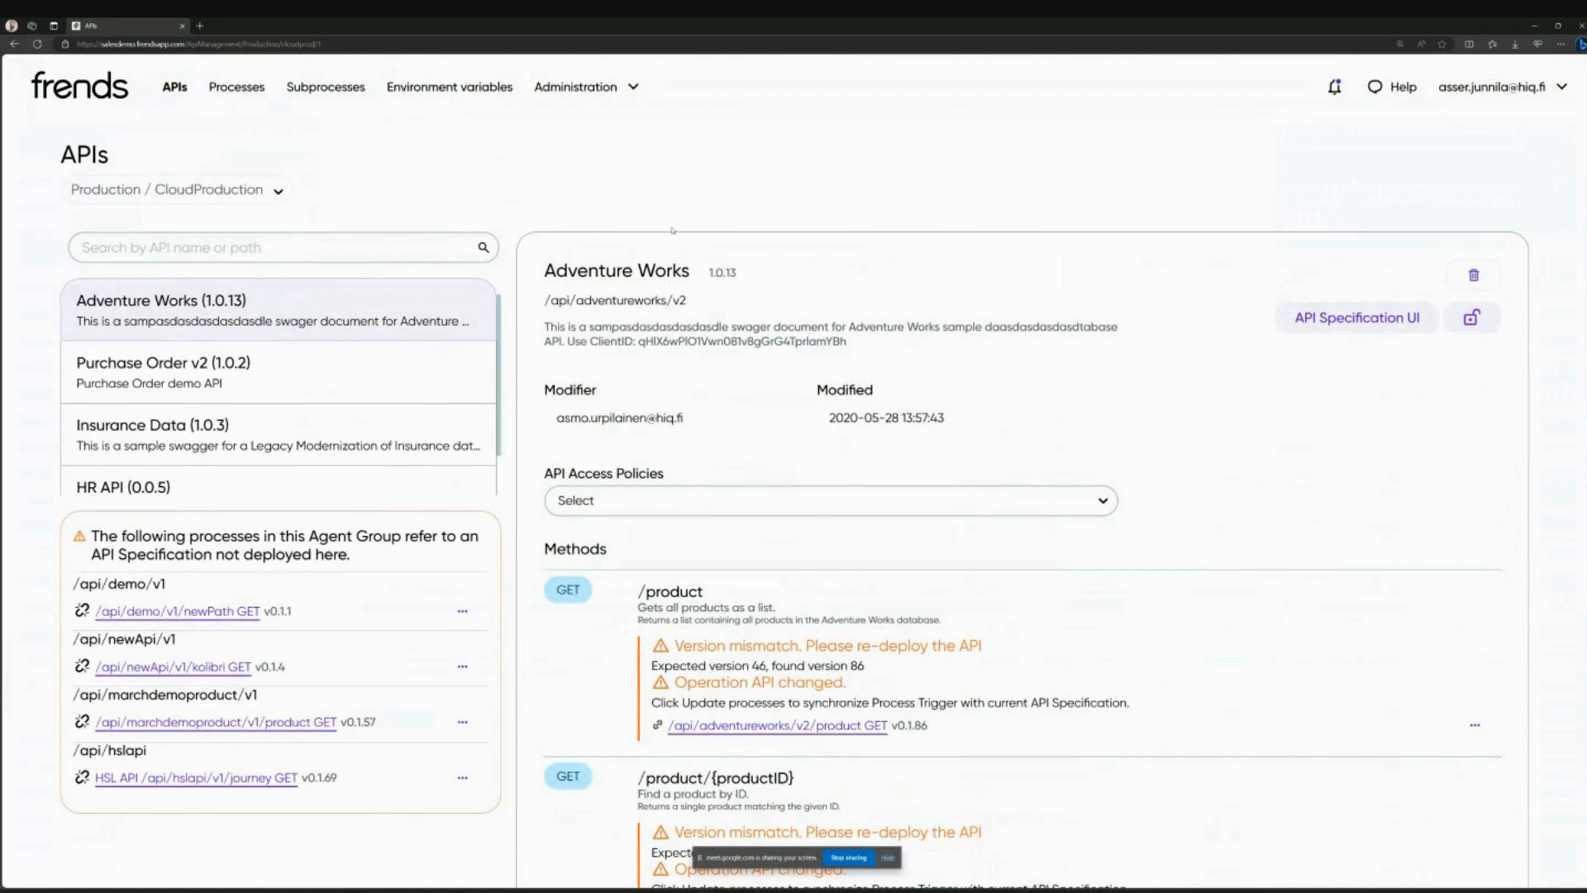
# Step: Switch the API list to the Development environment and start creating a new API specification
pyautogui.click(229, 192)
pyautogui.scroll(3, 141, 273)
pyautogui.click(132, 266)
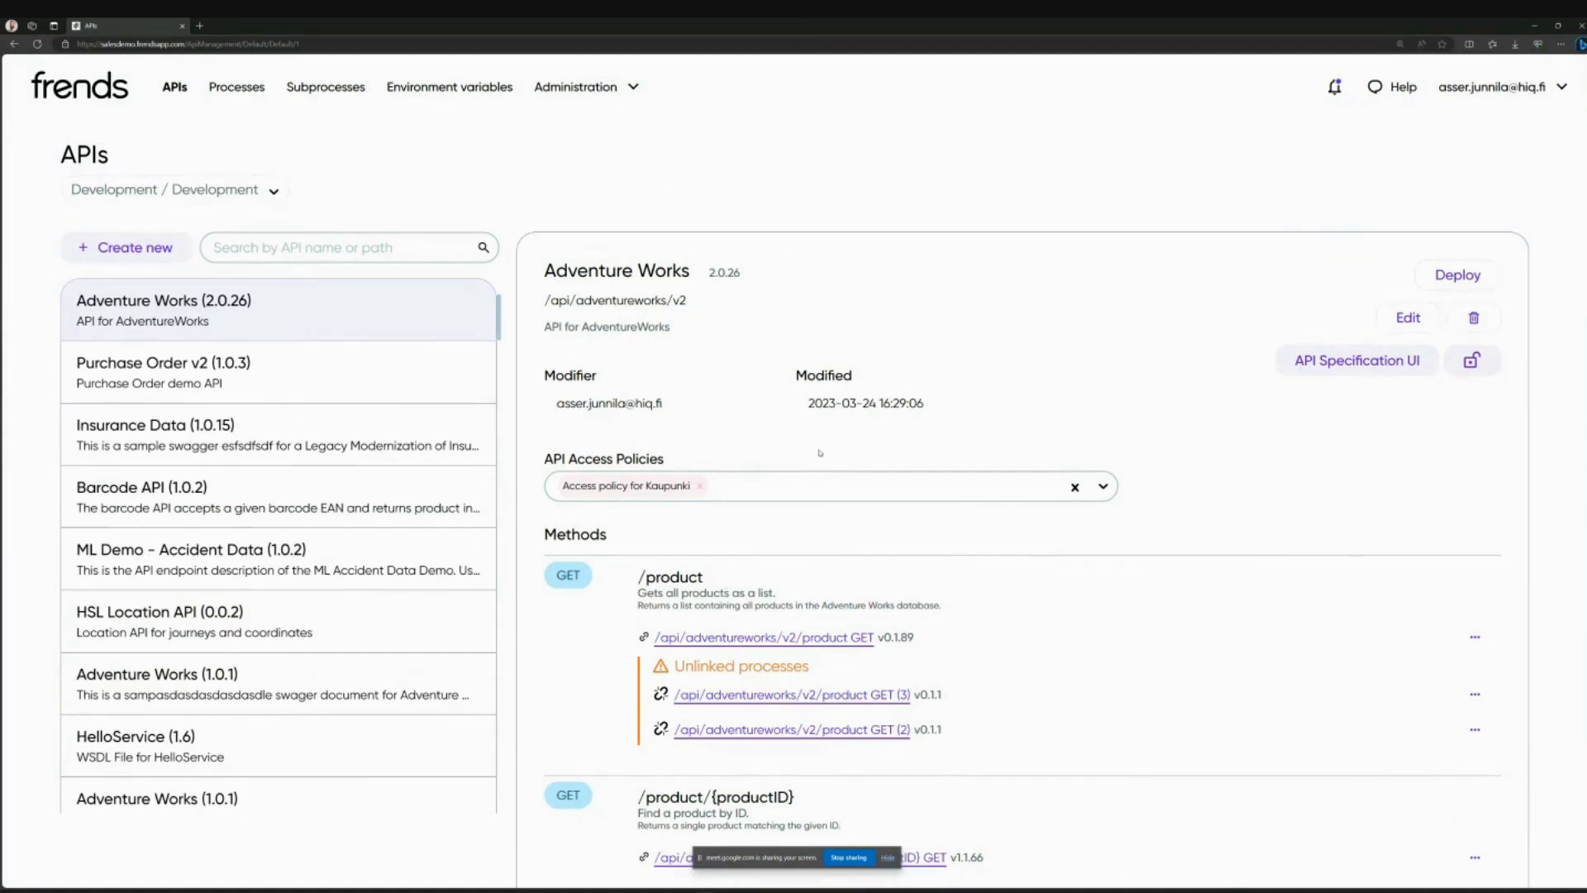
pyautogui.click(137, 246)
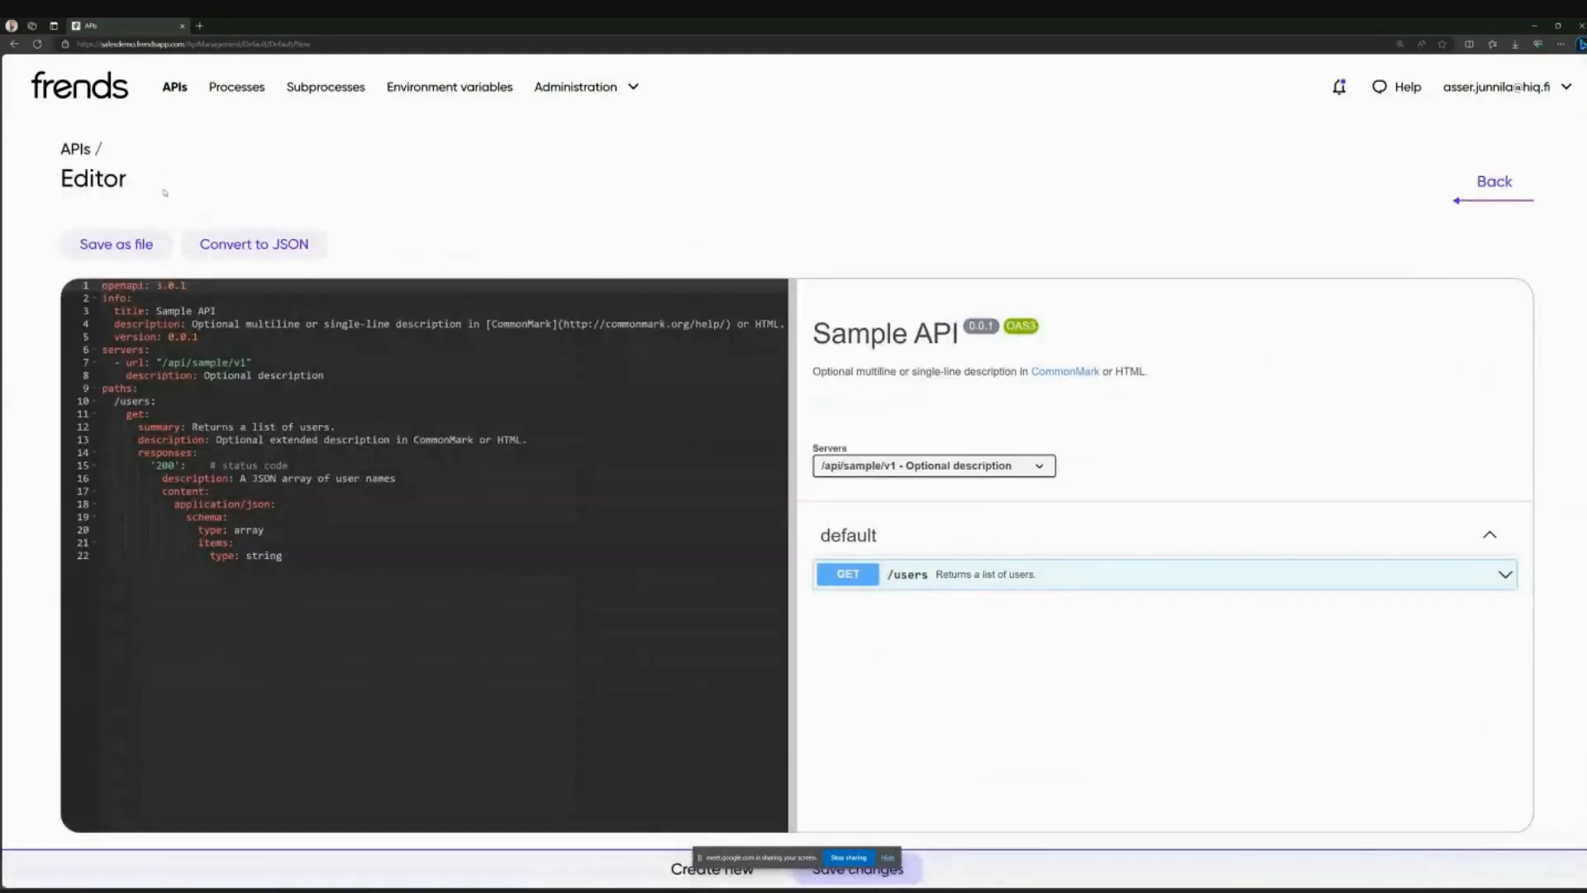
# Step: Examine the sample OpenAPI definition and its rendered preview, including the details of the GET /users operation
pyautogui.click(284, 555)
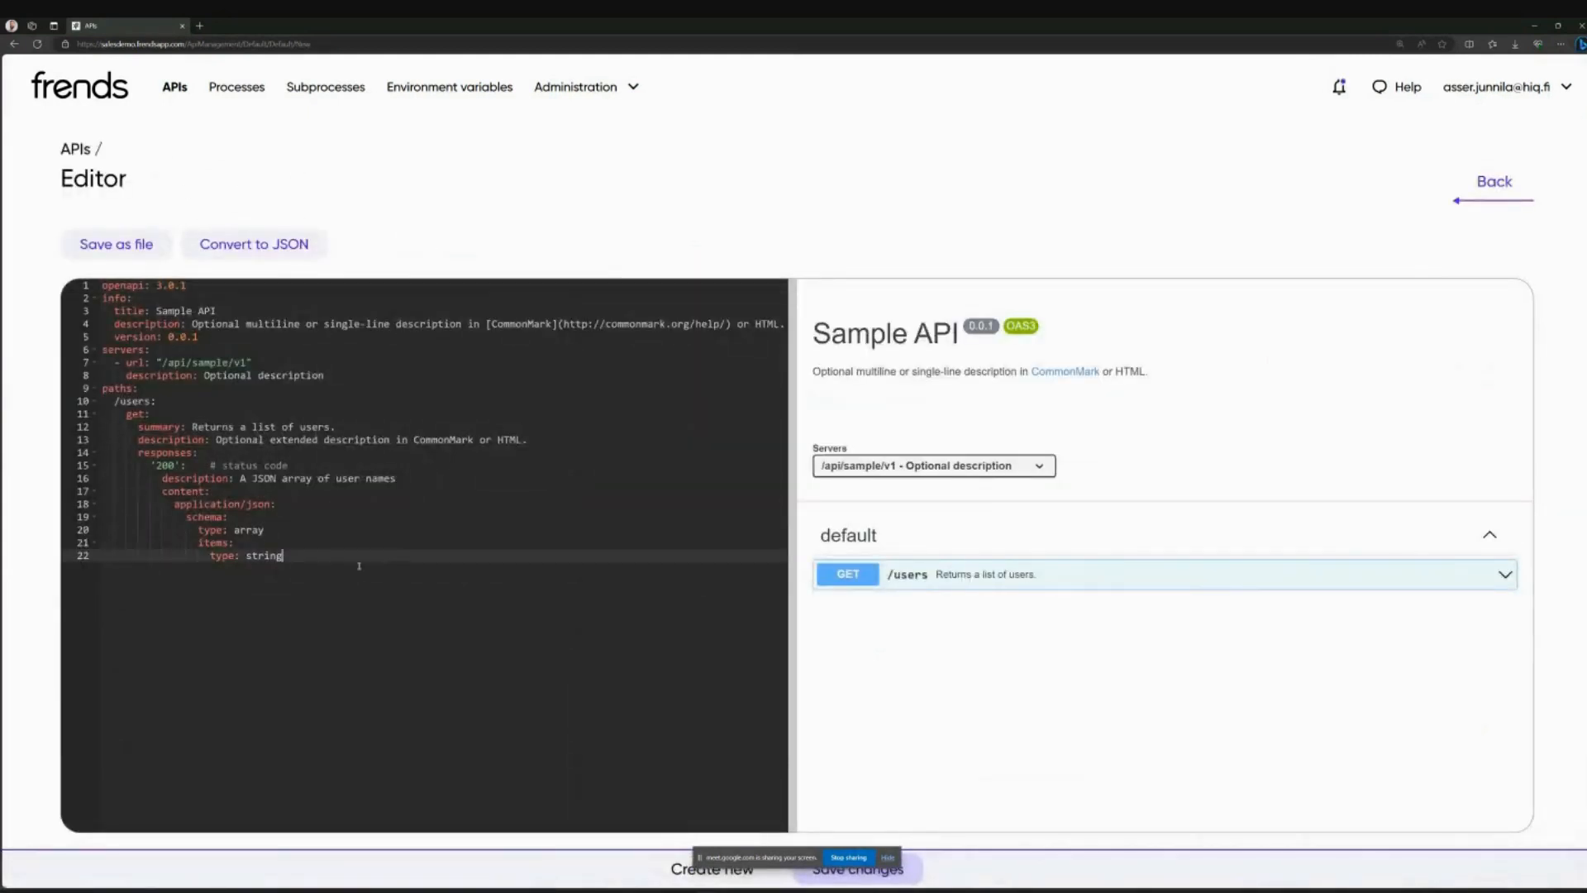
pyautogui.moveTo(354, 556); pyautogui.dragTo(65, 286)
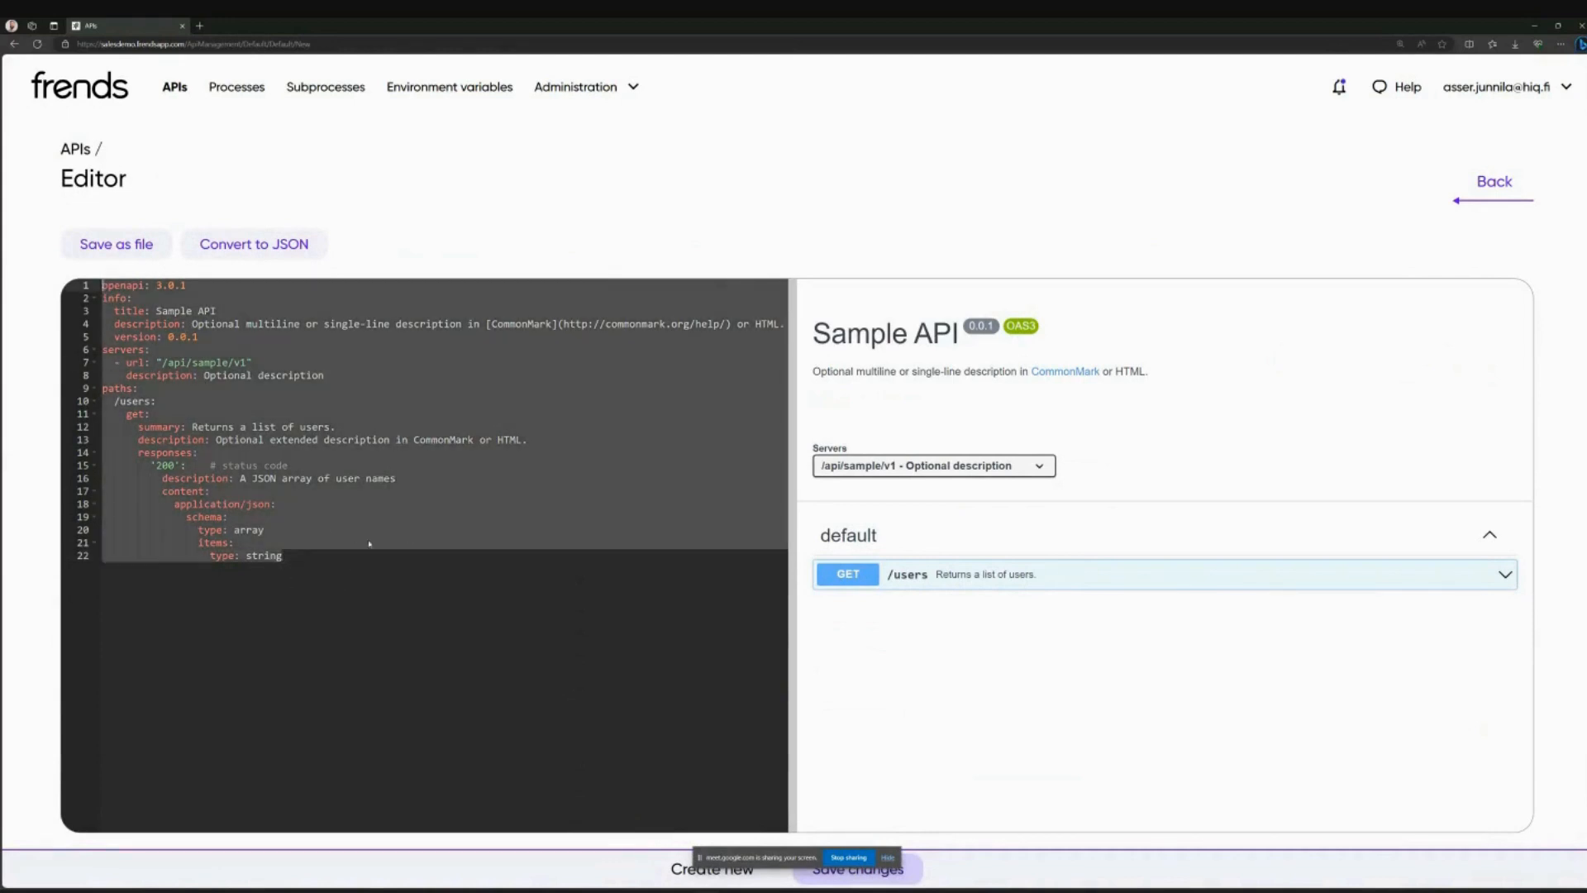
pyautogui.click(317, 559)
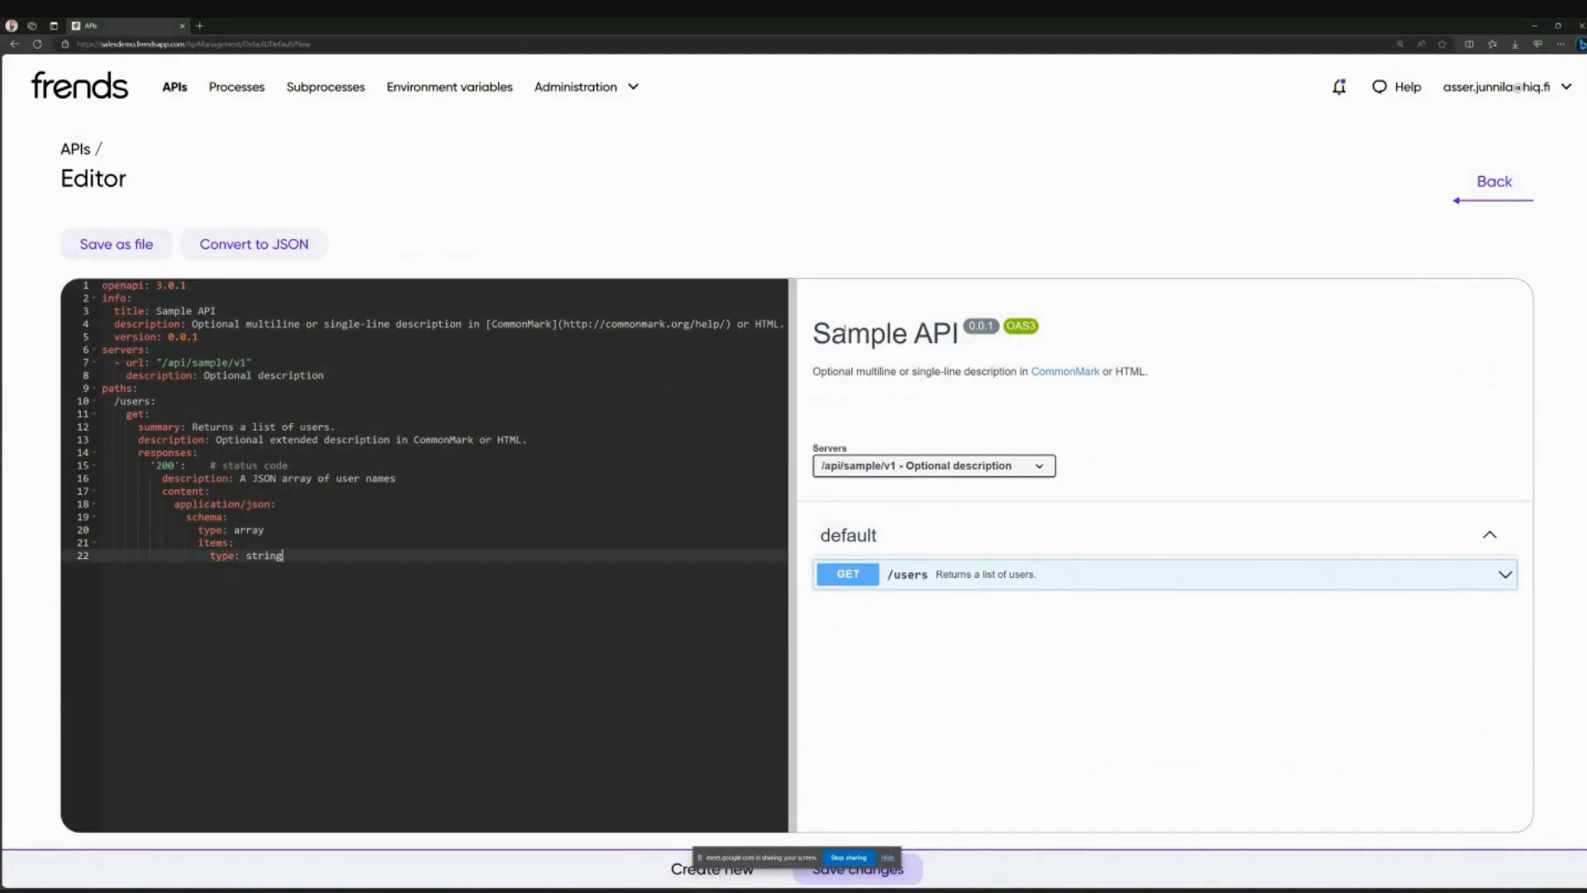
pyautogui.moveTo(813, 333); pyautogui.dragTo(959, 333)
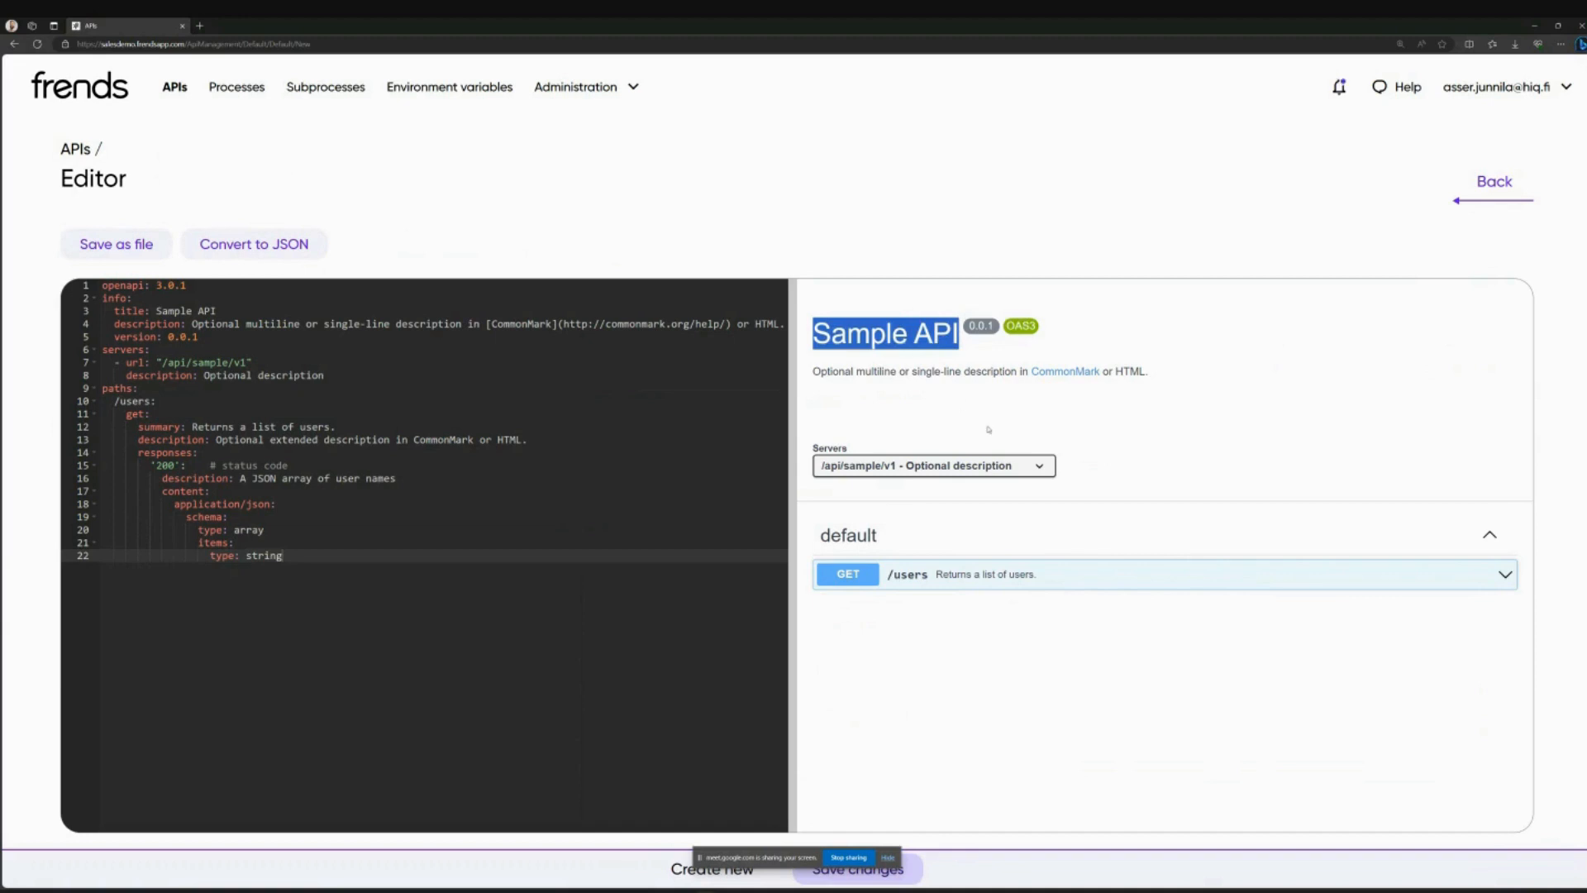
pyautogui.click(940, 581)
pyautogui.scroll(-3, 952, 585)
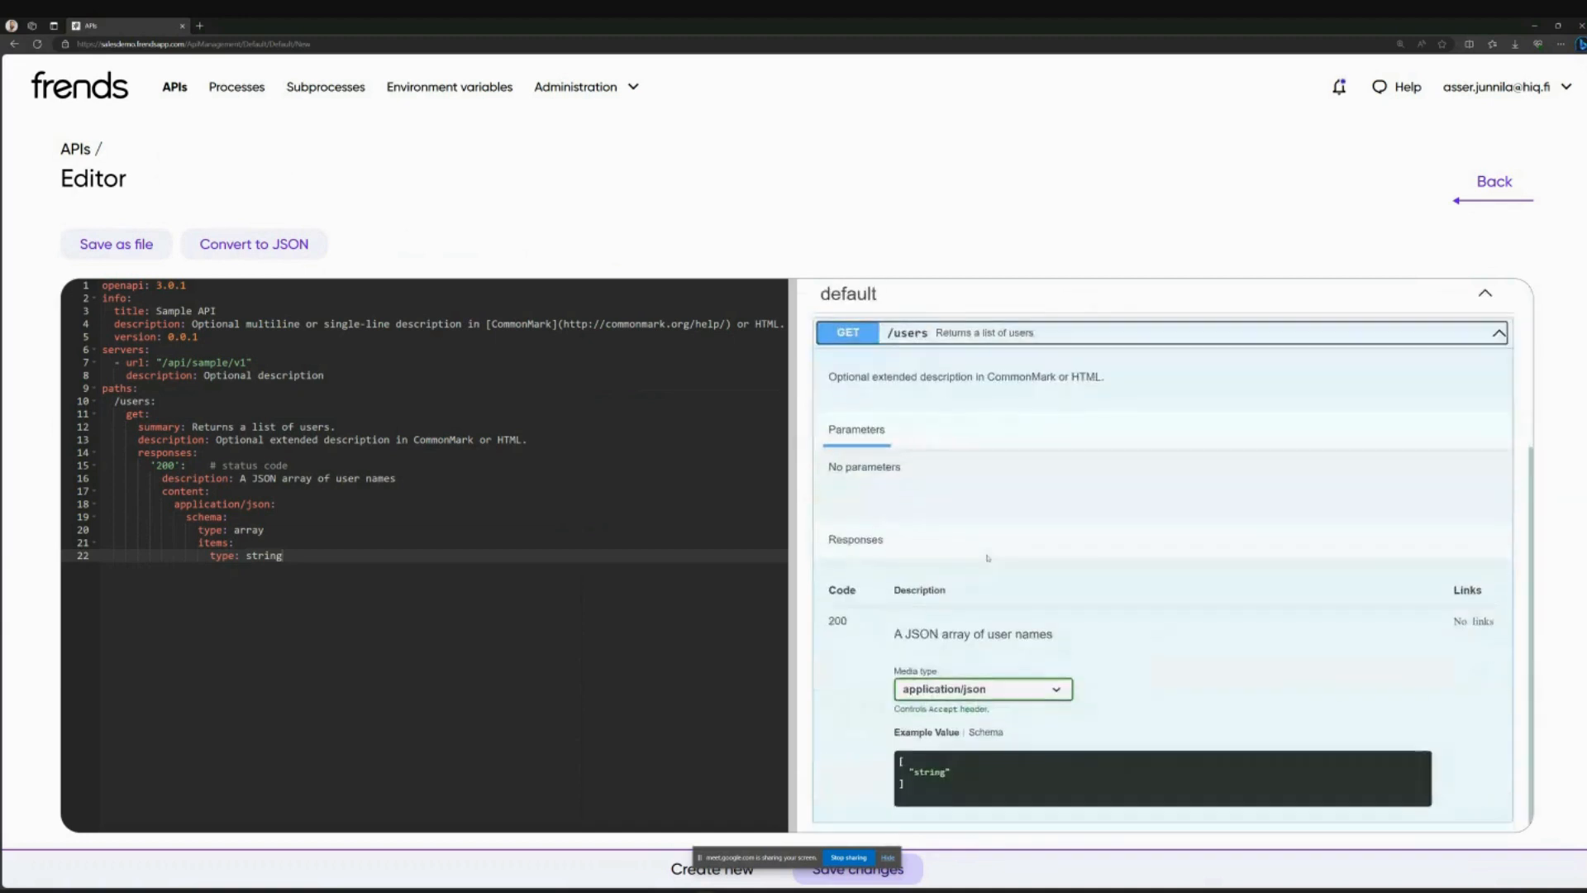
pyautogui.scroll(5, 957, 538)
pyautogui.click(951, 570)
pyautogui.click(298, 543)
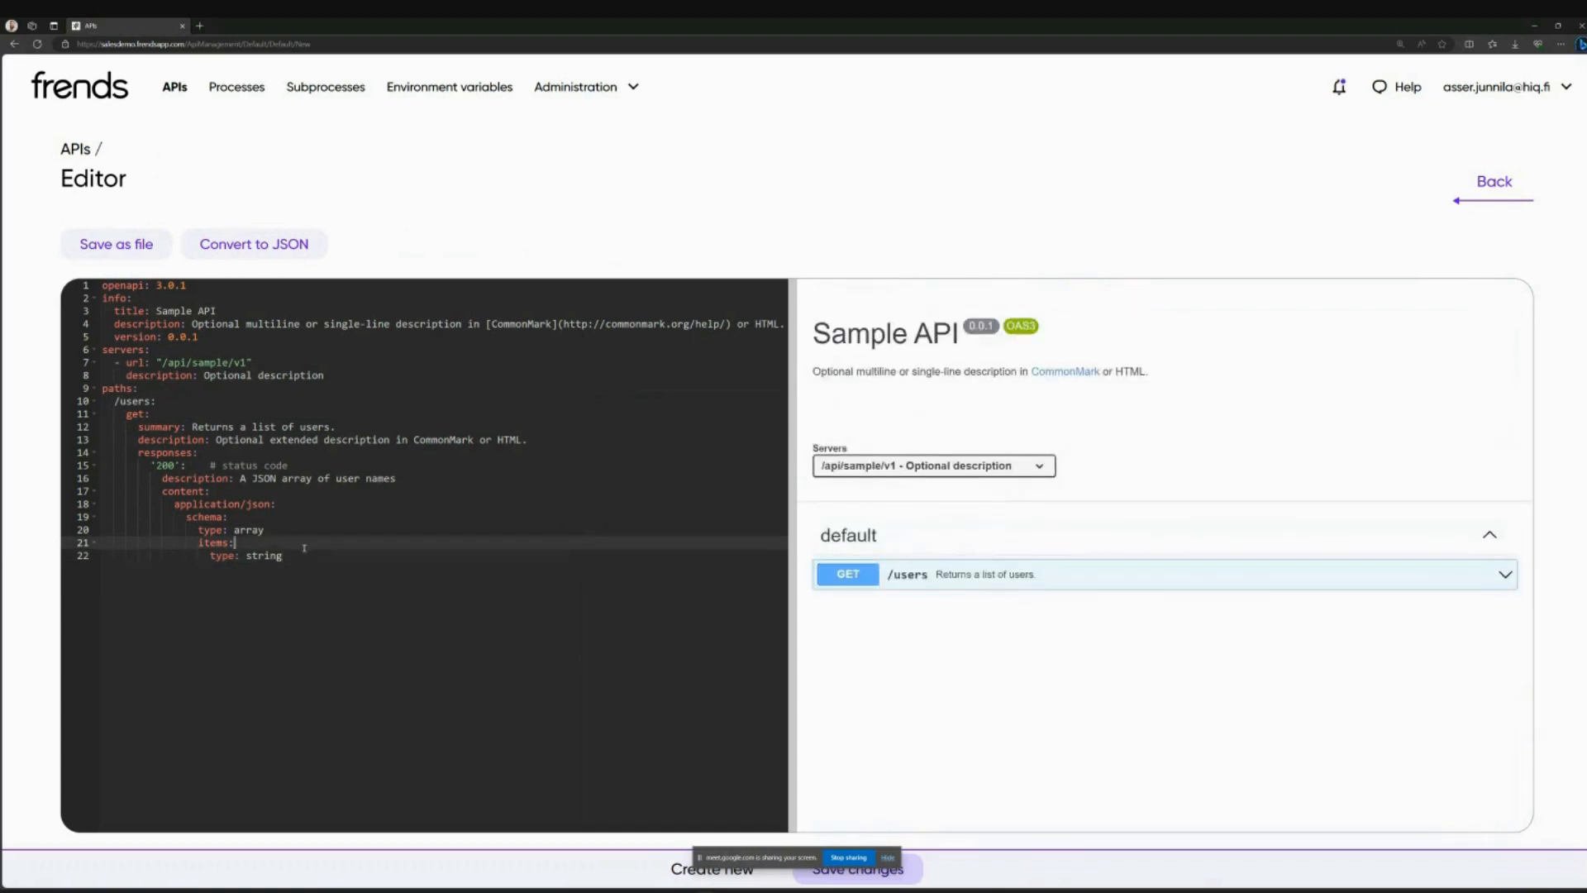
# Step: Change the title in the API definition to "Funny Product API"
pyautogui.click(174, 312)
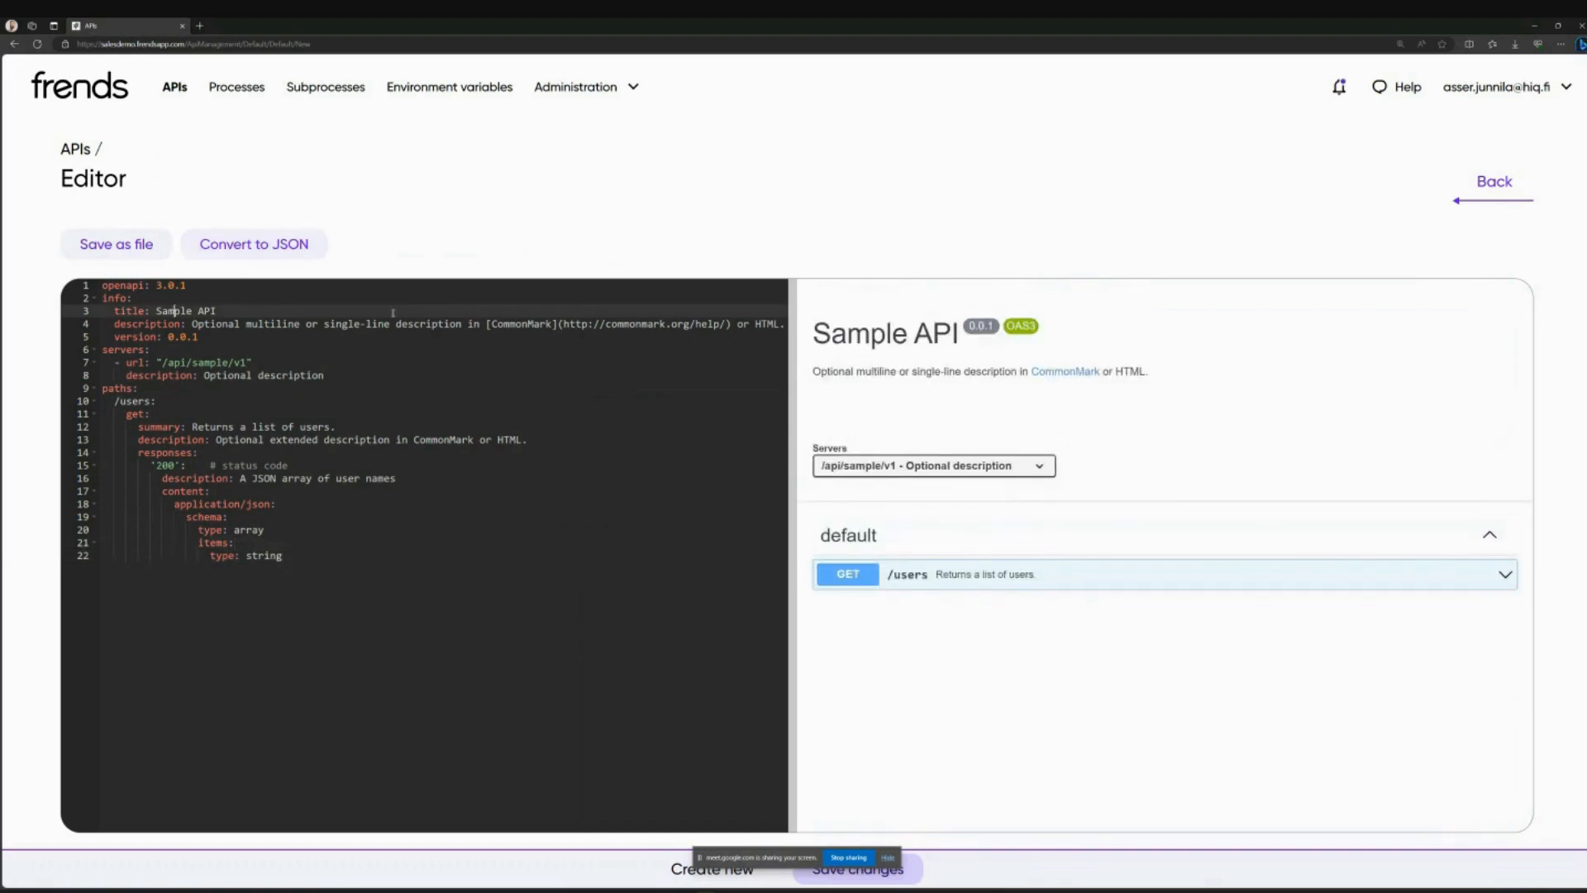
pyautogui.doubleClick(180, 312)
pyautogui.write('Funny ')
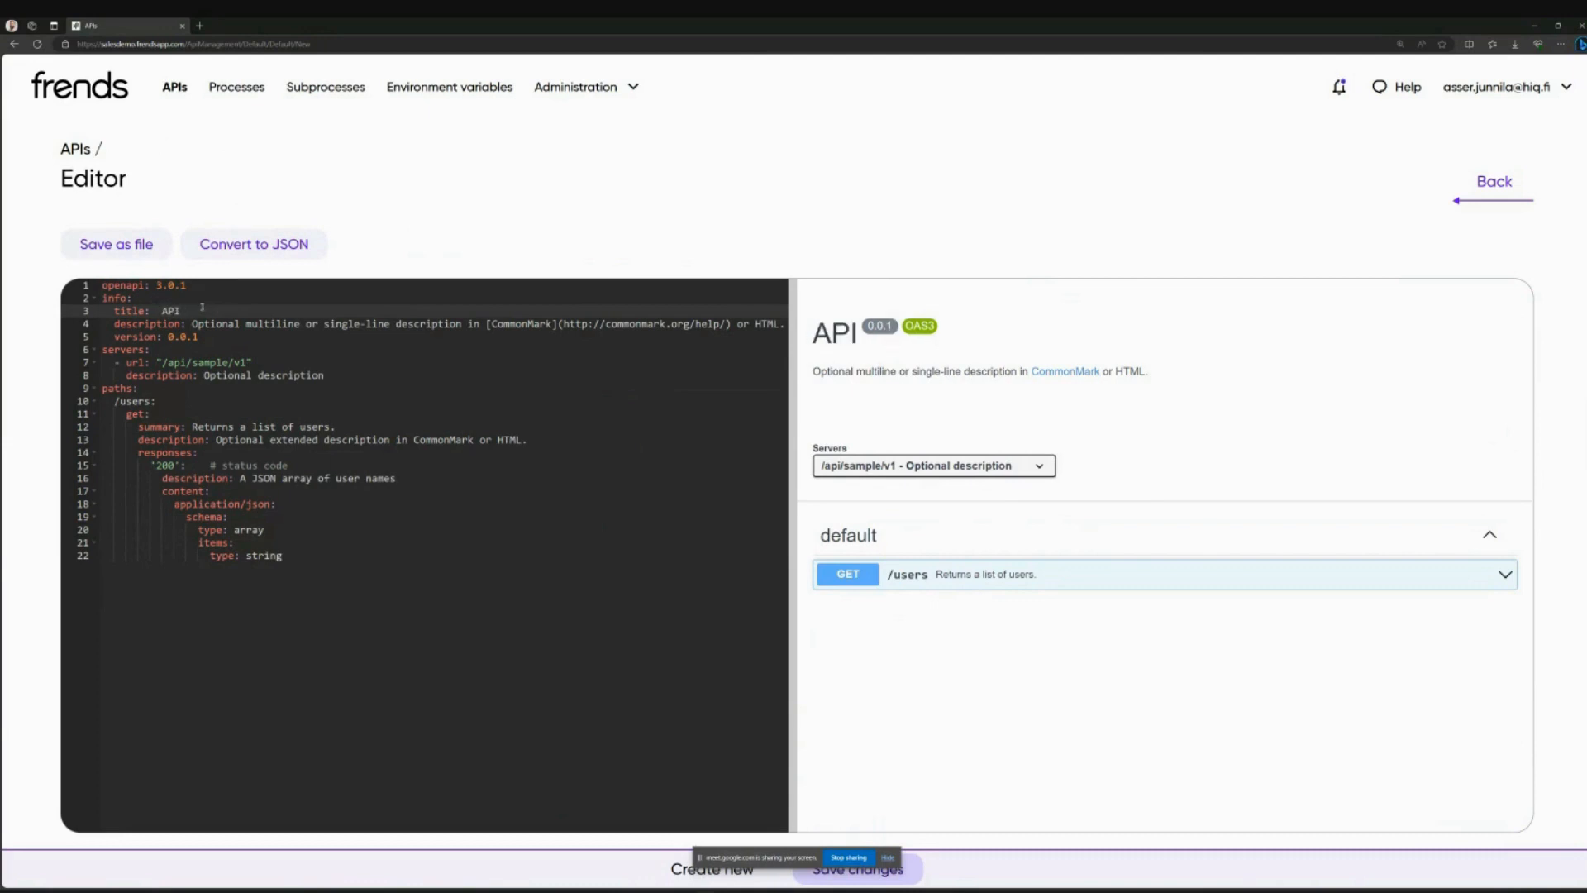
pyautogui.write('Product')
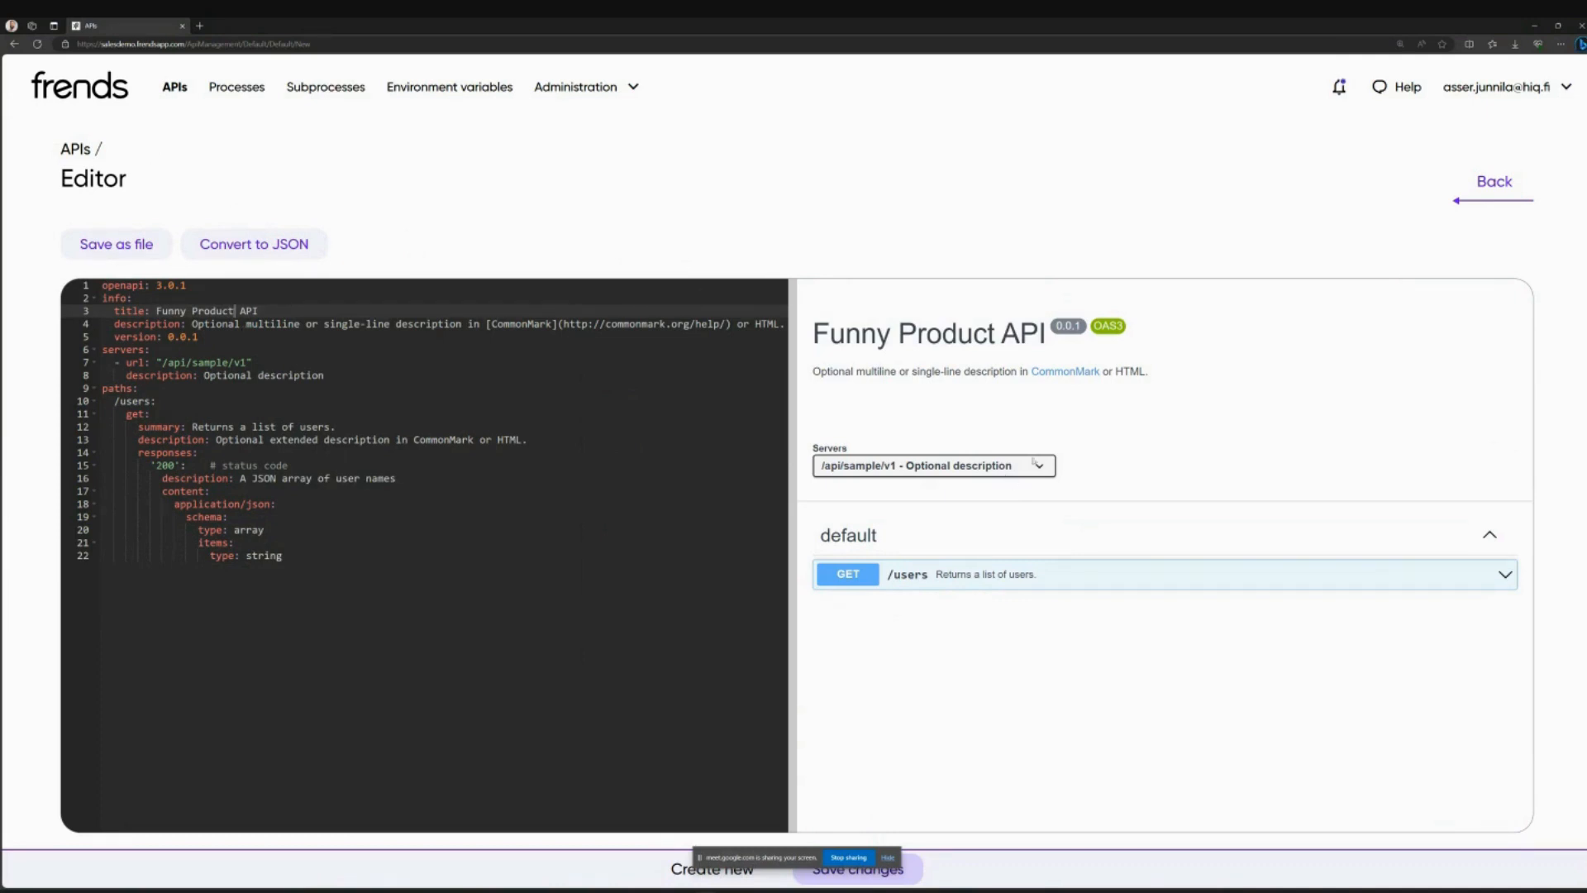
pyautogui.moveTo(898, 334); pyautogui.dragTo(1019, 334)
# Step: Set the server URL in the API definition to "/api/funnyproduct/v1"
pyautogui.doubleClick(212, 362)
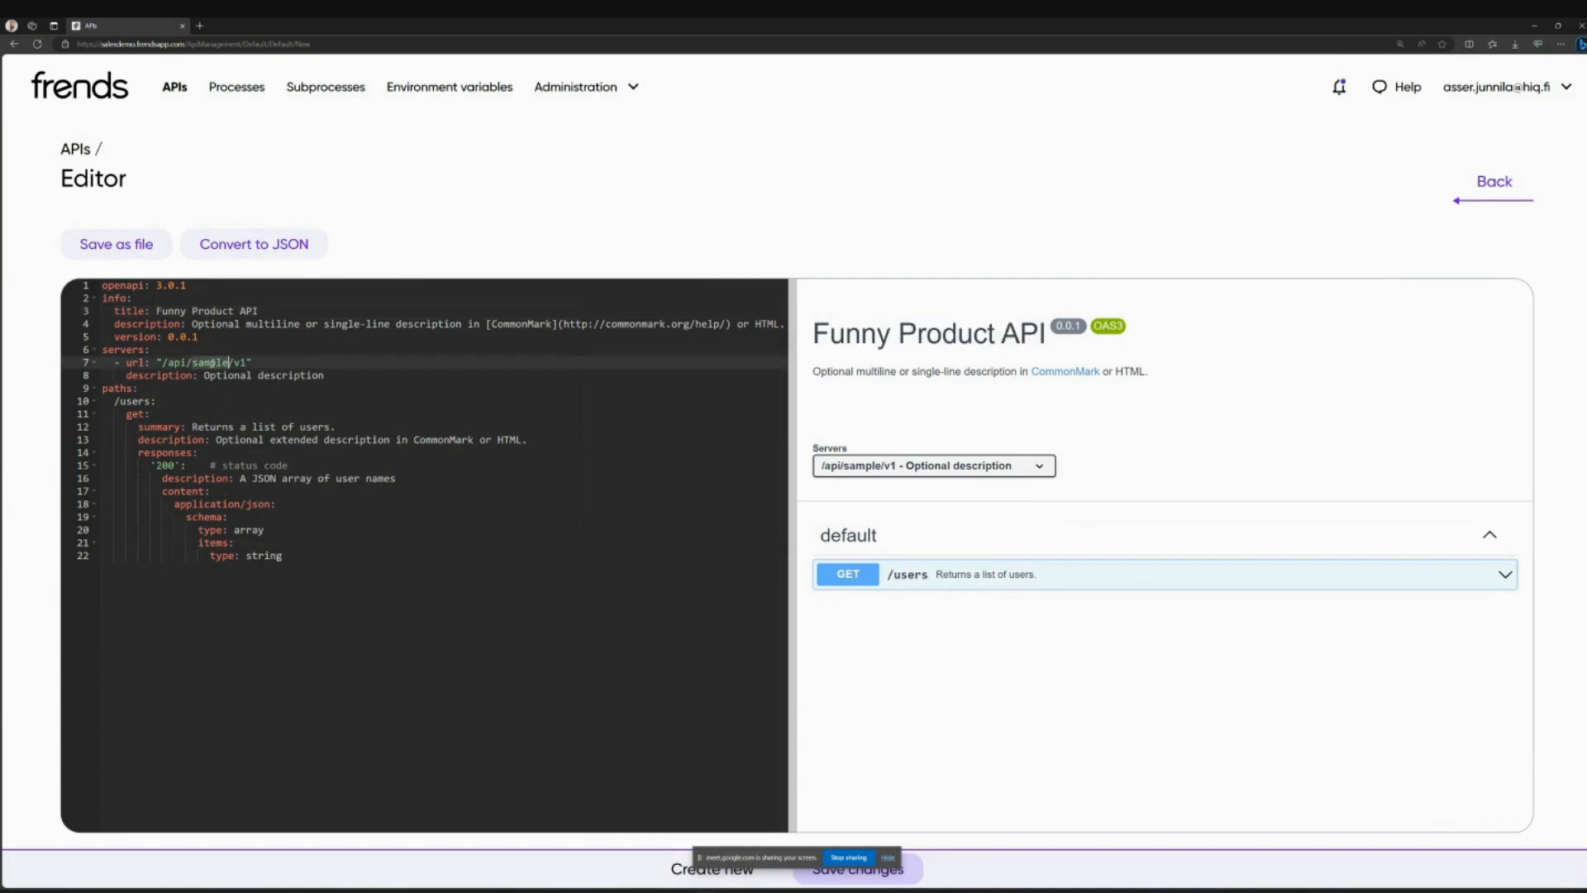
pyautogui.write('funny')
pyautogui.write('pa')
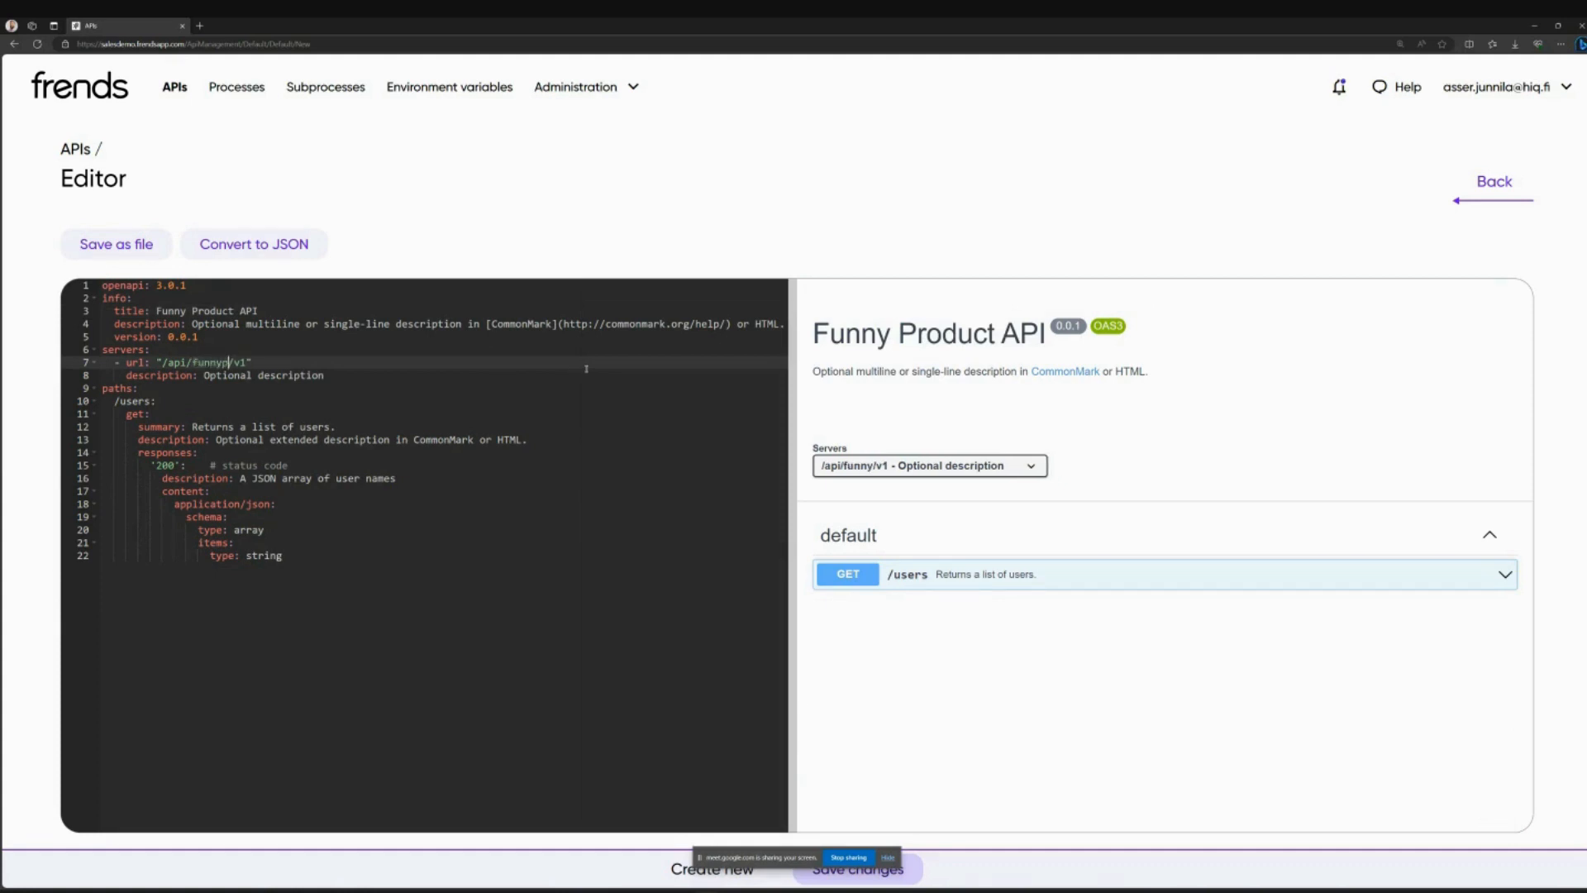
pyautogui.write('oduct')
pyautogui.click(586, 368)
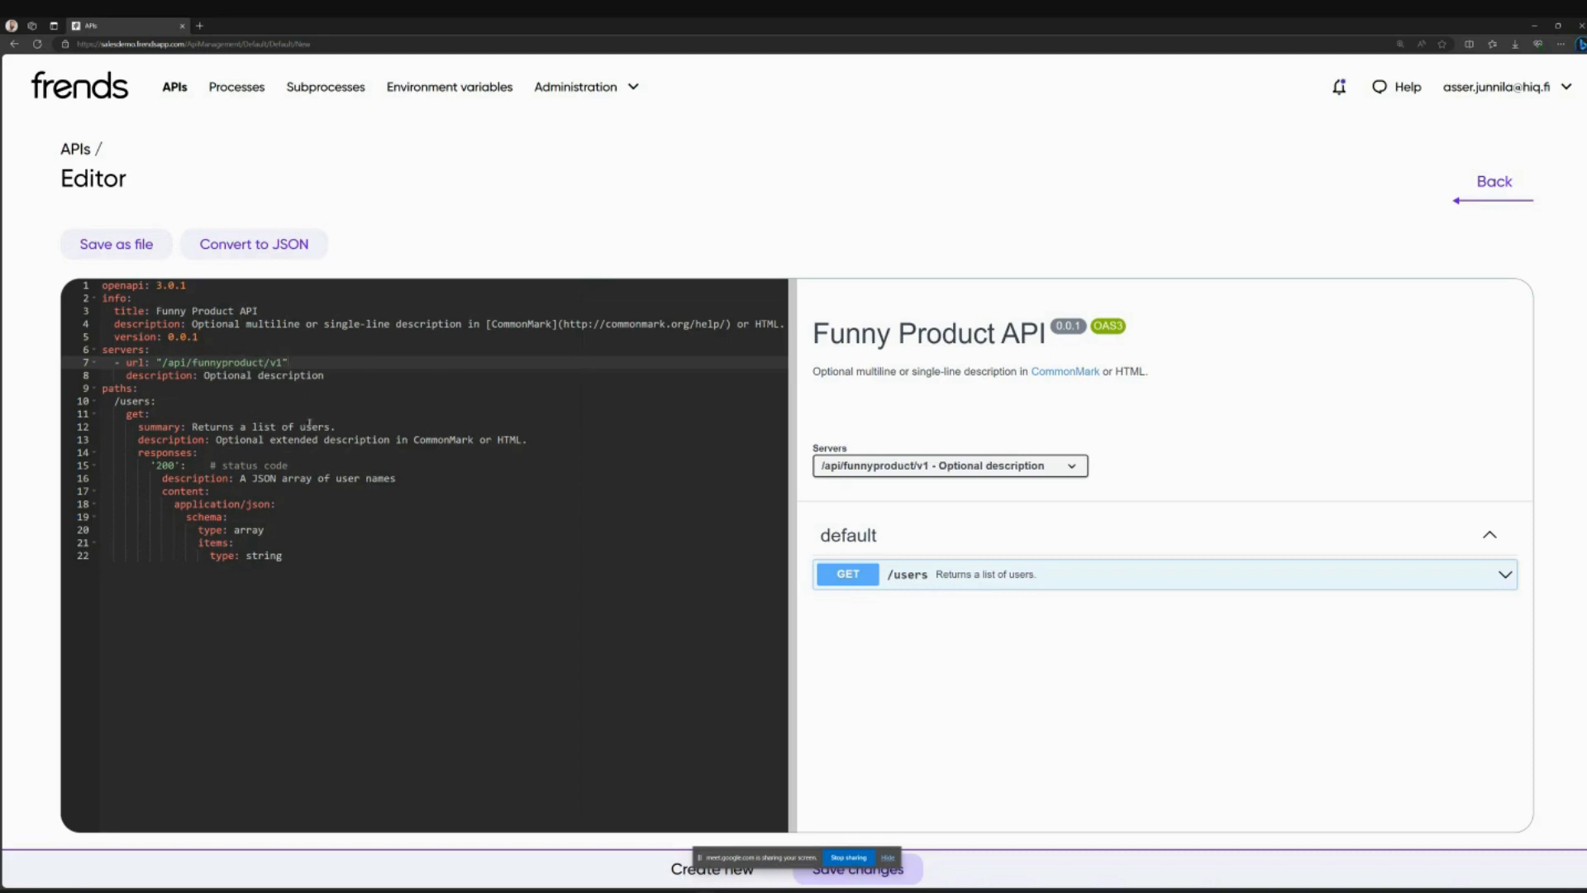
# Step: Change the GET summary to "Returns a list of funny products." and rename the /users path to /product
pyautogui.click(300, 426)
pyautogui.write('funny products')
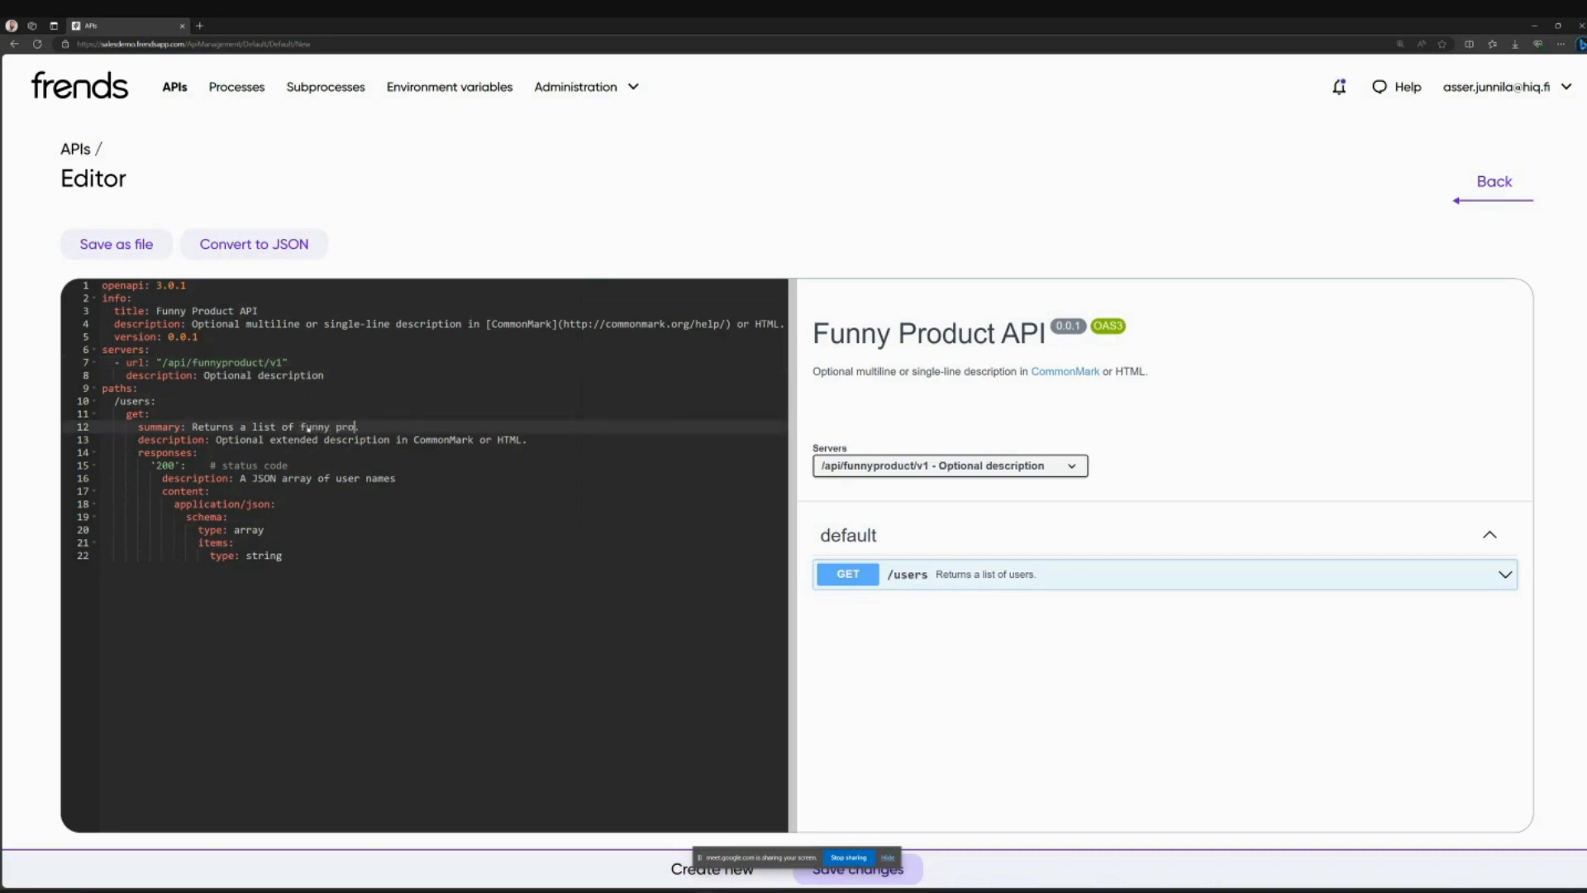
pyautogui.moveTo(120, 401); pyautogui.dragTo(206, 399)
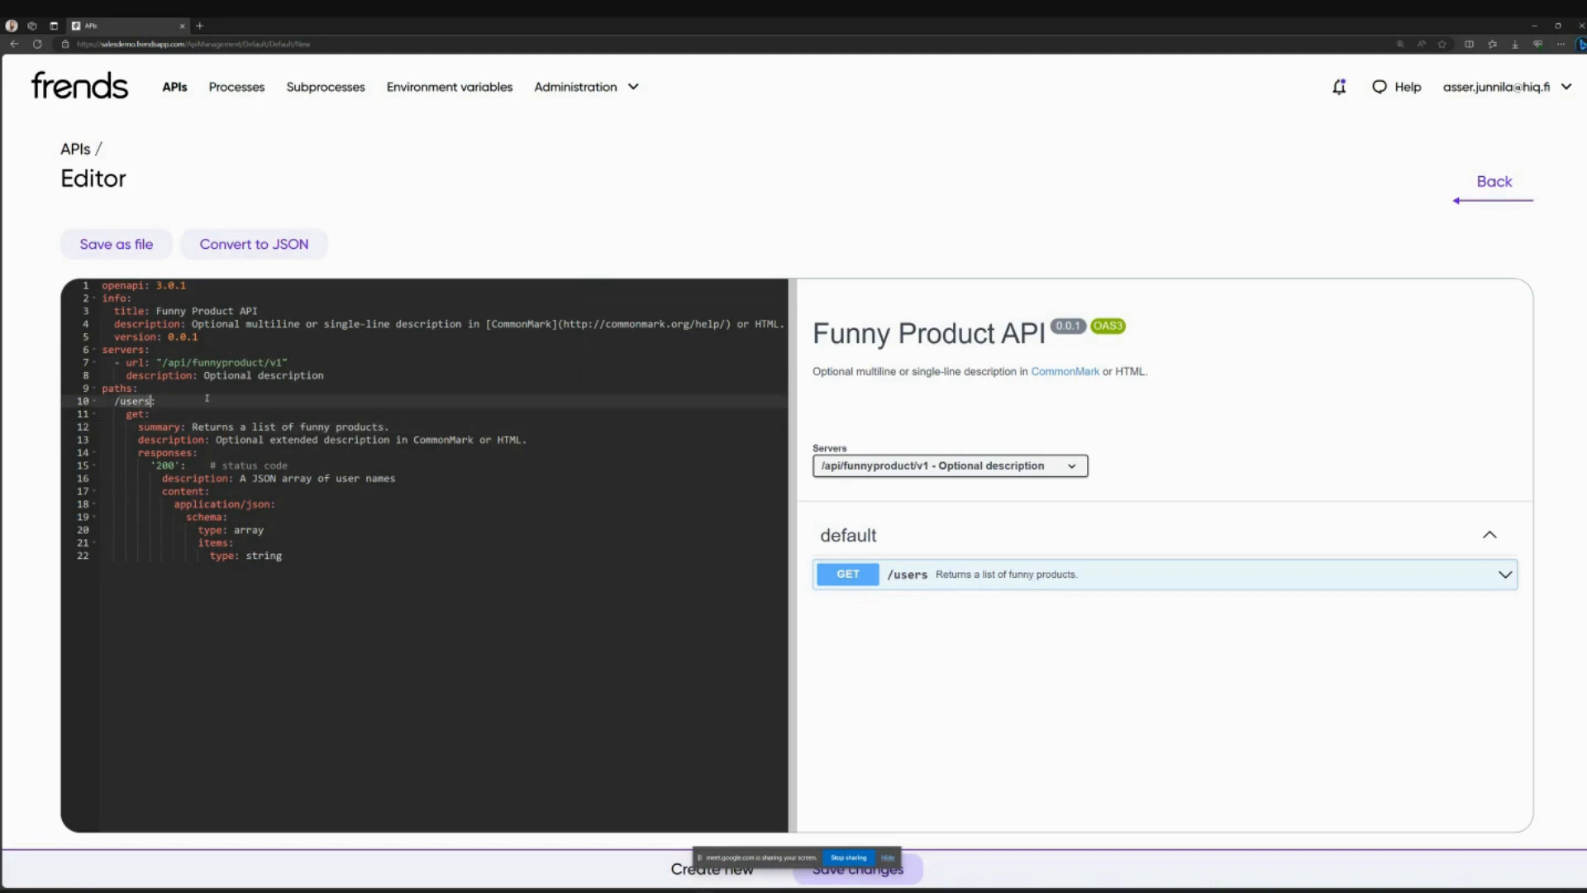
pyautogui.write('product:')
# Step: Review the GET operation's 200 response definition, including the schema's array type and its items
pyautogui.click(167, 414)
pyautogui.click(266, 530)
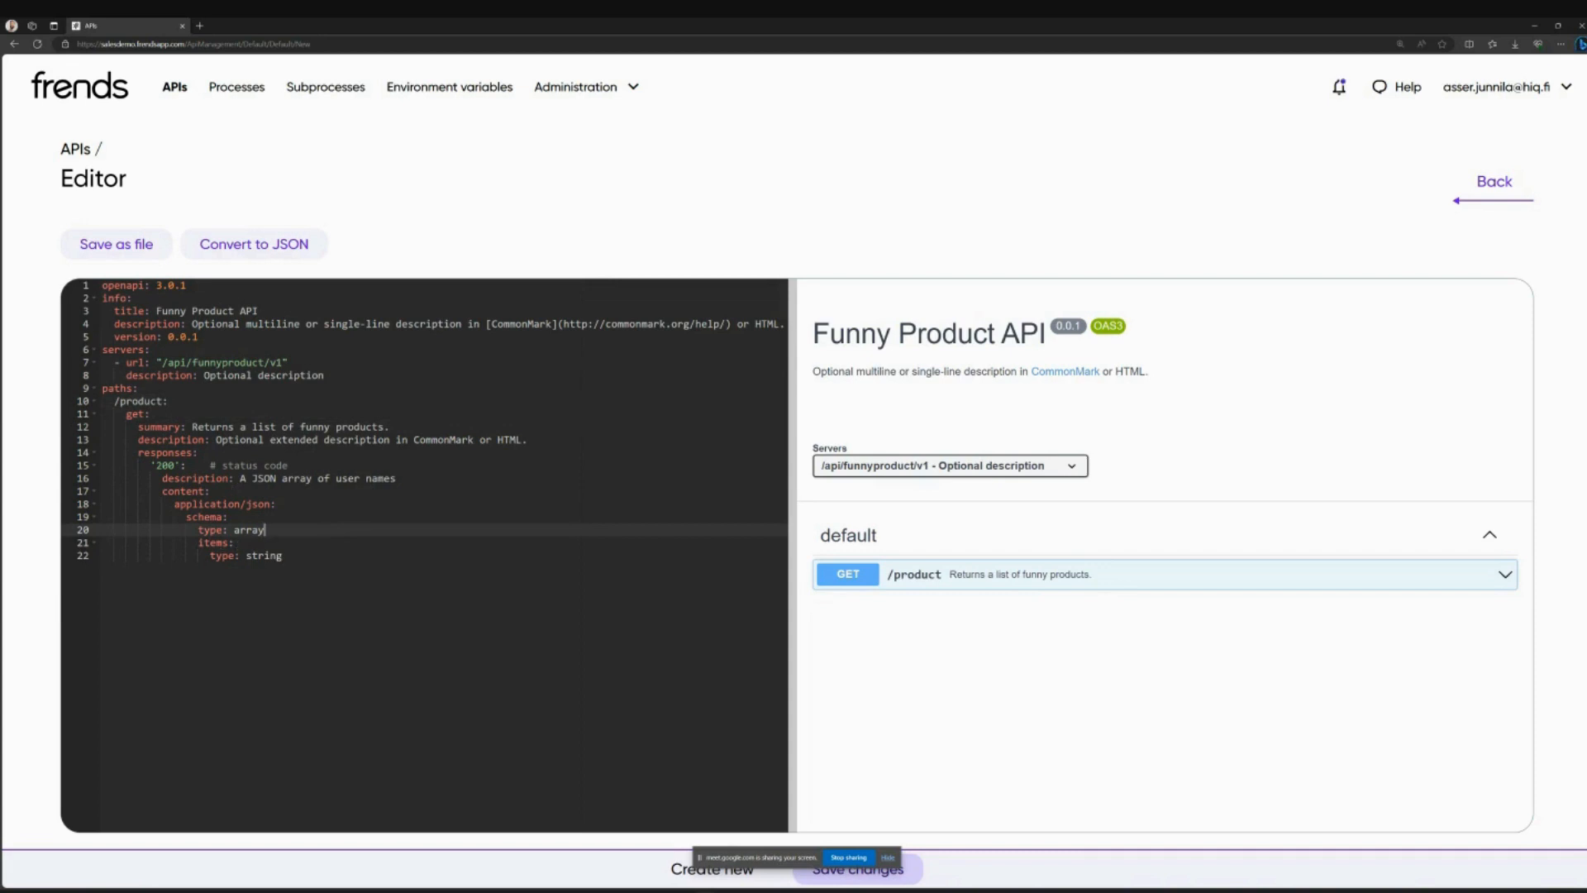
pyautogui.click(320, 543)
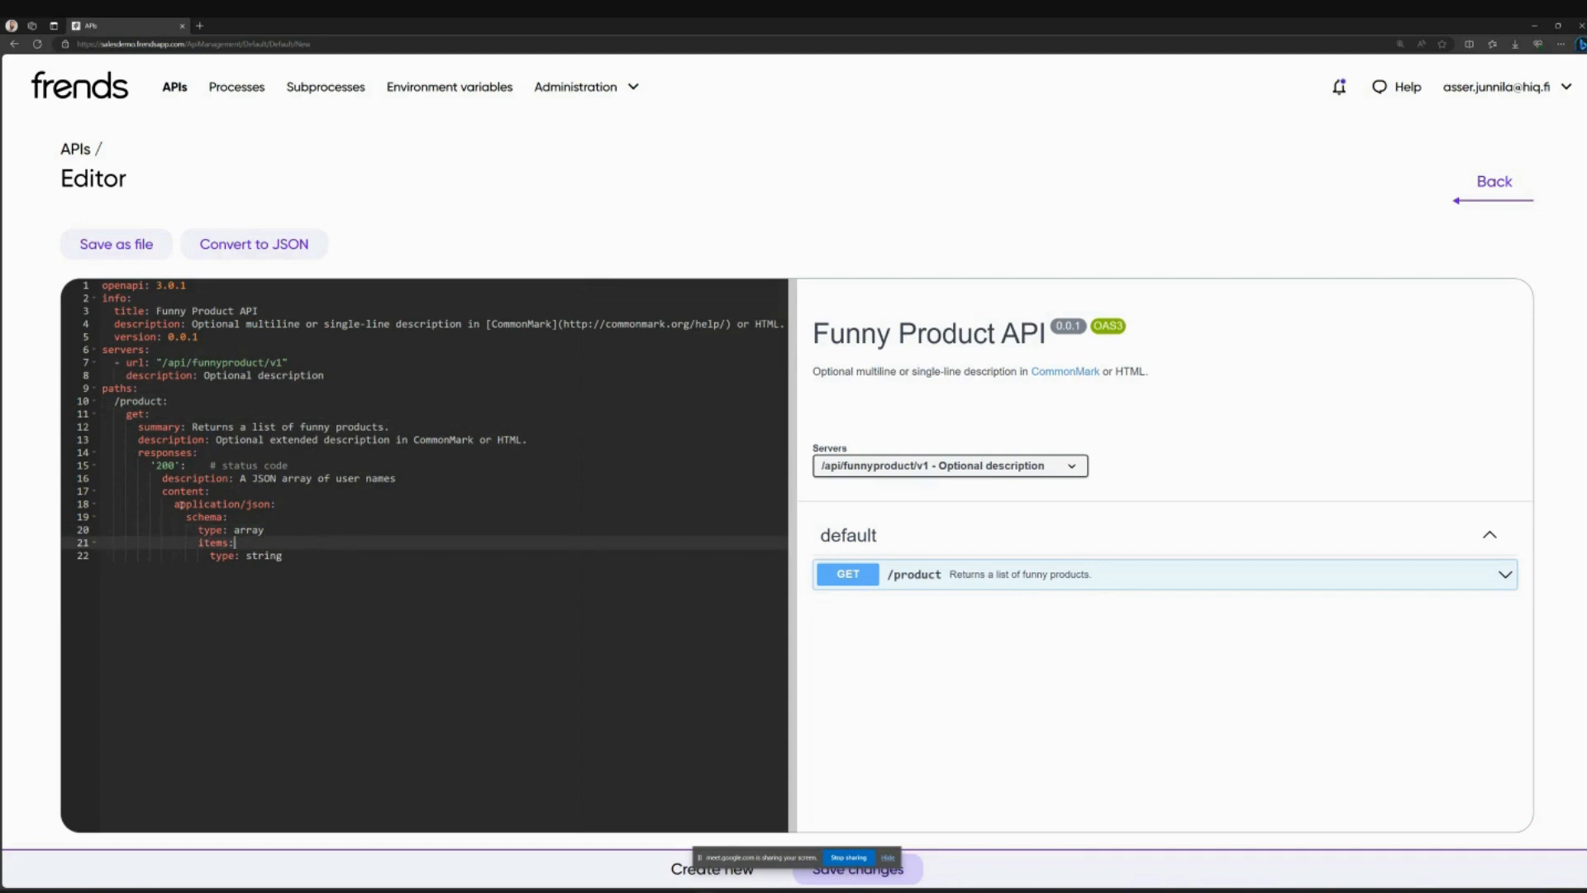
pyautogui.click(151, 465)
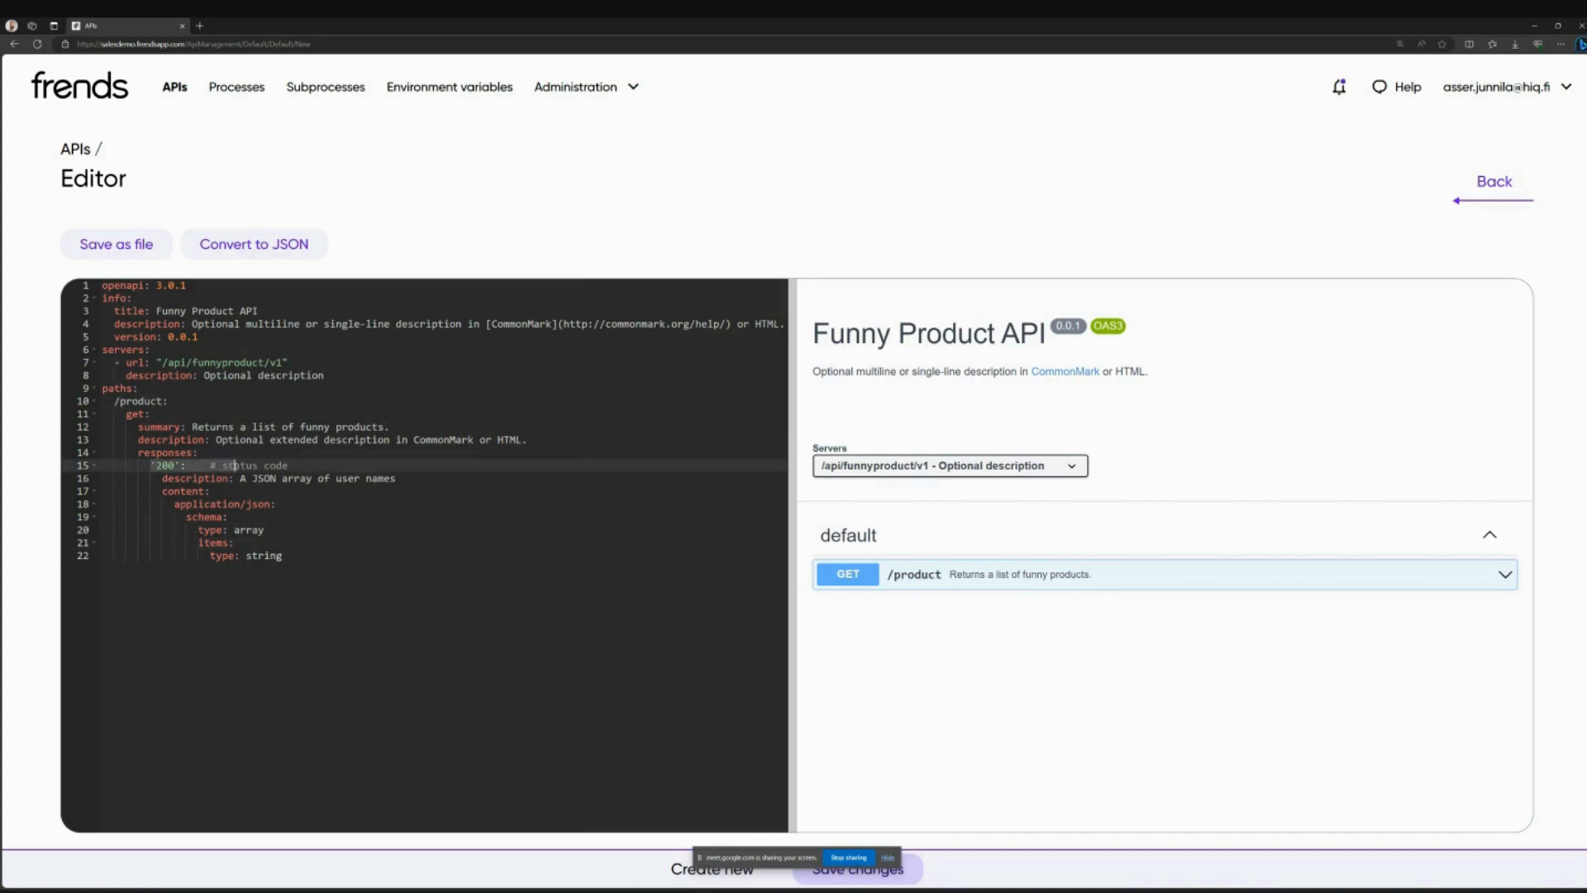
pyautogui.click(285, 555)
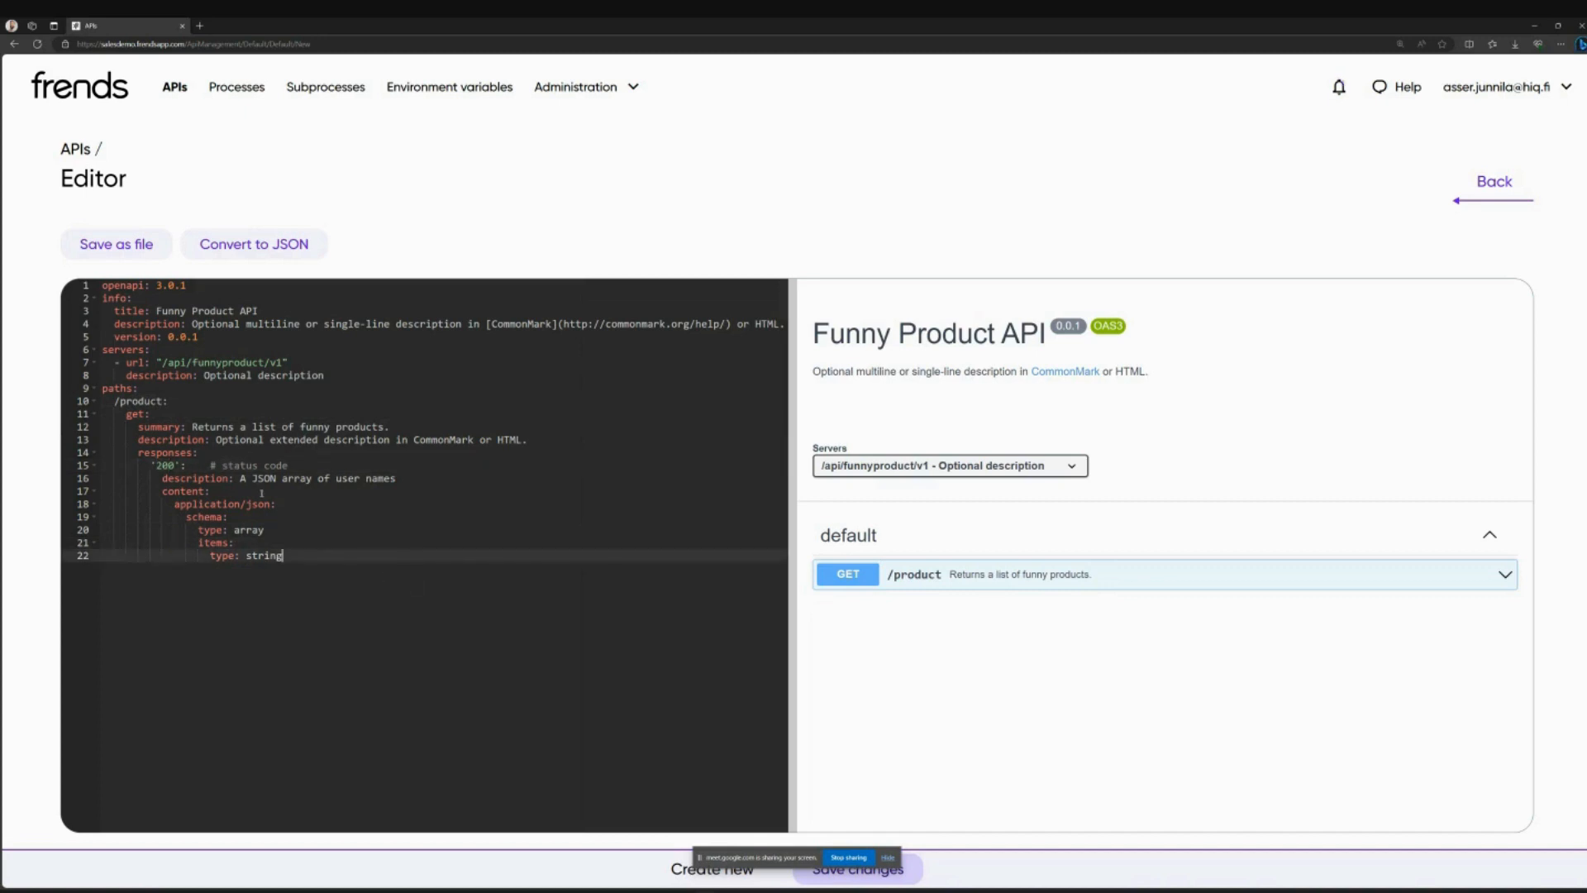
pyautogui.click(235, 530)
pyautogui.doubleClick(218, 544)
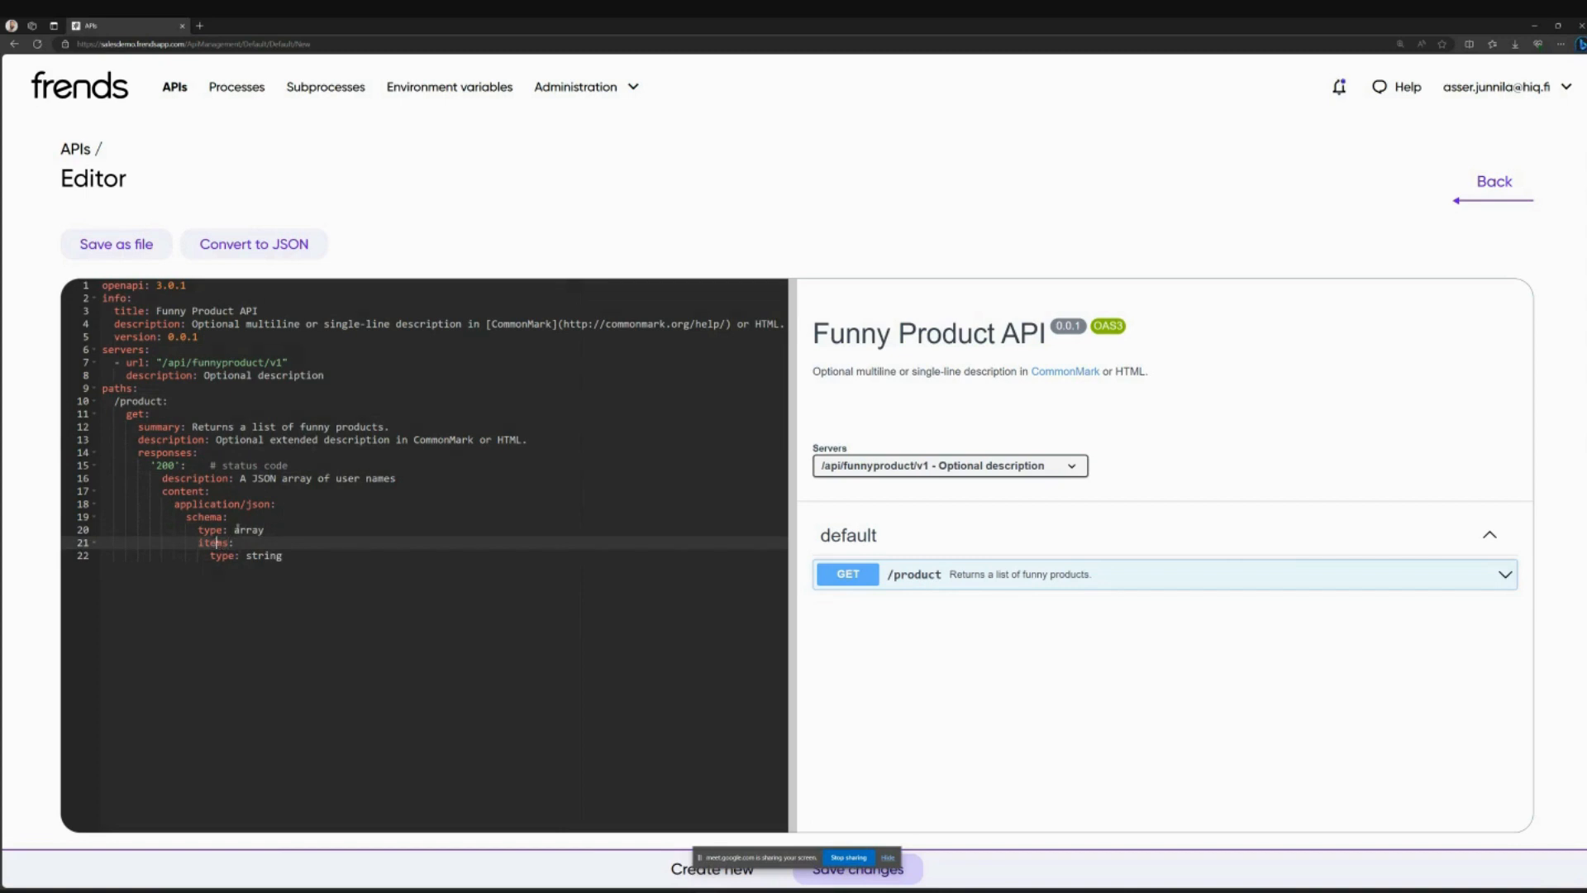
pyautogui.click(235, 530)
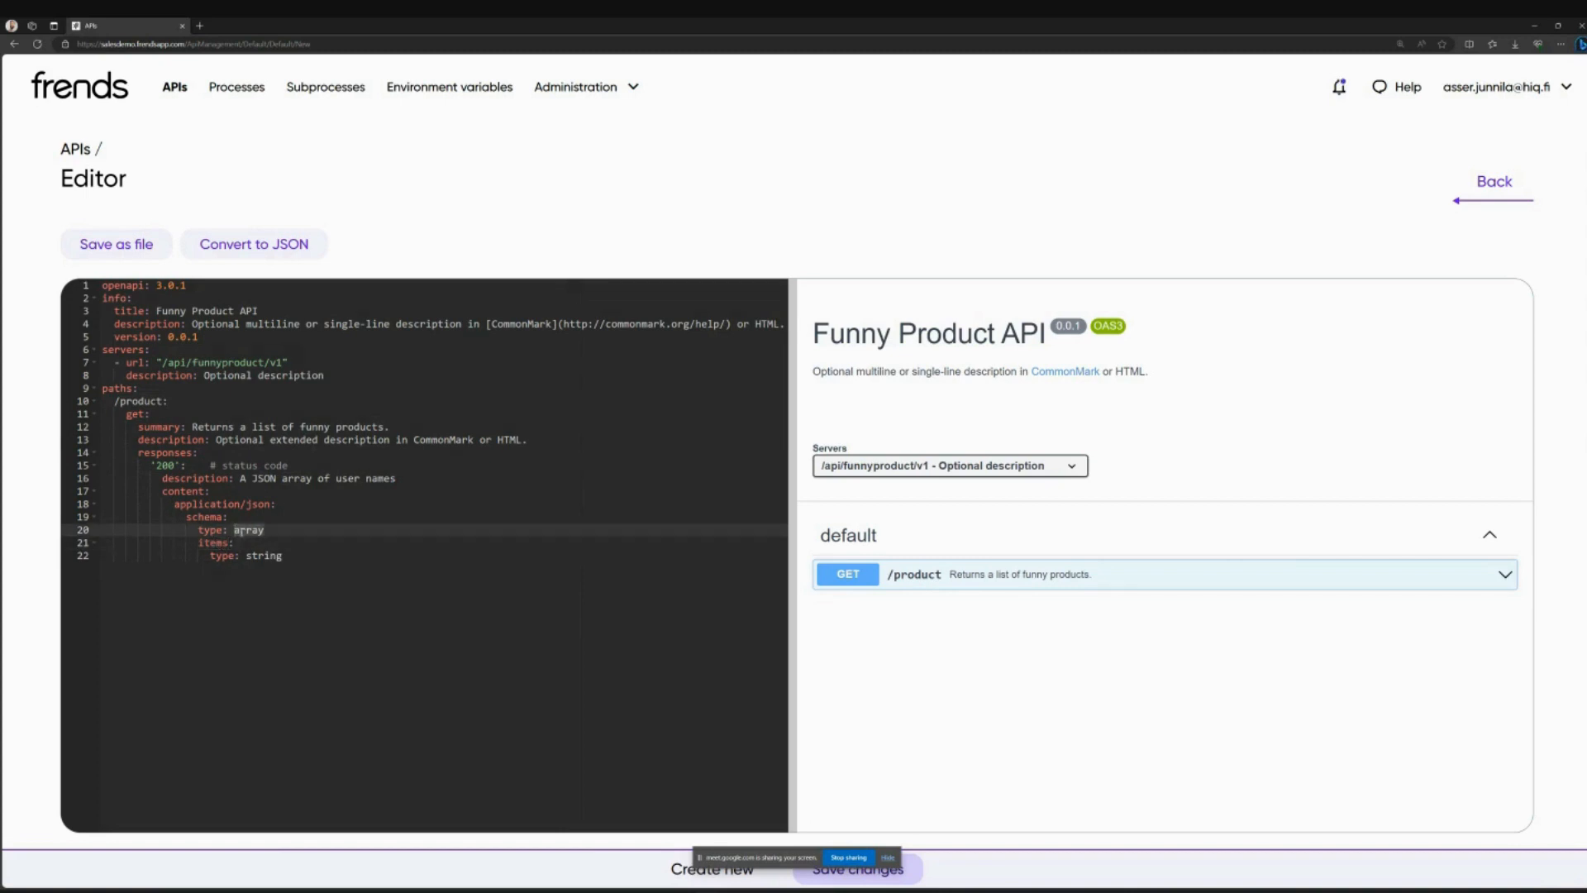
pyautogui.click(219, 544)
# Step: Set the type of the response array's items to object and add a properties block beneath it
pyautogui.doubleClick(265, 556)
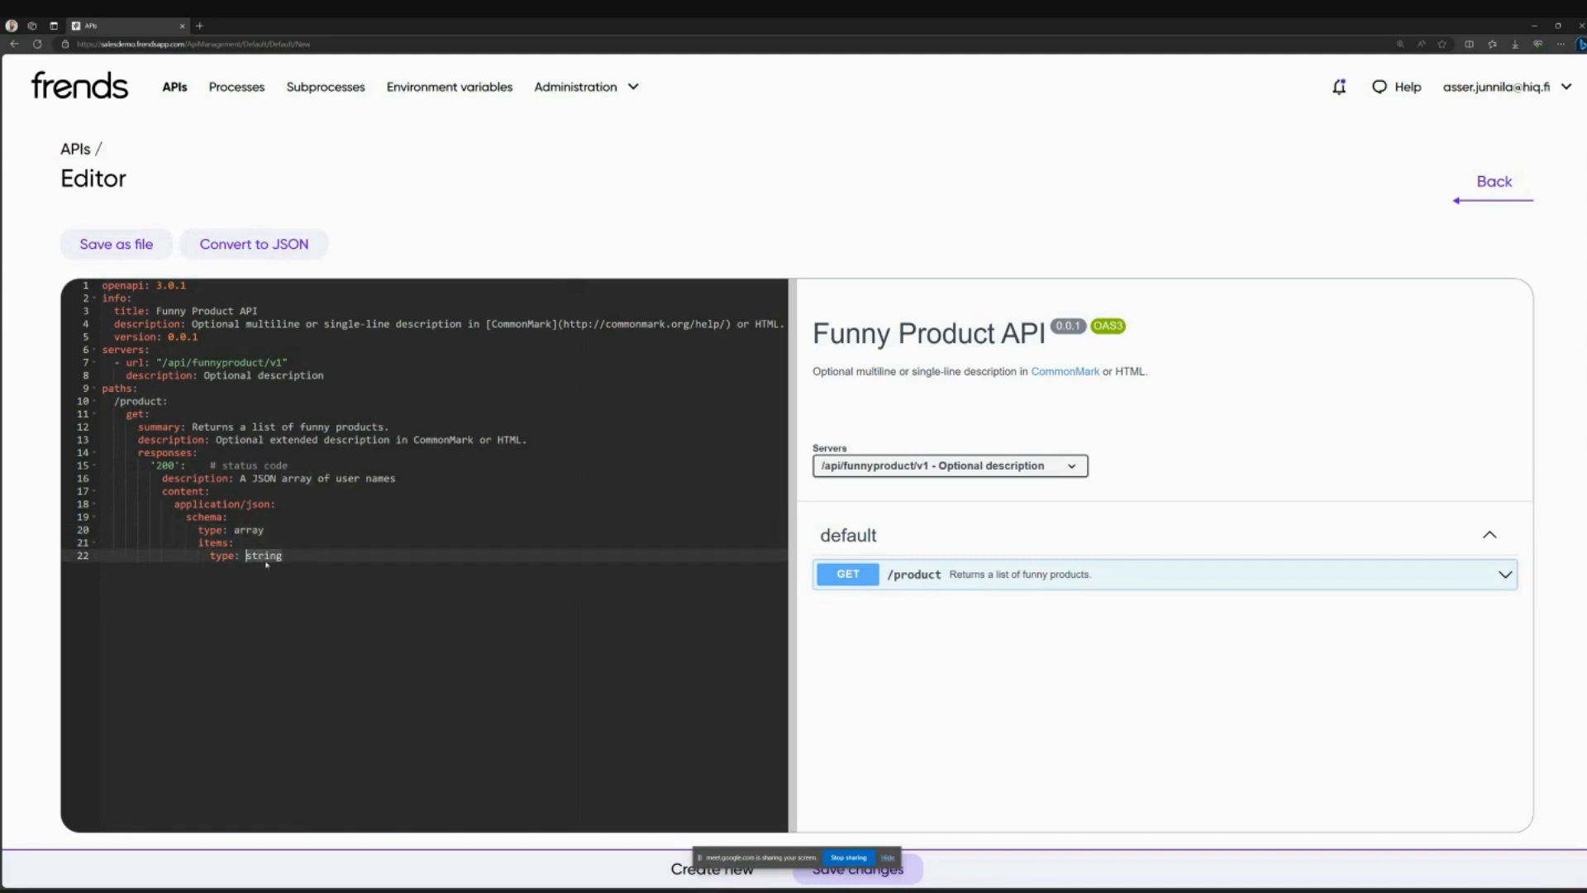
pyautogui.write('object')
pyautogui.press('Return')
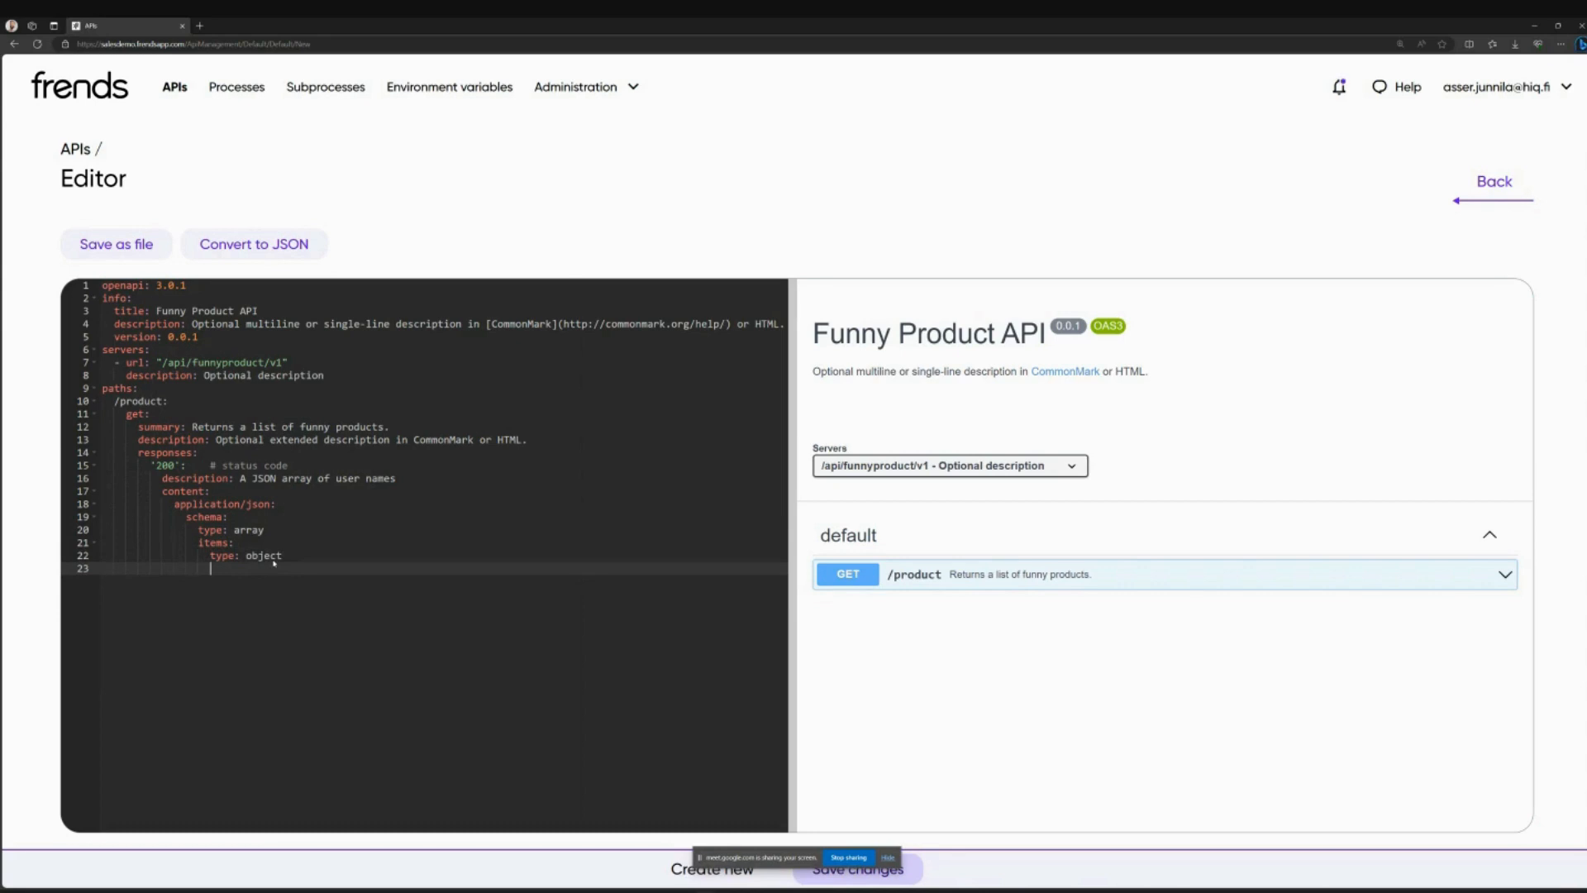
pyautogui.write('properties:')
pyautogui.press('Return')
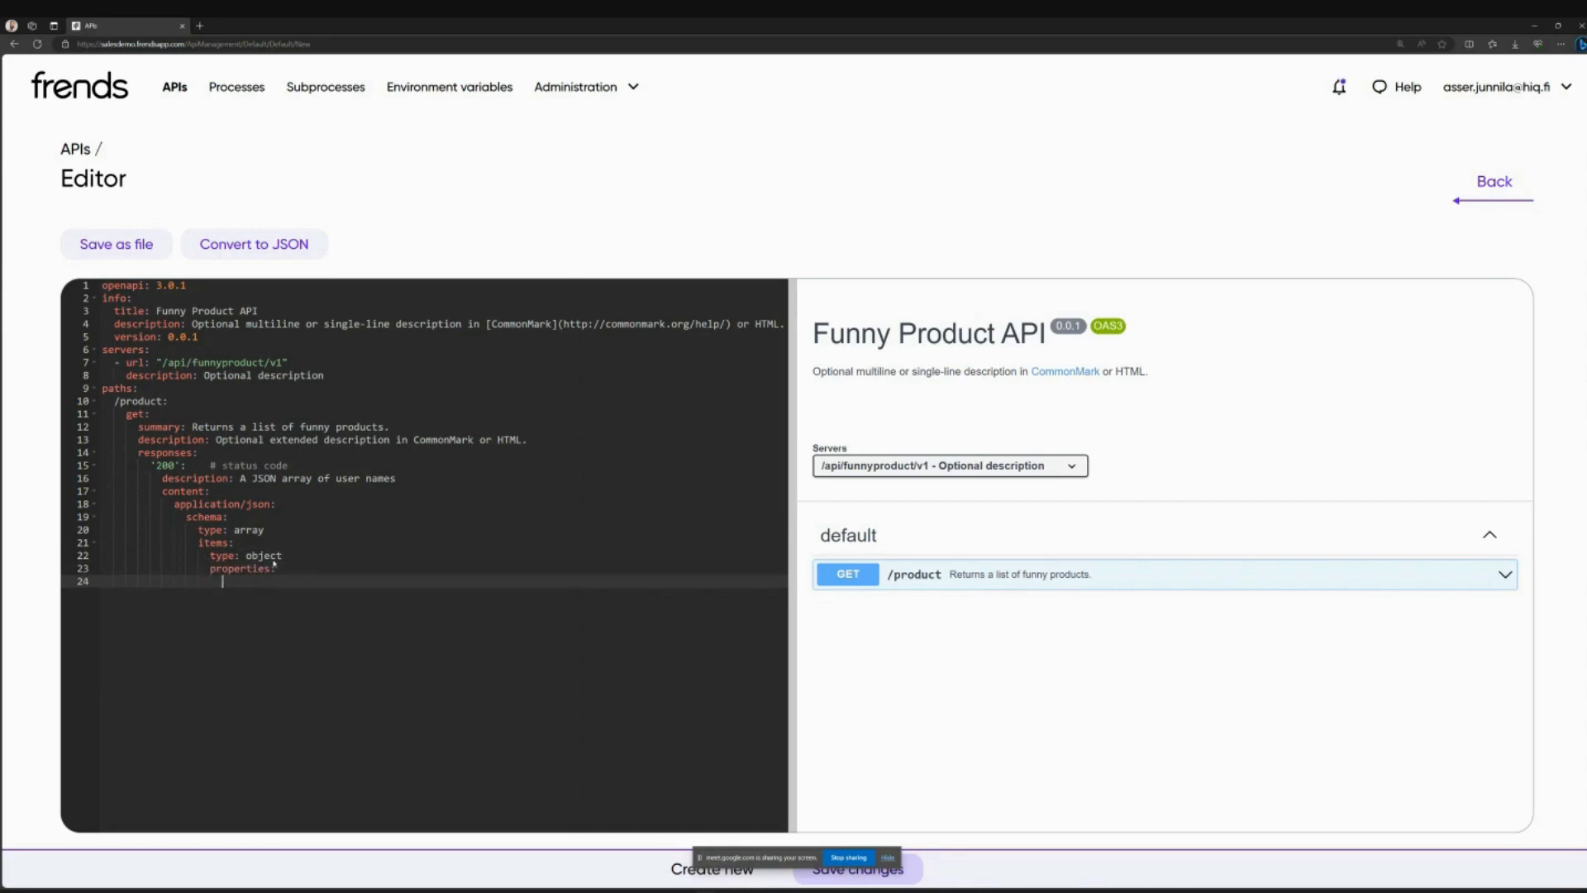
# Step: Add a name property of type string to the response item's properties
pyautogui.write('name:')
pyautogui.press('Return')
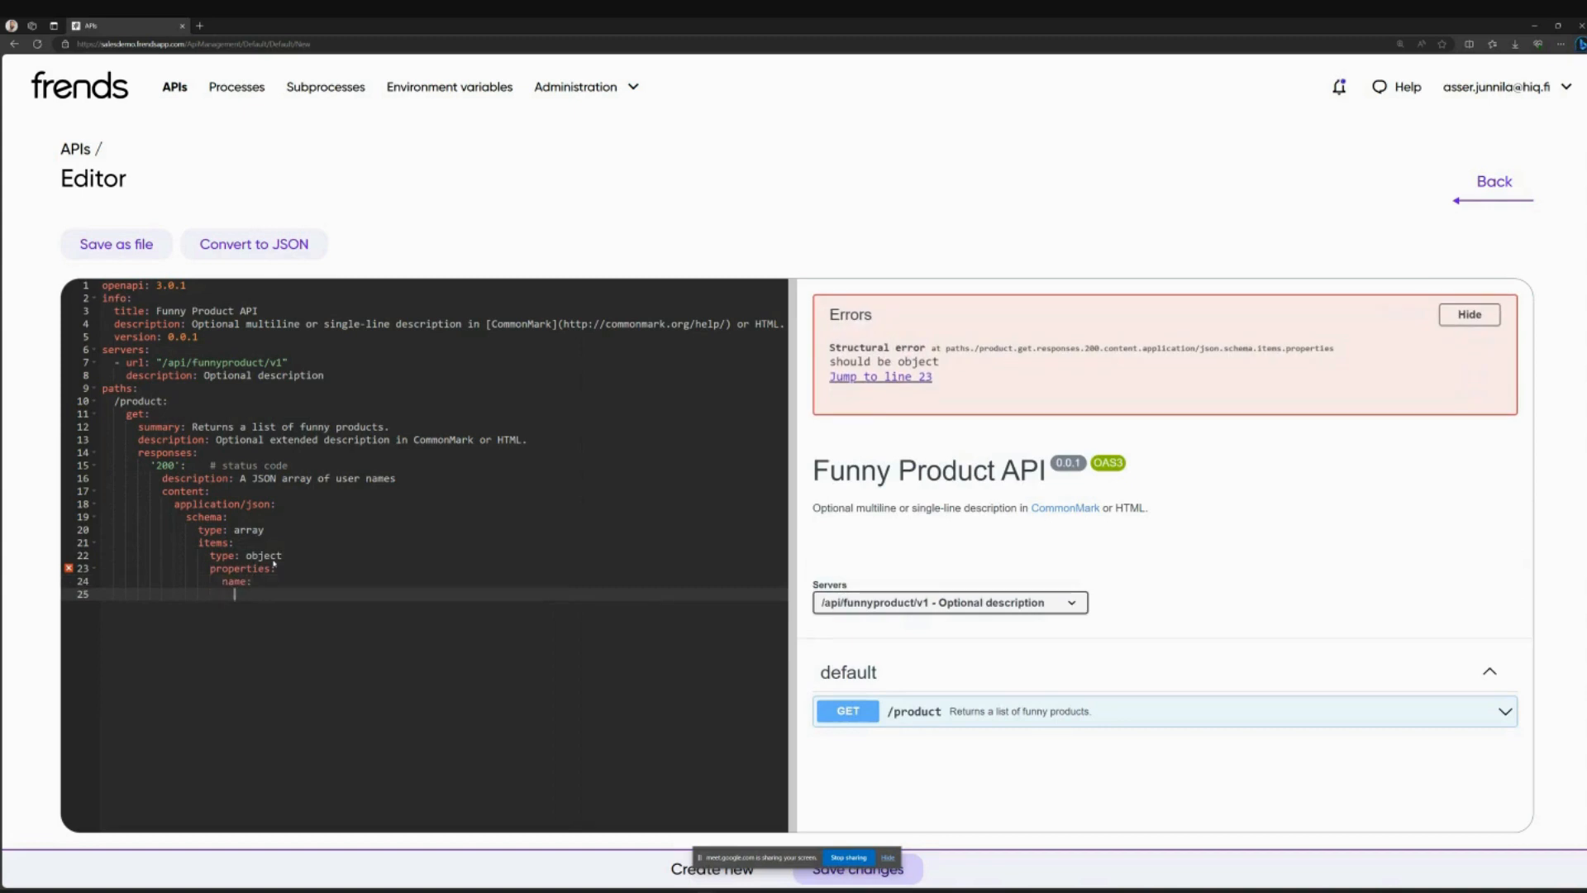
pyautogui.write('type: string')
pyautogui.press('Return')
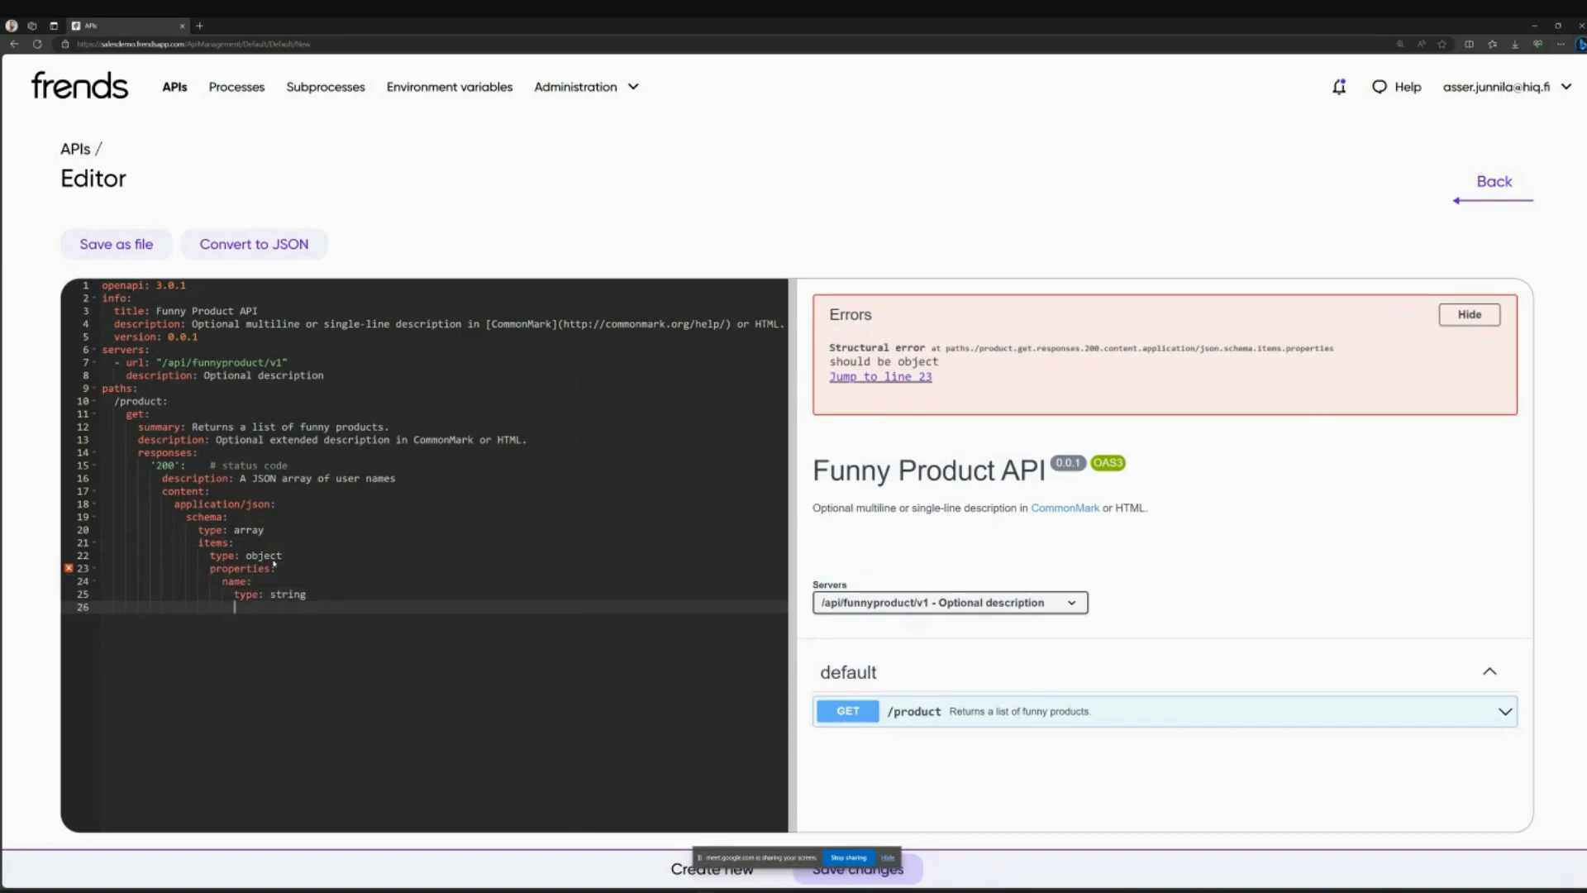
# Step: Add an id property of type number below the name property
pyautogui.write('id:')
pyautogui.press('Return')
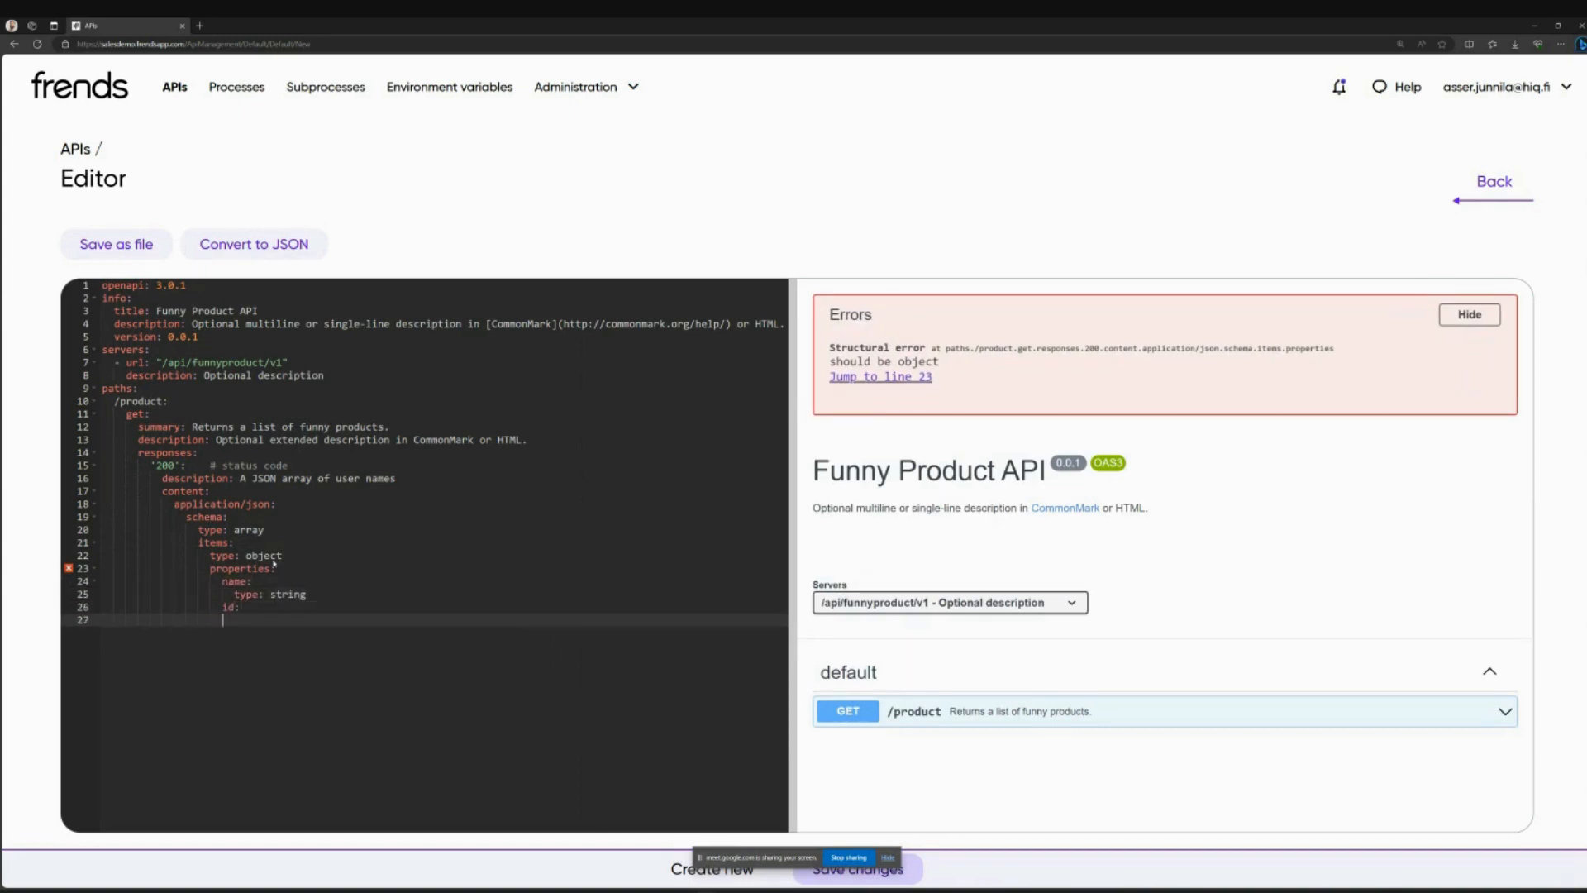
pyautogui.write('type: number')
pyautogui.press('Return')
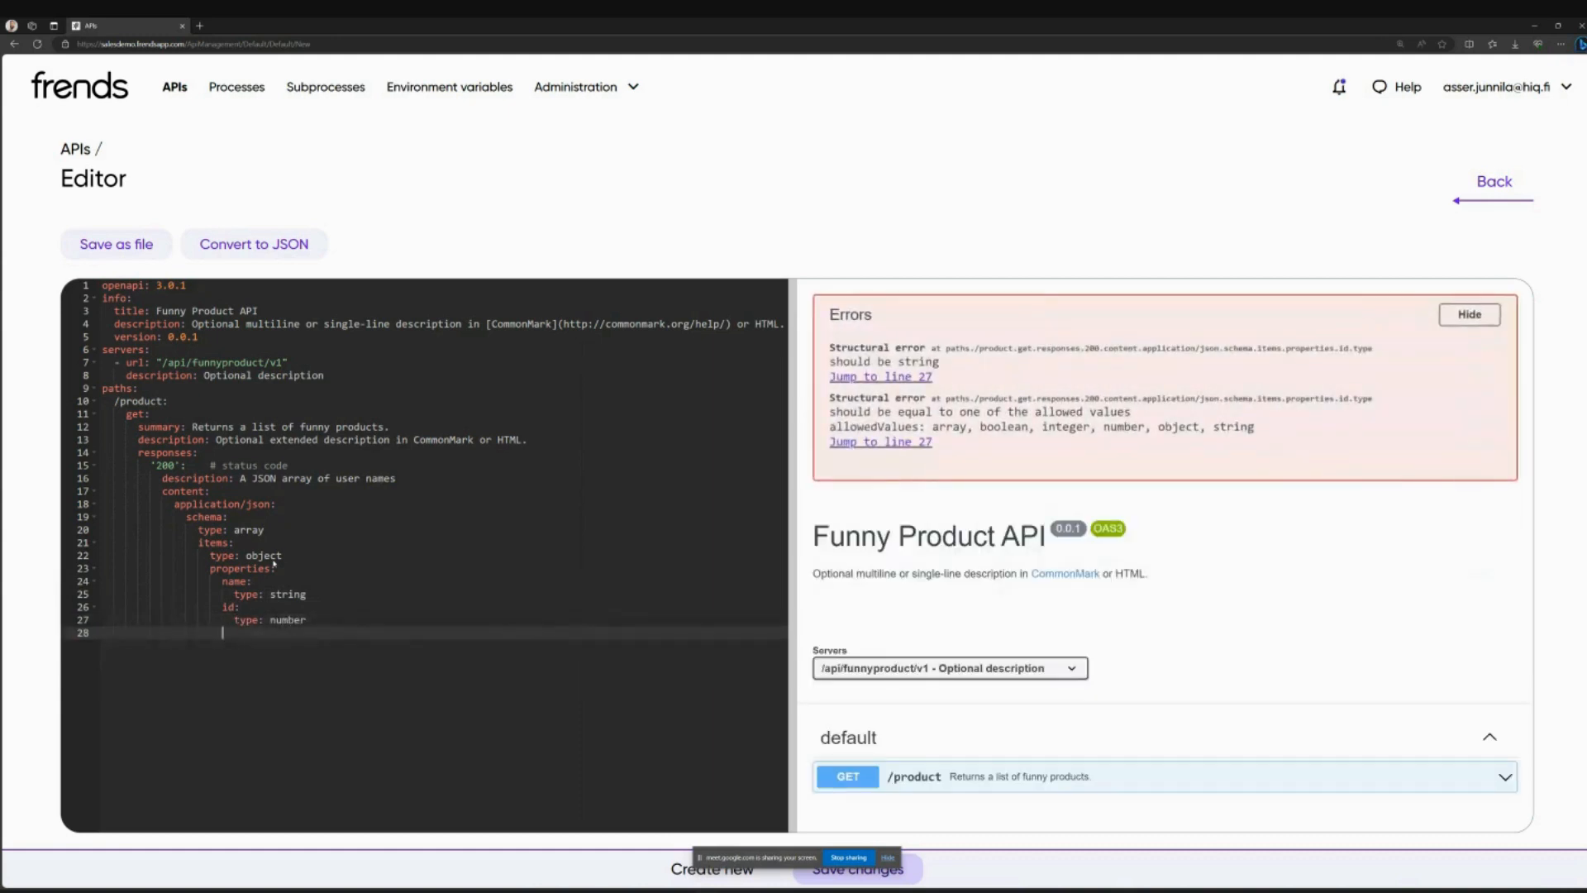
# Step: Add a joke property of type string below the id property
pyautogui.press('BackSpace')
pyautogui.write('joke:')
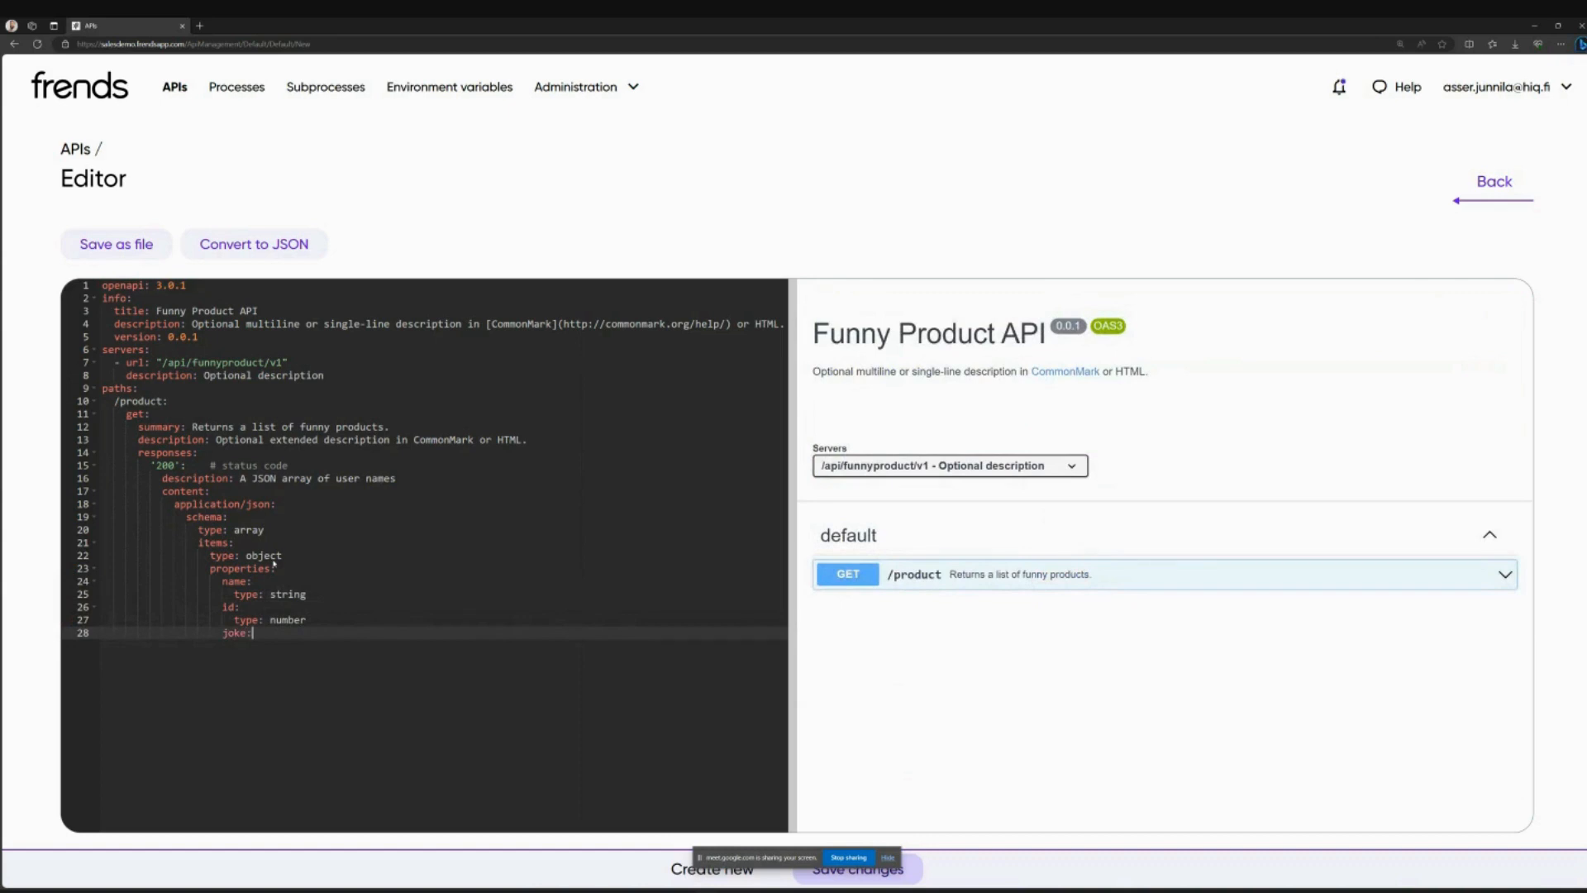
pyautogui.press('Return')
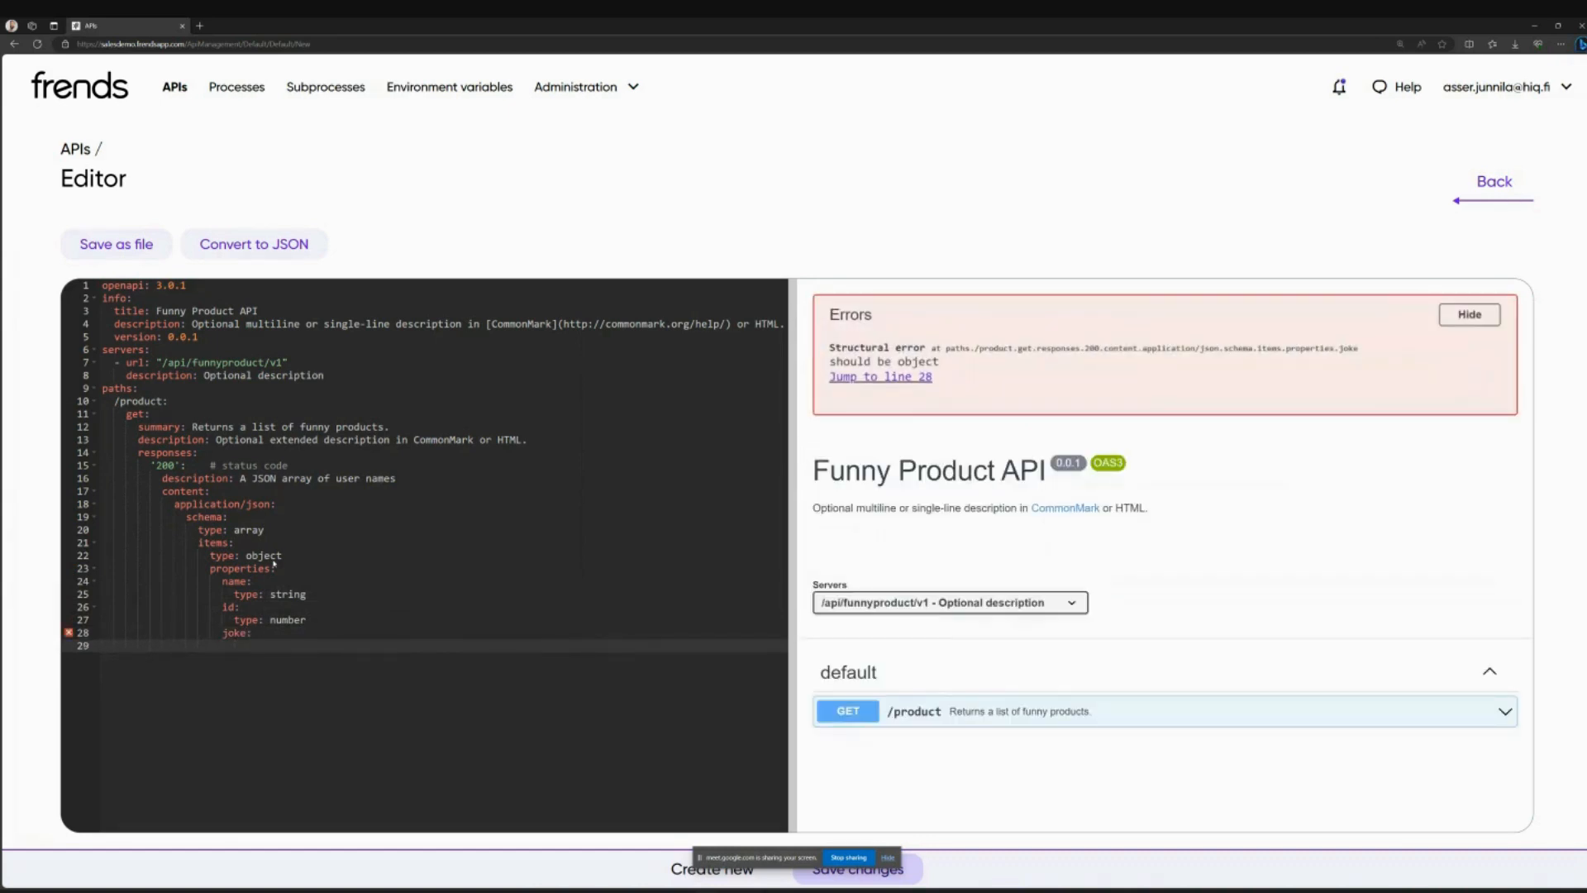
pyautogui.write('type: string')
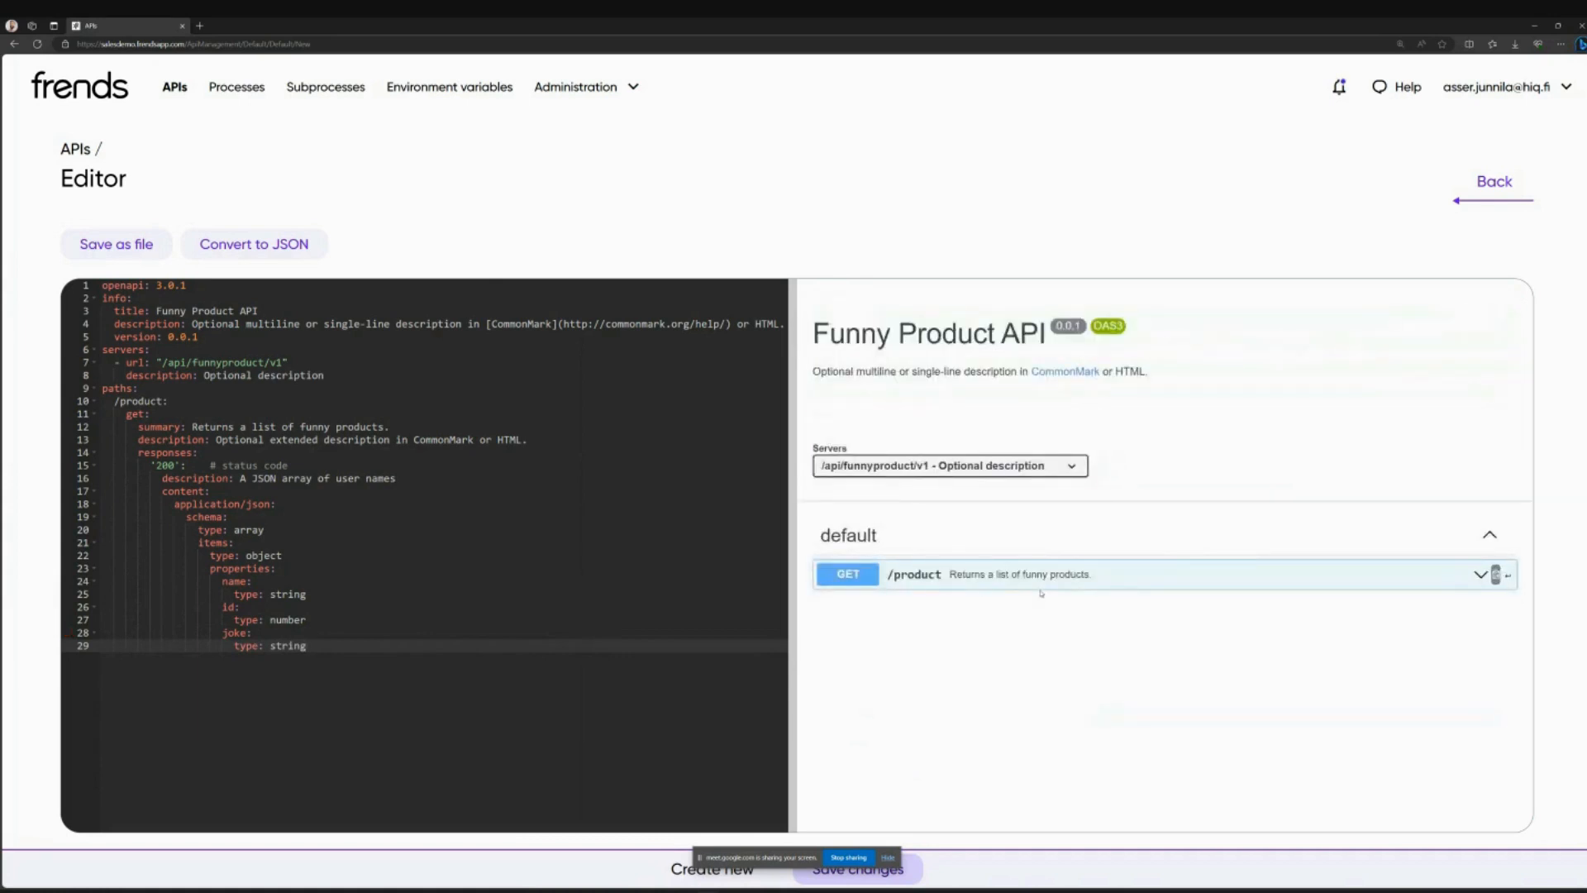
# Step: Expand the GET /product operation in the preview and examine its 200 response example
pyautogui.click(992, 573)
pyautogui.scroll(-1, 991, 570)
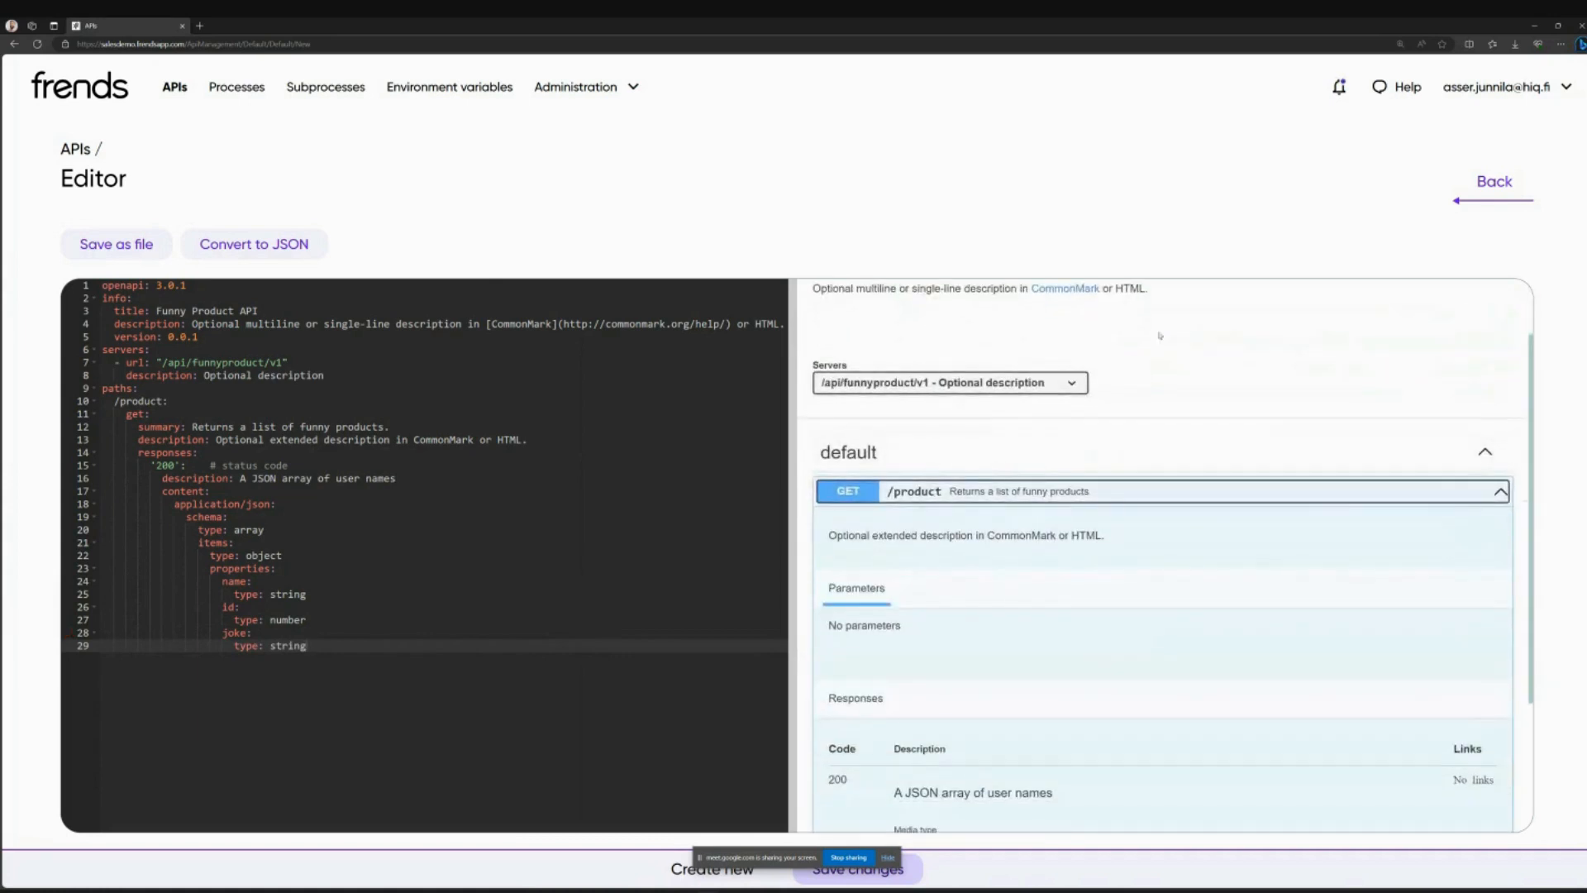
pyautogui.scroll(-1, 1092, 408)
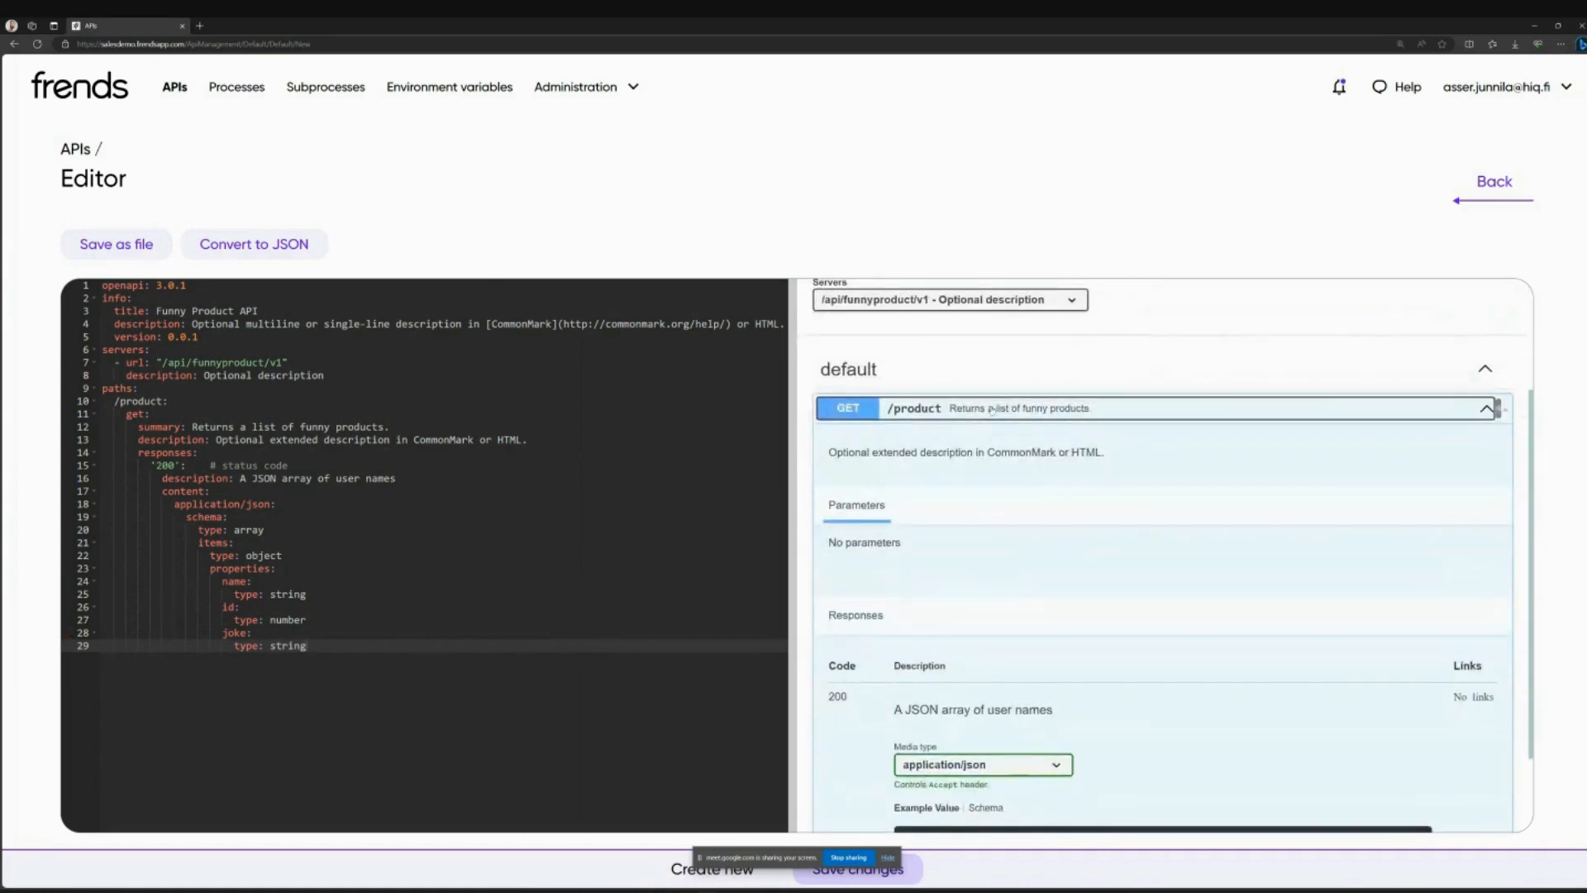
pyautogui.scroll(-1, 1092, 408)
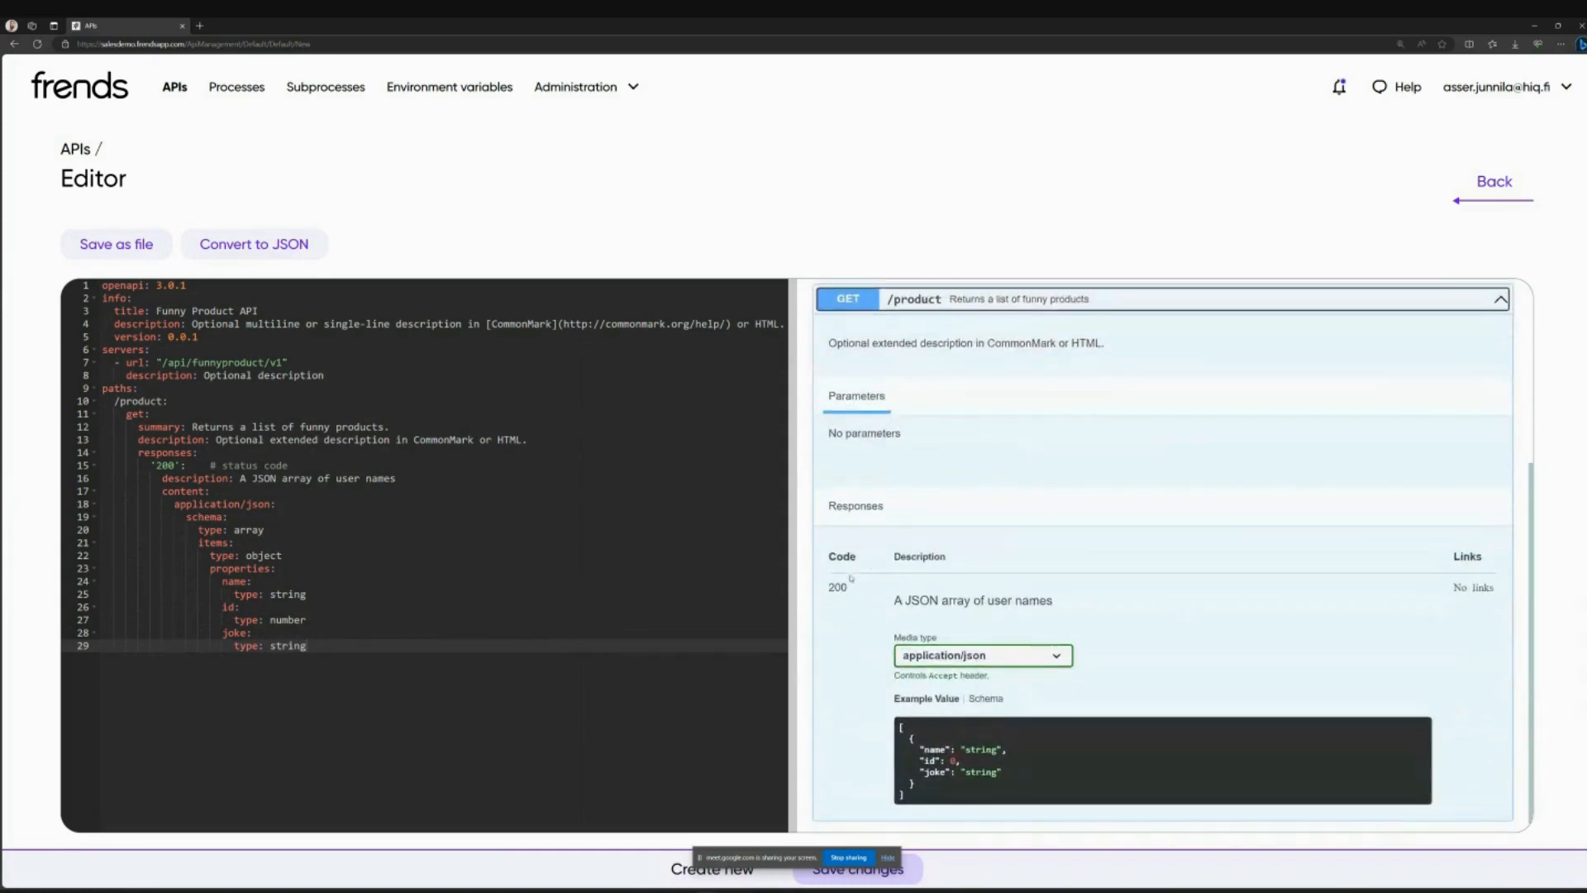
# Step: Examine the 200 response code and the example product object in the GET /product preview
pyautogui.doubleClick(835, 587)
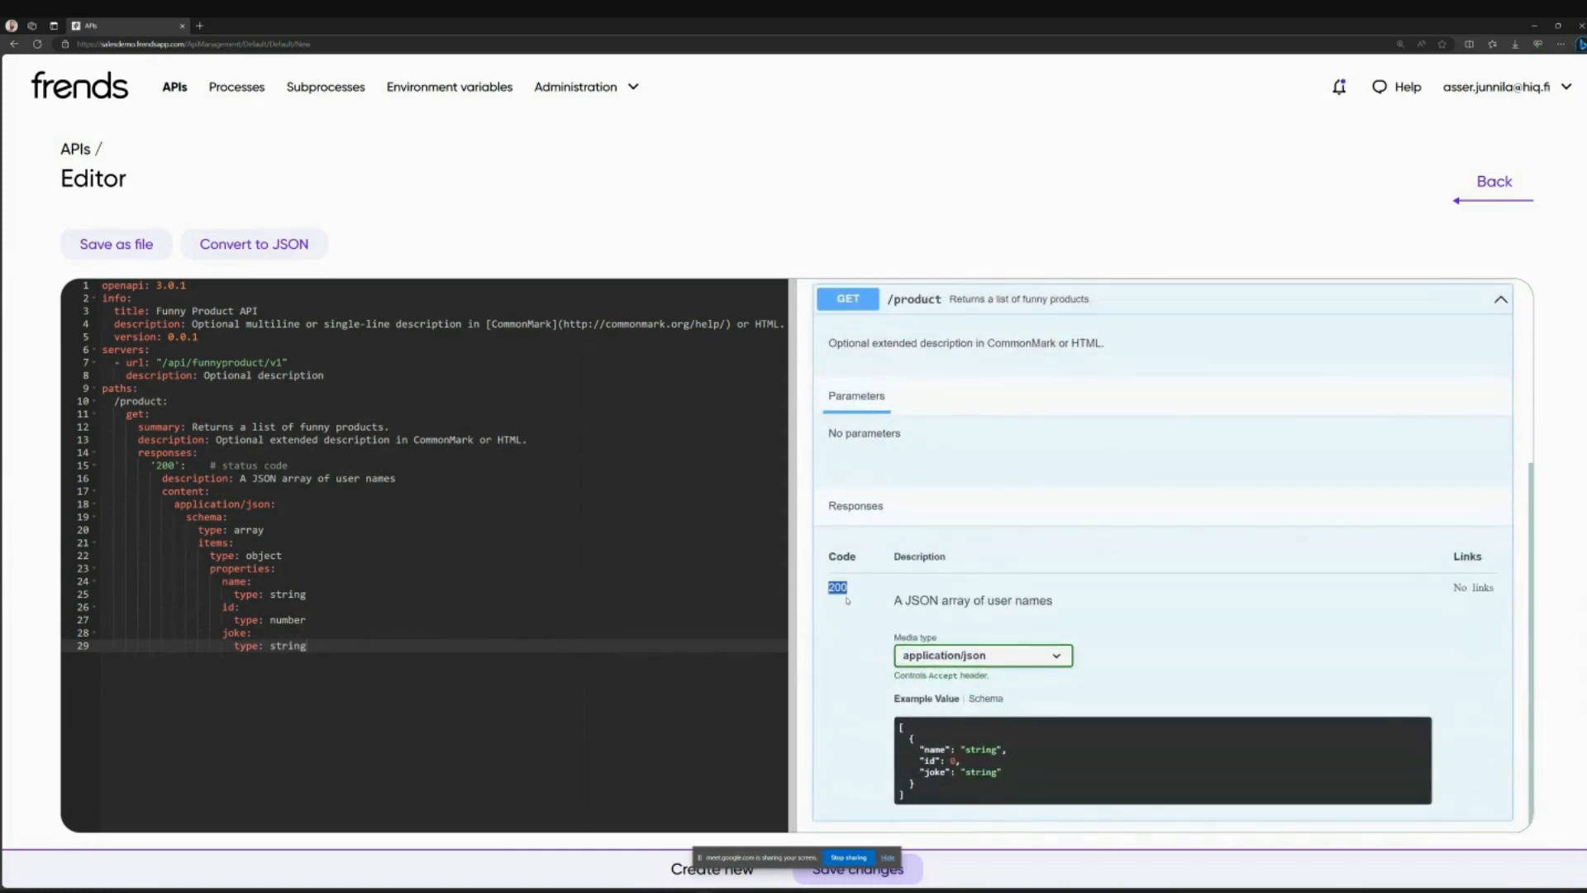
pyautogui.click(837, 590)
pyautogui.doubleClick(833, 588)
pyautogui.click(911, 797)
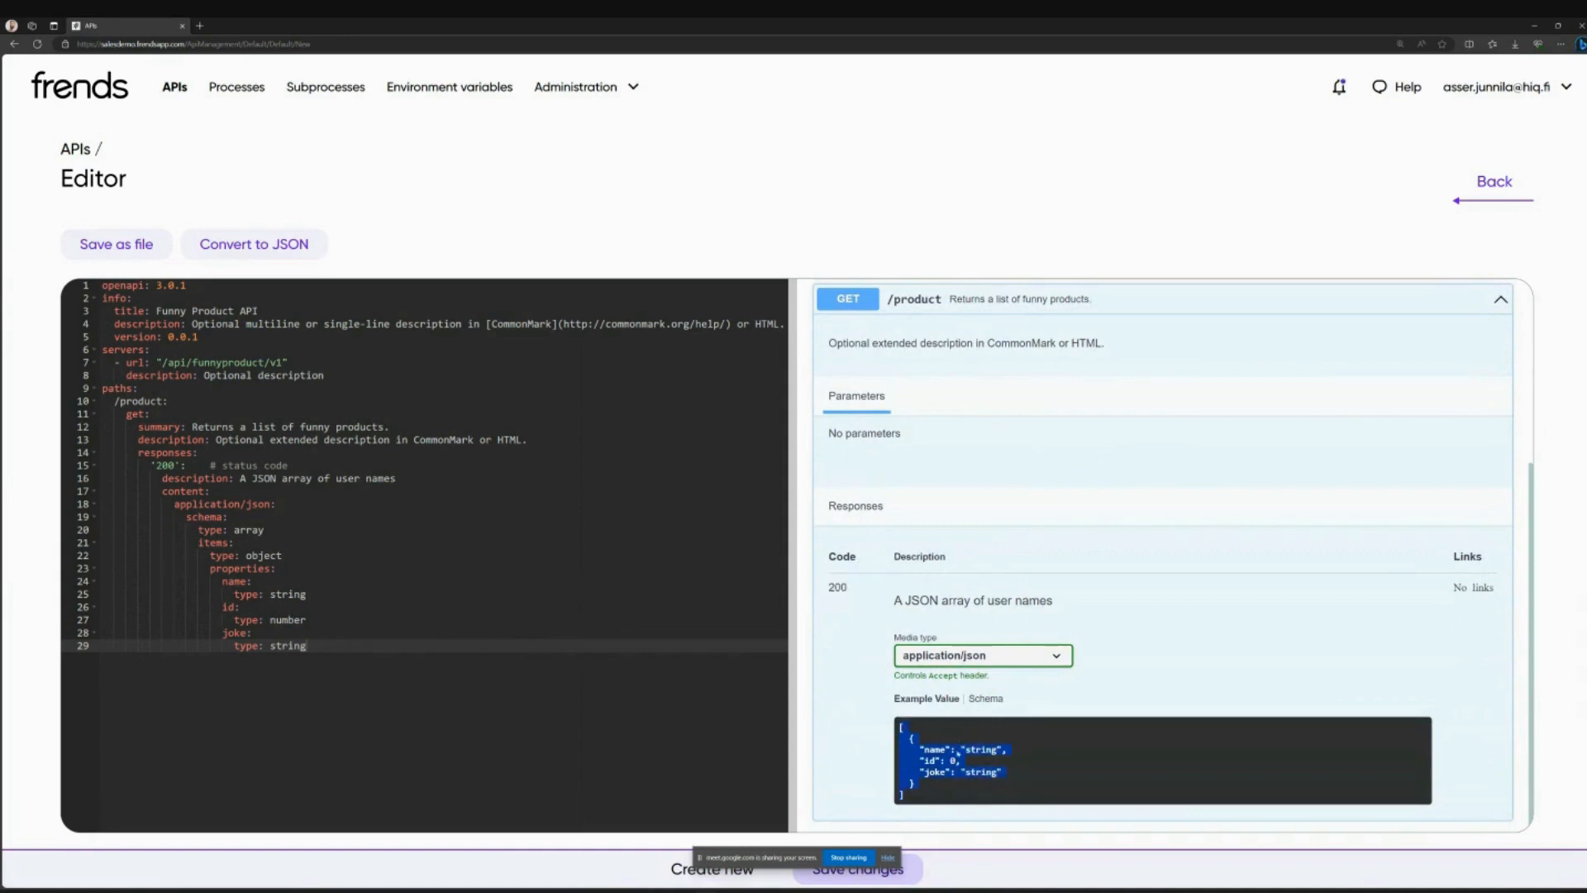
pyautogui.moveTo(910, 738)
pyautogui.mouseDown()
pyautogui.moveTo(923, 770)
pyautogui.moveTo(930, 758)
pyautogui.mouseUp()
pyautogui.click(983, 795)
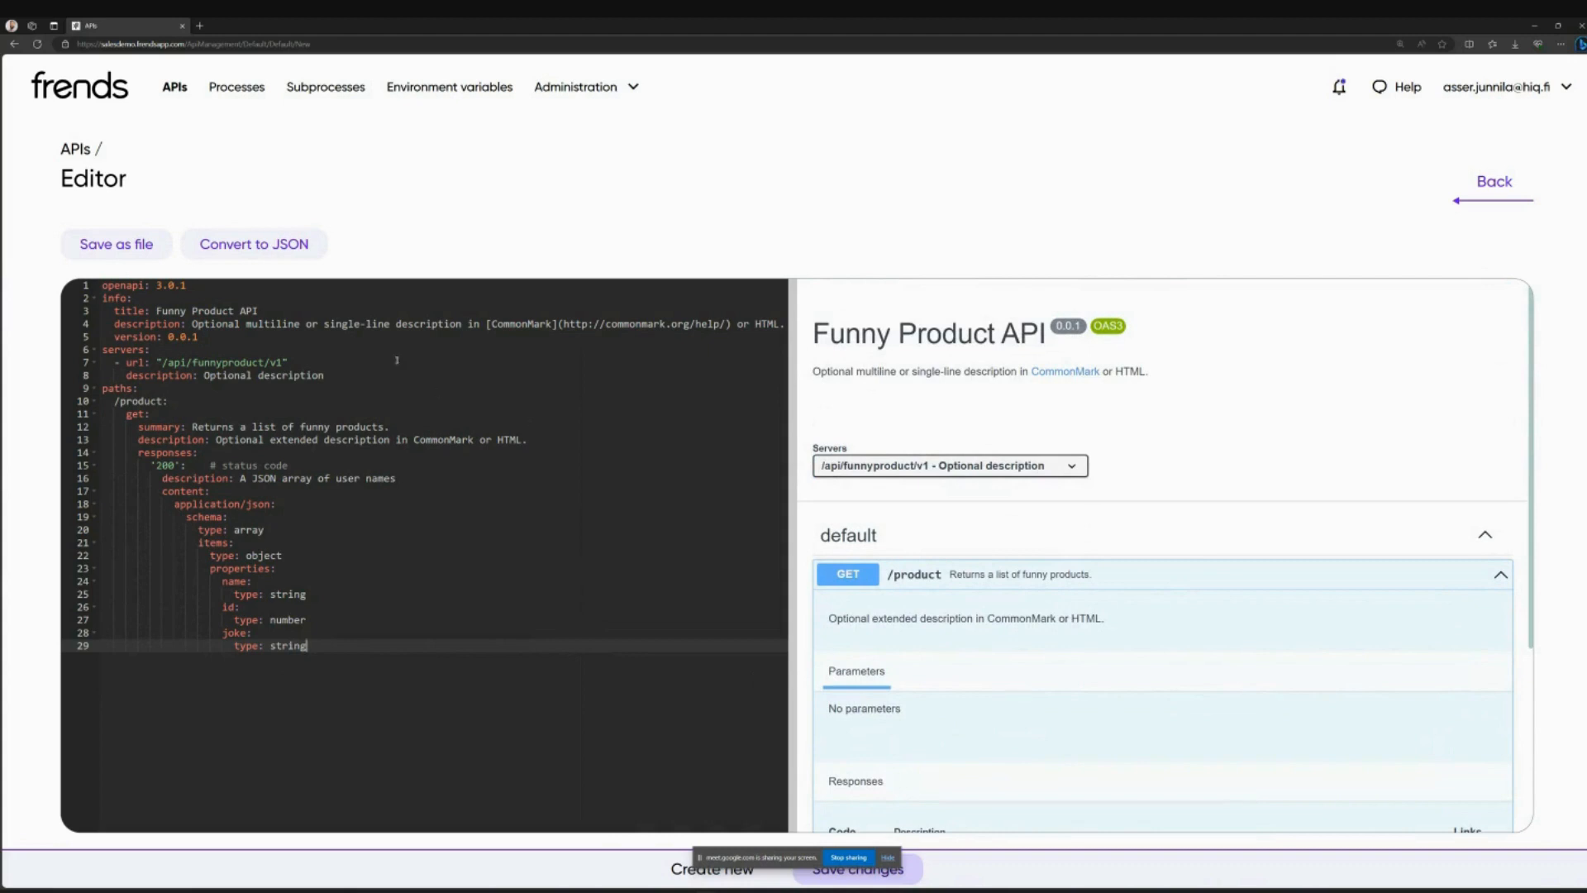
# Step: Save the Funny Product API specification and check its title among the APIs
pyautogui.click(165, 402)
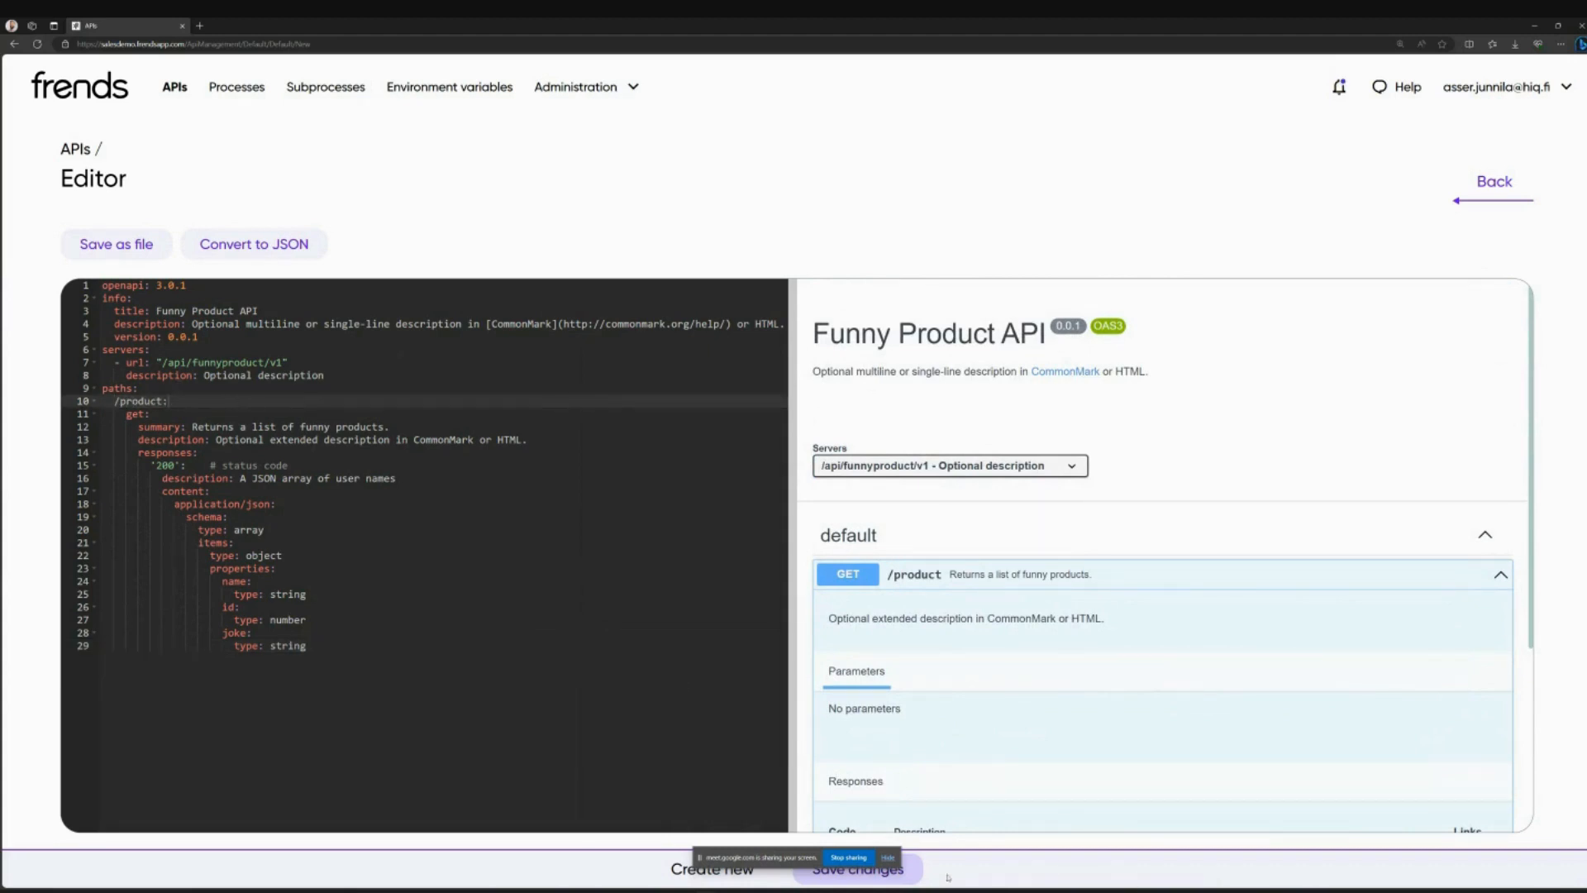
pyautogui.click(913, 874)
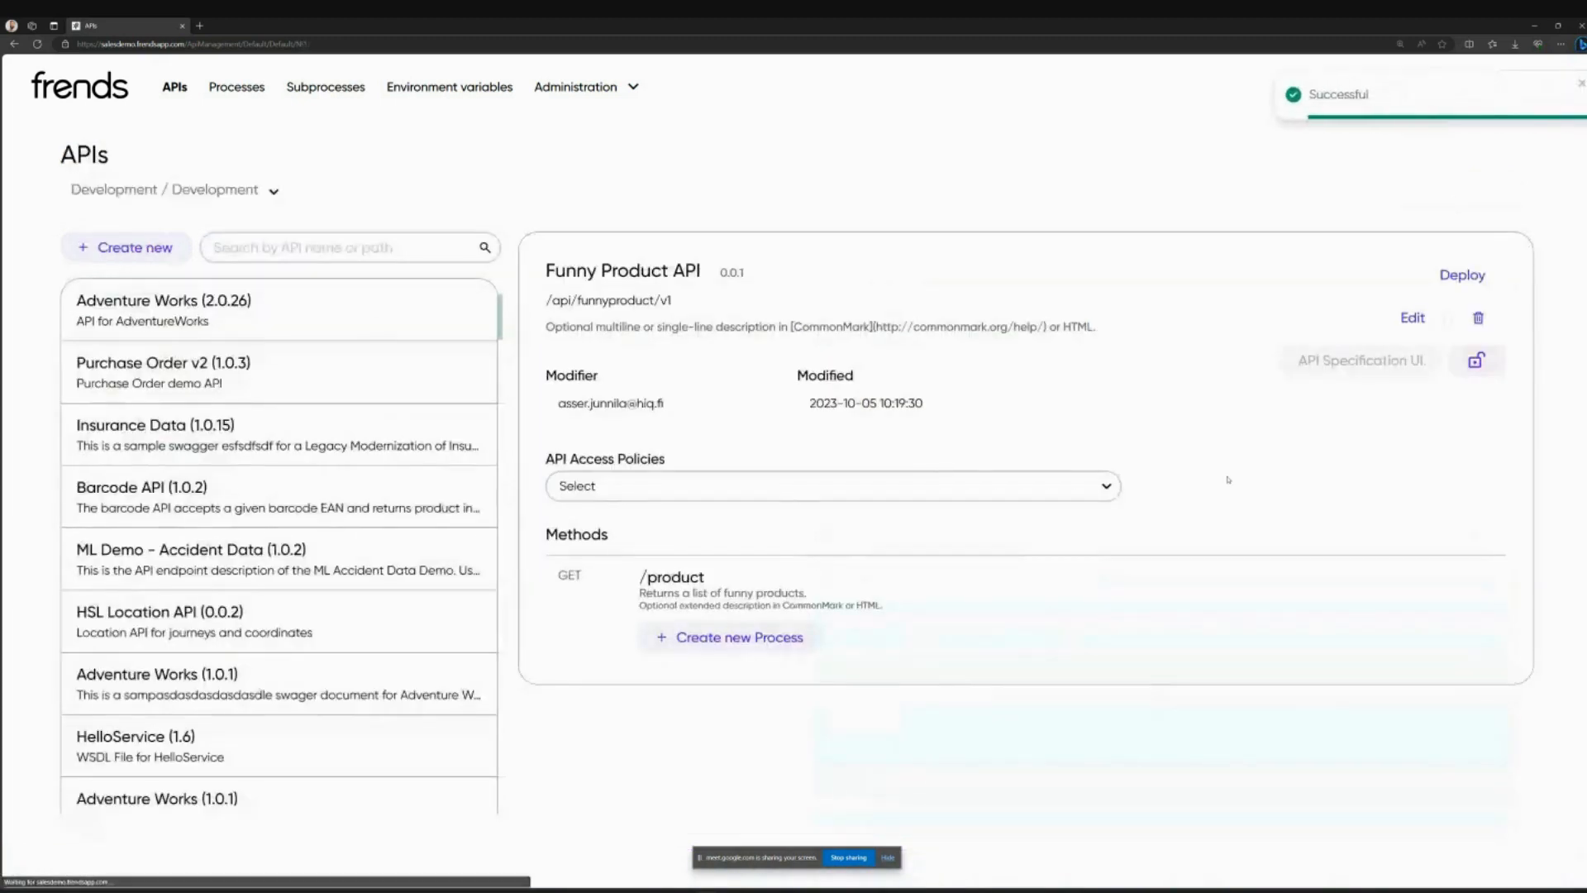
pyautogui.moveTo(544, 270); pyautogui.dragTo(701, 271)
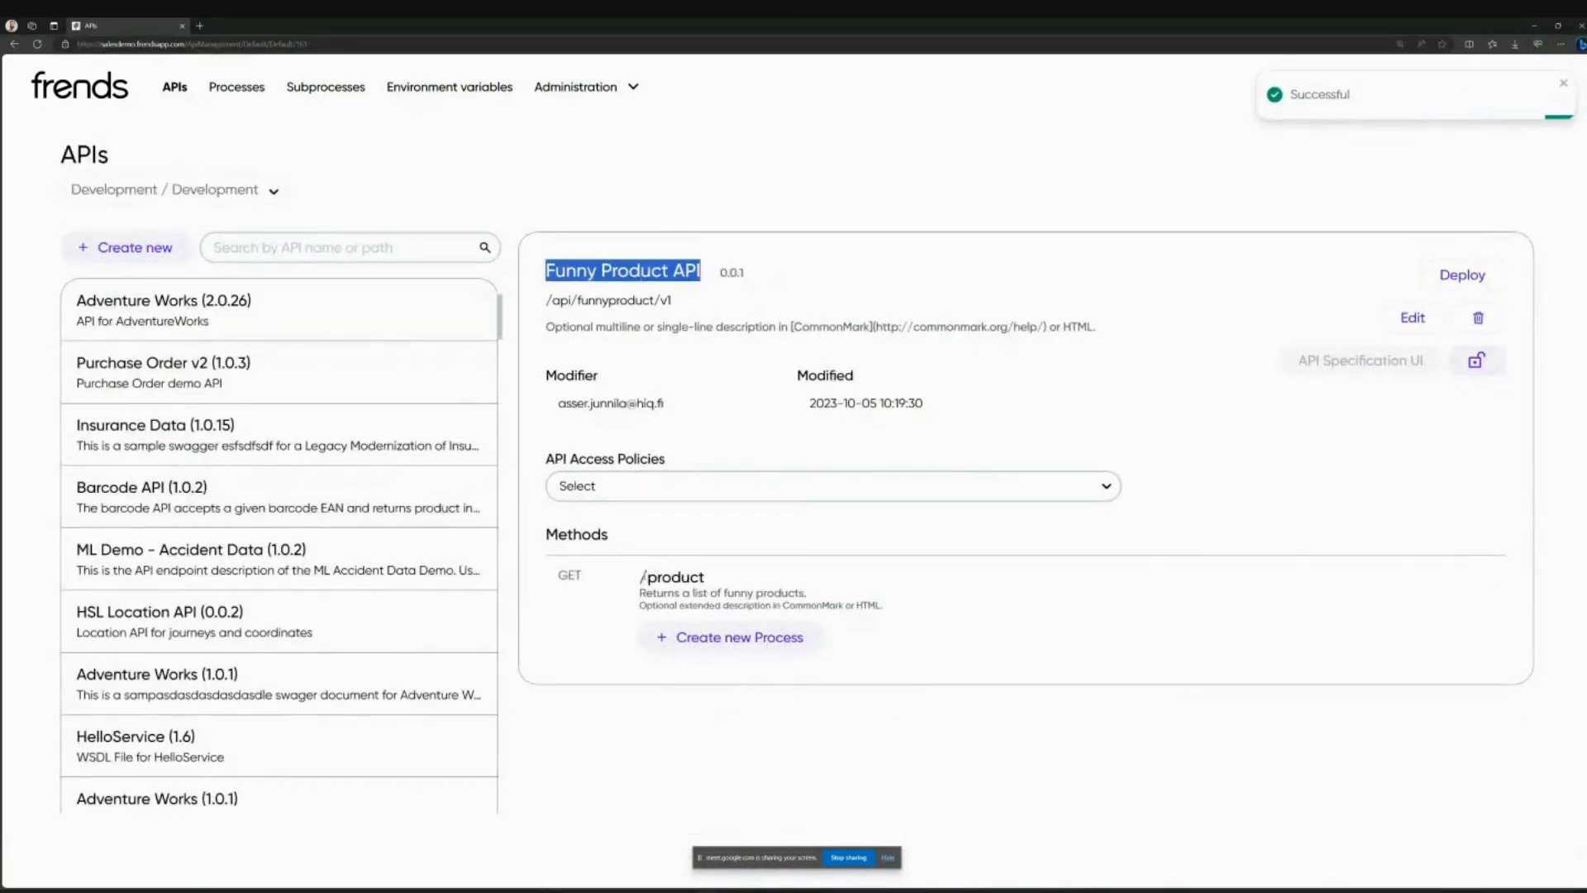
# Step: Review the GET /product method of the Funny Product API and create a new process for it
pyautogui.moveTo(638, 577); pyautogui.dragTo(747, 578)
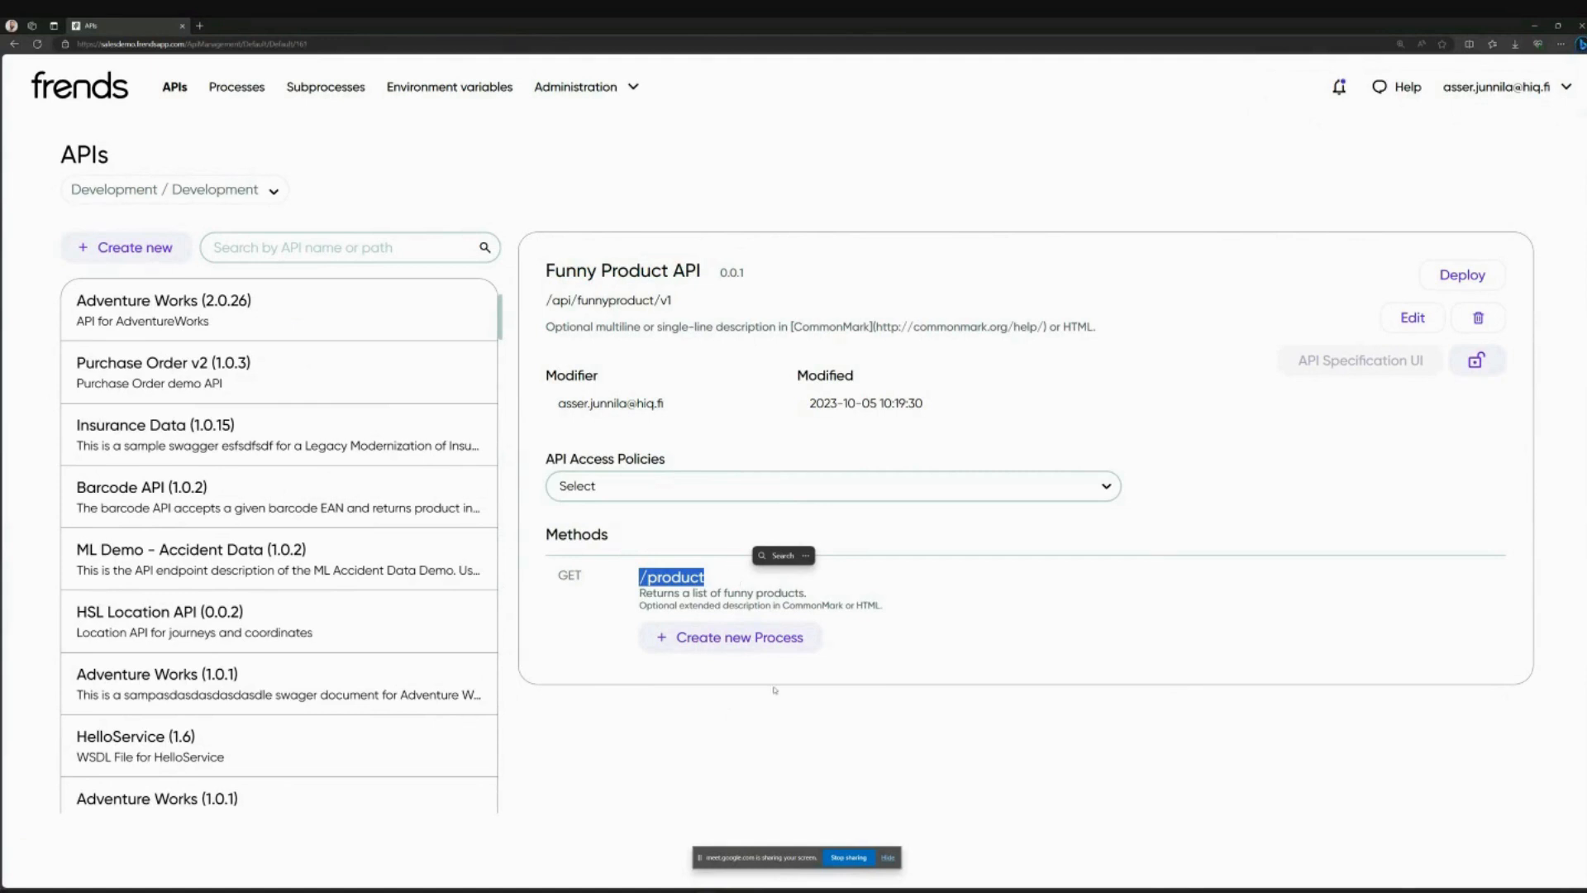
pyautogui.click(598, 622)
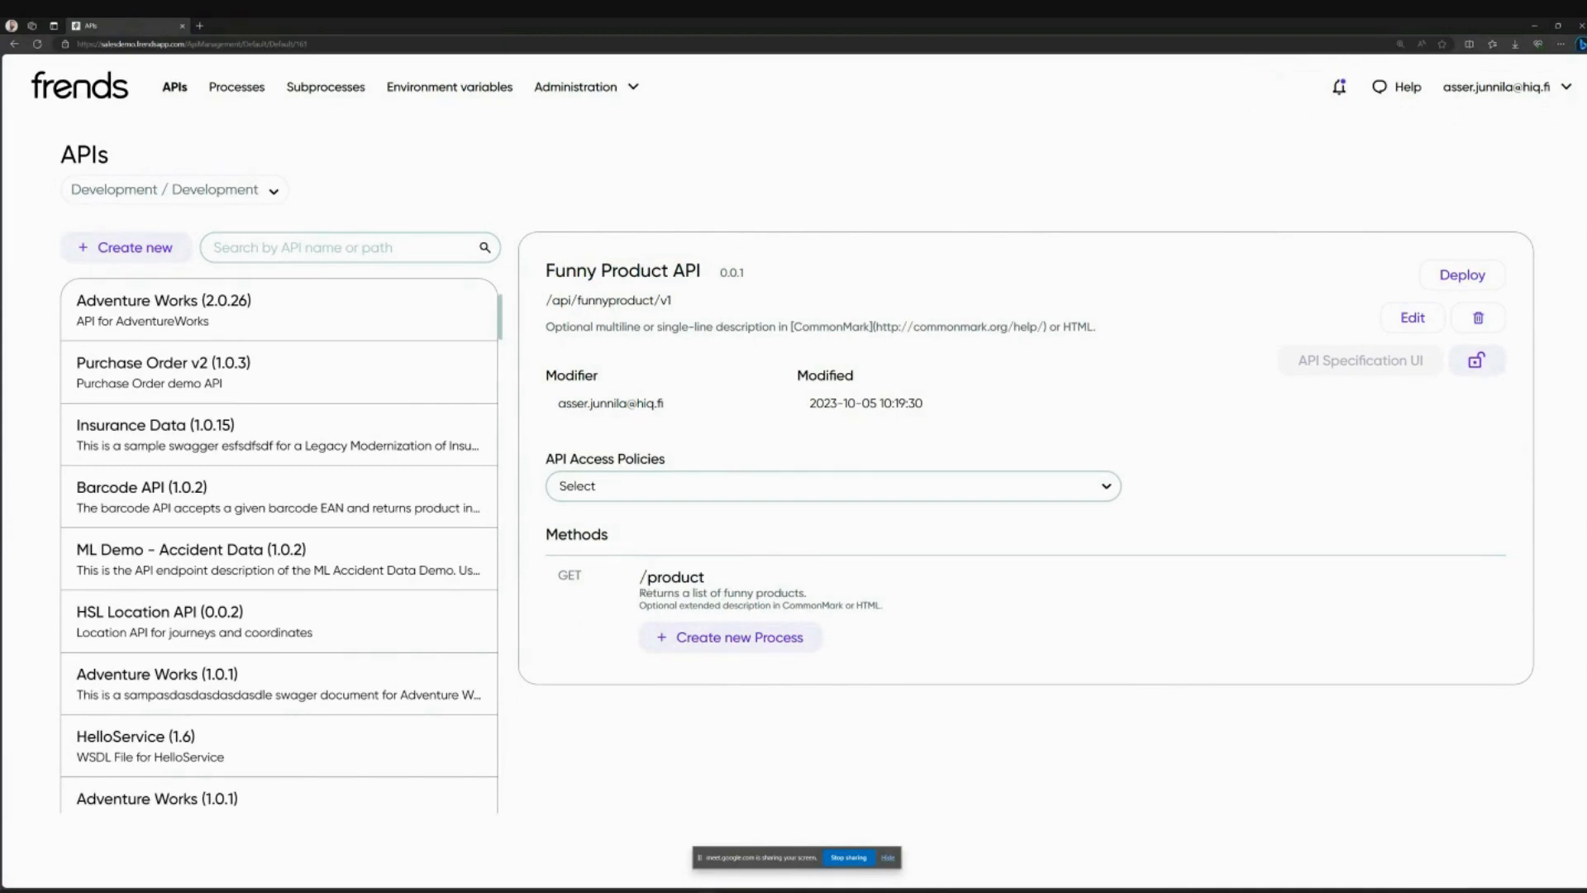
pyautogui.moveTo(638, 569); pyautogui.dragTo(926, 608)
pyautogui.click(631, 562)
pyautogui.moveTo(641, 576); pyautogui.dragTo(706, 578)
pyautogui.click(855, 711)
pyautogui.click(732, 641)
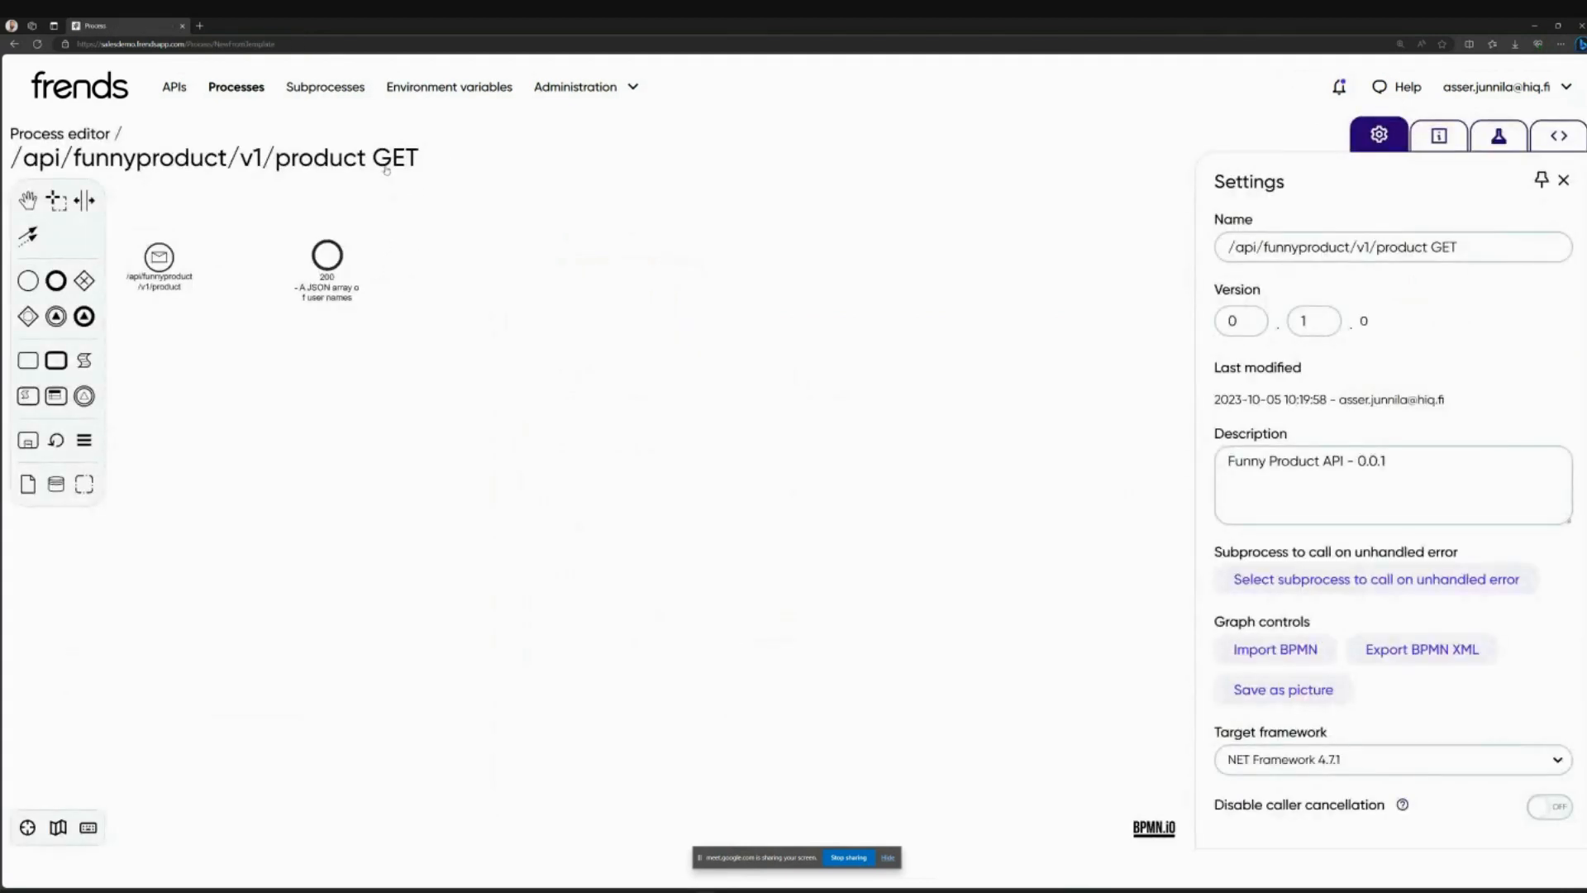
# Step: Move the 200 return element far to the right of the API trigger, leaving room for process elements between them
pyautogui.scroll(2, 599, 332)
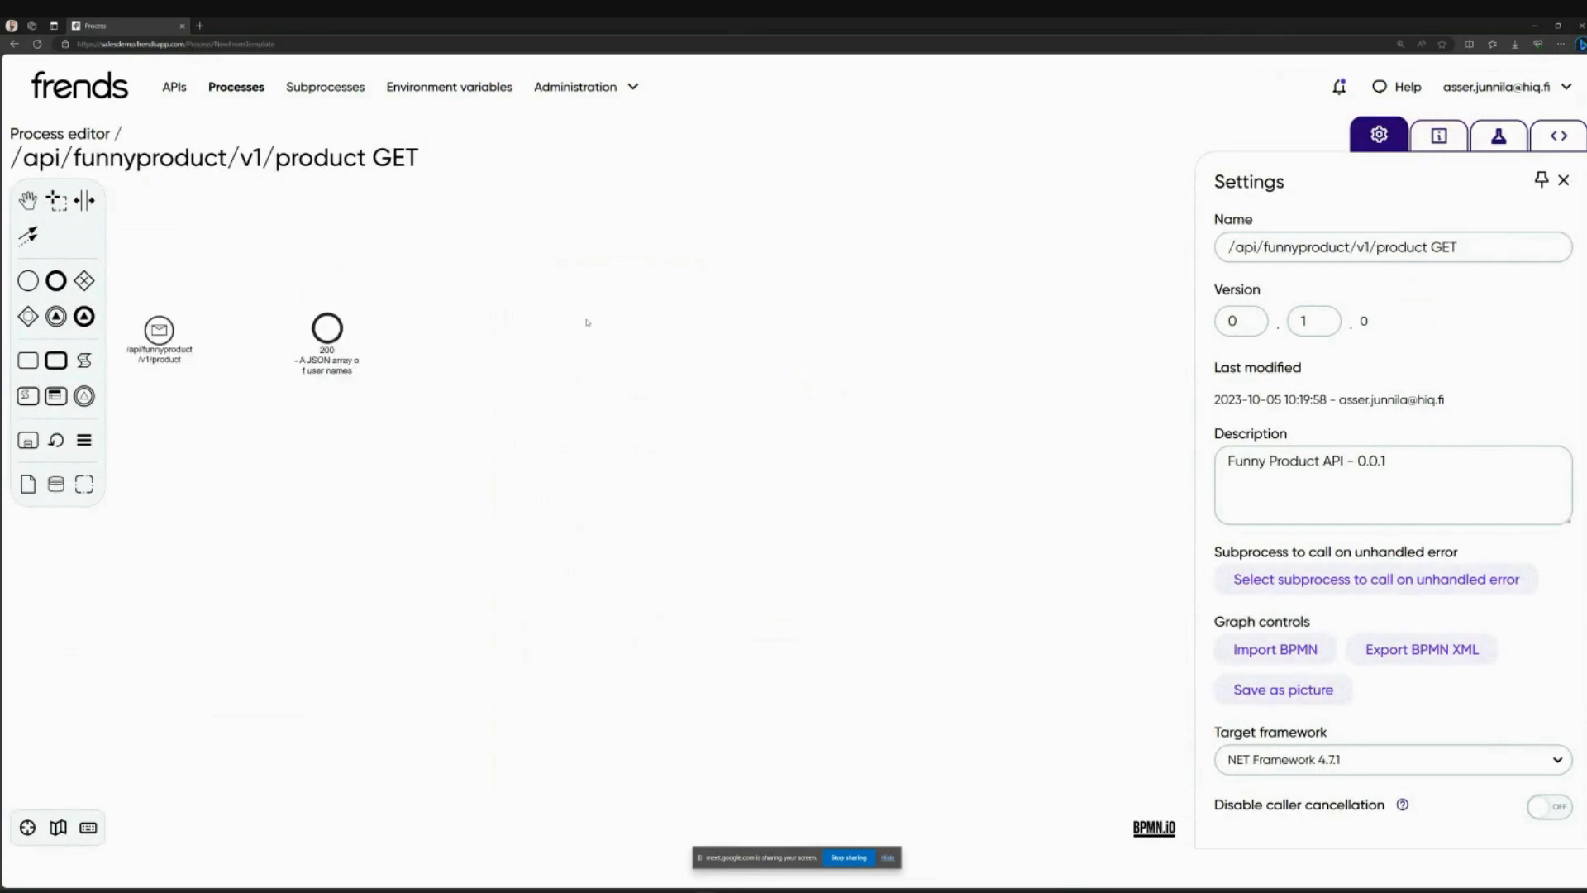
pyautogui.hscroll(-3, 588, 322)
pyautogui.keyDown('ctrl'); pyautogui.scroll(1, 613, 319); pyautogui.keyUp('ctrl')
pyautogui.keyDown('ctrl'); pyautogui.scroll(1, 581, 315); pyautogui.keyUp('ctrl')
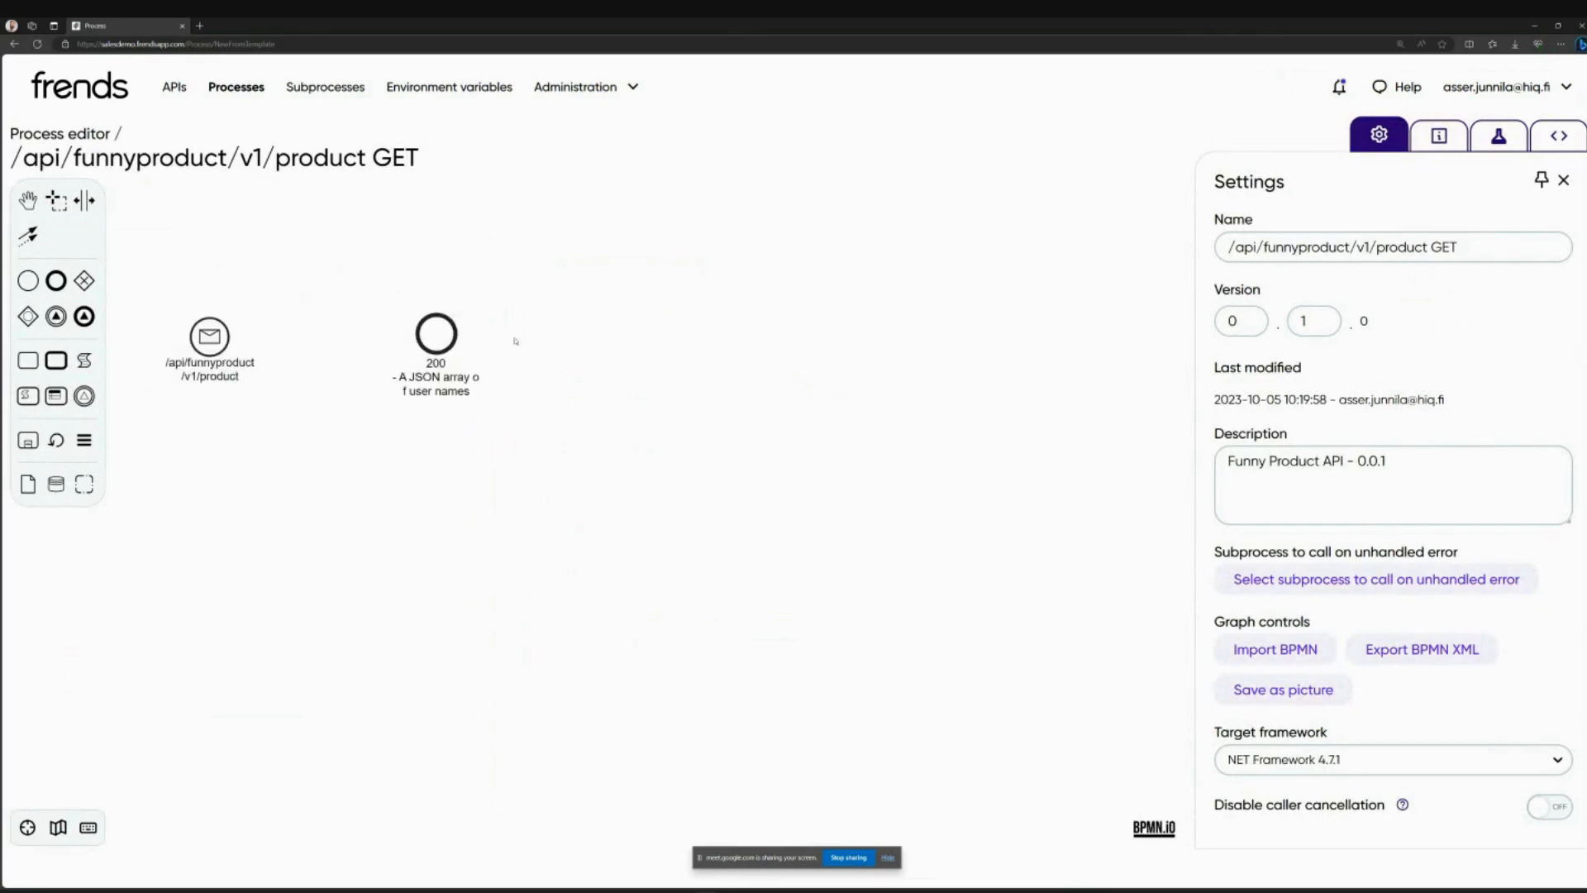
pyautogui.click(213, 336)
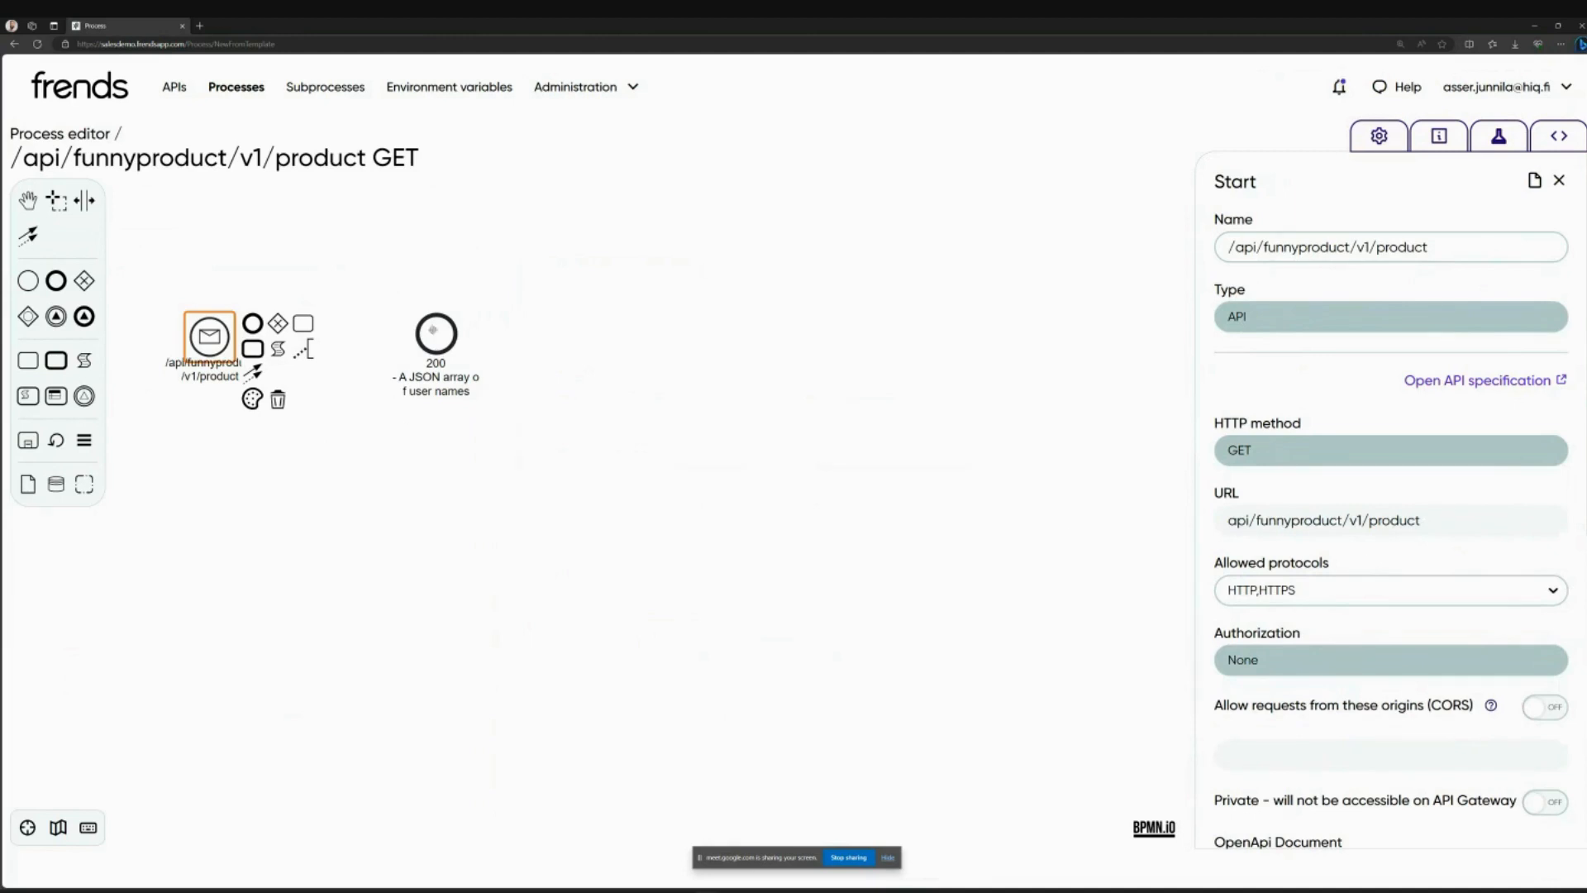
pyautogui.moveTo(438, 335); pyautogui.dragTo(1036, 353)
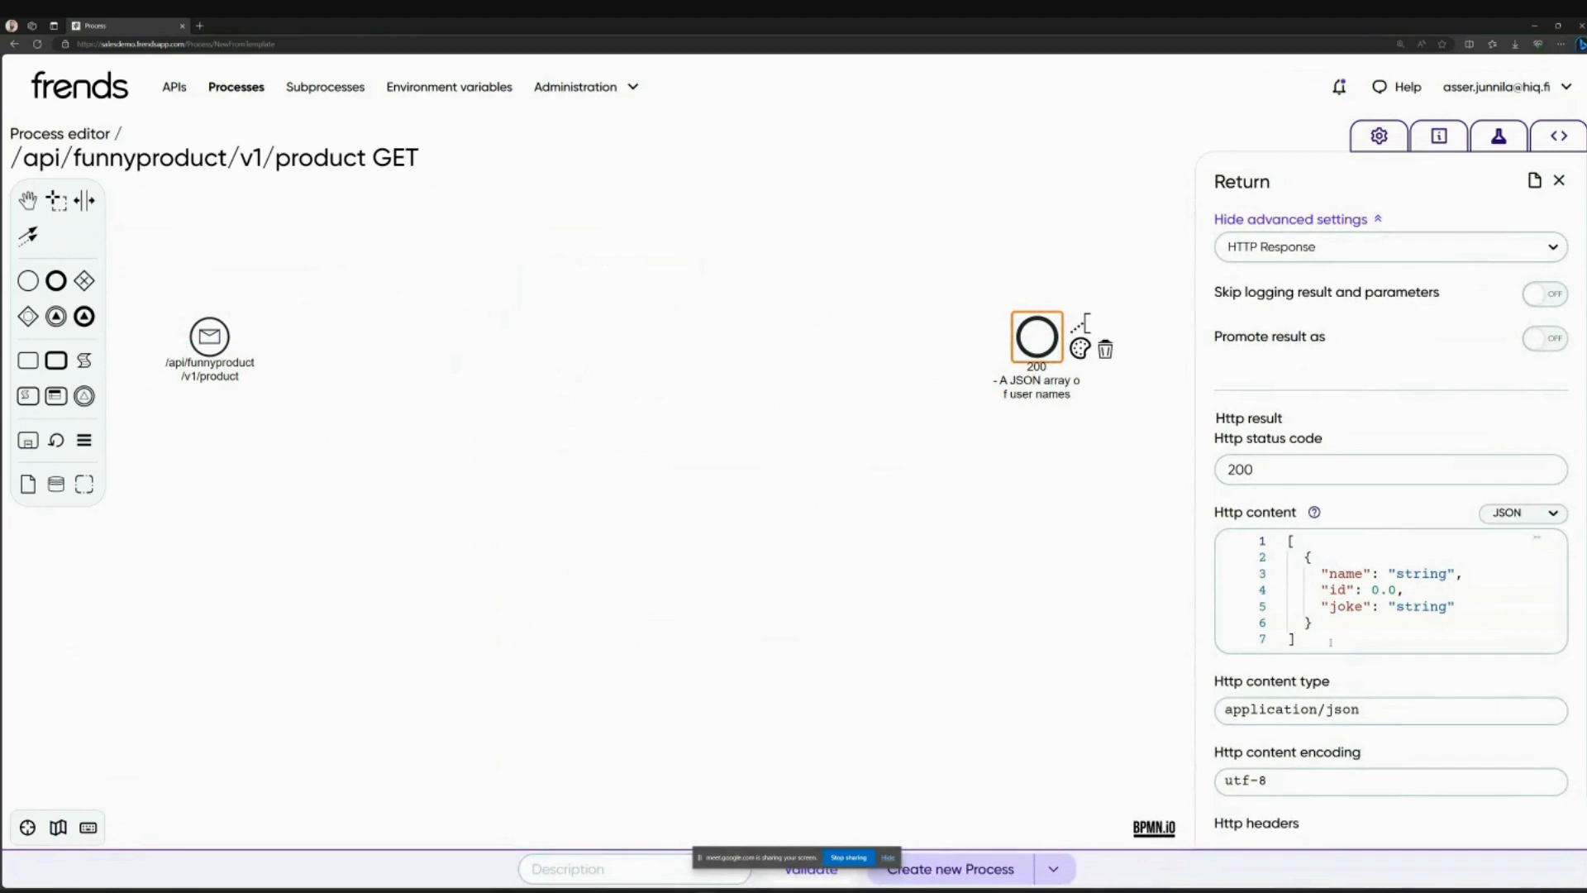
pyautogui.moveTo(1043, 336); pyautogui.dragTo(1063, 337)
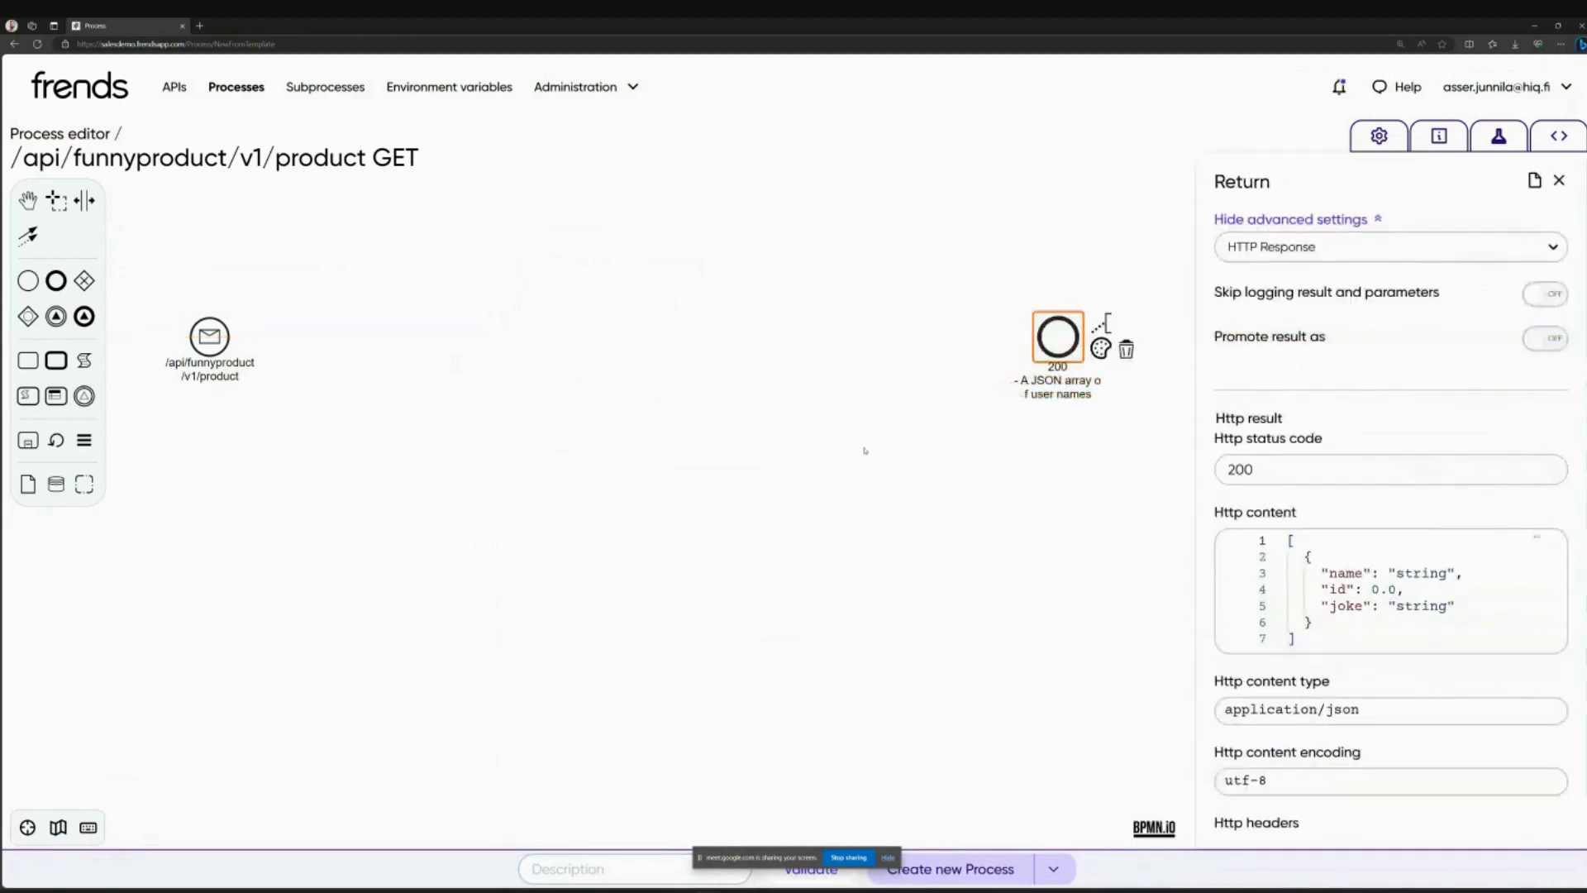
# Step: Examine the empty area between the two process elements and the settings of the API trigger and the 200 return
pyautogui.click(866, 461)
pyautogui.moveTo(234, 194); pyautogui.dragTo(1017, 571)
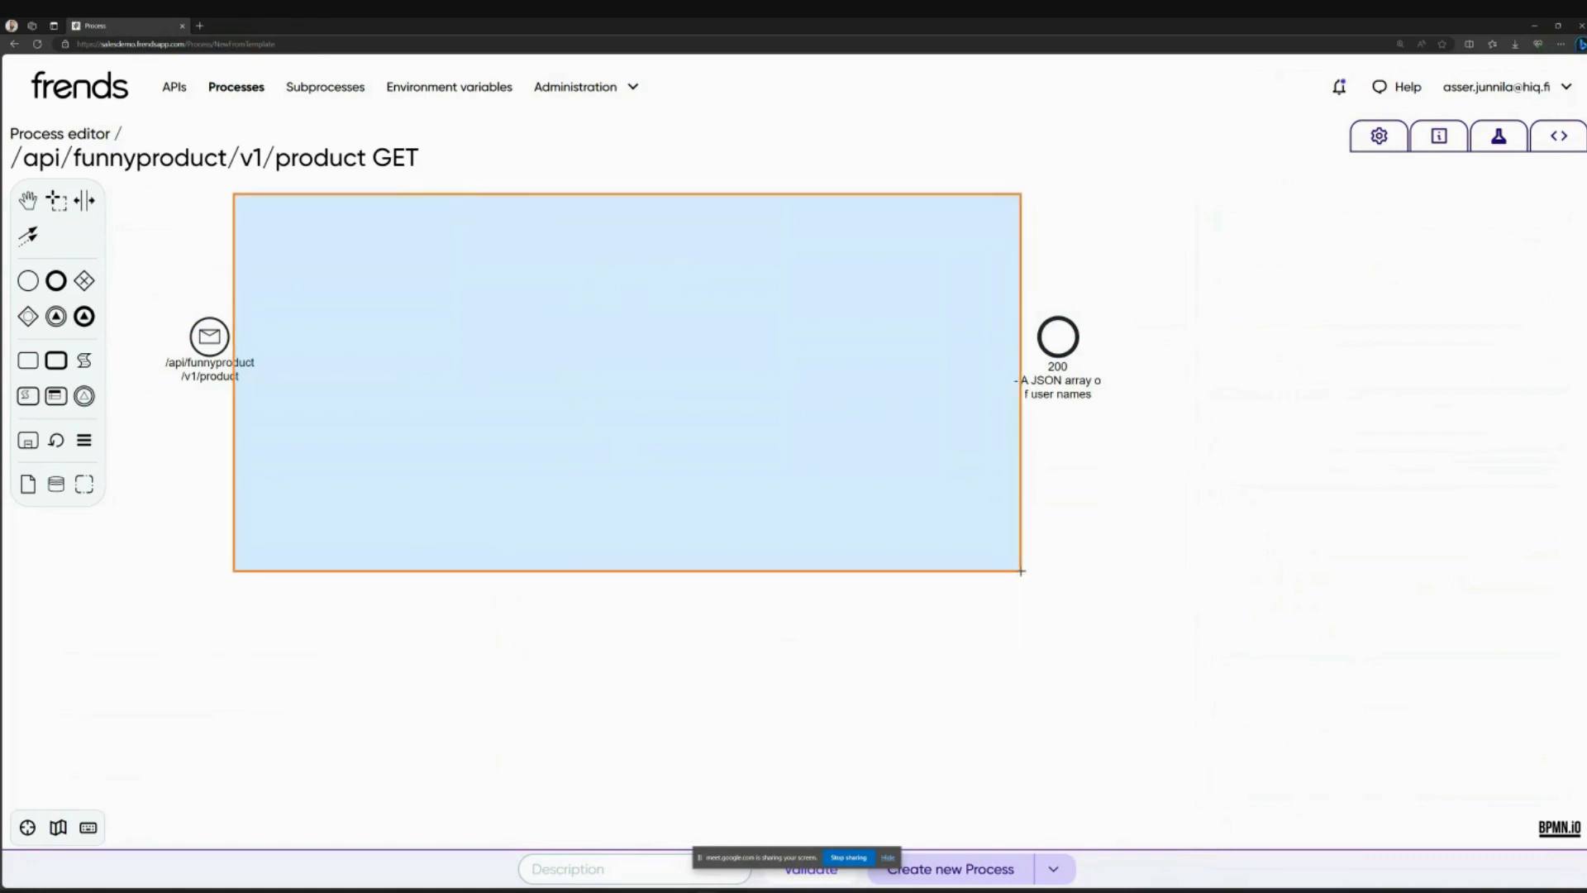
pyautogui.moveTo(1022, 570); pyautogui.dragTo(1022, 571)
pyautogui.moveTo(257, 188); pyautogui.dragTo(1019, 547)
pyautogui.click(209, 336)
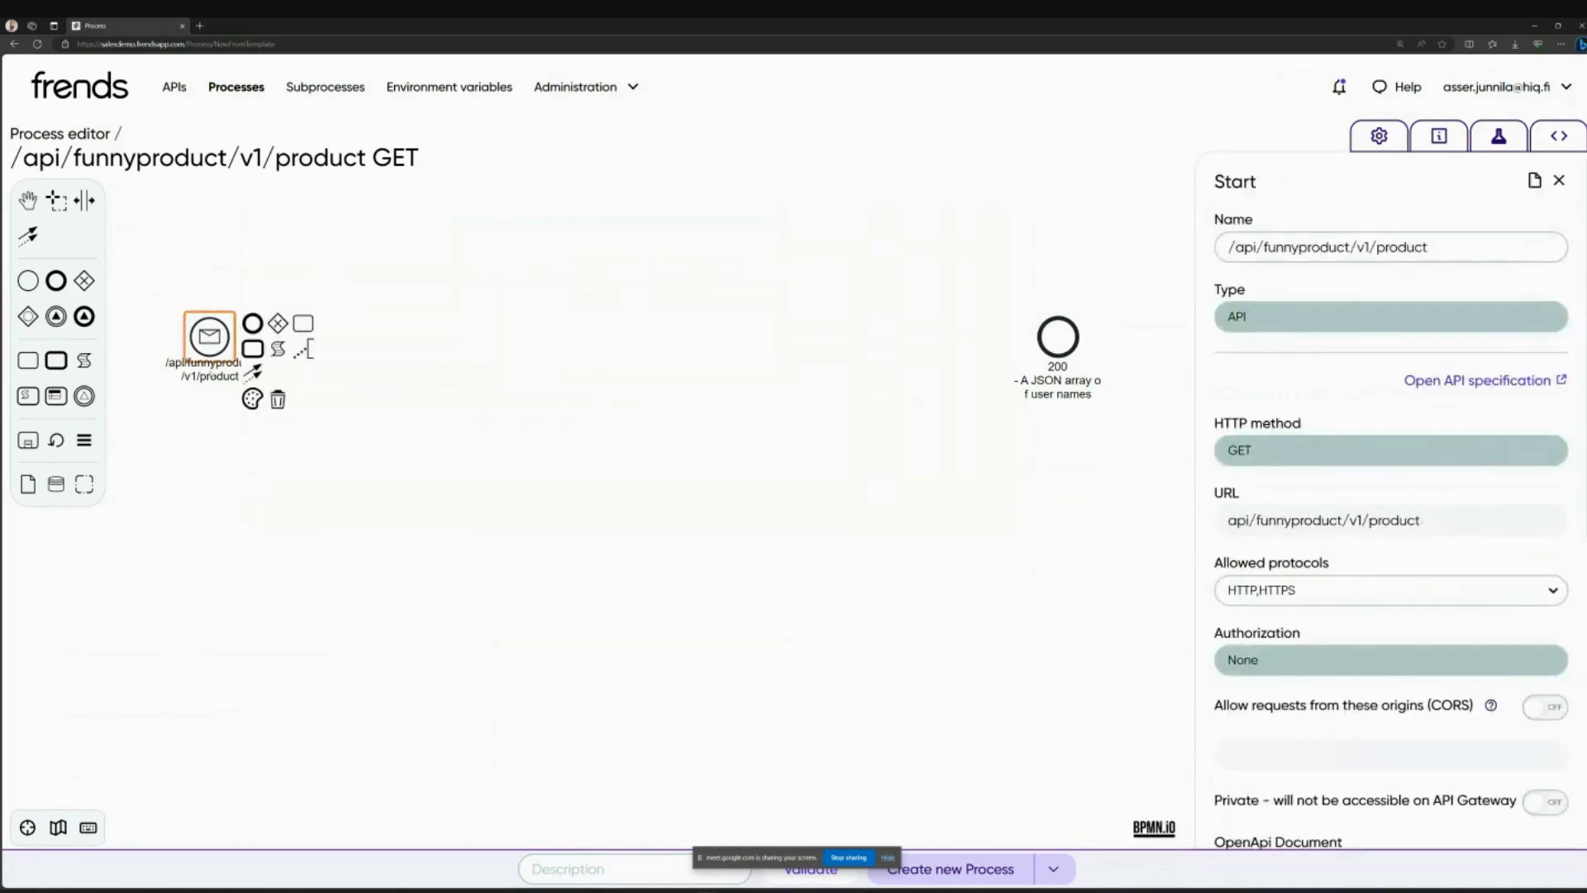
pyautogui.click(1058, 336)
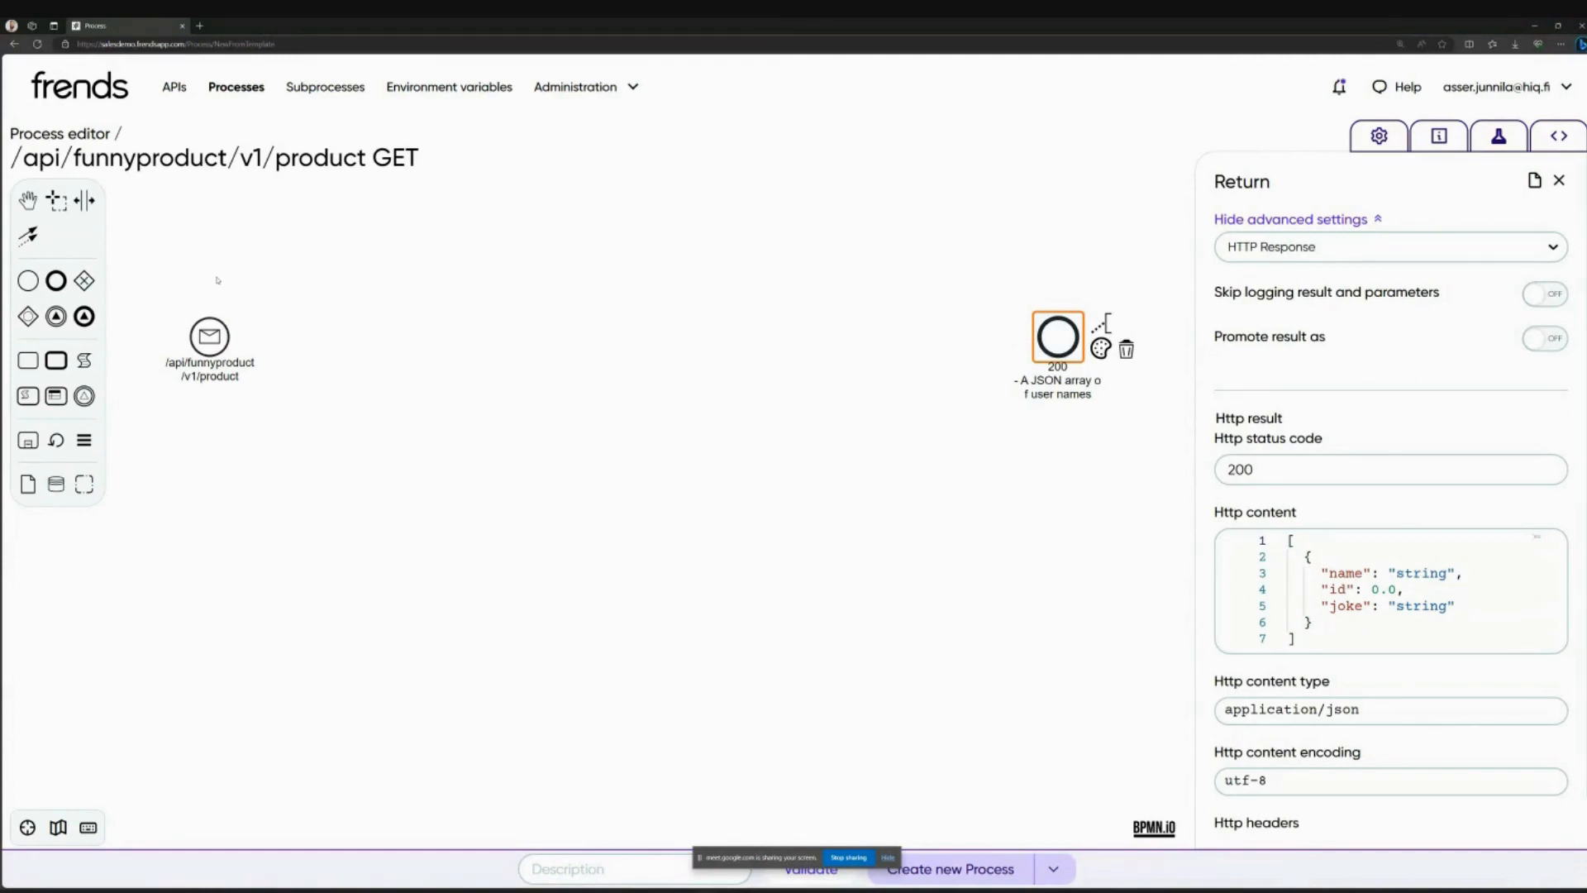
# Step: Add a second start element above the API trigger and set its type to File
pyautogui.click(29, 280)
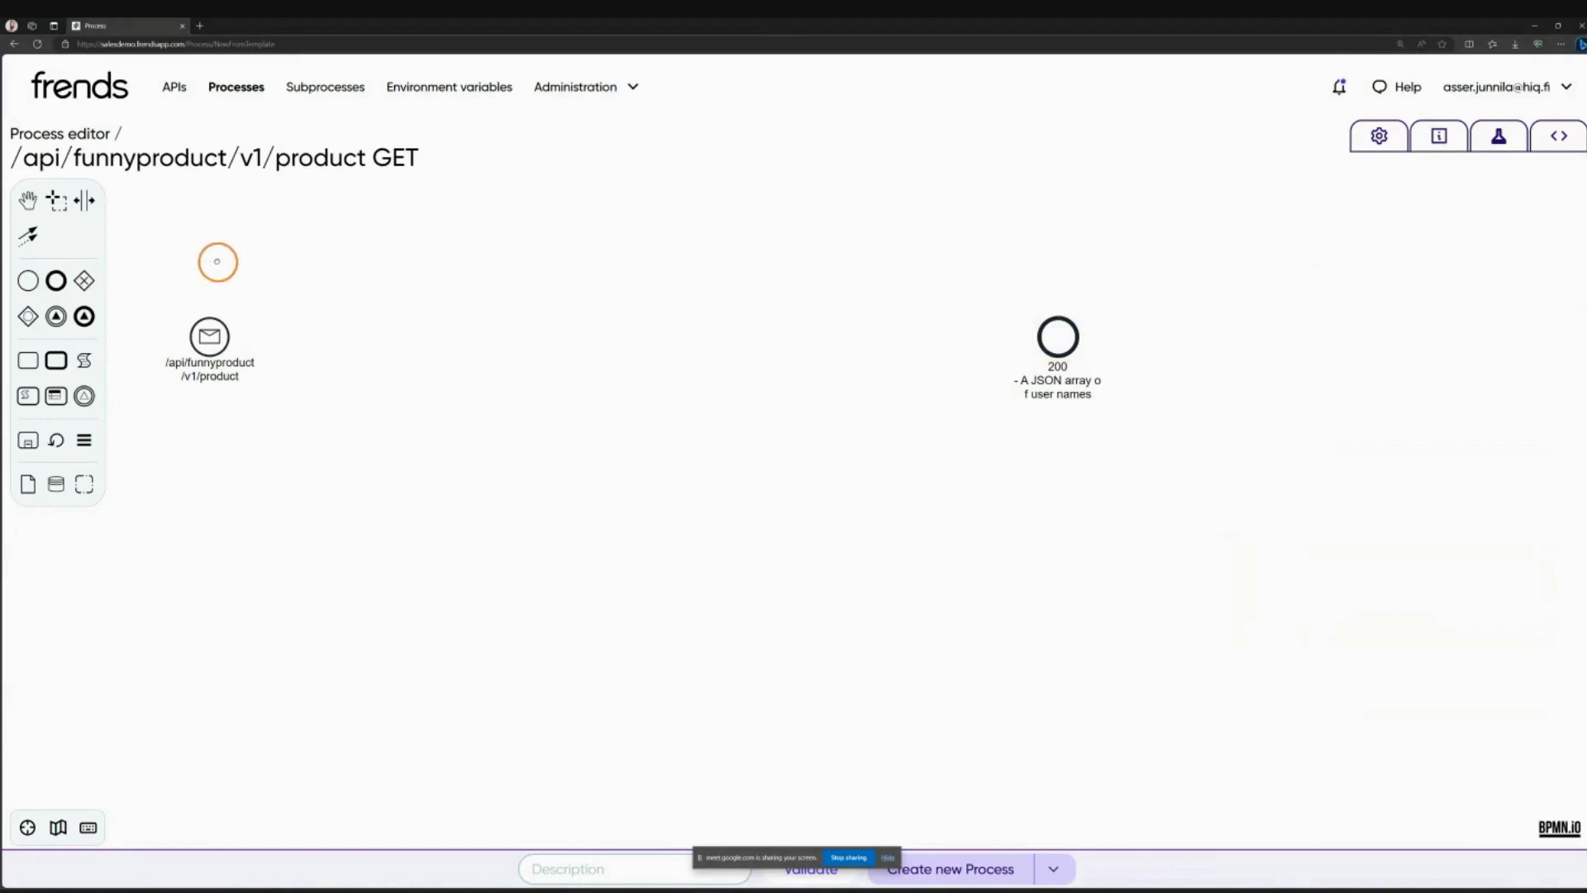
pyautogui.click(209, 262)
pyautogui.click(1298, 315)
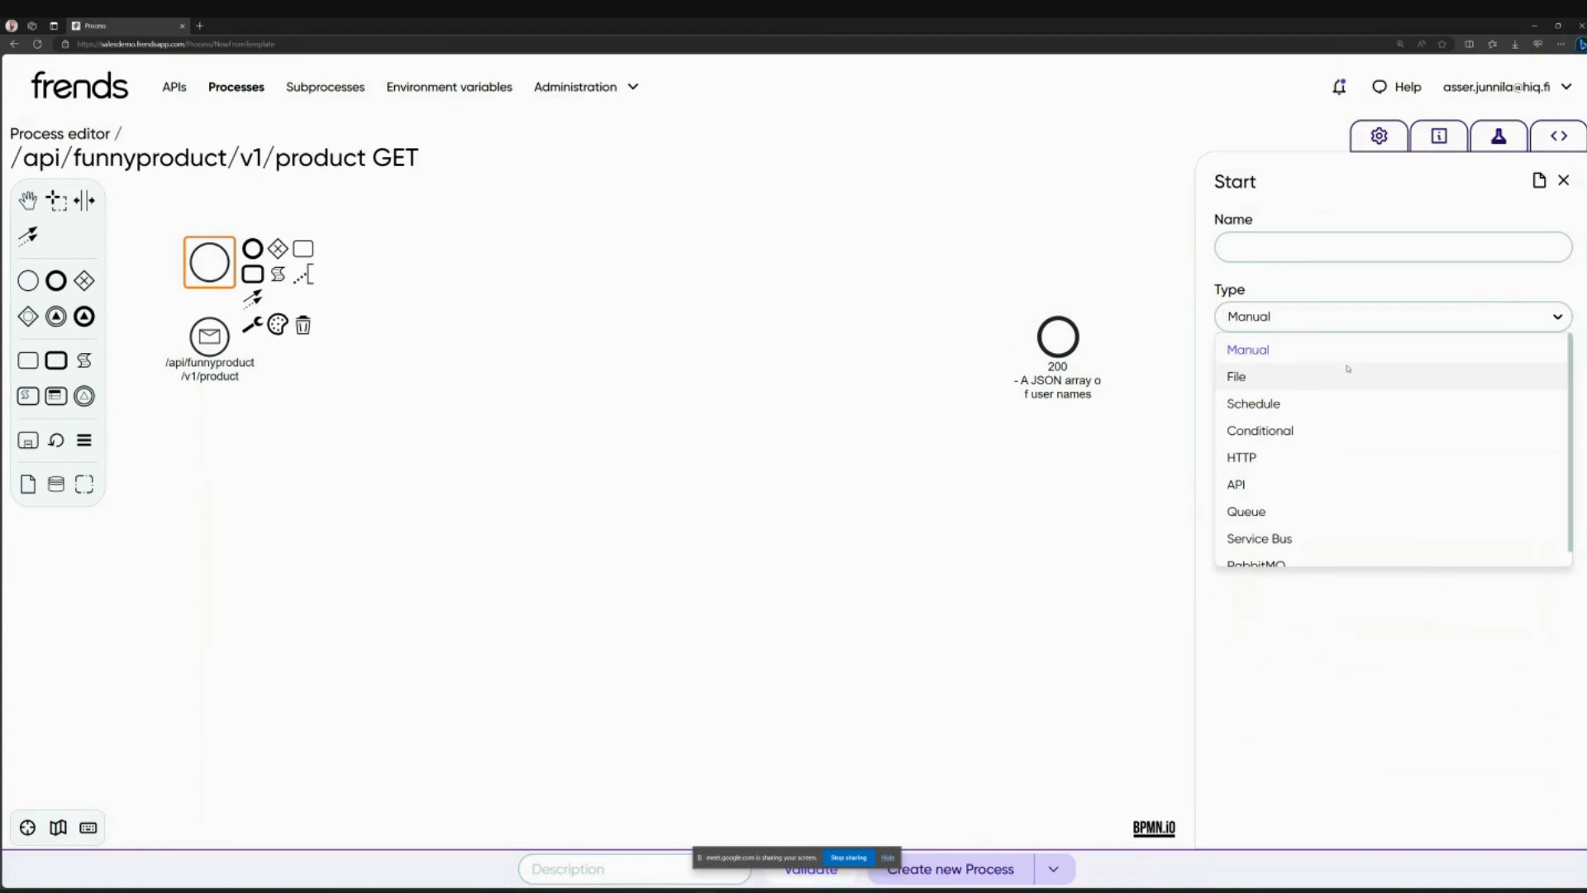
pyautogui.click(1277, 378)
pyautogui.click(1292, 321)
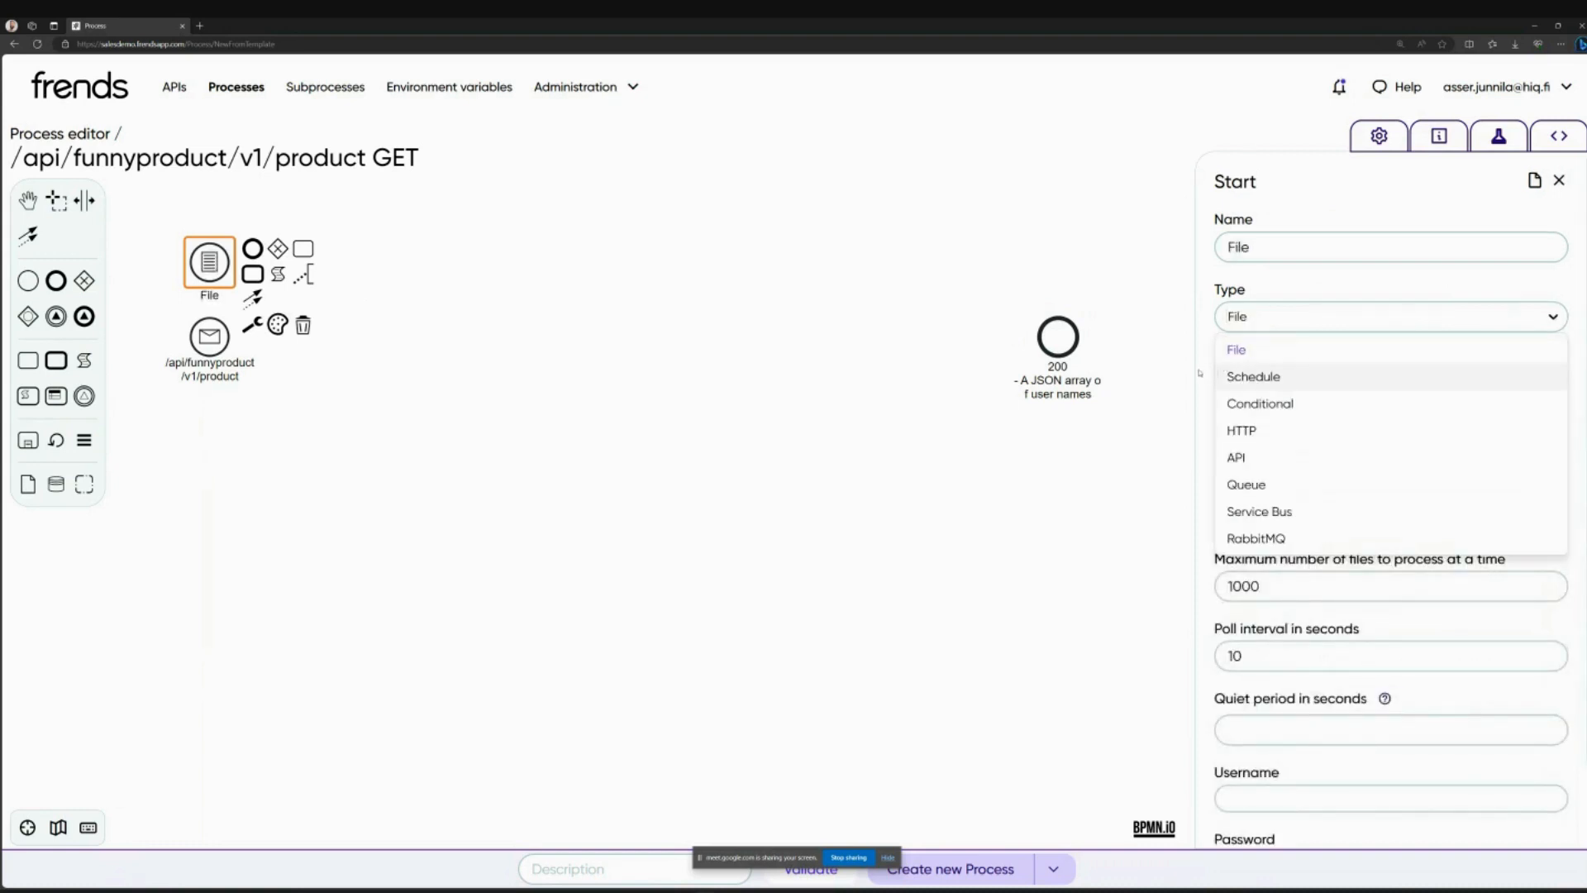
pyautogui.click(1232, 352)
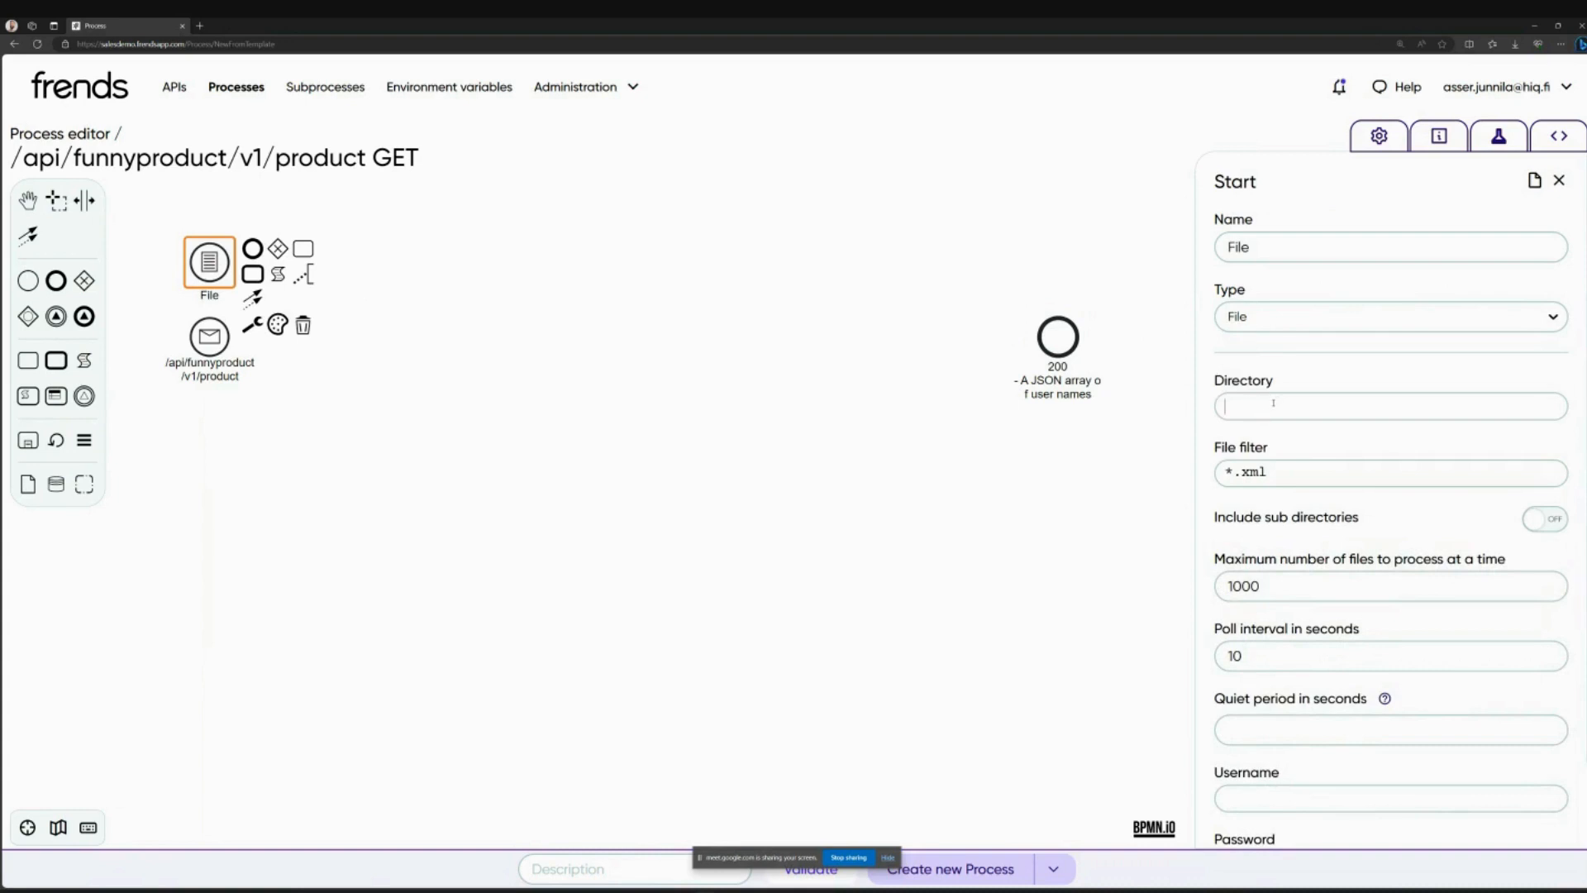
# Step: Change the new start element's type to Conditional and choose ERP - Check Customer Credit as its subprocess
pyautogui.click(1270, 331)
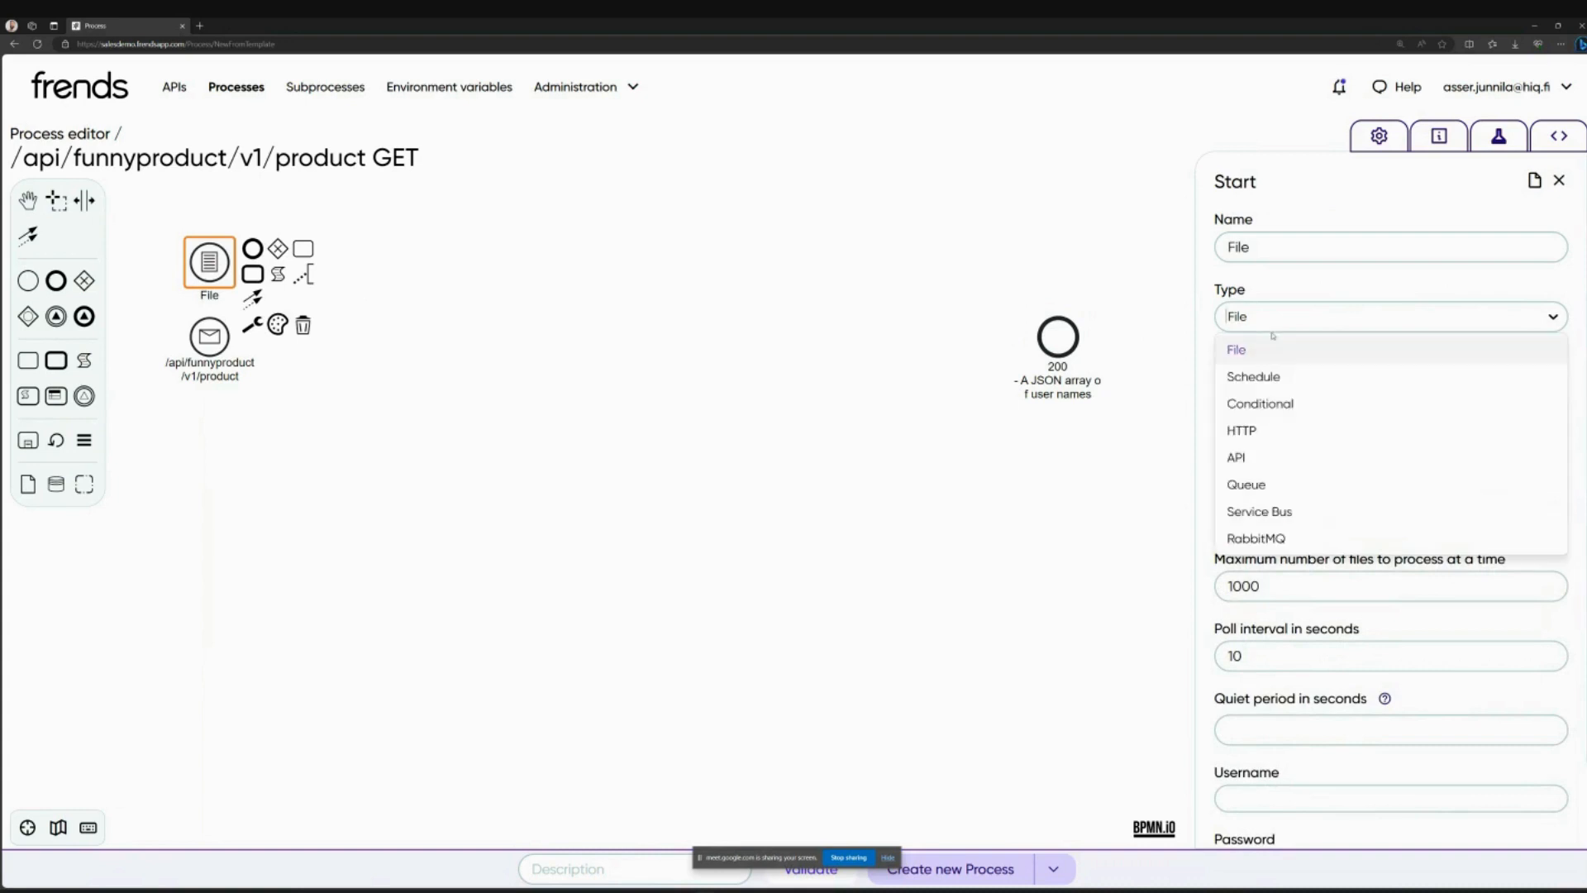
pyautogui.click(1313, 405)
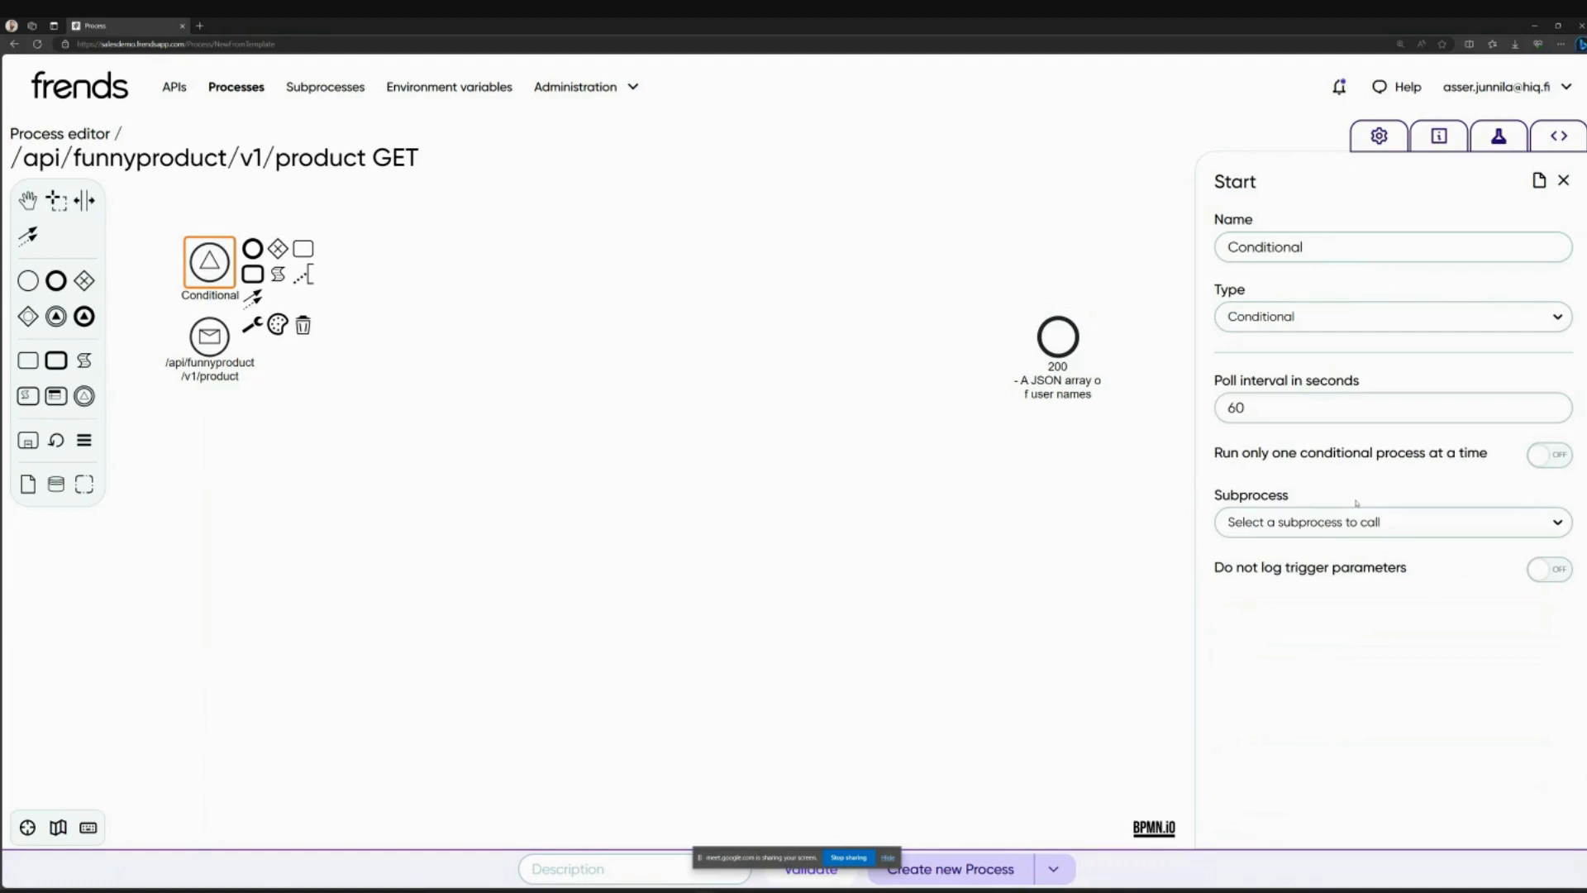
pyautogui.doubleClick(1289, 409)
pyautogui.click(1310, 522)
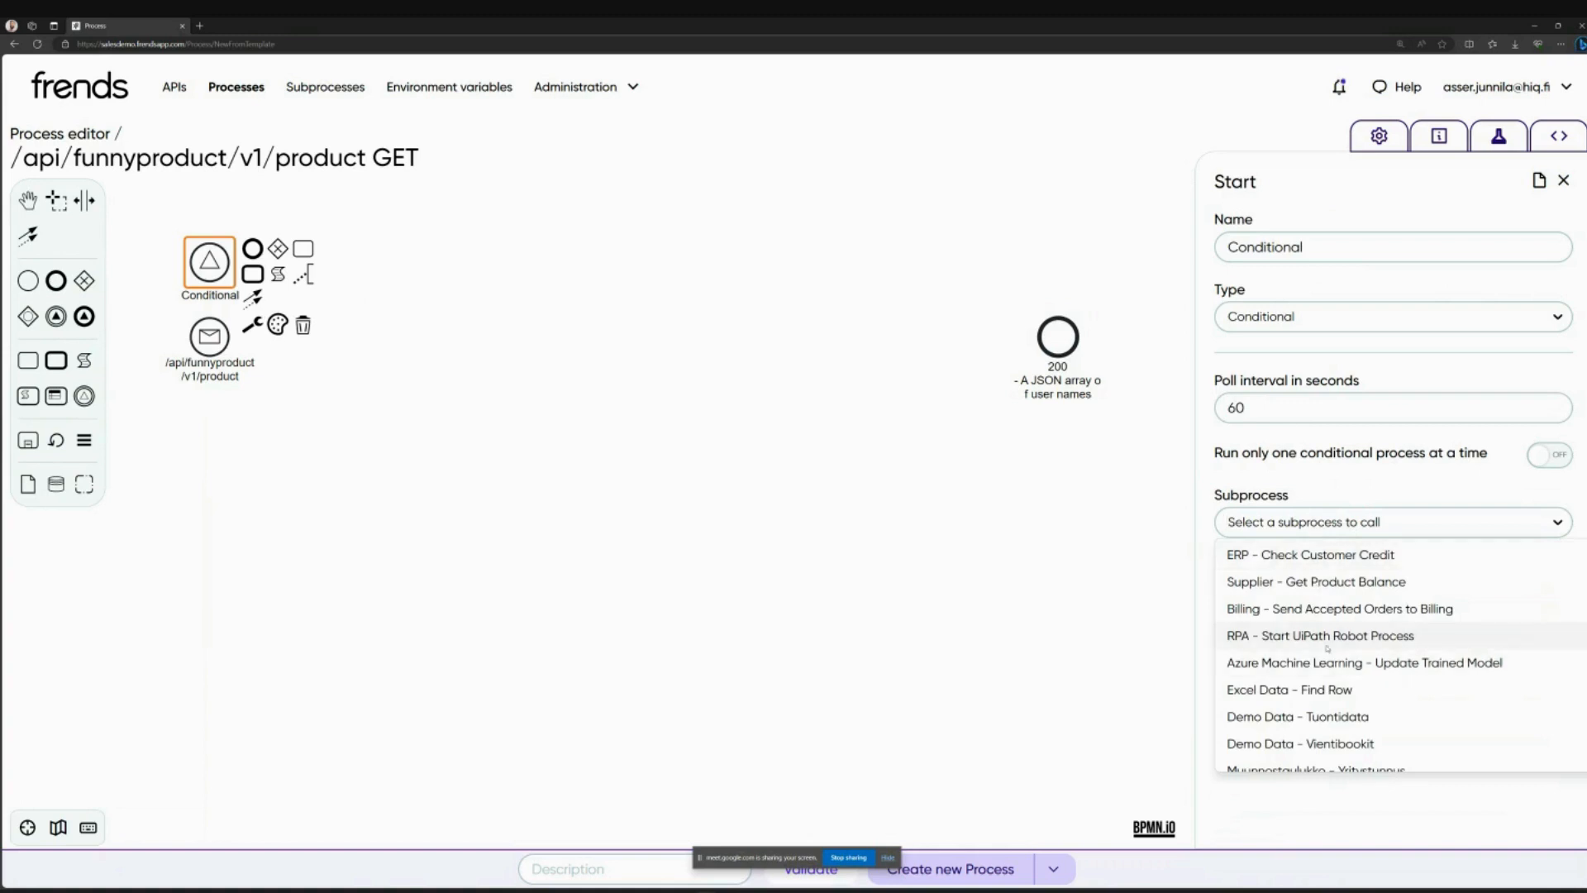
pyautogui.click(1338, 556)
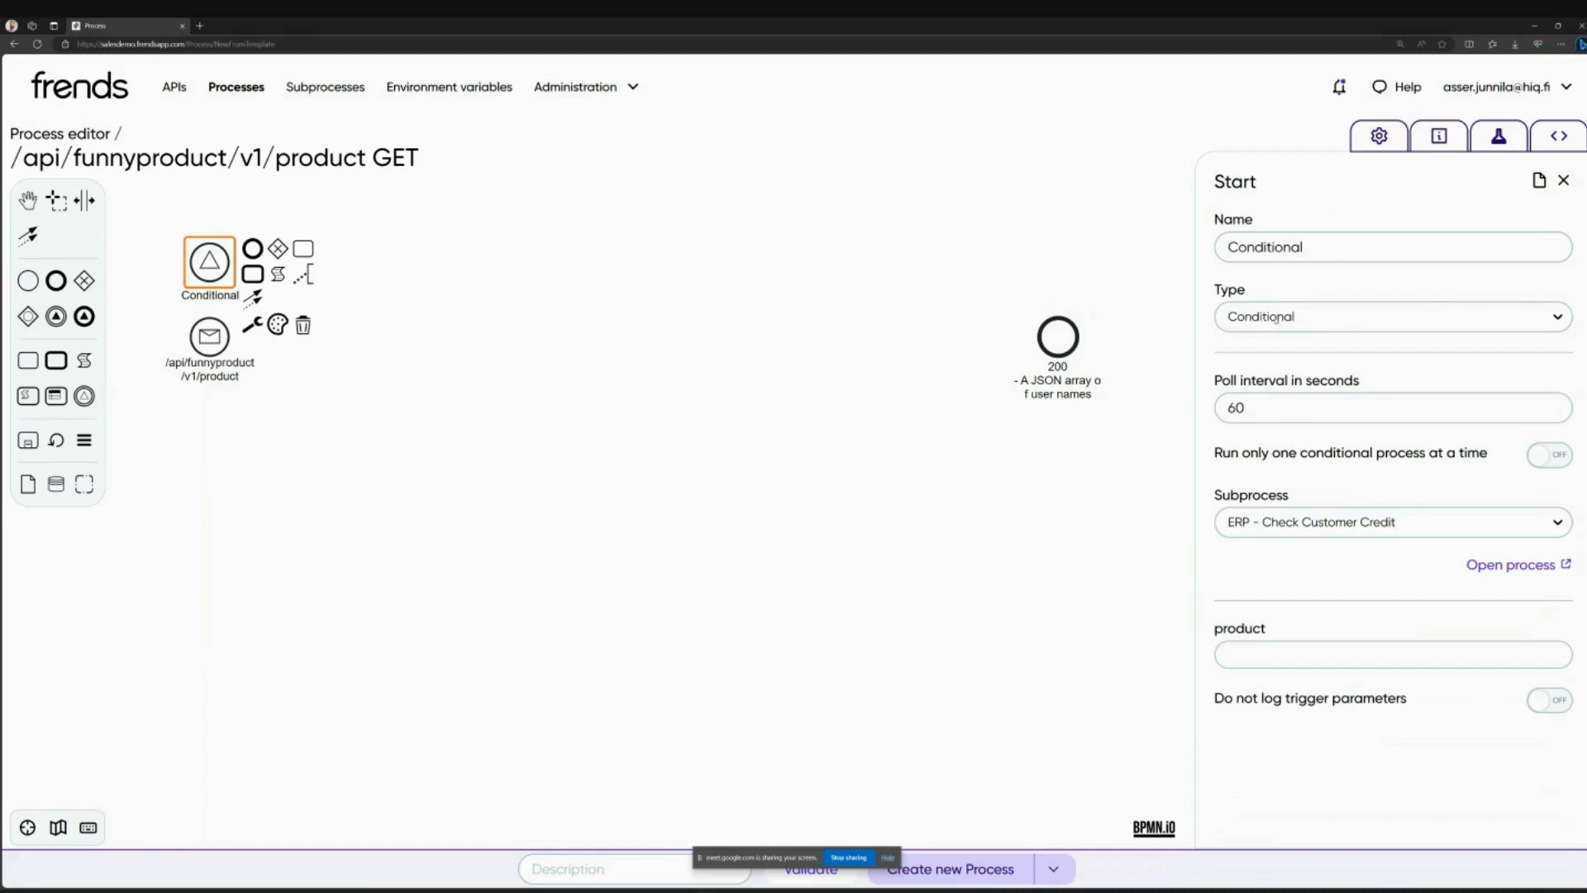
# Step: Examine the trigger types available for the start element, dismissing the mail notification
pyautogui.click(1275, 319)
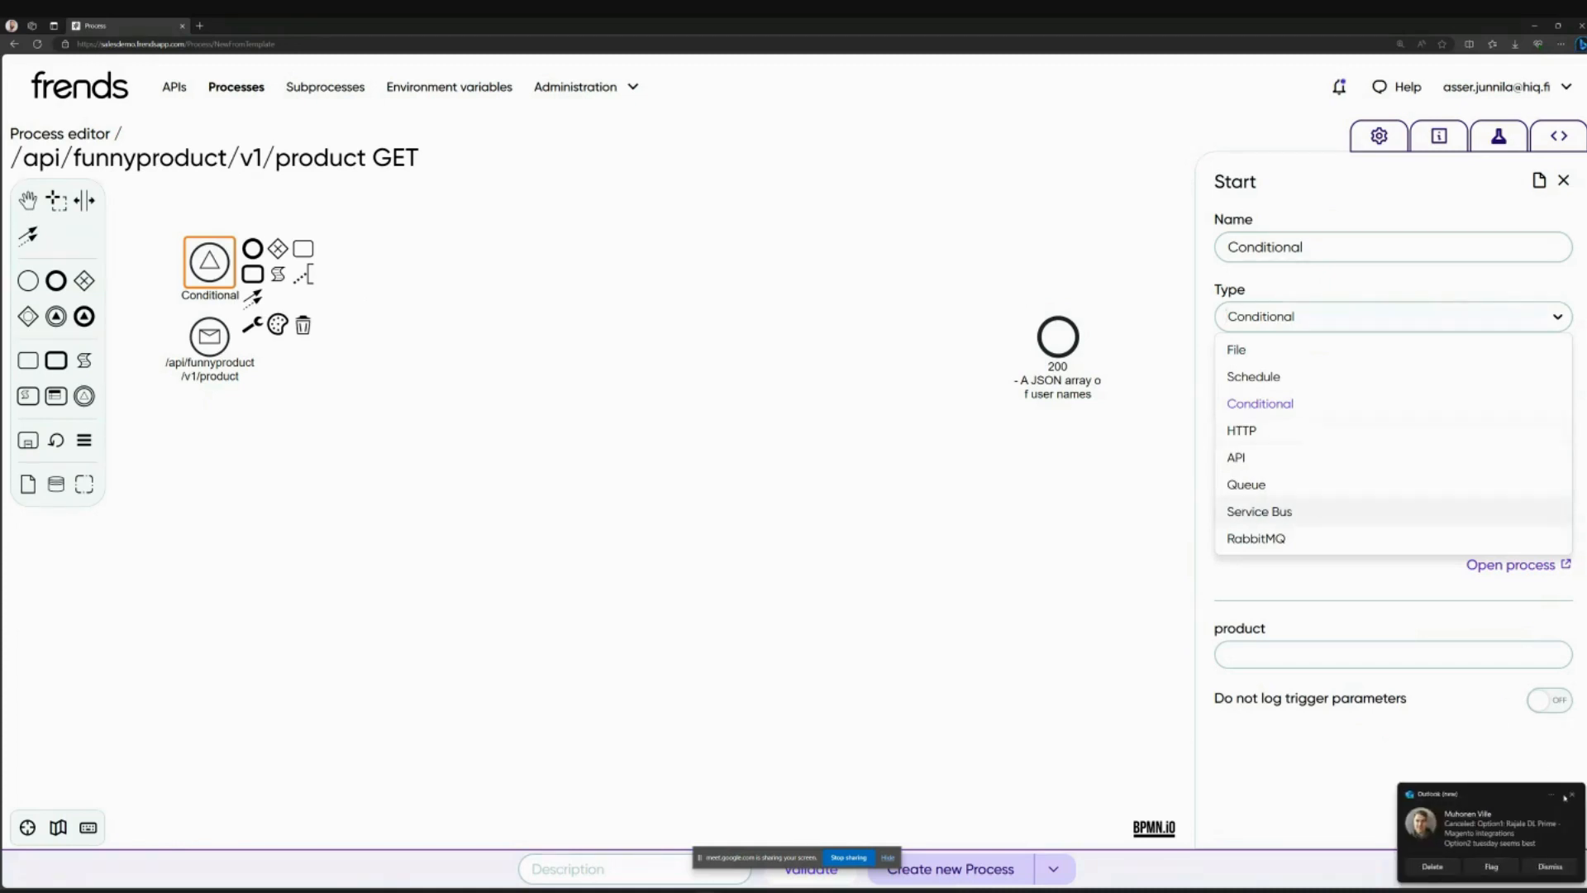
pyautogui.click(1423, 644)
pyautogui.click(1268, 329)
pyautogui.click(1578, 795)
pyautogui.click(1322, 316)
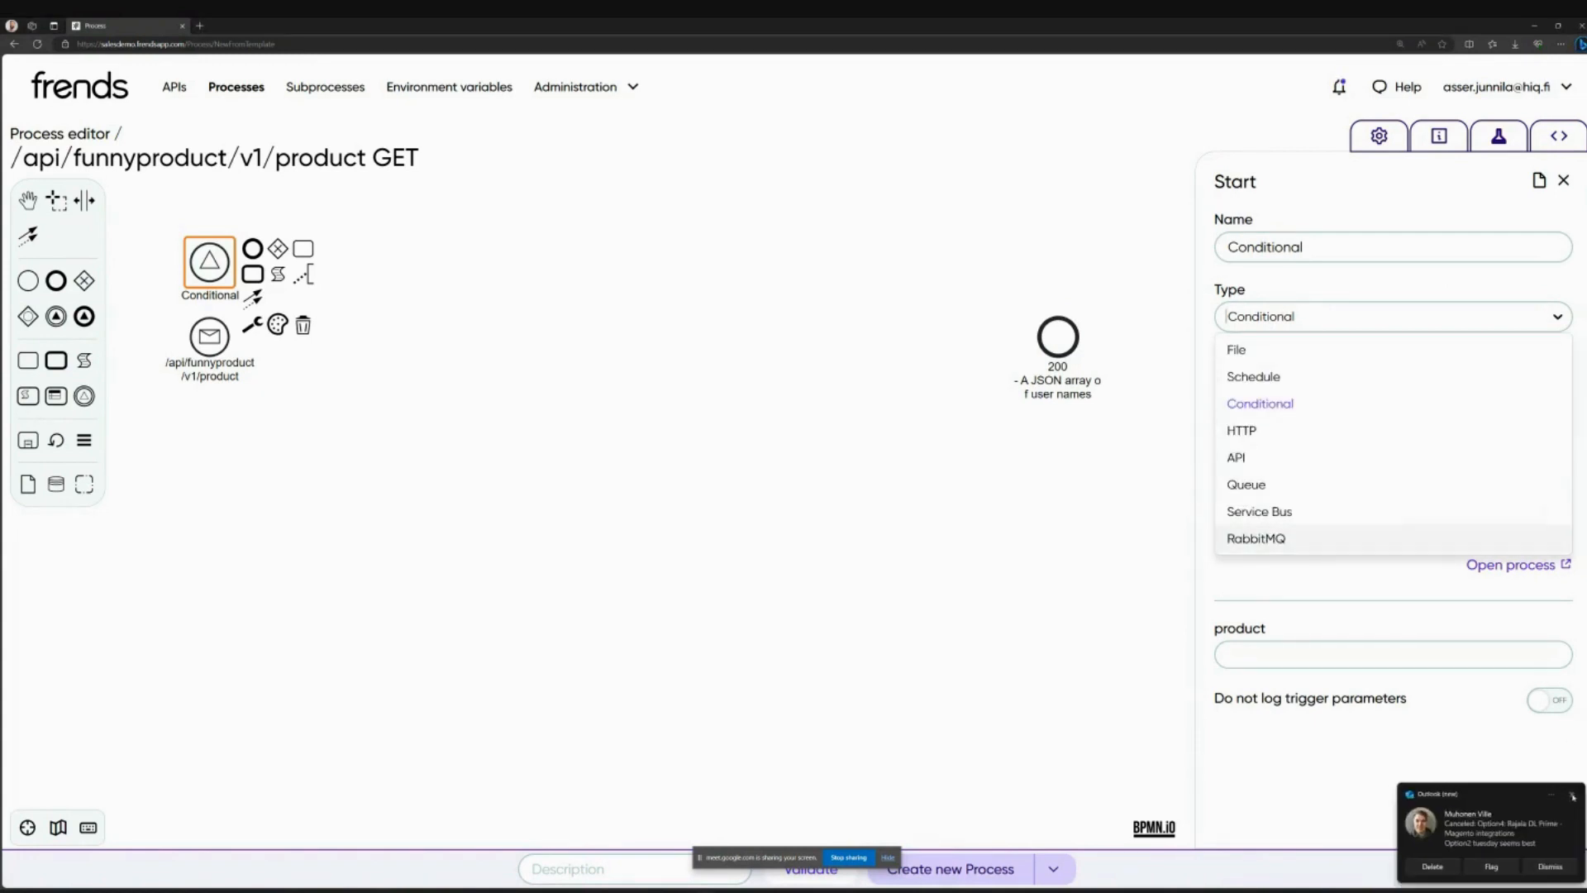
pyautogui.click(1573, 795)
pyautogui.click(1322, 317)
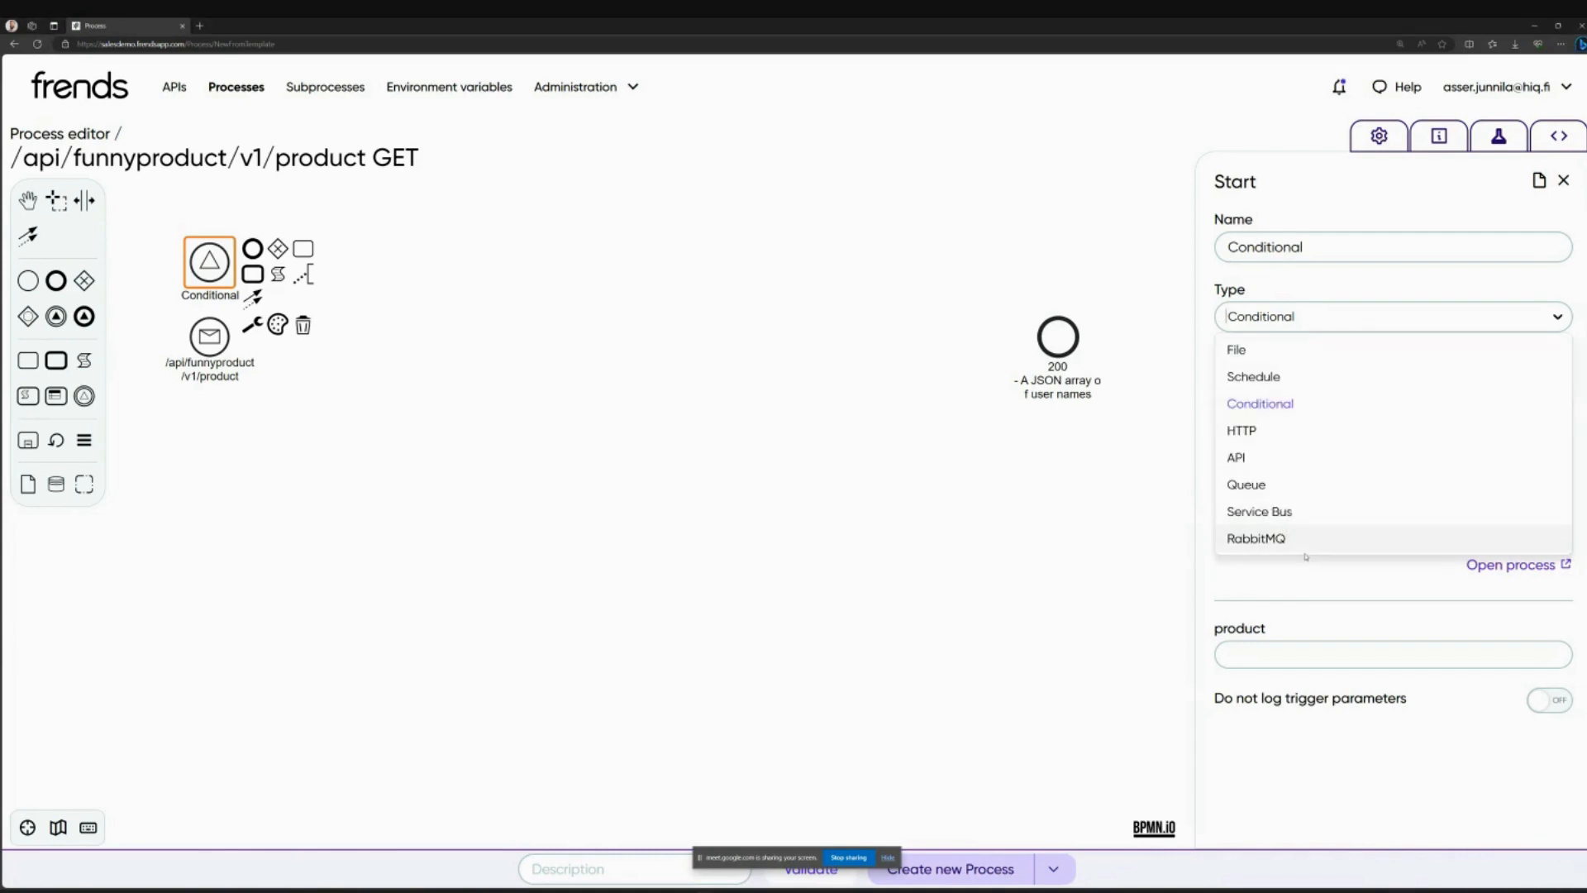
pyautogui.click(1334, 764)
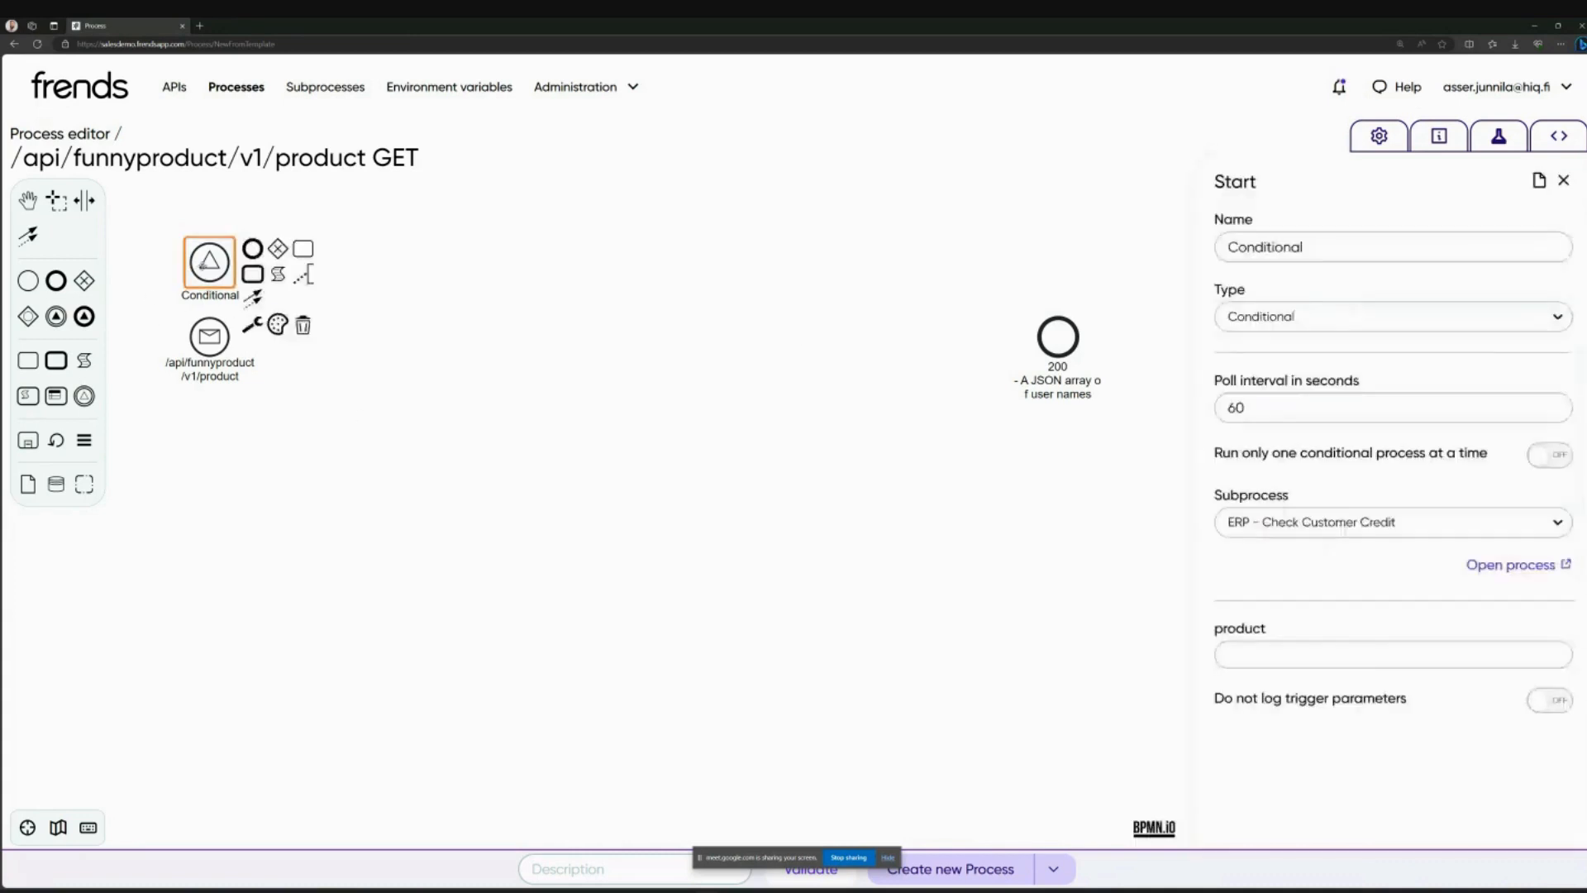
# Step: Delete the Conditional start element, keeping only the API trigger and the 200 return
pyautogui.press('Delete')
pyautogui.click(219, 325)
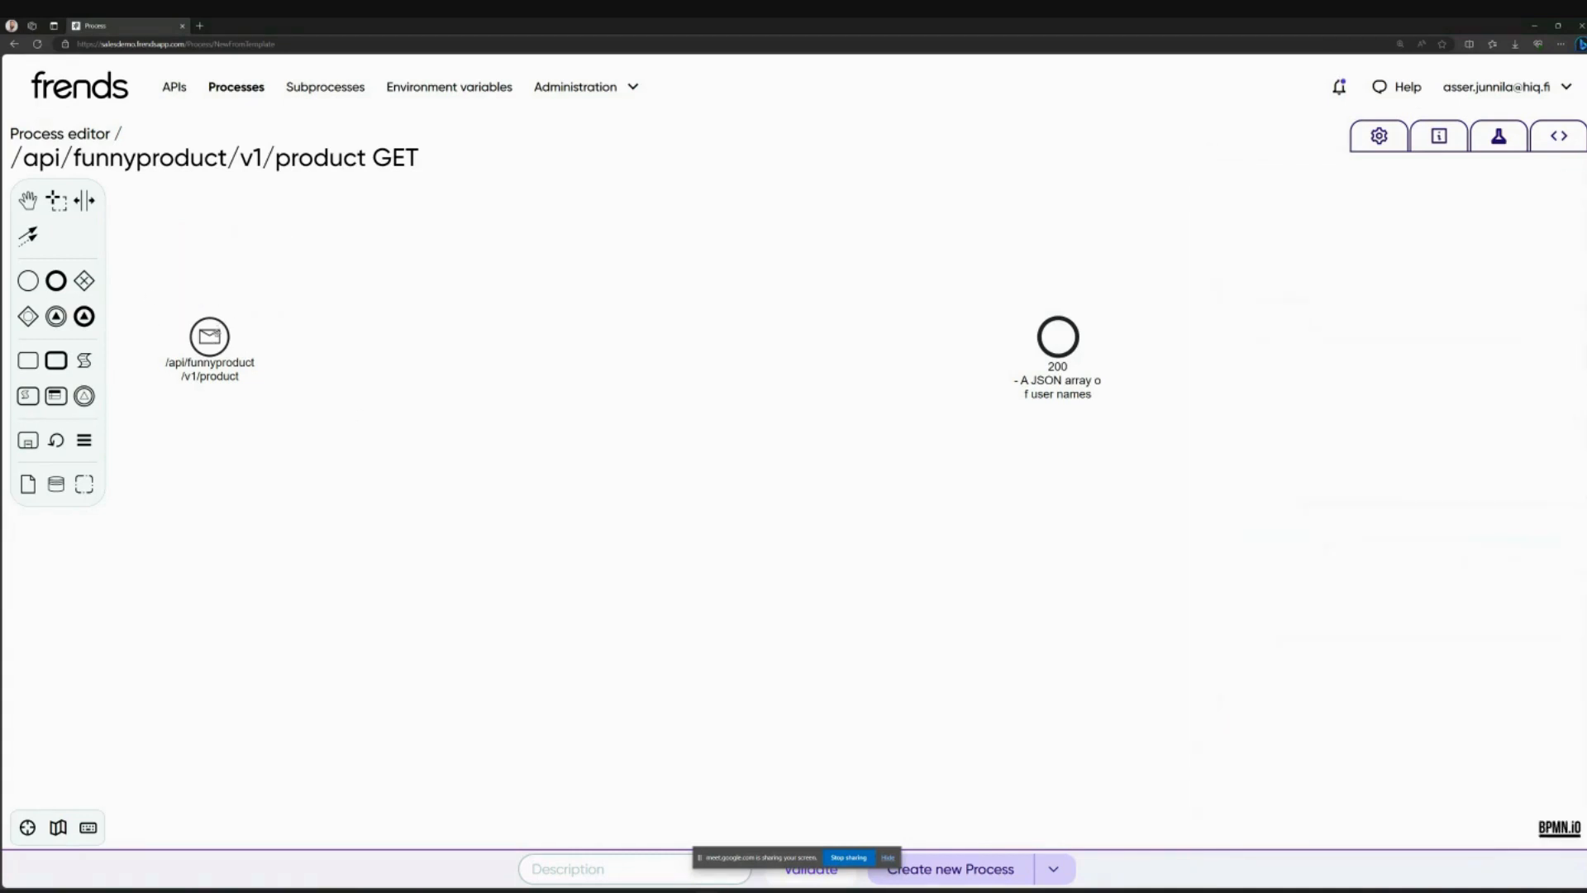
pyautogui.click(410, 272)
pyautogui.moveTo(263, 213)
pyautogui.mouseDown()
pyautogui.moveTo(385, 335)
pyautogui.moveTo(969, 541)
pyautogui.mouseUp()
# Step: Add a task element just to the right of the API trigger
pyautogui.scroll(1, 496, 275)
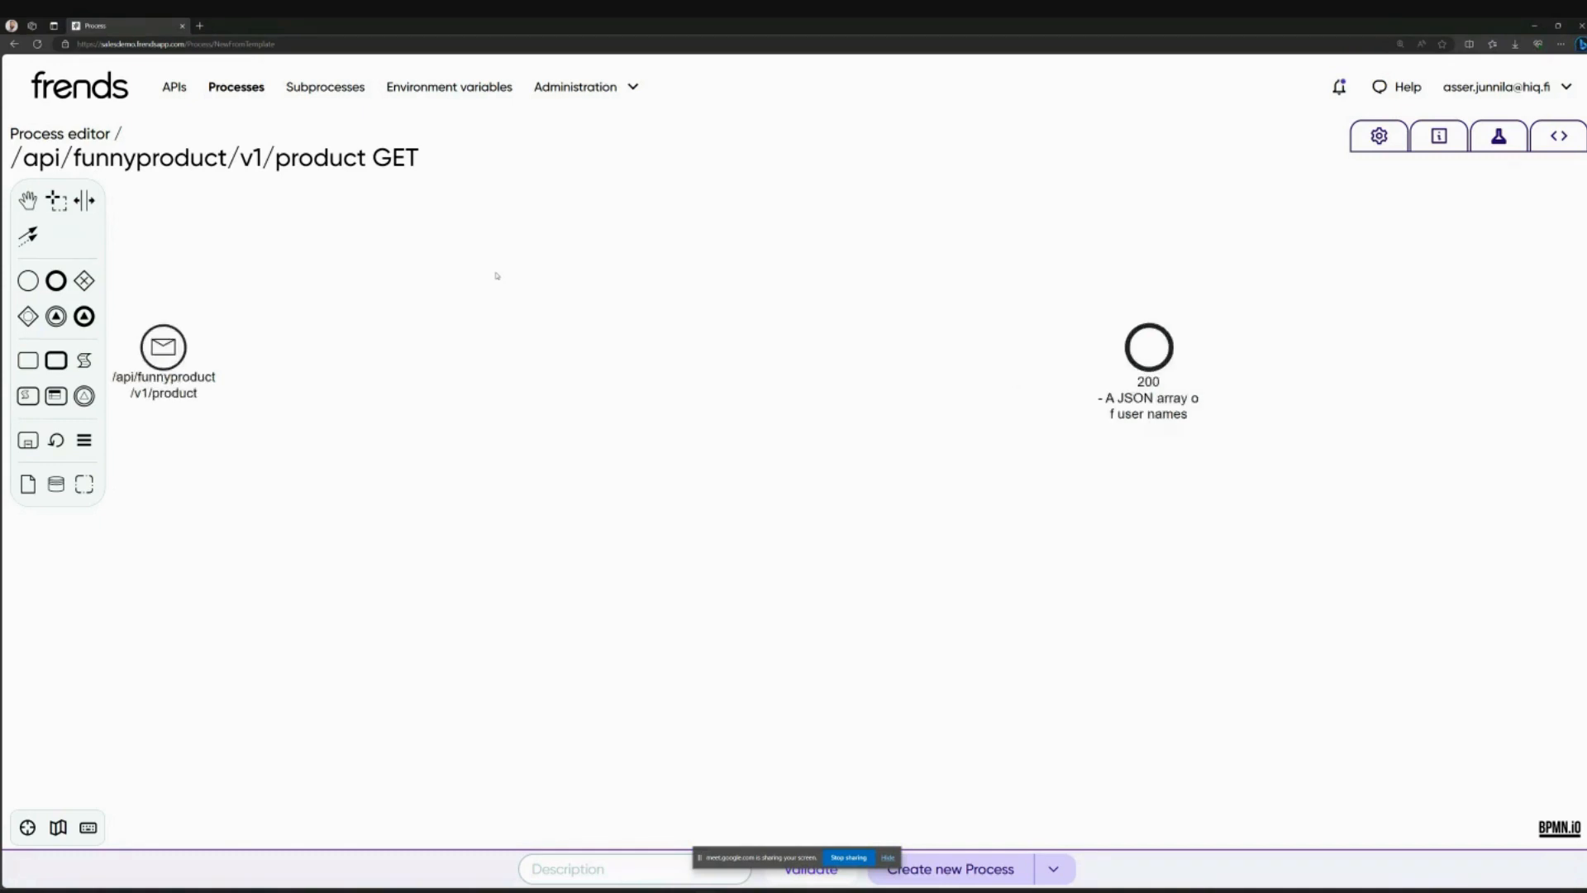
pyautogui.hscroll(-2, 487, 279)
pyautogui.click(28, 360)
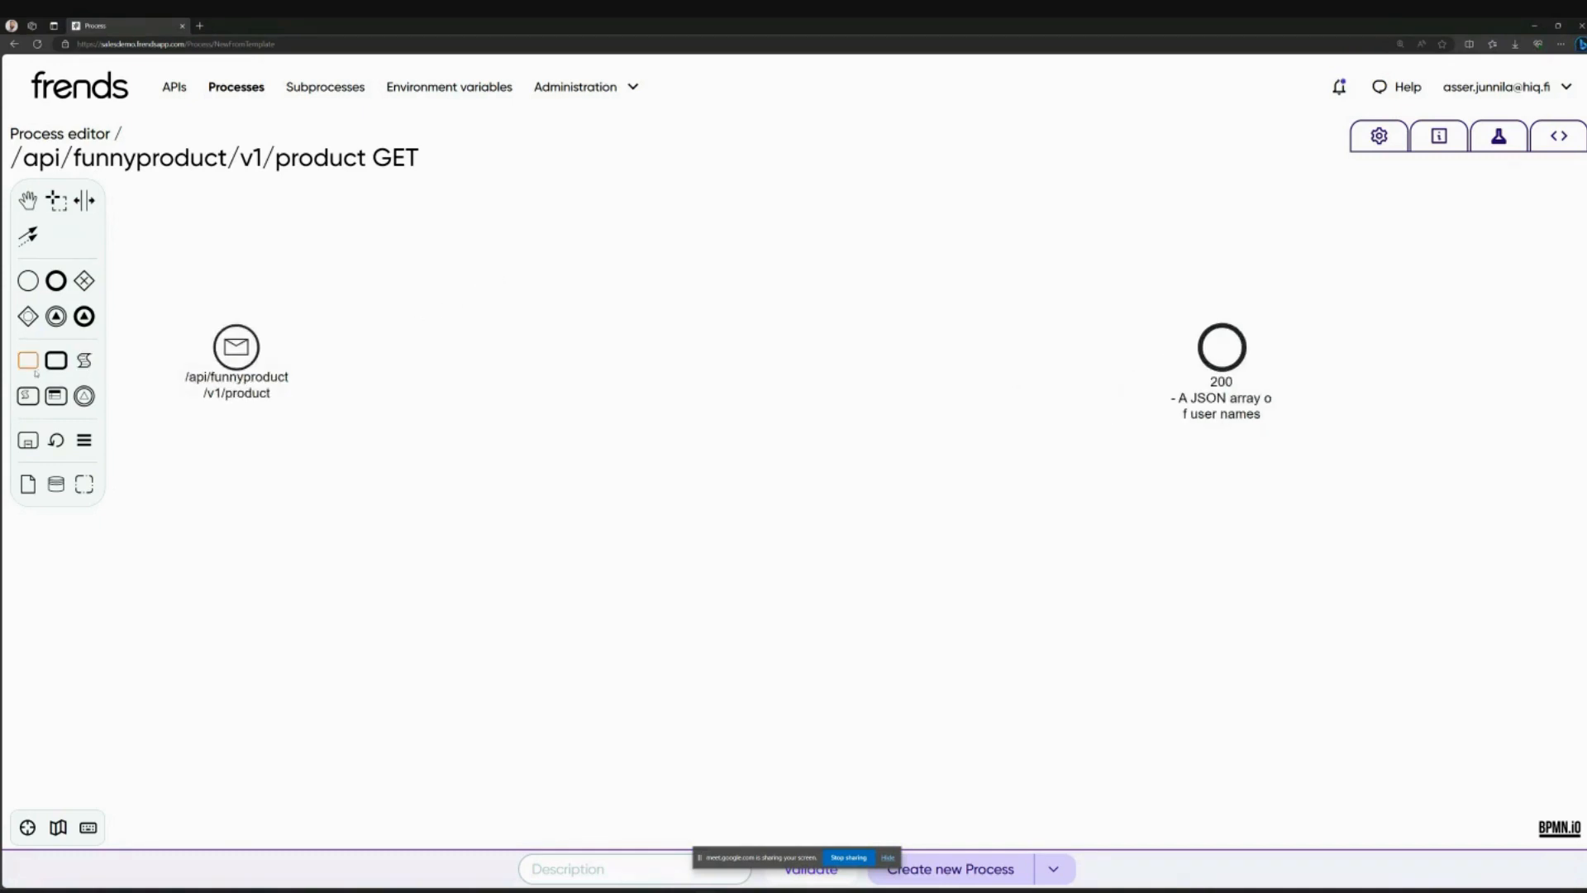
pyautogui.click(404, 347)
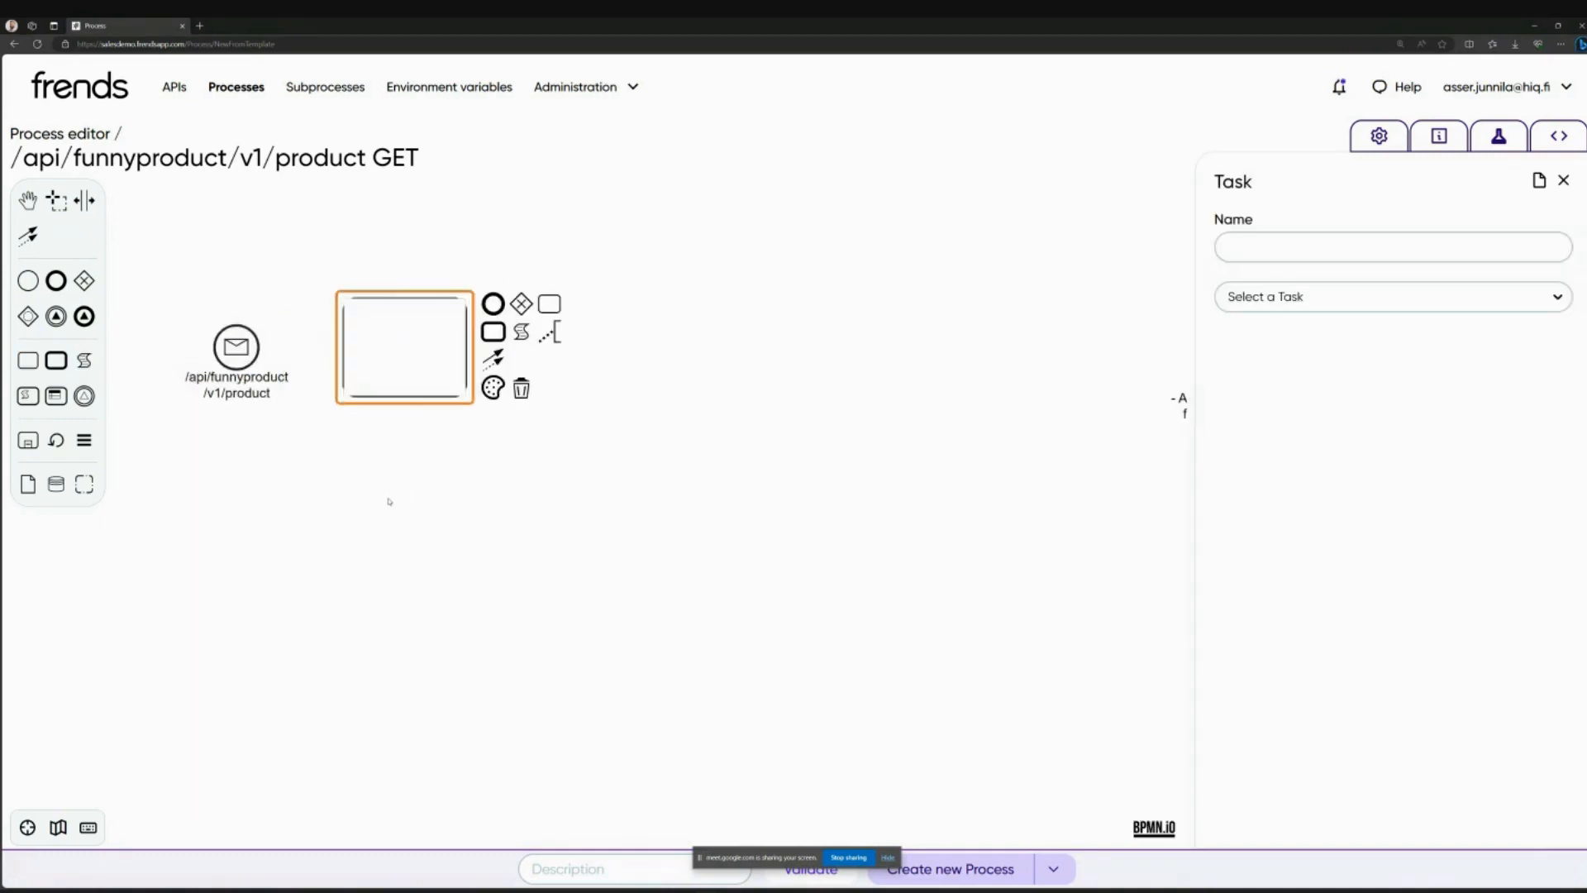
pyautogui.click(390, 500)
# Step: Connect the API trigger to the new task and open the task's settings
pyautogui.click(235, 347)
pyautogui.moveTo(285, 384); pyautogui.dragTo(404, 347)
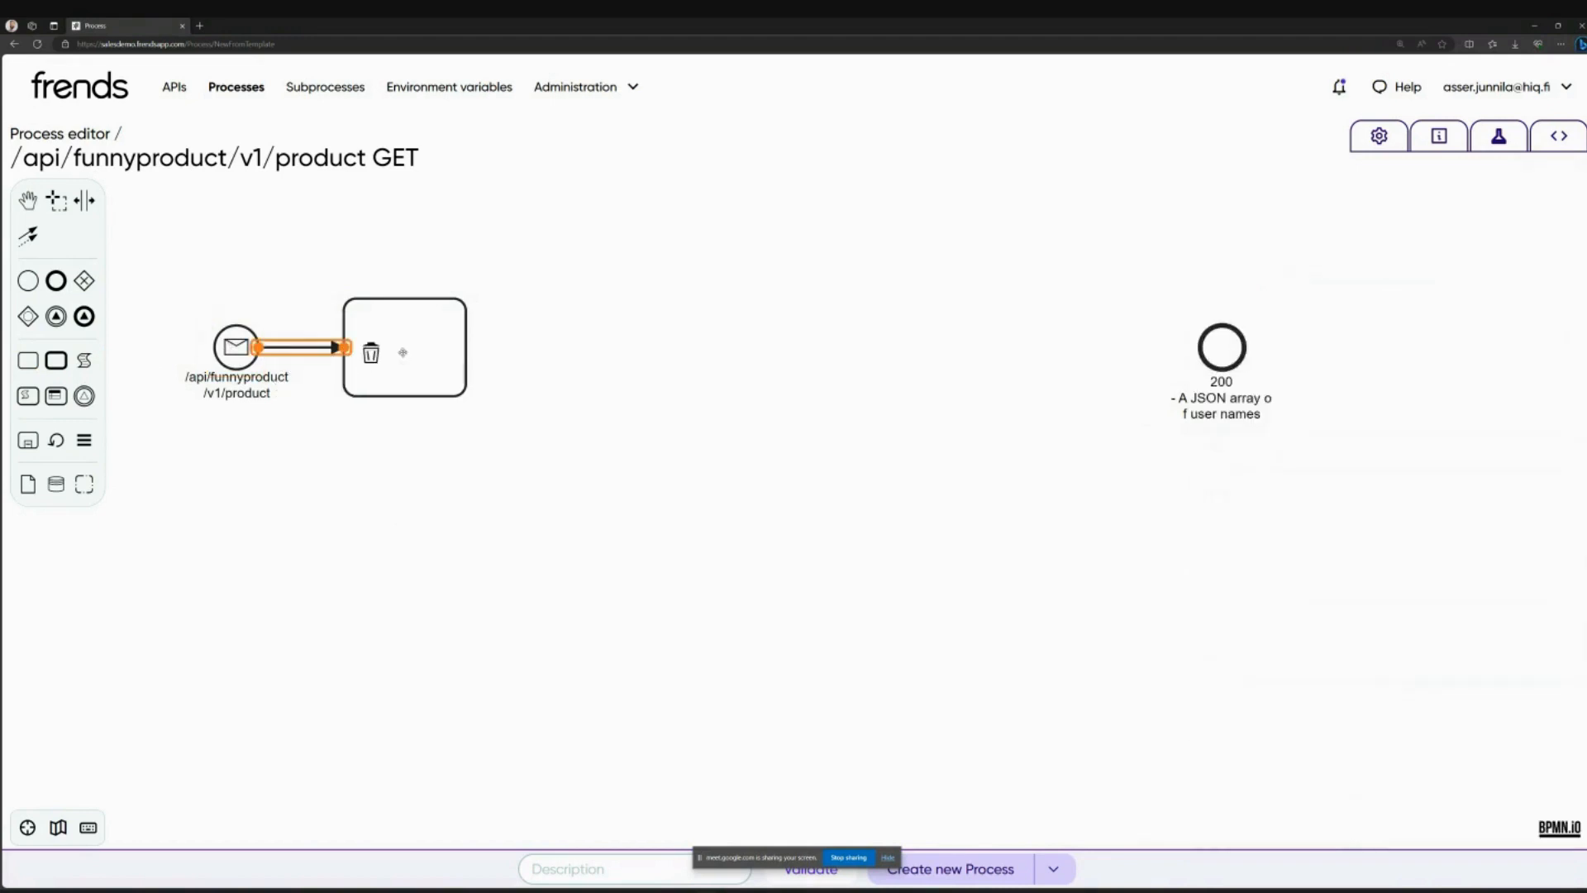
pyautogui.click(404, 347)
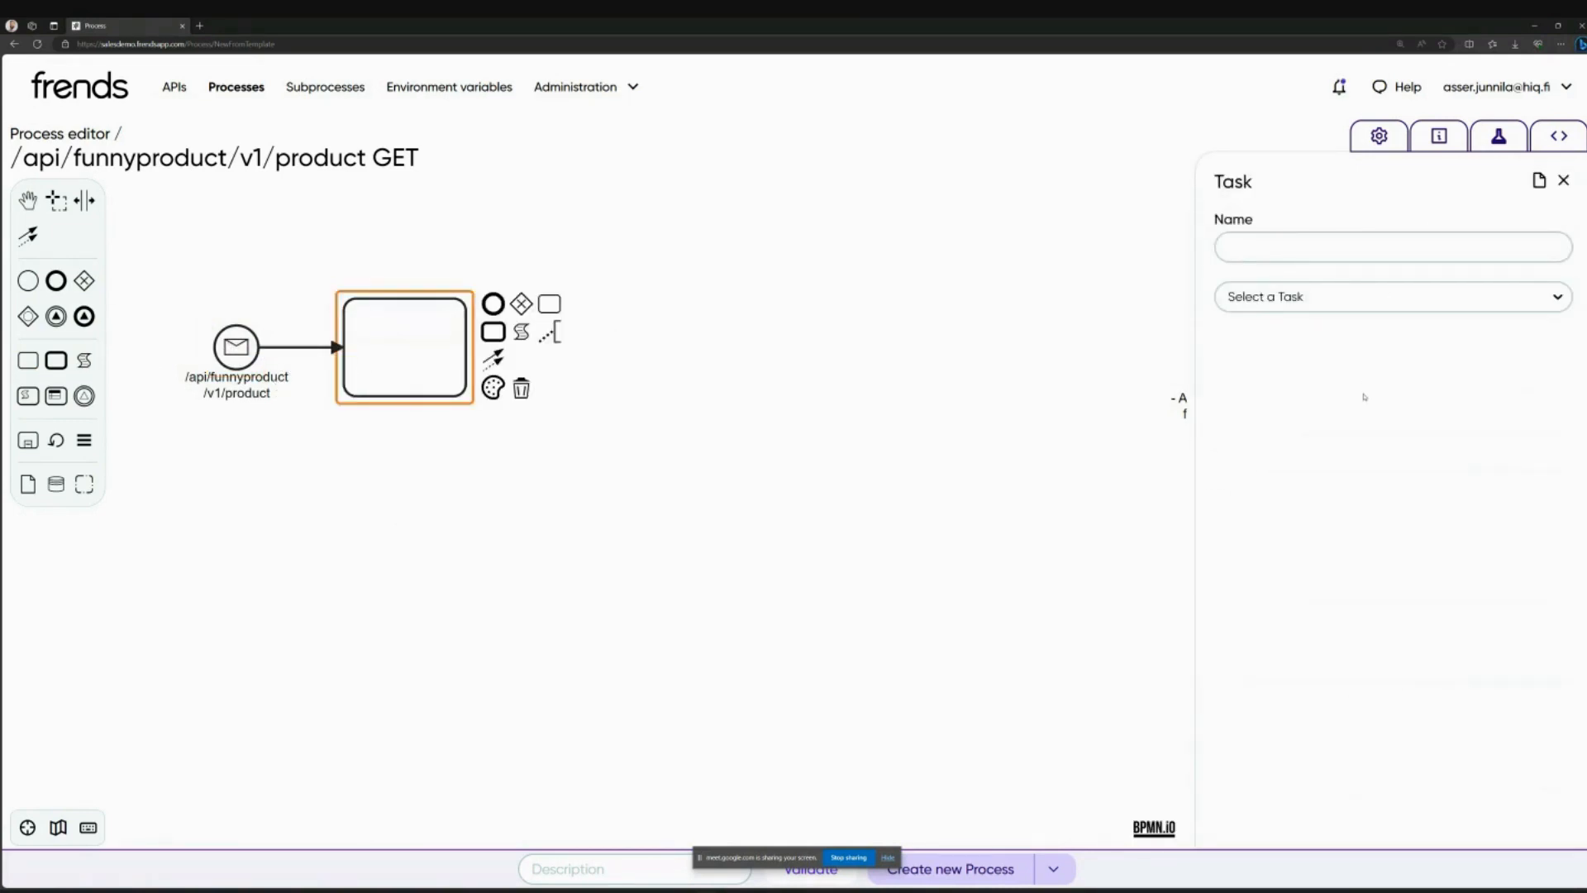
# Step: Check which tasks can be selected for the new element and open the Frends tasks portal in a new browser tab
pyautogui.click(1429, 300)
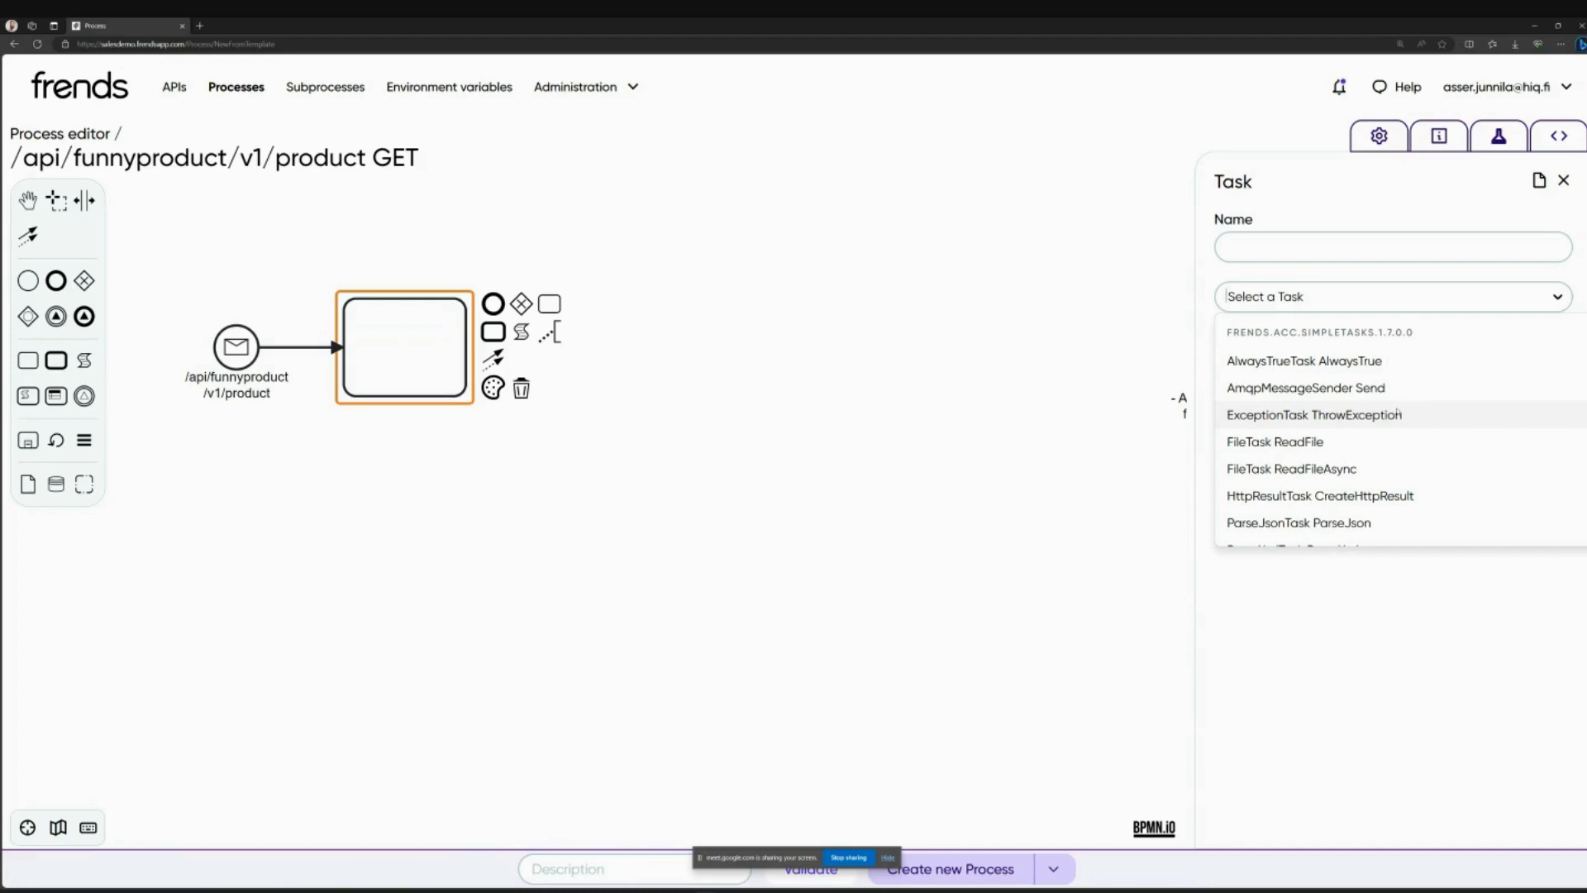
pyautogui.click(1415, 596)
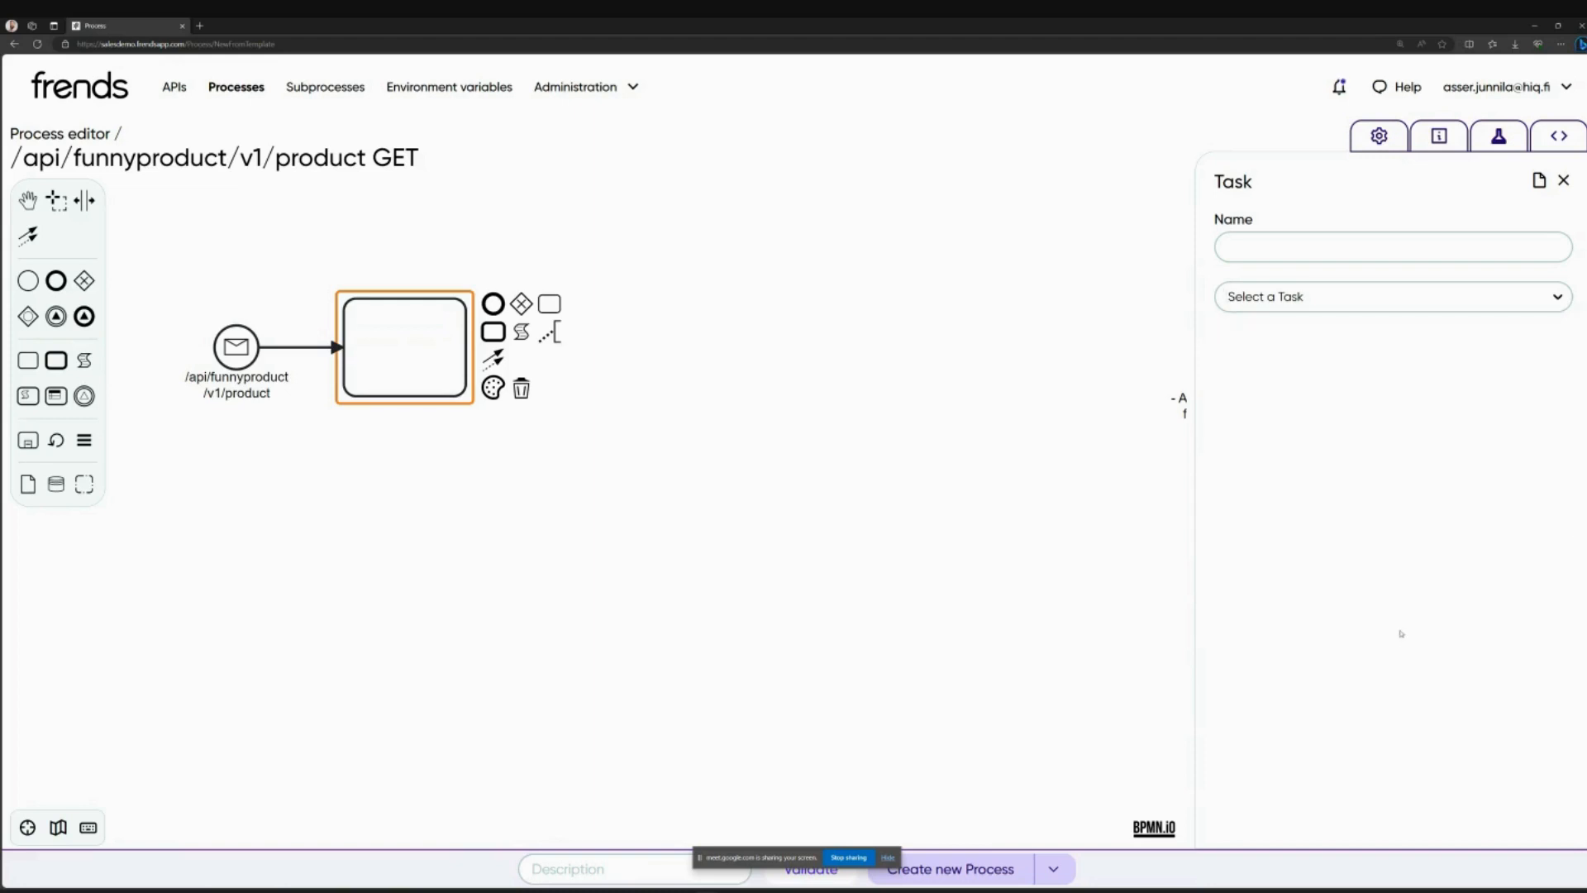
pyautogui.click(199, 25)
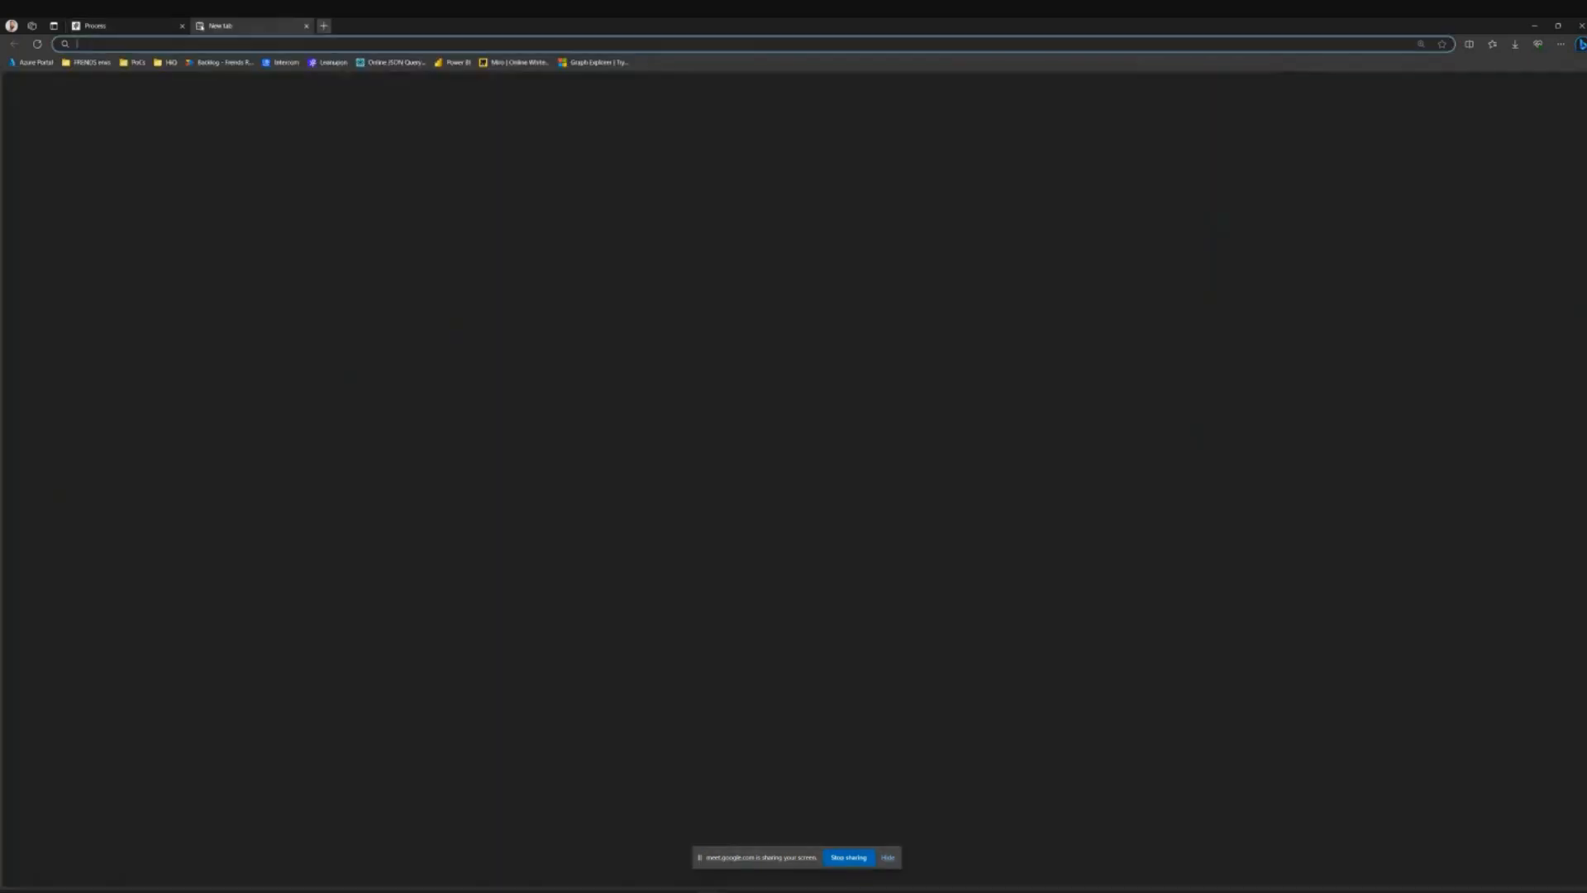
pyautogui.write('tasks')
pyautogui.press('Return')
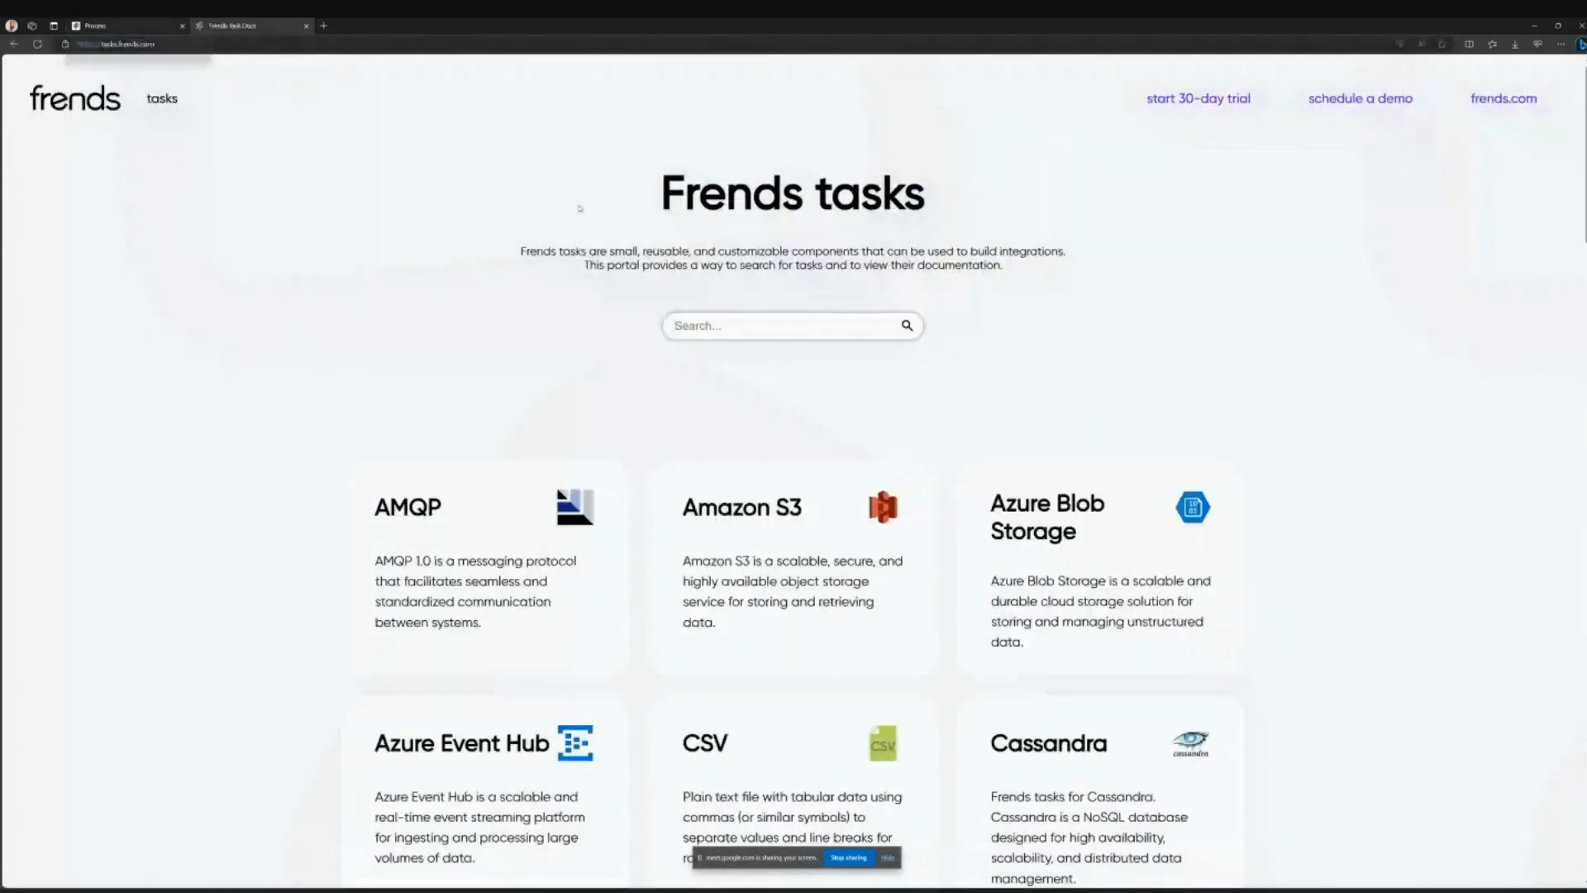
# Step: Examine the portal's introduction and its full catalogue of Frends task categories, from AMQP to ZIP
pyautogui.moveTo(661, 190); pyautogui.dragTo(968, 252)
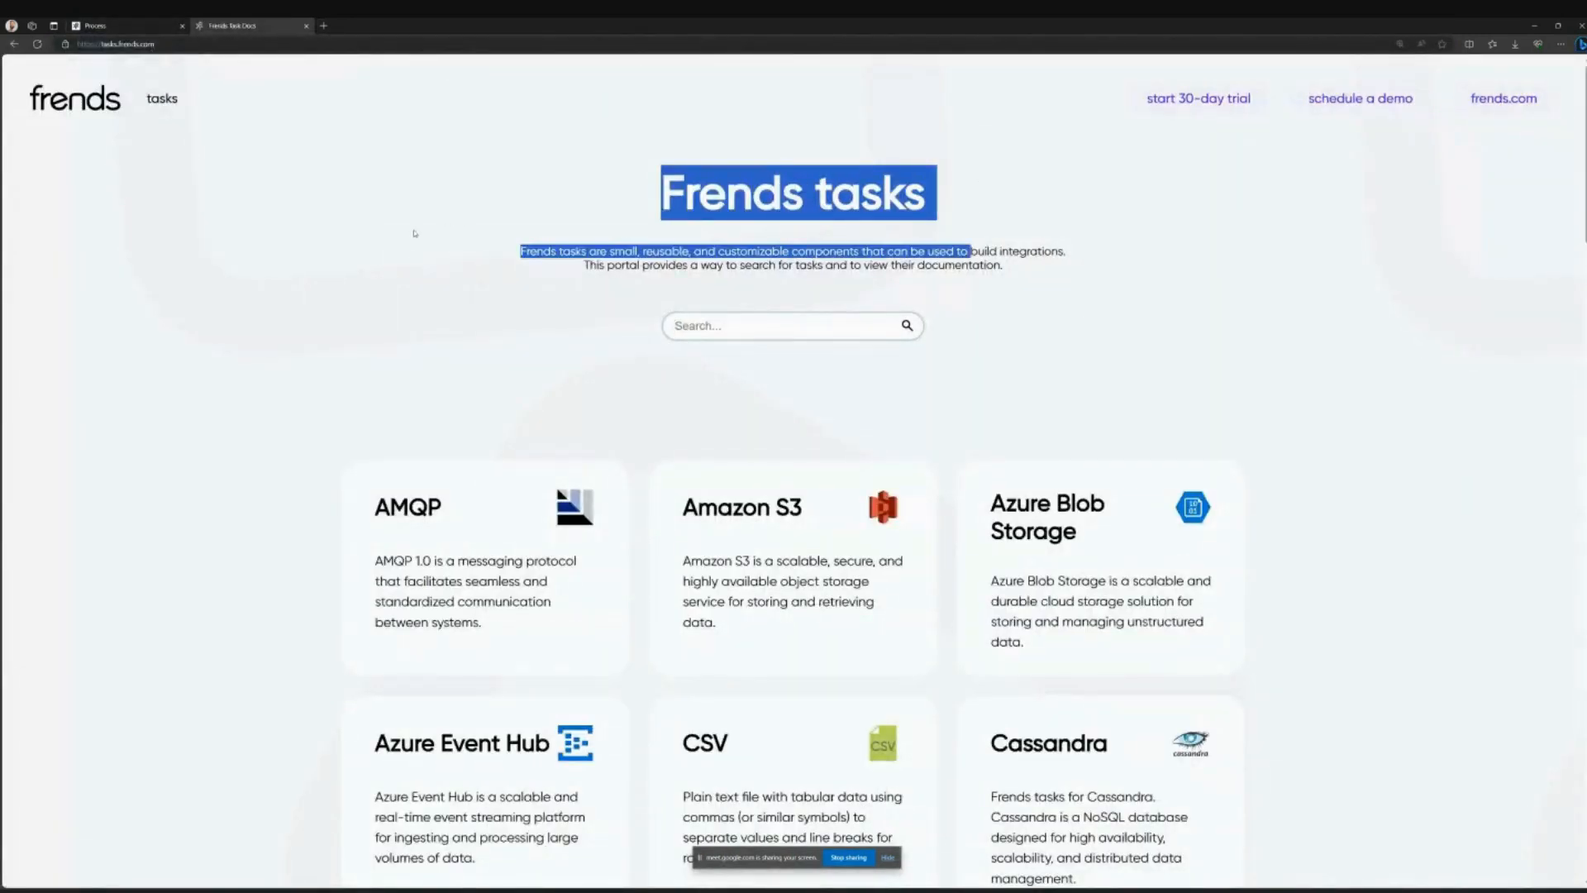
pyautogui.click(294, 447)
pyautogui.scroll(-3, 562, 413)
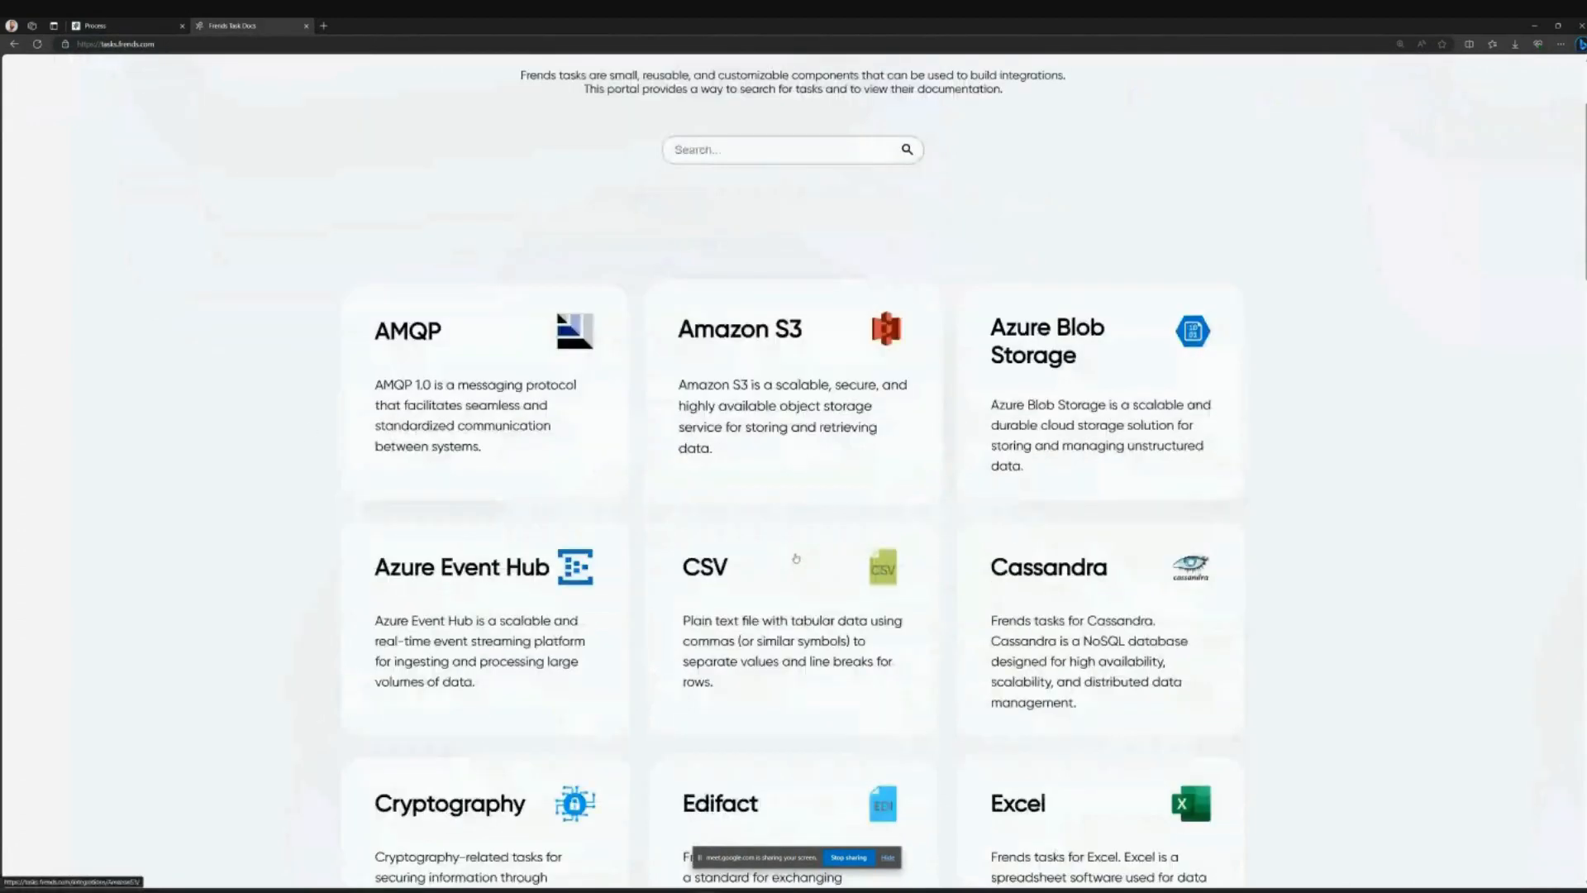
pyautogui.scroll(-2, 562, 413)
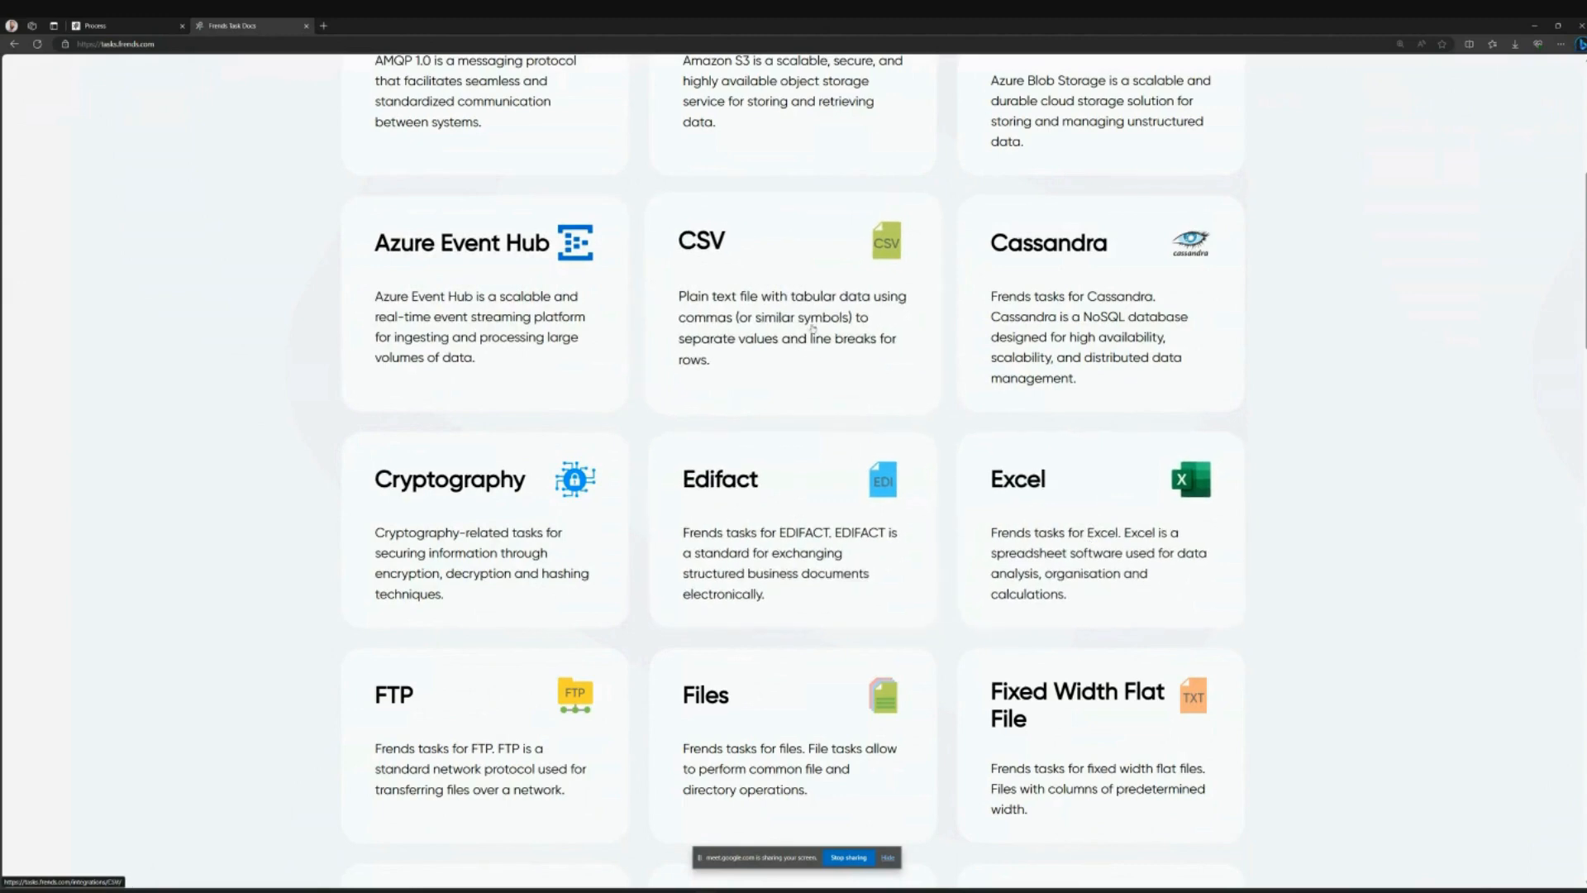
pyautogui.scroll(-5, 761, 545)
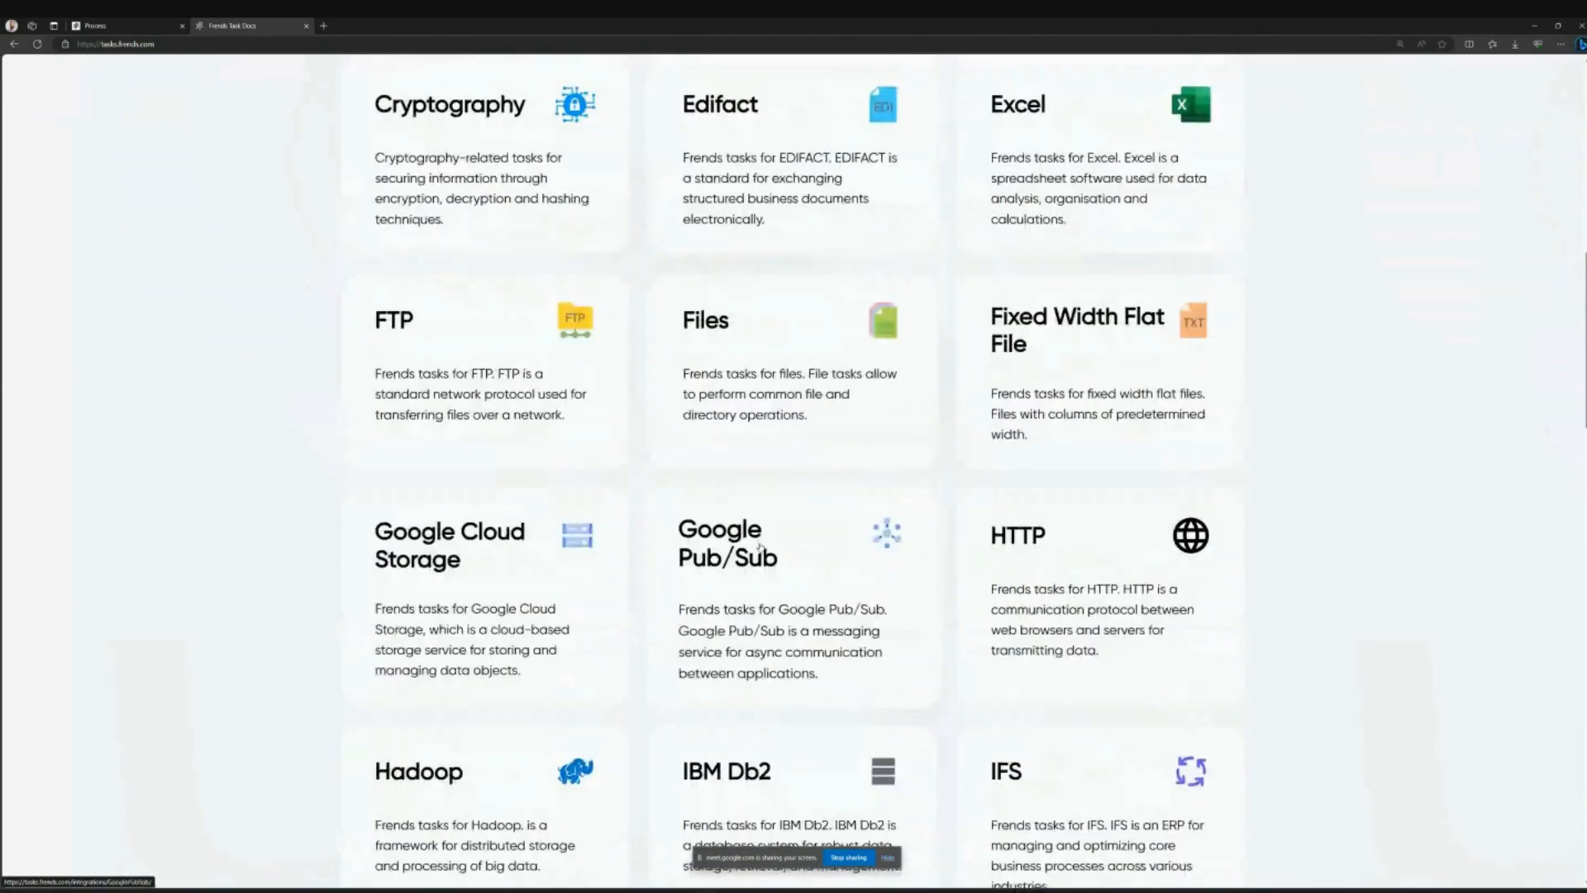
pyautogui.scroll(-5, 761, 545)
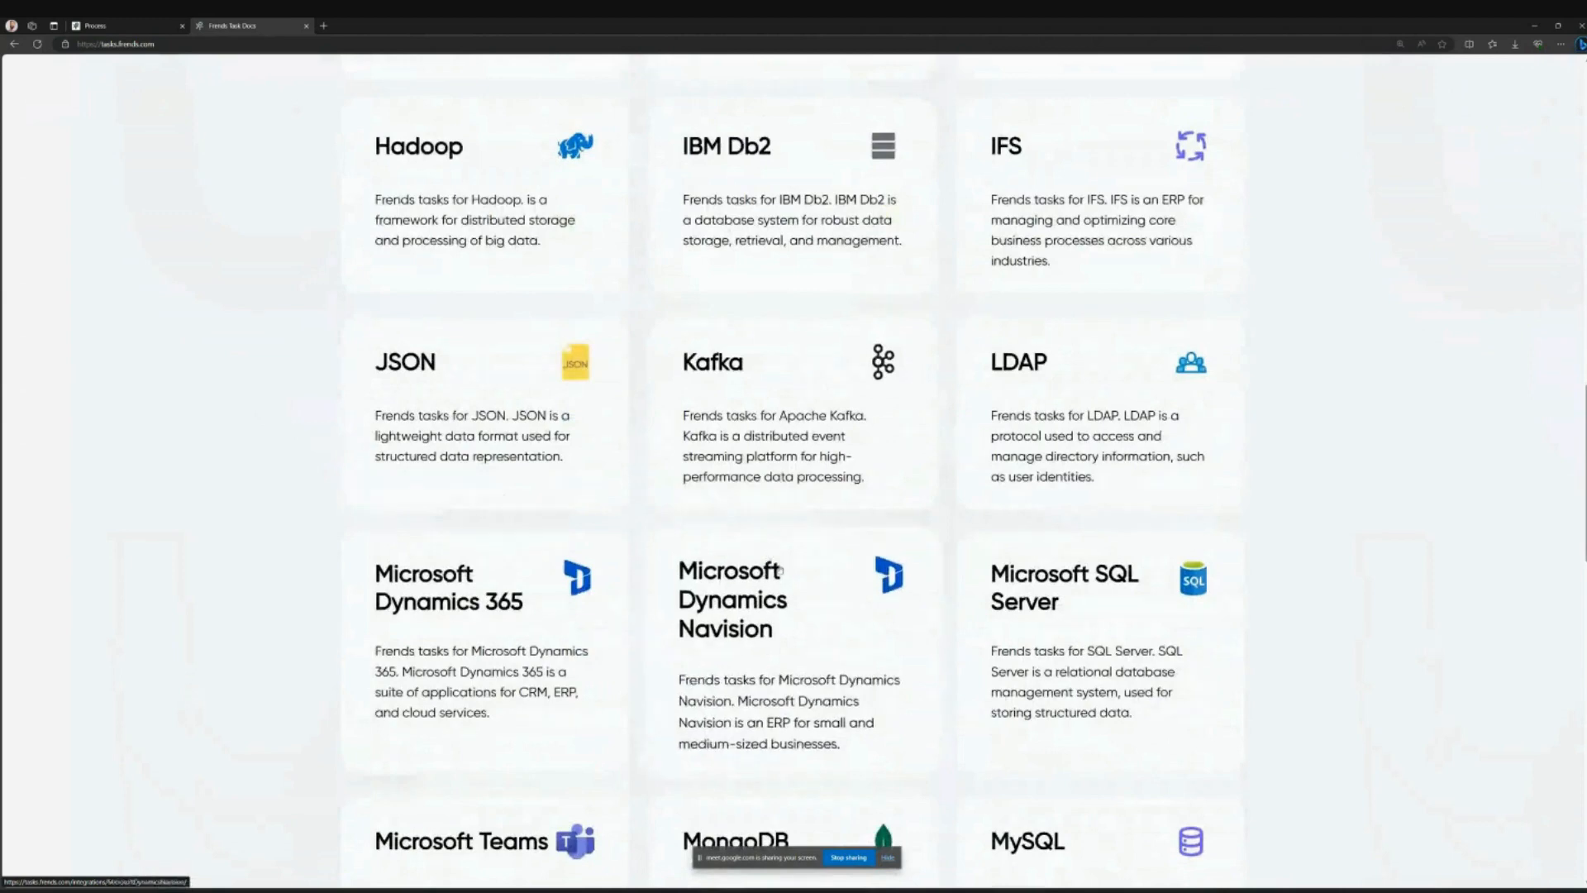
pyautogui.scroll(-4, 777, 566)
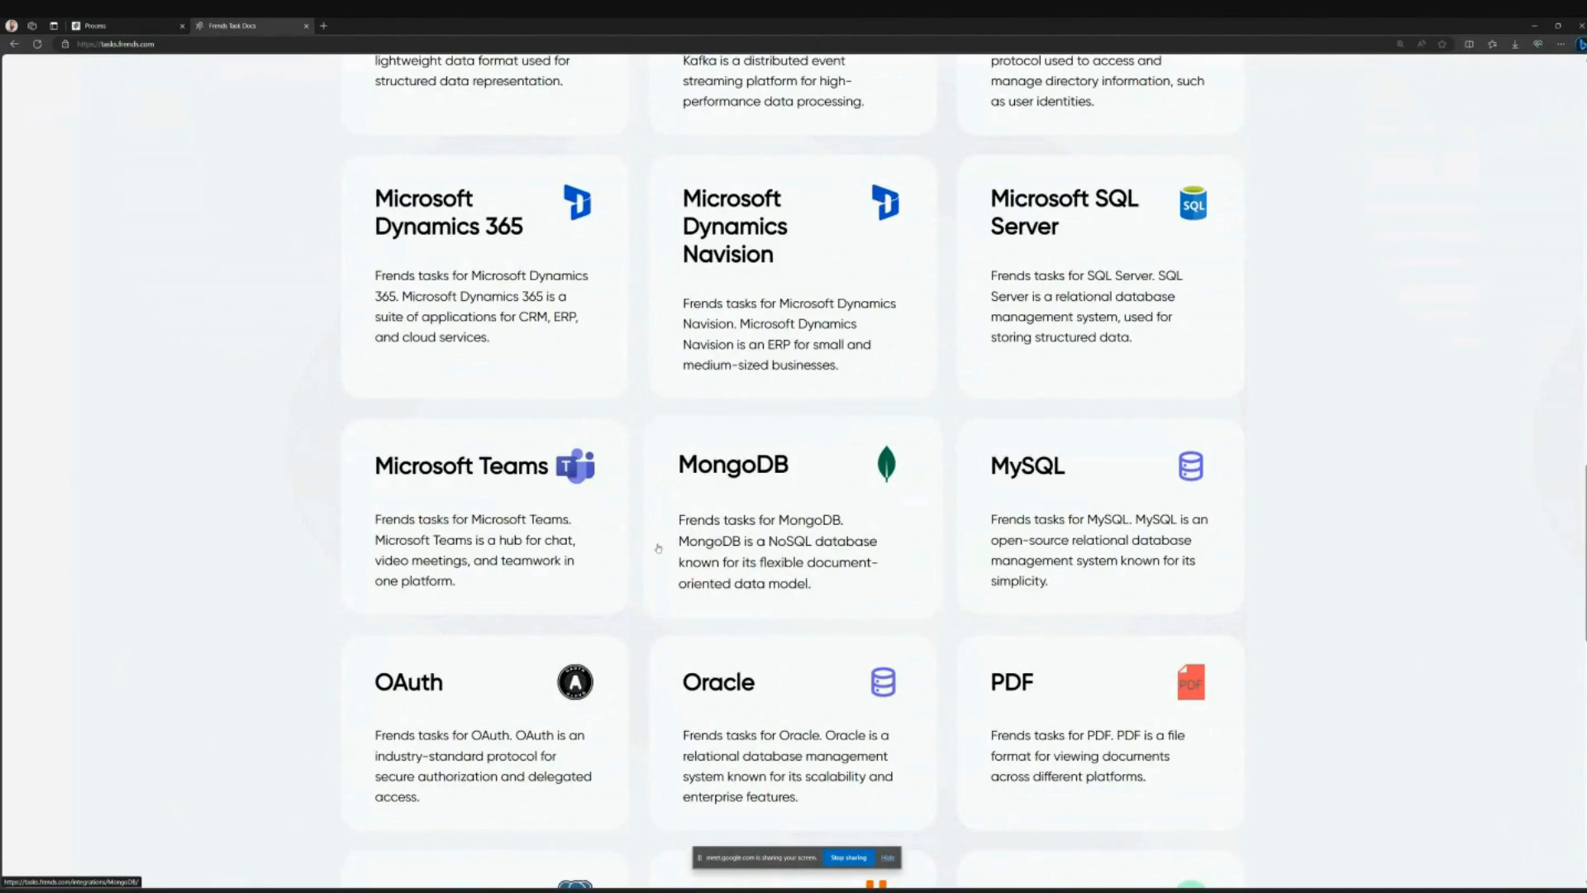
pyautogui.scroll(-7, 337, 438)
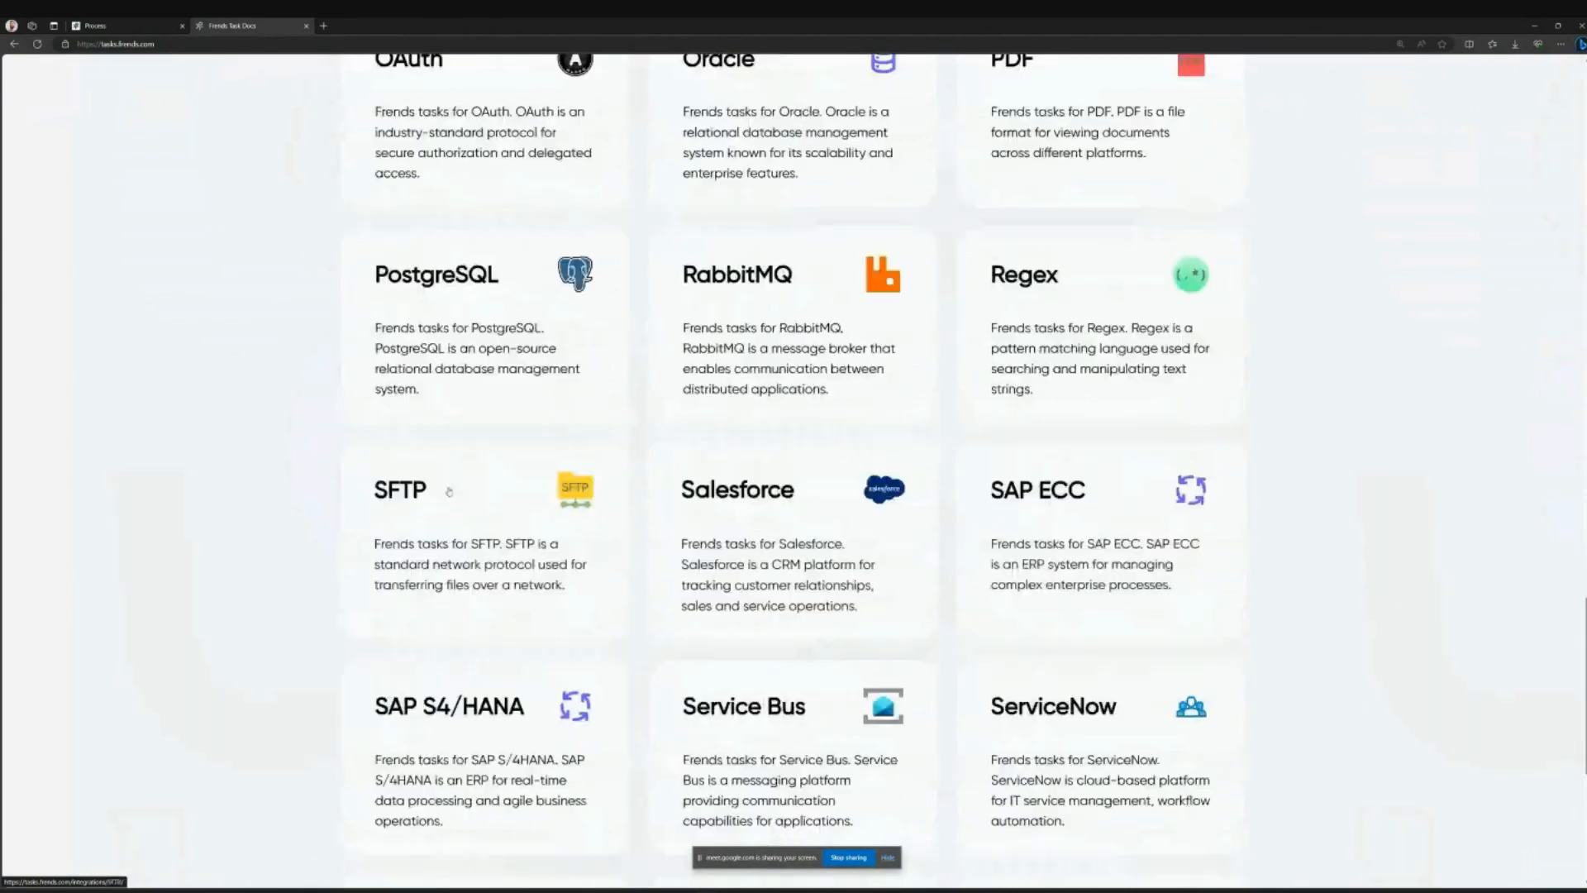
pyautogui.scroll(-6, 448, 492)
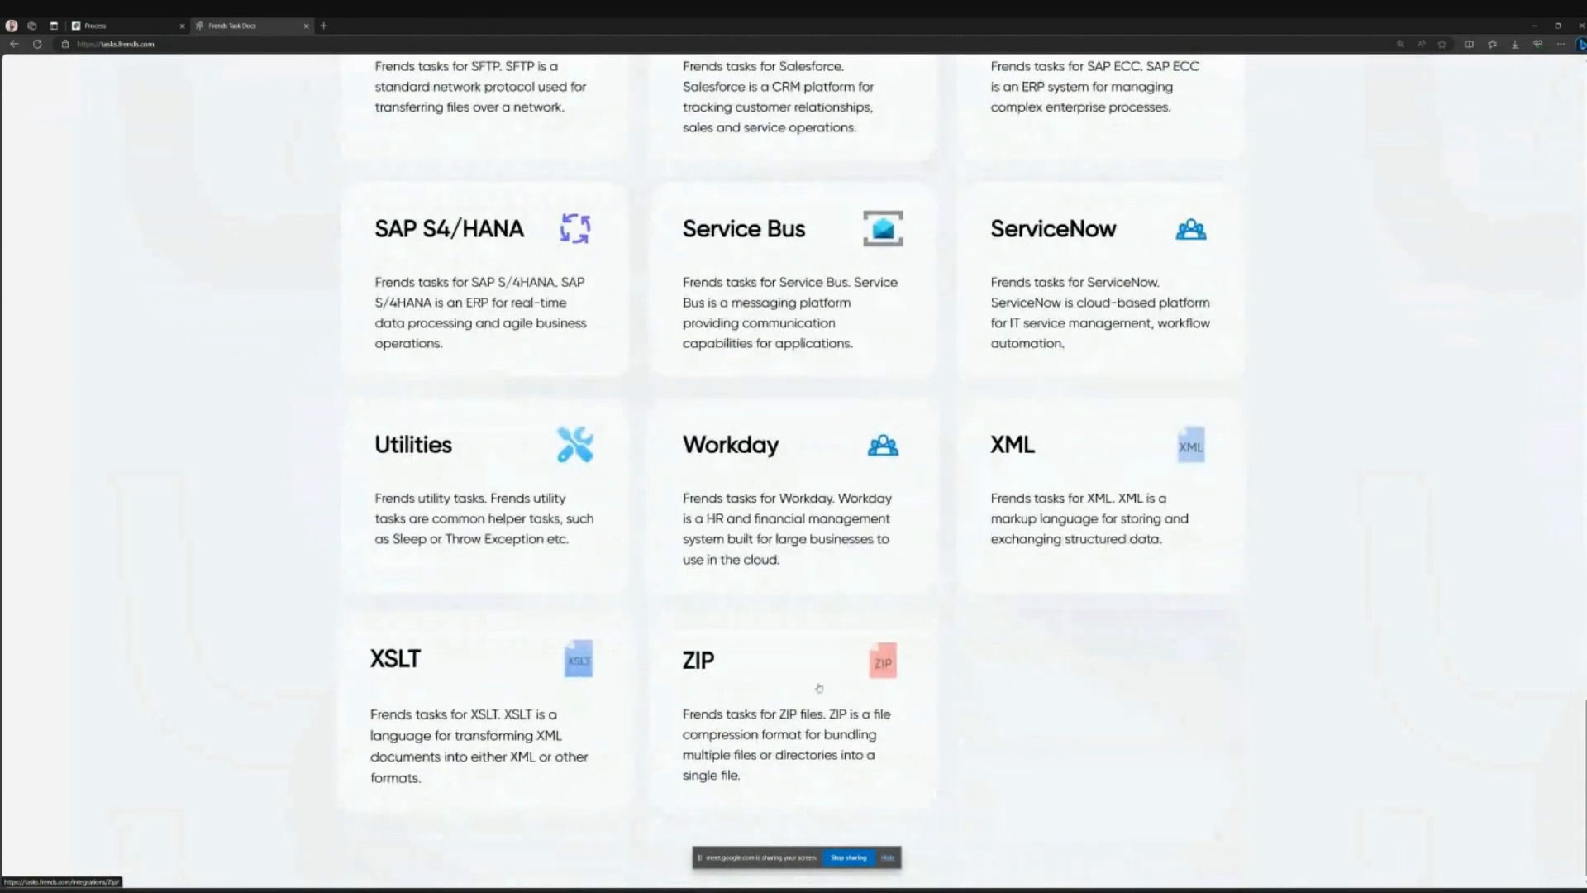
pyautogui.scroll(20, 796, 700)
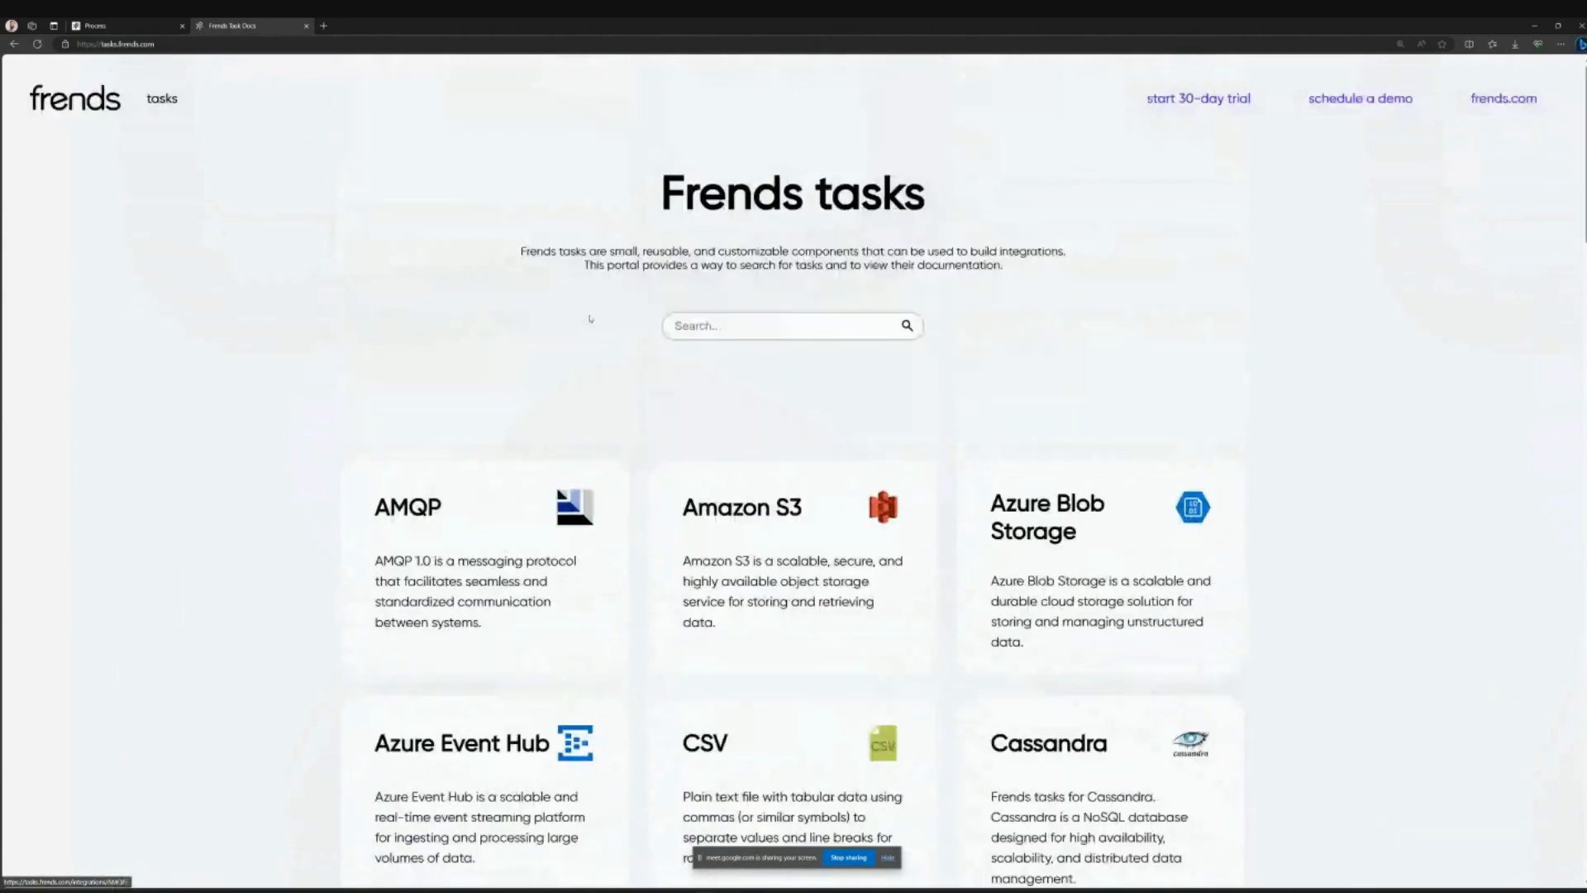
# Step: Return to the process editor and assign the Sql ExecuteQuery task from Frends.Sql 1.1.31 to the new element
pyautogui.click(139, 29)
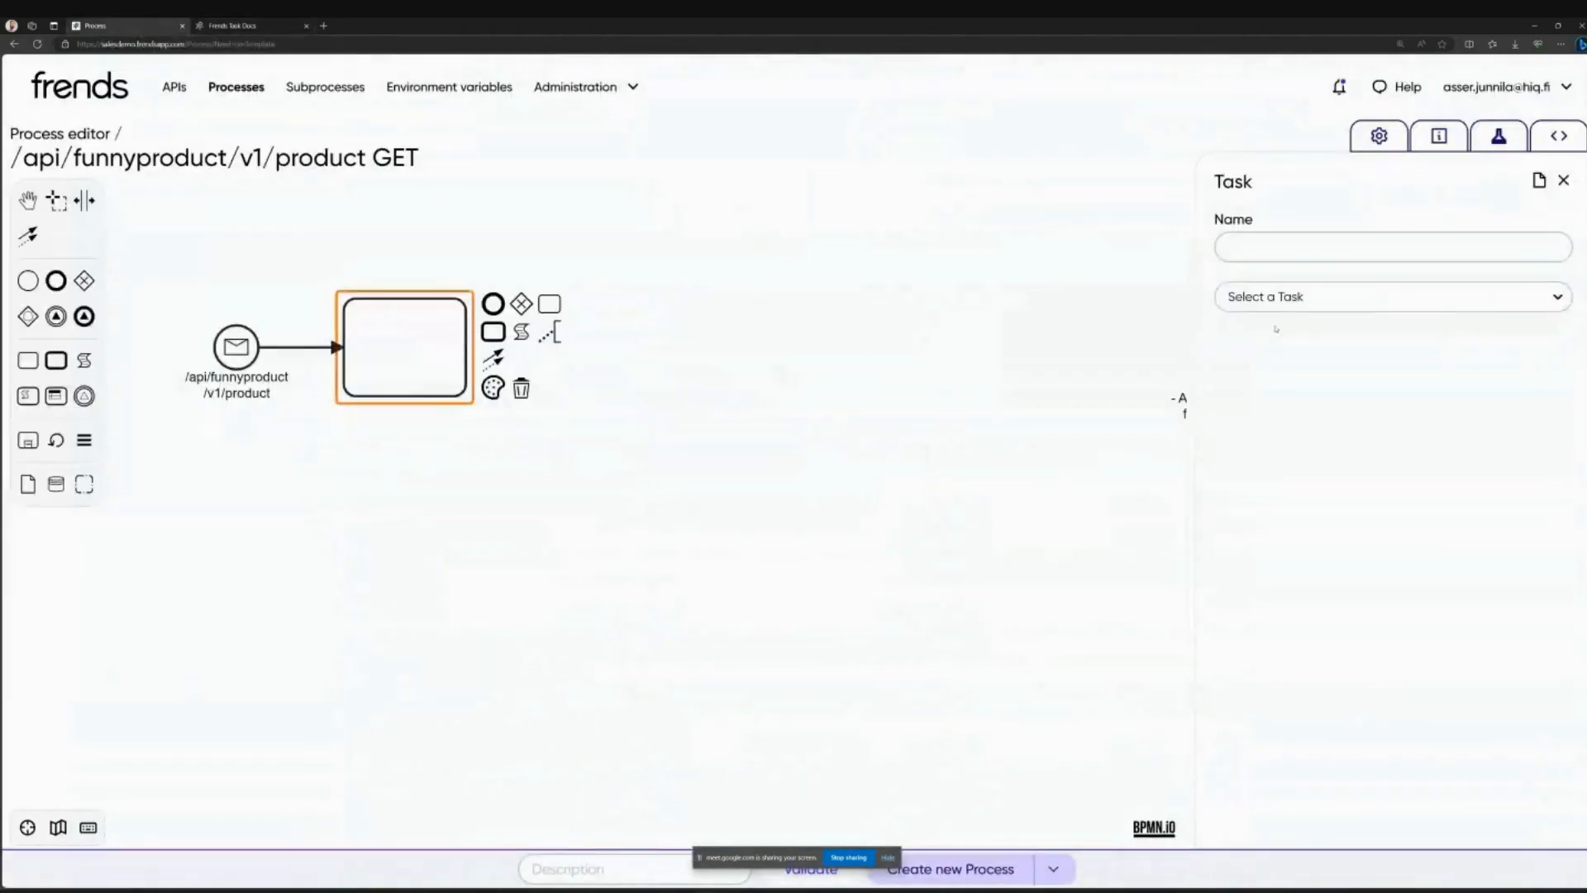
pyautogui.click(1332, 304)
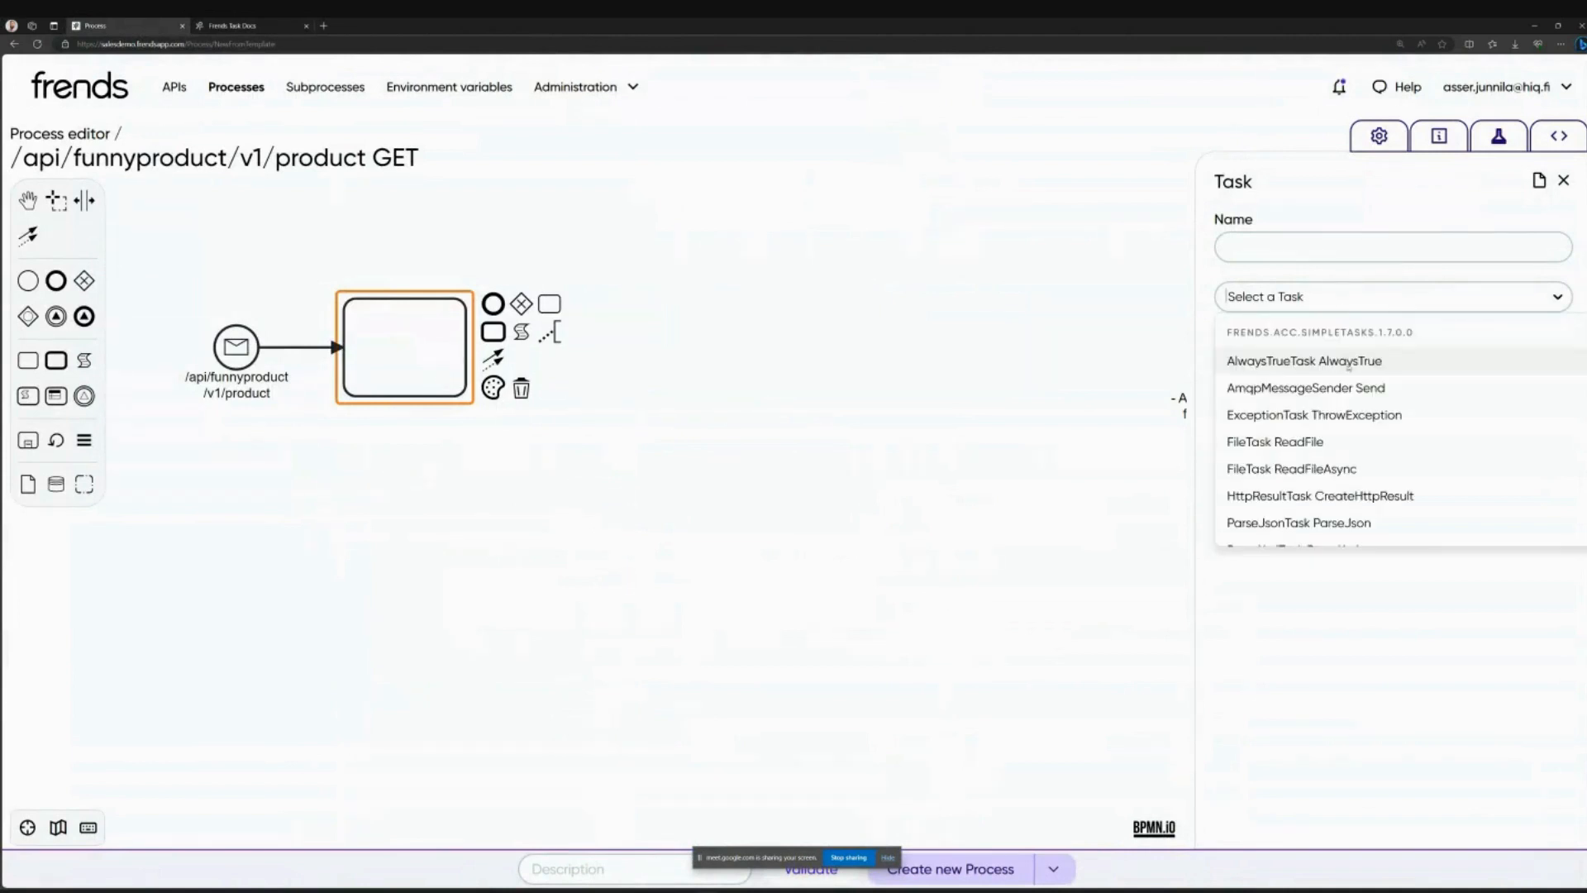
pyautogui.scroll(-10, 1349, 366)
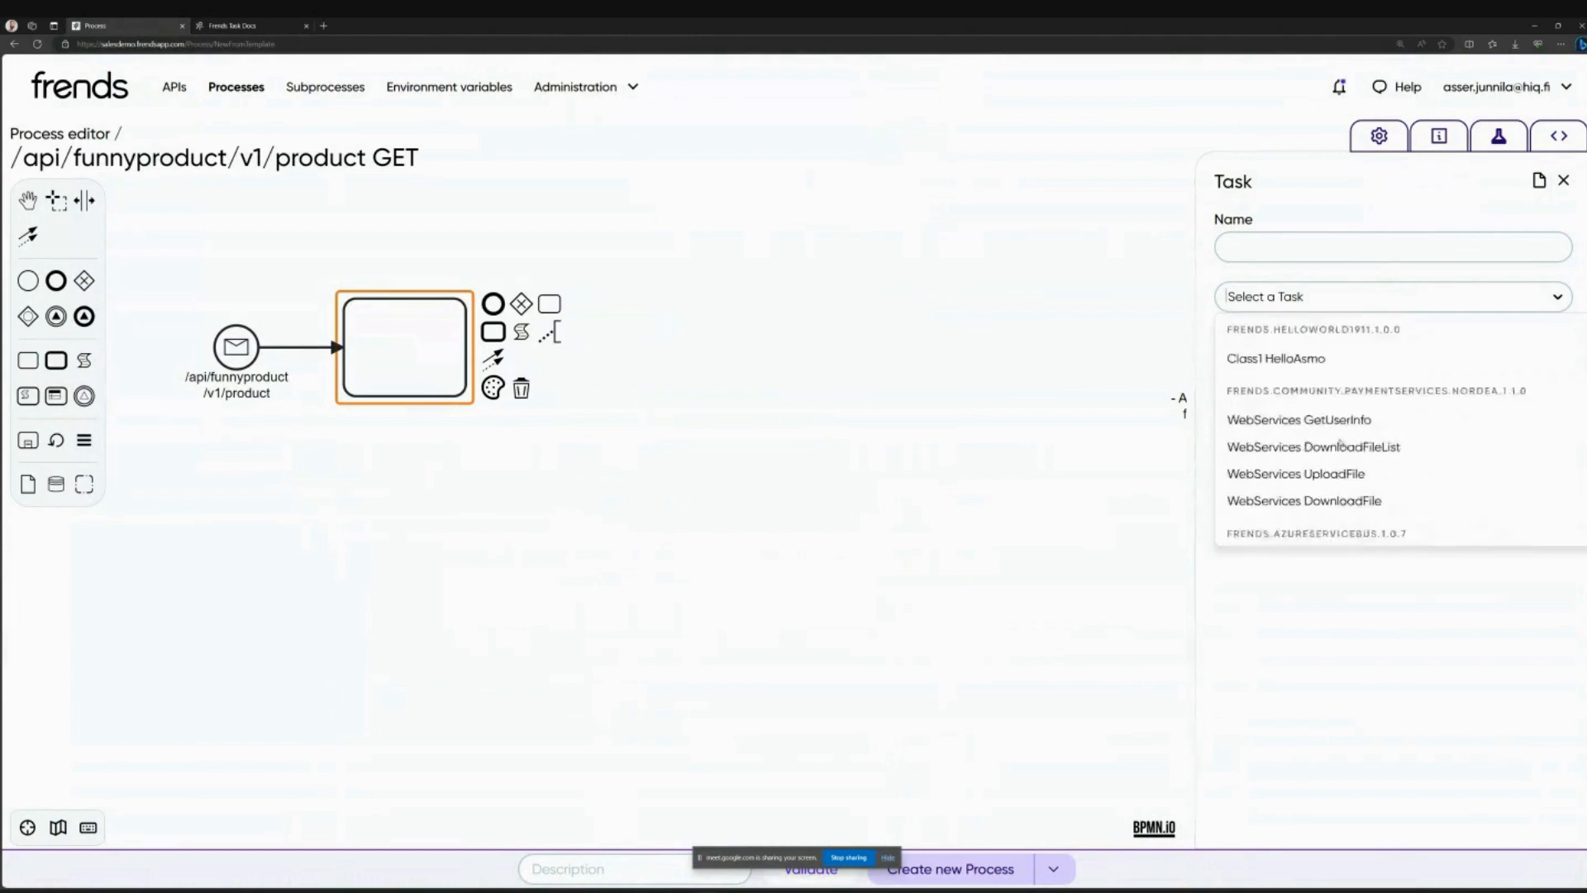
pyautogui.scroll(-5, 1341, 444)
pyautogui.click(1351, 299)
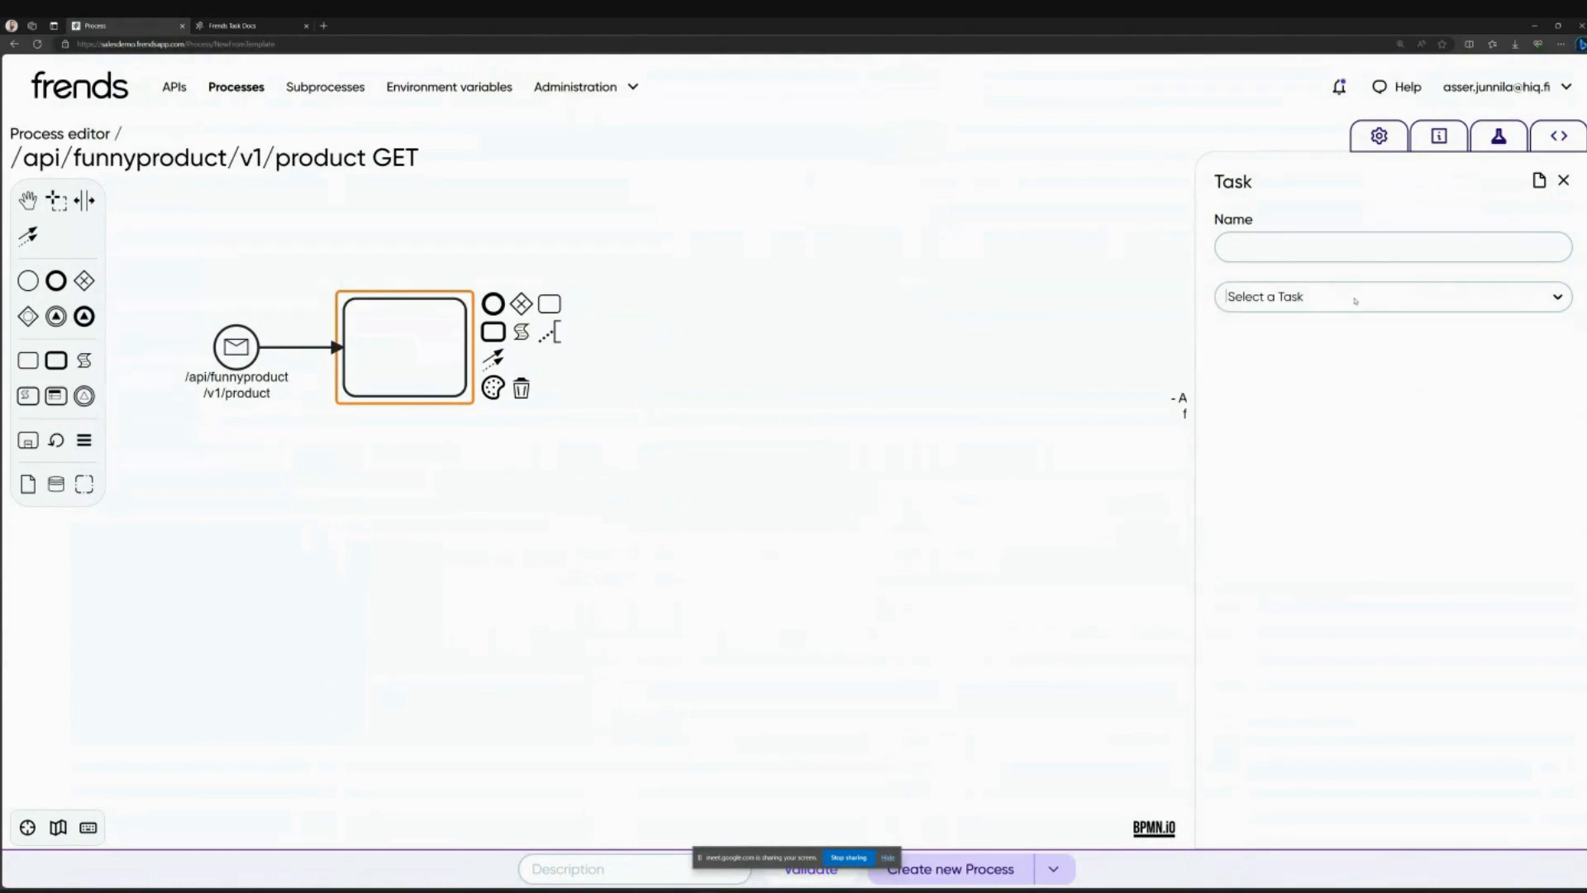
pyautogui.write('sql')
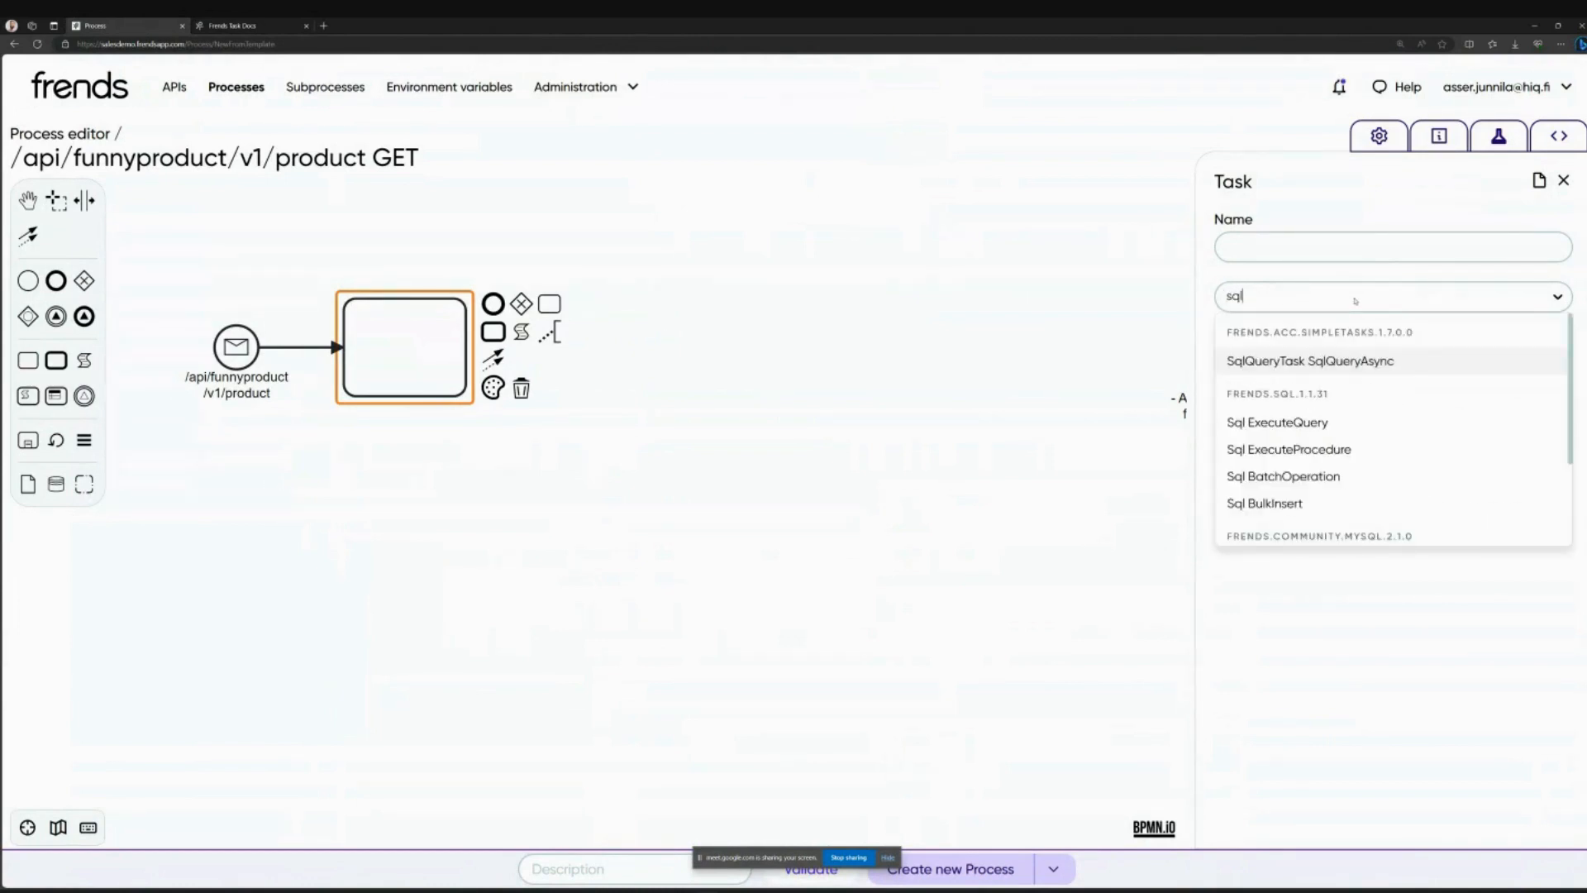
pyautogui.press('Down')
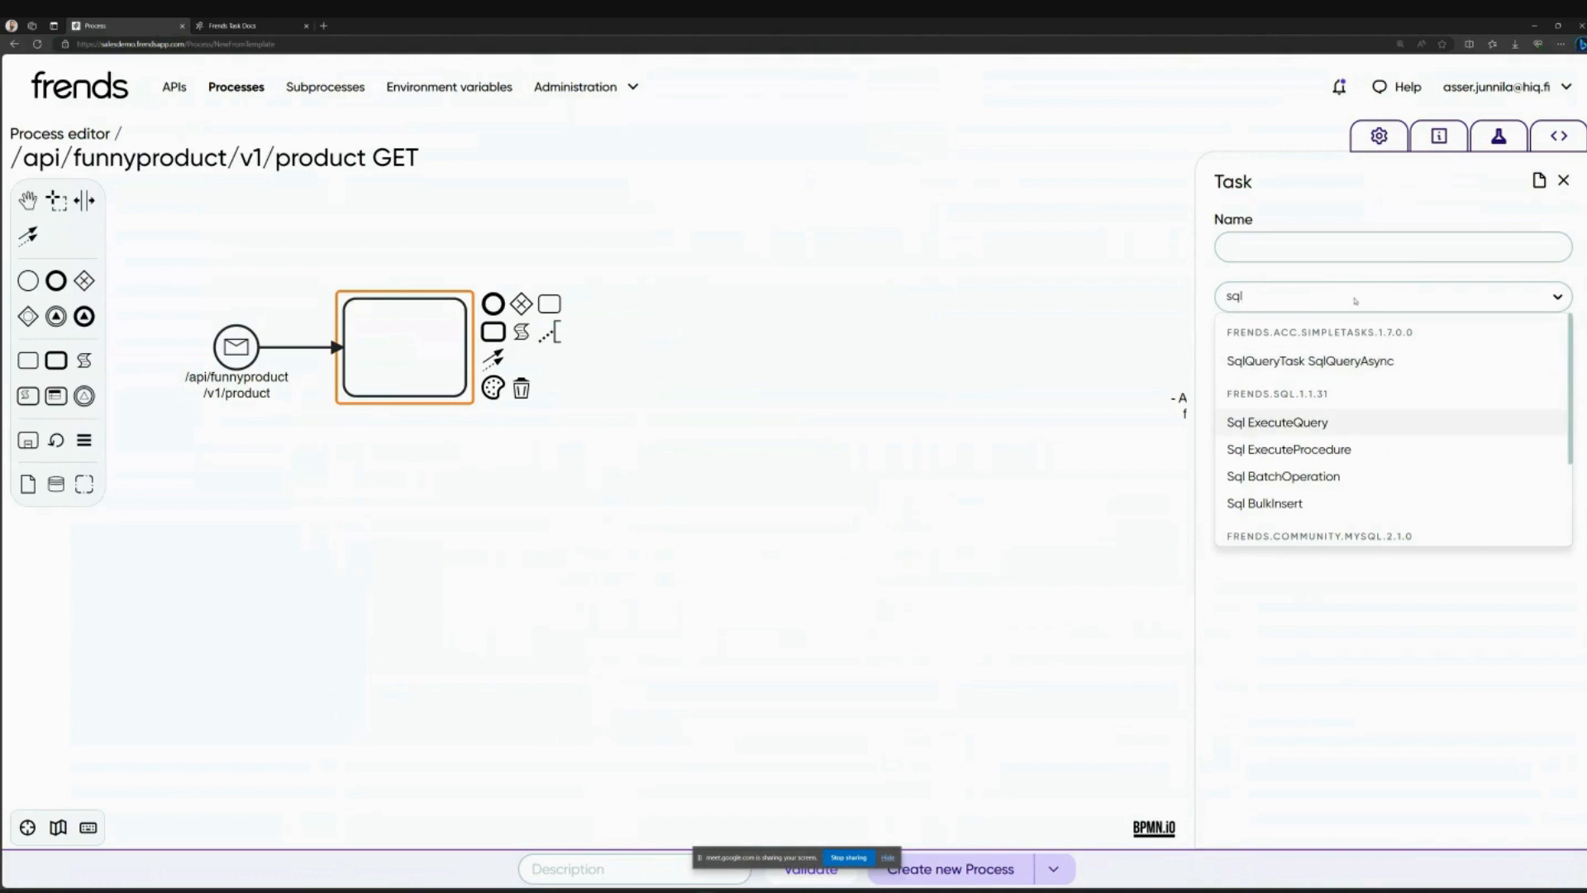
pyautogui.press('Return')
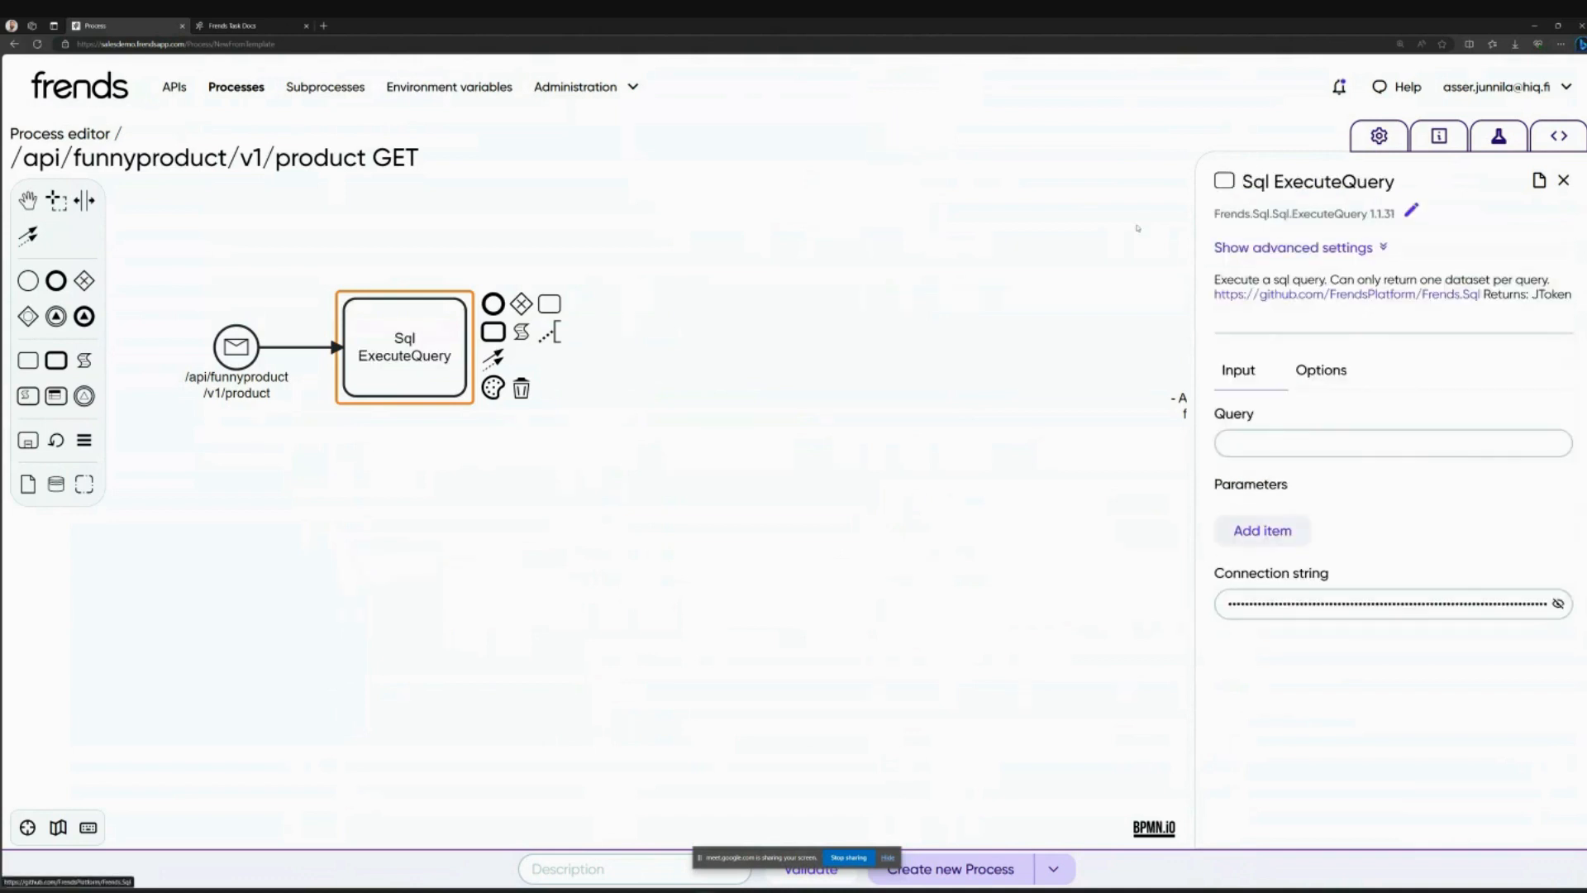
# Step: Widen the task's settings area and rename the Sql ExecuteQuery element as "SQL: SELECT products"
pyautogui.moveTo(1185, 396); pyautogui.dragTo(777, 345)
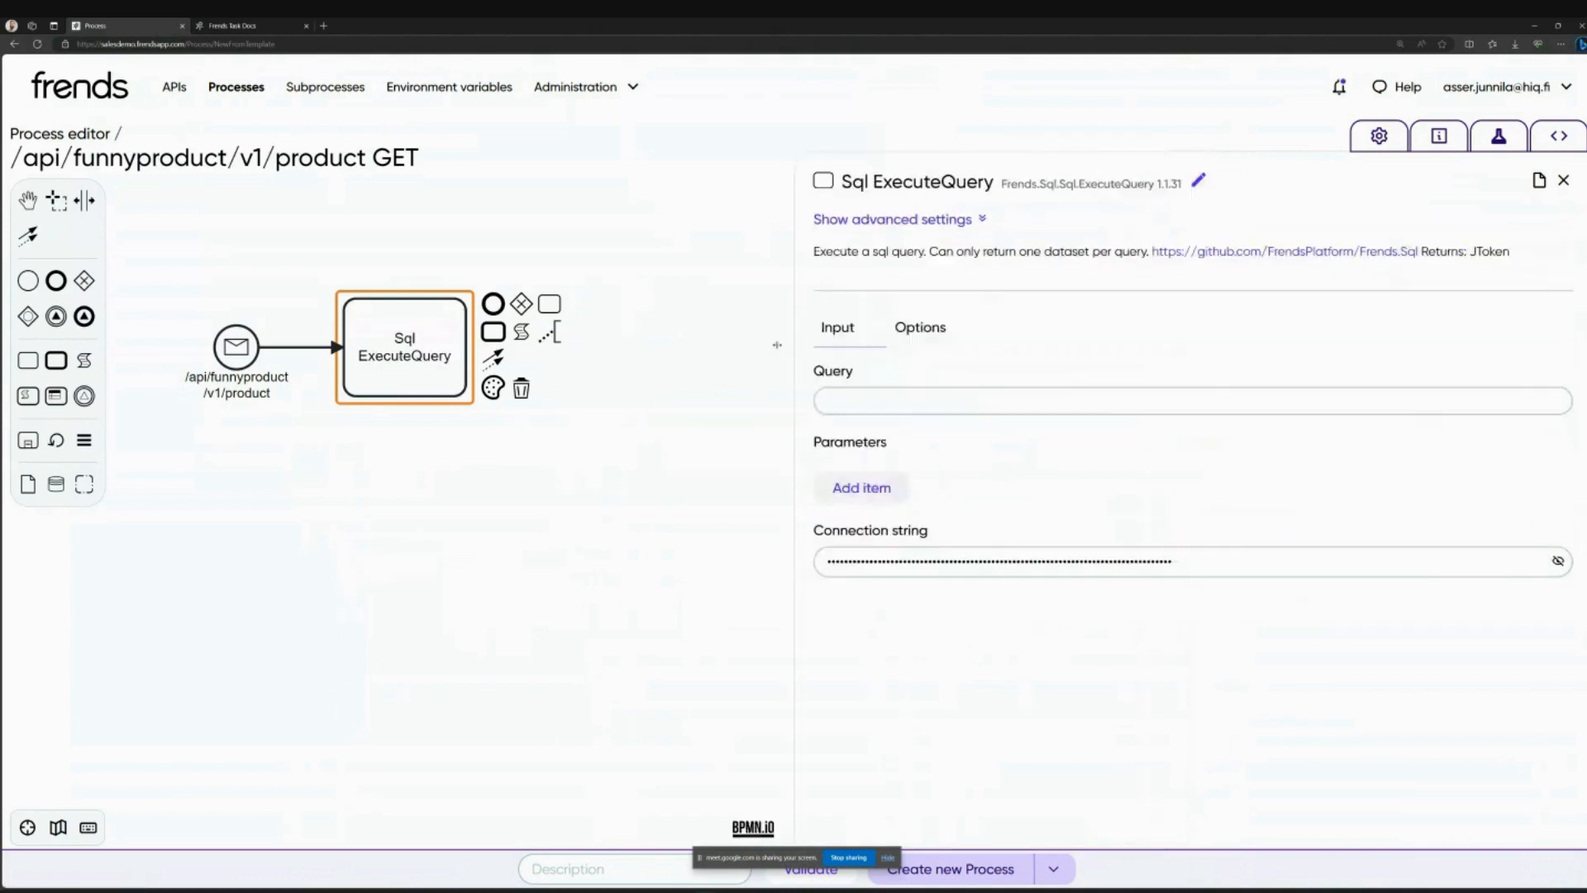
pyautogui.doubleClick(404, 360)
pyautogui.write('SQL: Get')
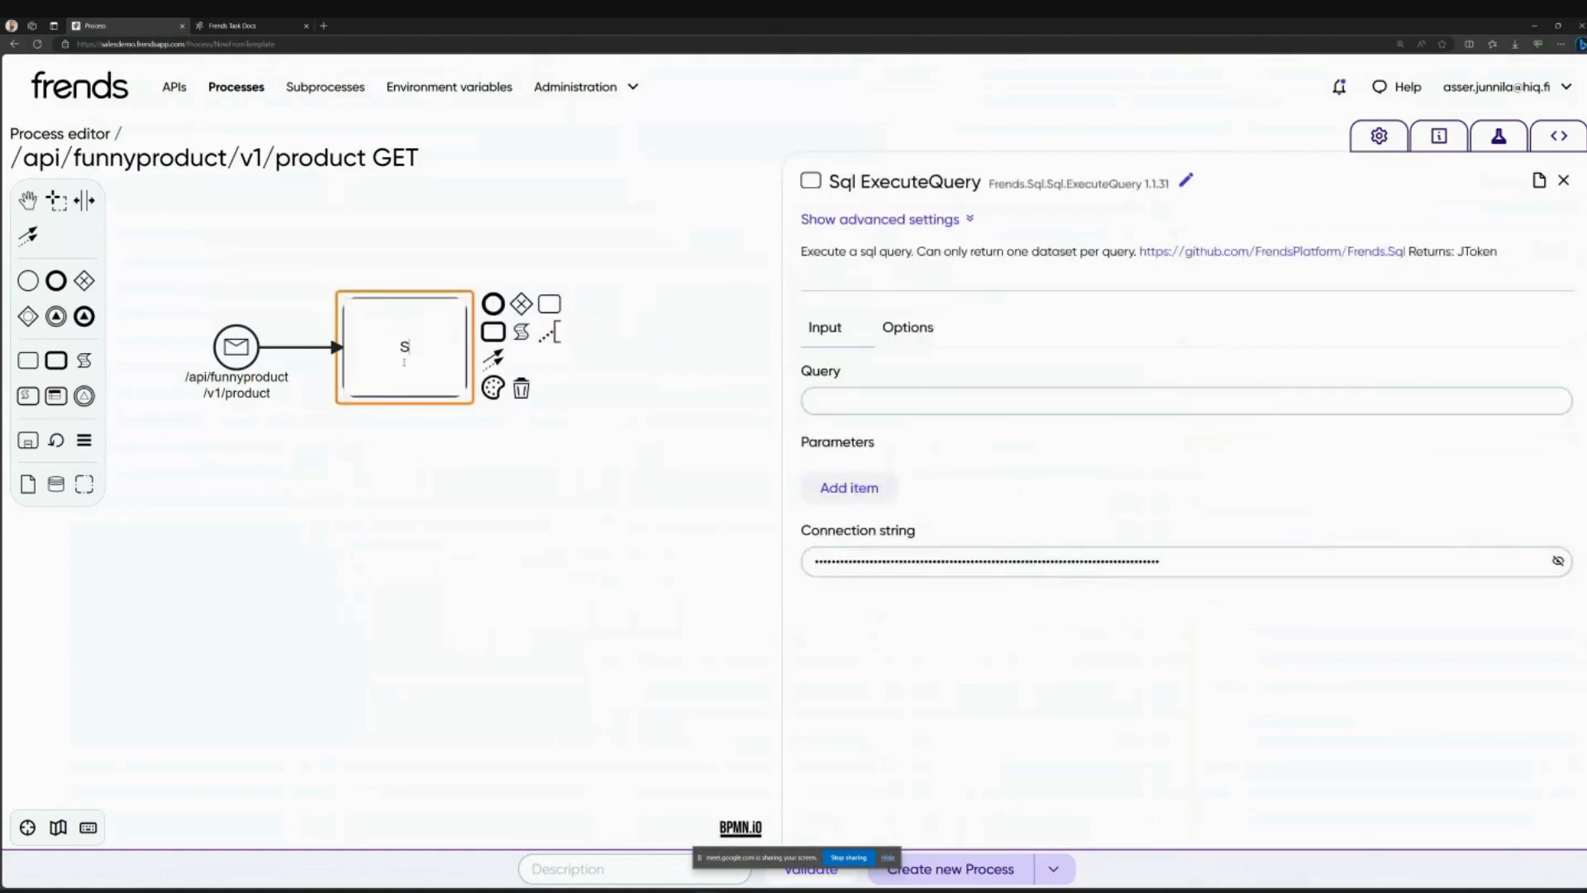
pyautogui.press('BackSpace')
pyautogui.press('BackSpace')
pyautogui.press('BackSpace')
pyautogui.write('SELECT Products')
pyautogui.press('Return')
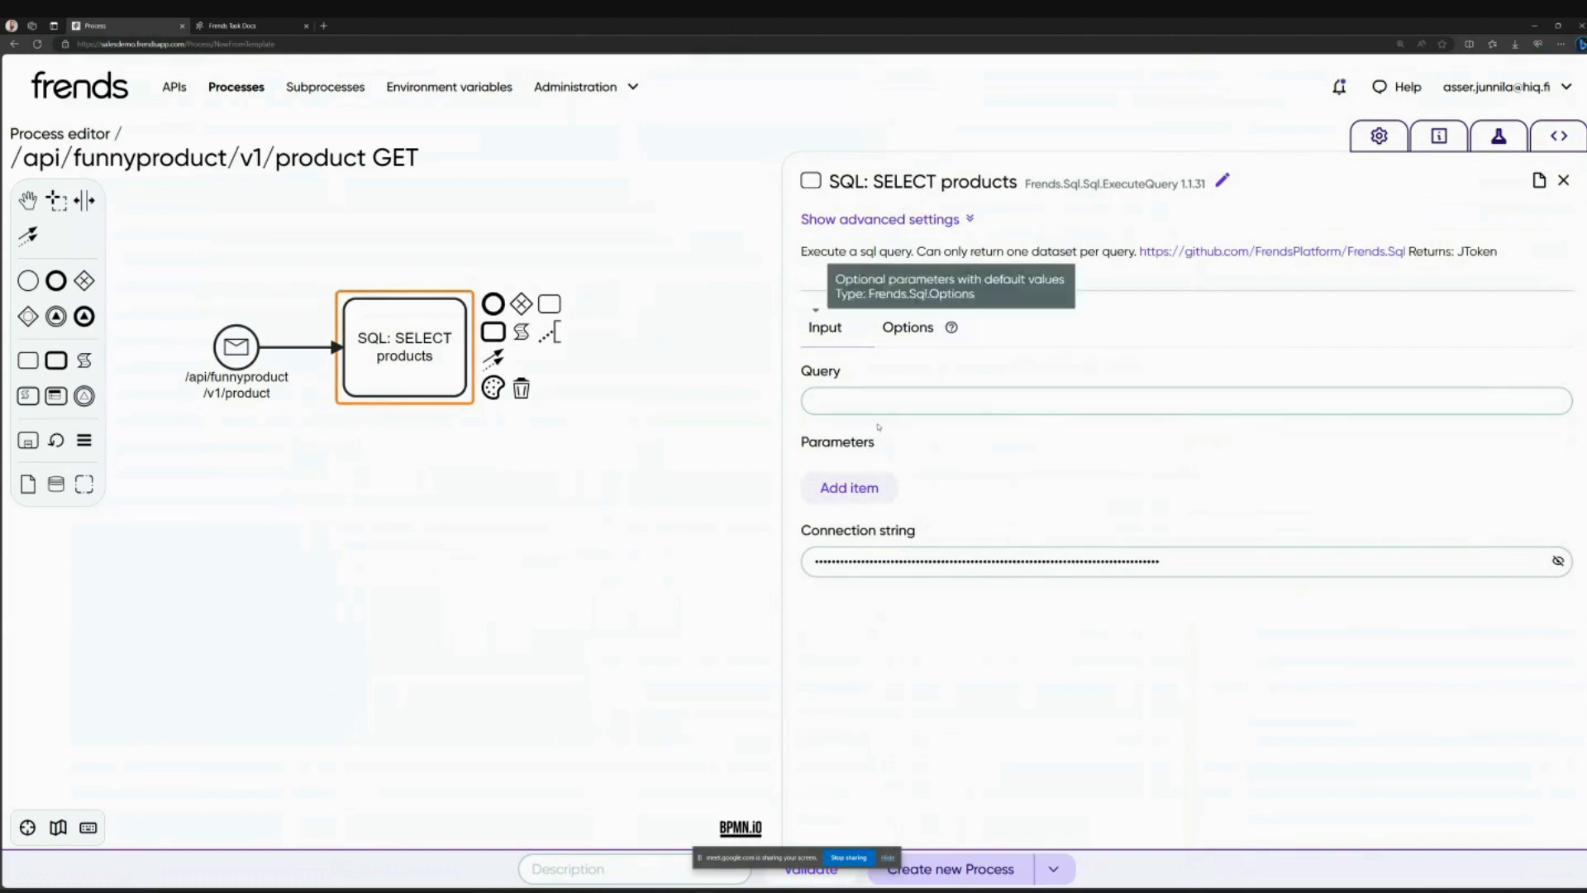
# Step: Inspect the SQL task's query inputs, reveal its default connection string, and review its timeout and isolation level options
pyautogui.moveTo(905, 443)
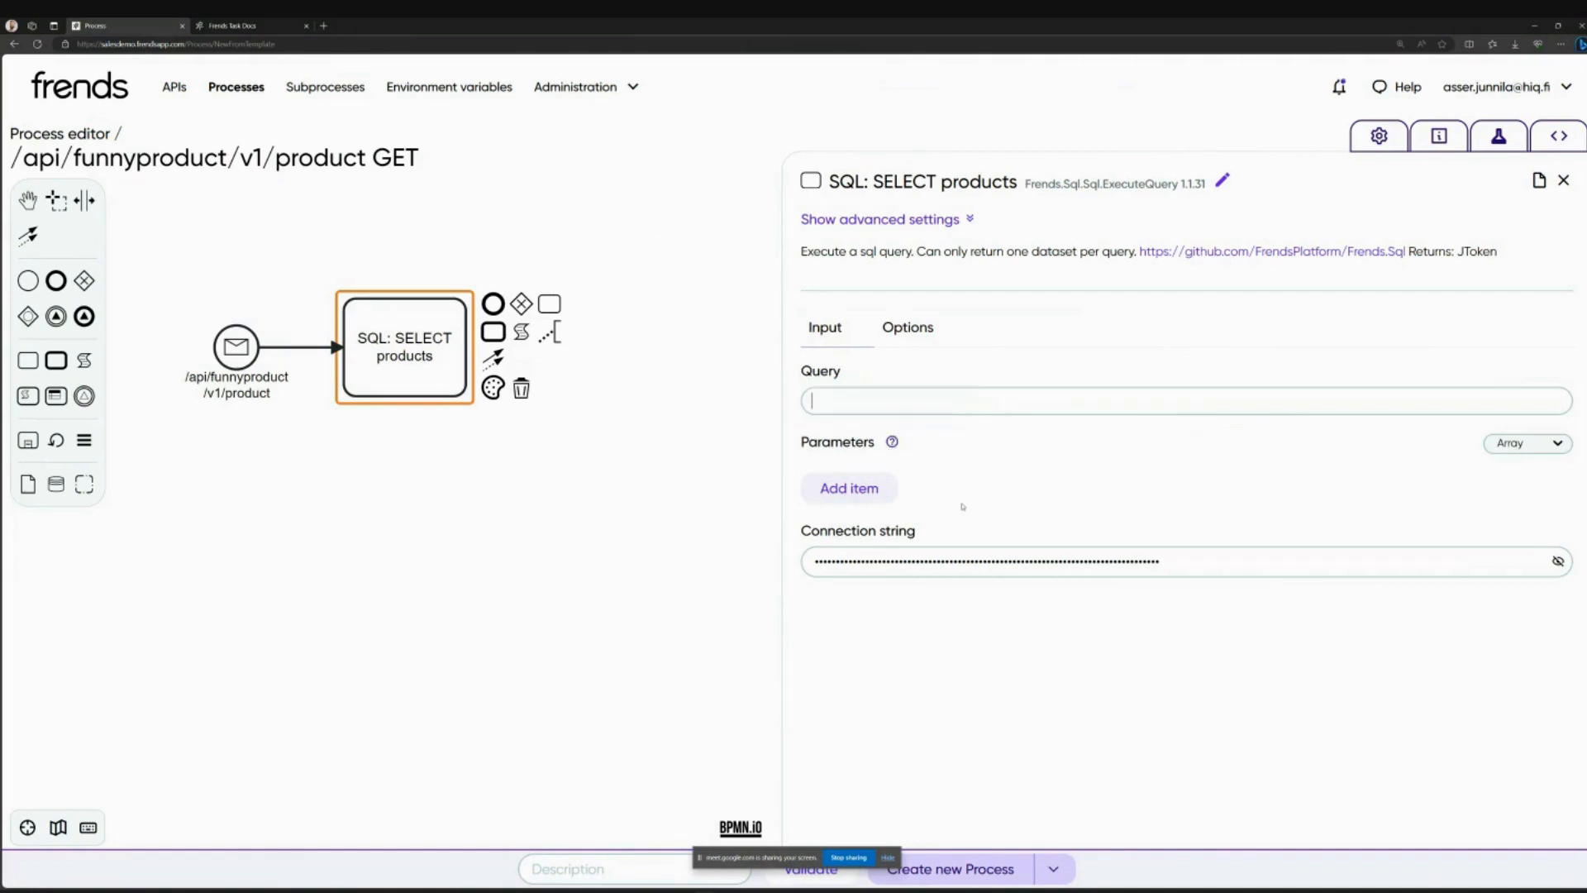
pyautogui.click(1556, 562)
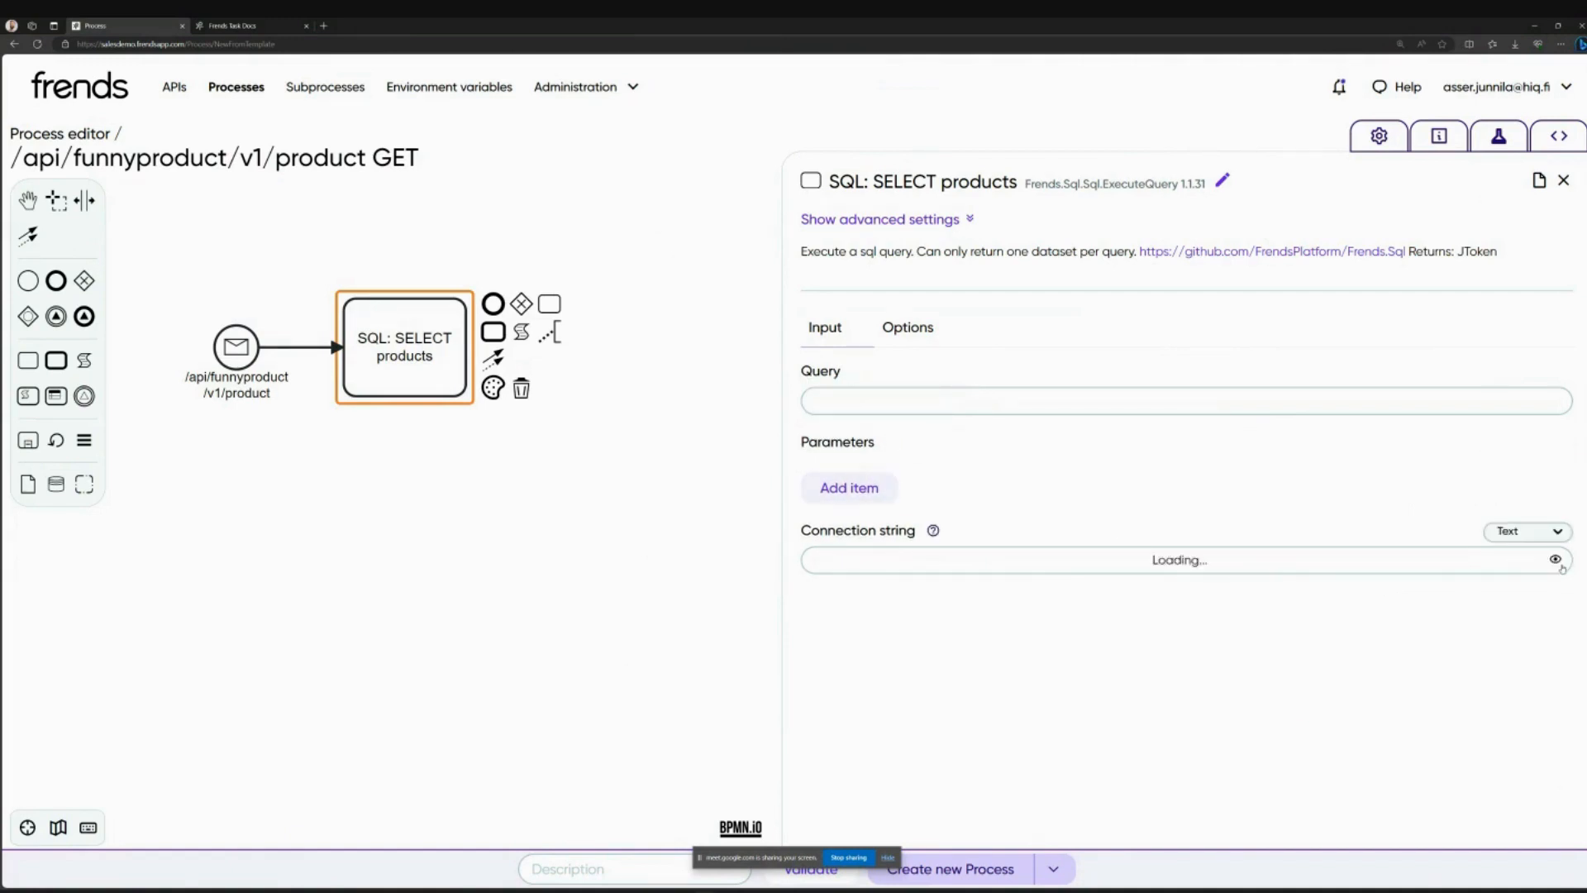
pyautogui.tripleClick(1089, 559)
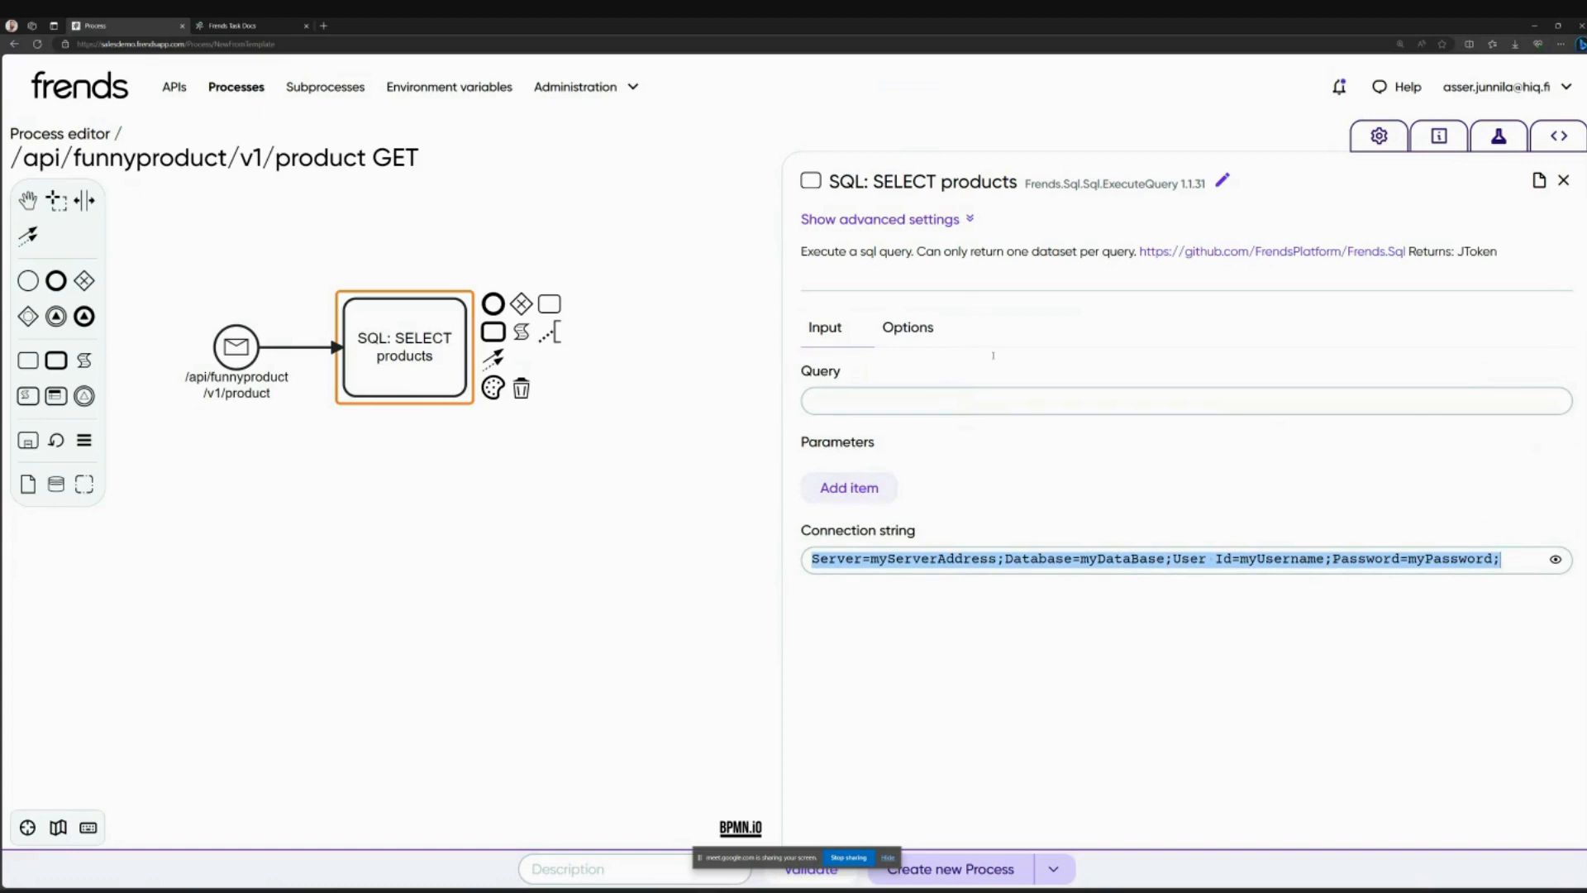
pyautogui.click(909, 335)
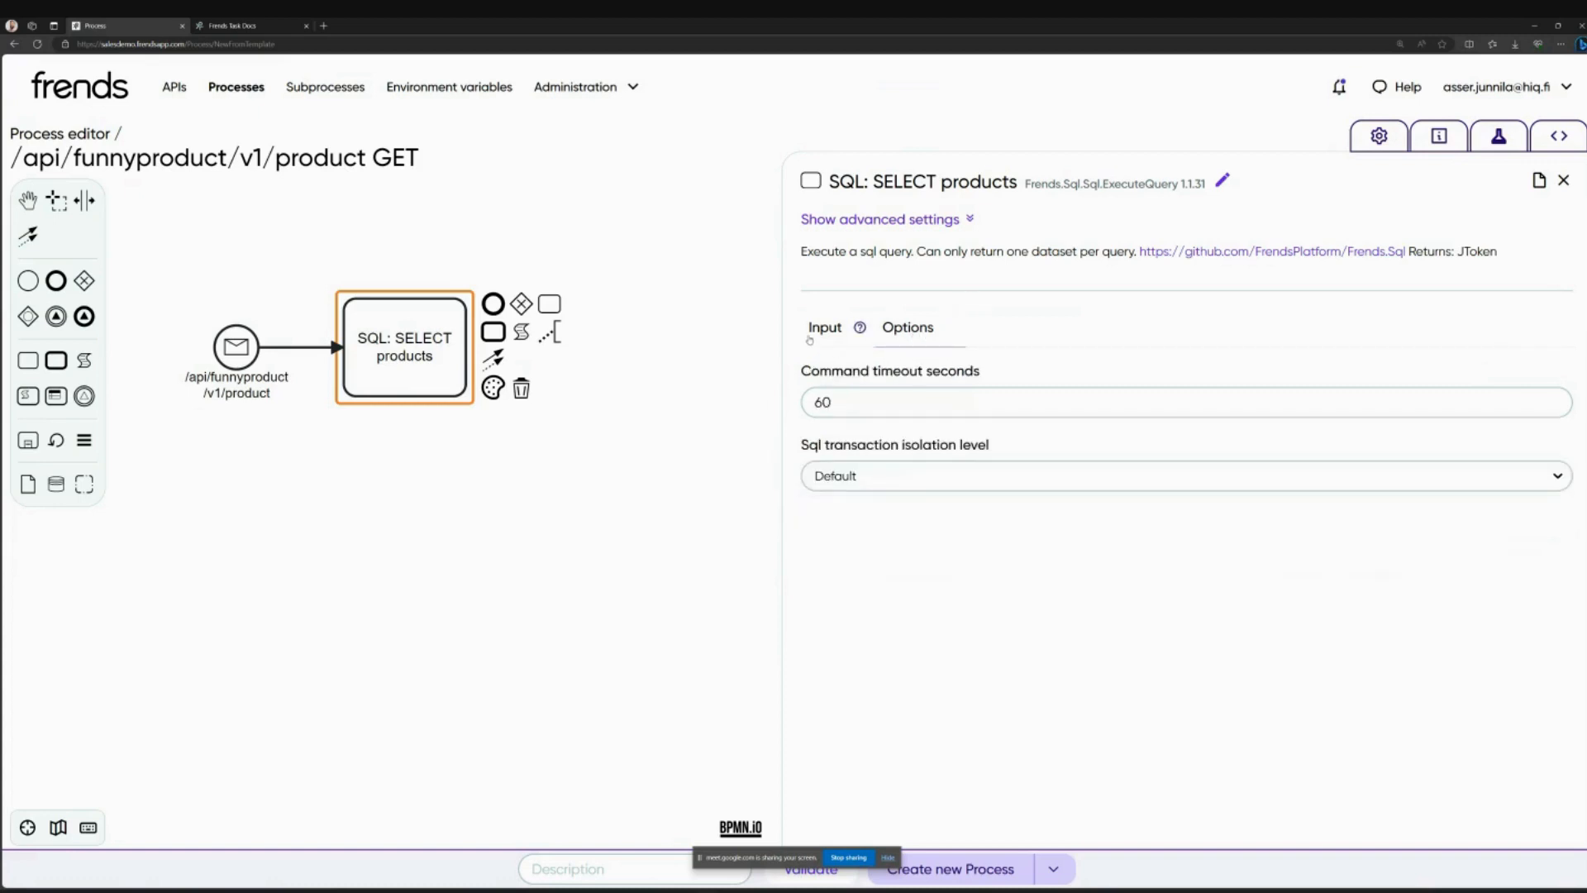
pyautogui.click(826, 331)
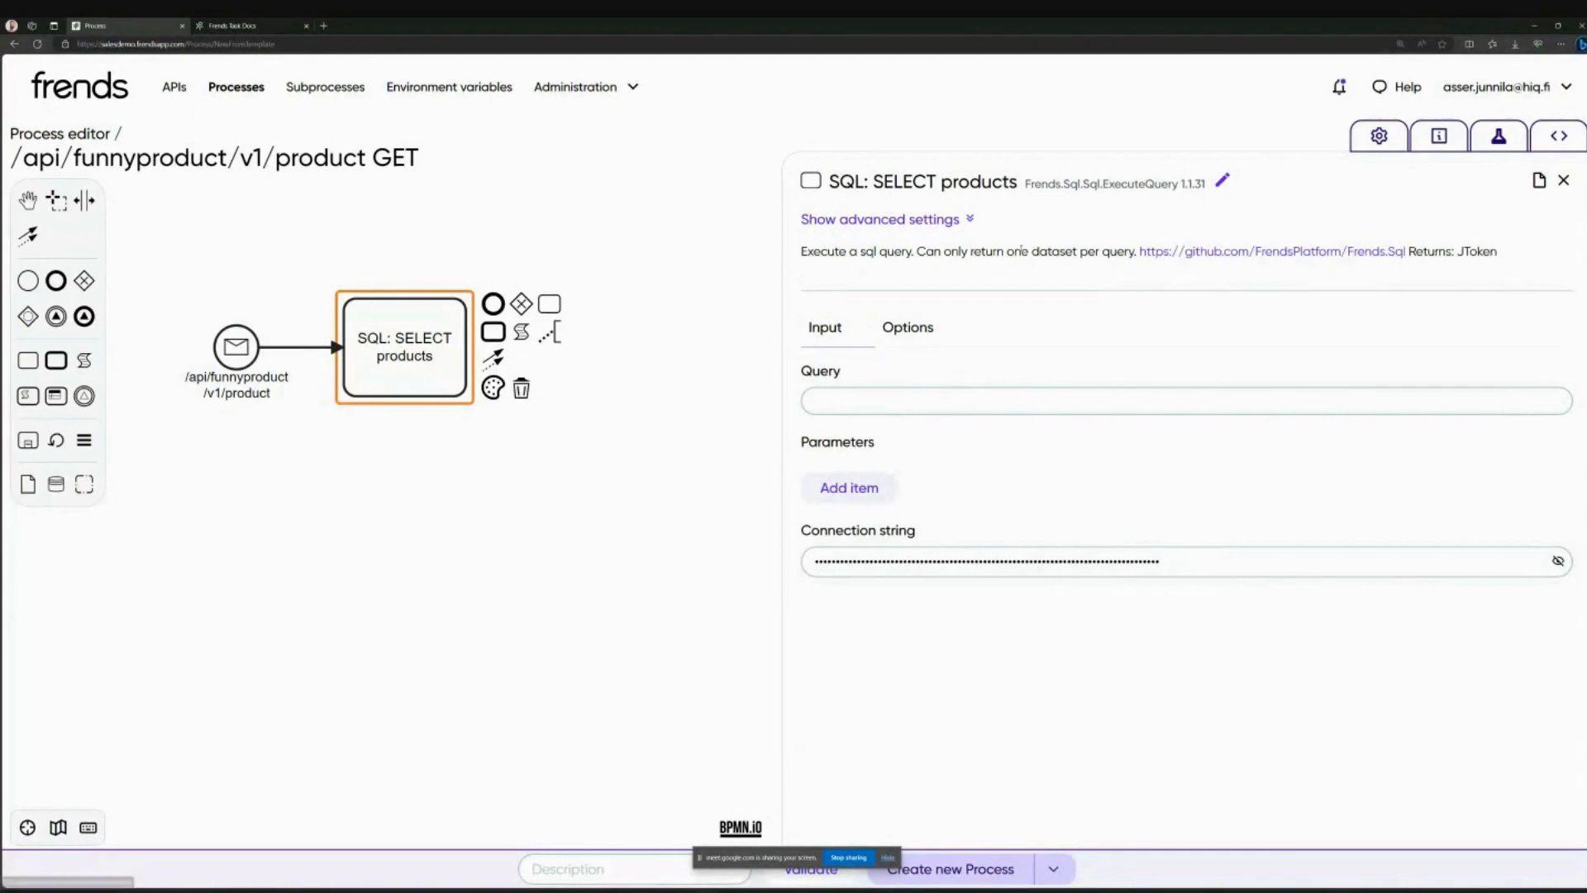
# Step: Open the SQL task's linked Frends.Sql GitHub repository in a separate tab and enlarge the page for reading
pyautogui.middleClick(1237, 256)
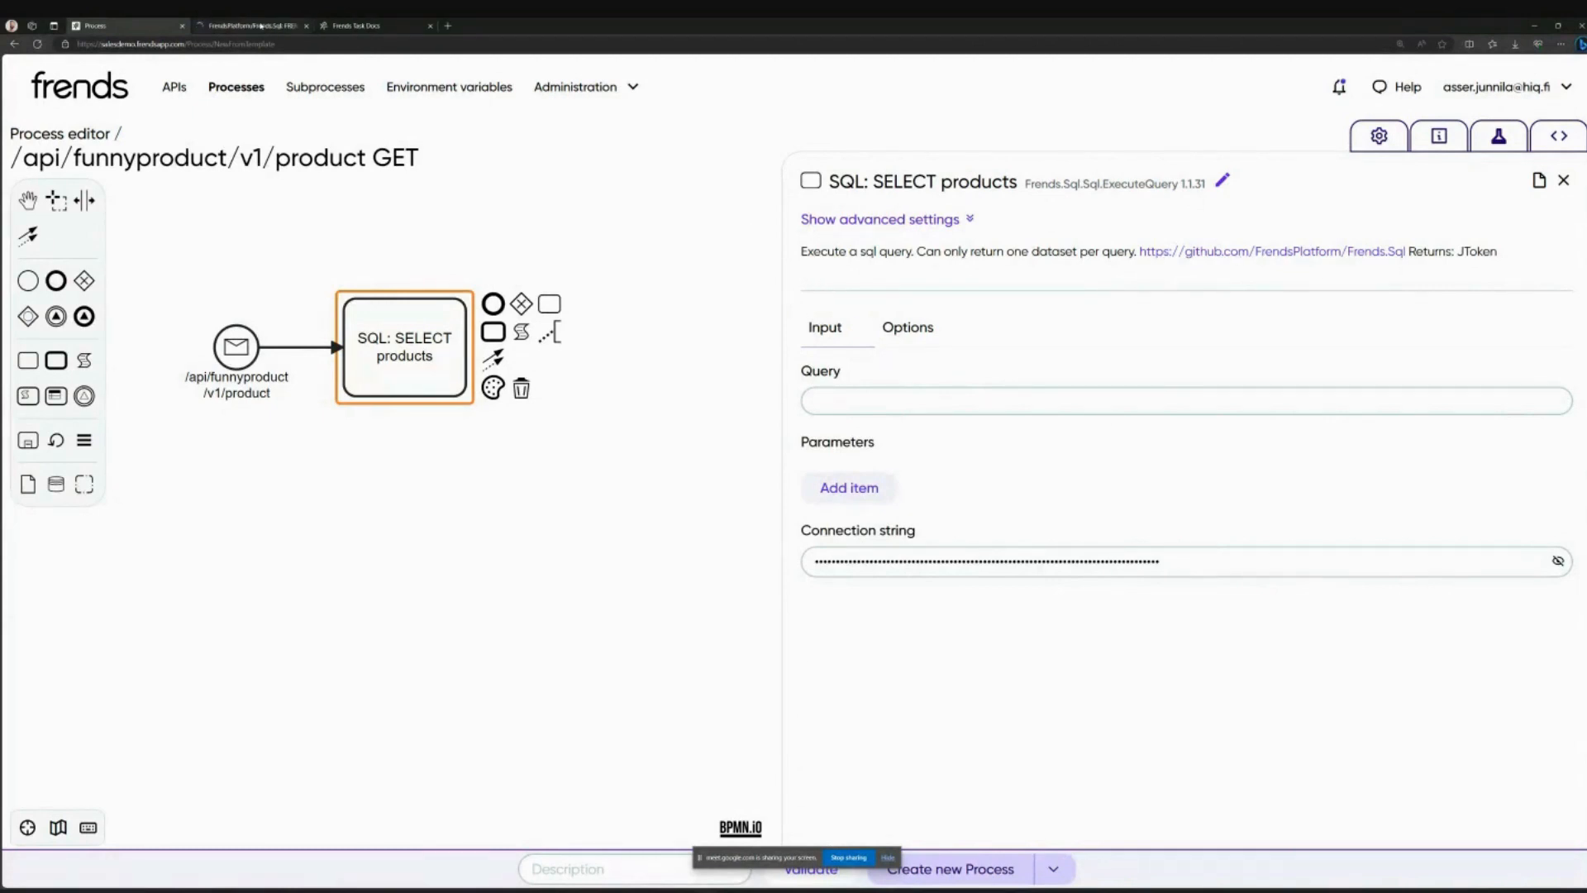
pyautogui.click(259, 25)
pyautogui.hotkey('ctrl', '+')
pyautogui.hotkey('ctrl', '+')
pyautogui.hotkey('ctrl', '+')
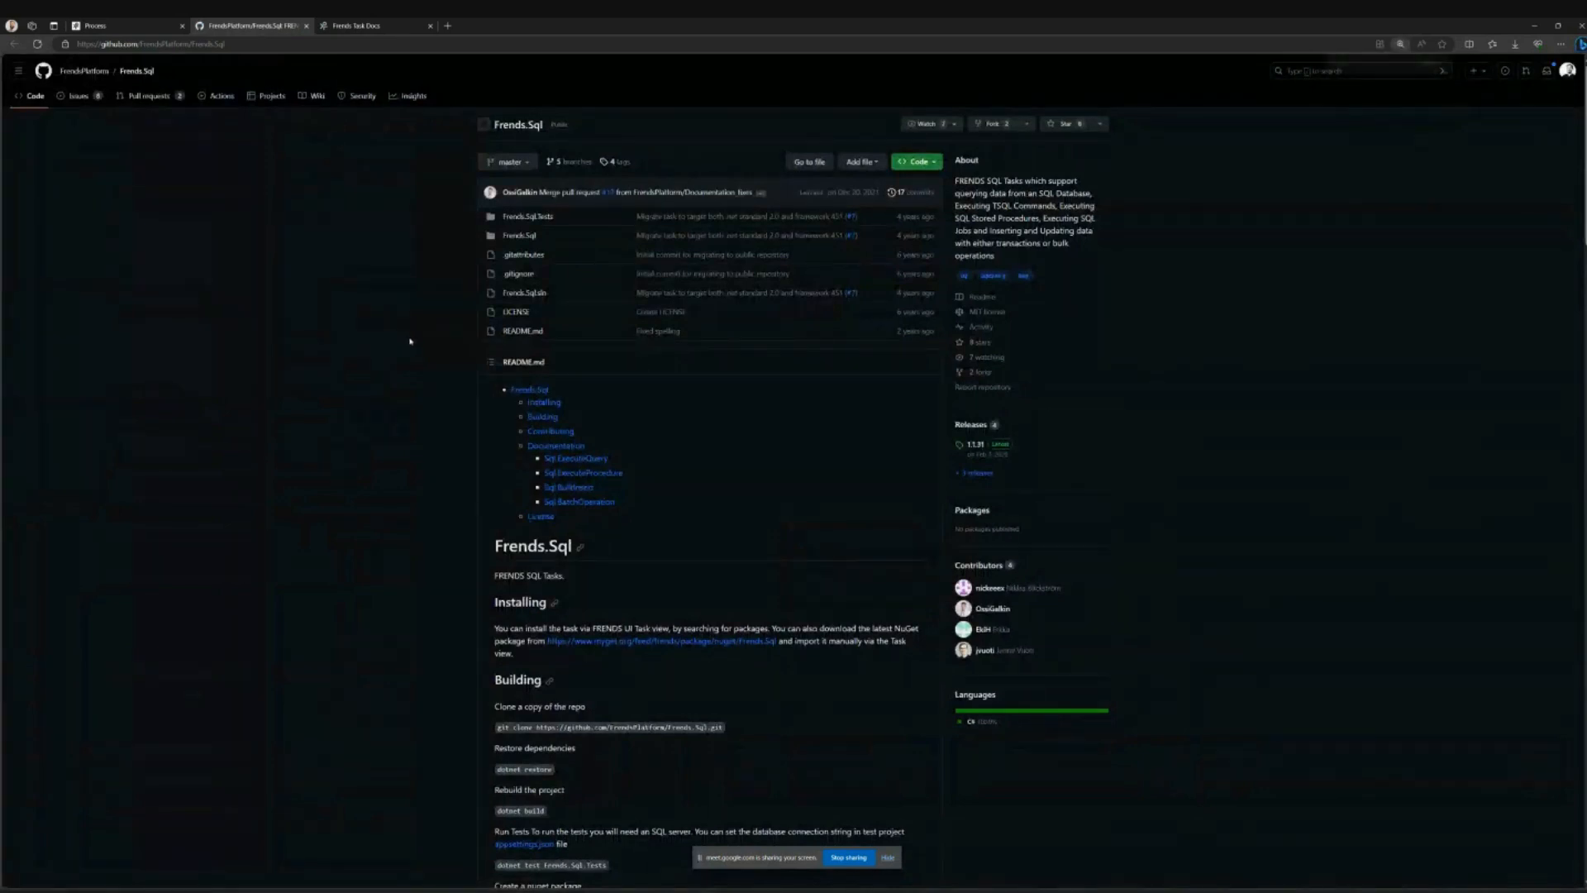
pyautogui.hotkey('ctrl', '+')
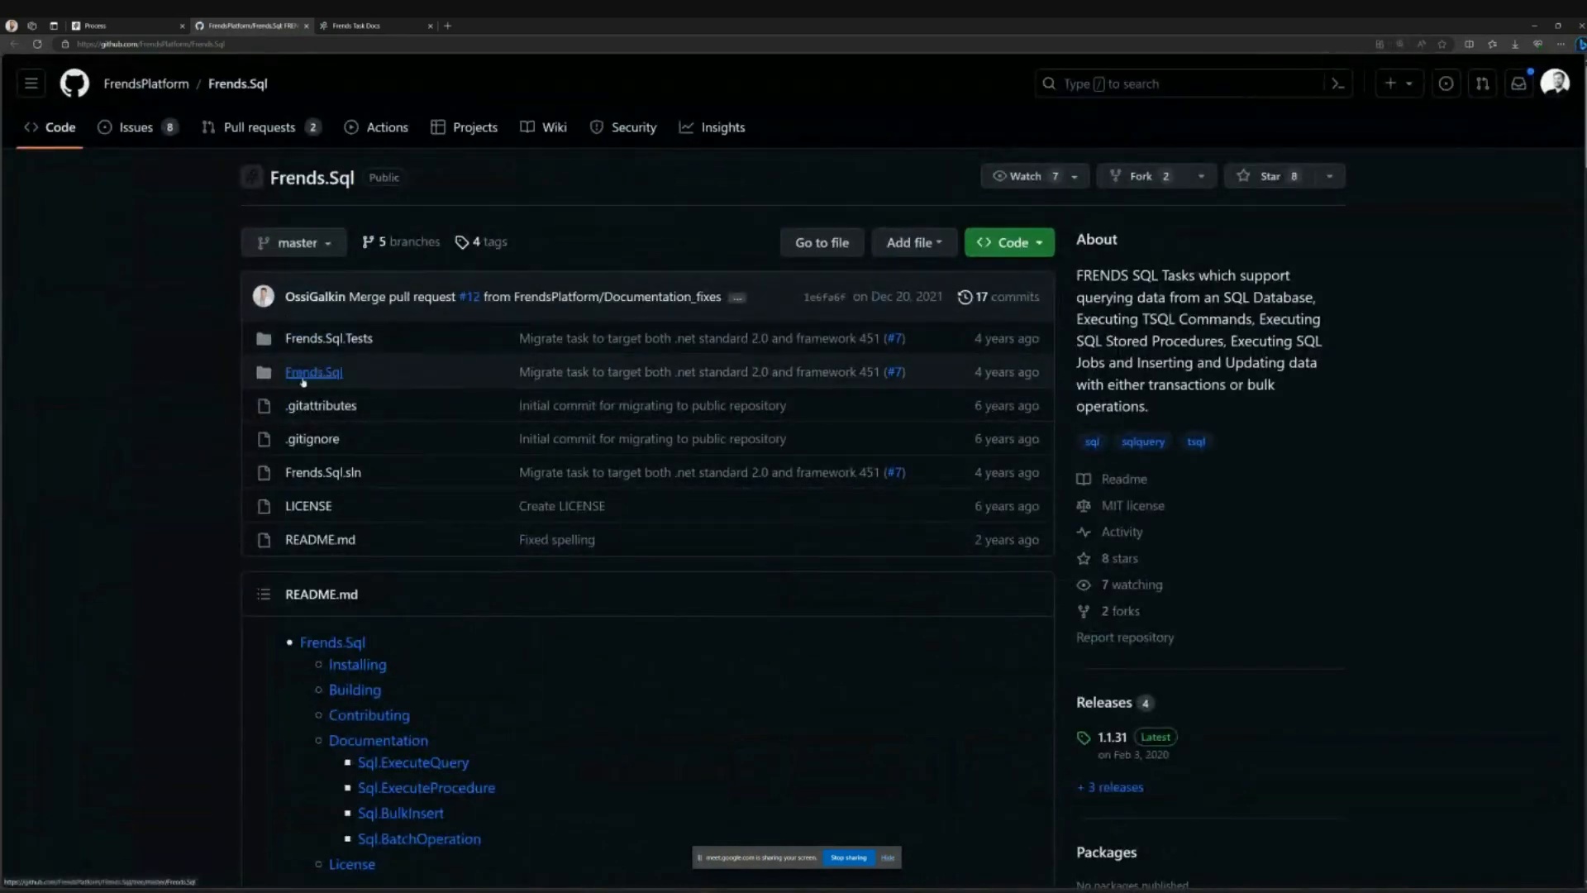
# Step: Open Sql.cs in the repository's Frends.Sql folder and search the source code for "execut"
pyautogui.click(313, 377)
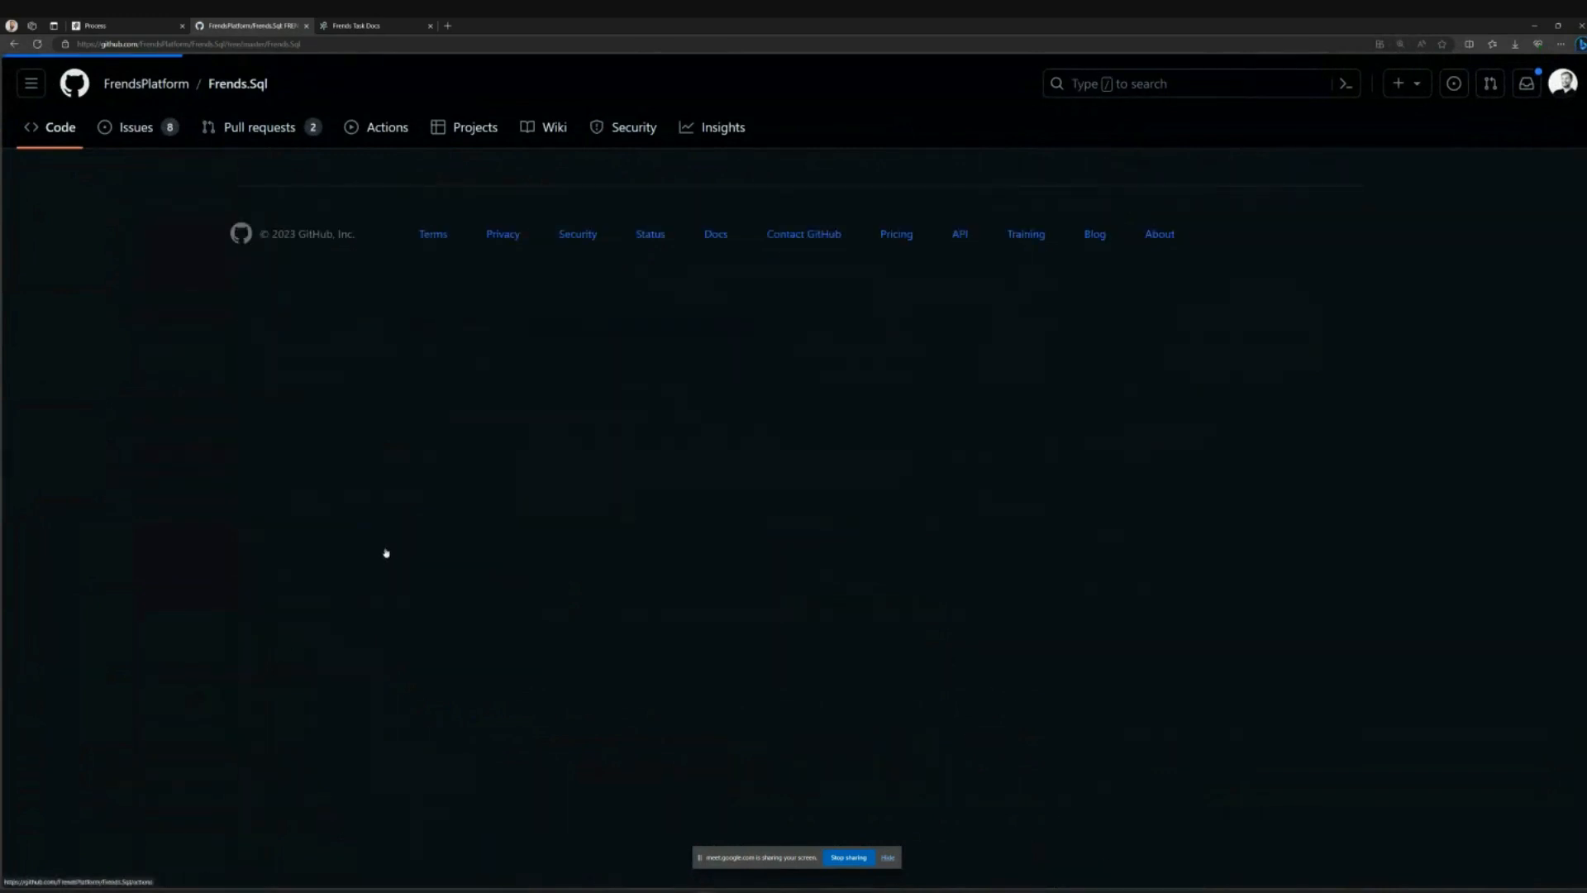
pyautogui.click(360, 467)
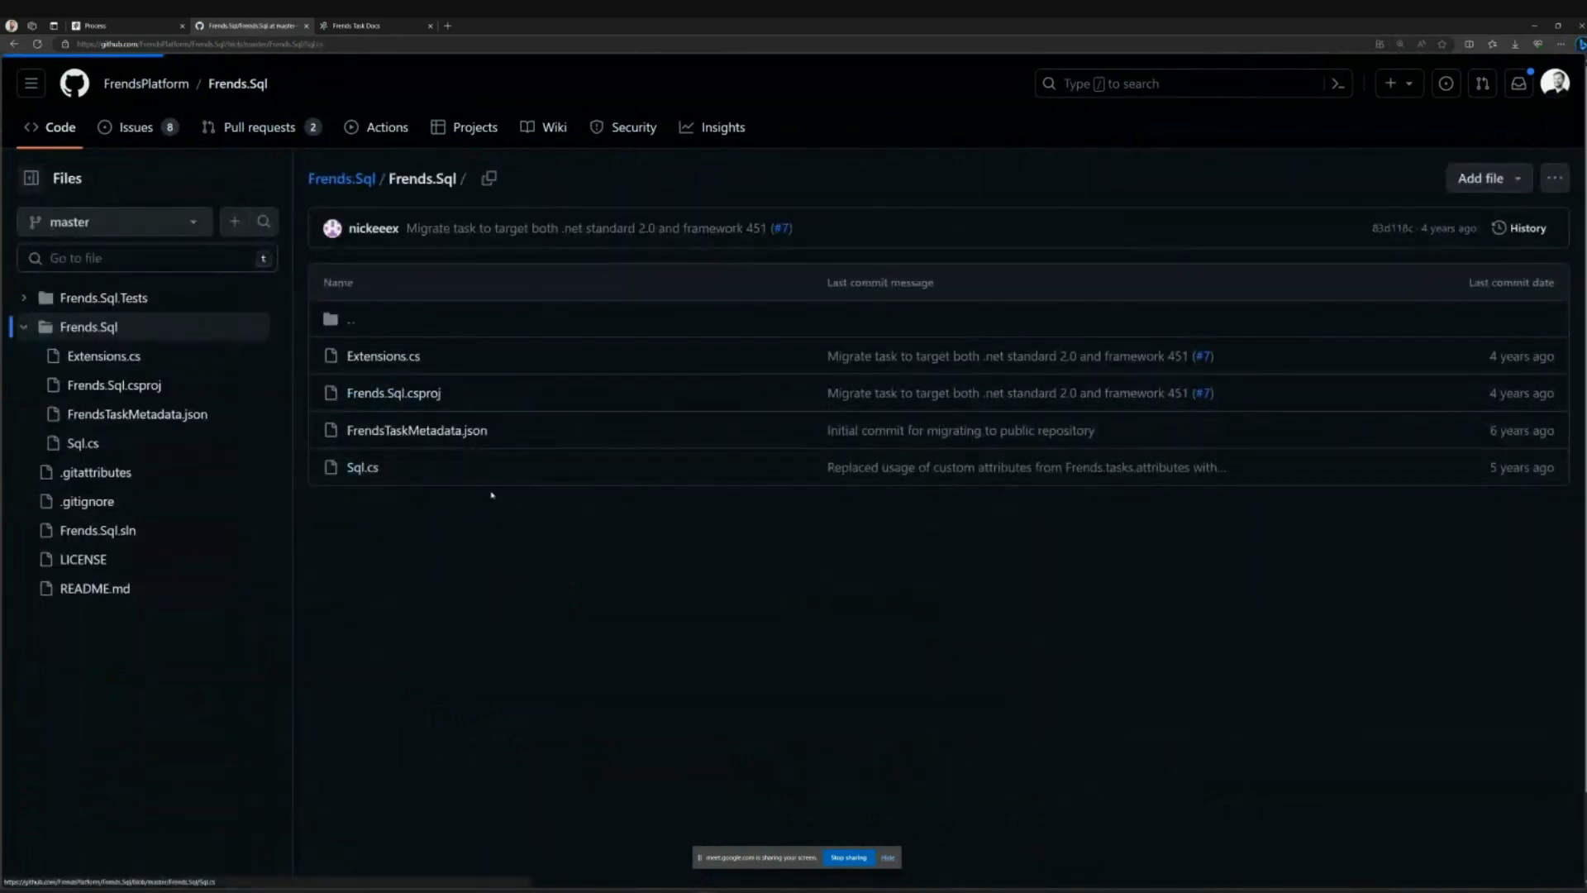
pyautogui.hotkey('ctrl', 'f')
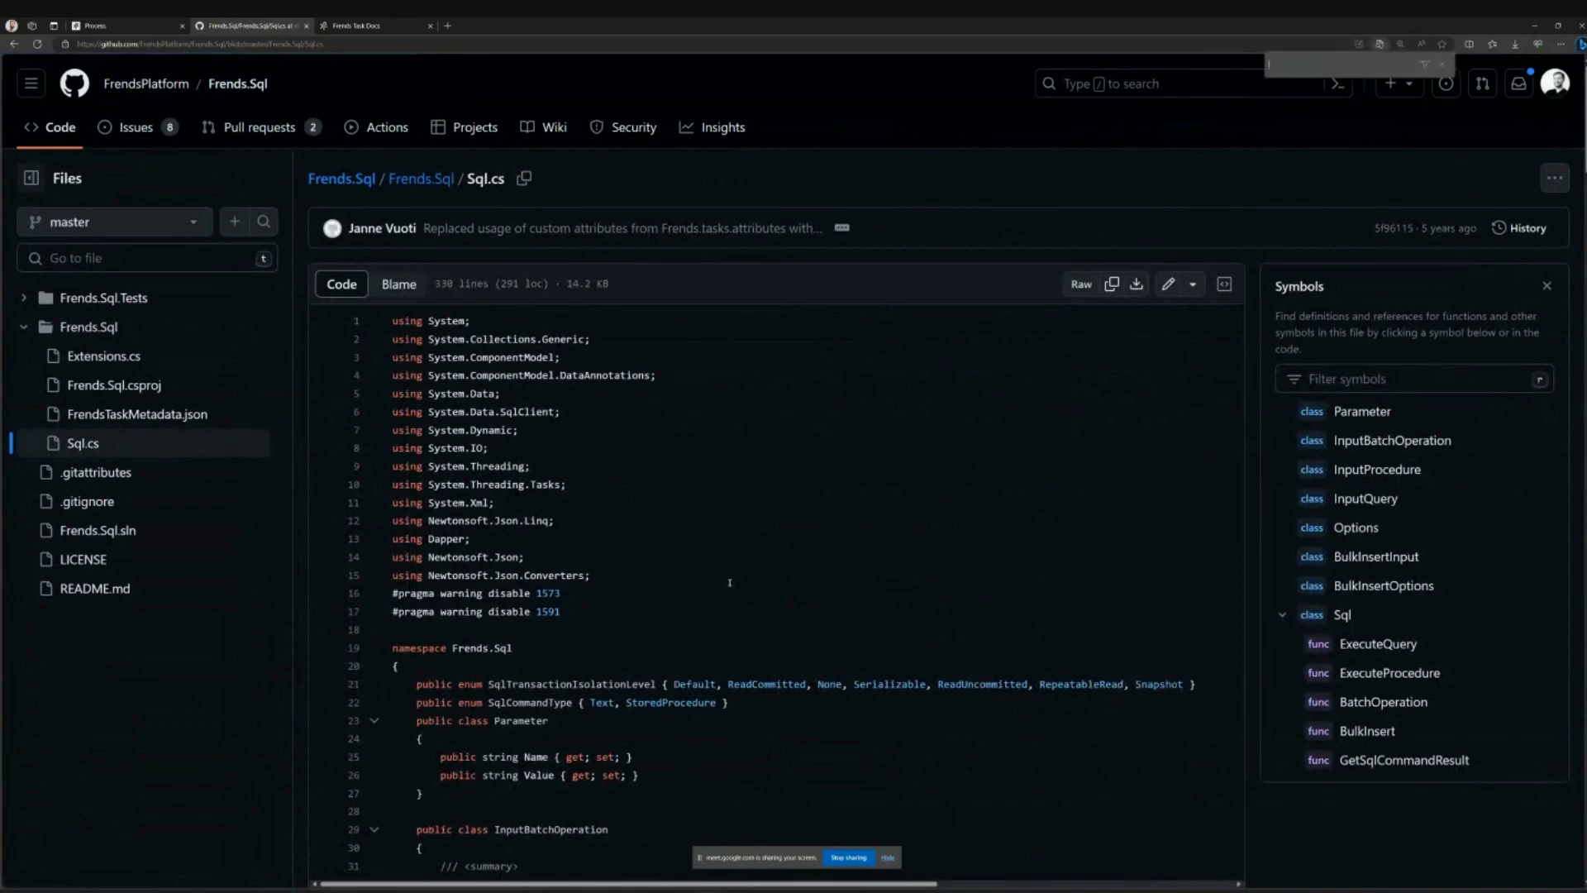
pyautogui.write('execut')
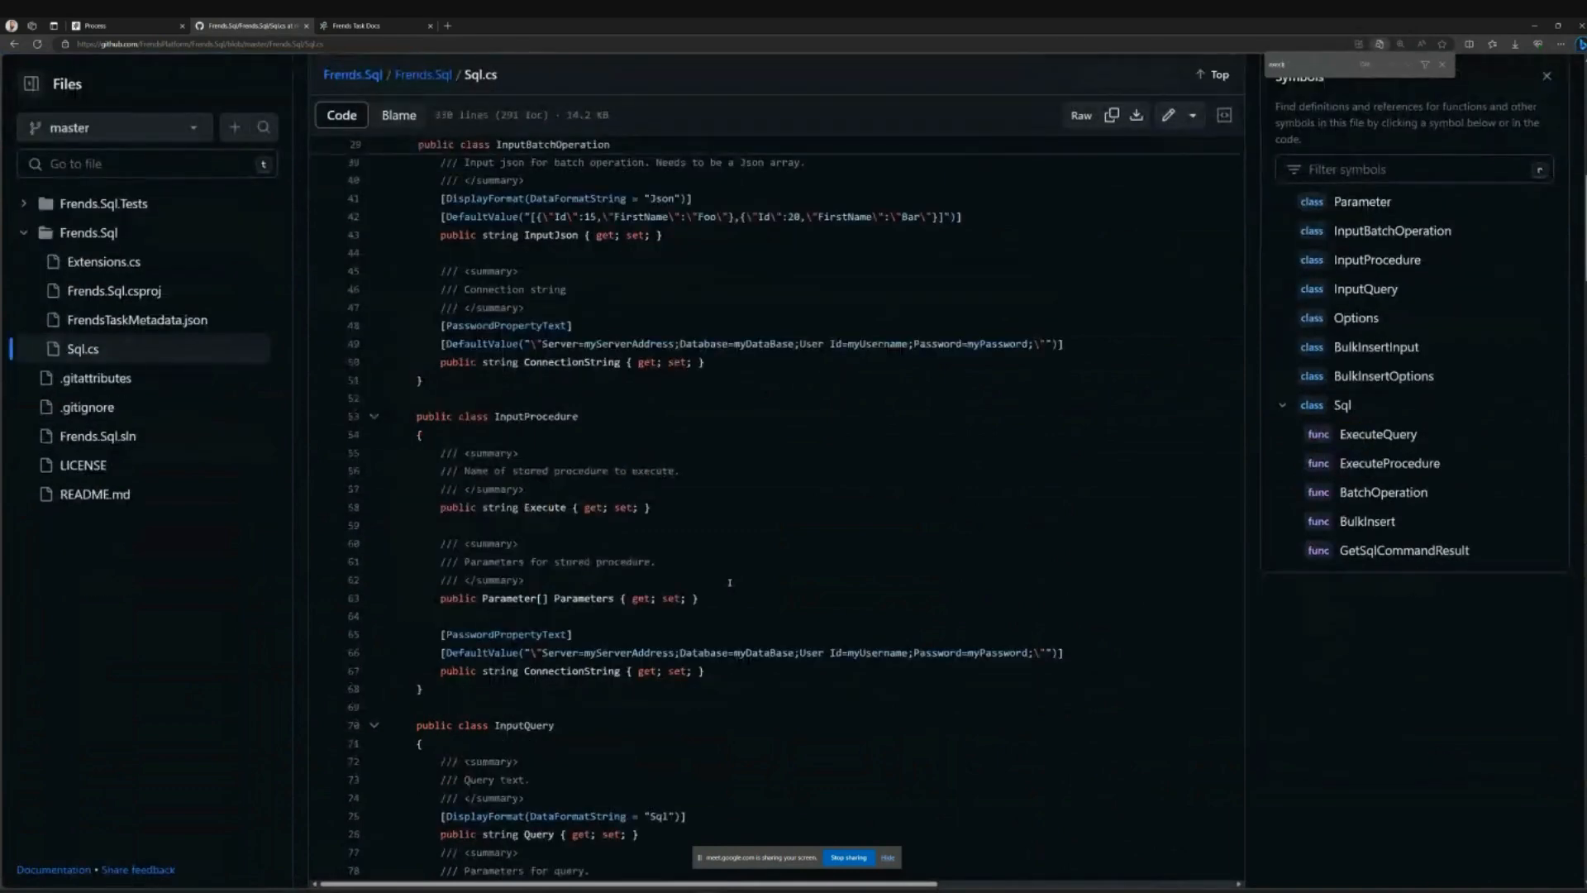
# Step: Complete the source search as "execute", jump to the ExecuteQuery function's definition, and examine its signature and body
pyautogui.write('e')
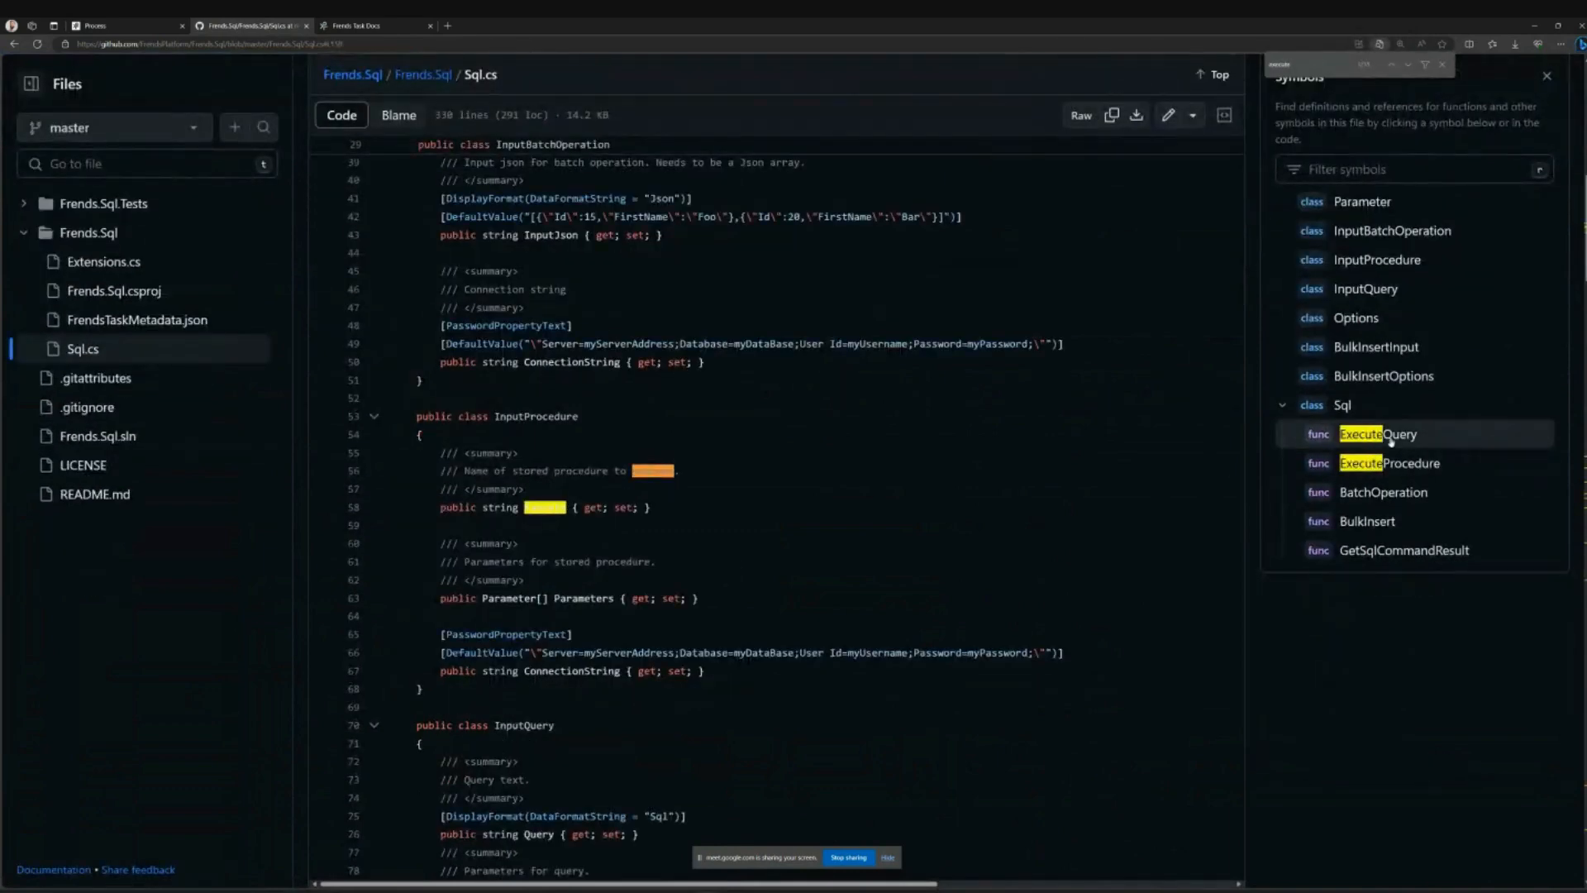
pyautogui.click(1388, 436)
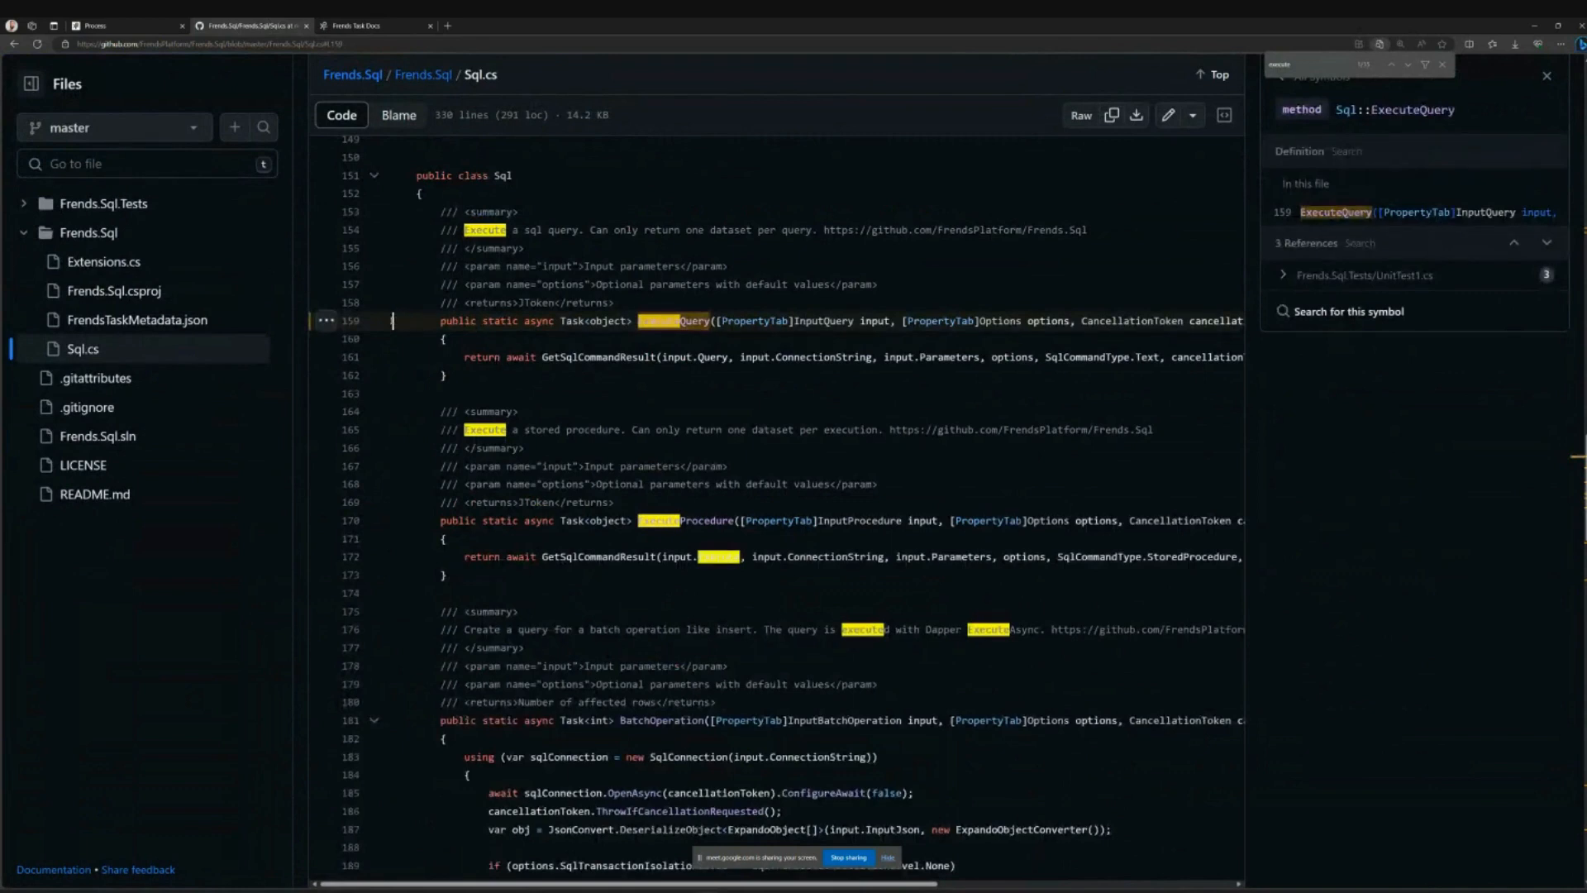
pyautogui.moveTo(394, 320); pyautogui.dragTo(462, 373)
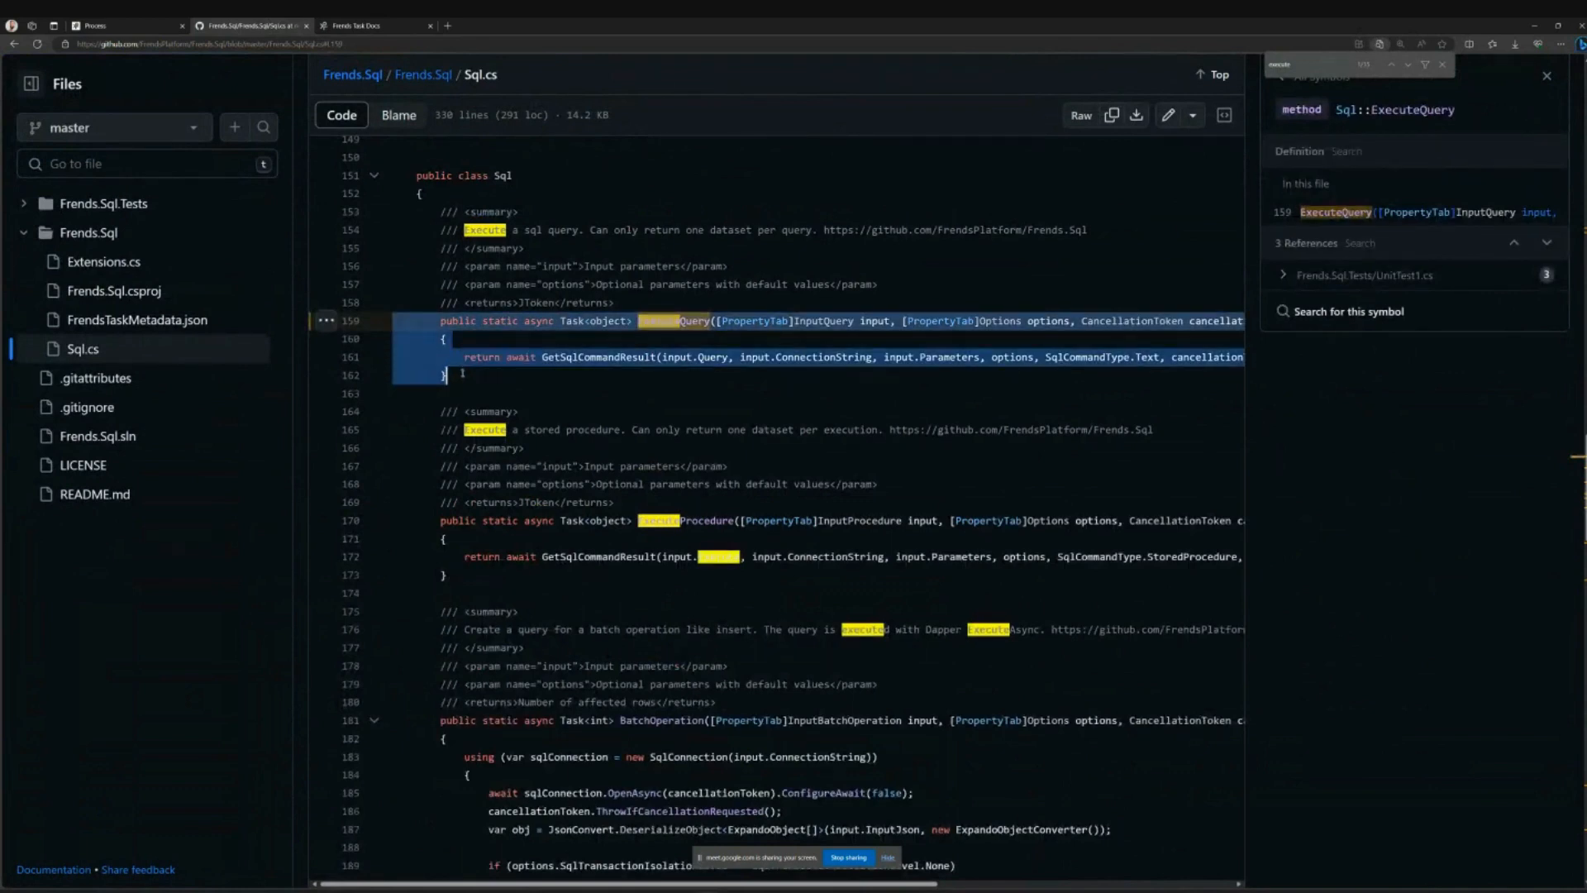
pyautogui.click(579, 321)
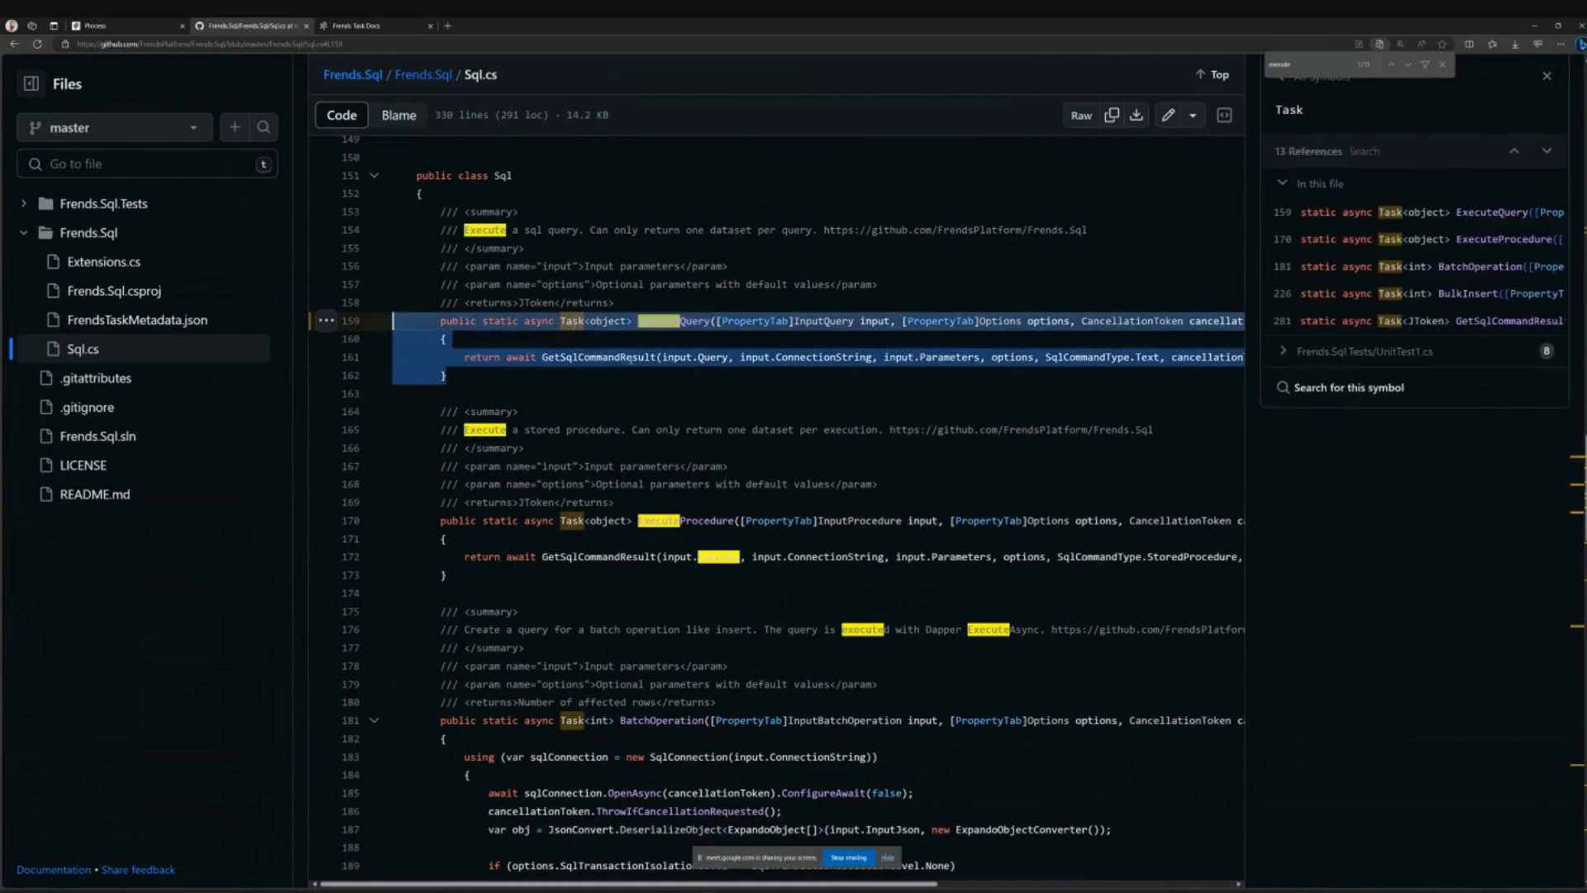
pyautogui.click(622, 373)
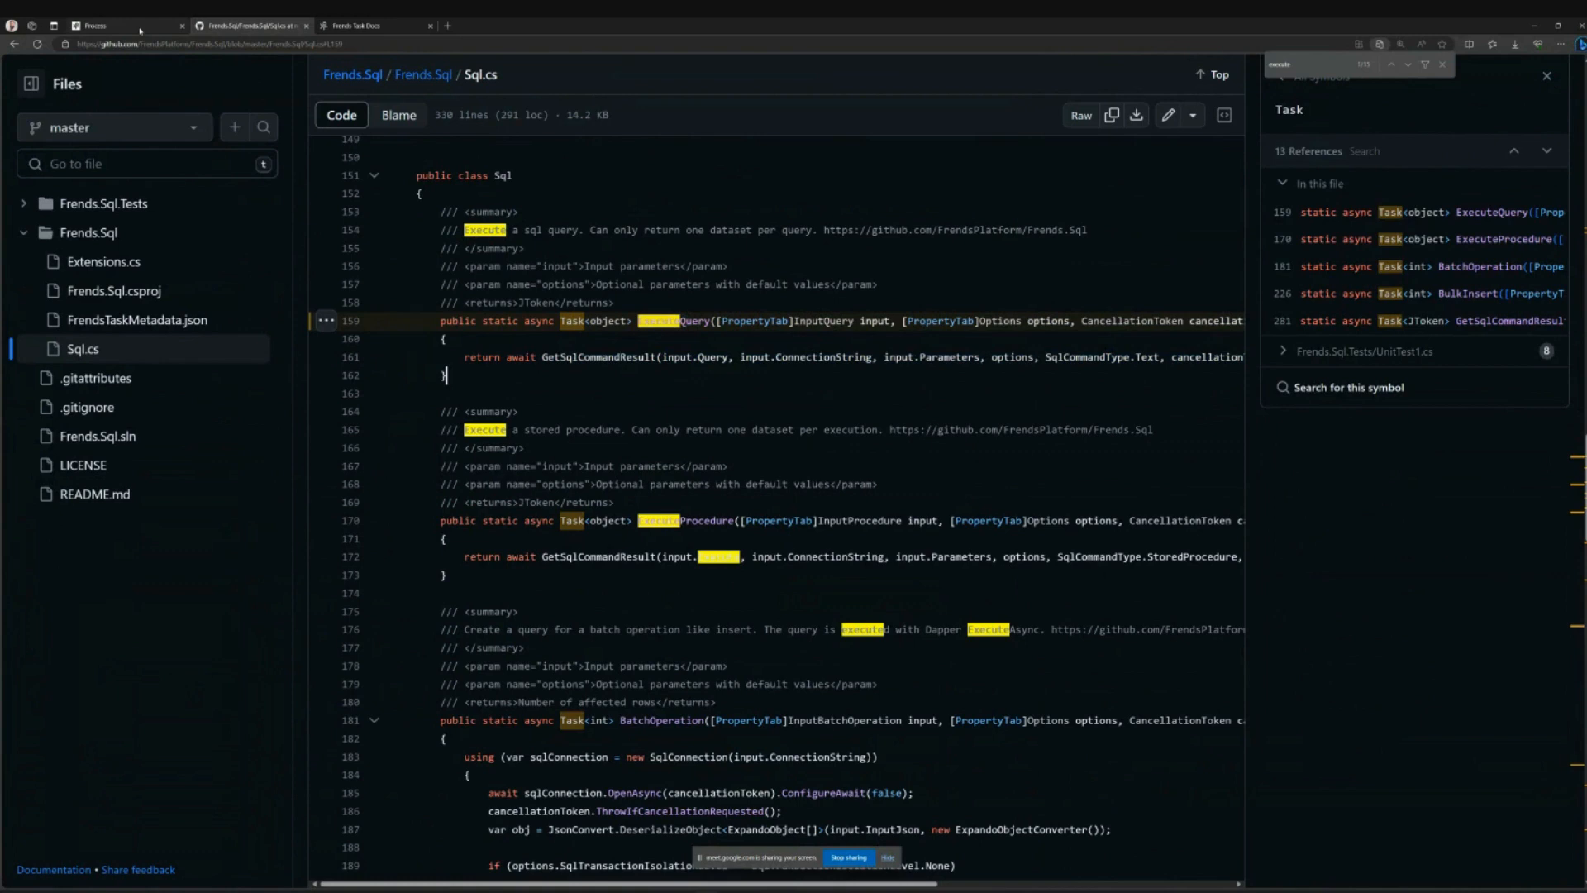
# Step: Return to the Frends process editor, narrow the SQL task's settings area, and enter the query "SELECT TOP 10 * FROM SalesLt.Product"
pyautogui.moveTo(139, 29)
pyautogui.click(145, 26)
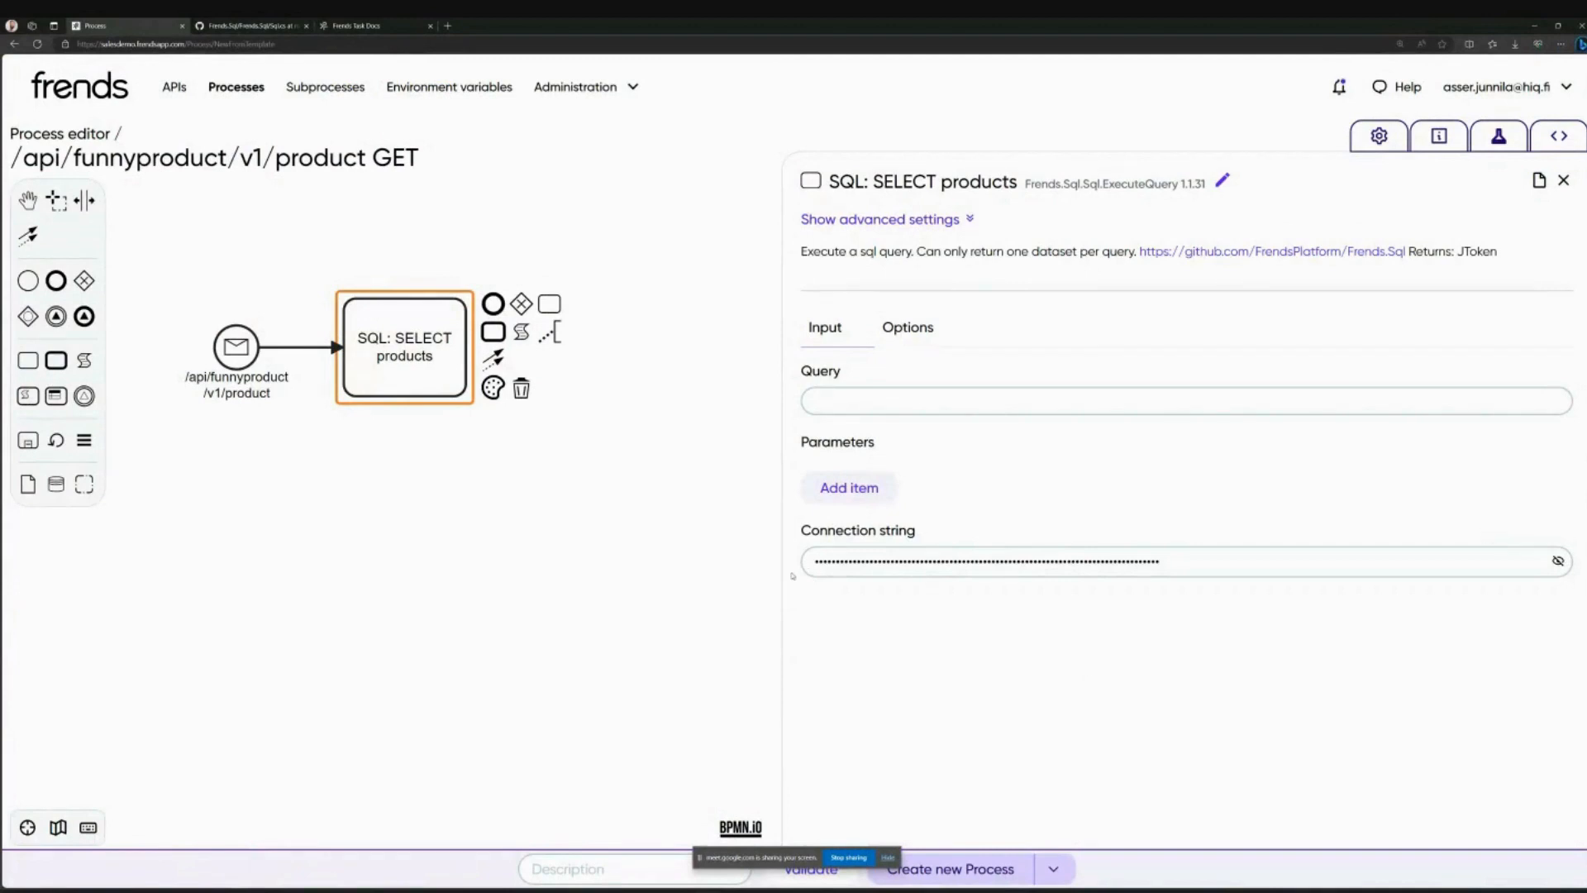
pyautogui.moveTo(782, 564); pyautogui.dragTo(837, 564)
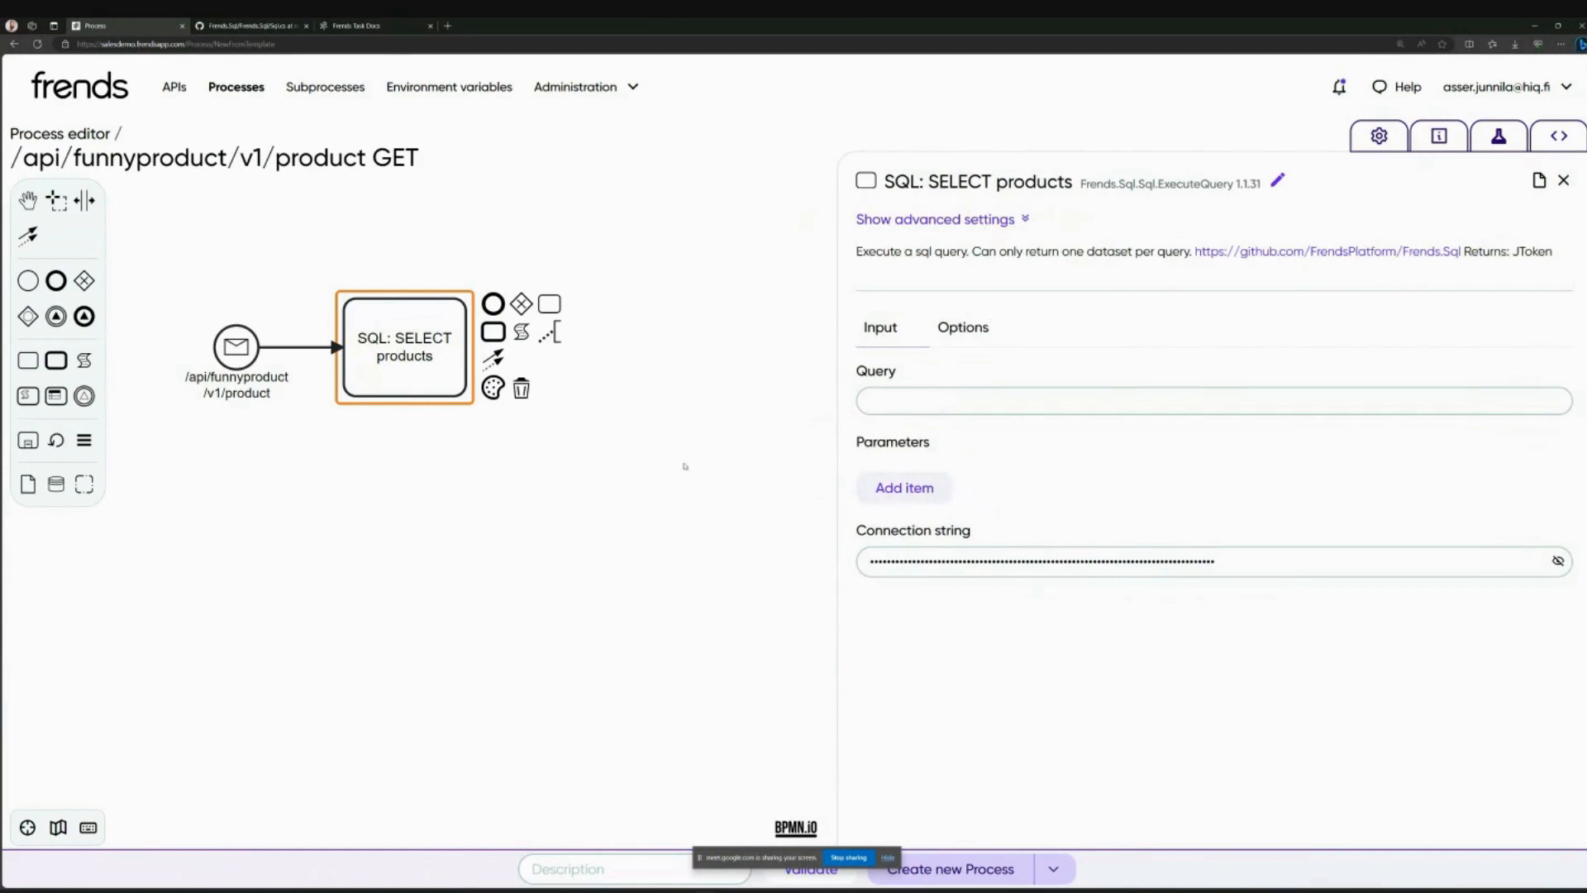
pyautogui.click(995, 399)
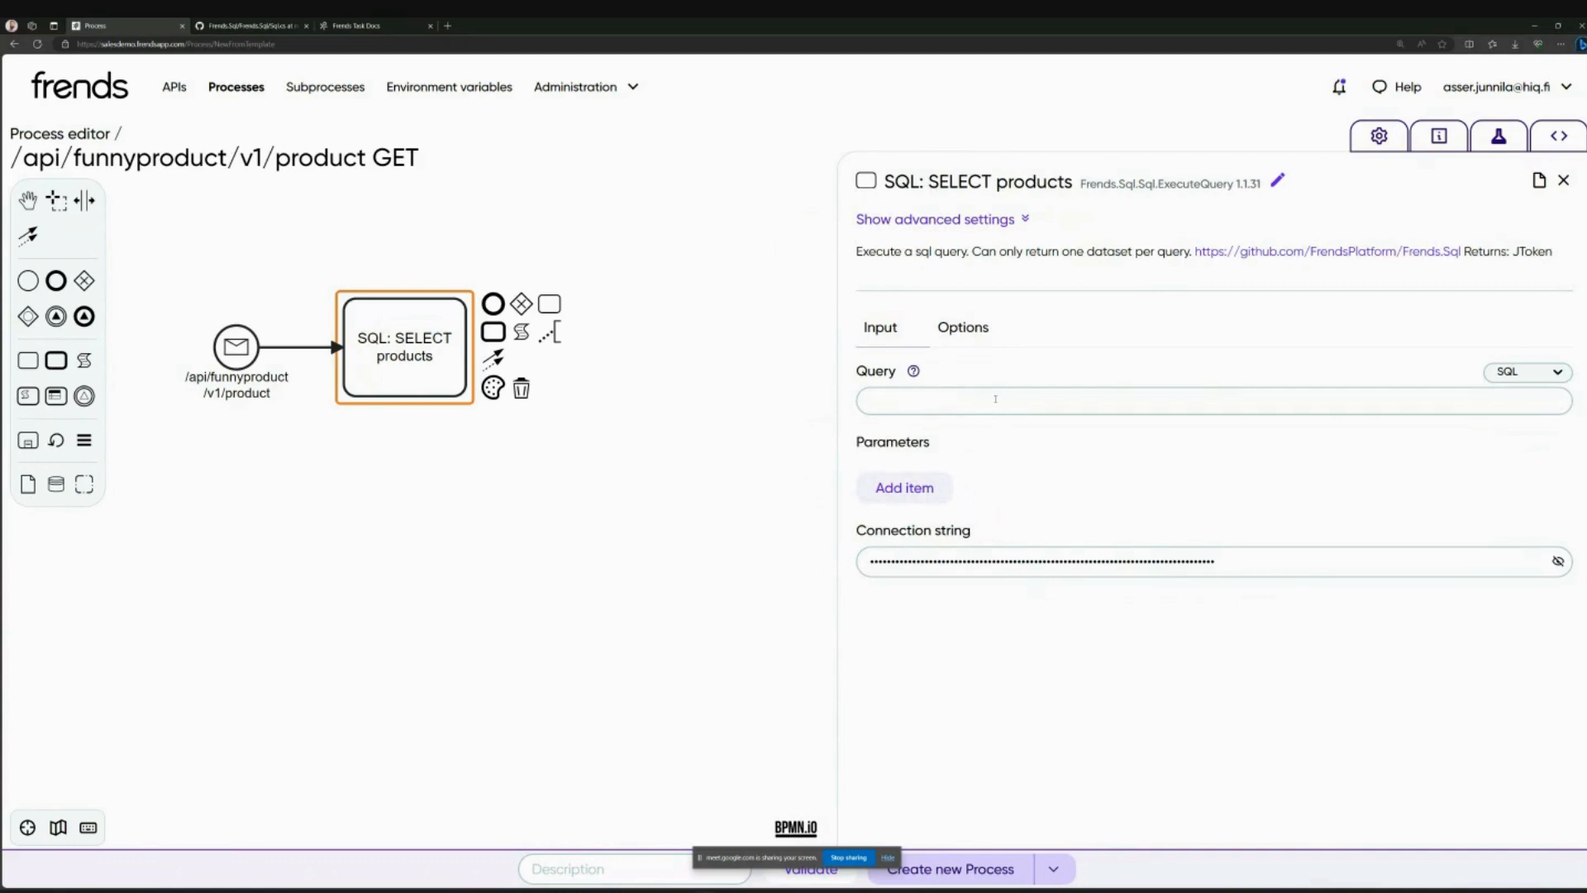
pyautogui.write('SELECT TOP 10 * FROM SalesLt.Product')
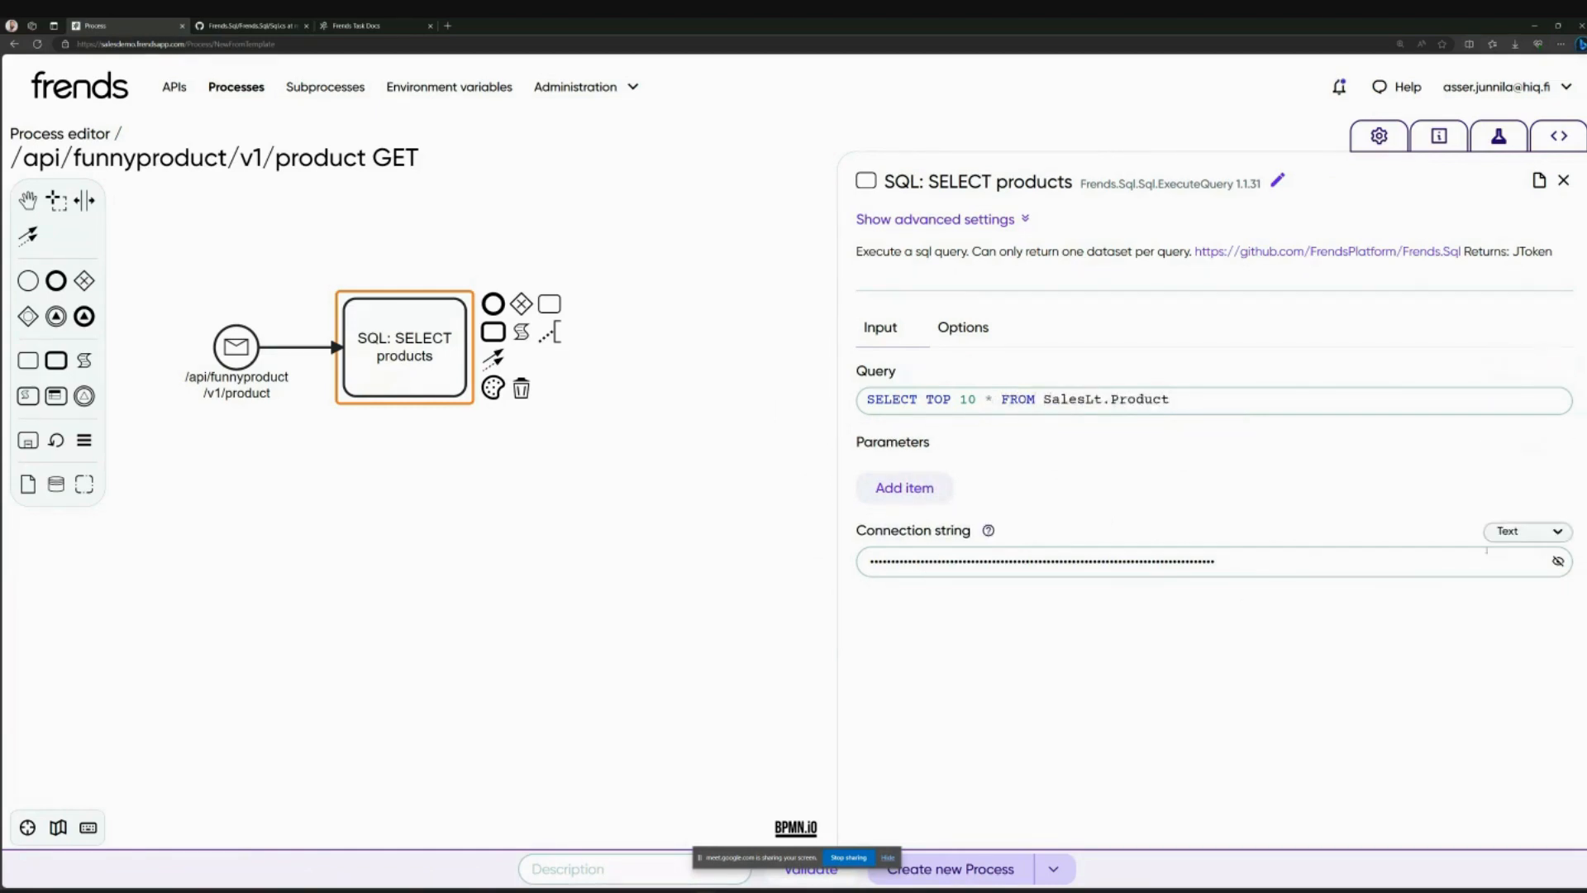
# Step: Replace the SQL task's default connection string with the environment variable reference {{#env.AdventureWorks.ConnectionString}}
pyautogui.click(1558, 561)
pyautogui.doubleClick(1103, 575)
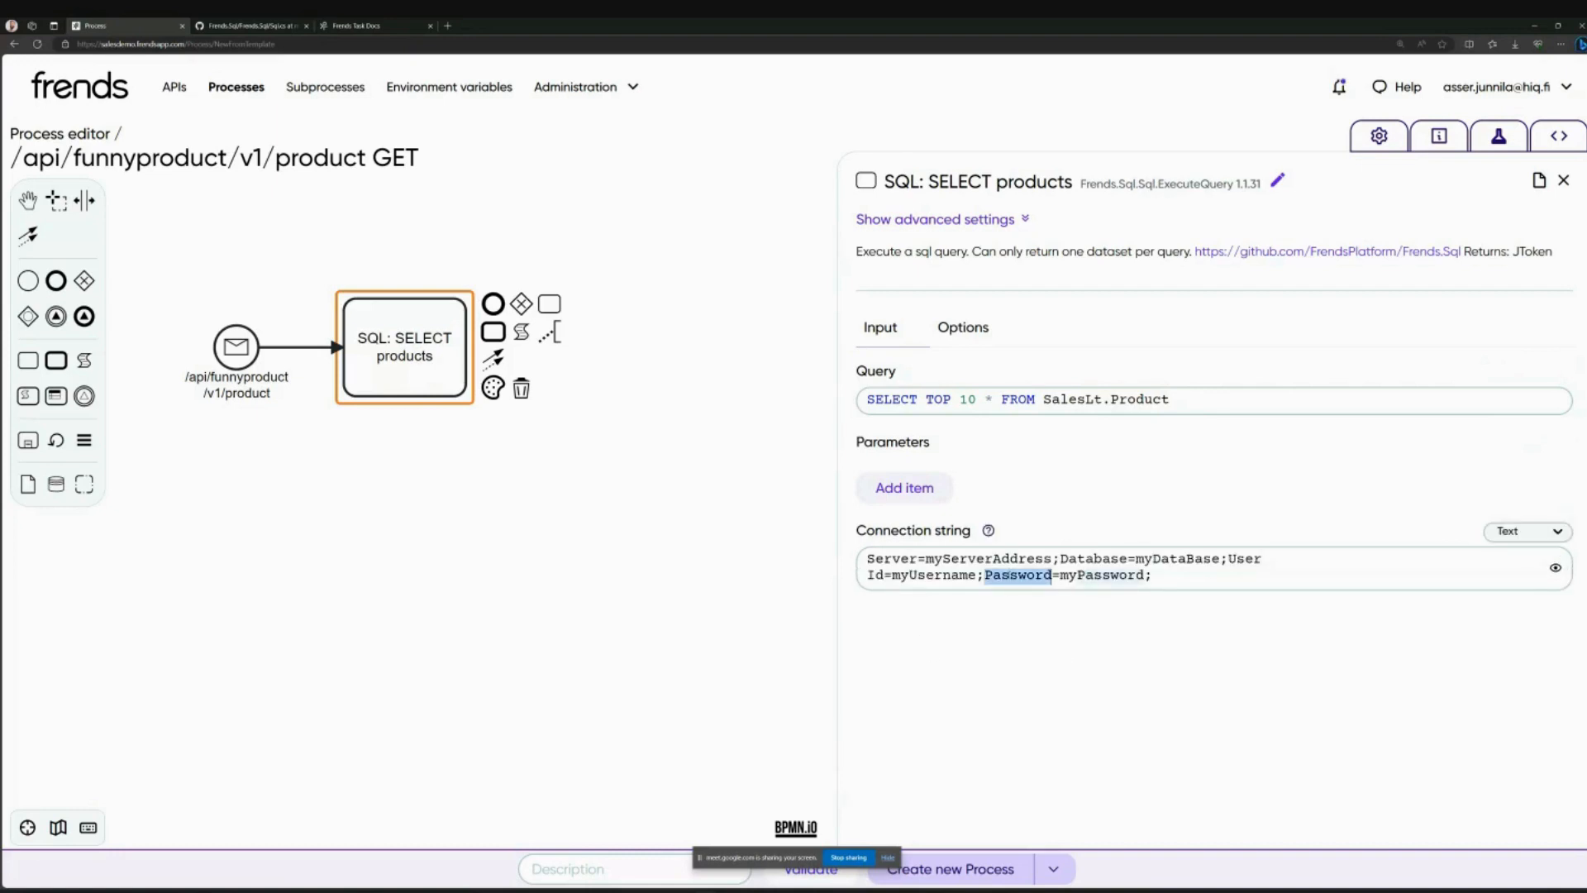
pyautogui.hotkey('ctrl', 'a')
pyautogui.press('BackSpace')
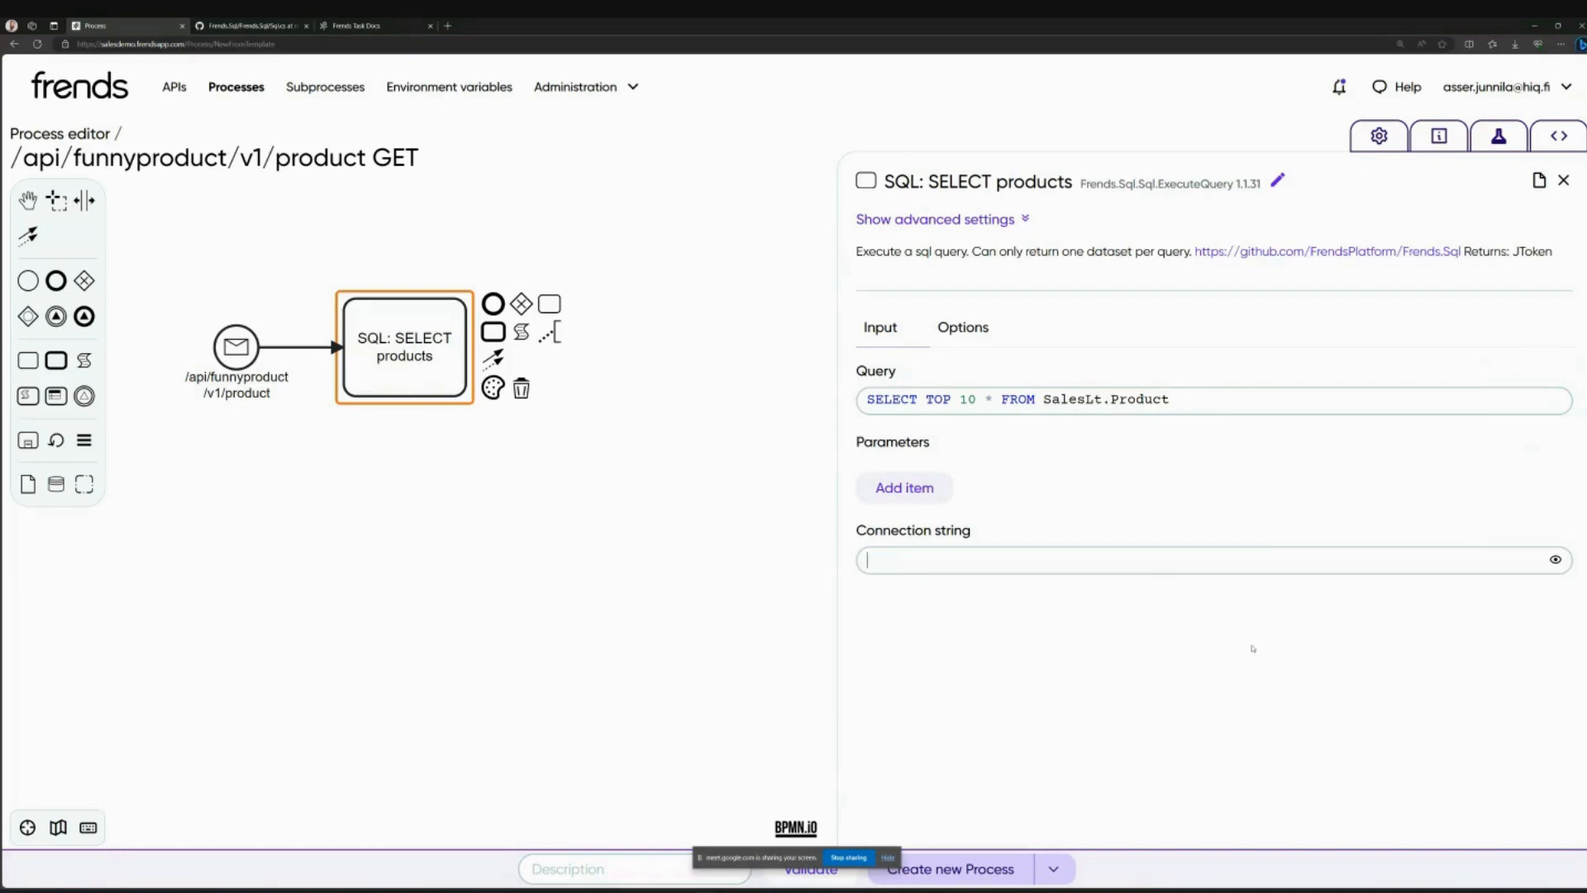
pyautogui.write('{{')
pyautogui.write('#')
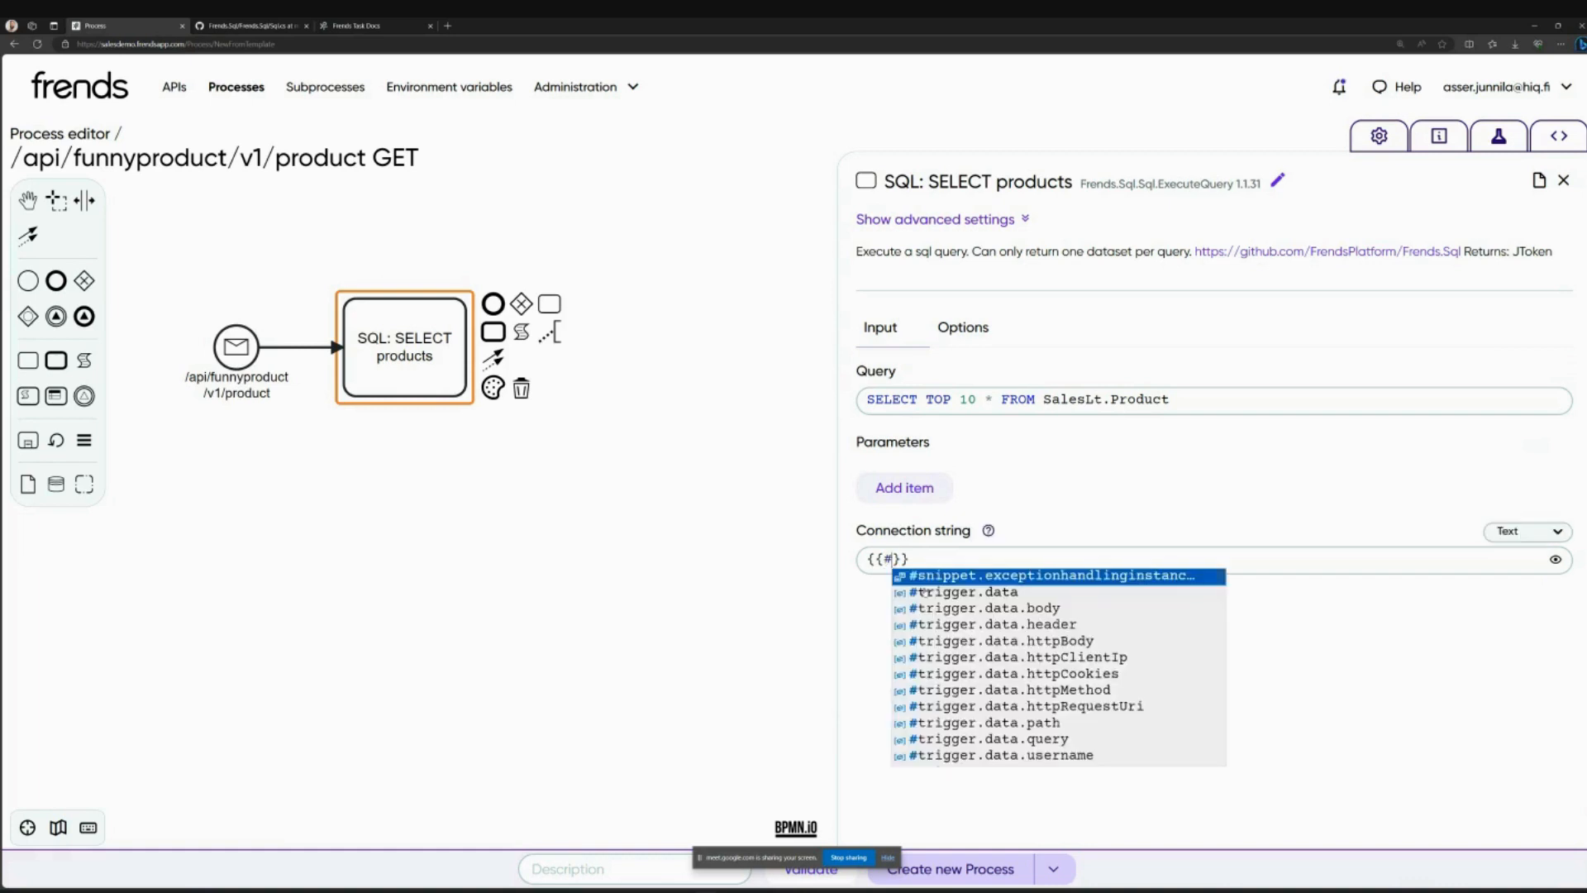
pyautogui.write('env.')
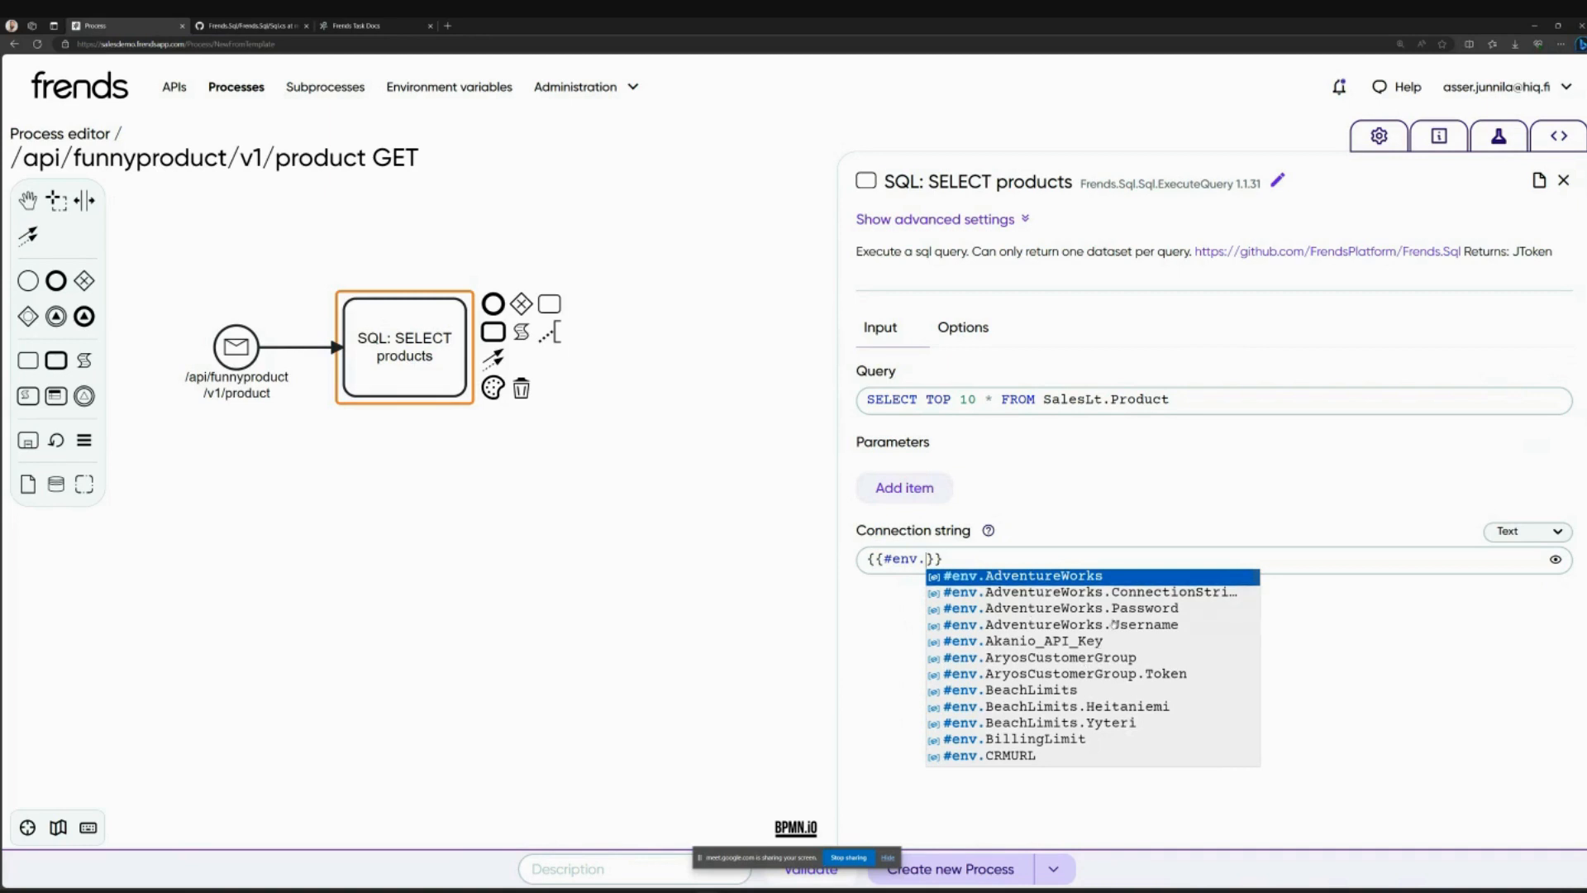
pyautogui.click(1118, 595)
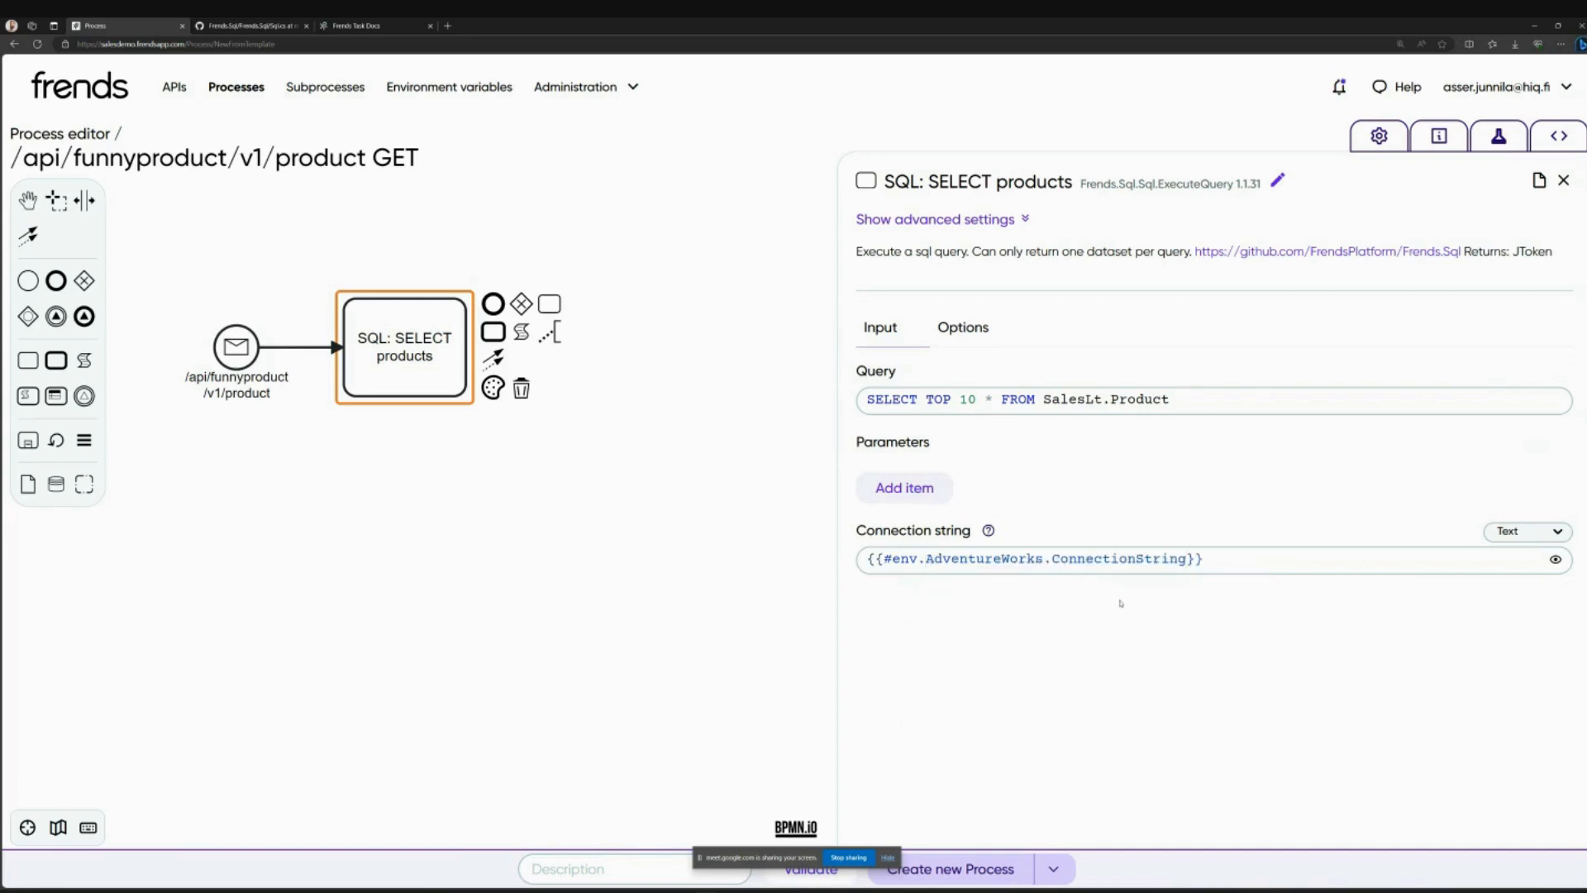
pyautogui.doubleClick(946, 558)
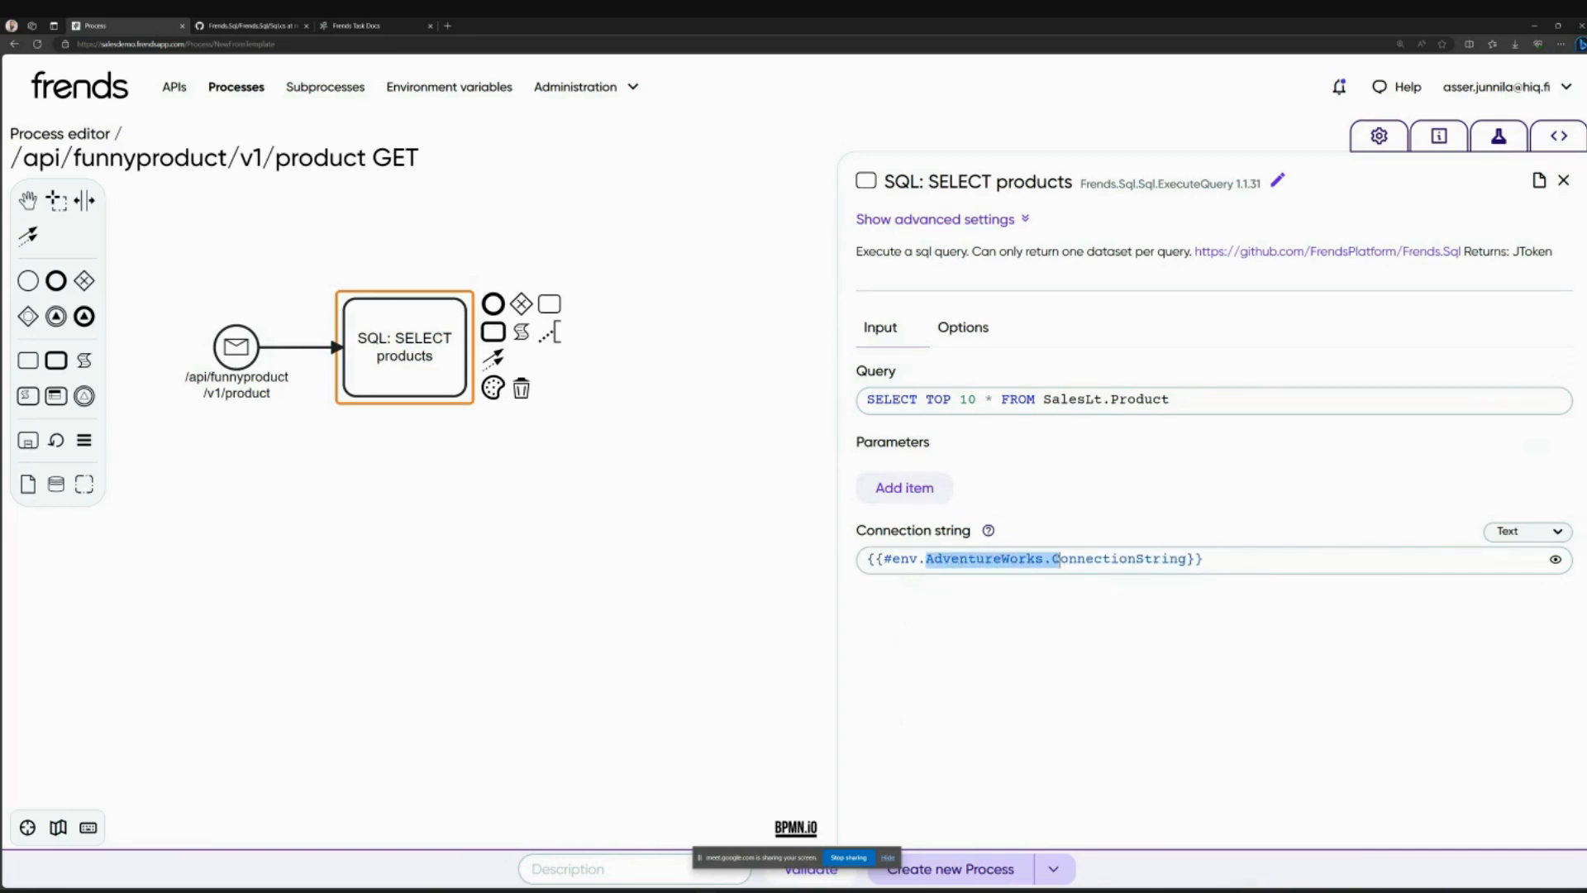
pyautogui.tripleClick(1136, 559)
pyautogui.click(1103, 625)
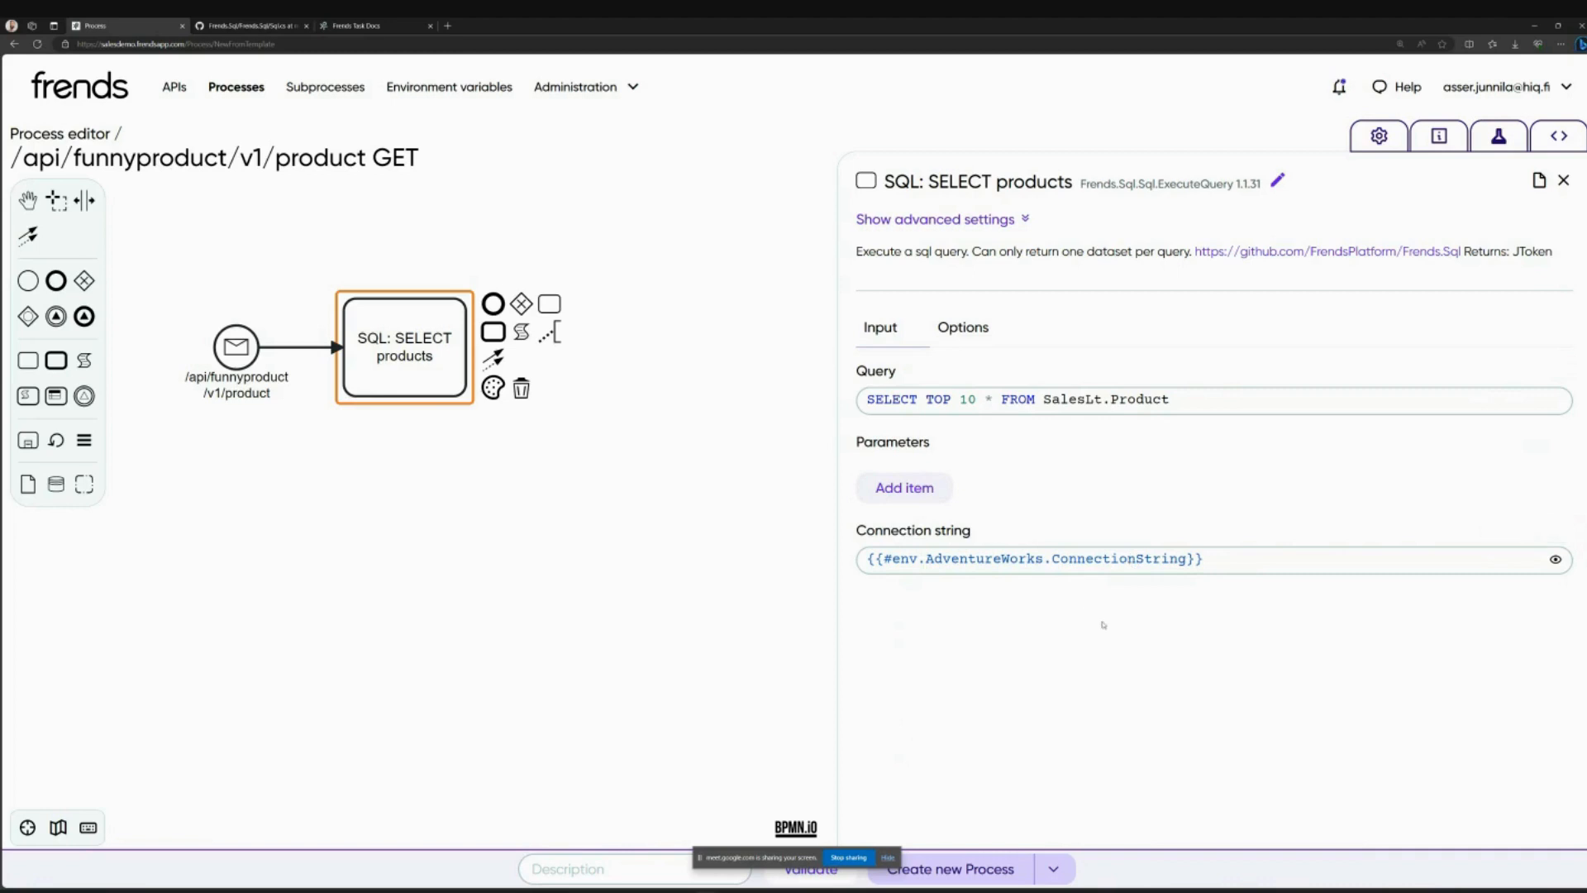
# Step: Open the environment variables in a separate tab and examine the AdventureWorks group's Development variables
pyautogui.click(412, 89)
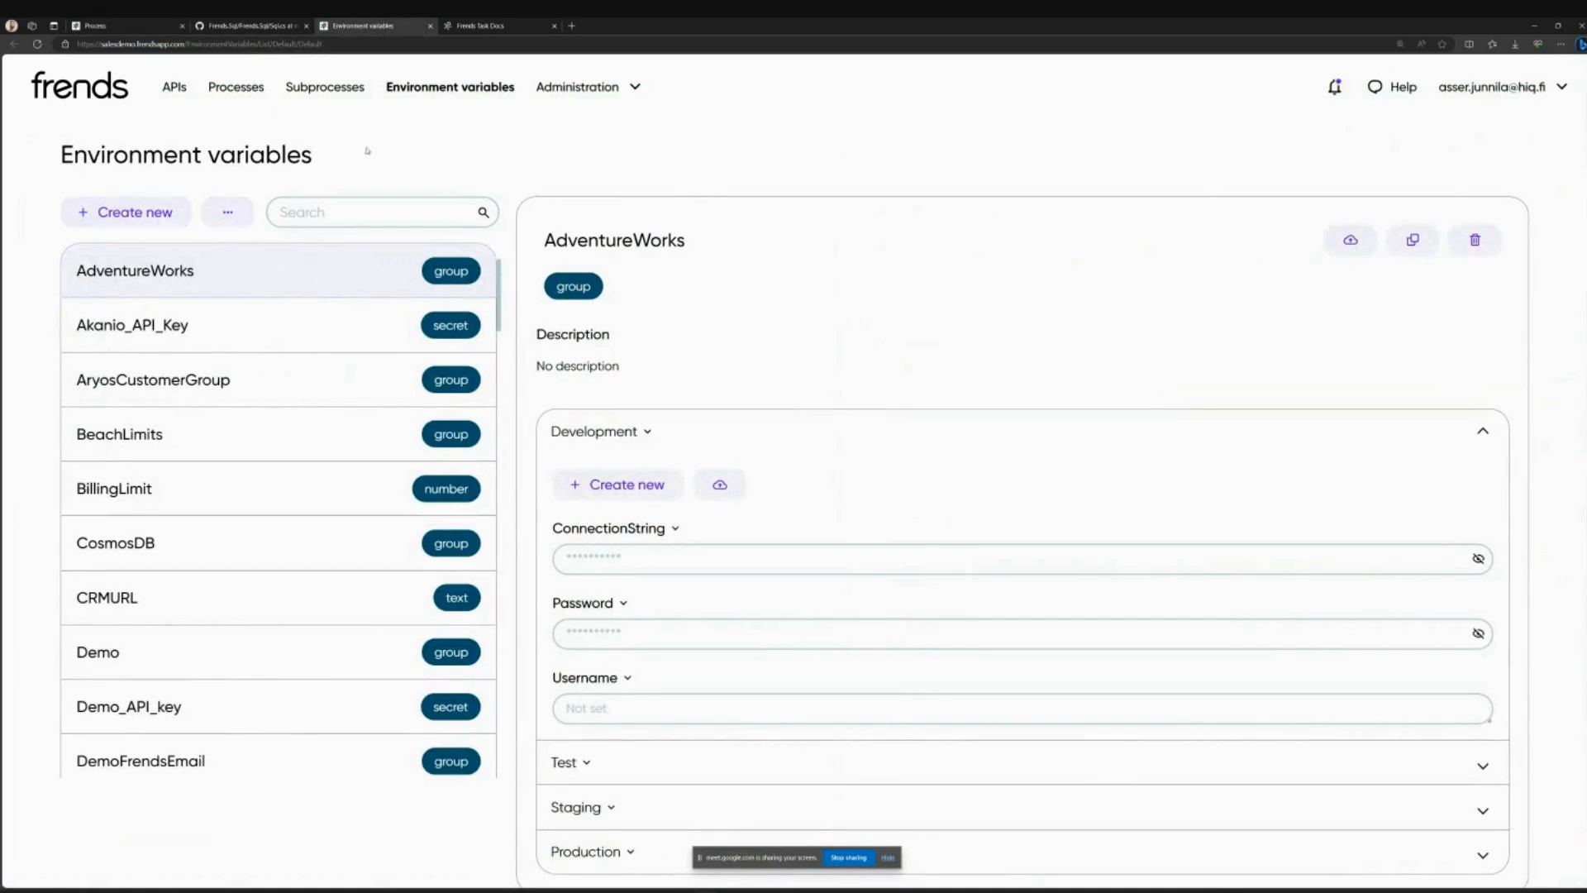
pyautogui.moveTo(543, 240); pyautogui.dragTo(772, 240)
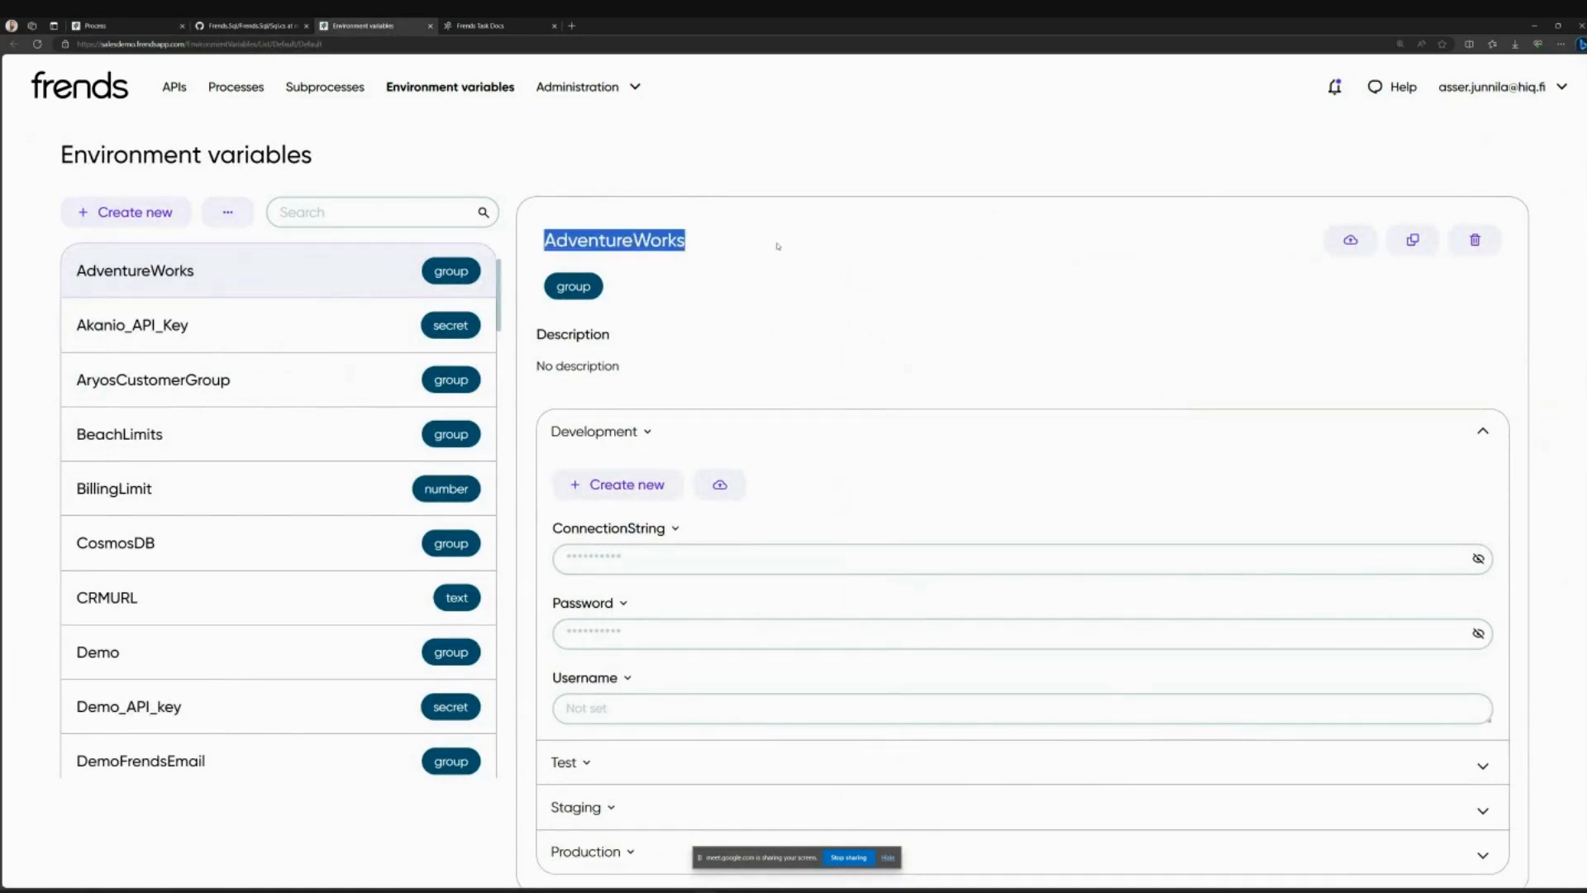
pyautogui.click(814, 228)
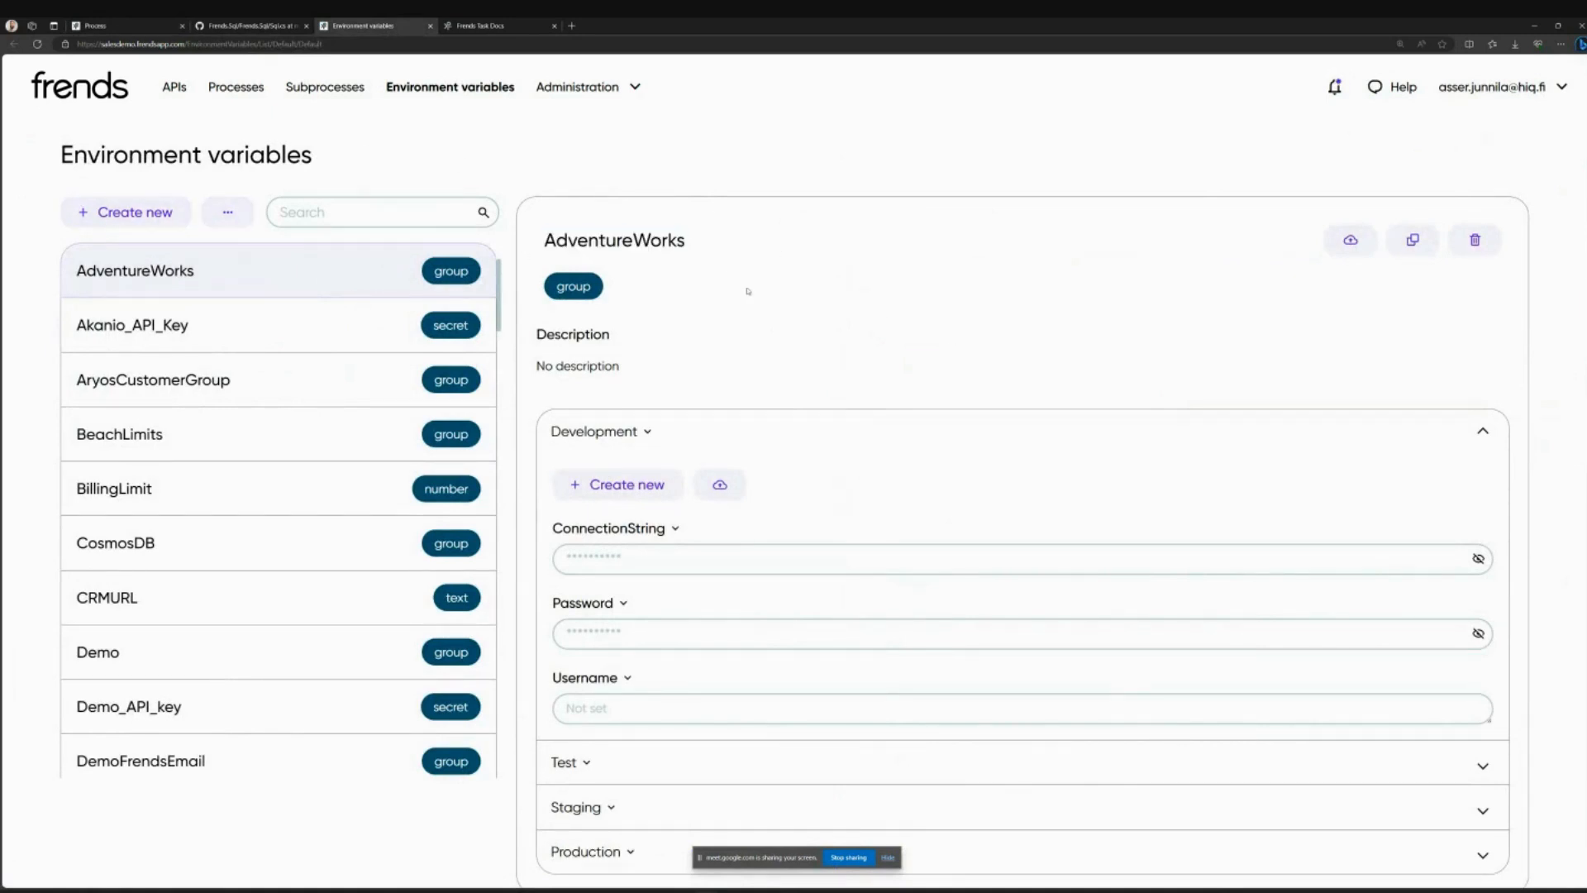
pyautogui.click(747, 428)
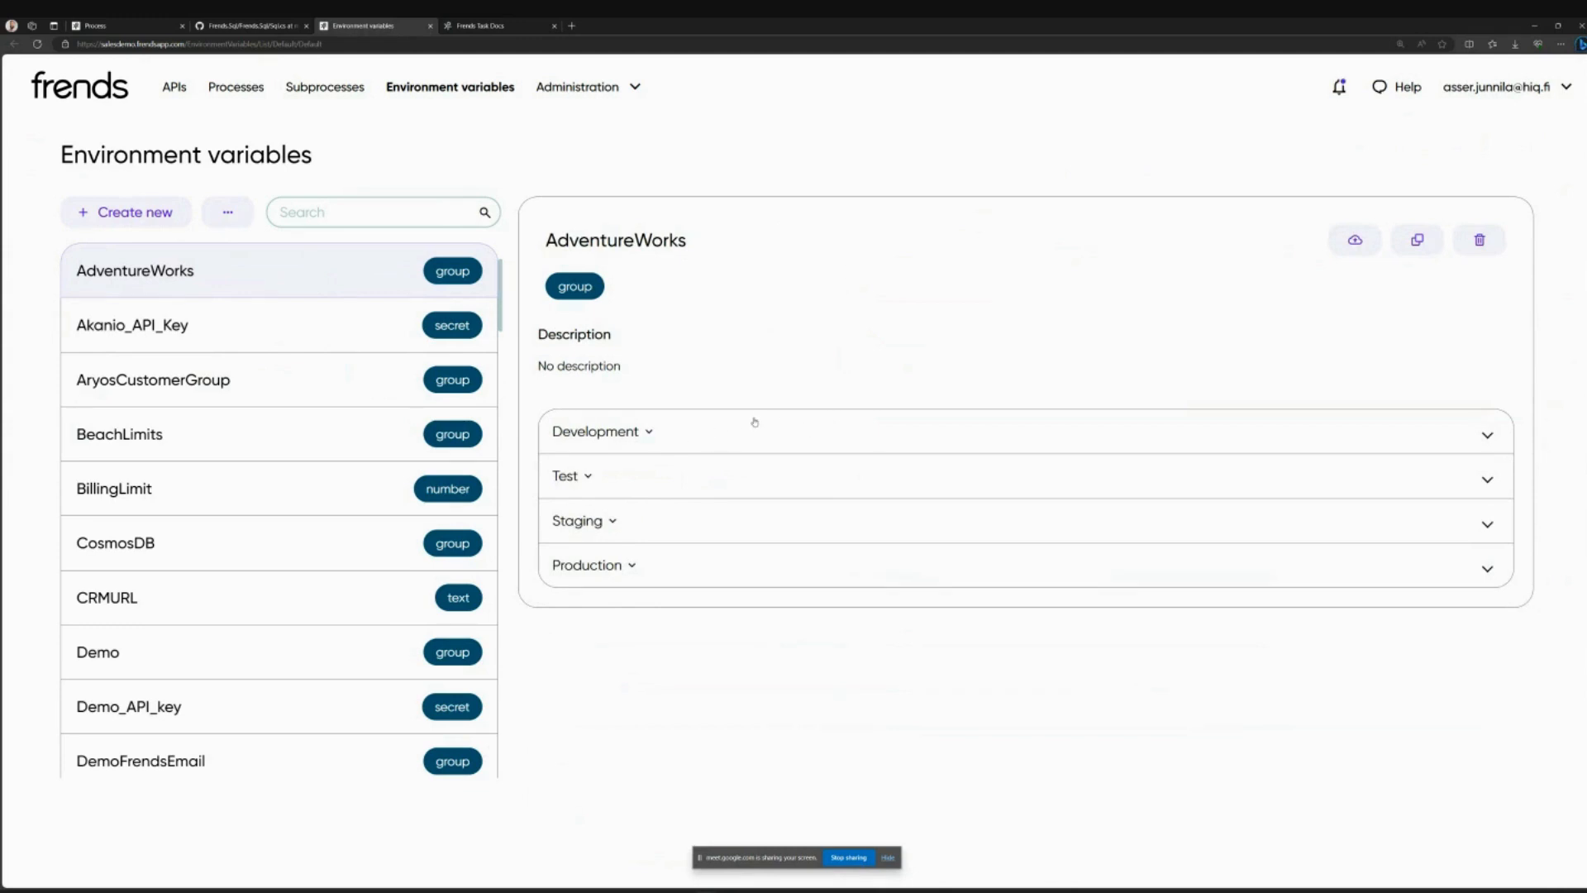
pyautogui.click(671, 436)
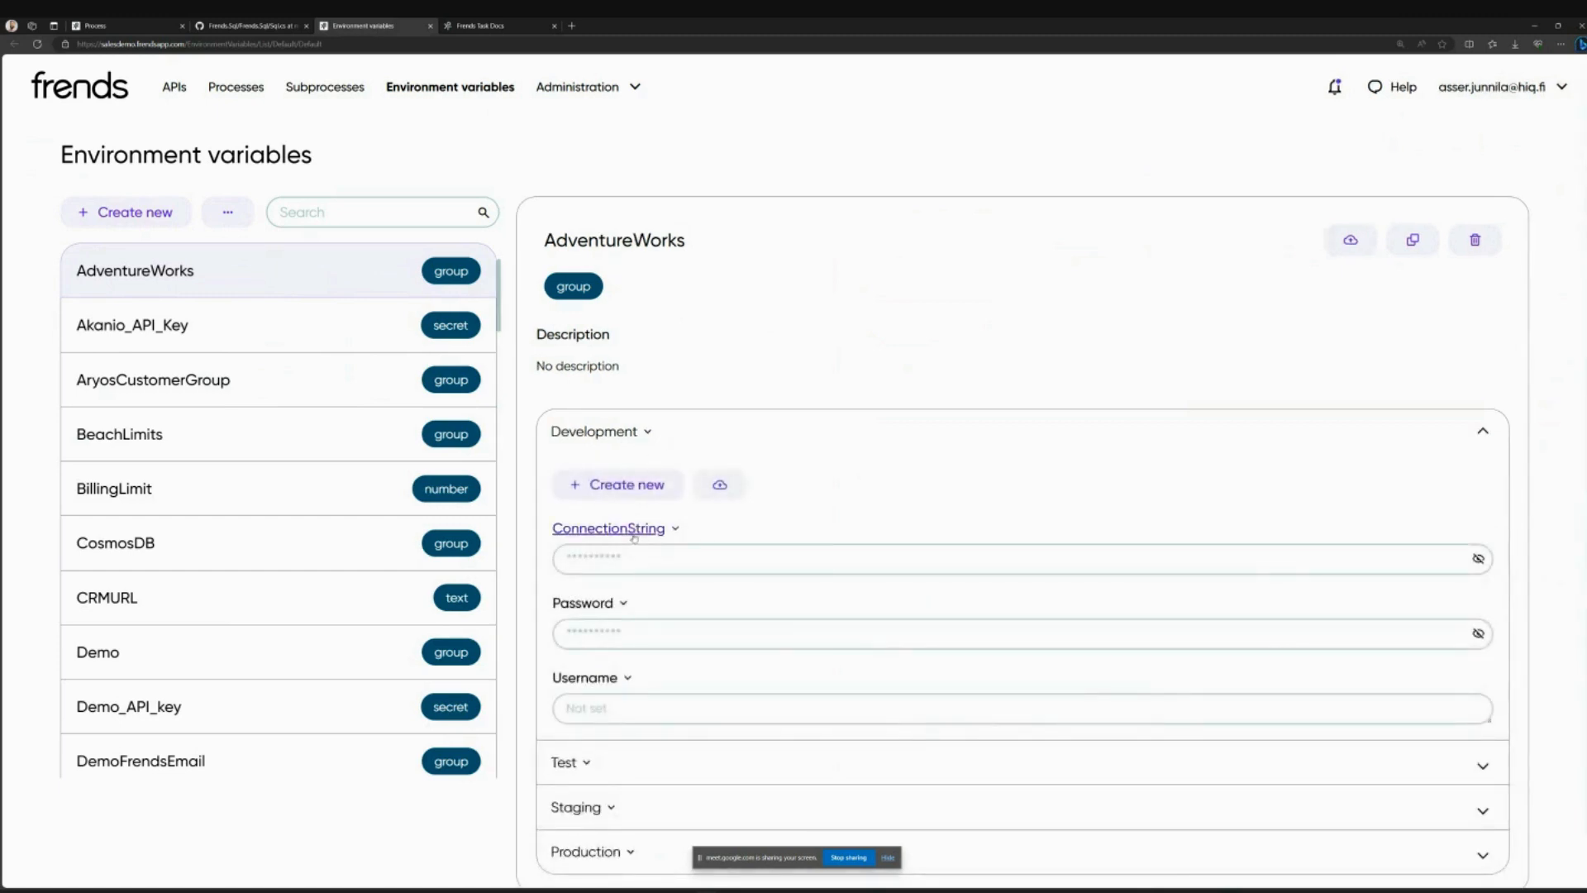
# Step: Expand the AdventureWorks group's Test, Staging and Production sections, compare their variables across environments, and open the options for Test's ConnectionString
pyautogui.scroll(-1, 616, 531)
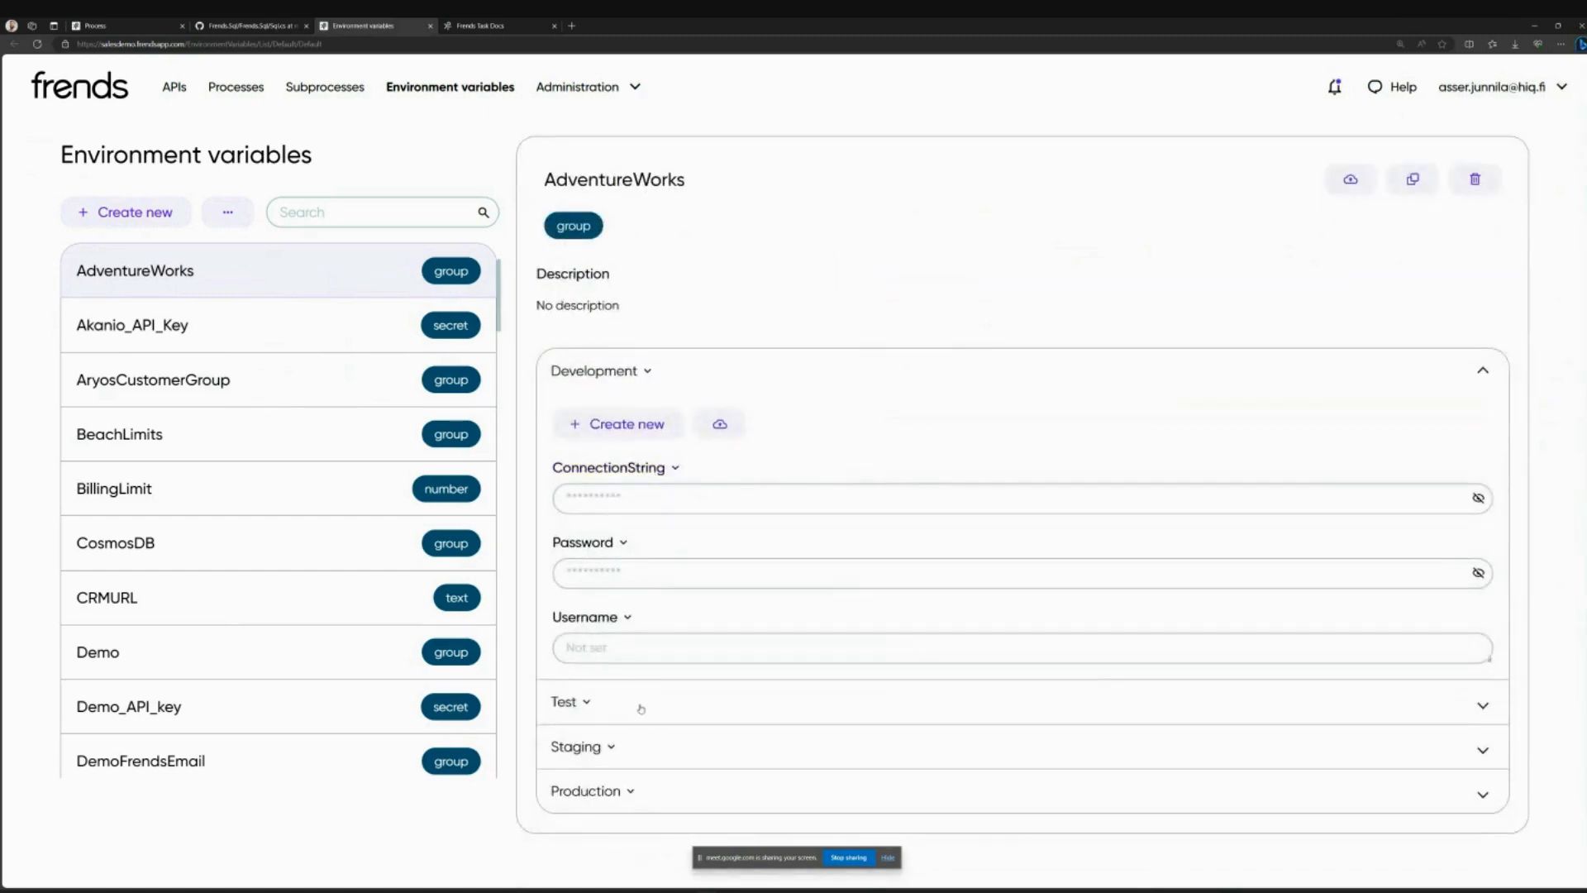
pyautogui.click(562, 709)
pyautogui.scroll(-3, 653, 760)
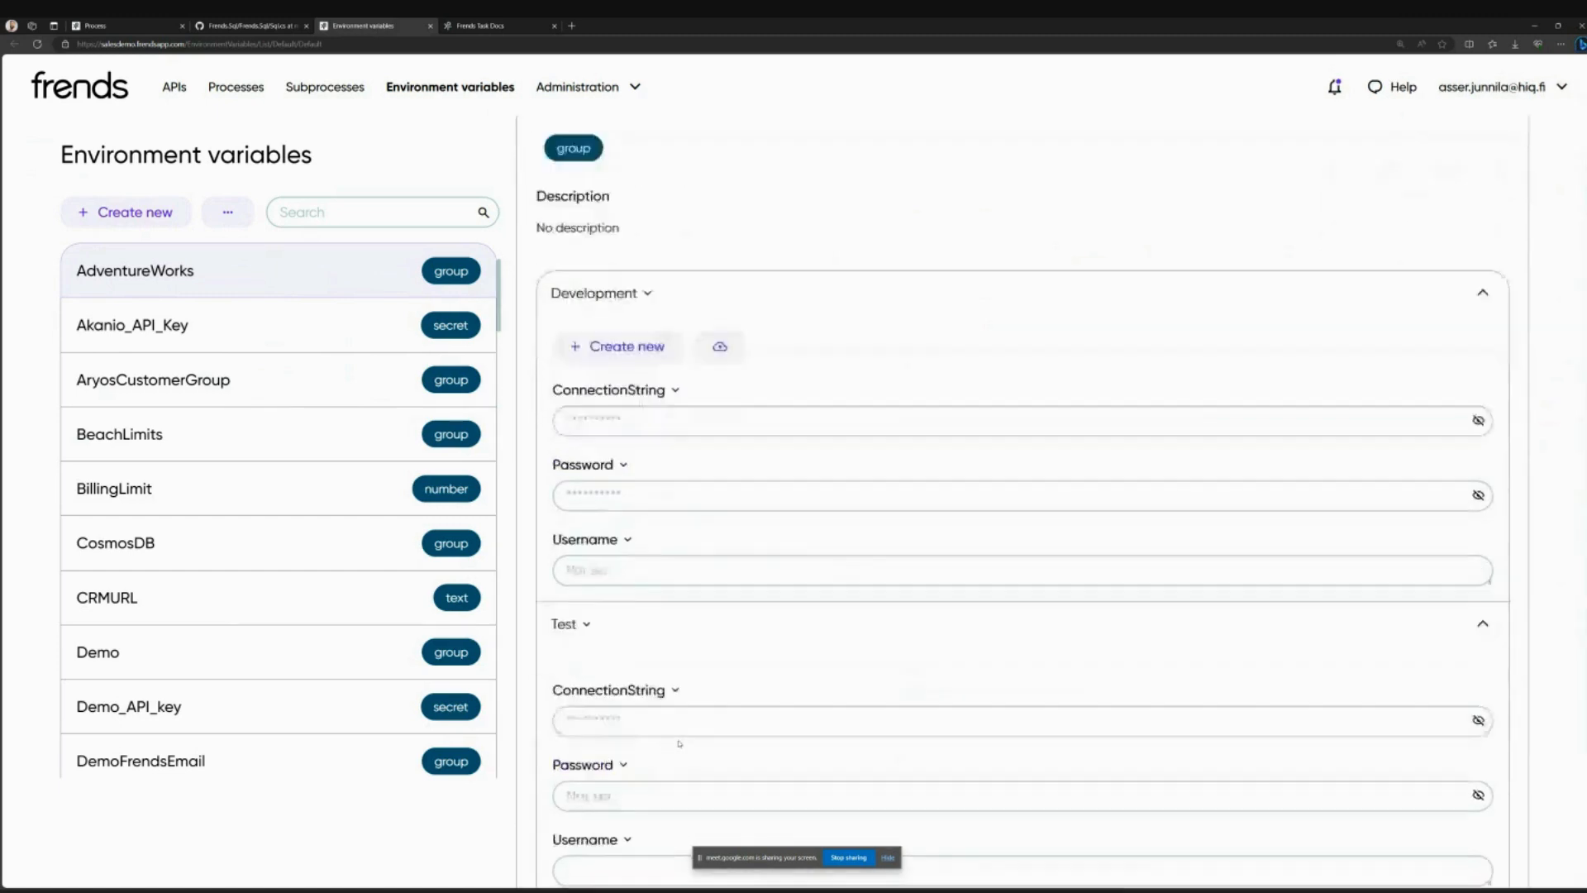
pyautogui.click(658, 755)
pyautogui.scroll(-3, 659, 755)
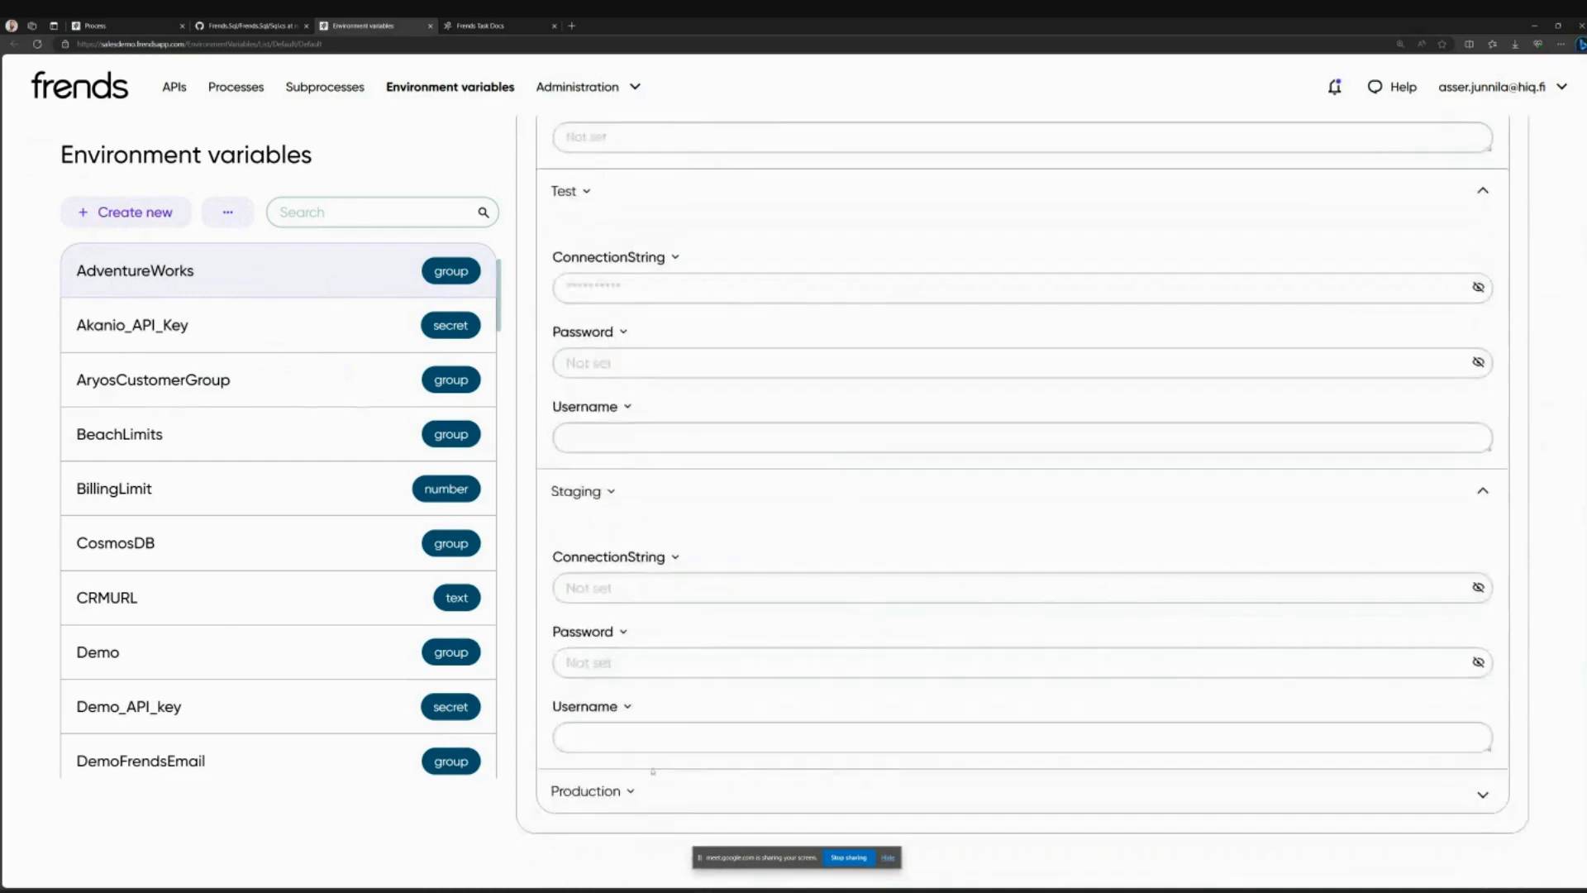
pyautogui.click(777, 791)
pyautogui.scroll(-3, 777, 791)
pyautogui.scroll(6, 705, 602)
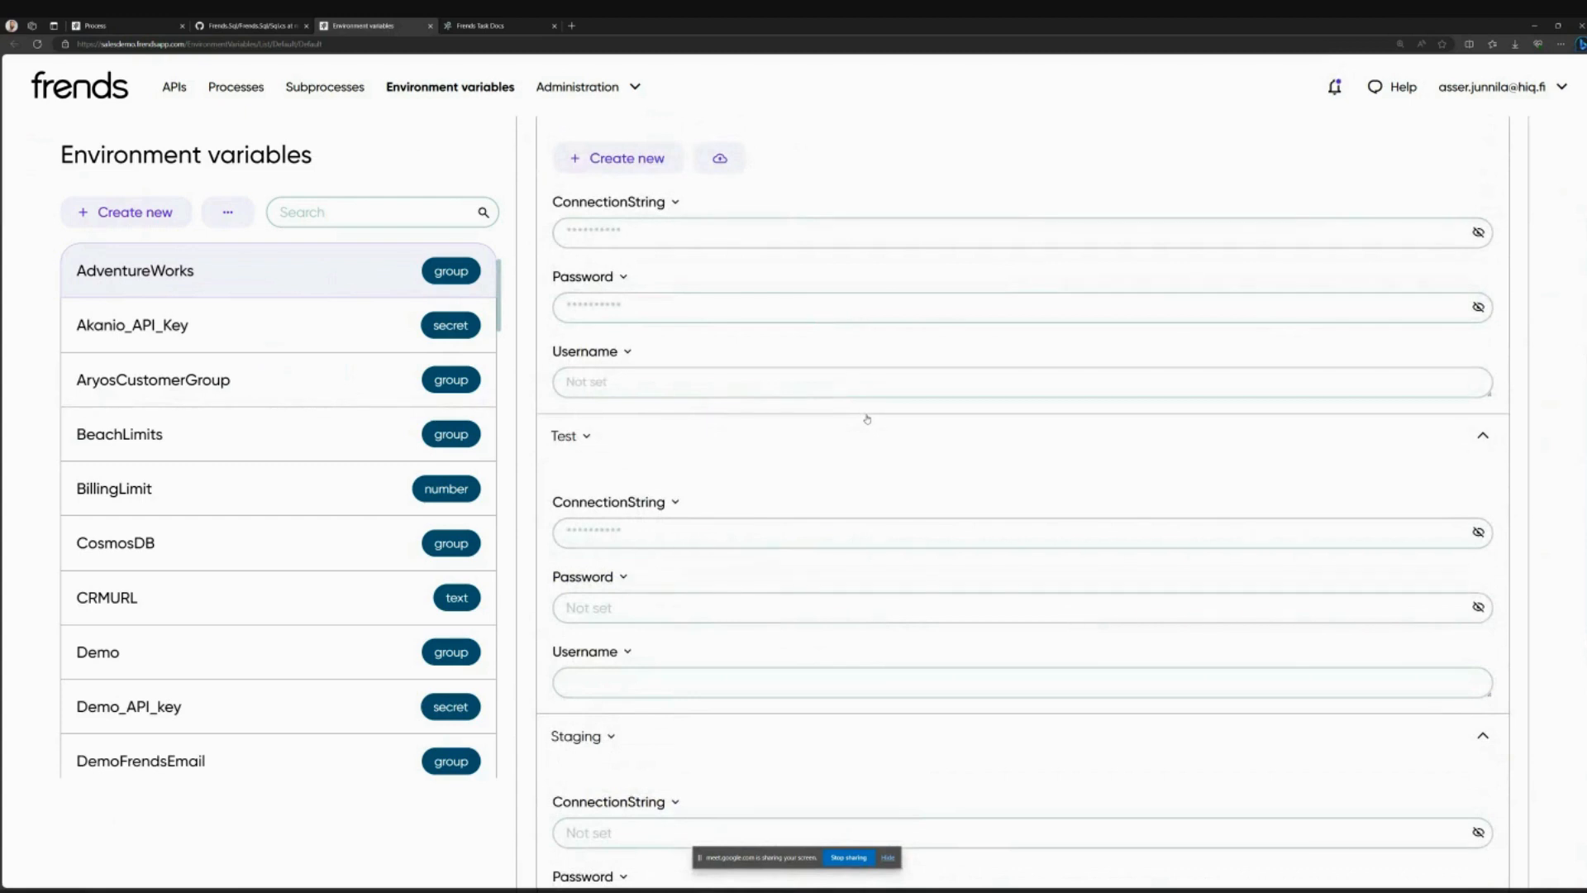
pyautogui.scroll(4, 867, 419)
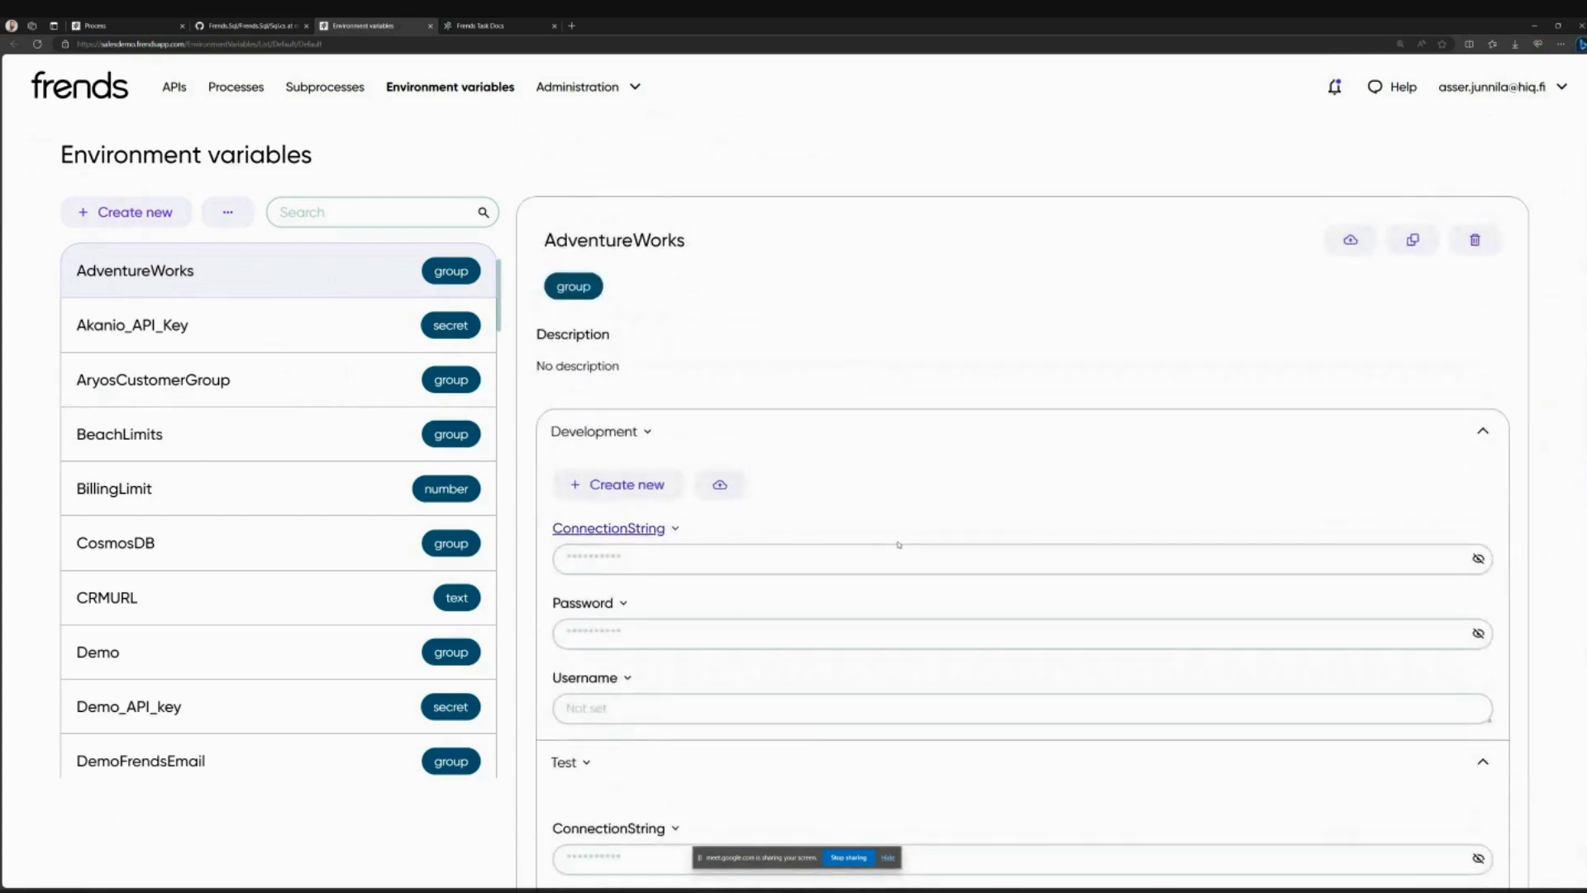
pyautogui.scroll(-3, 628, 438)
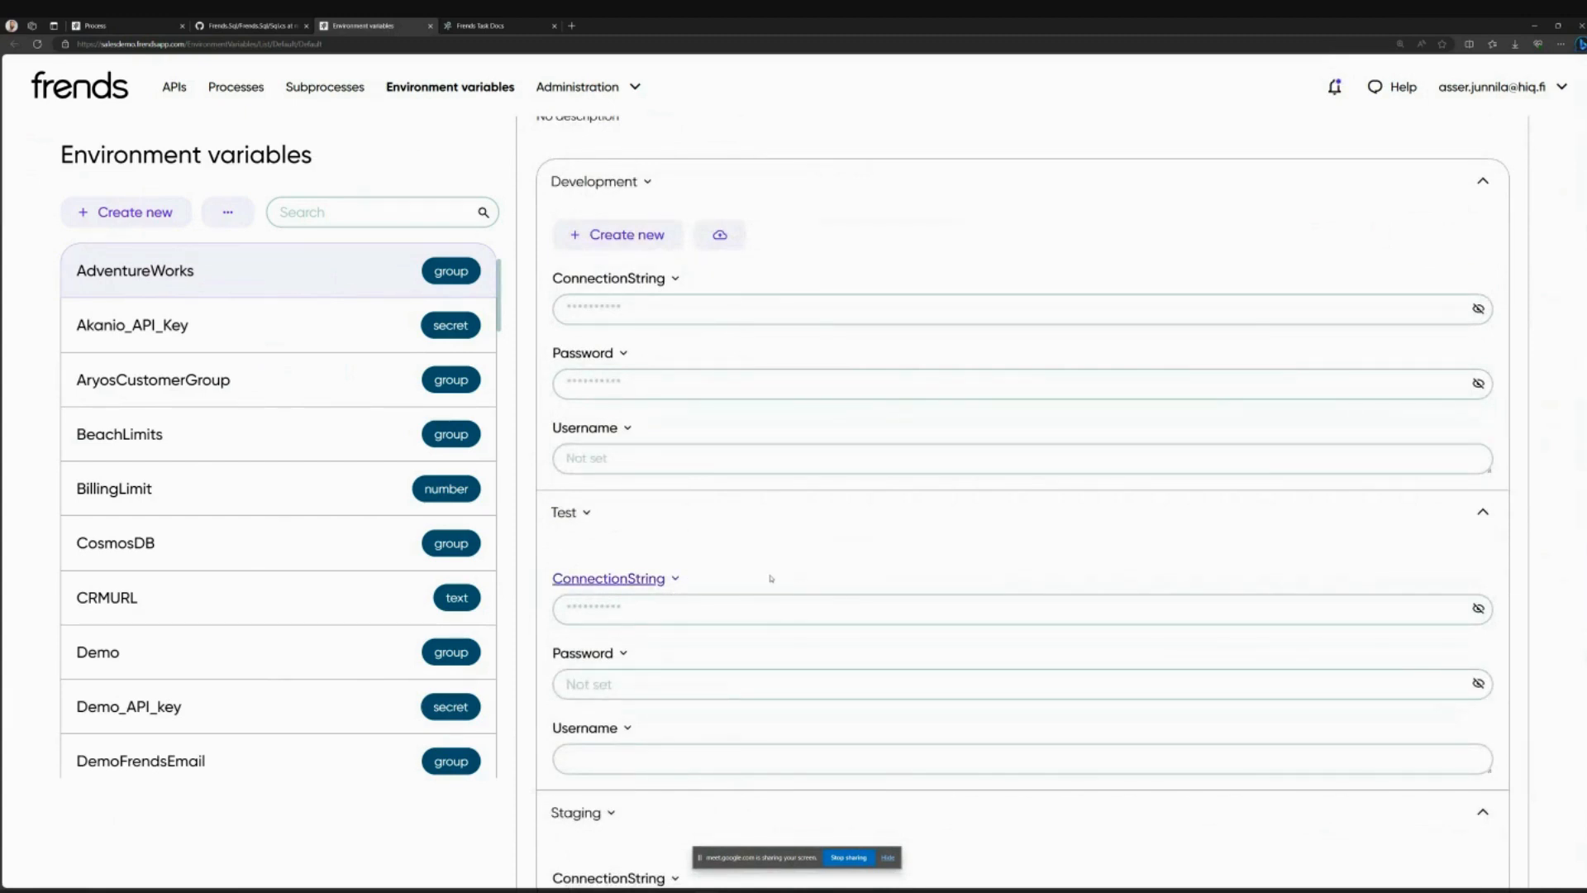
pyautogui.click(720, 583)
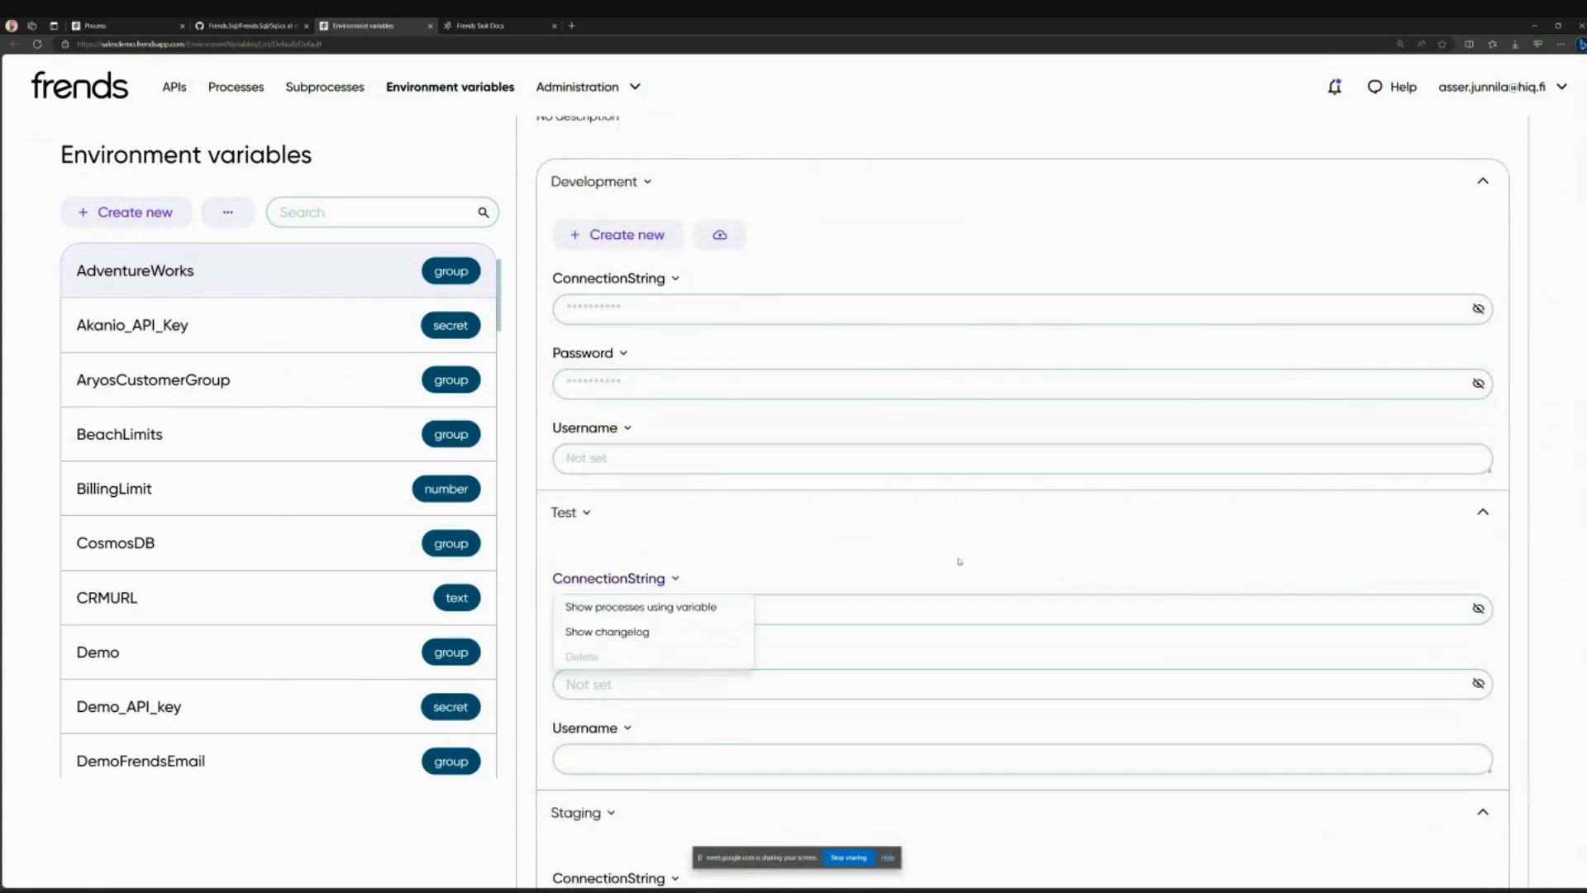
# Step: Return to the process editor, reveal the SQL task's advanced settings, create a new test for it, and widen the test area
pyautogui.click(154, 25)
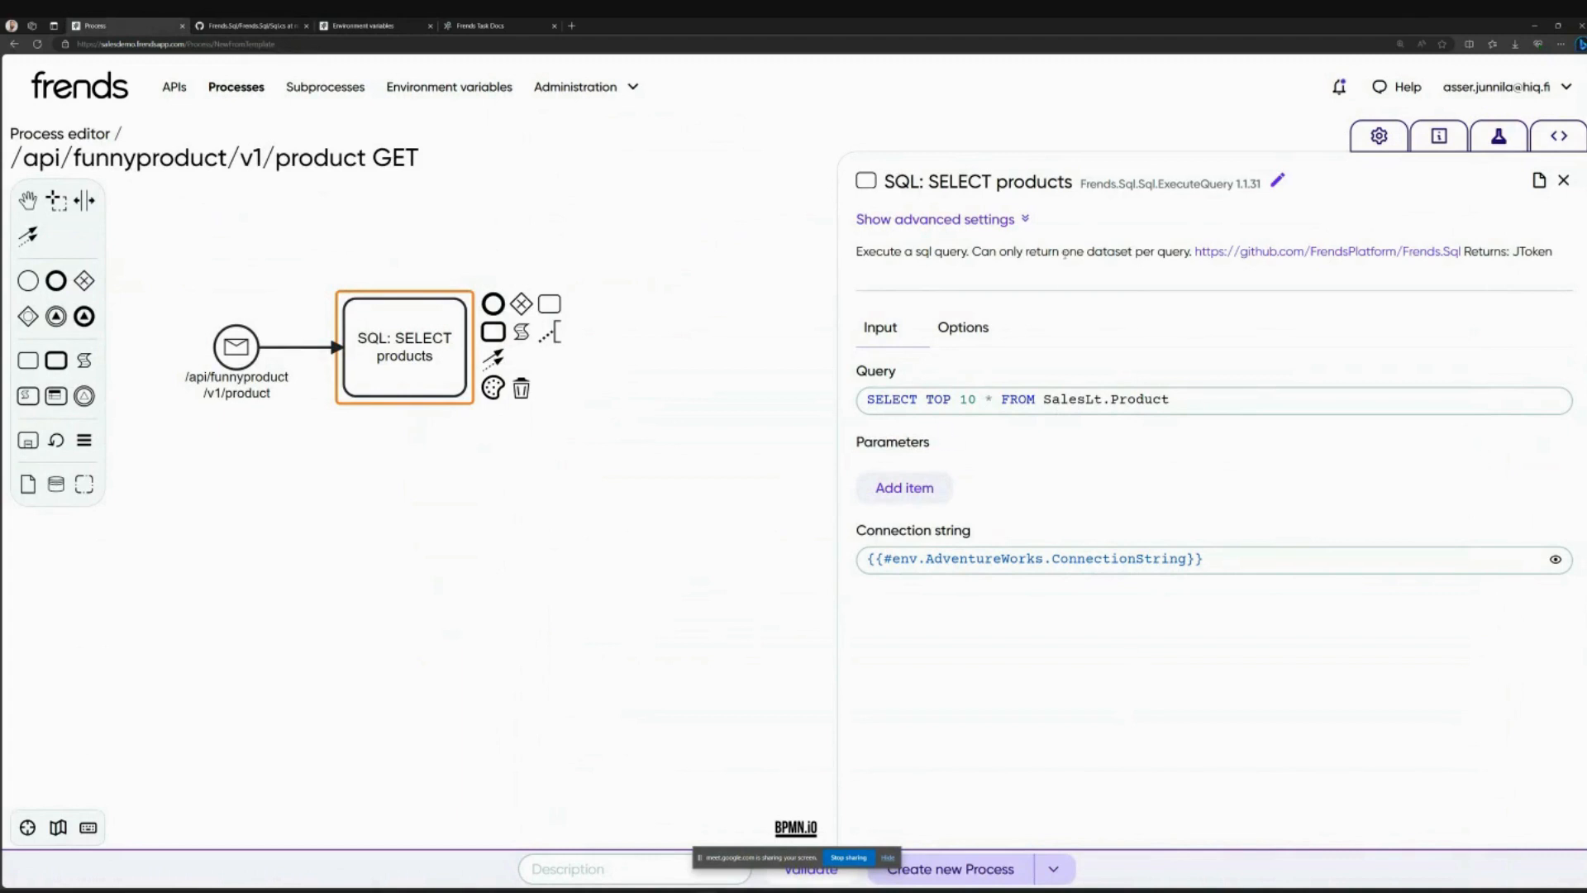
pyautogui.click(963, 221)
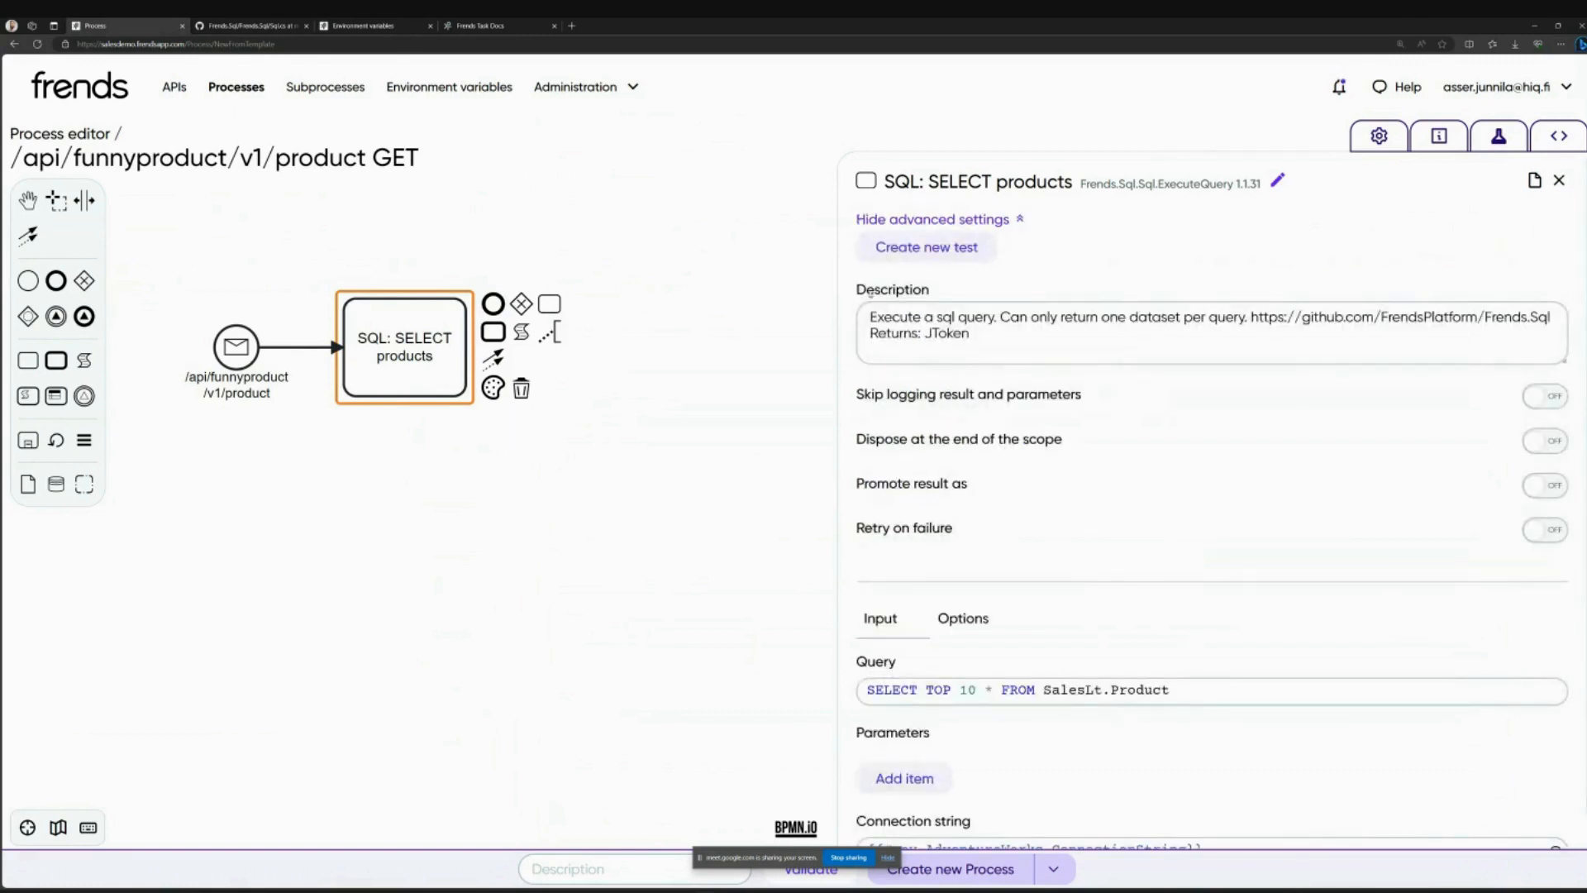
pyautogui.click(951, 253)
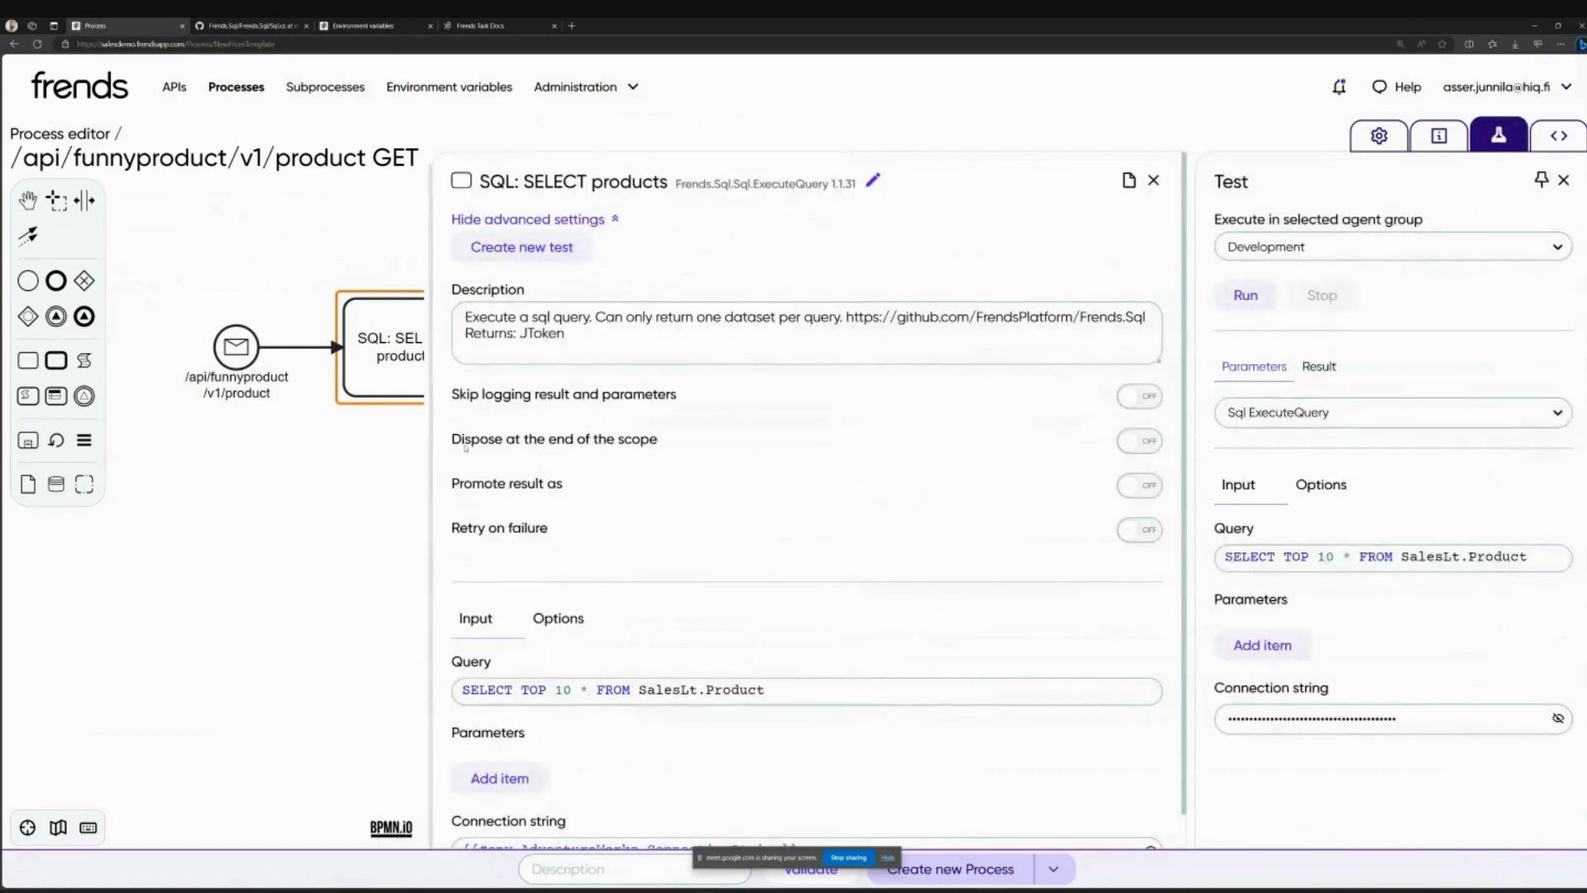
pyautogui.moveTo(422, 441); pyautogui.dragTo(570, 445)
pyautogui.moveTo(1190, 486); pyautogui.dragTo(935, 502)
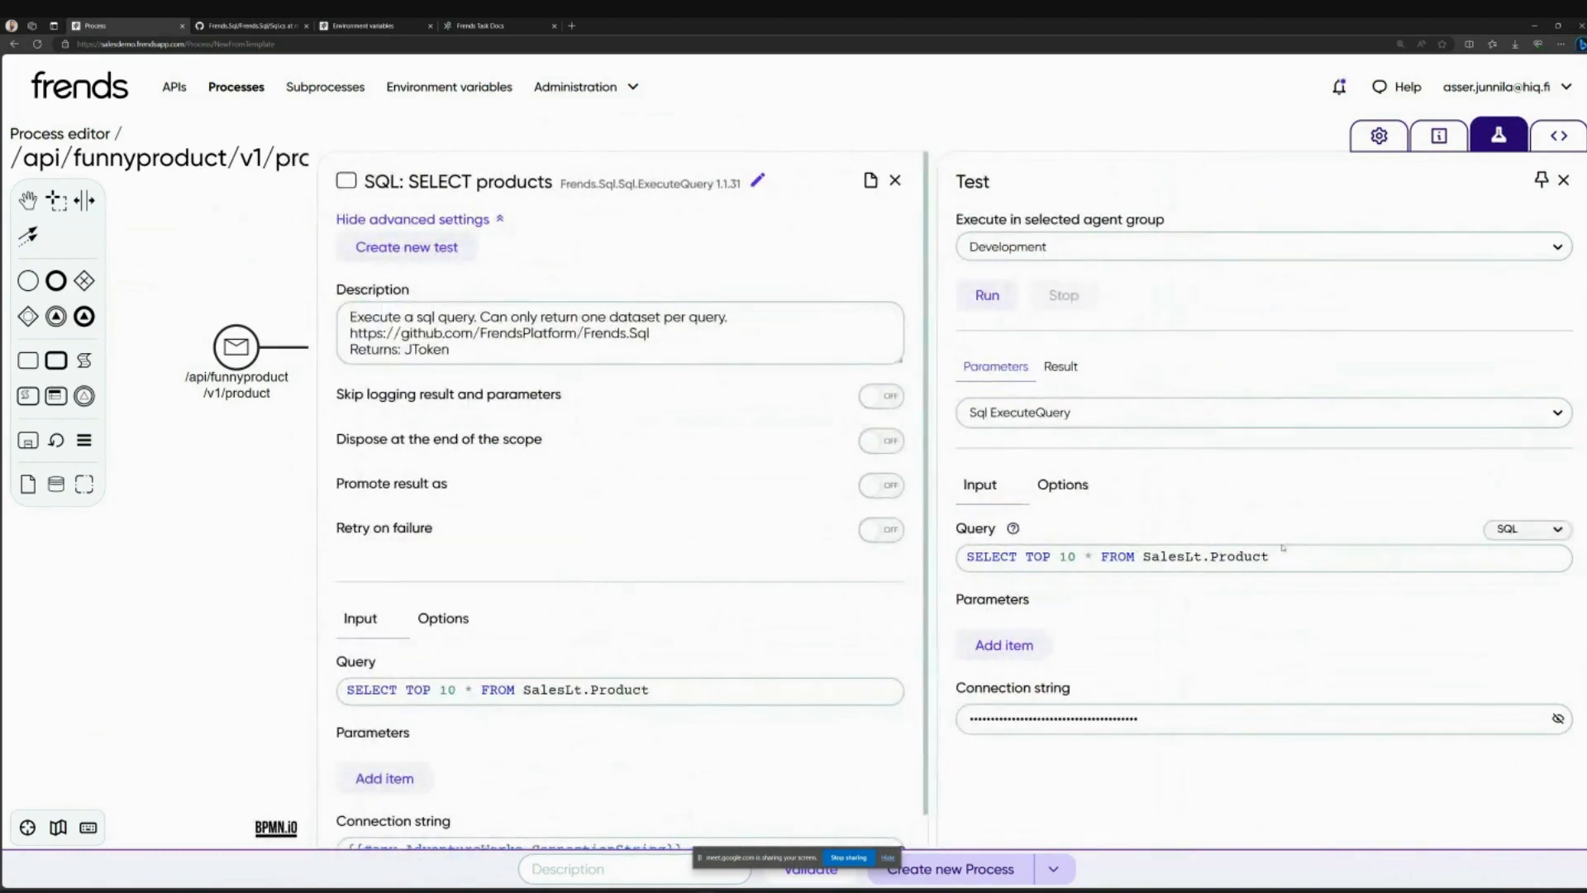
# Step: Review the agent groups available for the test and view the "How Frends works?" slide in PowerPoint before returning to the process editor
pyautogui.click(1068, 248)
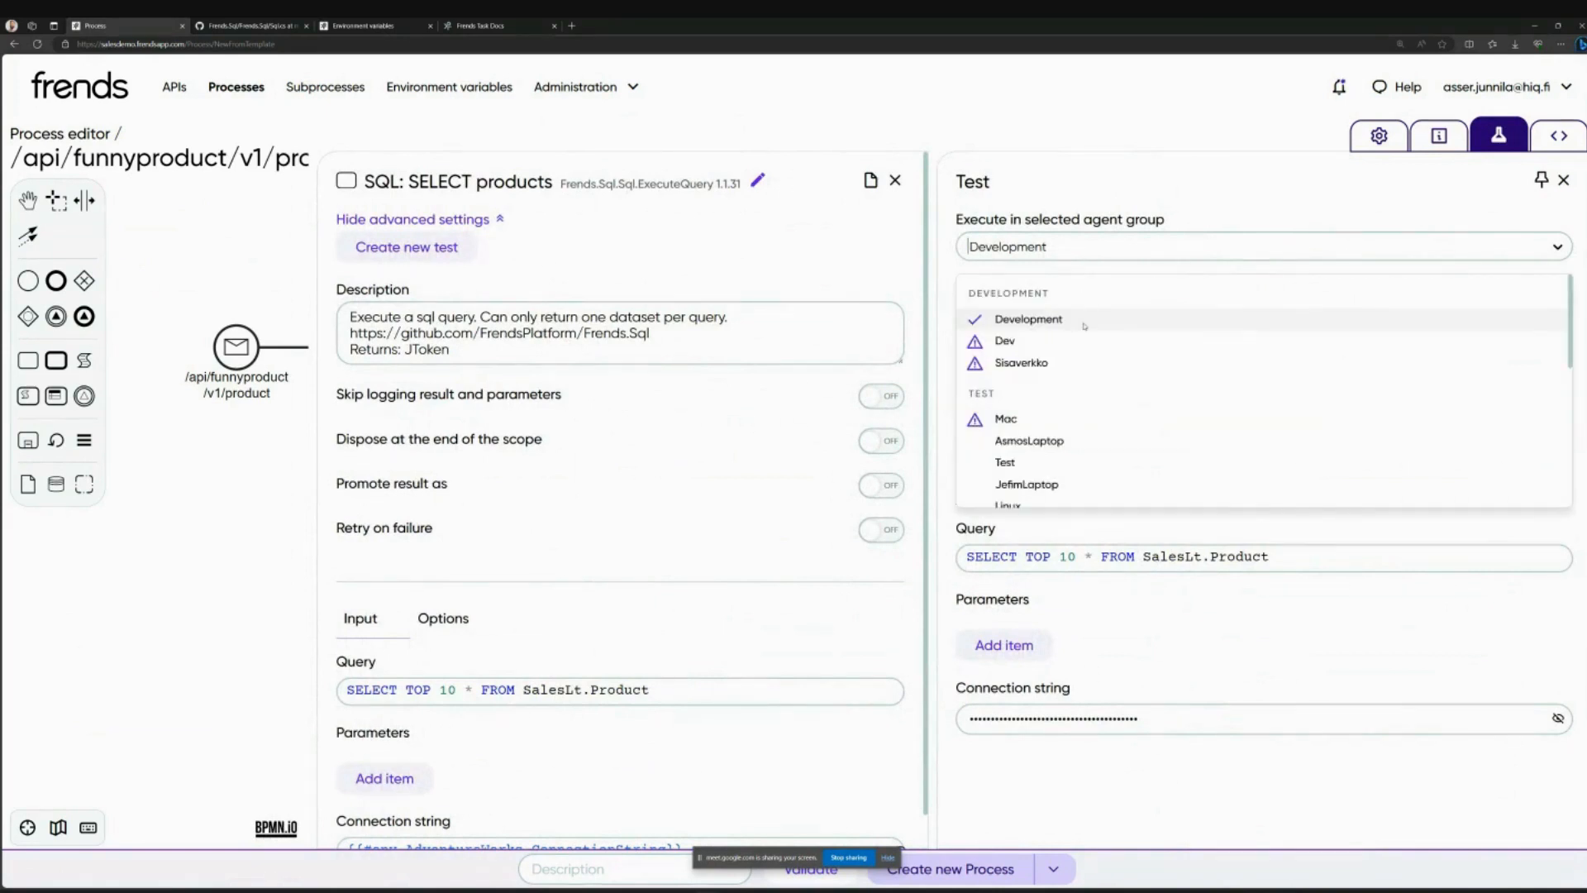
pyautogui.click(934, 881)
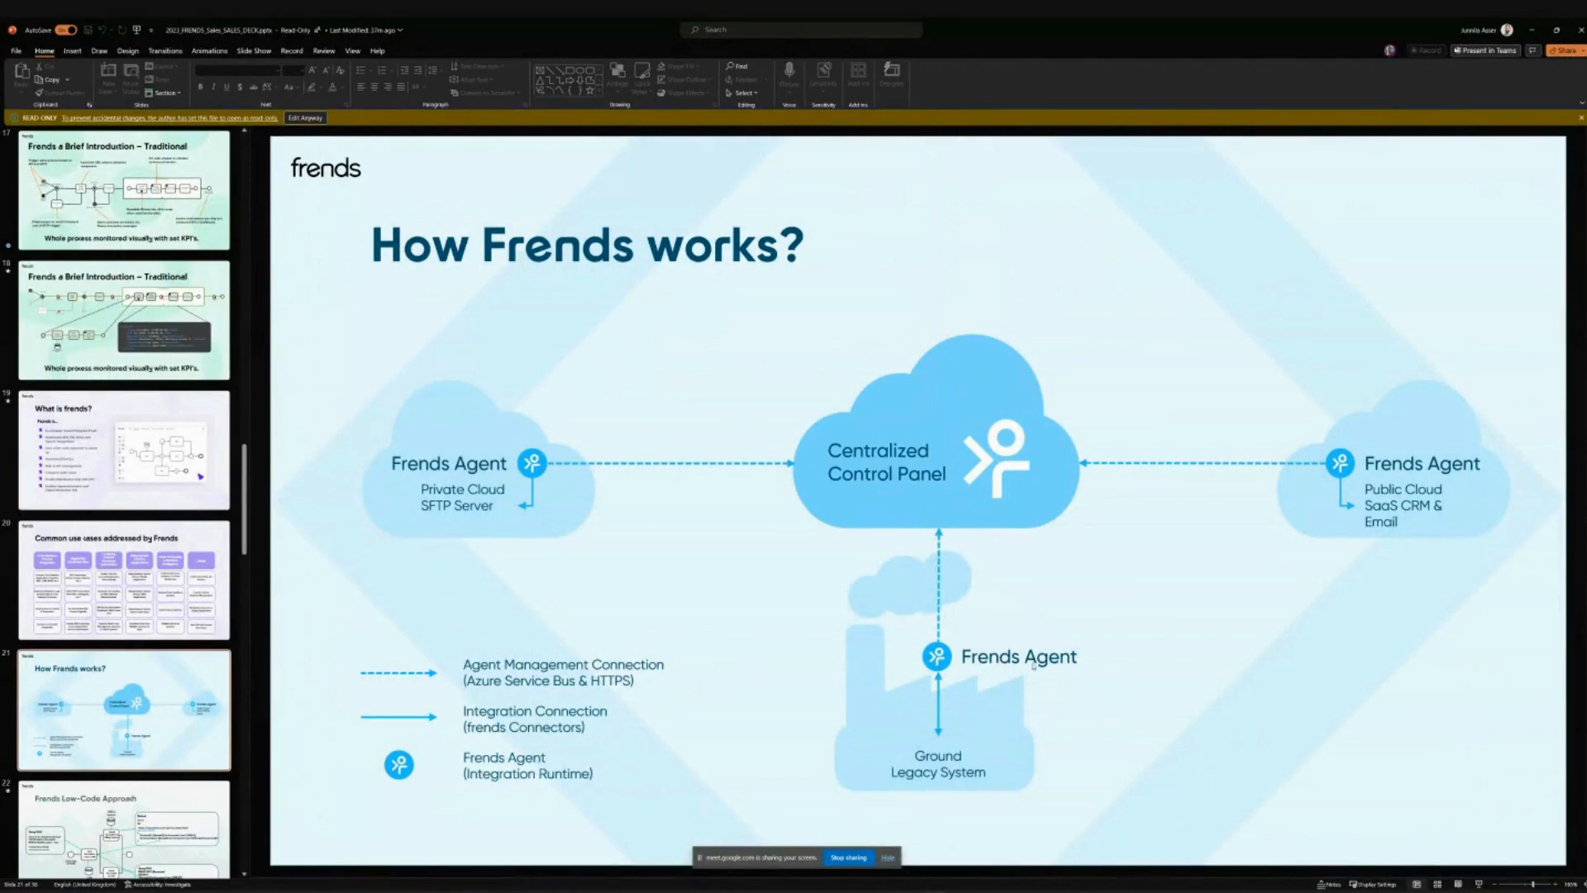
pyautogui.click(1531, 29)
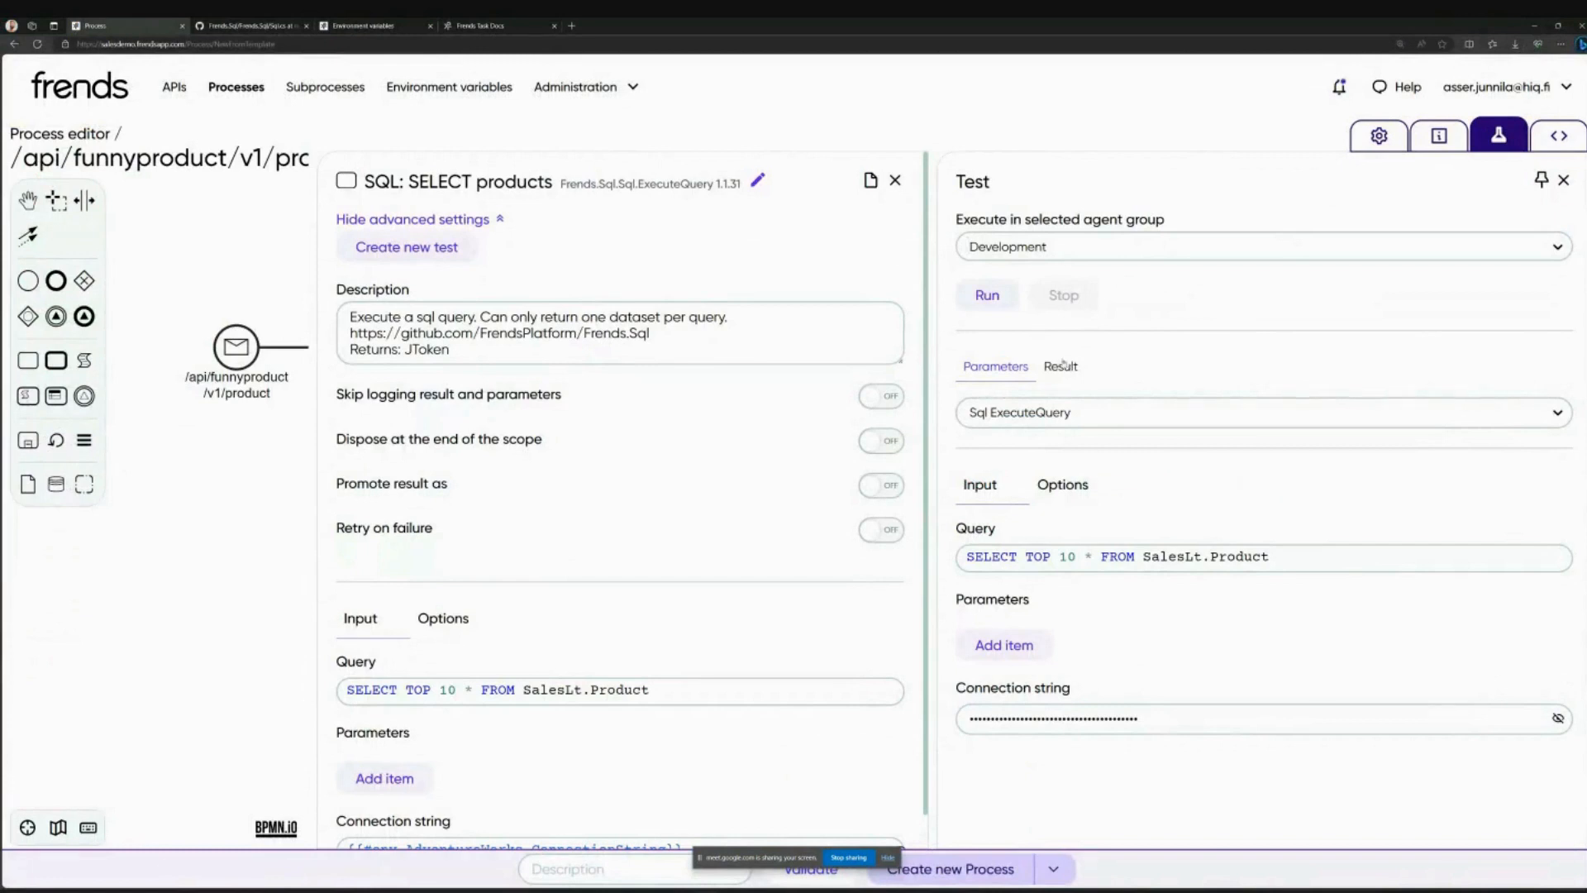
# Step: Run the SQL task's test in the Development agent group and switch its result to the raw view
pyautogui.click(991, 299)
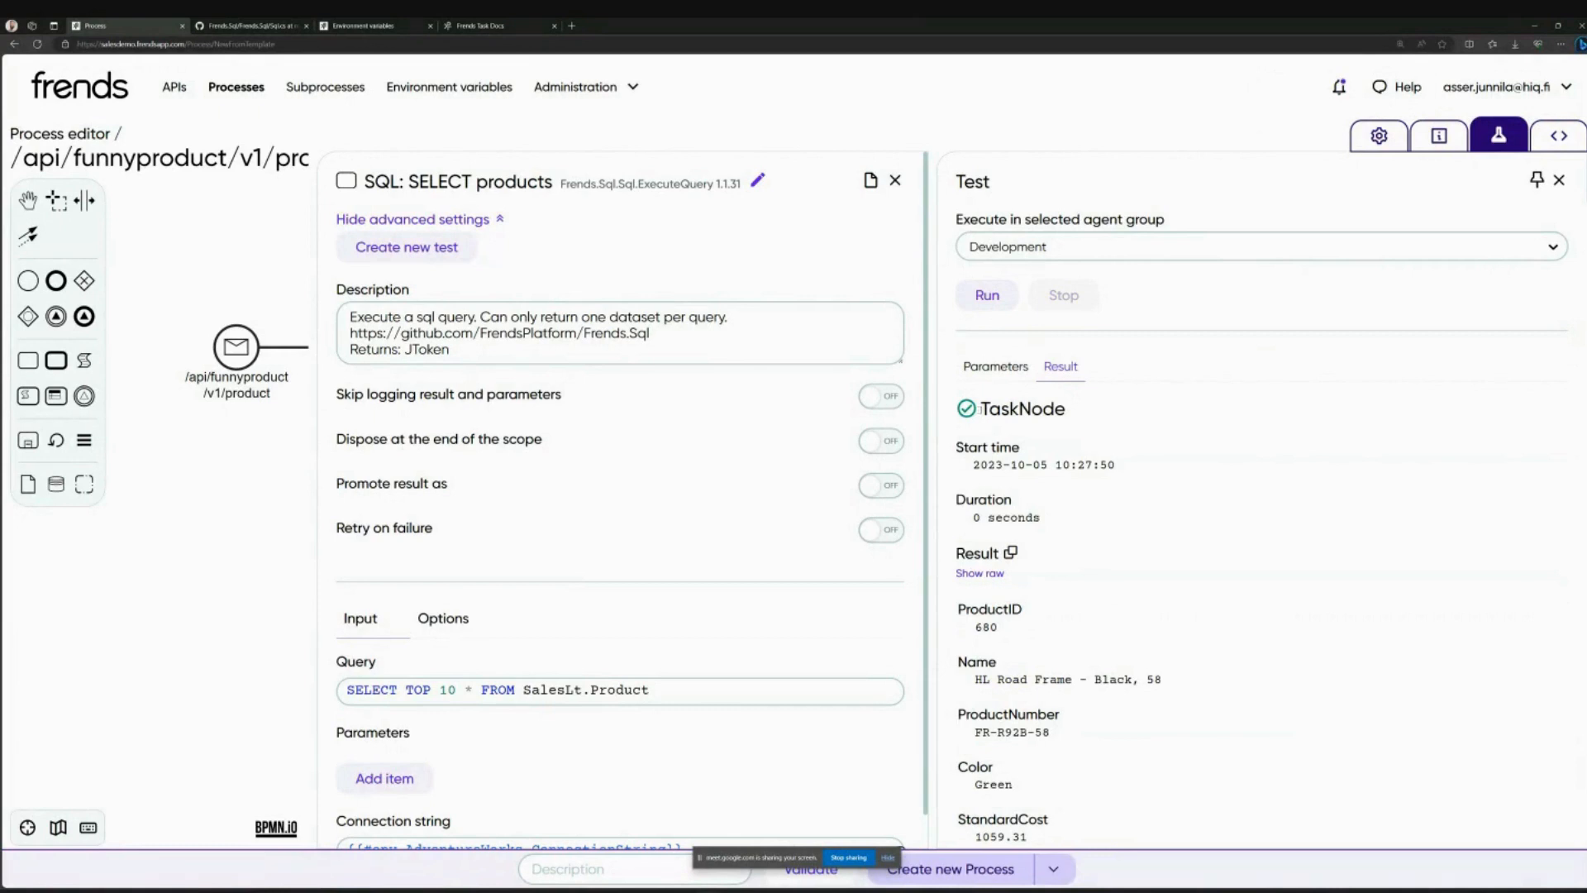
pyautogui.moveTo(980, 408); pyautogui.dragTo(1075, 409)
pyautogui.doubleClick(976, 553)
pyautogui.scroll(-3, 990, 361)
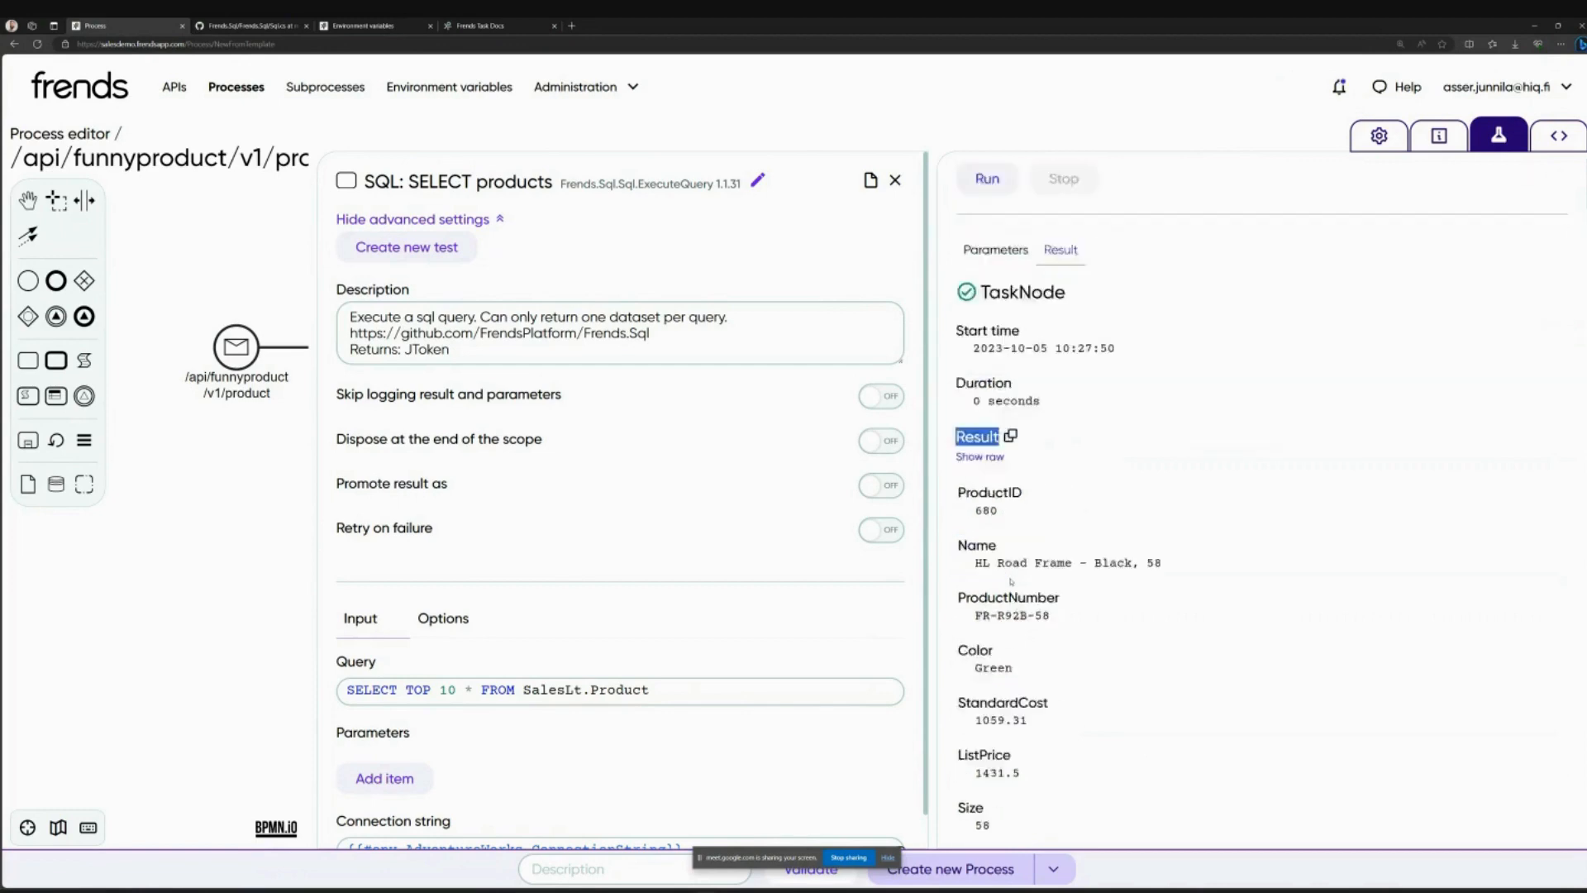
pyautogui.click(989, 363)
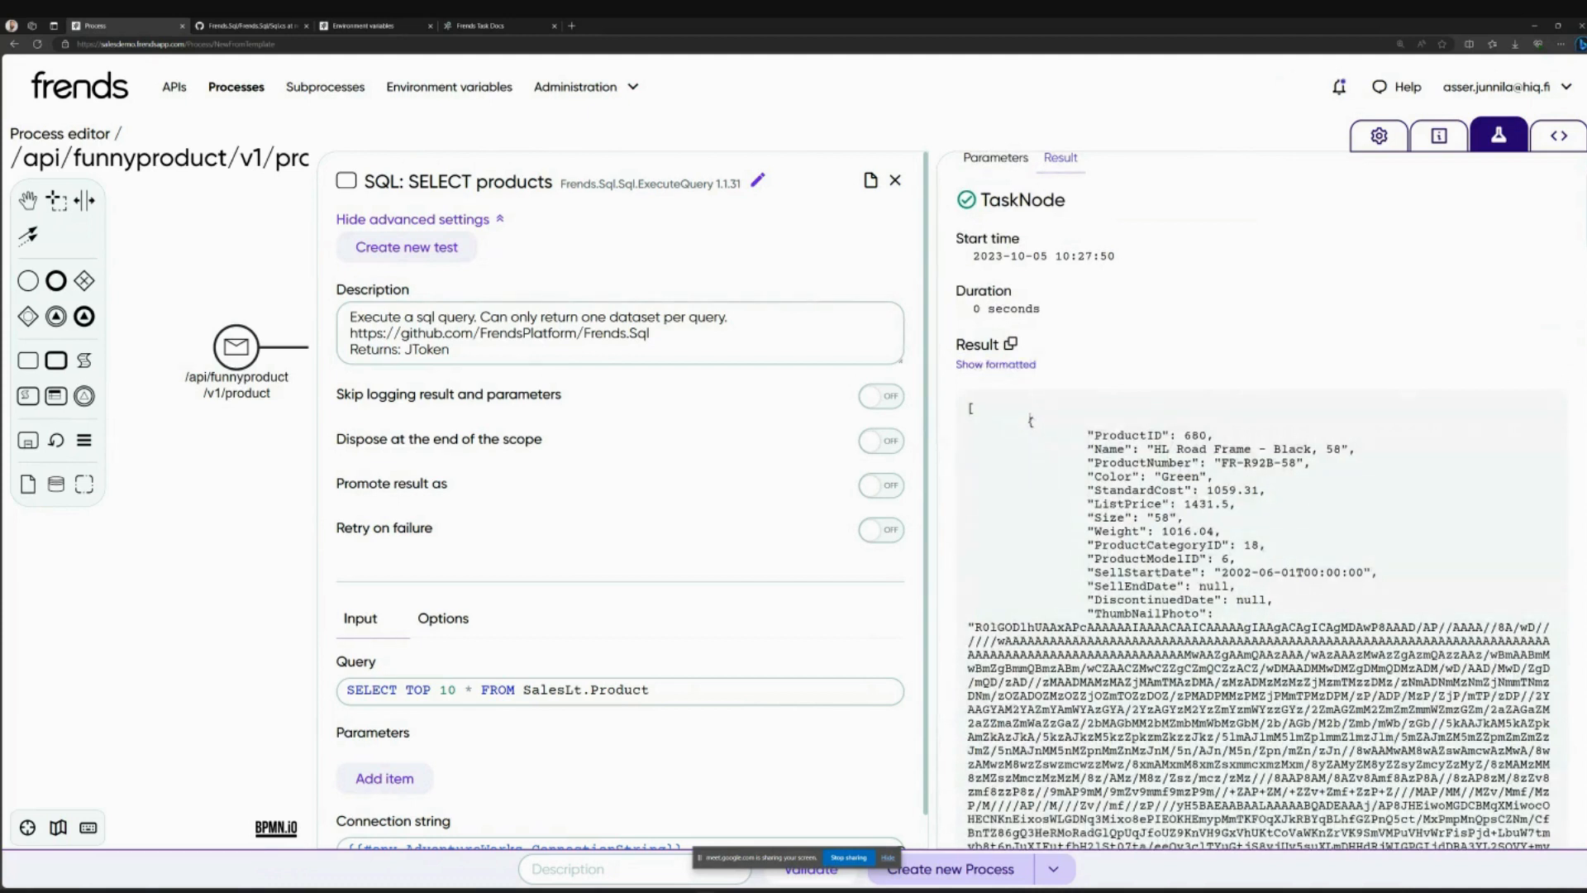
# Step: Examine the product records and their fields in the test's raw JSON result
pyautogui.moveTo(970, 409); pyautogui.dragTo(1242, 601)
pyautogui.click(1097, 449)
pyautogui.scroll(-15, 1087, 476)
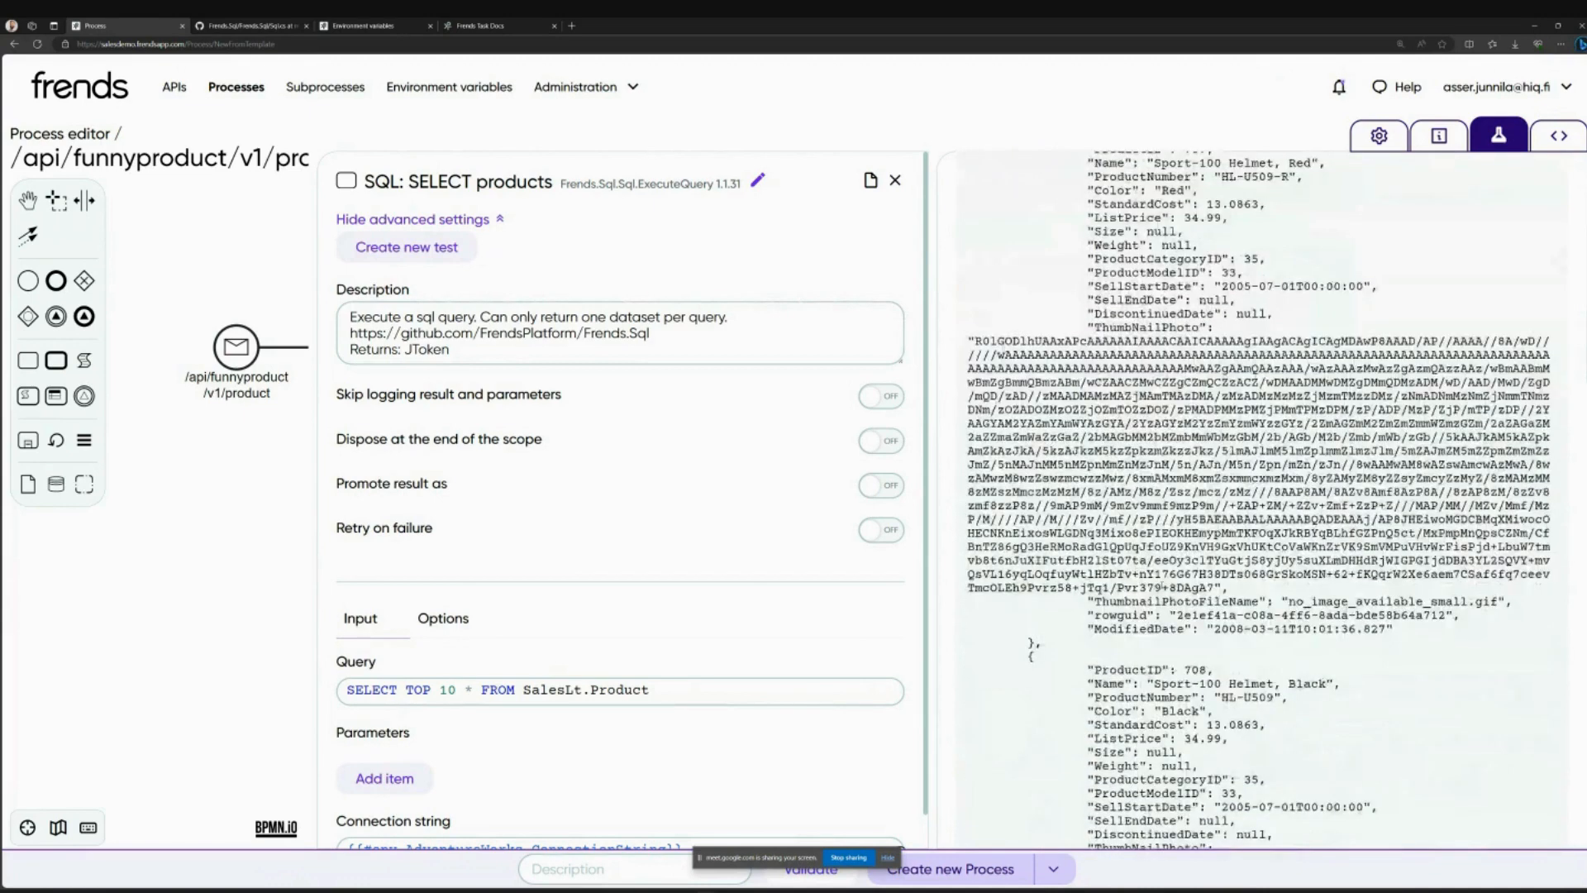
pyautogui.scroll(-15, 1164, 585)
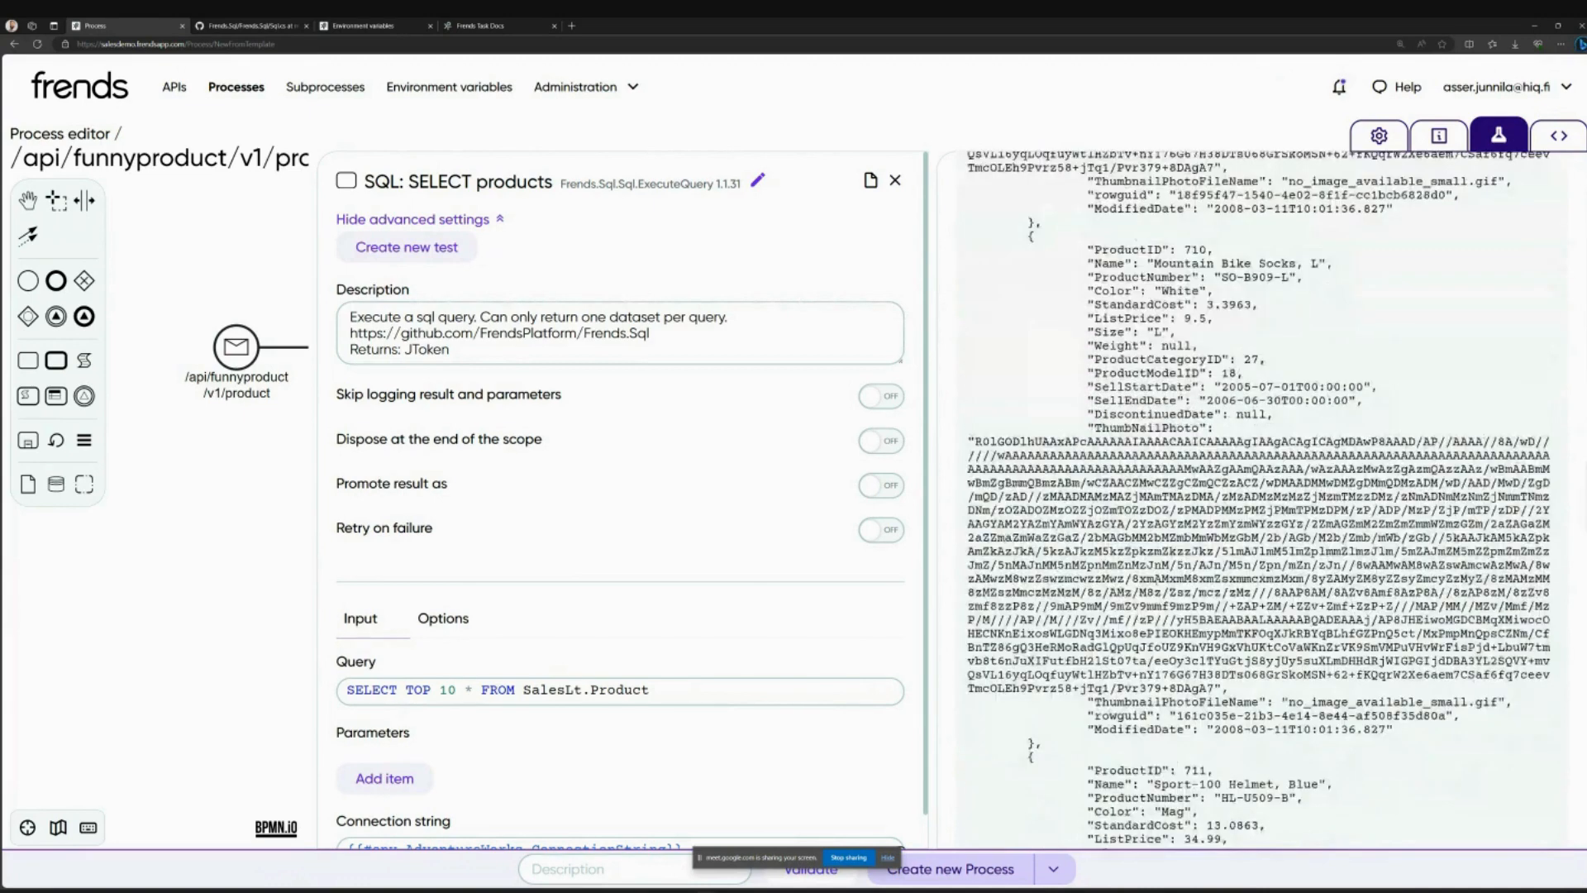
pyautogui.scroll(20, 1146, 595)
pyautogui.scroll(-3, 1154, 613)
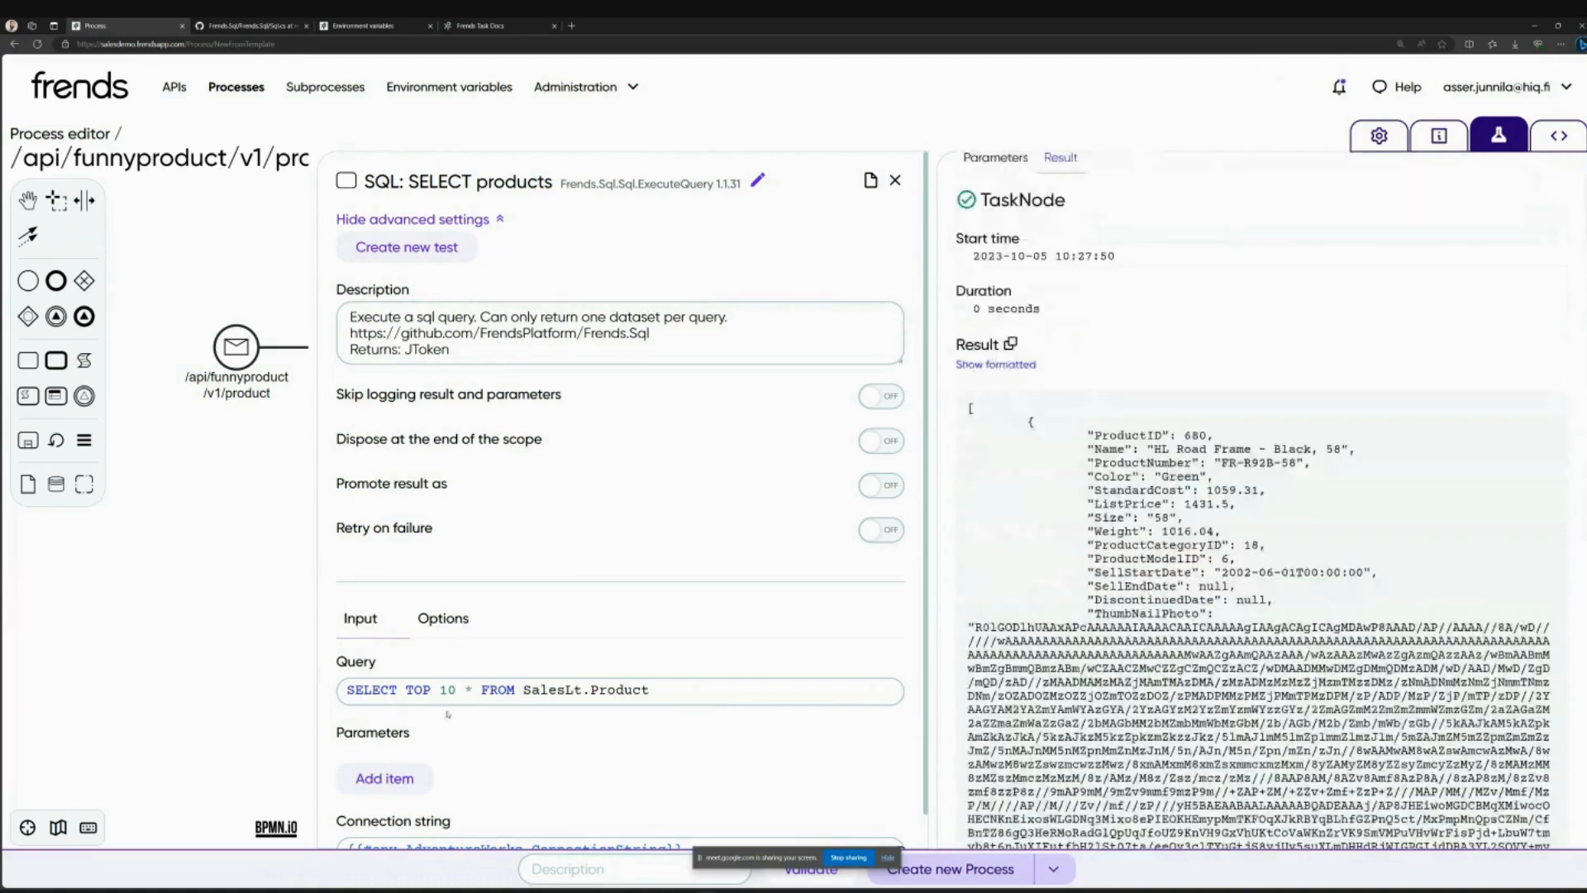
# Step: Replace the asterisk in the SQL task's query with the columns ProductID, Name, Color
pyautogui.click(471, 689)
pyautogui.press('BackSpace')
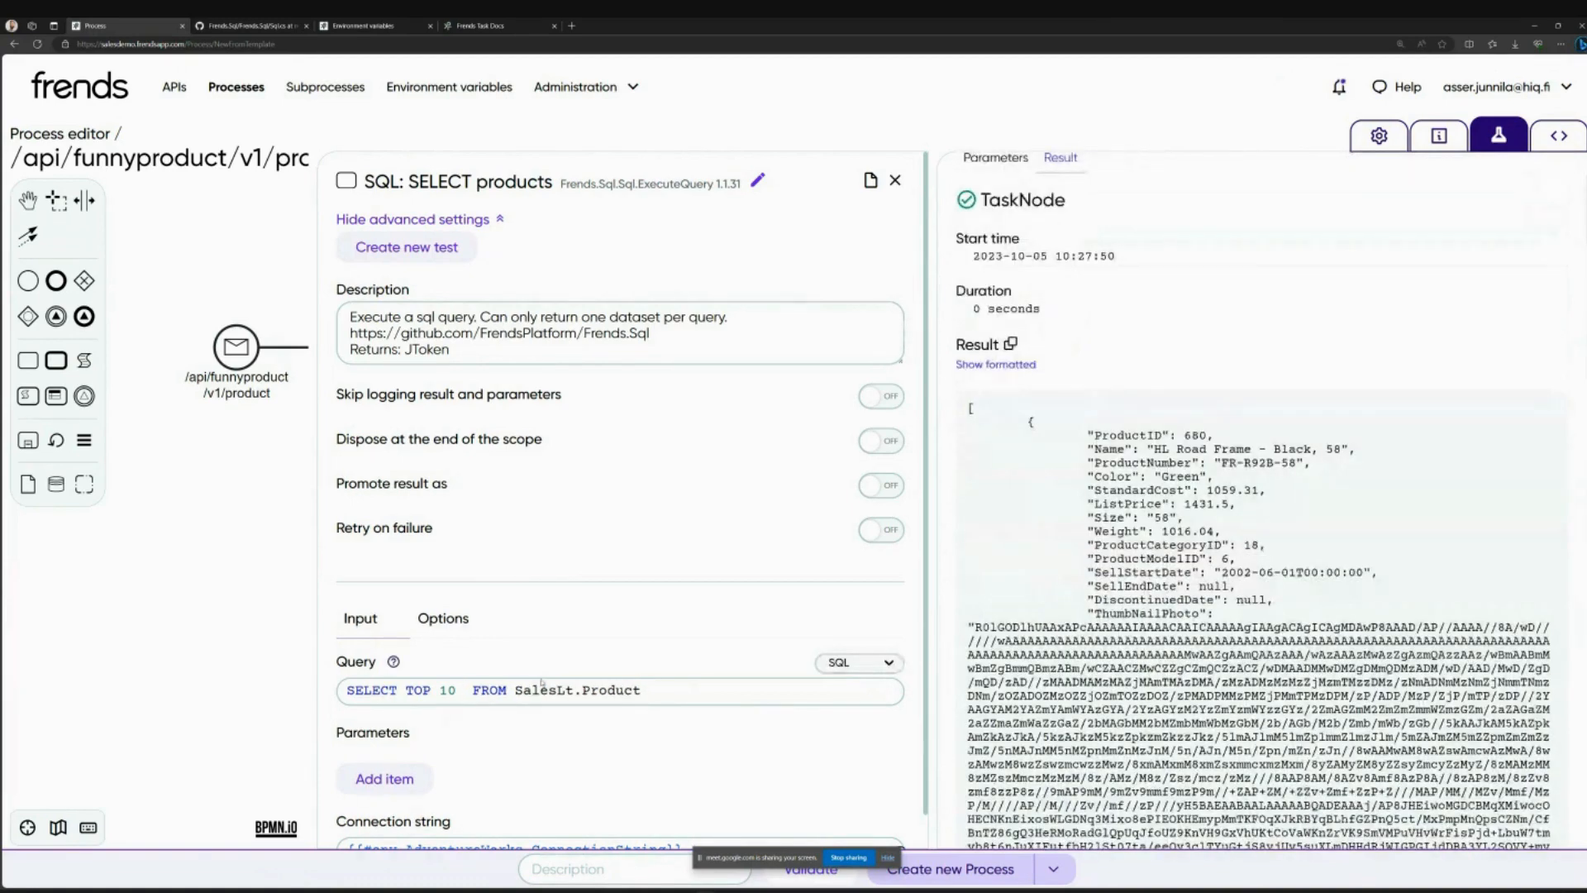
pyautogui.write('Produc')
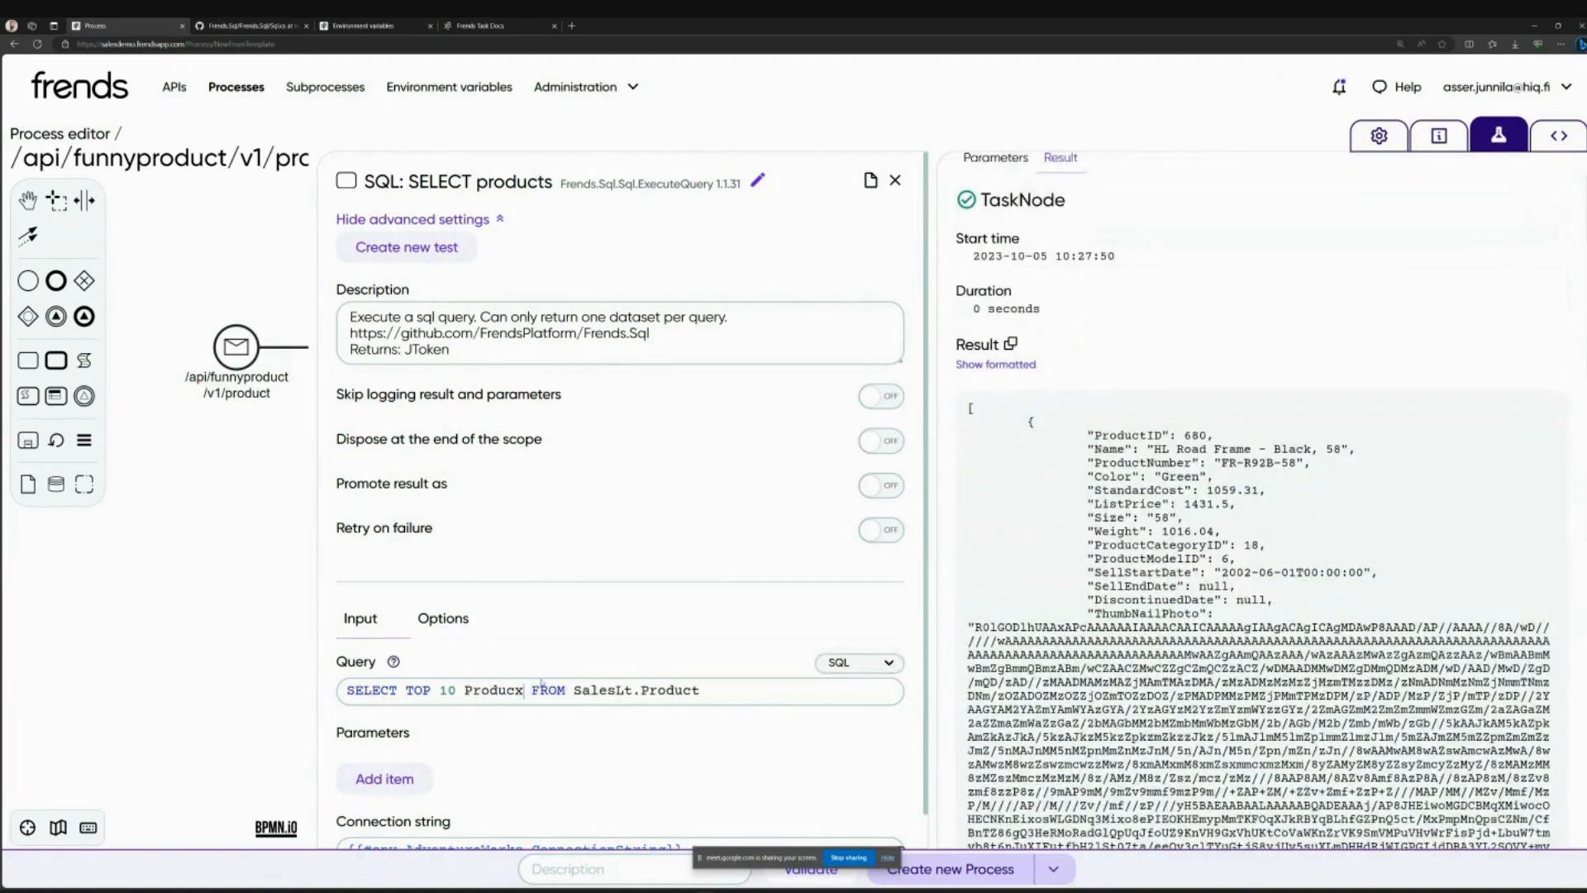
pyautogui.write('tID, Name')
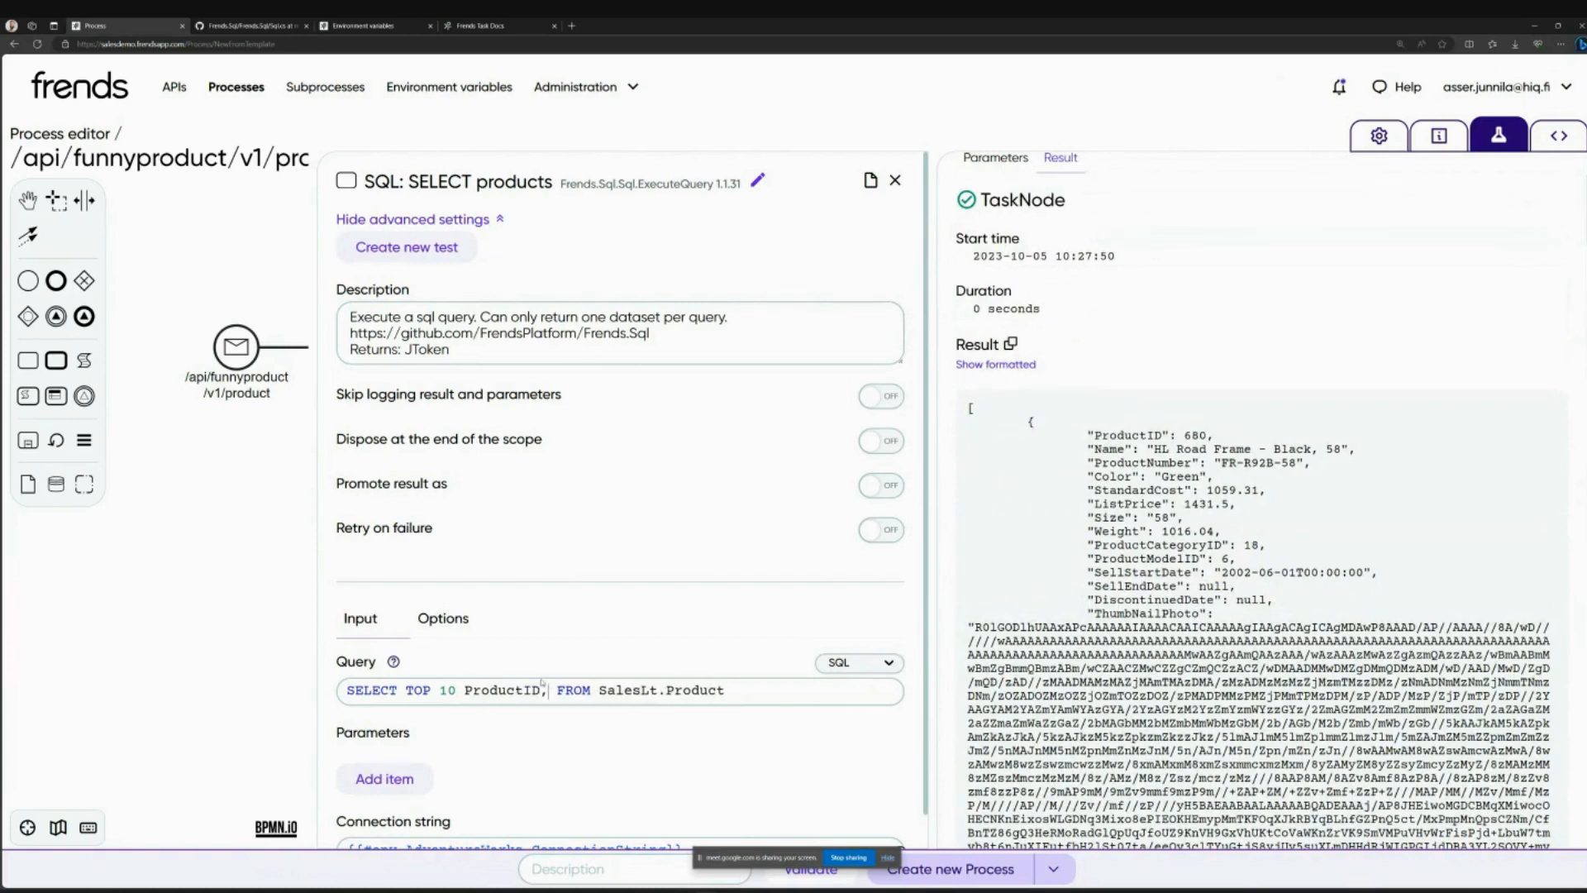
pyautogui.write(', Color')
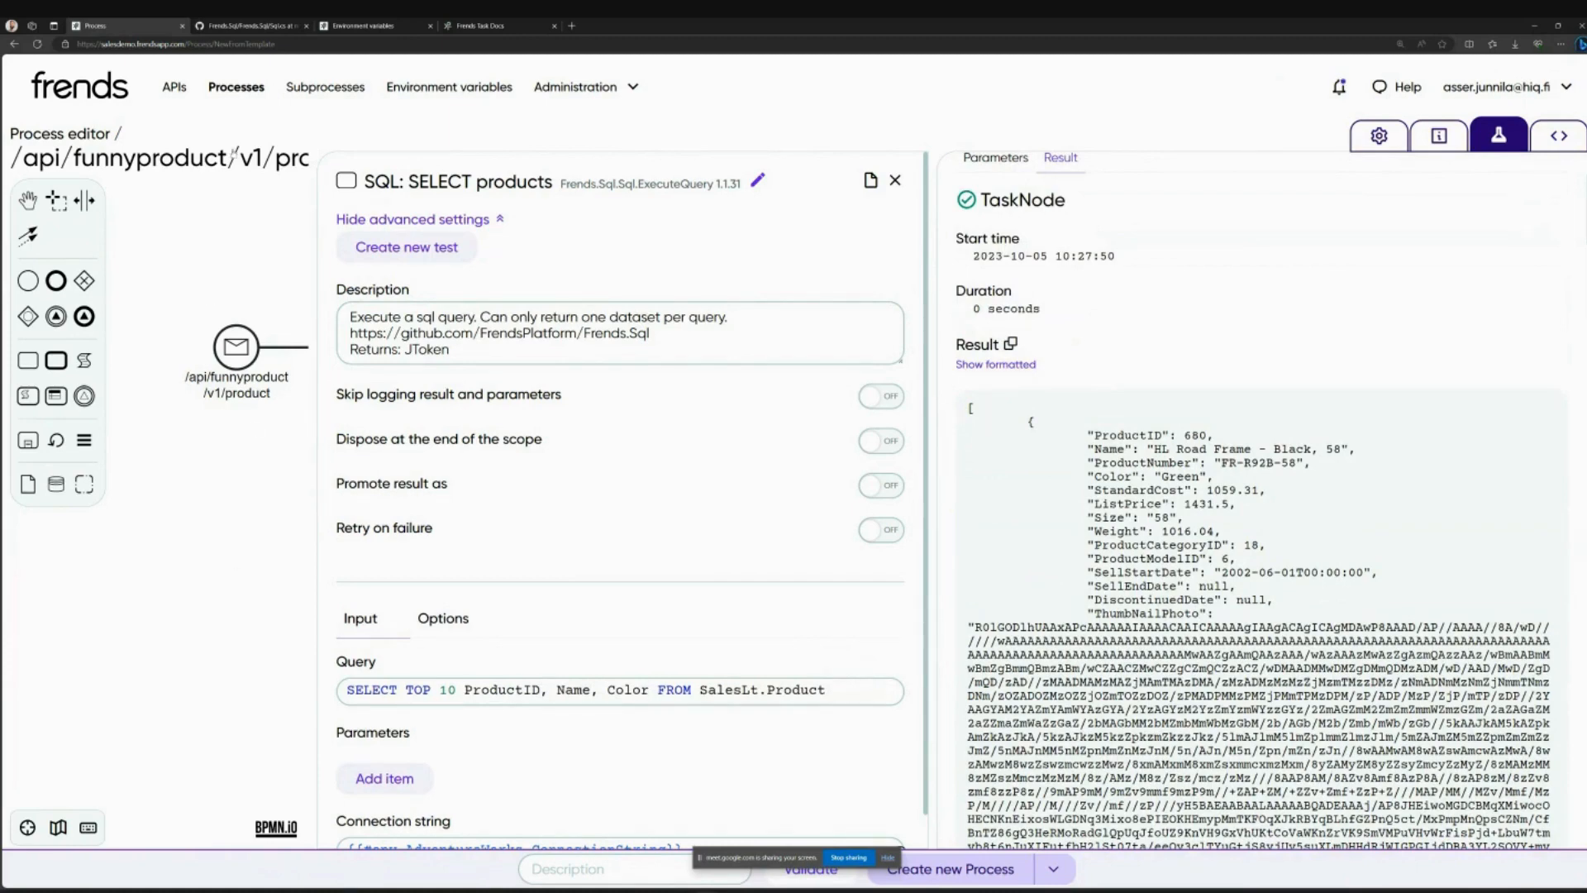
# Step: View the API list in a separate tab, return to the process editor, and close the SQL task's settings
pyautogui.click(179, 88)
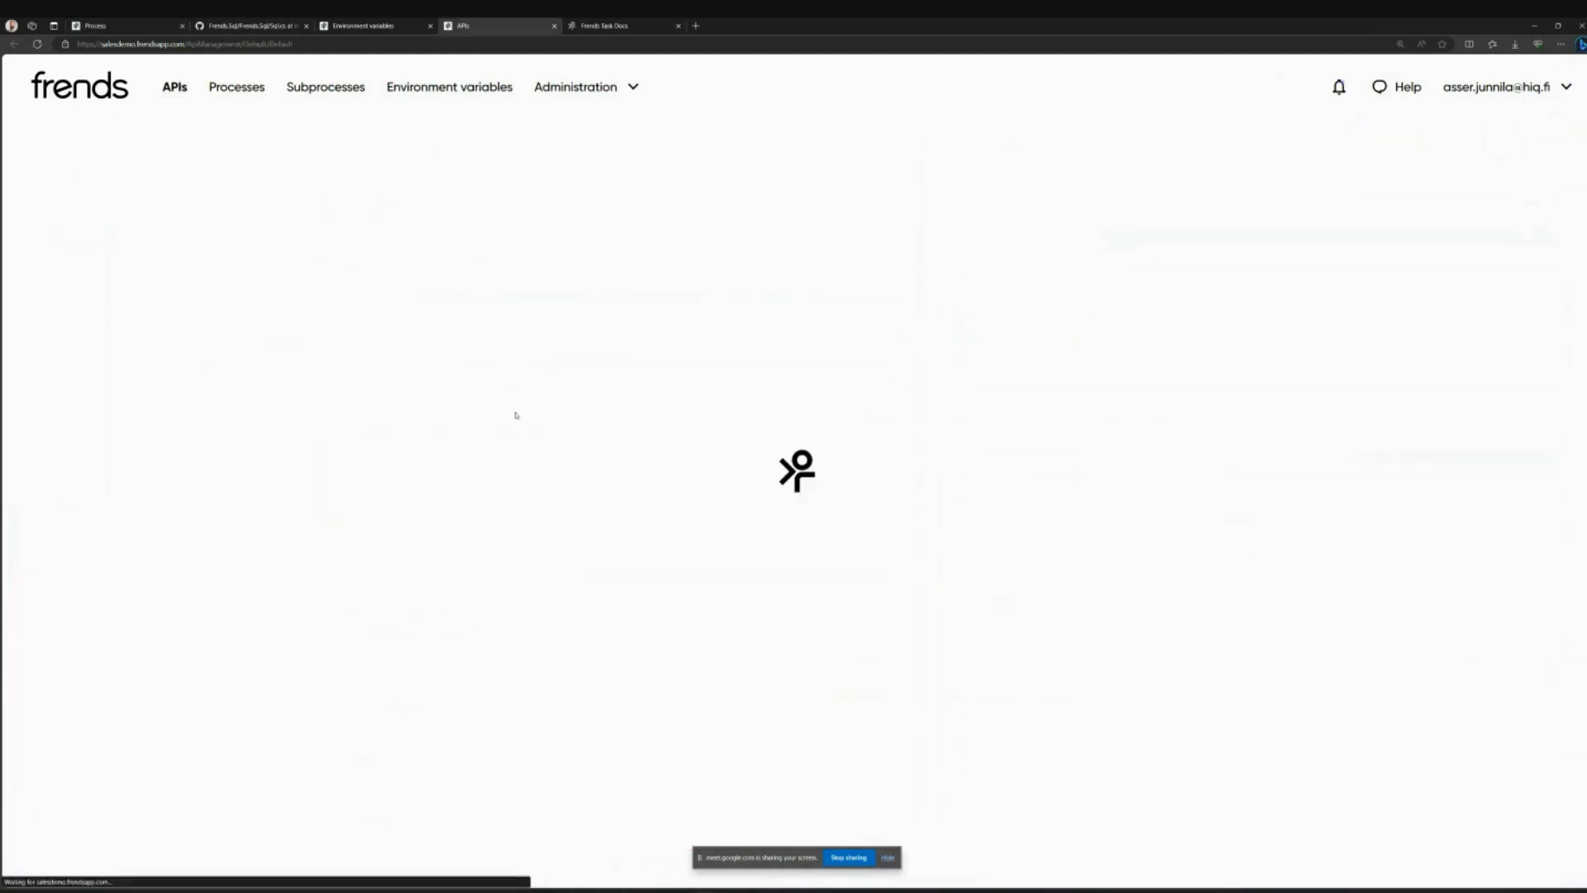
pyautogui.scroll(-10, 358, 648)
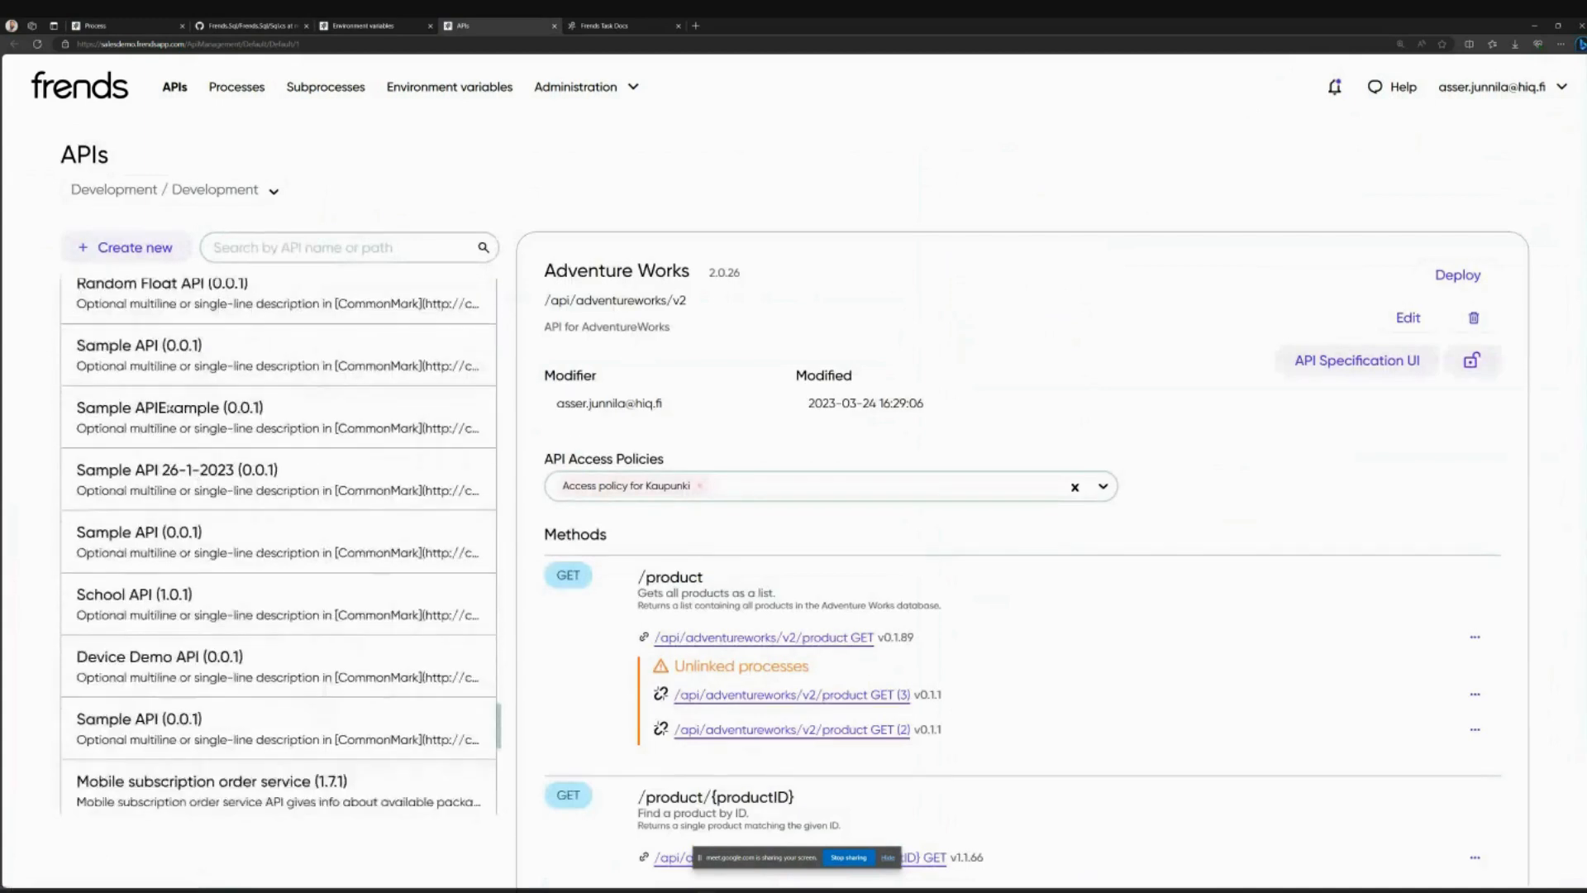
pyautogui.click(127, 26)
pyautogui.click(895, 180)
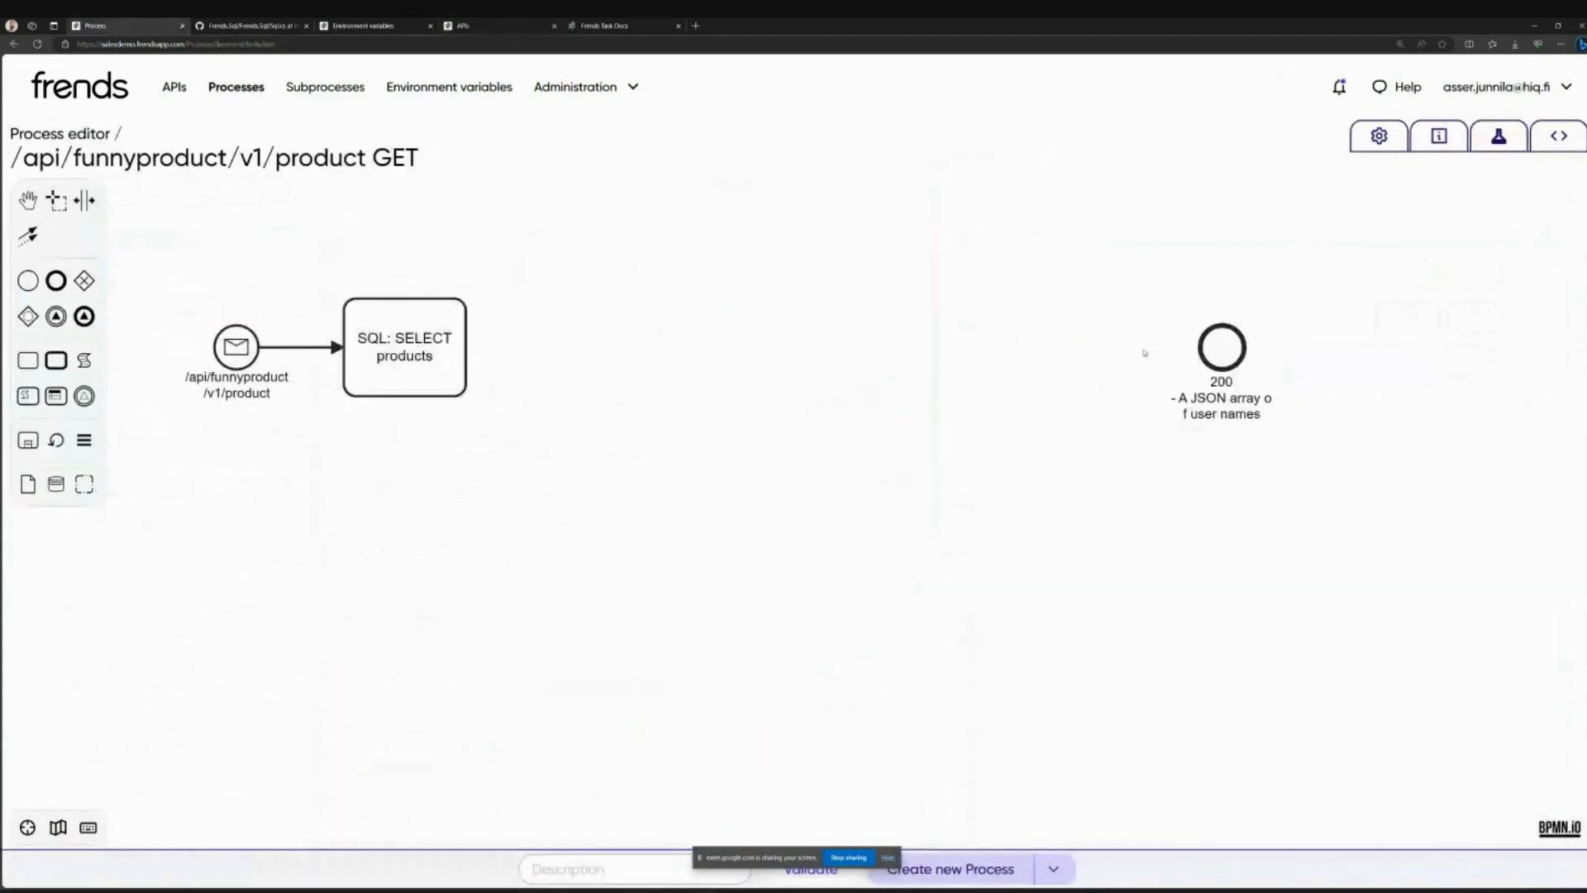
# Step: Examine the name, id and joke fields in the 200 return element's HTTP content and close its settings
pyautogui.click(1222, 347)
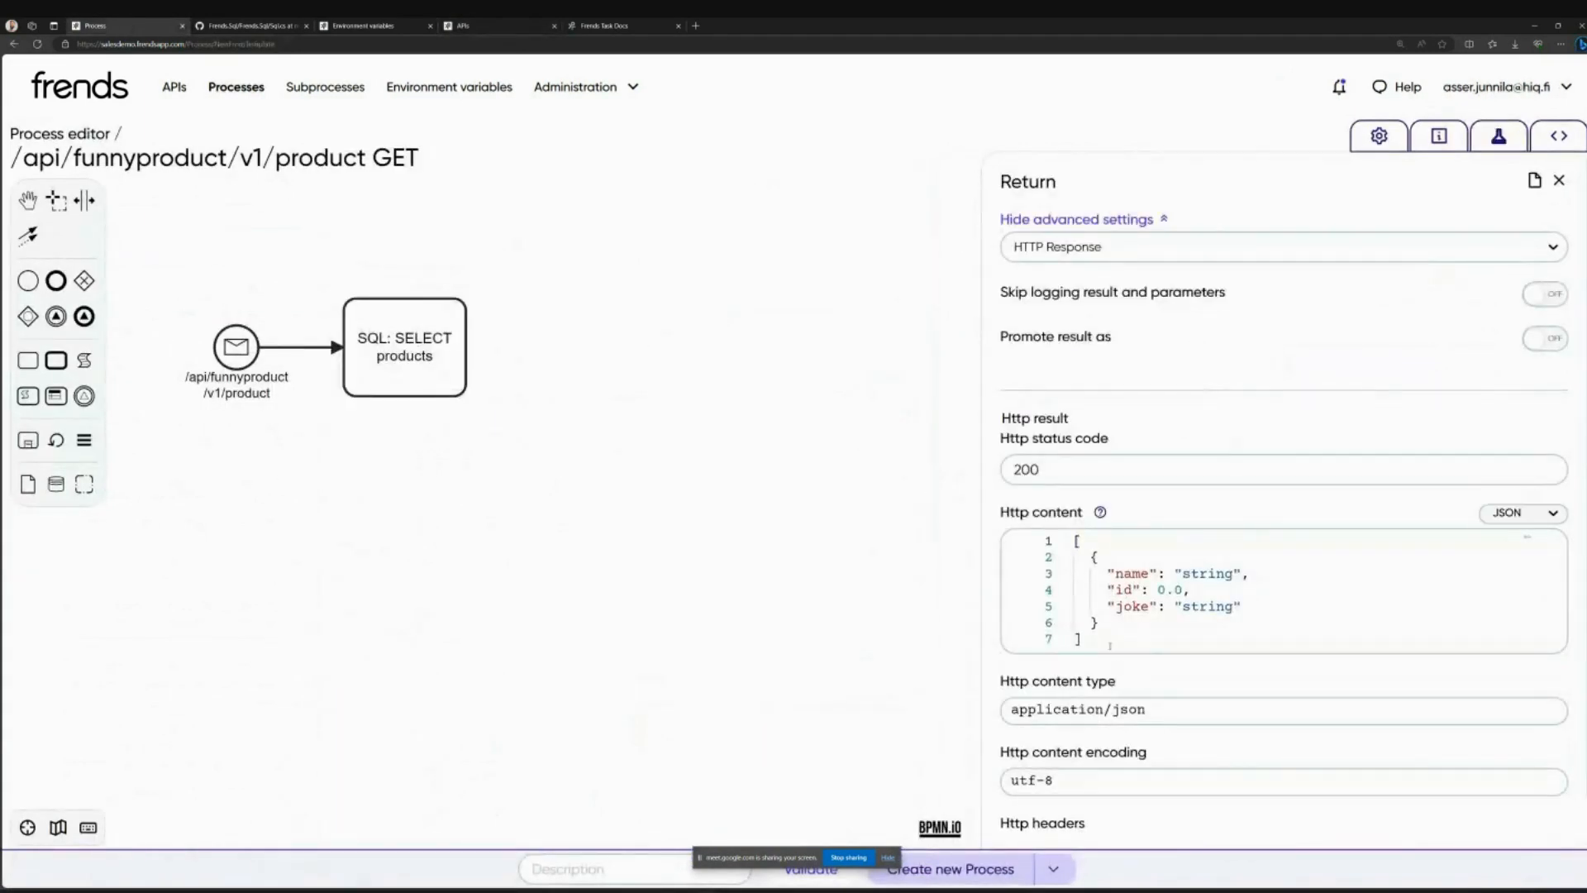
pyautogui.moveTo(1124, 652); pyautogui.dragTo(1074, 541)
pyautogui.click(1149, 573)
pyautogui.doubleClick(1147, 572)
pyautogui.doubleClick(1124, 589)
pyautogui.doubleClick(1132, 606)
pyautogui.click(662, 507)
# Step: Remove the Color column from the SQL task's query, leaving ProductID and Name selected
pyautogui.click(437, 391)
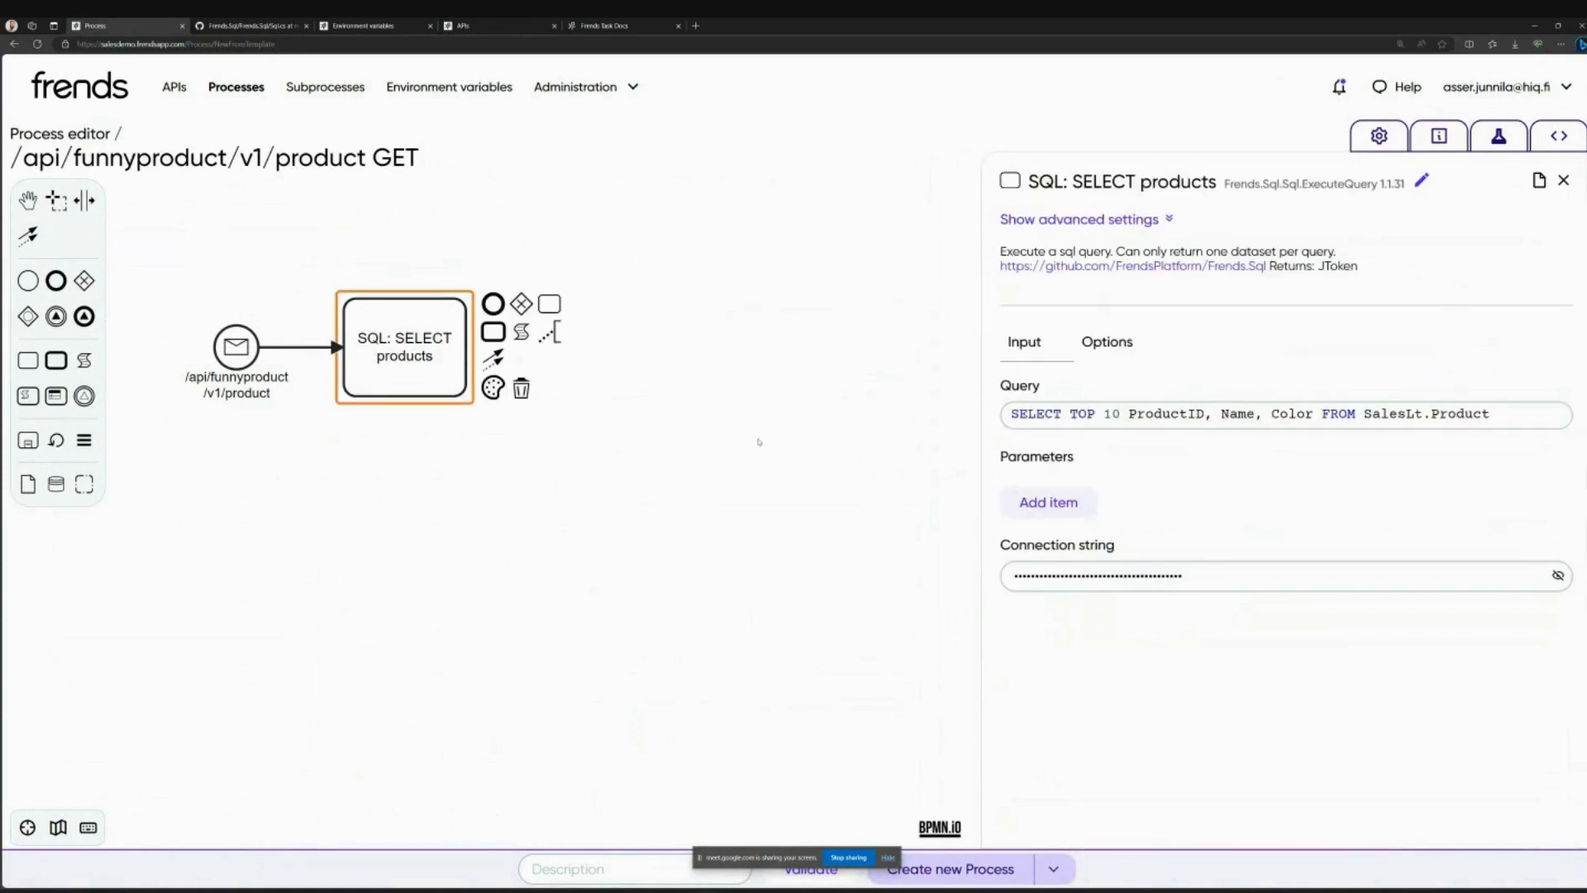
pyautogui.moveTo(1256, 414); pyautogui.dragTo(1314, 413)
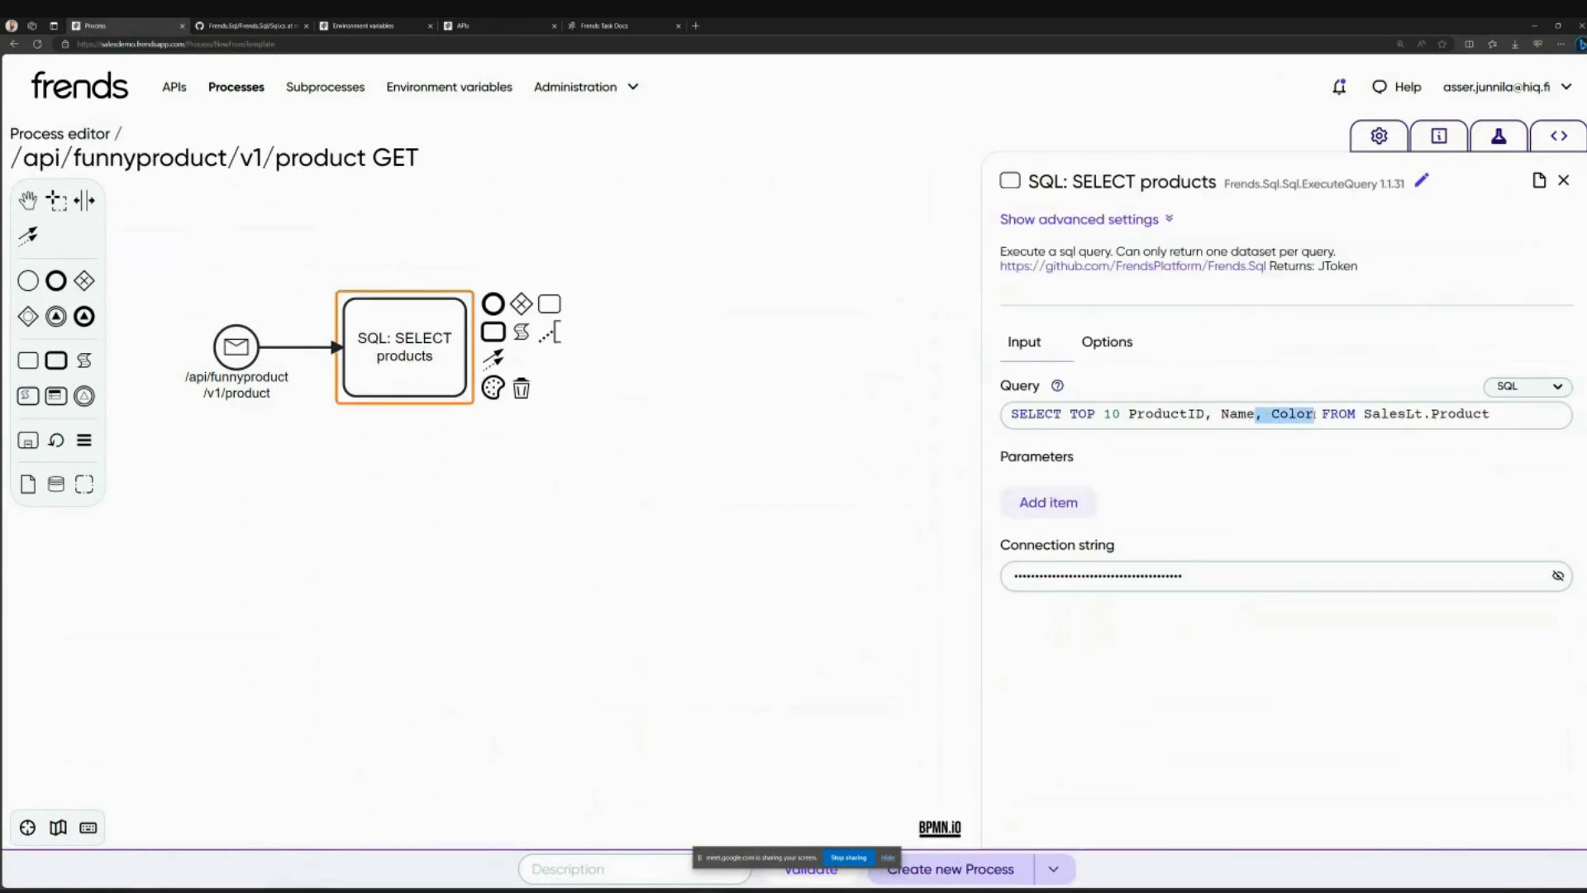
pyautogui.press('BackSpace')
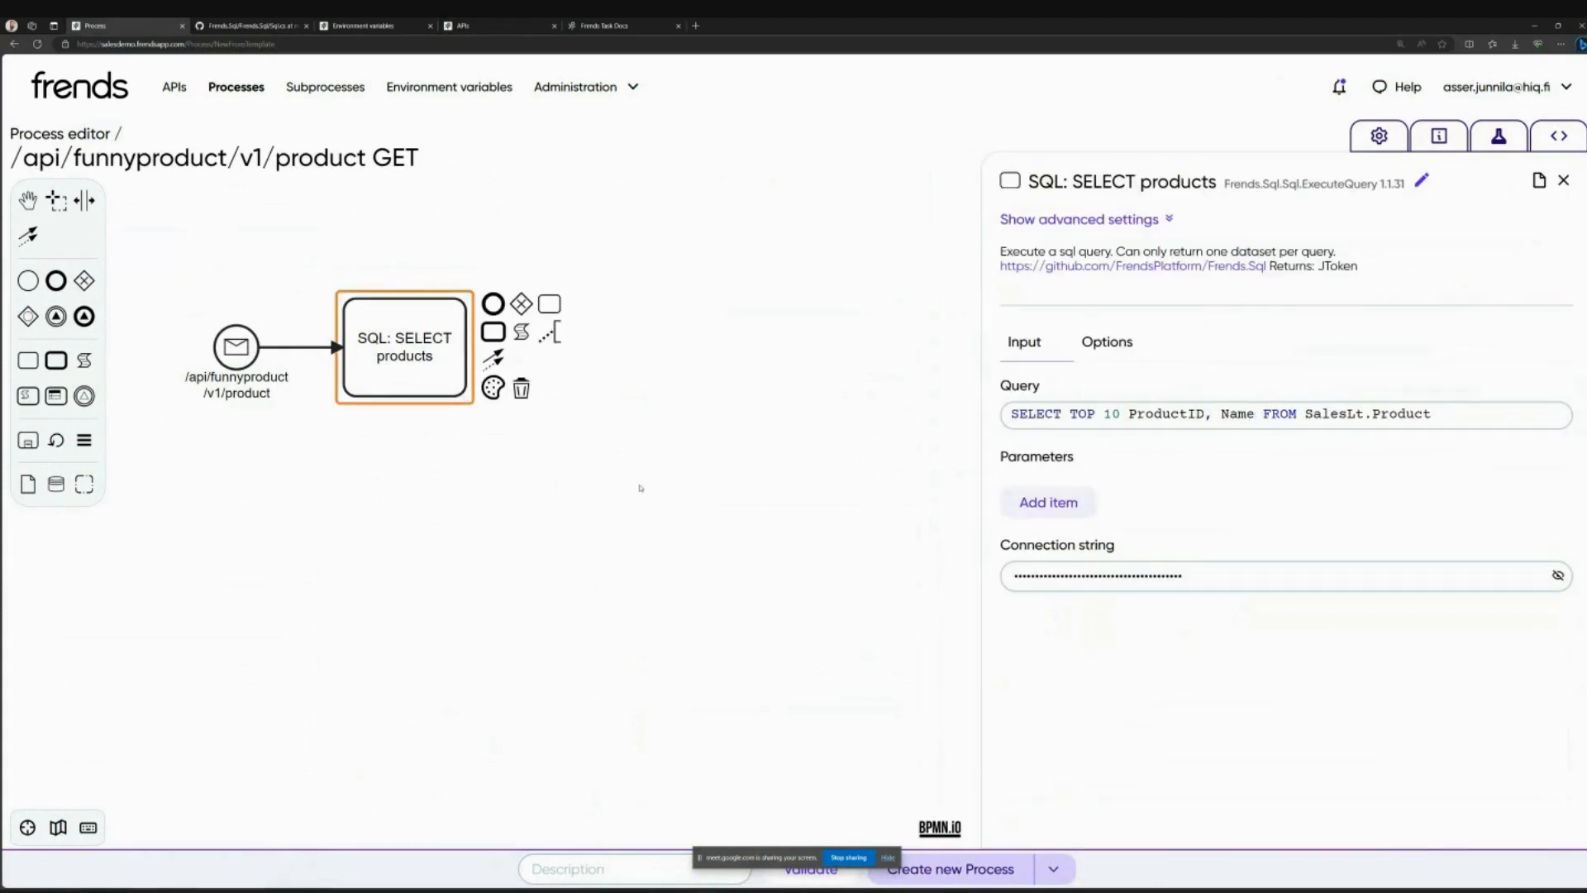
pyautogui.click(633, 448)
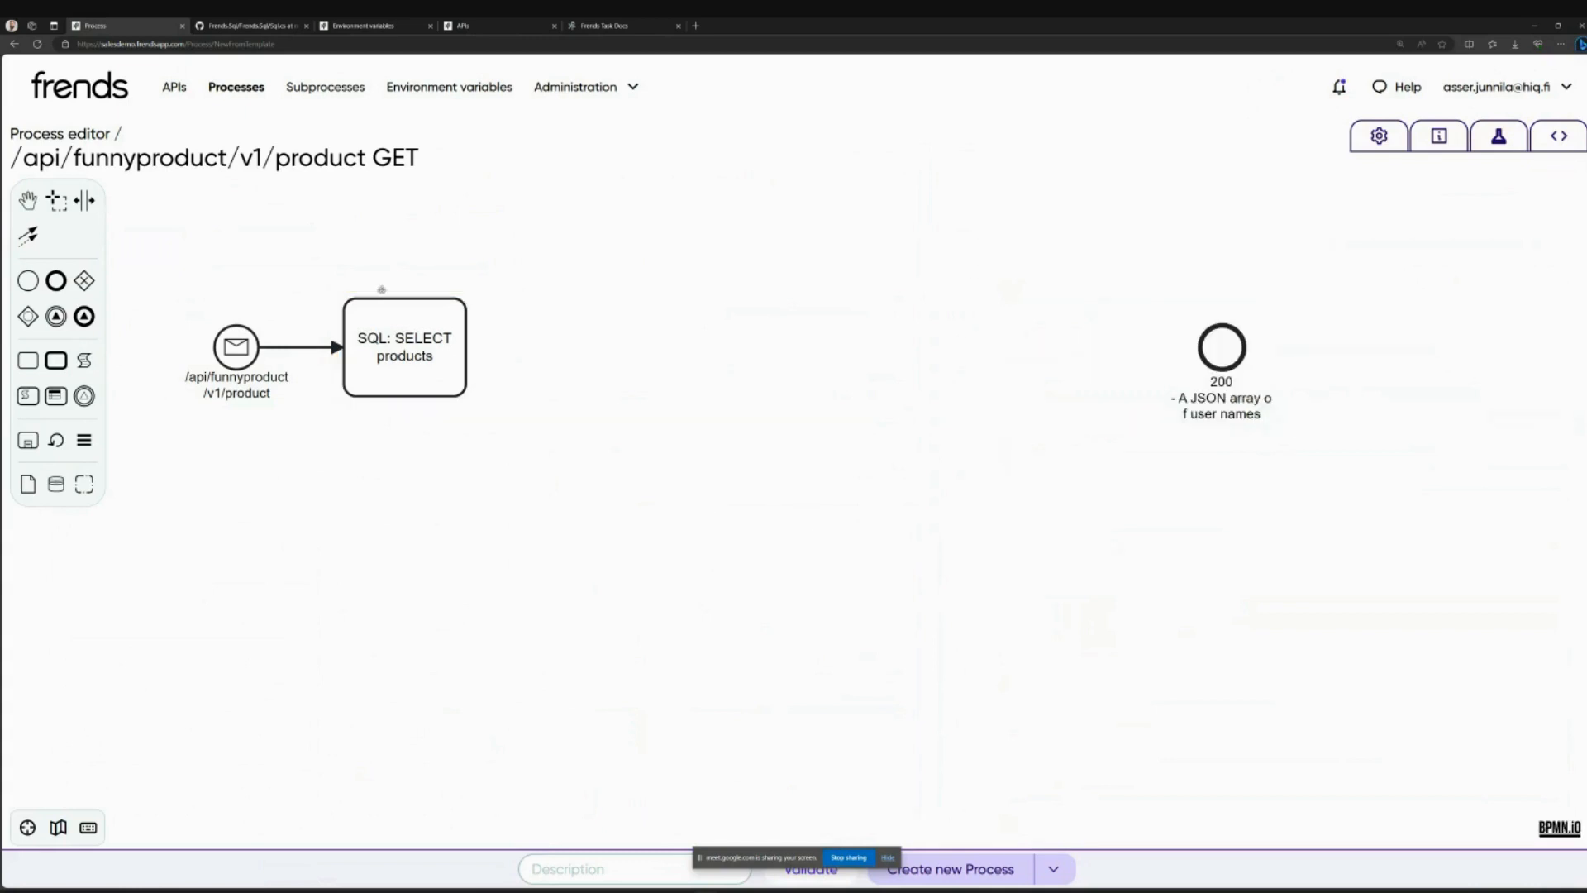
# Step: Review the SQL task's query and compare it with the joke field in the 200 return's HTTP content
pyautogui.click(401, 345)
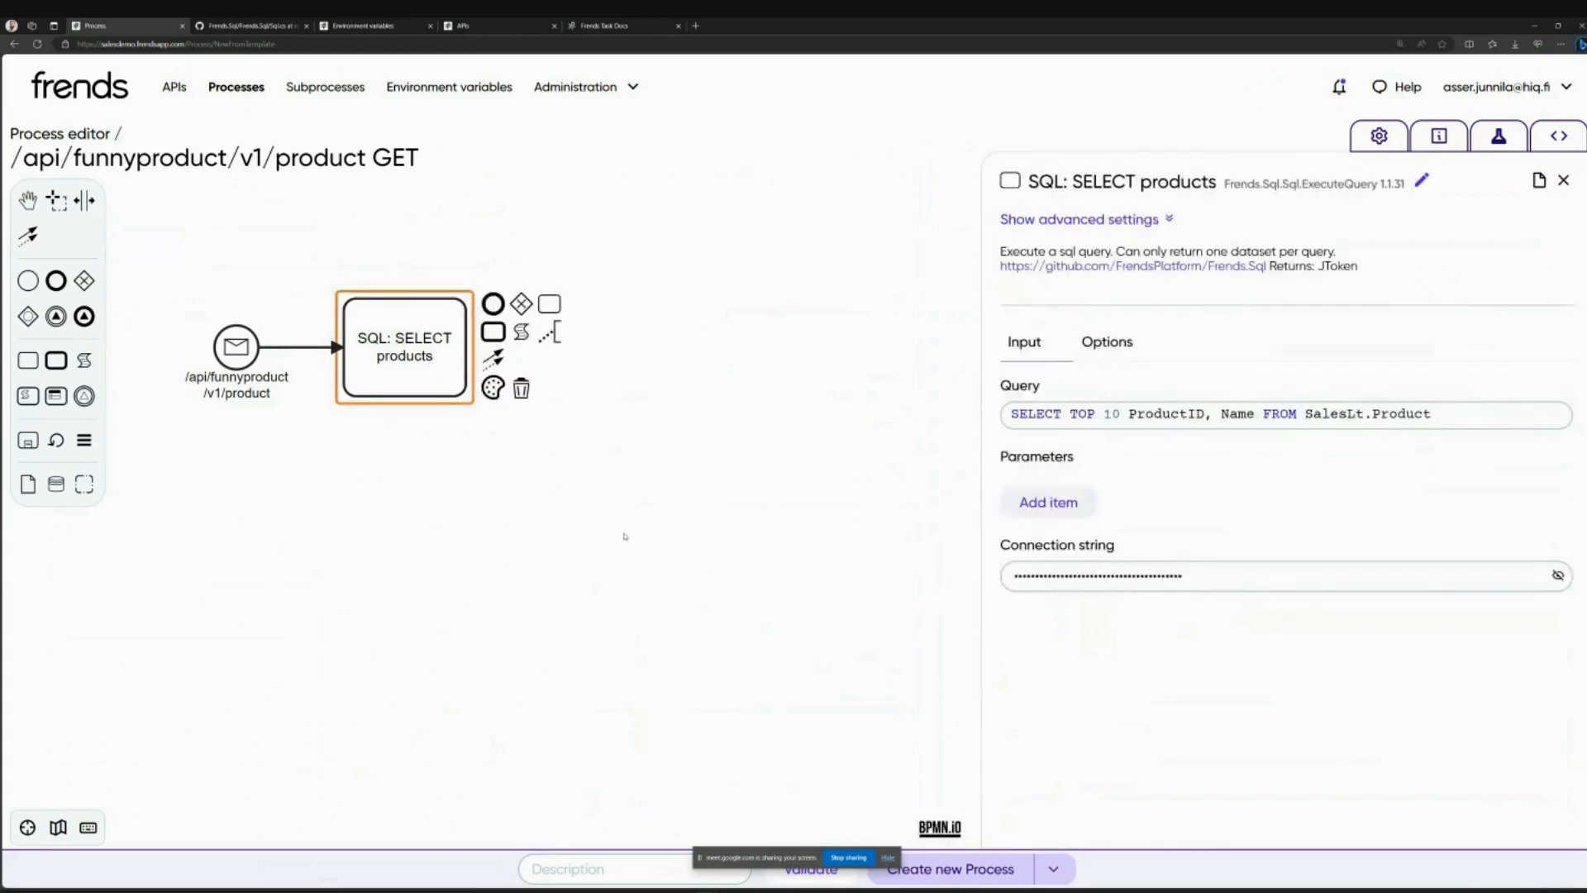
pyautogui.click(1562, 179)
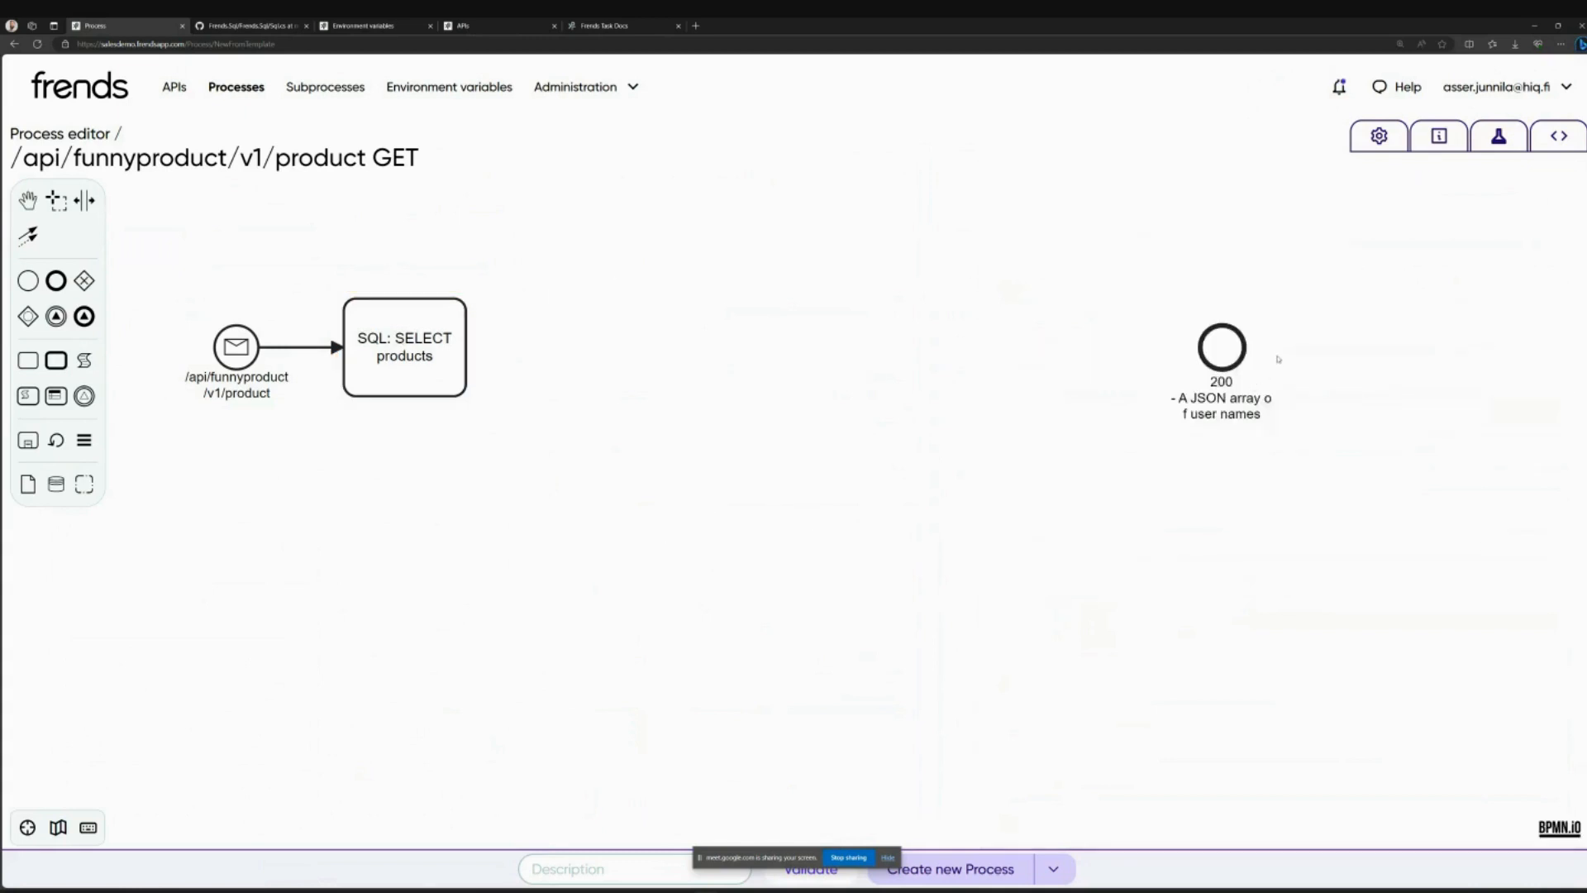
pyautogui.click(1250, 354)
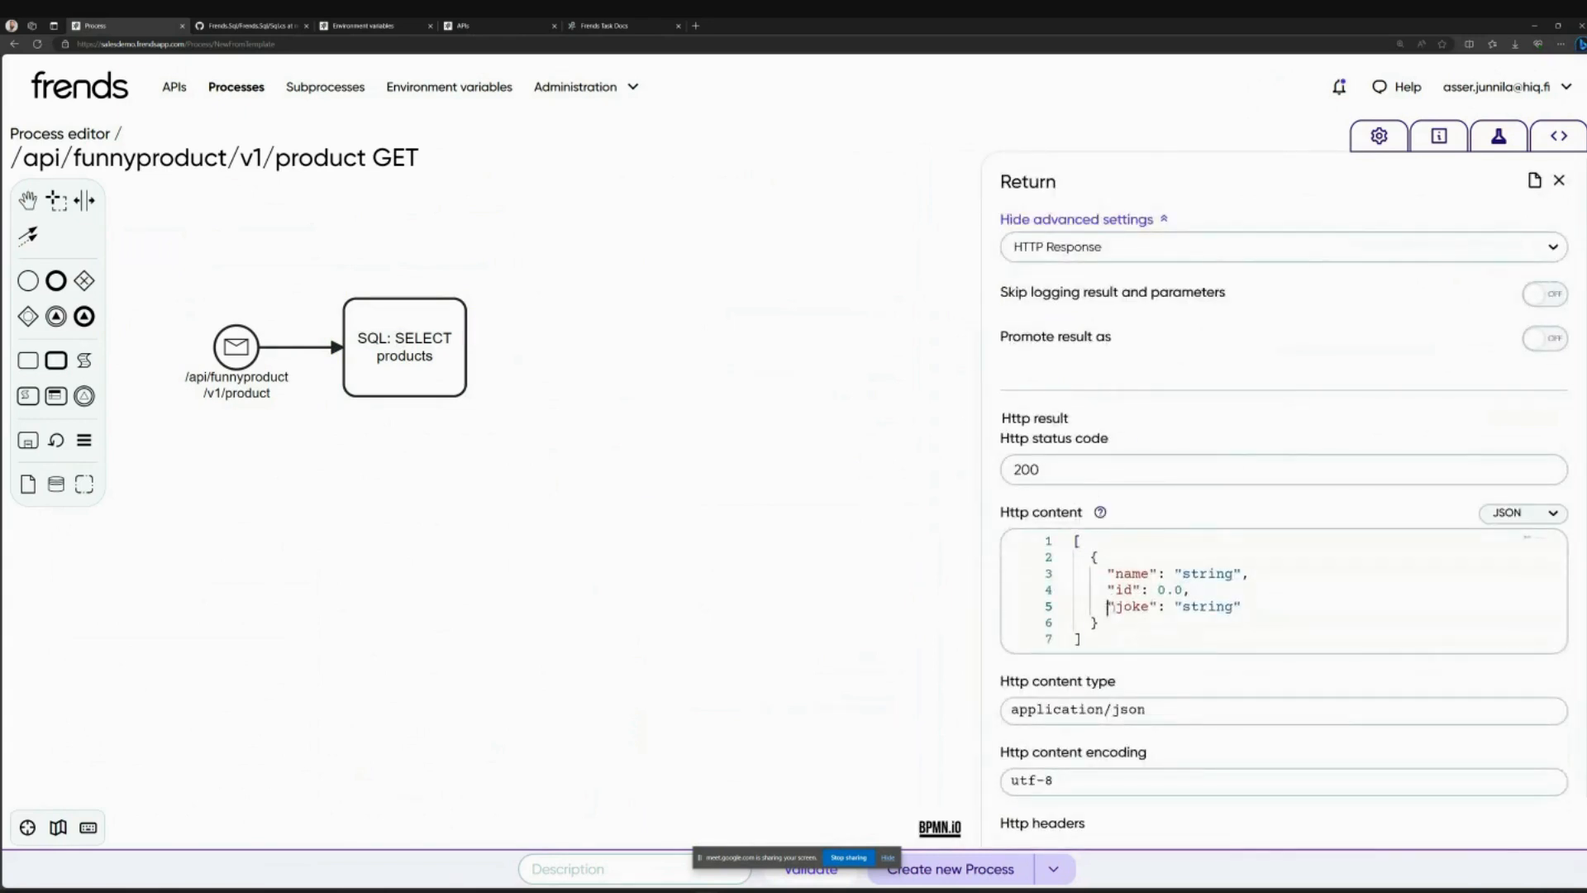
pyautogui.moveTo(1107, 606); pyautogui.dragTo(1244, 605)
pyautogui.click(1252, 603)
pyautogui.tripleClick(1252, 603)
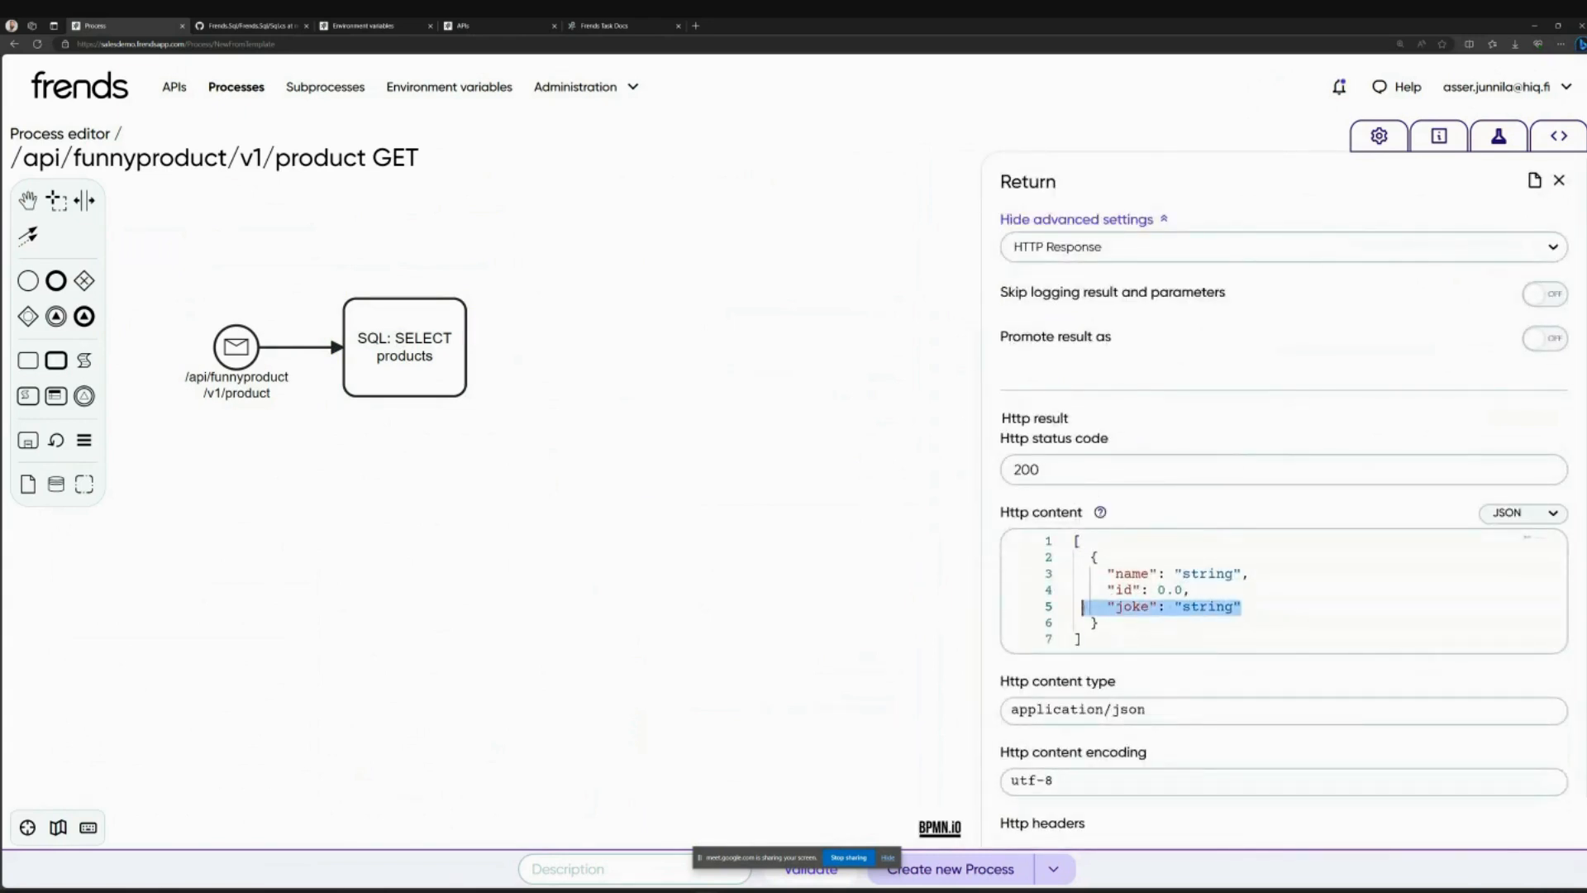
pyautogui.click(1252, 603)
pyautogui.click(617, 362)
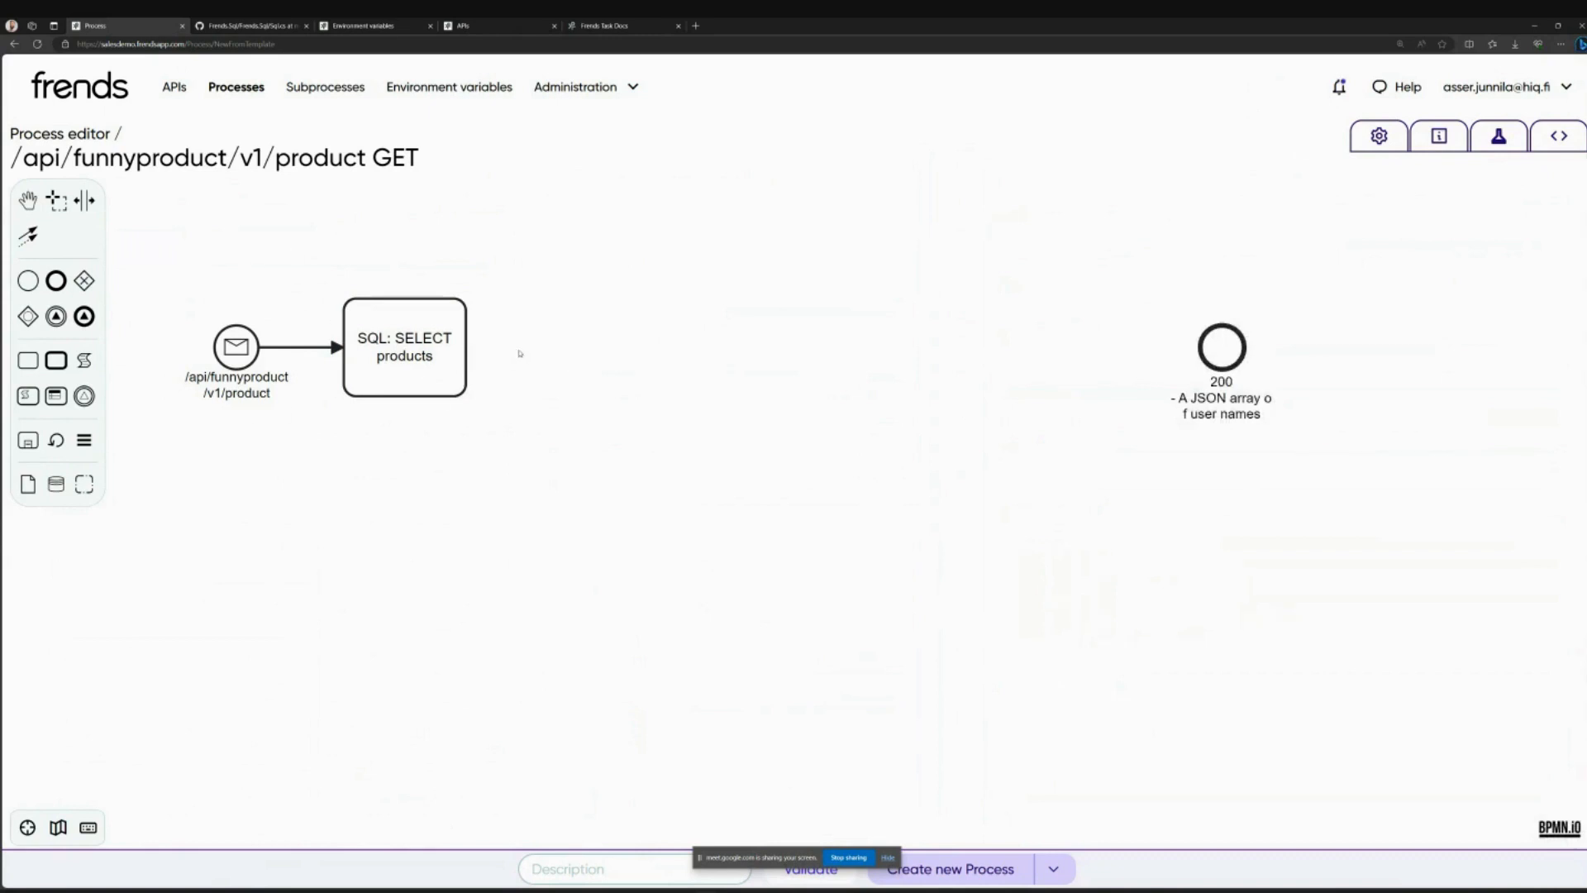
# Step: Add a foreach scope between the SQL task and the 200 return, and connect the SQL task to it
pyautogui.click(84, 440)
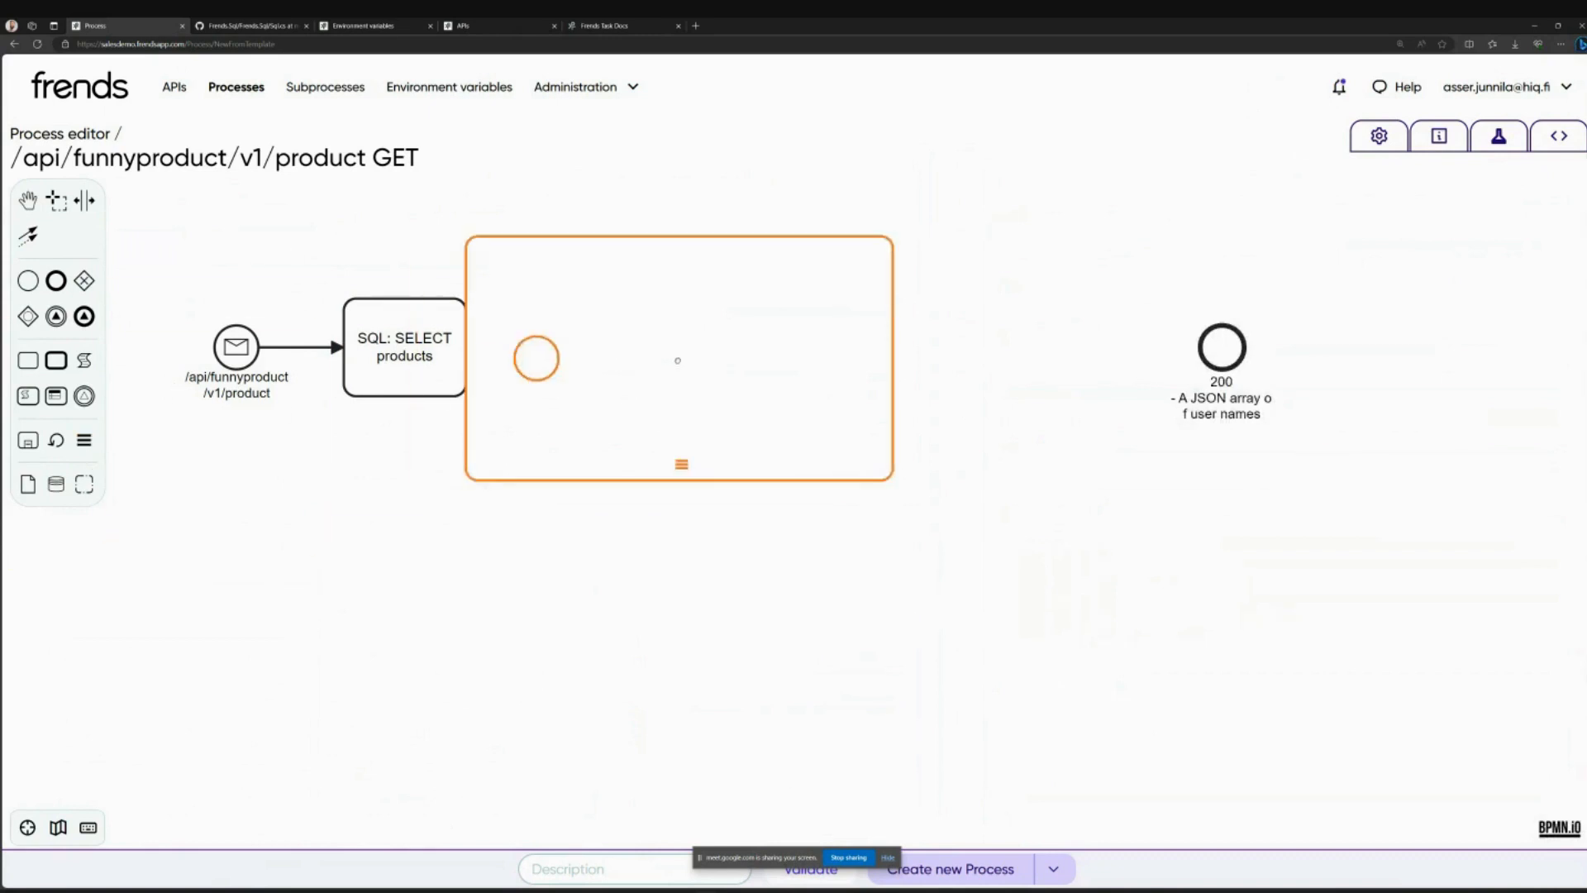
pyautogui.click(730, 344)
pyautogui.click(426, 332)
pyautogui.click(491, 364)
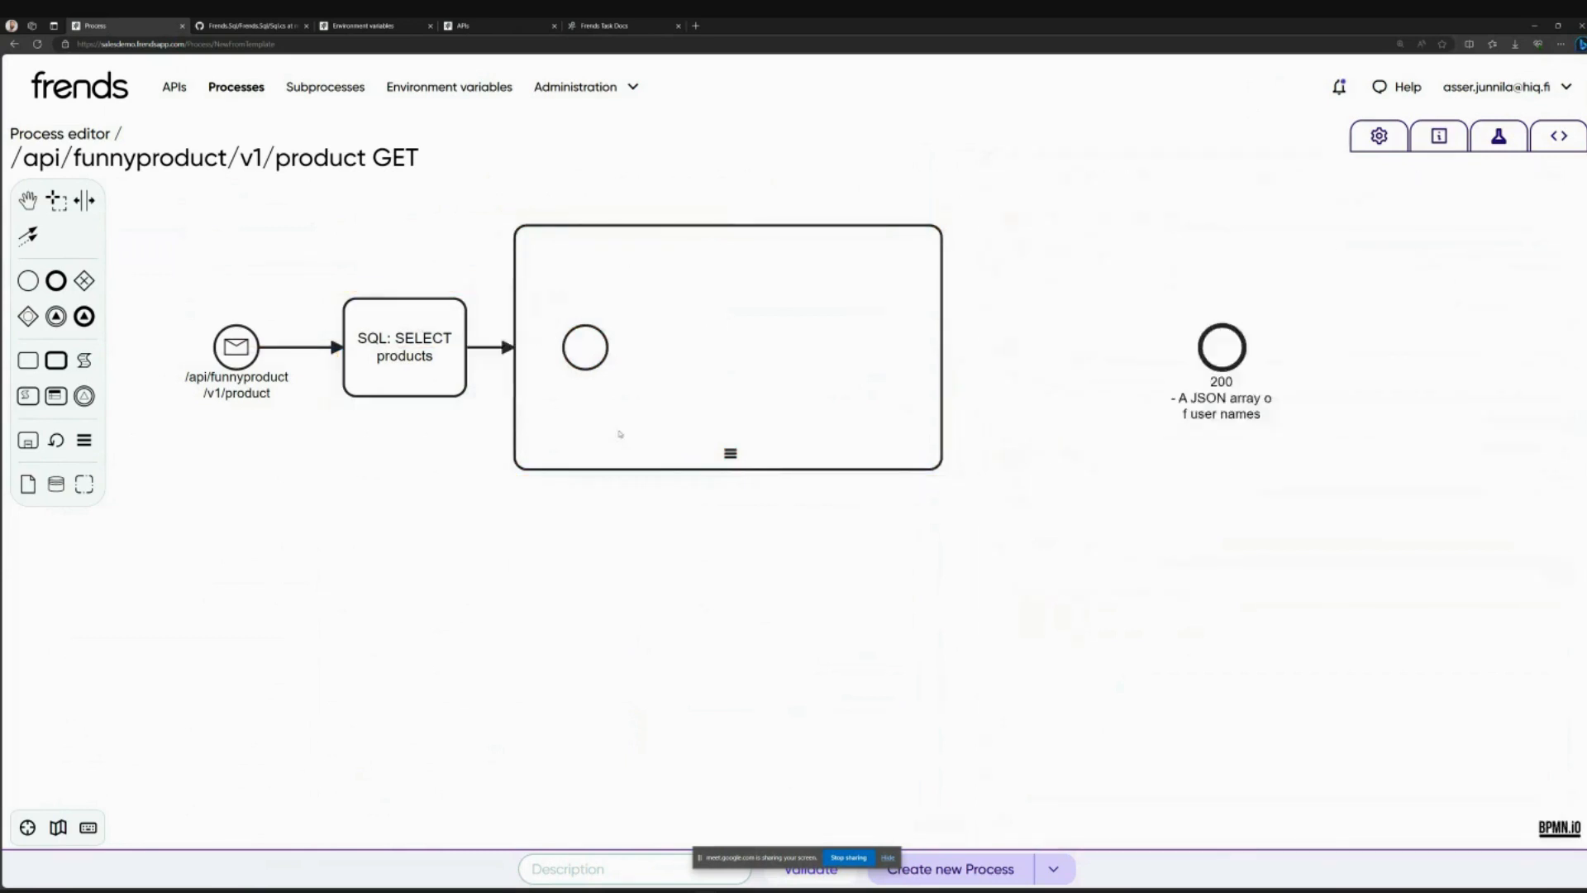
pyautogui.click(490, 347)
pyautogui.click(401, 307)
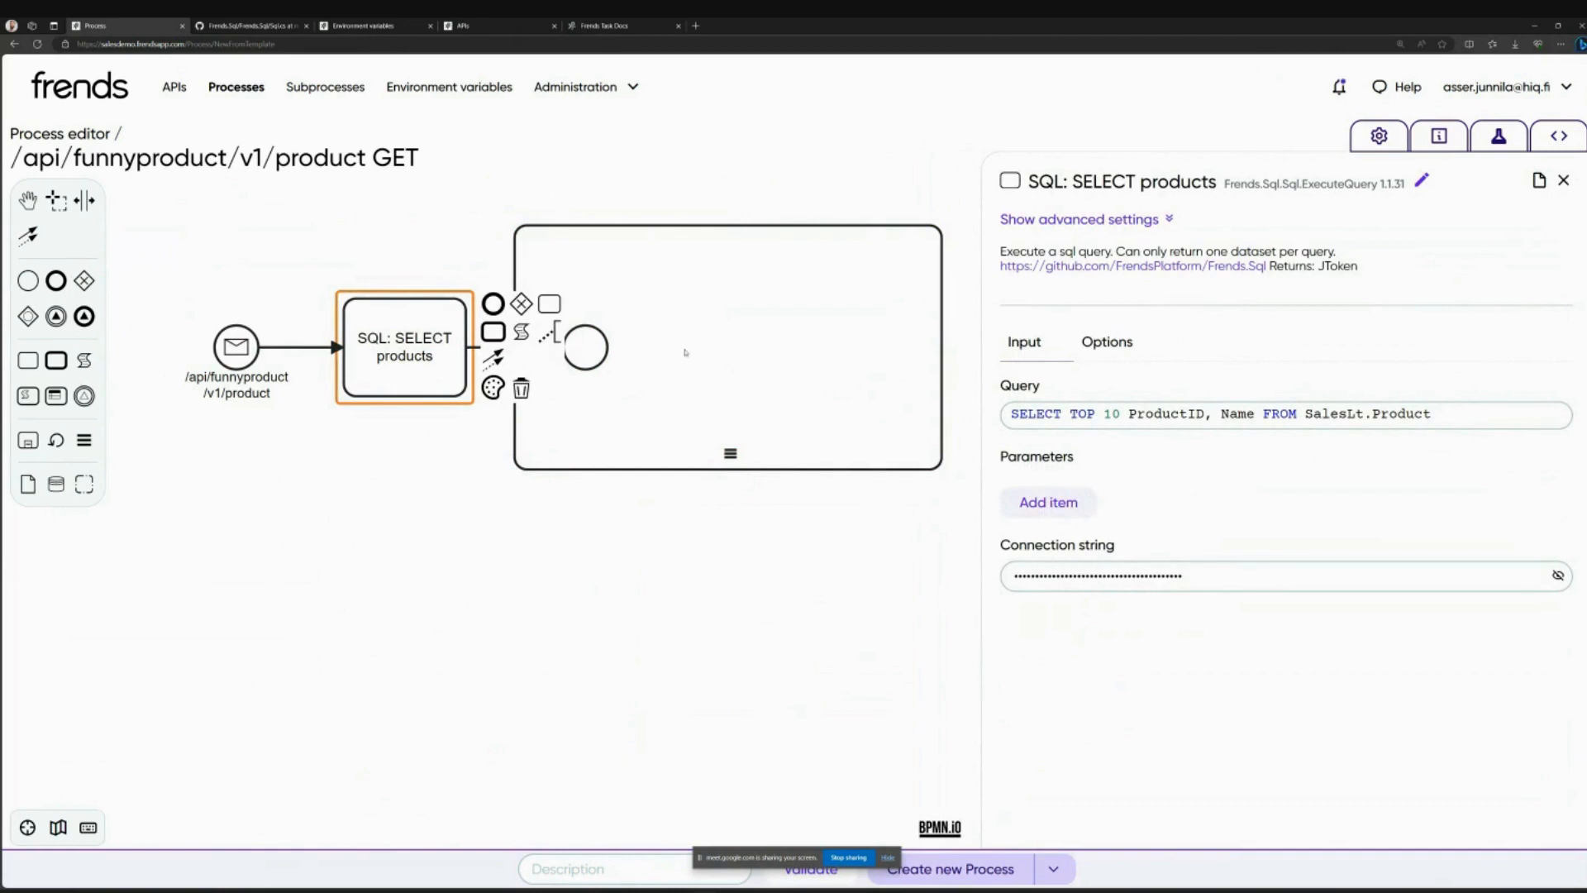
pyautogui.click(762, 523)
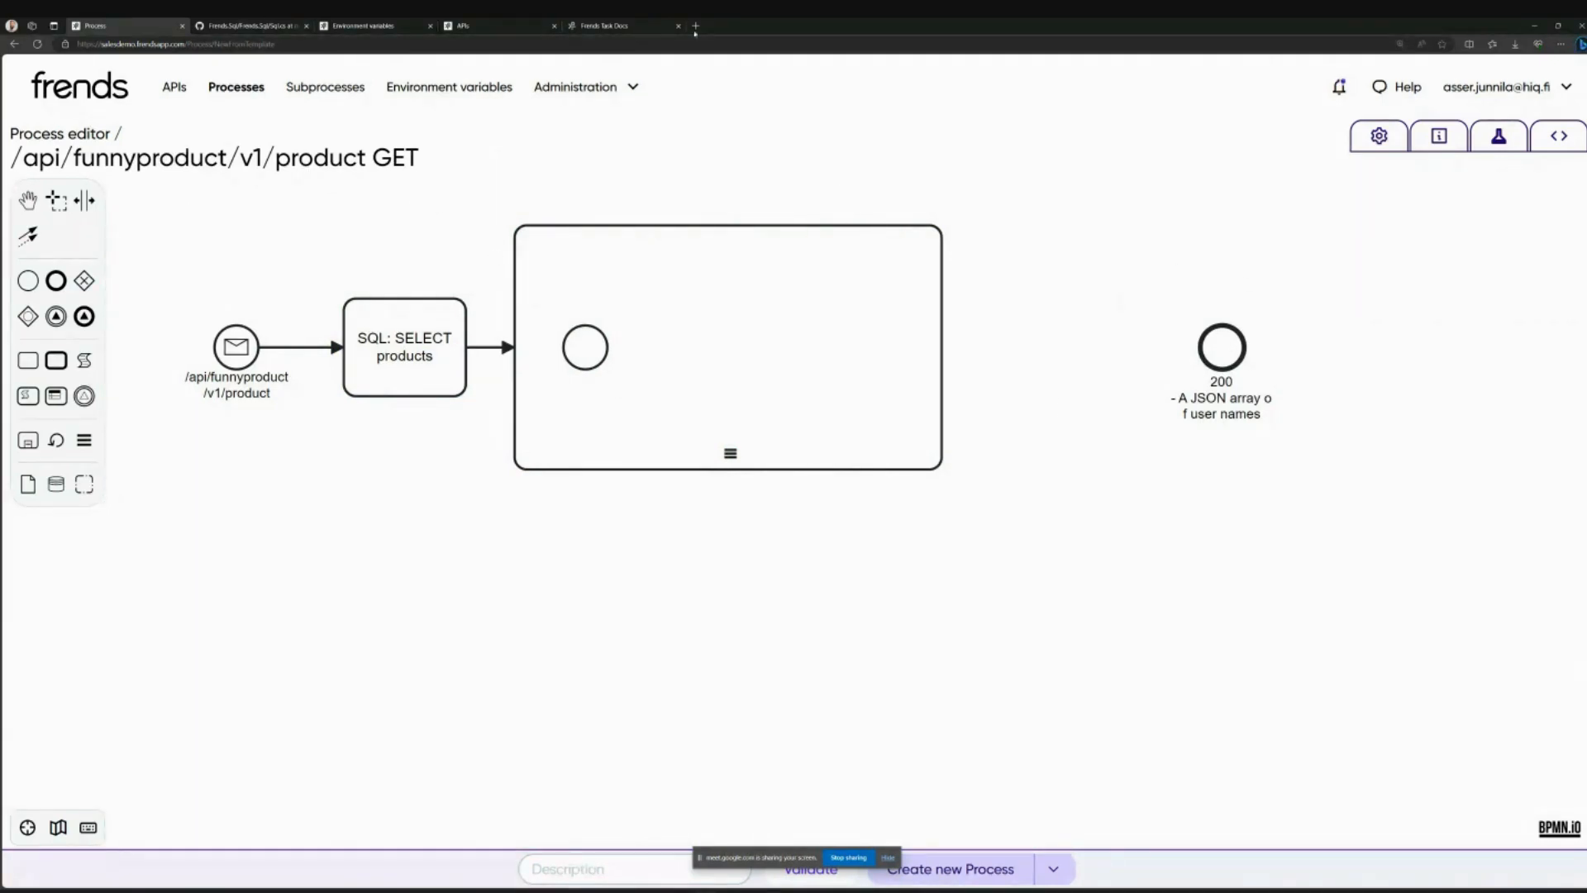
# Step: Name the new scope "foreach" and set its loop variable to "product"
pyautogui.doubleClick(653, 235)
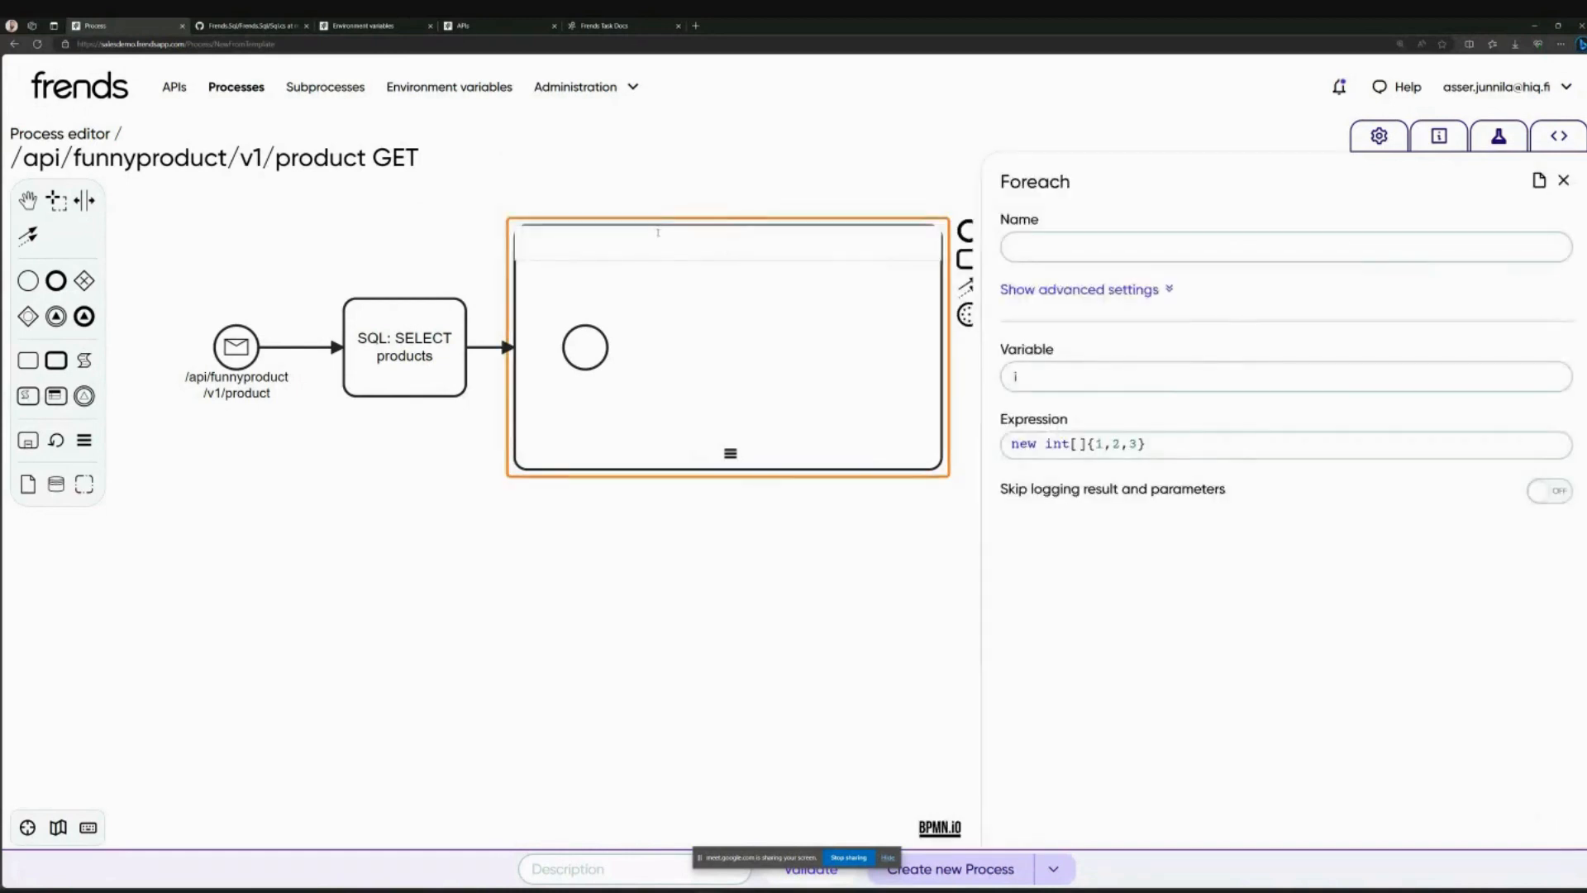
pyautogui.write('foreach')
pyautogui.doubleClick(1167, 374)
pyautogui.write('product')
pyautogui.click(962, 395)
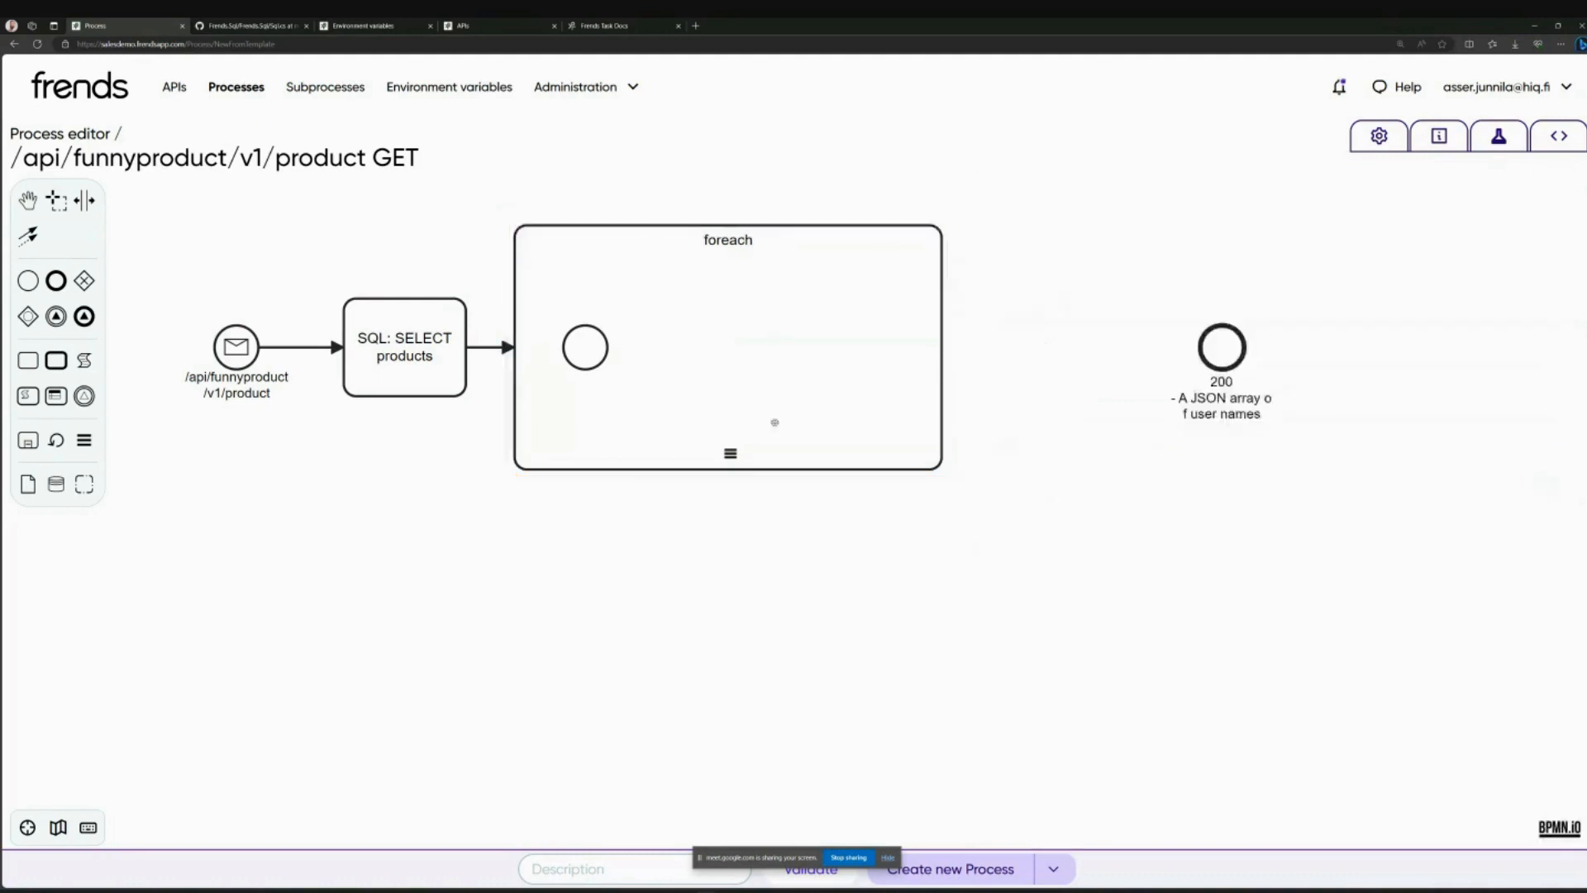
# Step: Attach a text annotation reading "#var.product" to the foreach scope and place it just above the scope
pyautogui.click(823, 281)
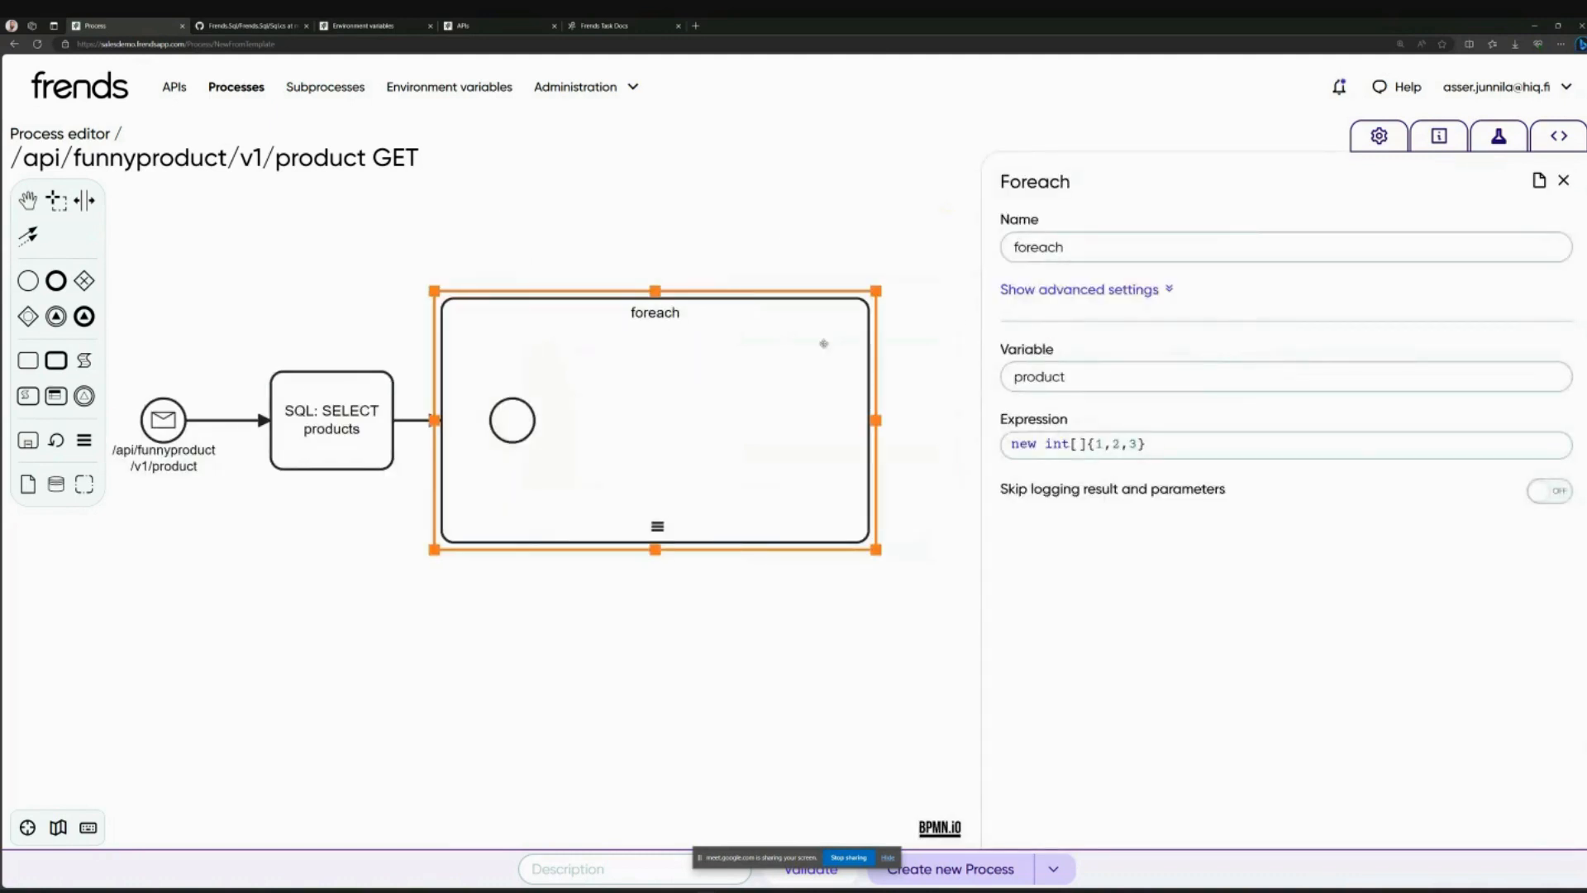
pyautogui.click(952, 332)
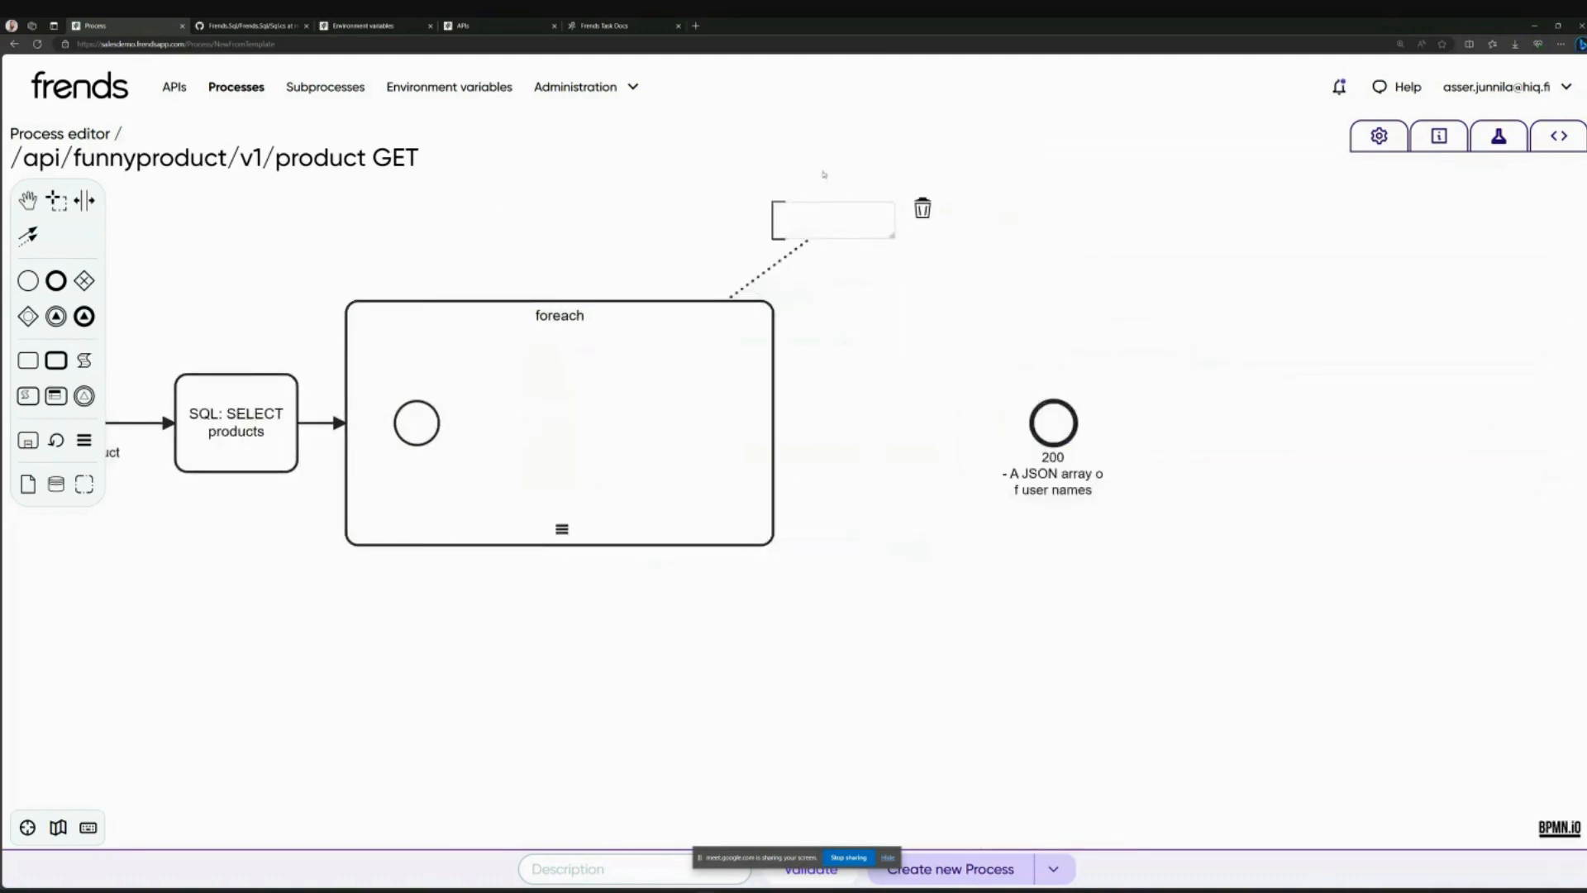
pyautogui.moveTo(847, 223); pyautogui.dragTo(620, 248)
pyautogui.doubleClick(620, 248)
pyautogui.write('#')
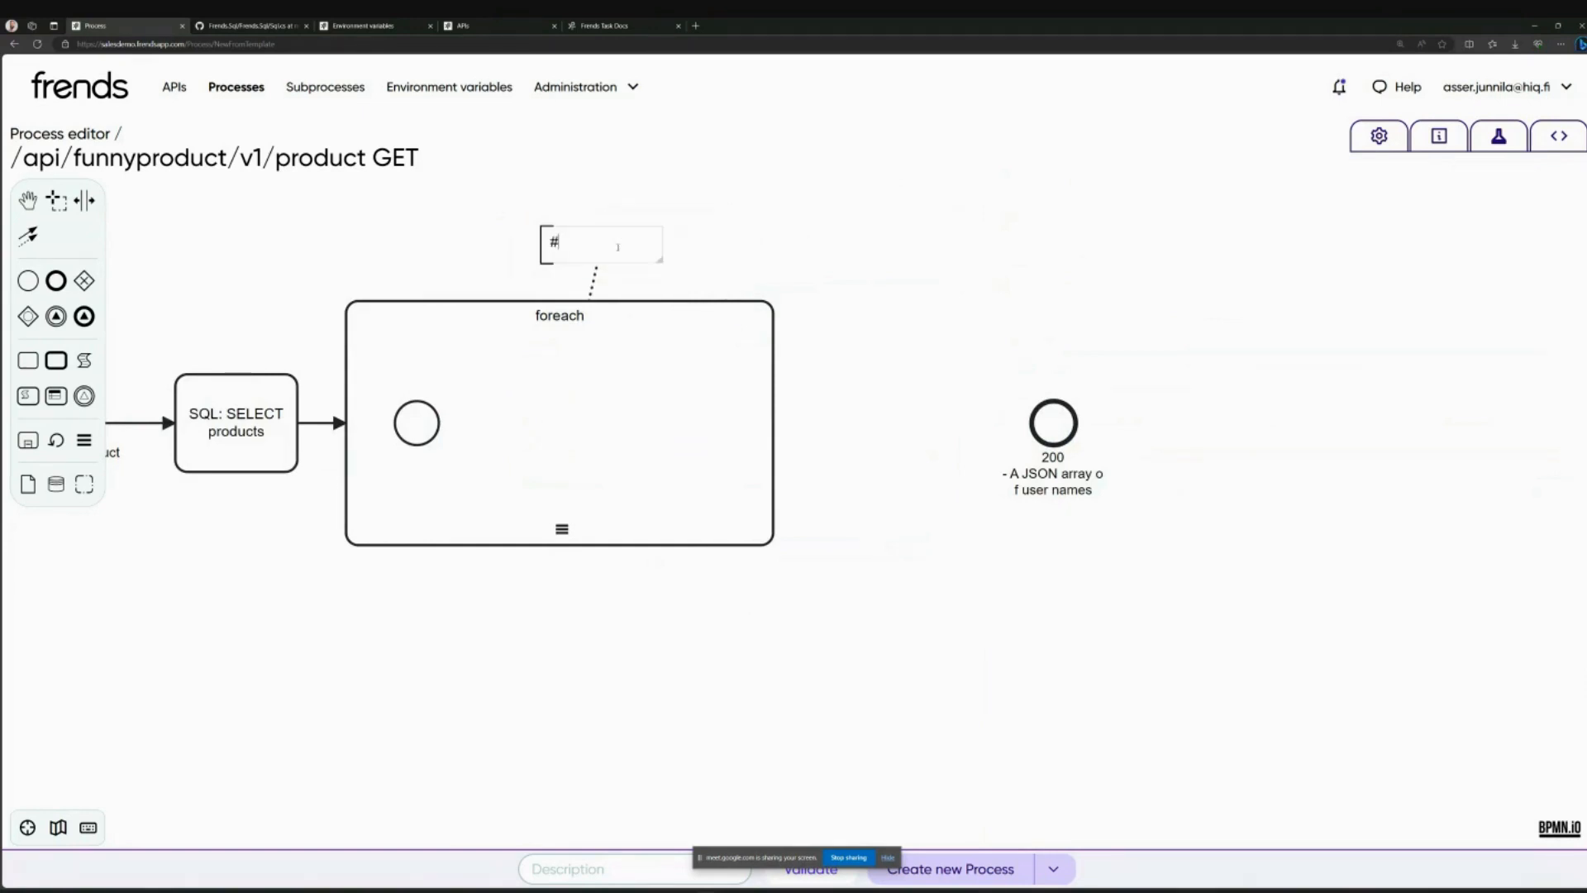
pyautogui.write('var.product')
pyautogui.moveTo(595, 248)
pyautogui.mouseDown()
pyautogui.moveTo(551, 199)
pyautogui.moveTo(519, 235)
pyautogui.mouseUp()
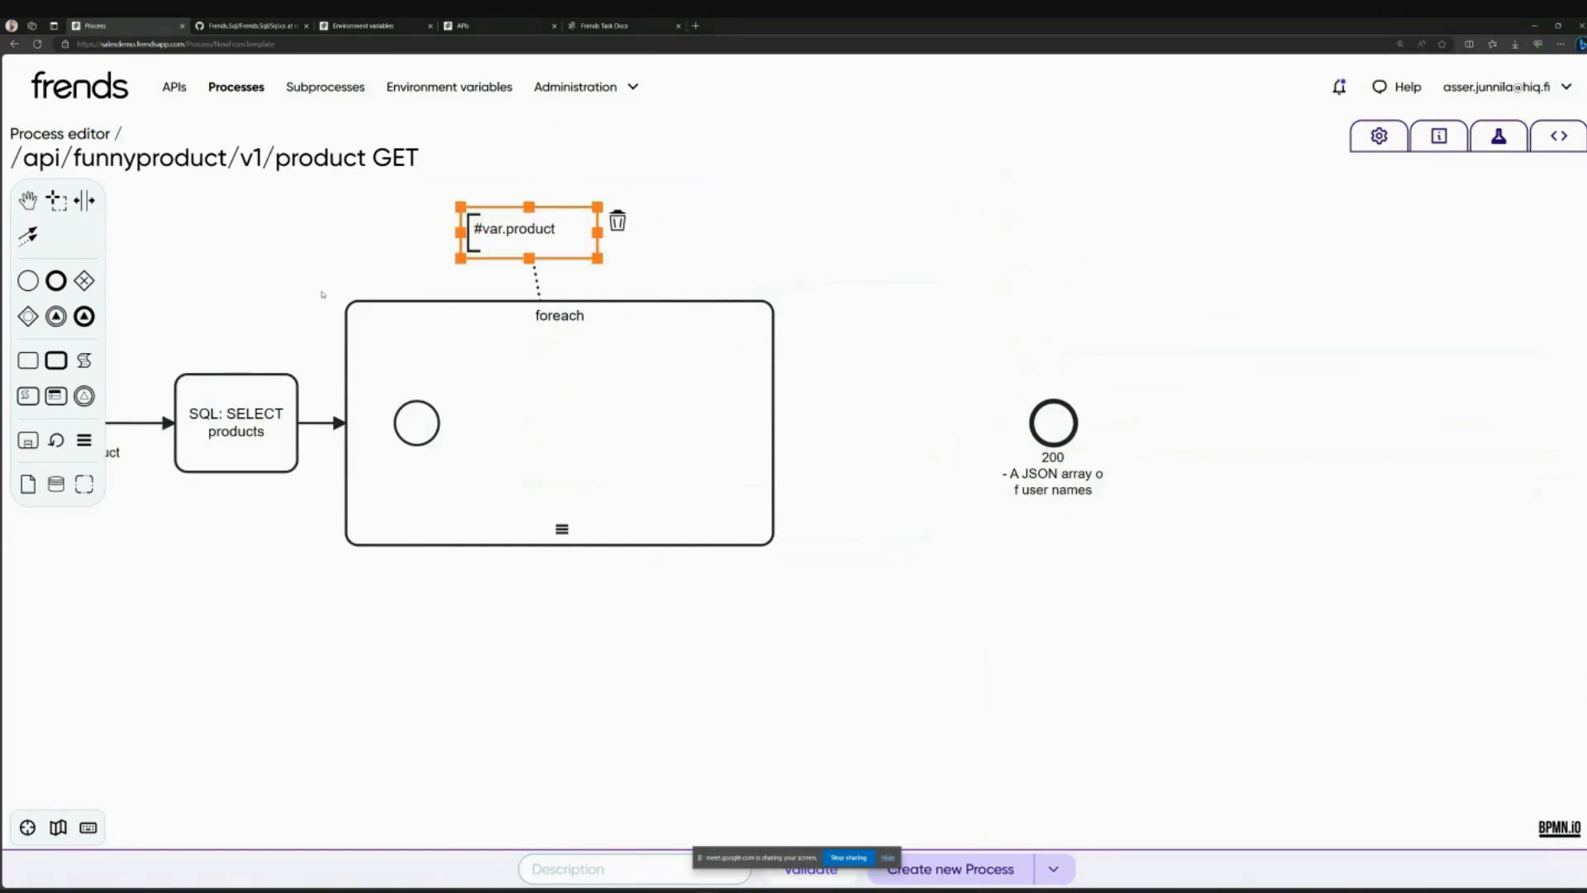
pyautogui.click(318, 258)
# Step: Set the foreach scope's expression to "#result[SQL: SELECT products]"
pyautogui.hscroll(-3, 632, 322)
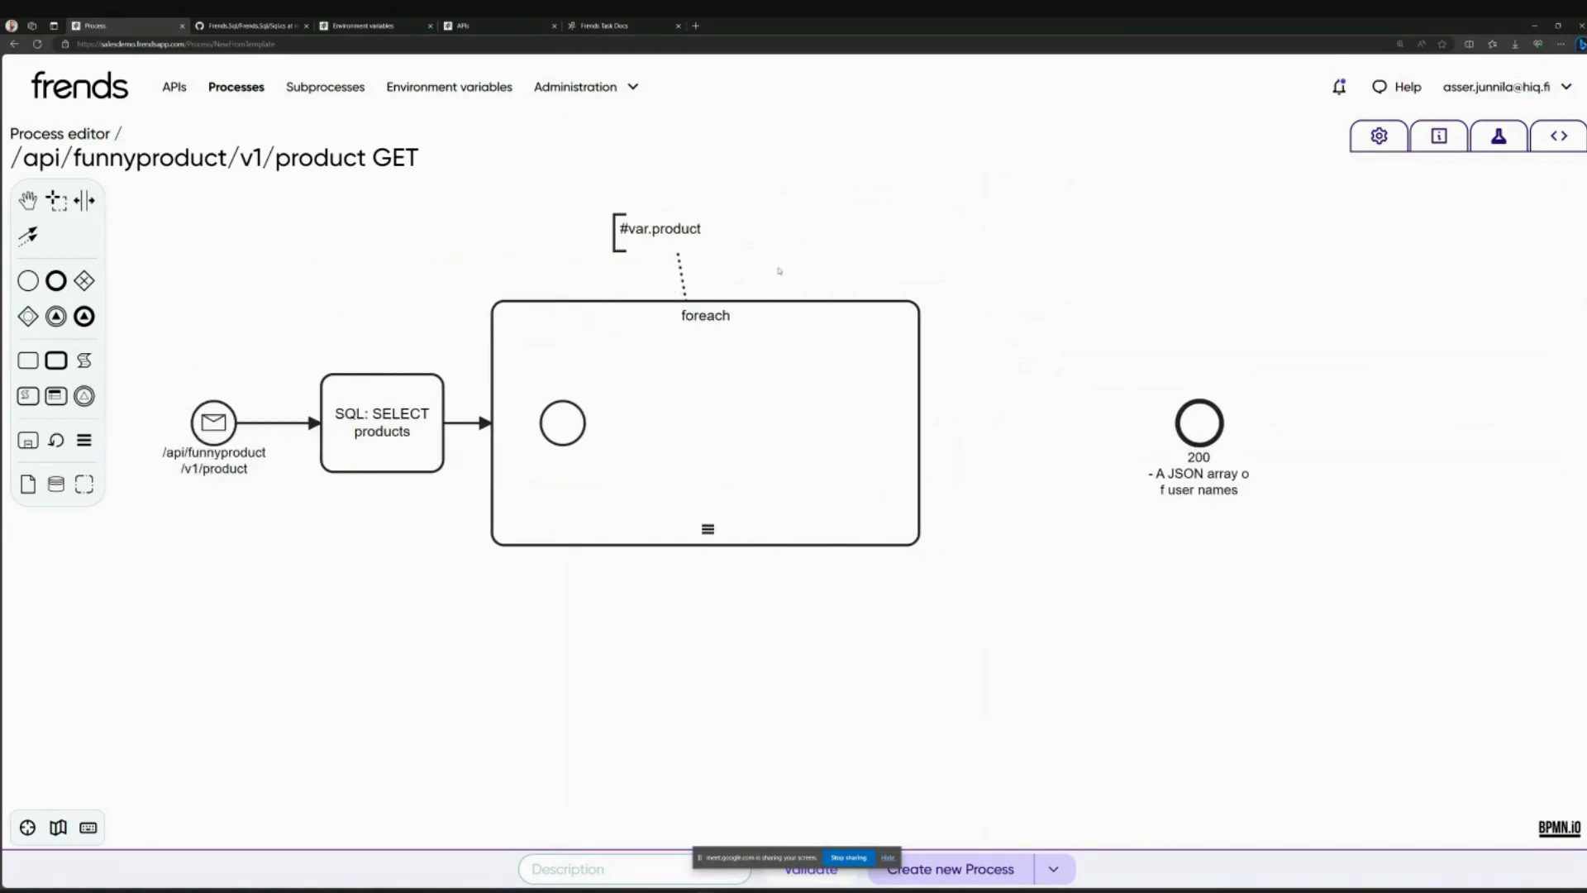
pyautogui.click(804, 319)
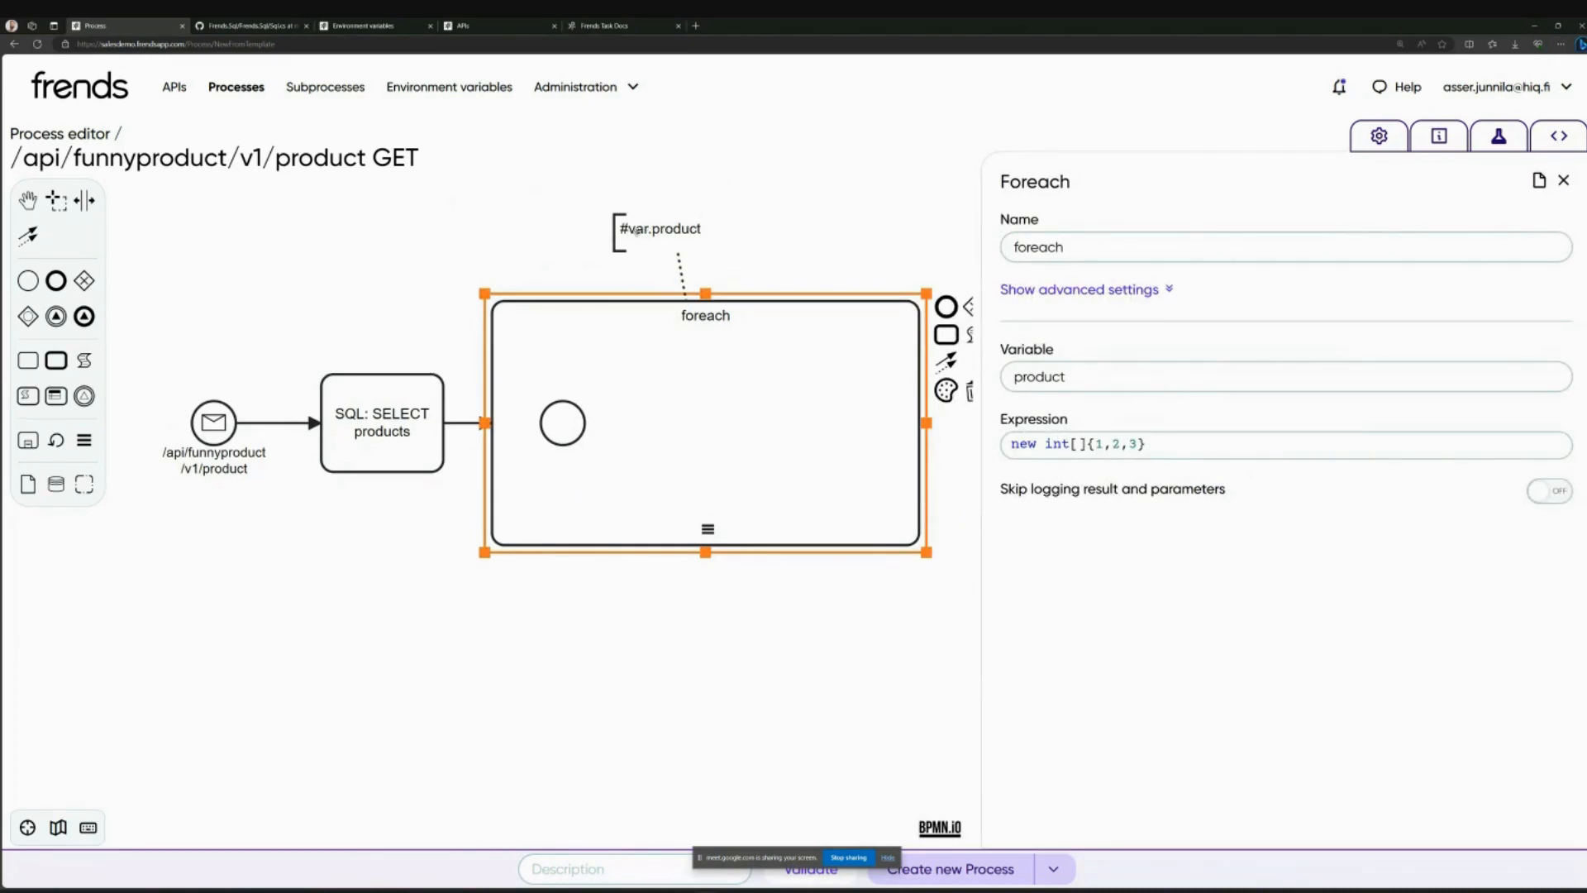
pyautogui.tripleClick(1190, 448)
pyautogui.press('BackSpace')
pyautogui.write('#')
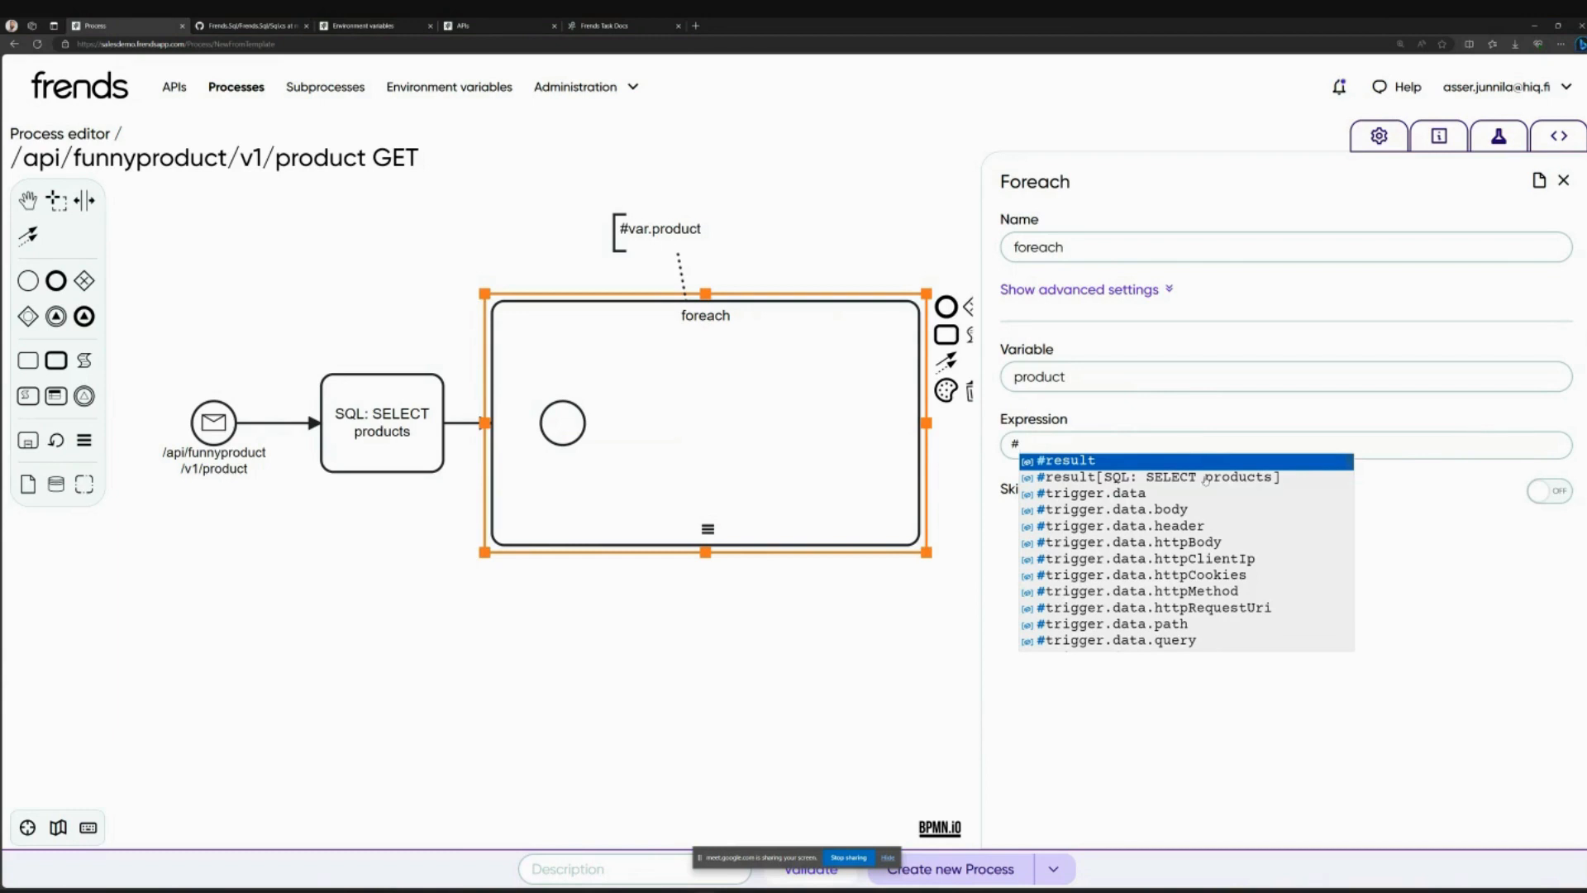
pyautogui.press('Down')
pyautogui.press('Return')
pyautogui.tripleClick(1277, 441)
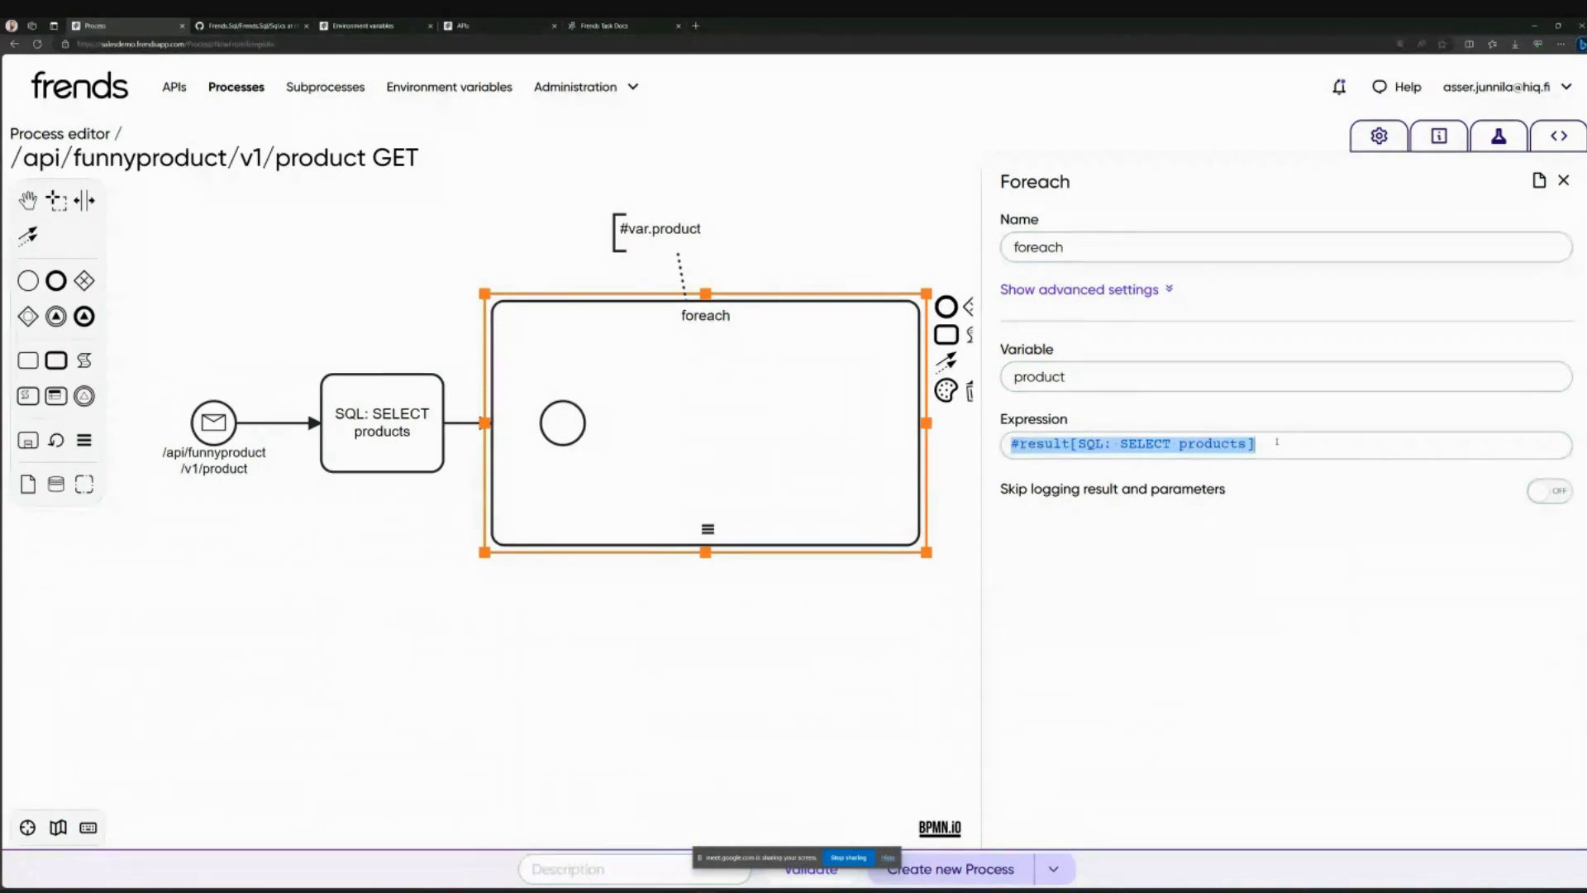
pyautogui.click(1276, 441)
pyautogui.tripleClick(1273, 441)
pyautogui.click(1062, 444)
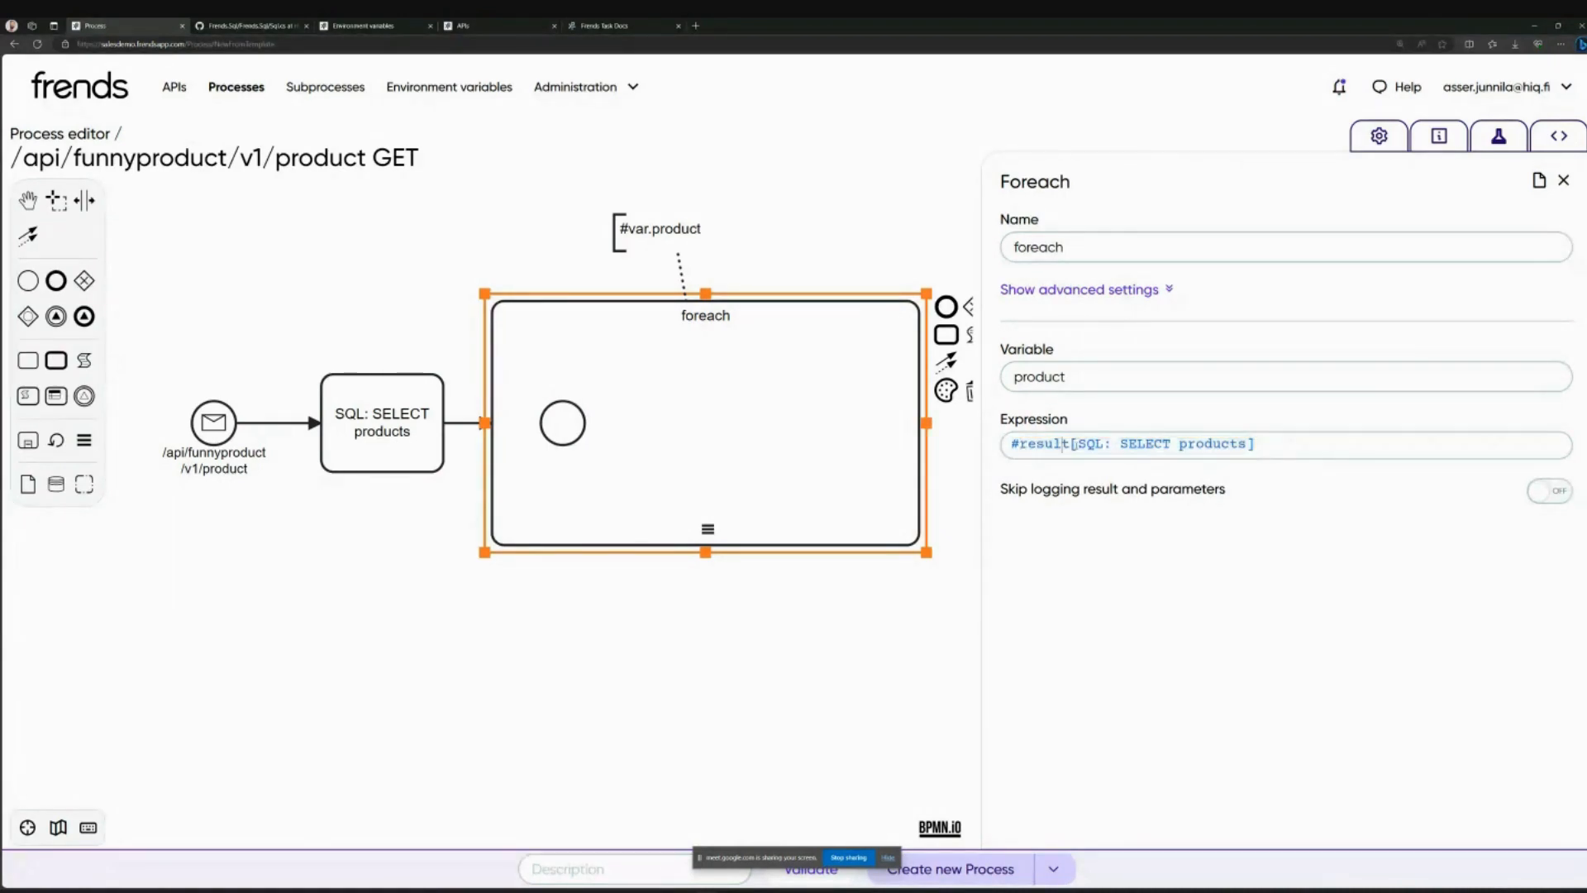
pyautogui.moveTo(1073, 444); pyautogui.dragTo(1291, 456)
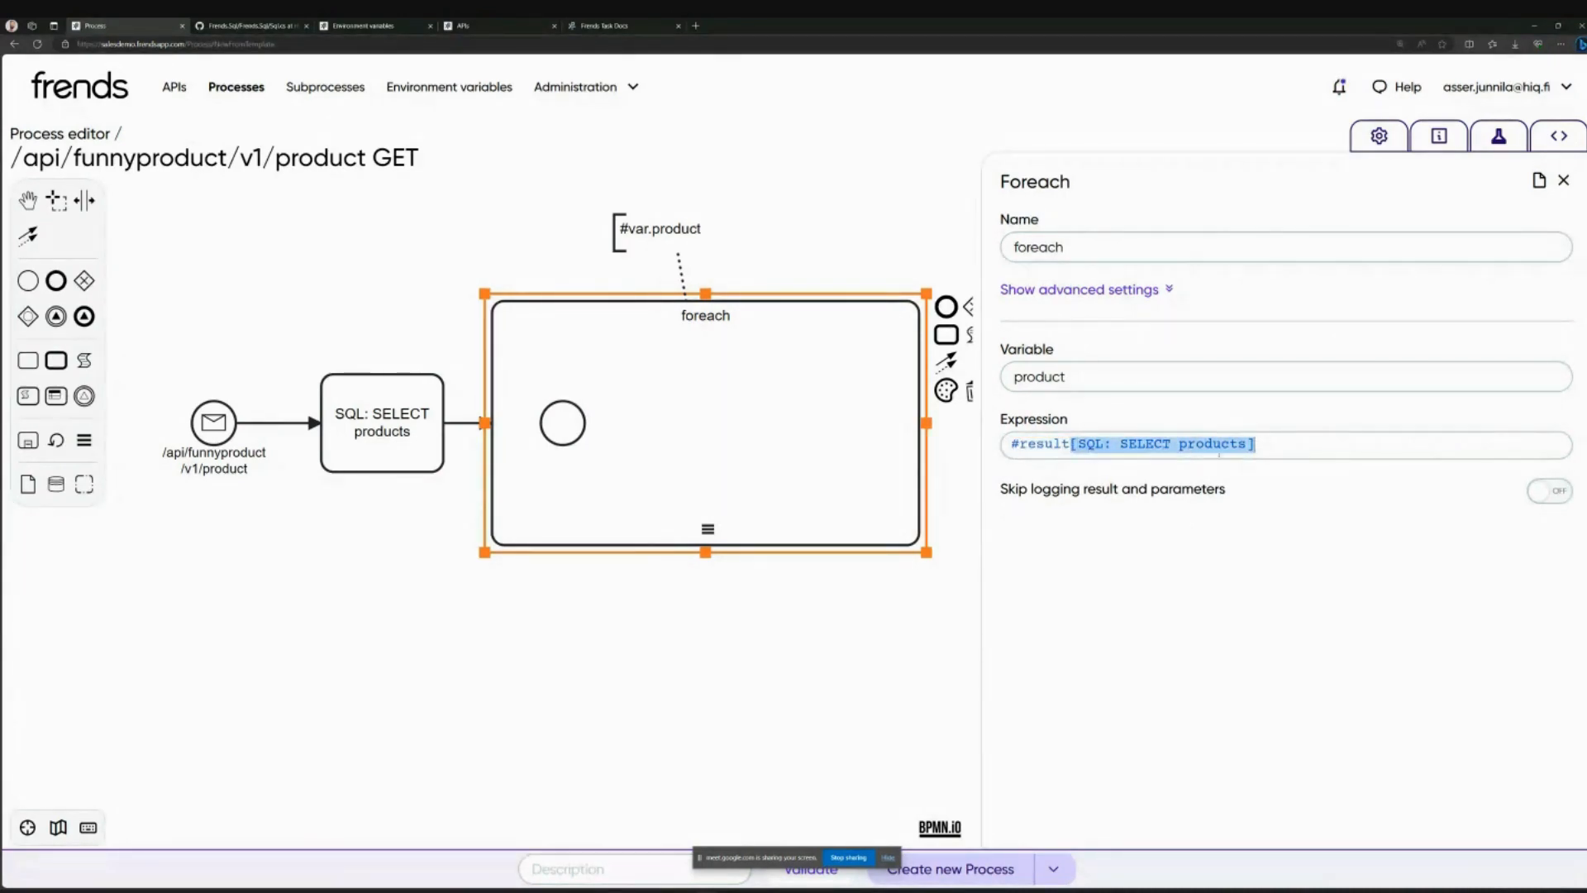
pyautogui.click(599, 635)
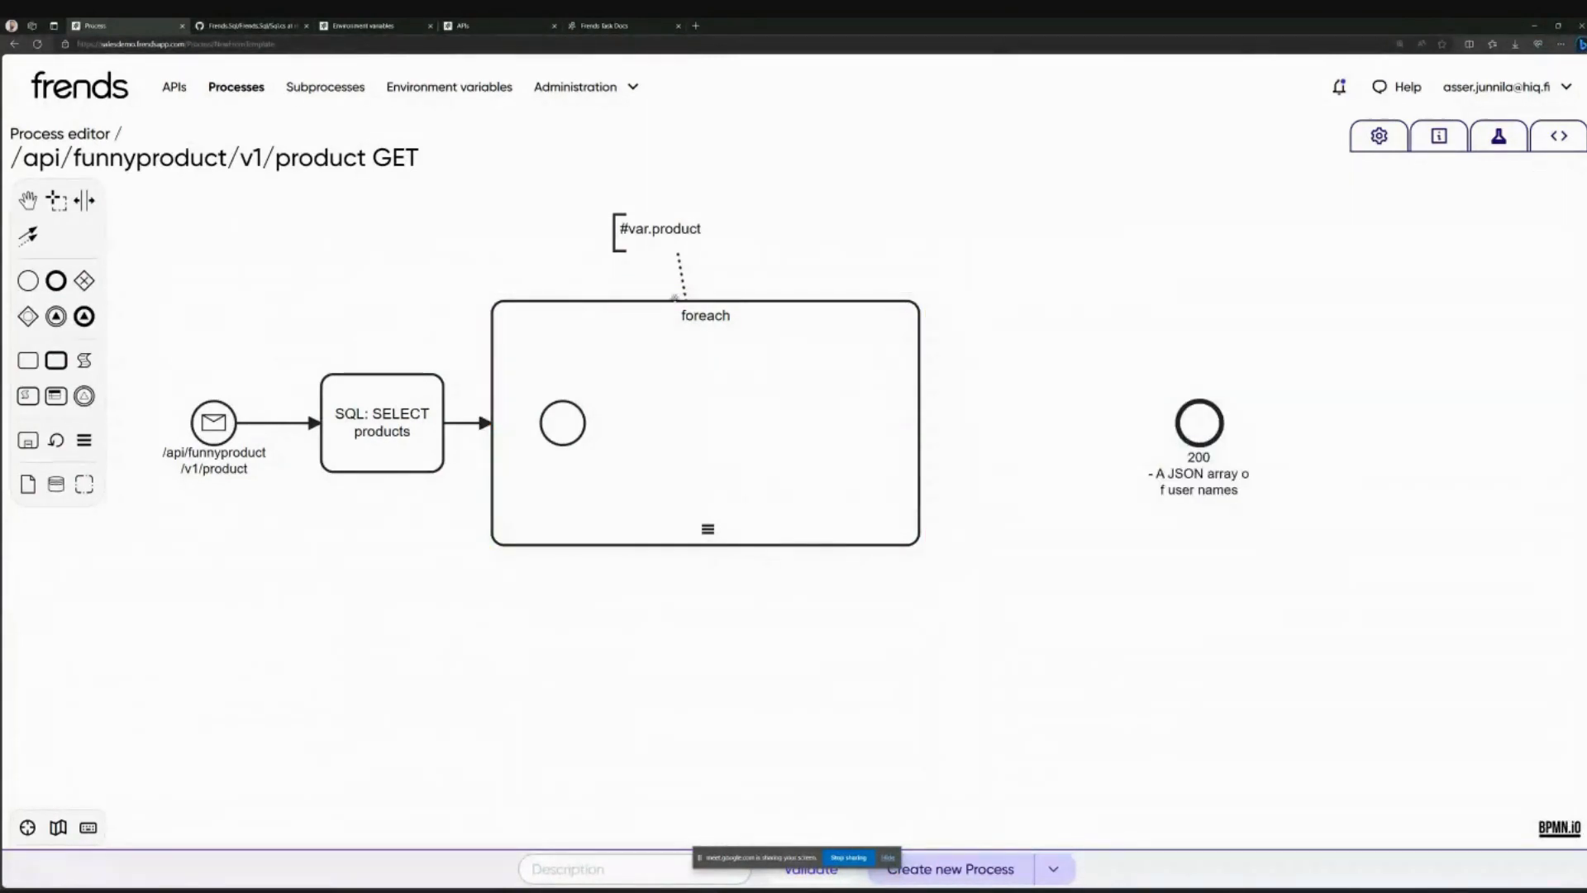
pyautogui.click(674, 297)
pyautogui.click(400, 572)
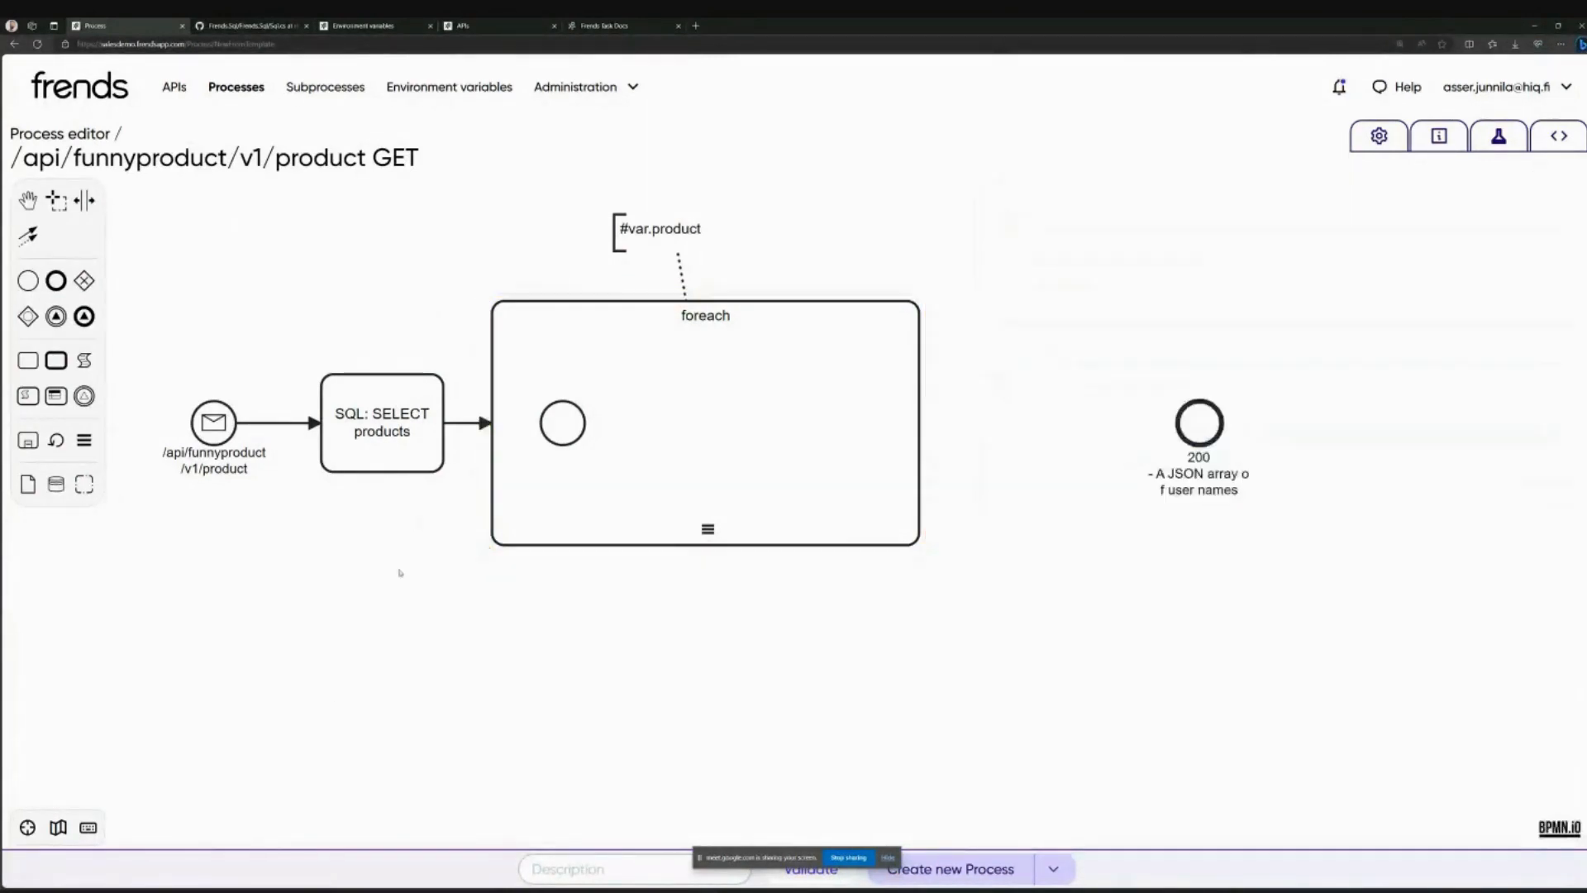
# Step: Append a task to the start element inside the foreach scope and assign it the Web HttpRequest task
pyautogui.click(586, 420)
pyautogui.click(668, 407)
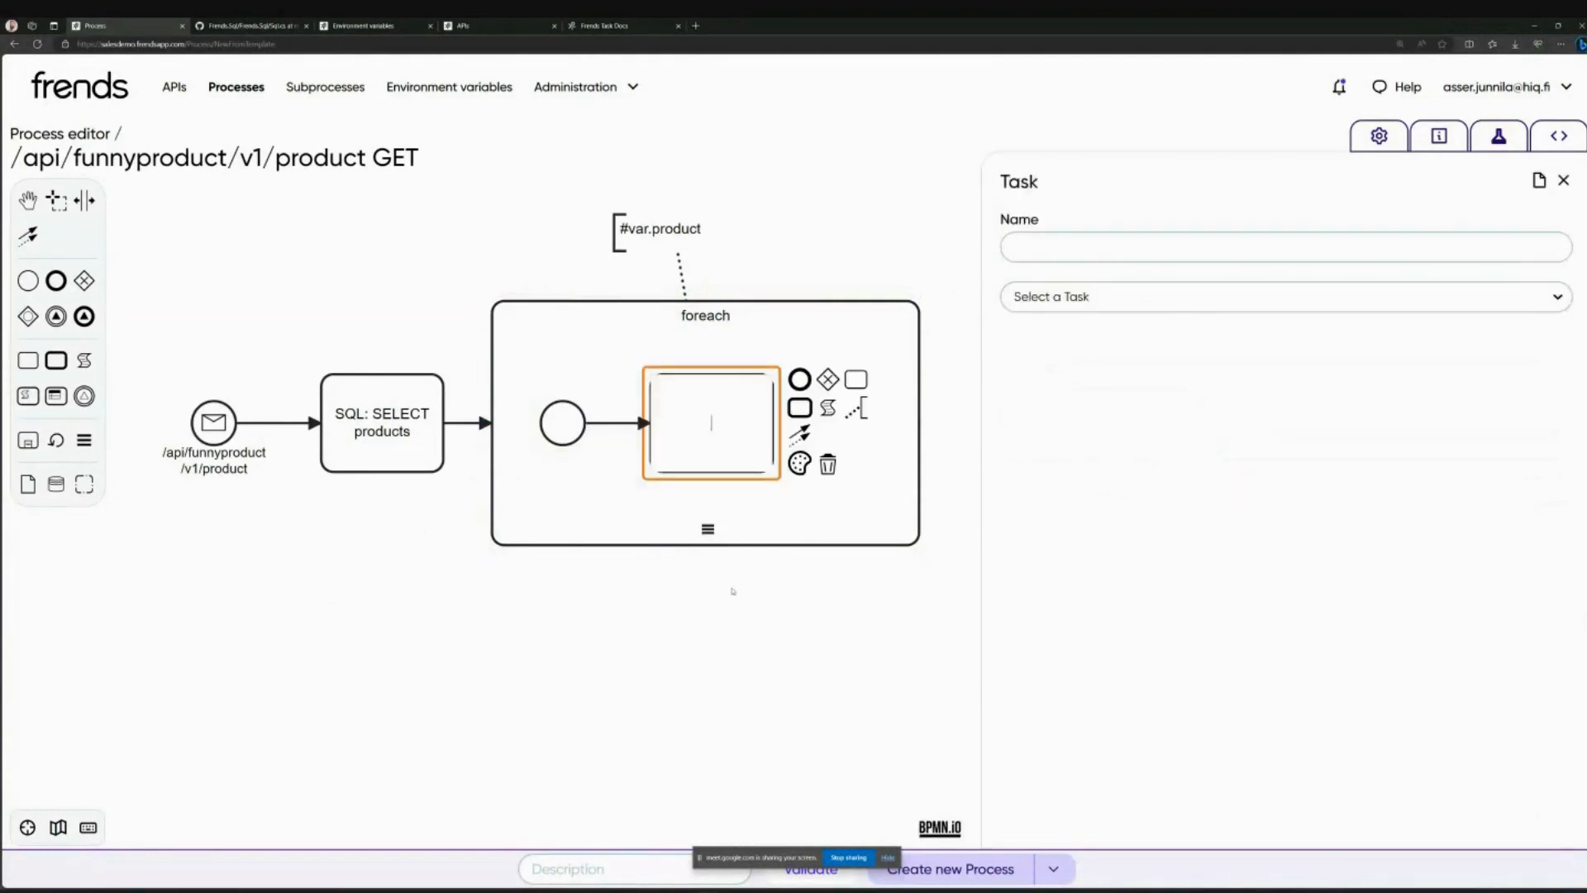
pyautogui.click(1147, 311)
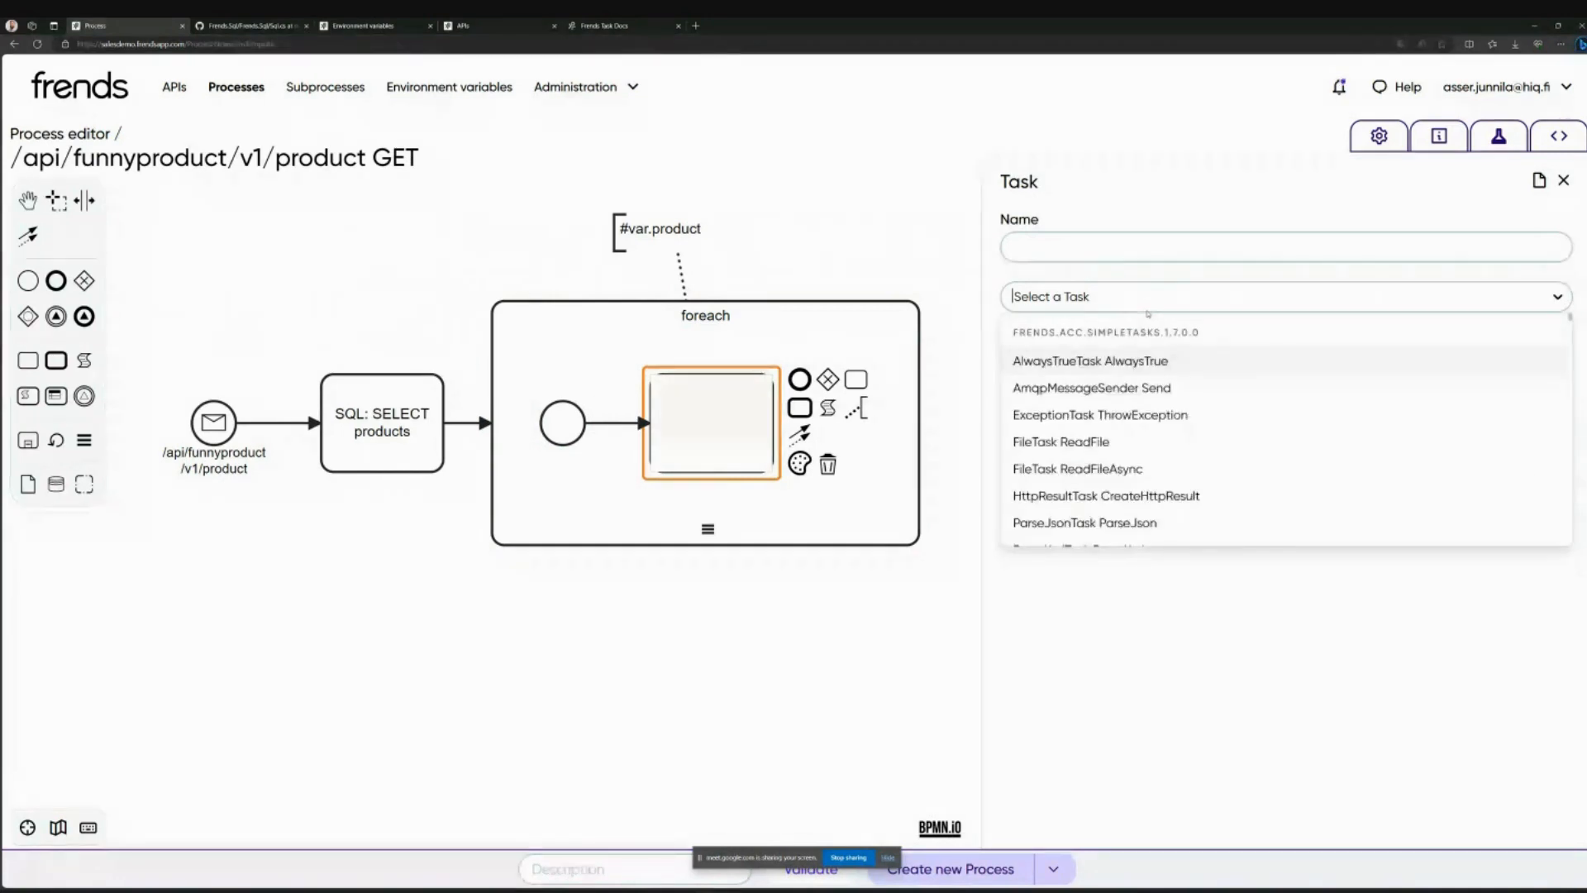
pyautogui.write('http')
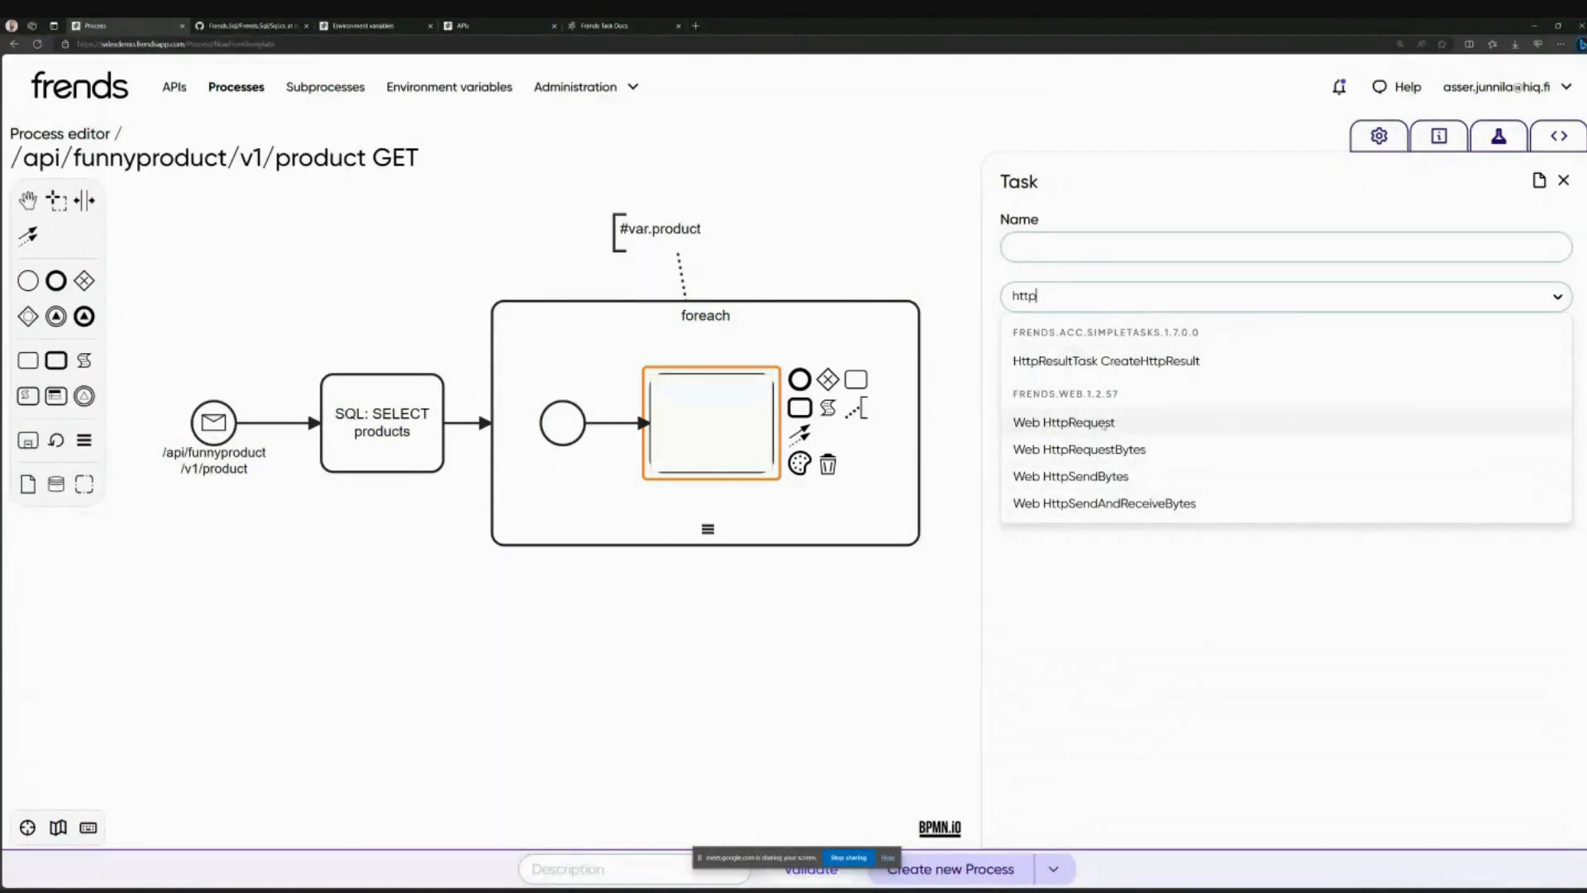
pyautogui.click(1124, 423)
pyautogui.moveTo(539, 343); pyautogui.dragTo(466, 343)
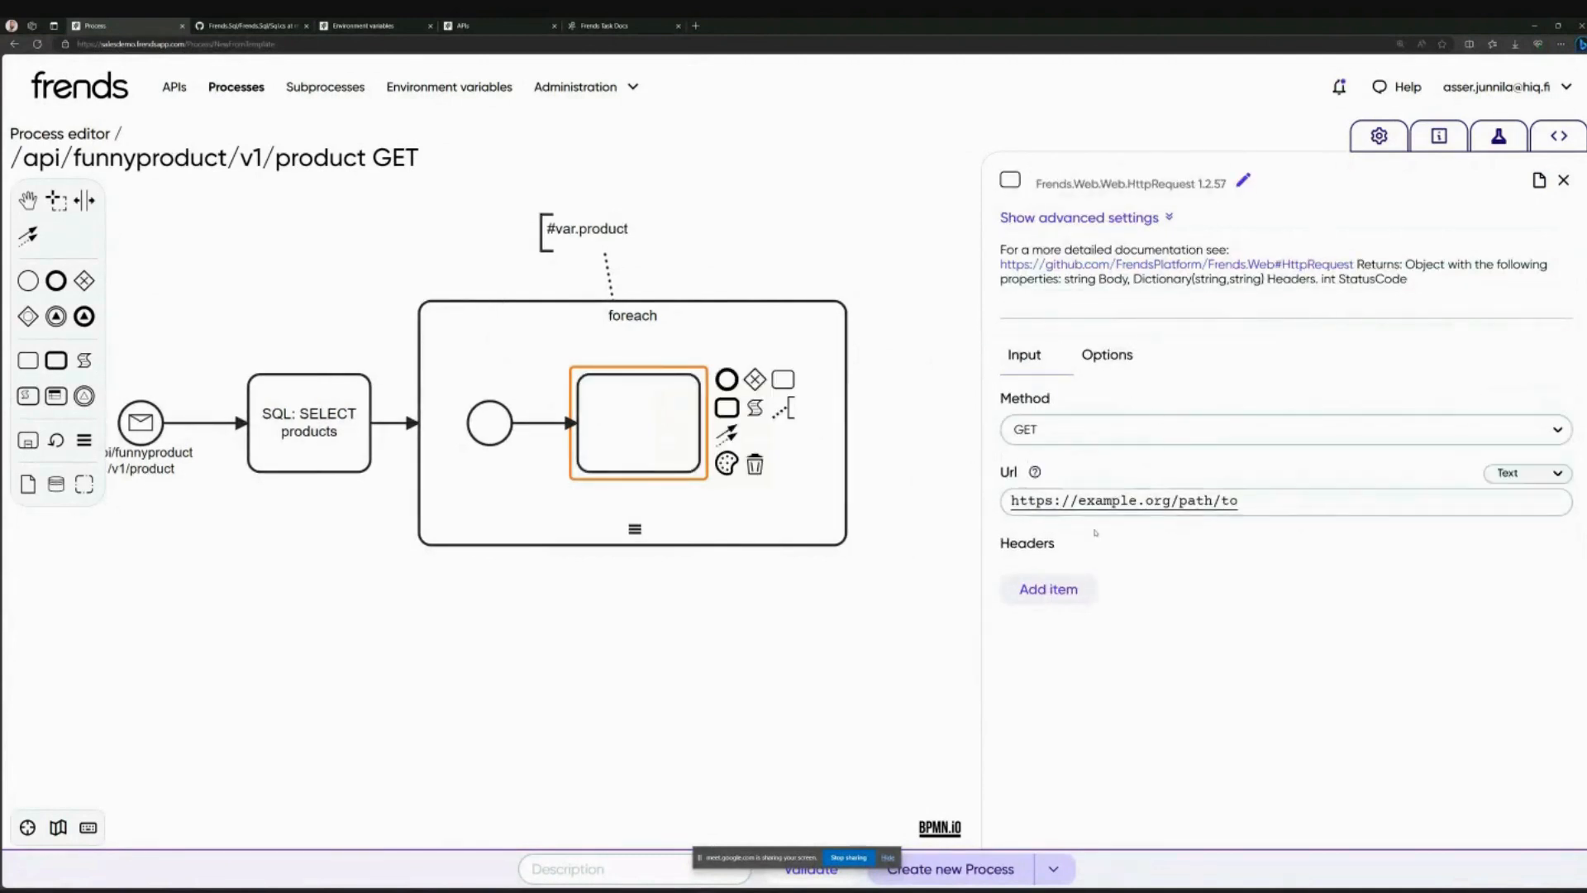
pyautogui.click(1286, 502)
pyautogui.tripleClick(1341, 505)
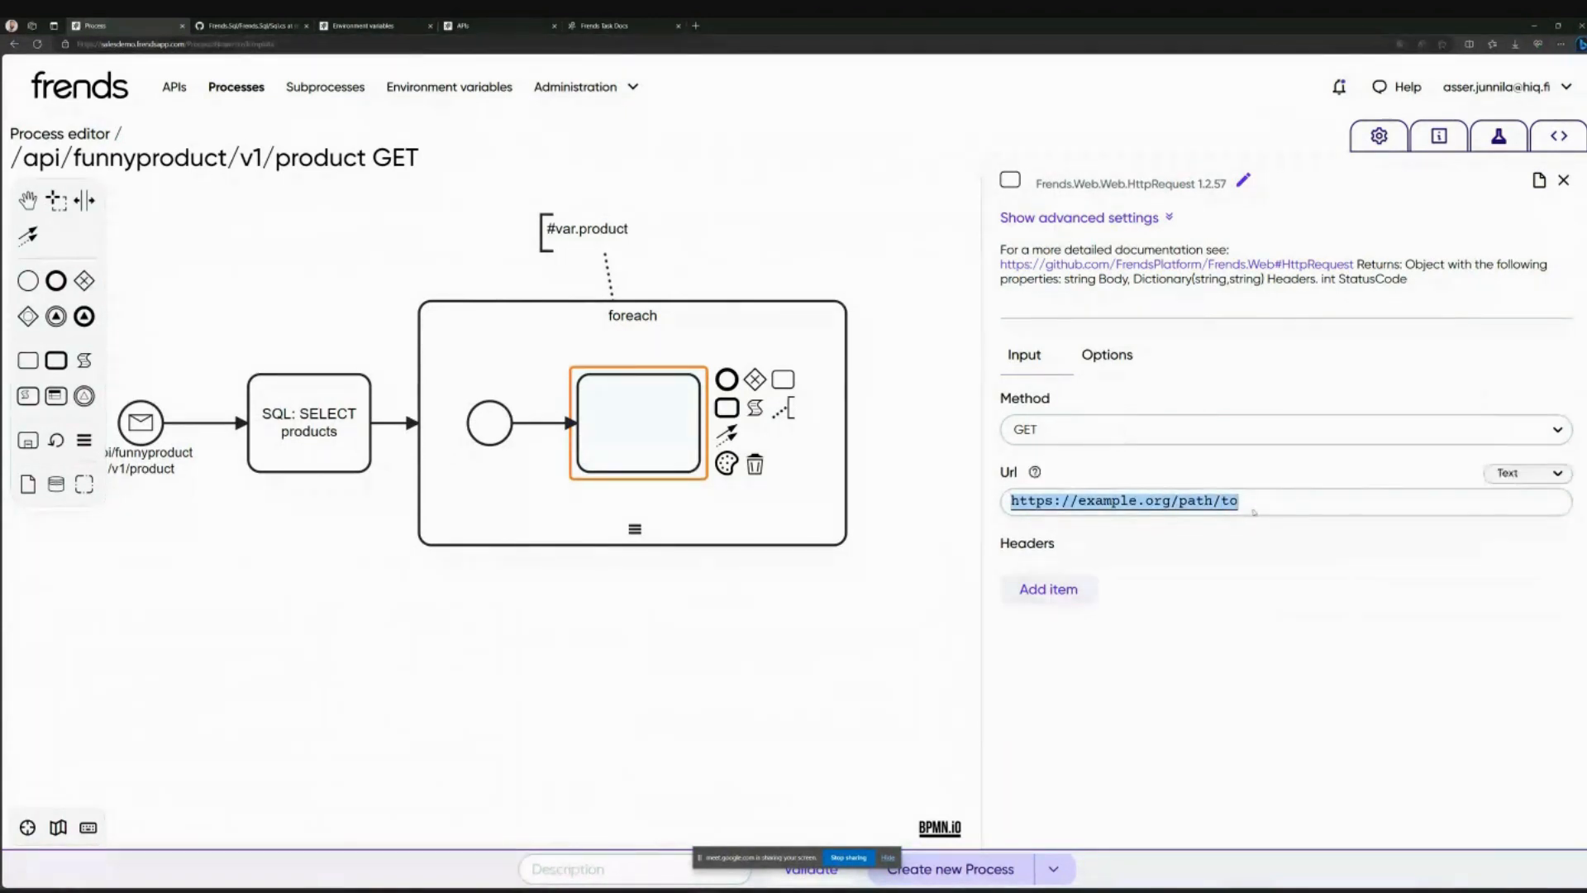
pyautogui.moveTo(1246, 501); pyautogui.dragTo(1079, 504)
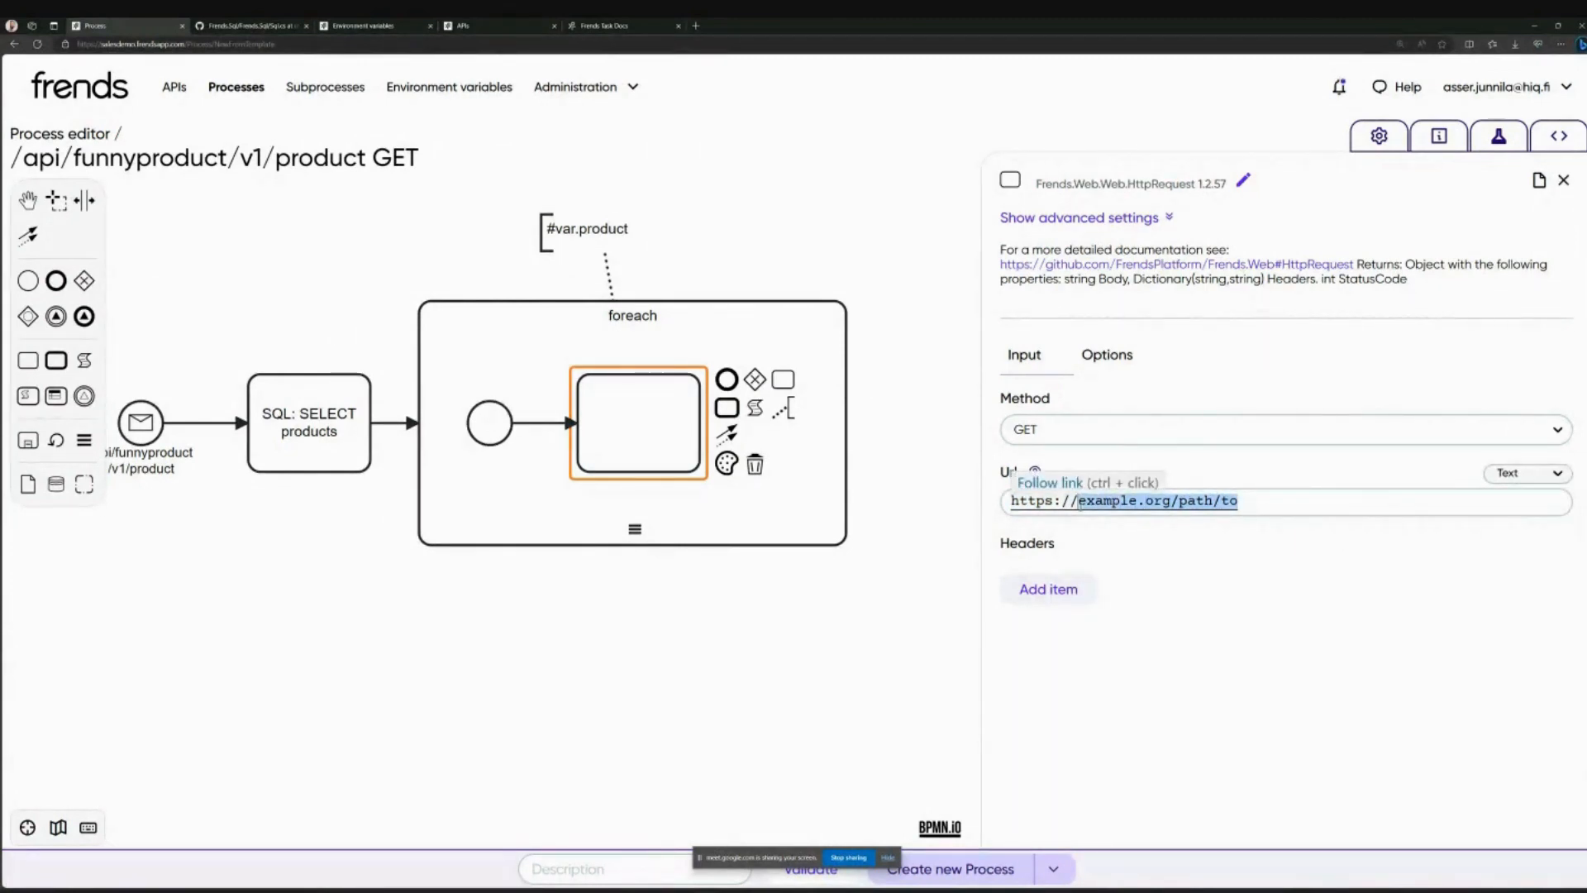
pyautogui.write('icanhazdaj')
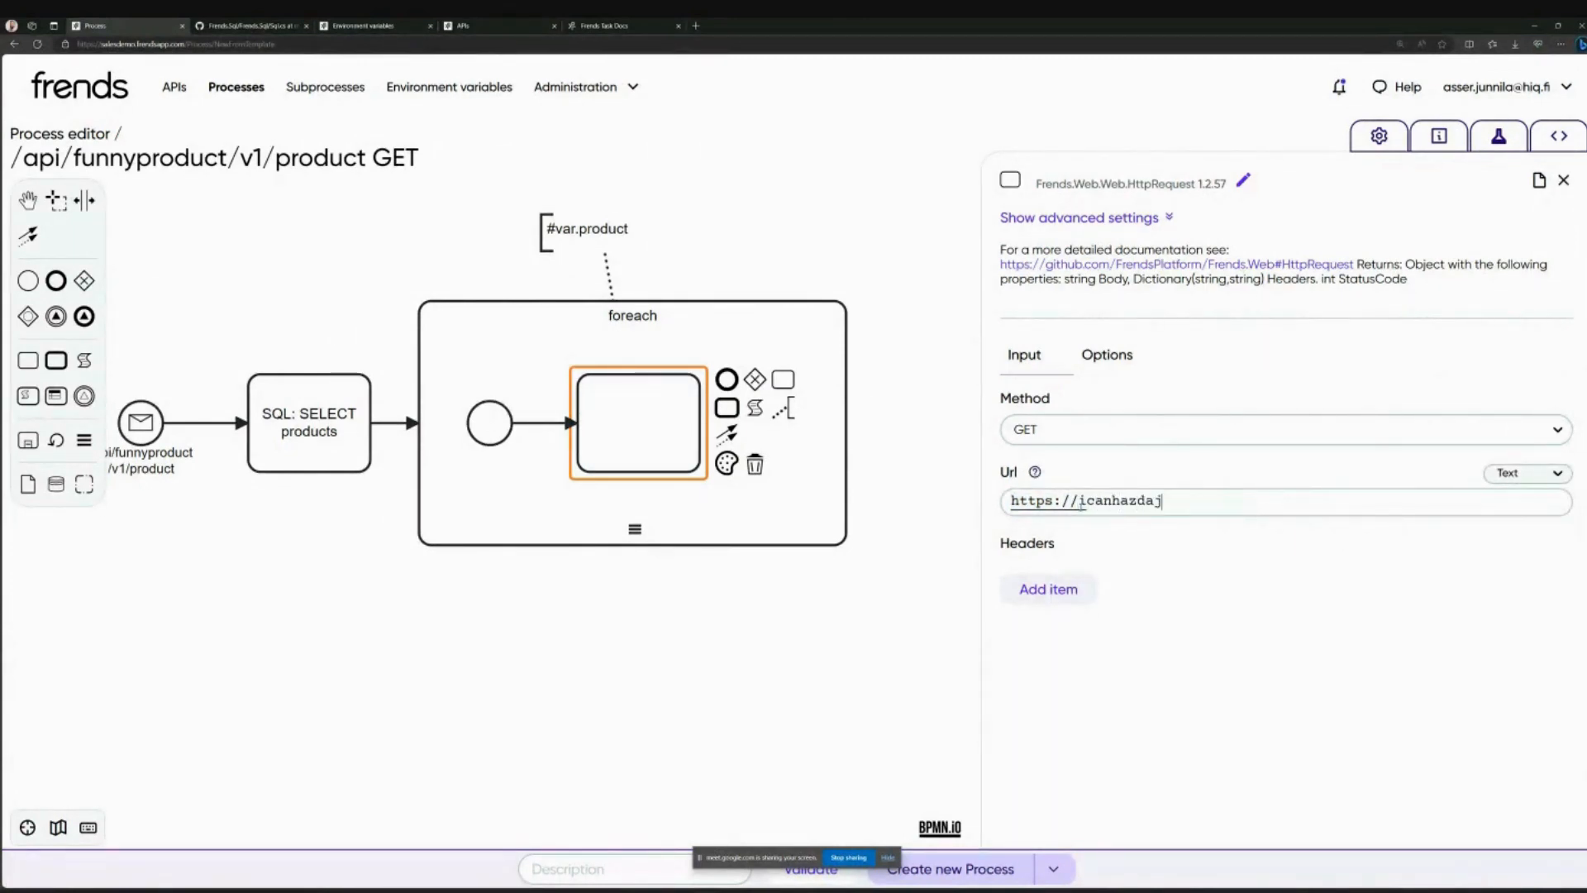
pyautogui.press('BackSpace')
pyautogui.write('djoo')
pyautogui.press('BackSpace')
pyautogui.press('BackSpace')
pyautogui.write('oke.com')
# Step: Add a request header named "Accept" with the value "text/plain" to the HTTP request task
pyautogui.click(1048, 588)
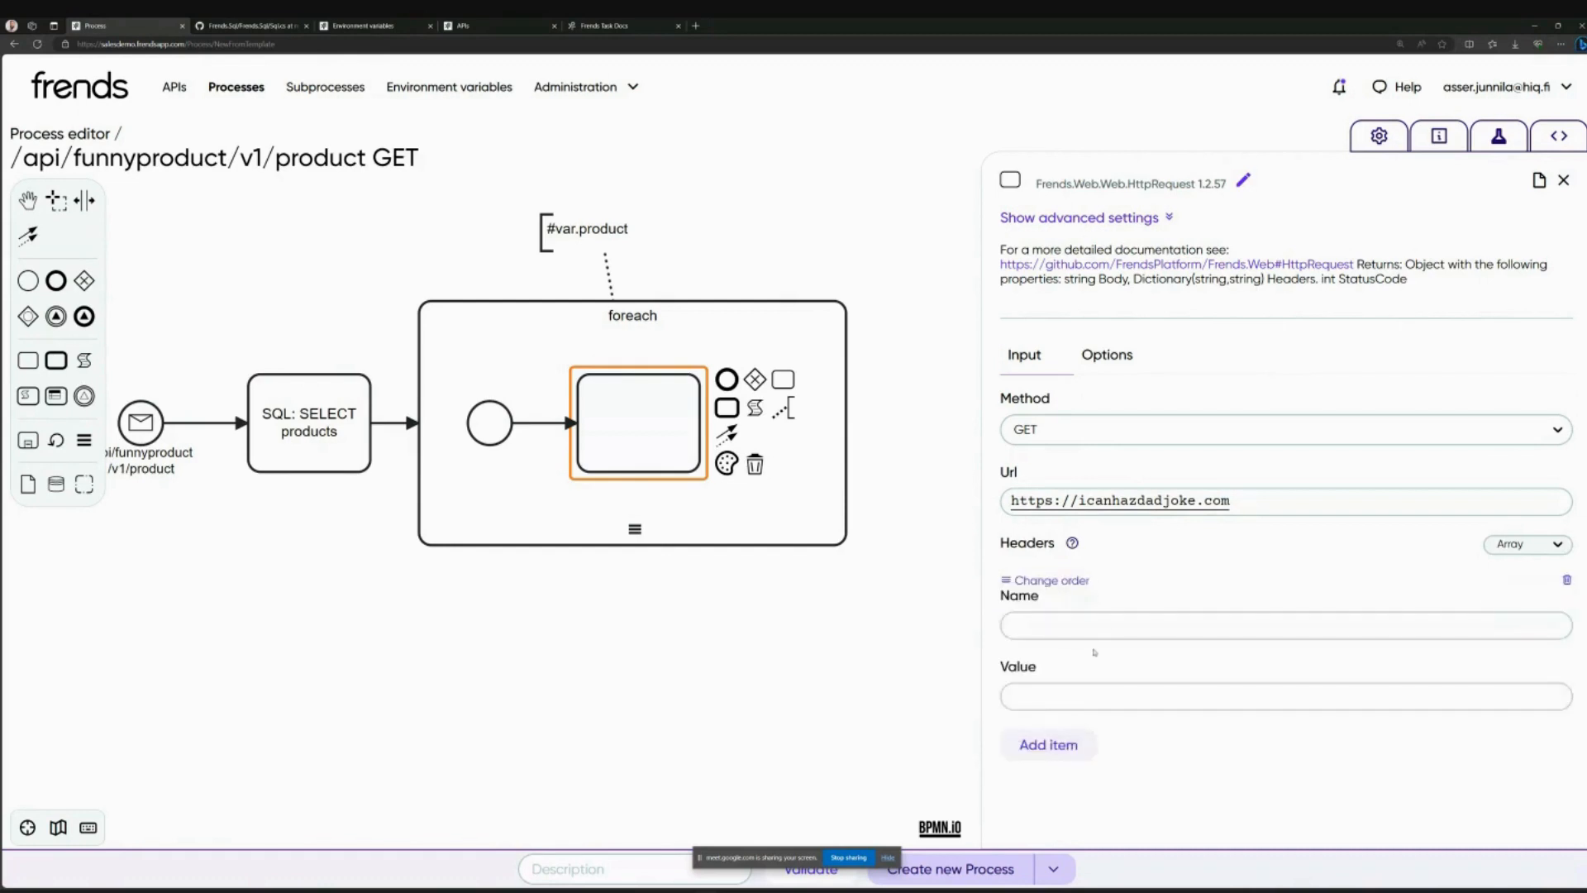
pyautogui.click(1108, 633)
pyautogui.write('Accep')
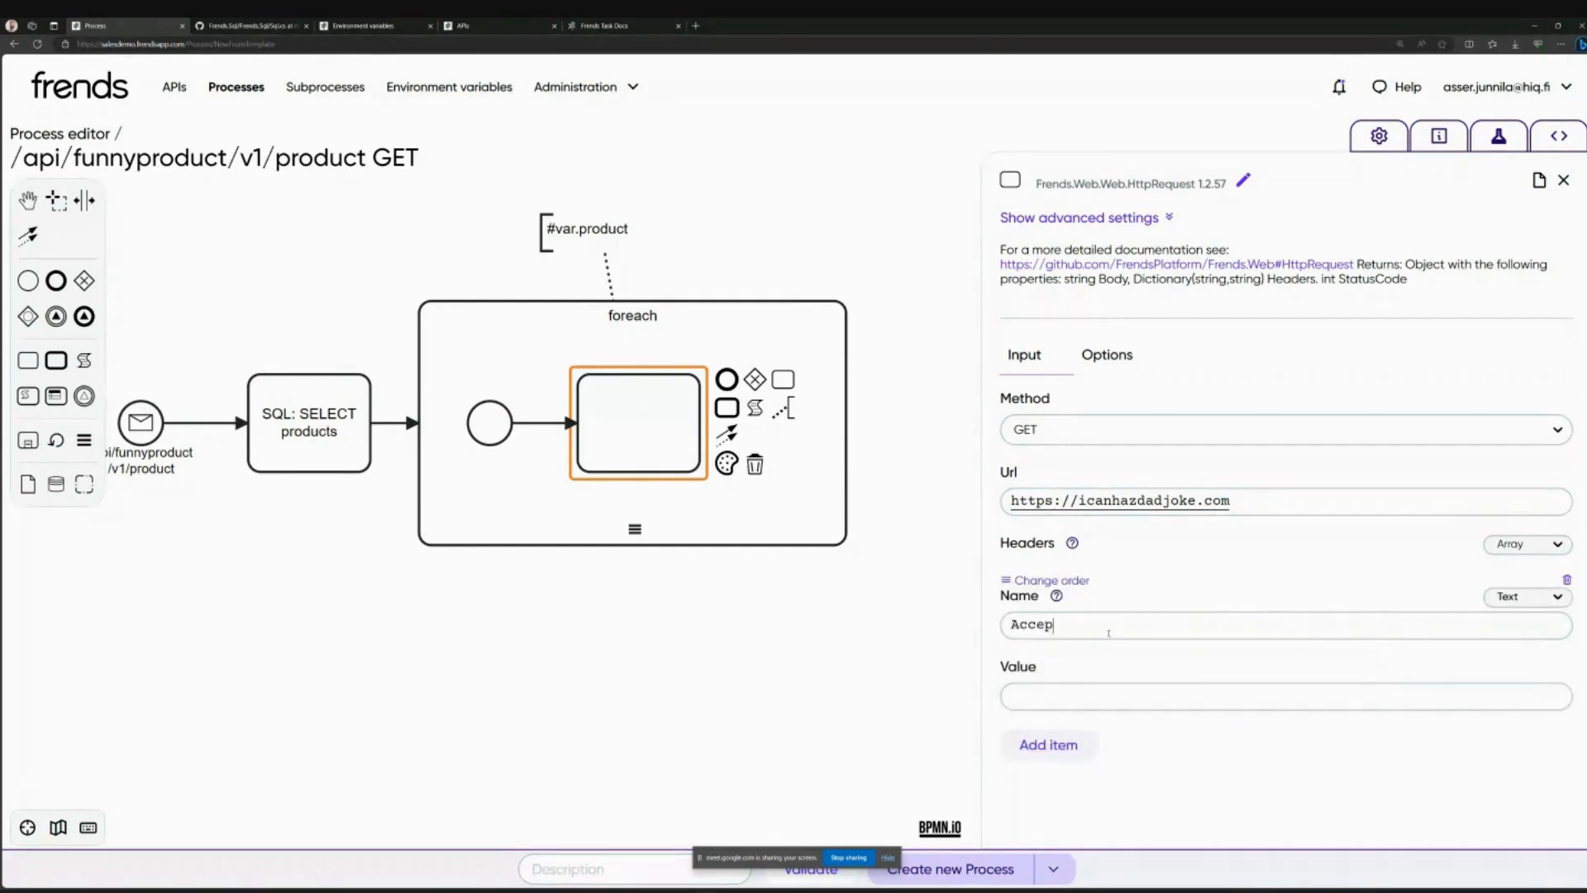
pyautogui.write('t')
pyautogui.click(1109, 693)
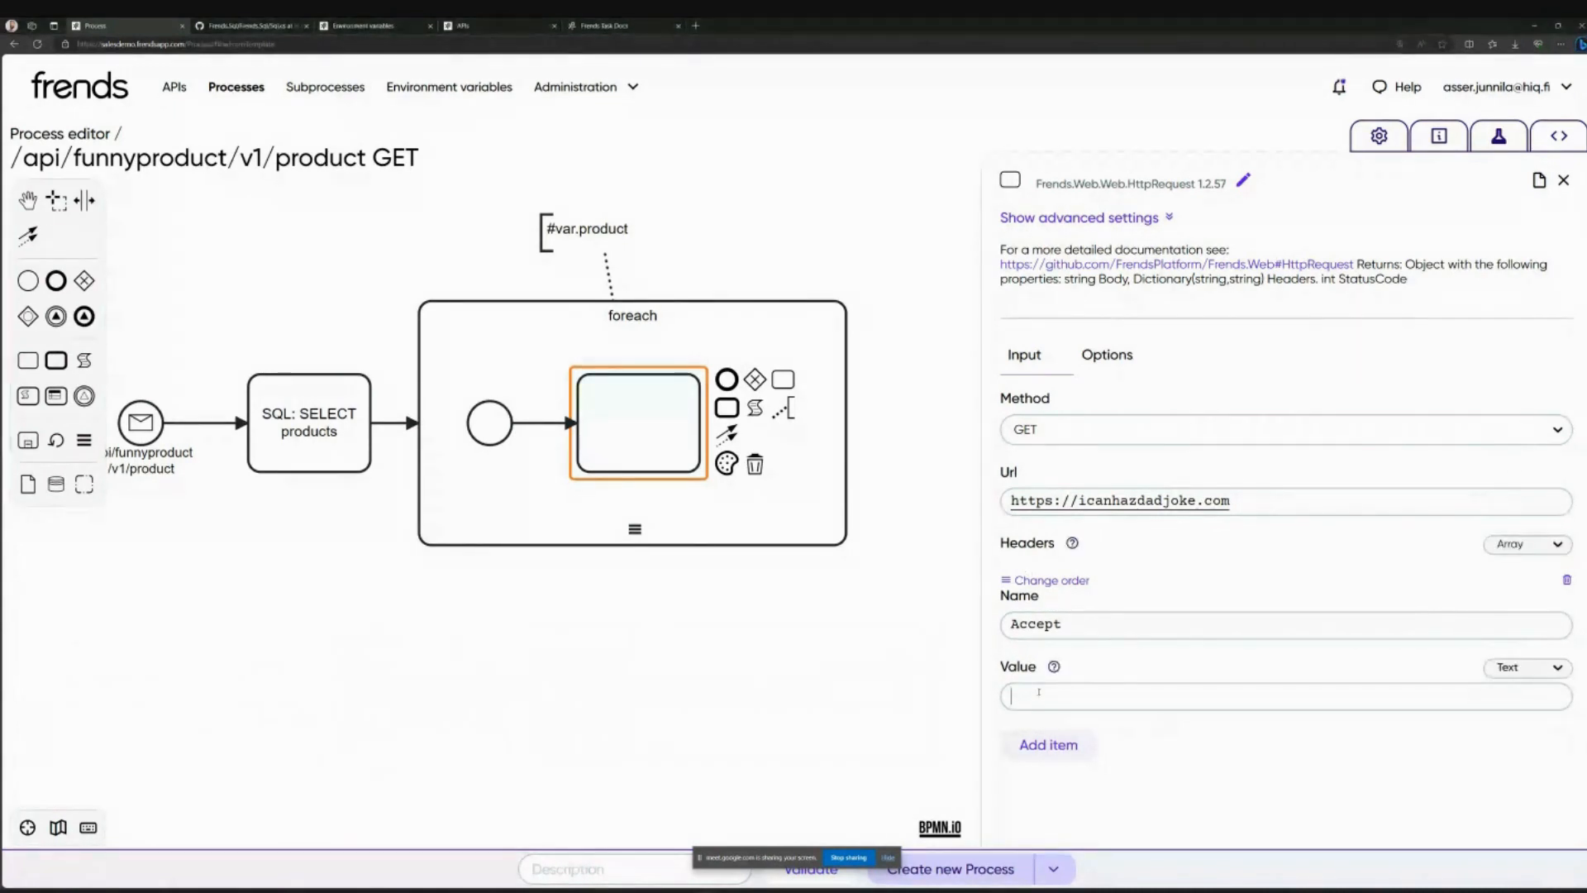
pyautogui.write('text/plain')
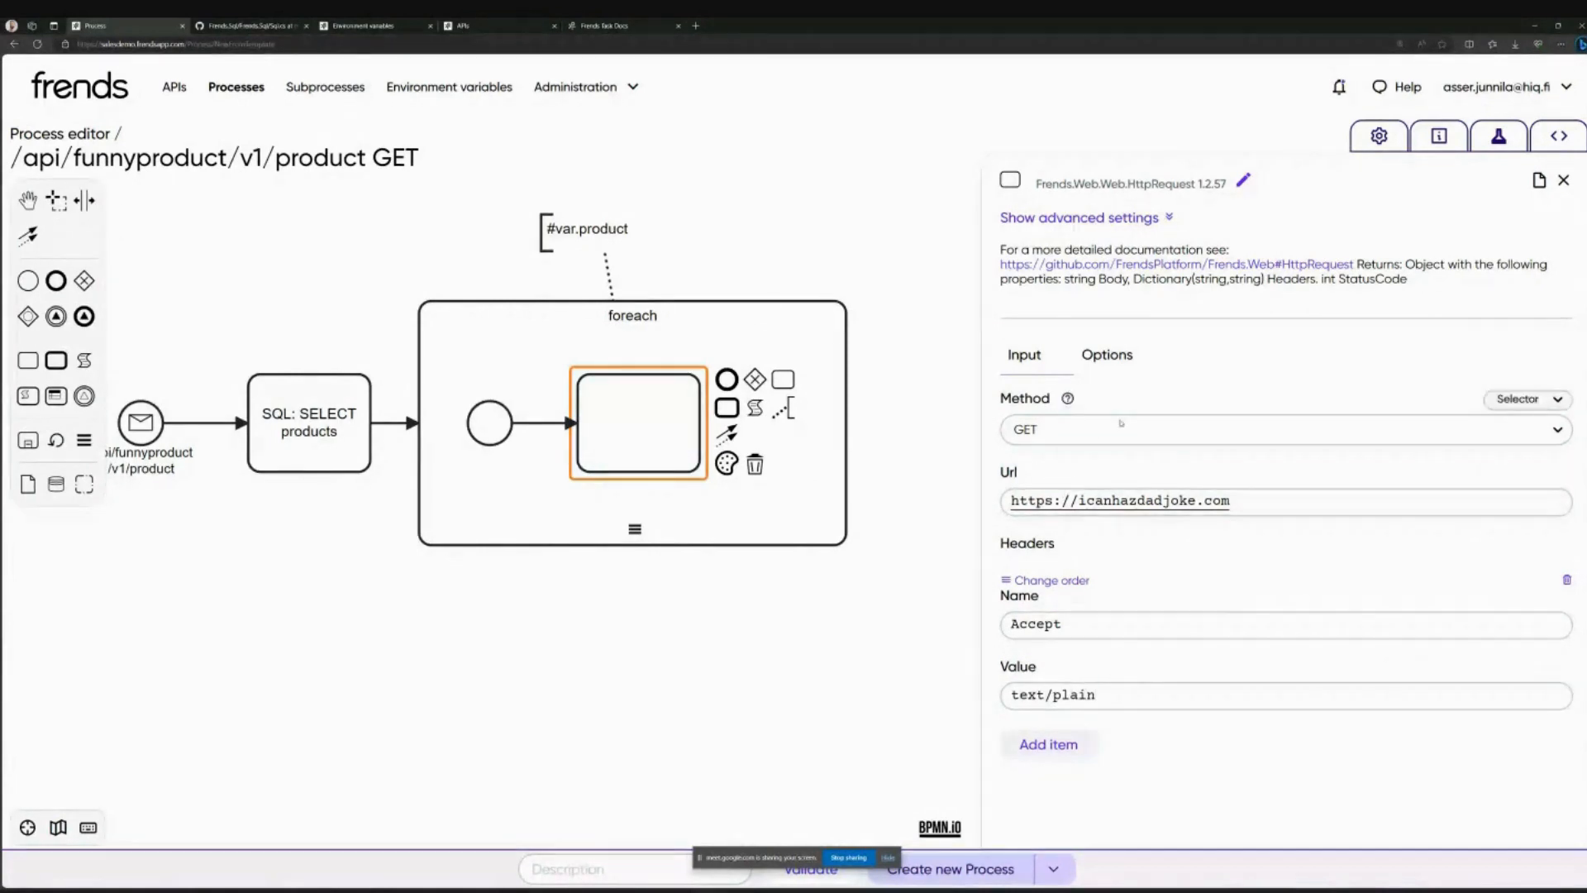
# Step: Create a test for the HTTP request task and run it in the Development agent group
pyautogui.click(1094, 220)
pyautogui.click(1124, 254)
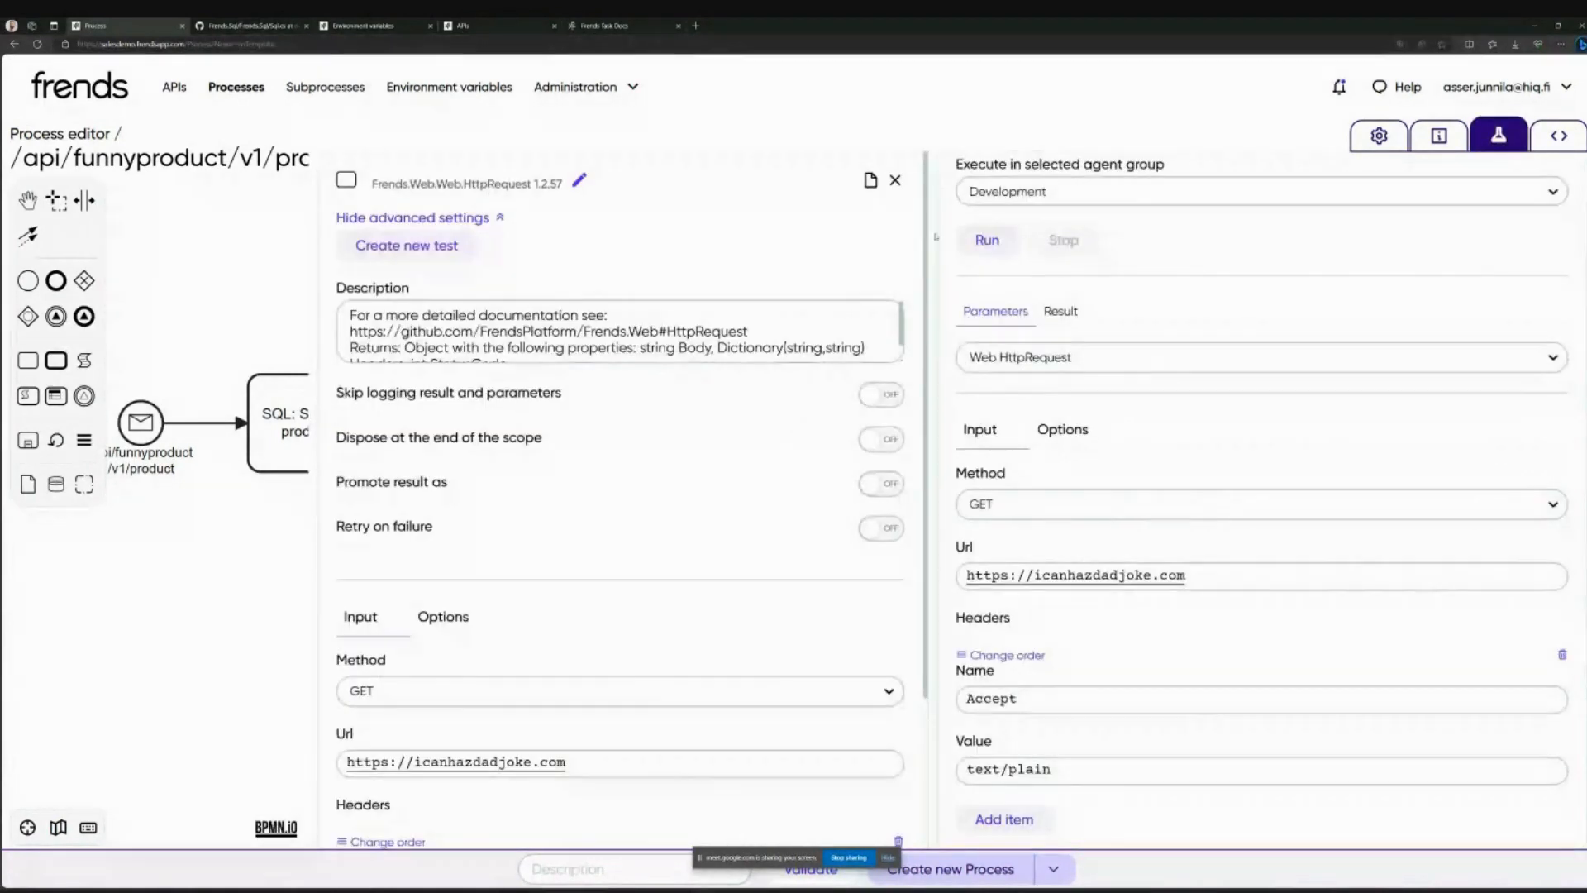
pyautogui.click(992, 308)
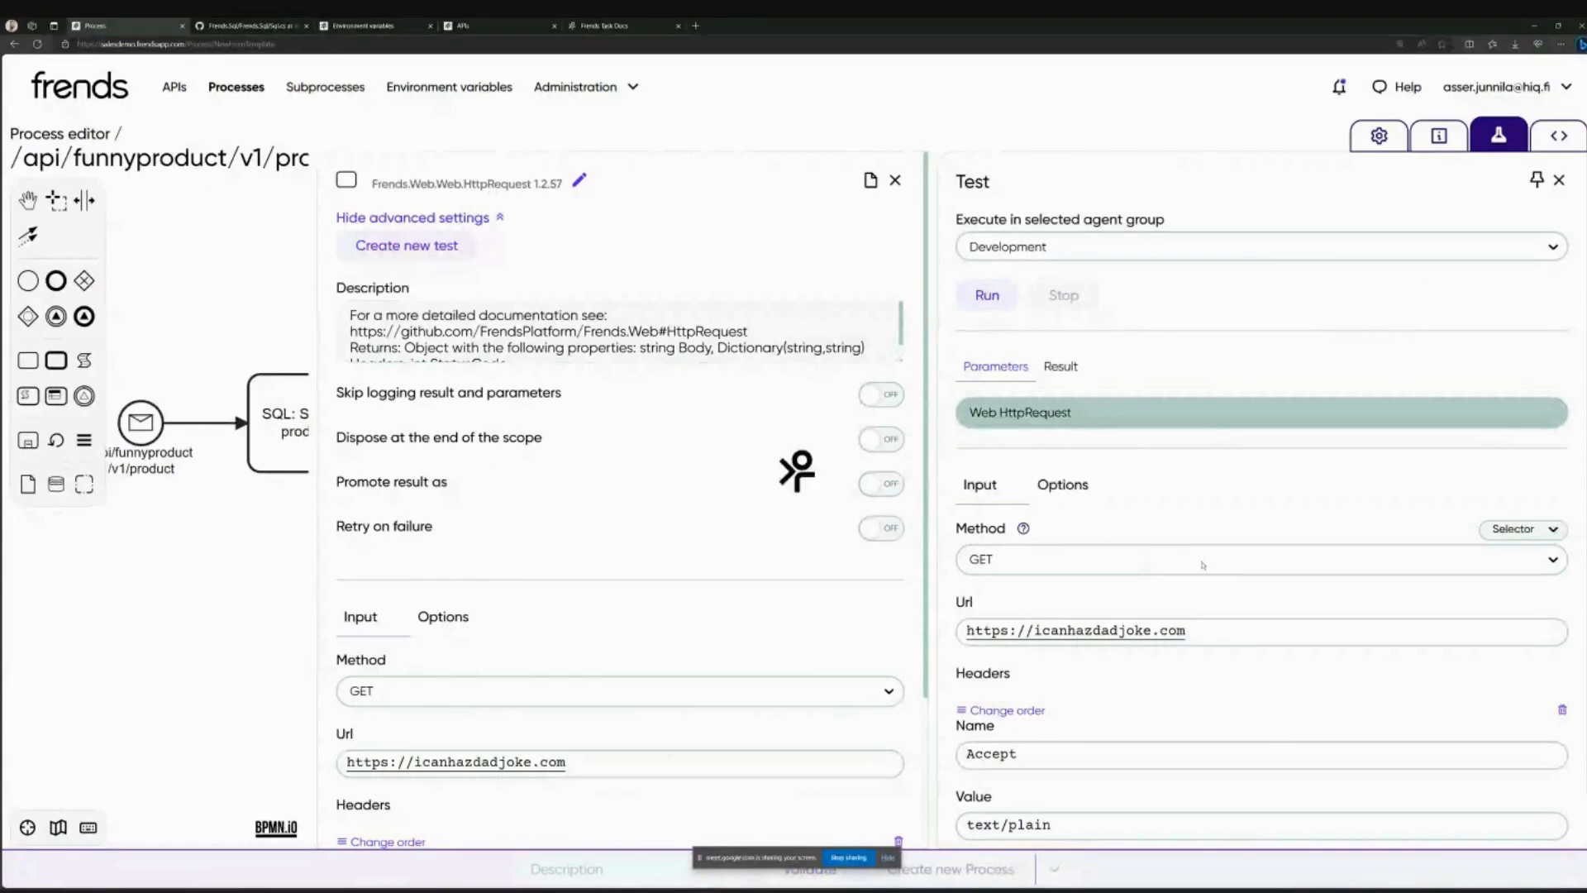
pyautogui.scroll(-1, 1208, 615)
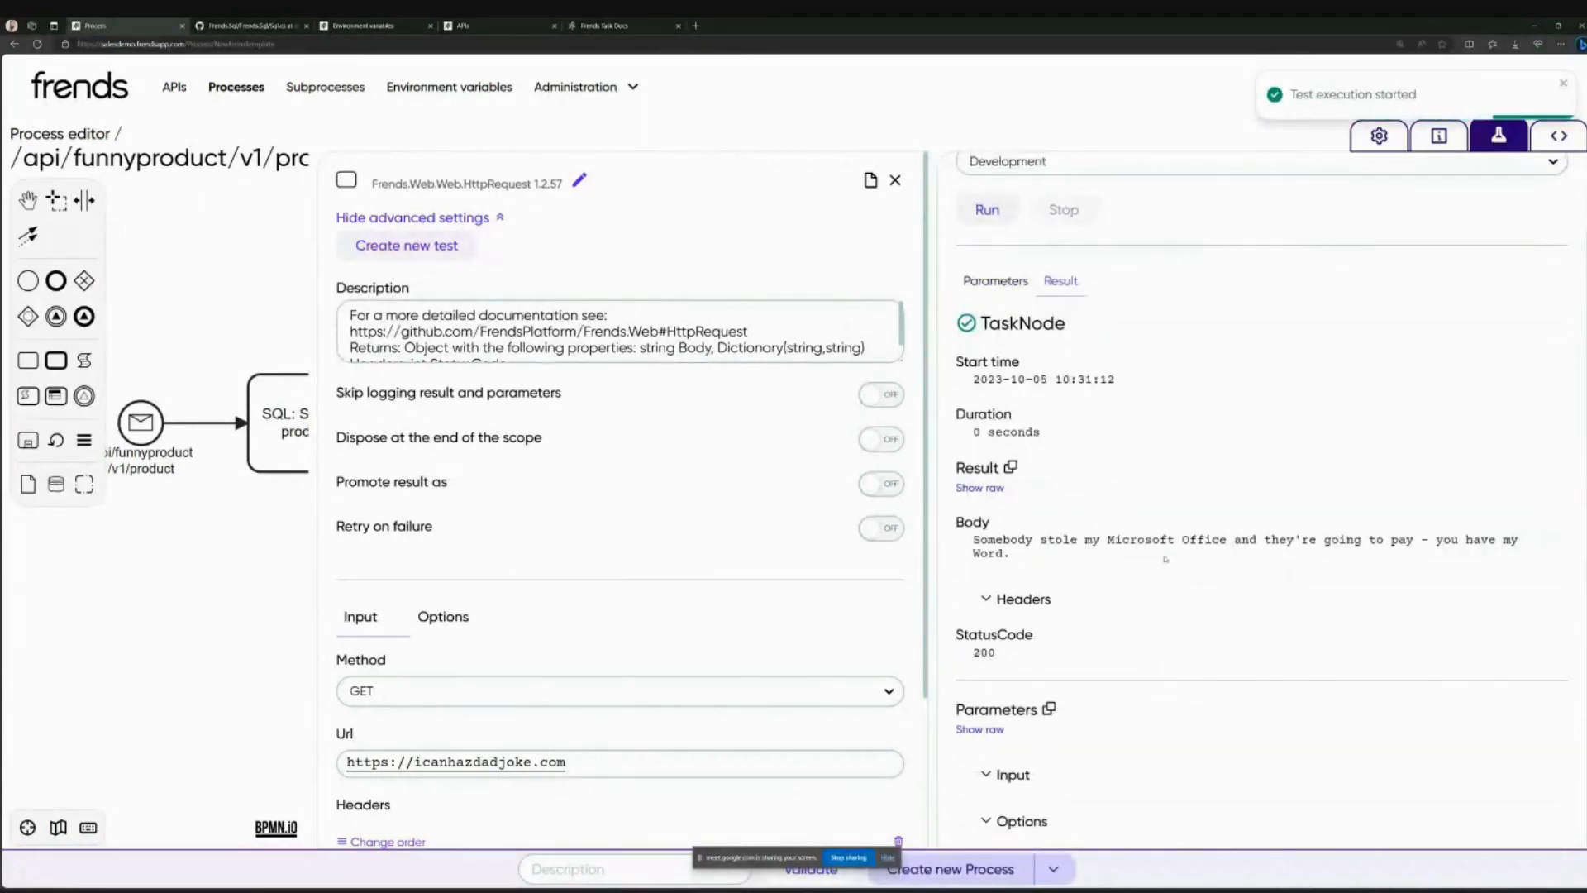
# Step: Examine the test result's Body and Headers in formatted and raw form, then return to the process diagram
pyautogui.tripleClick(1061, 542)
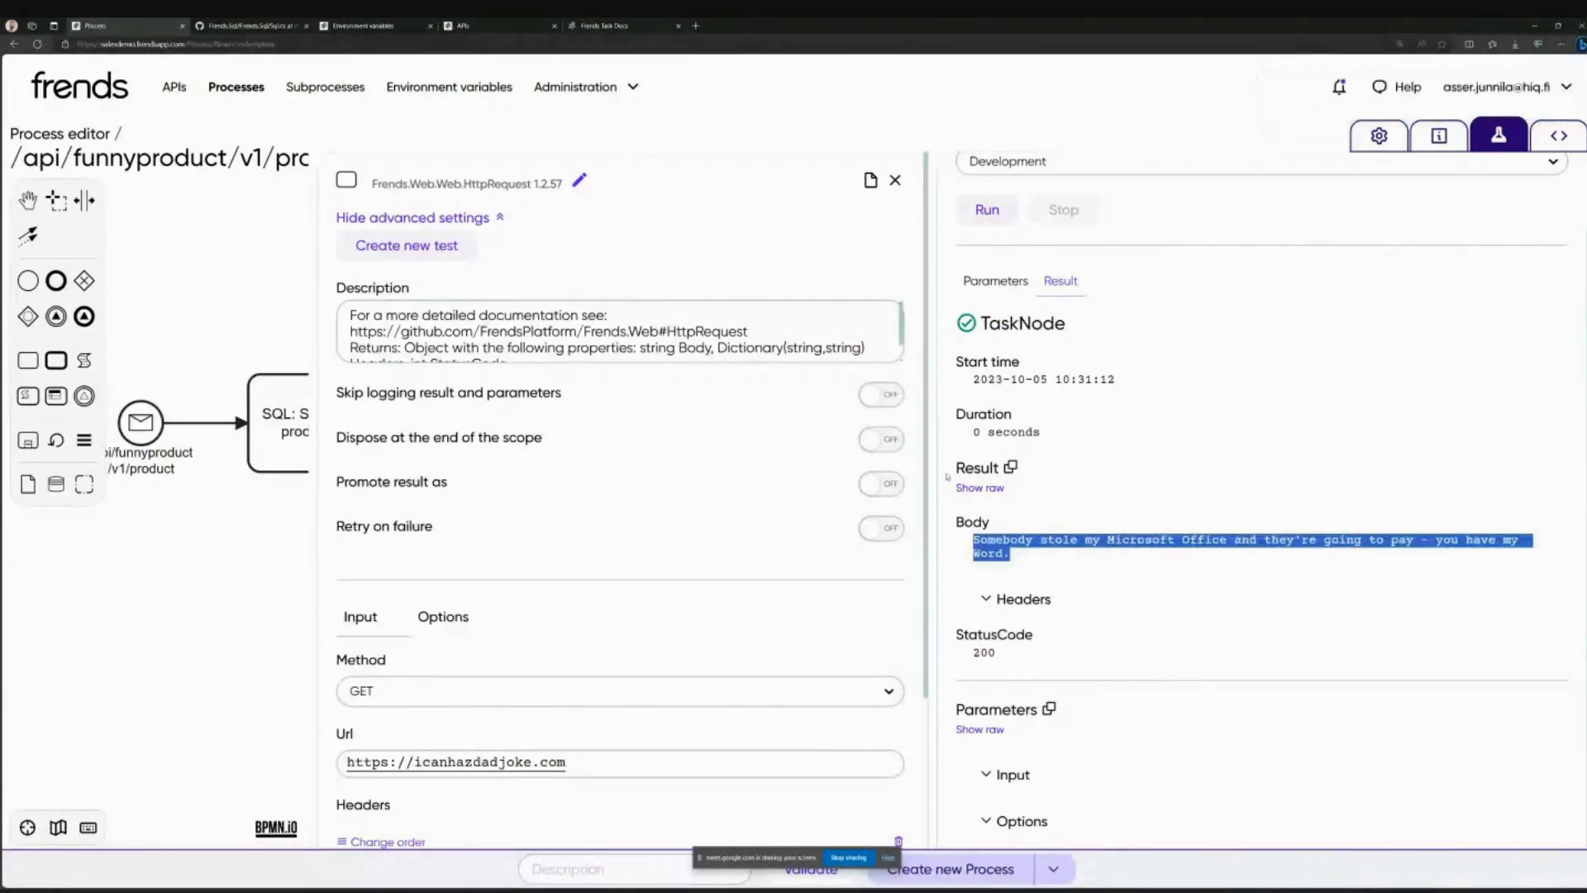
pyautogui.moveTo(951, 476); pyautogui.dragTo(1088, 475)
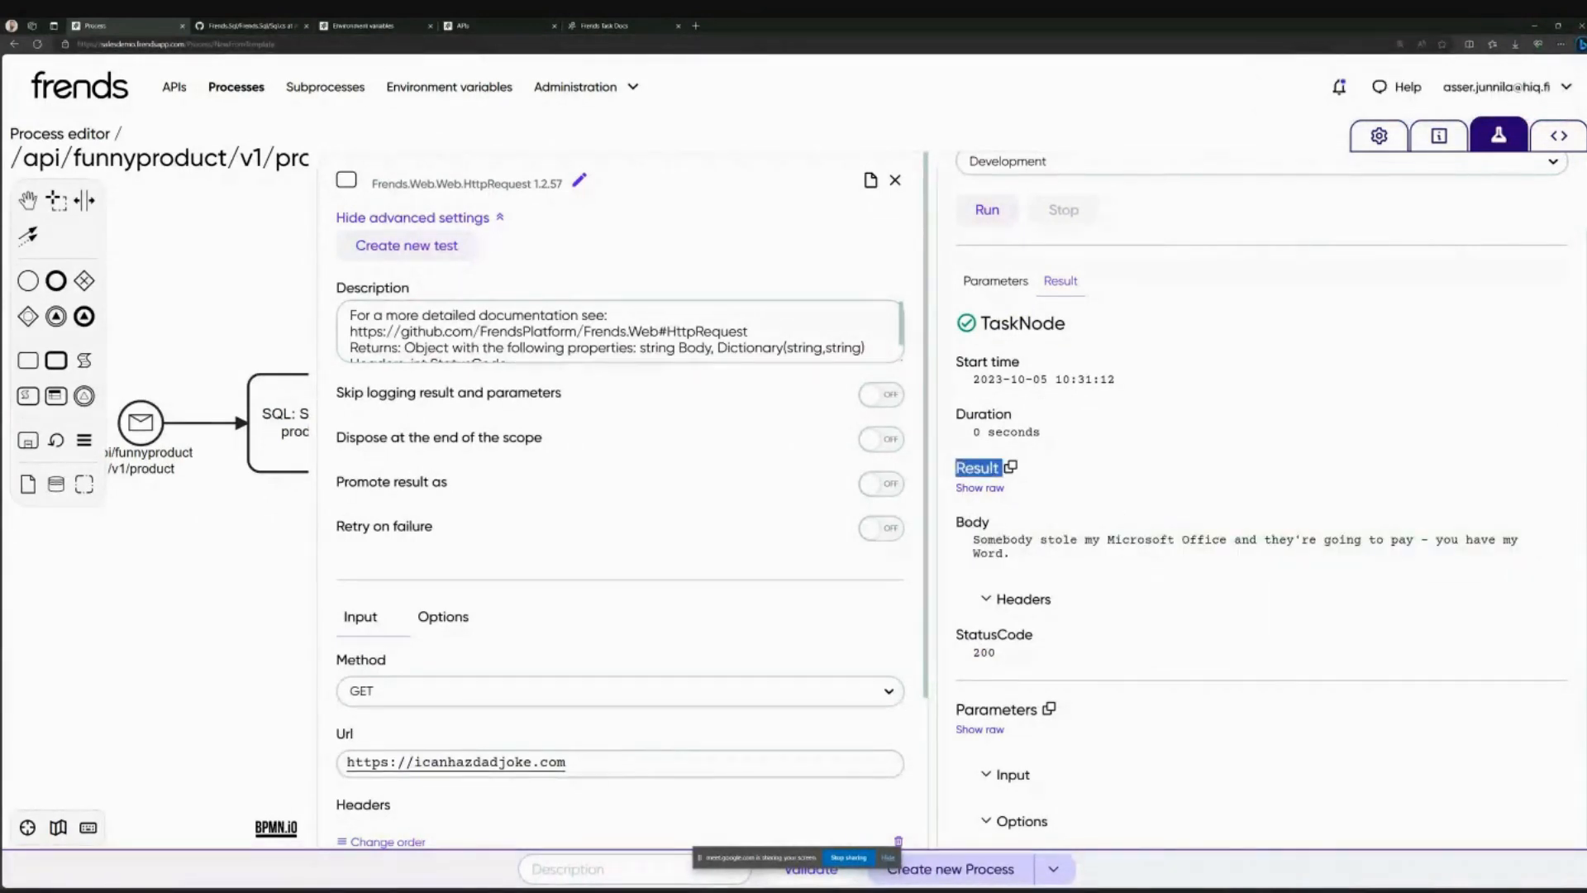
pyautogui.click(979, 488)
pyautogui.doubleClick(1048, 537)
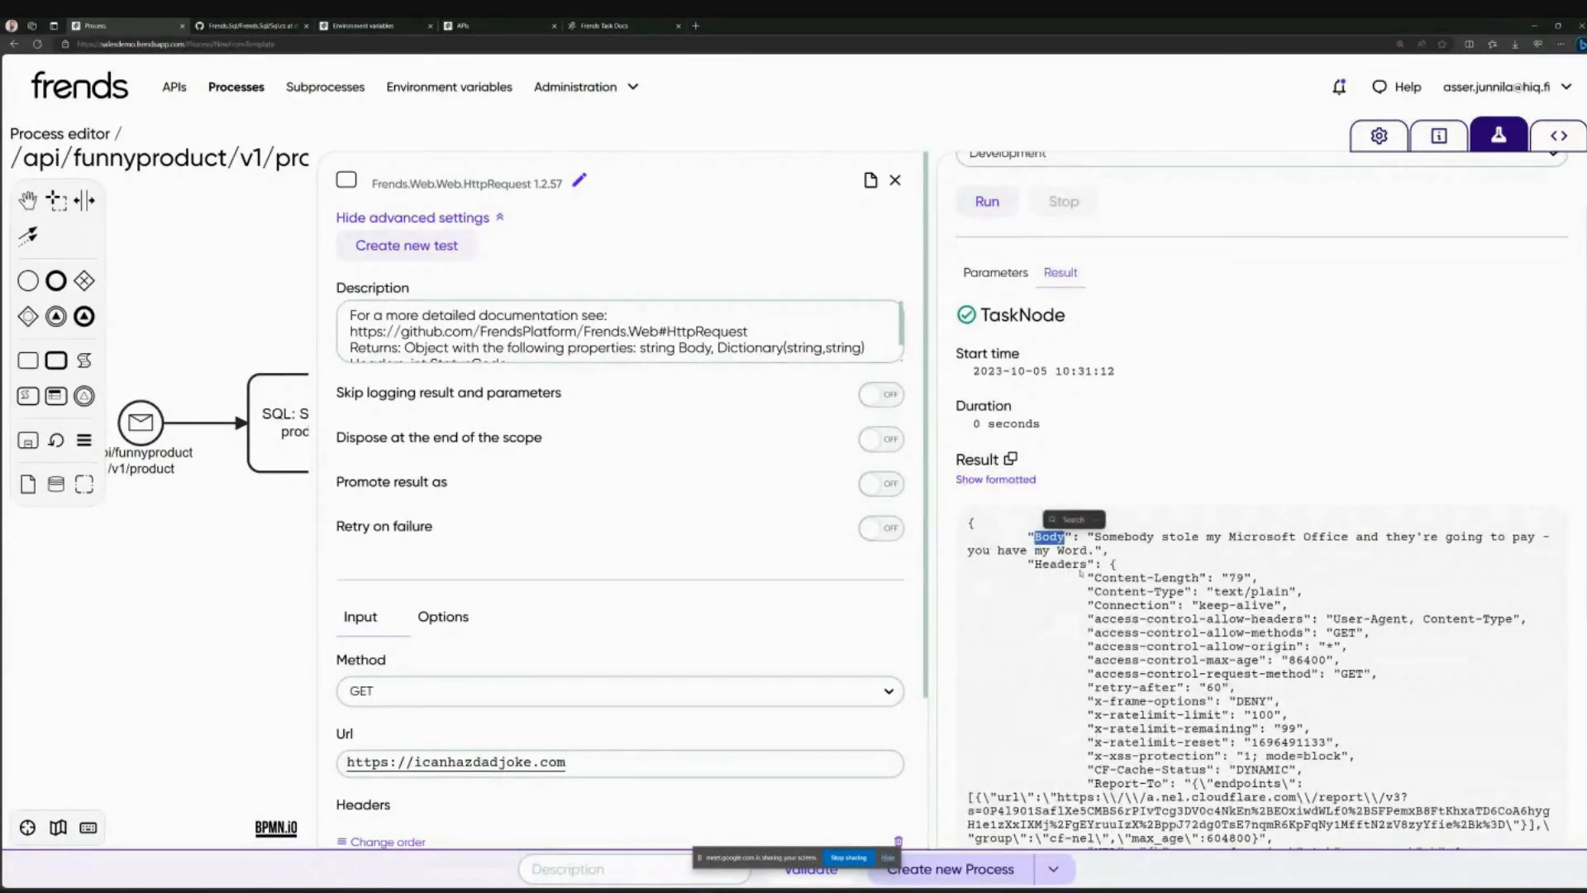
pyautogui.doubleClick(1060, 564)
pyautogui.doubleClick(1048, 536)
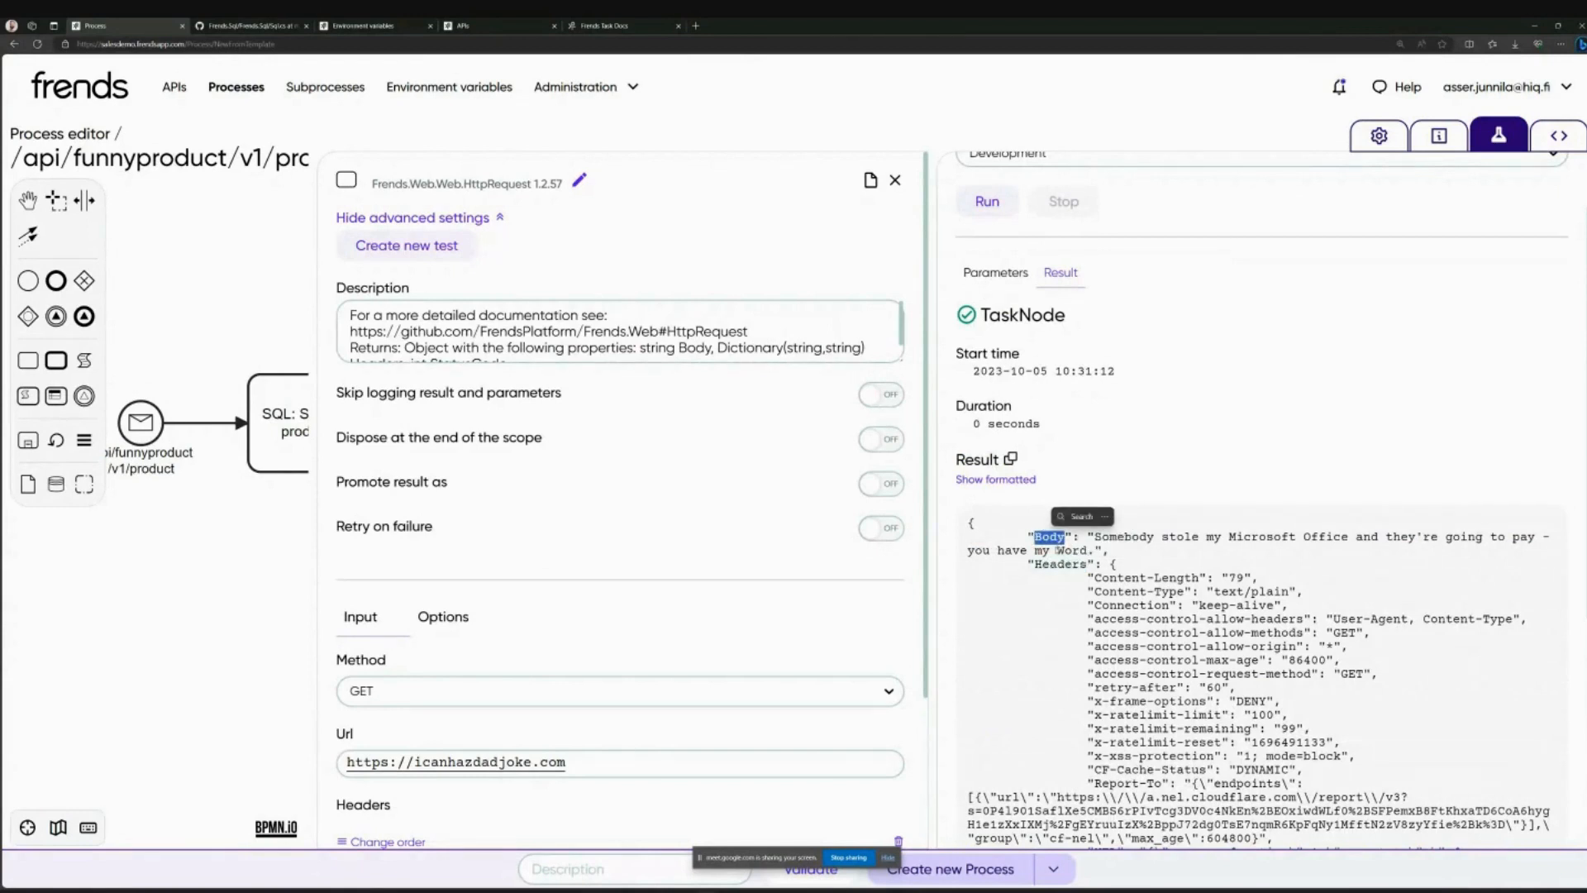
pyautogui.click(1113, 540)
pyautogui.moveTo(1096, 538); pyautogui.dragTo(1095, 551)
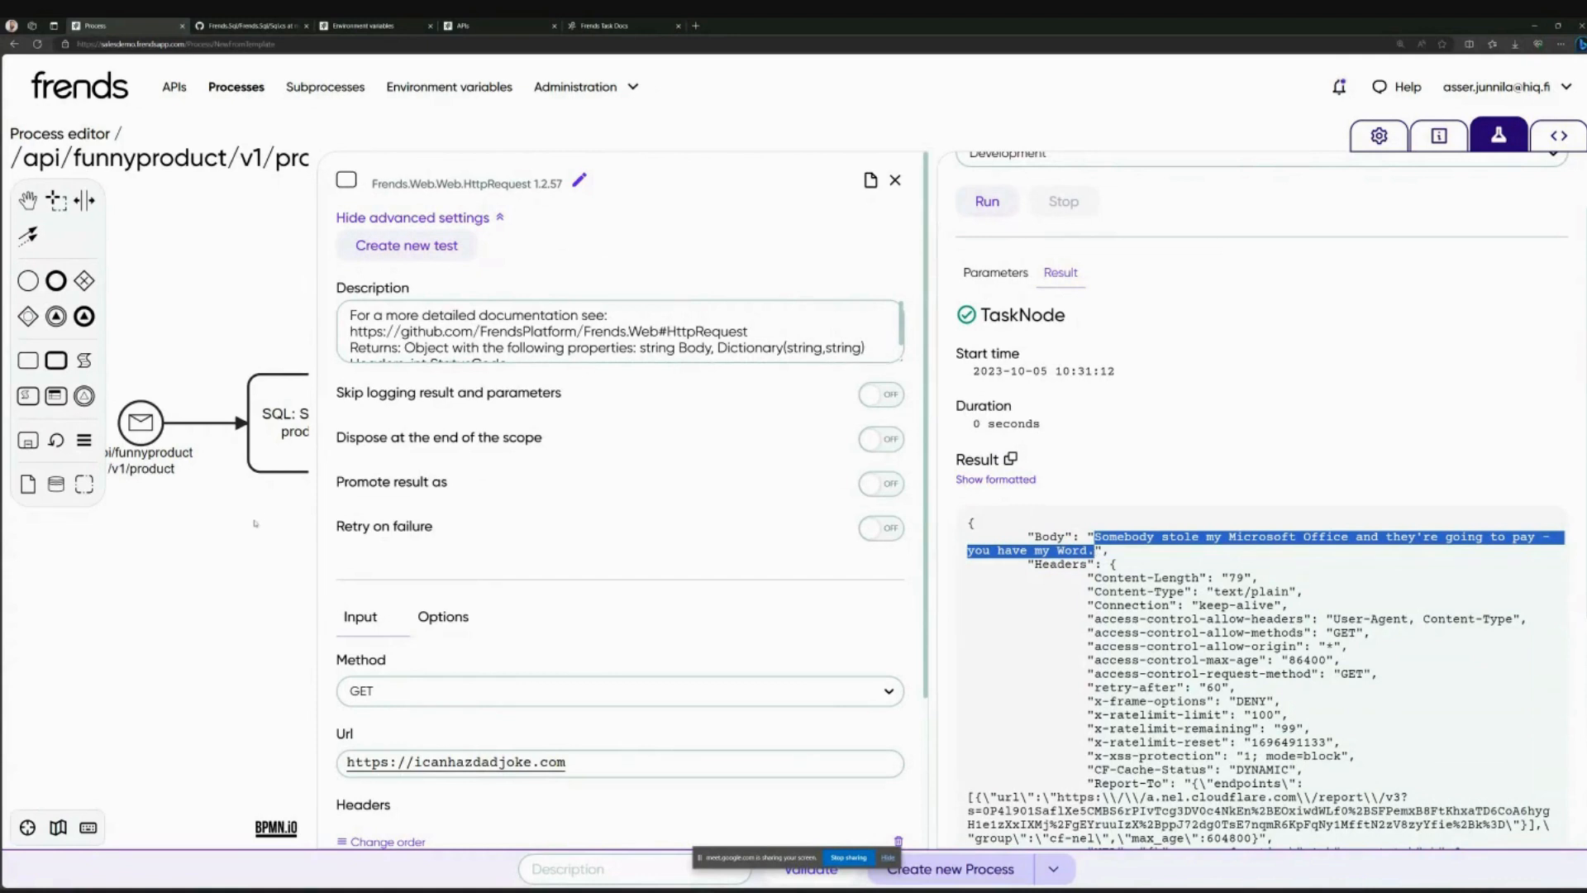
pyautogui.click(241, 558)
# Step: Name the HTTP request task "HTTP: get dad joke" and shift it slightly closer to the scope's start element
pyautogui.doubleClick(668, 411)
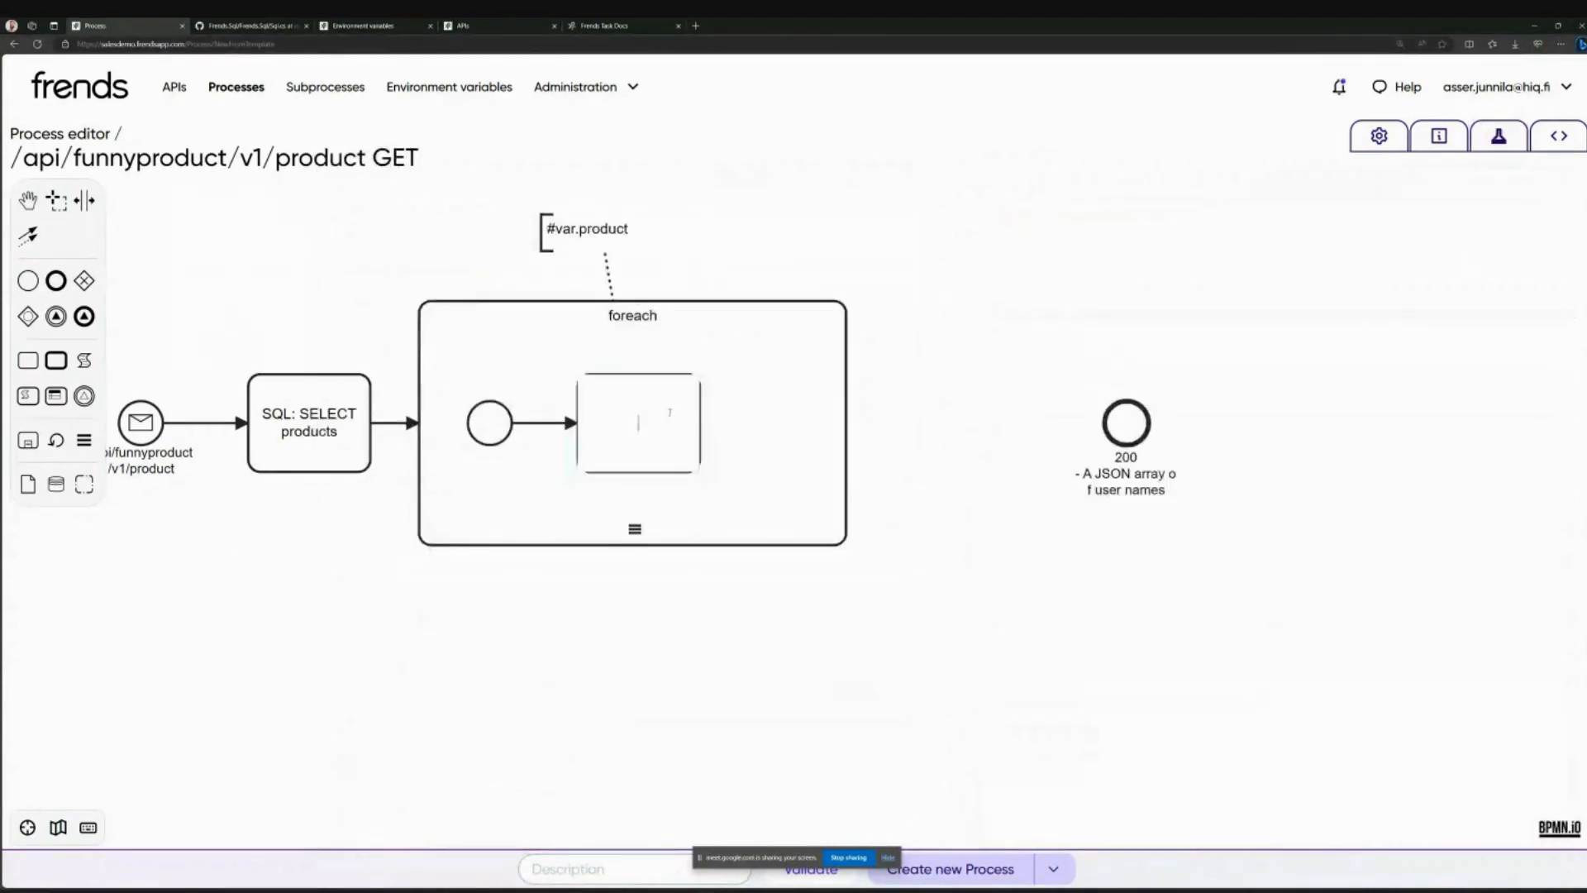
pyautogui.write('HTTP: get dadf')
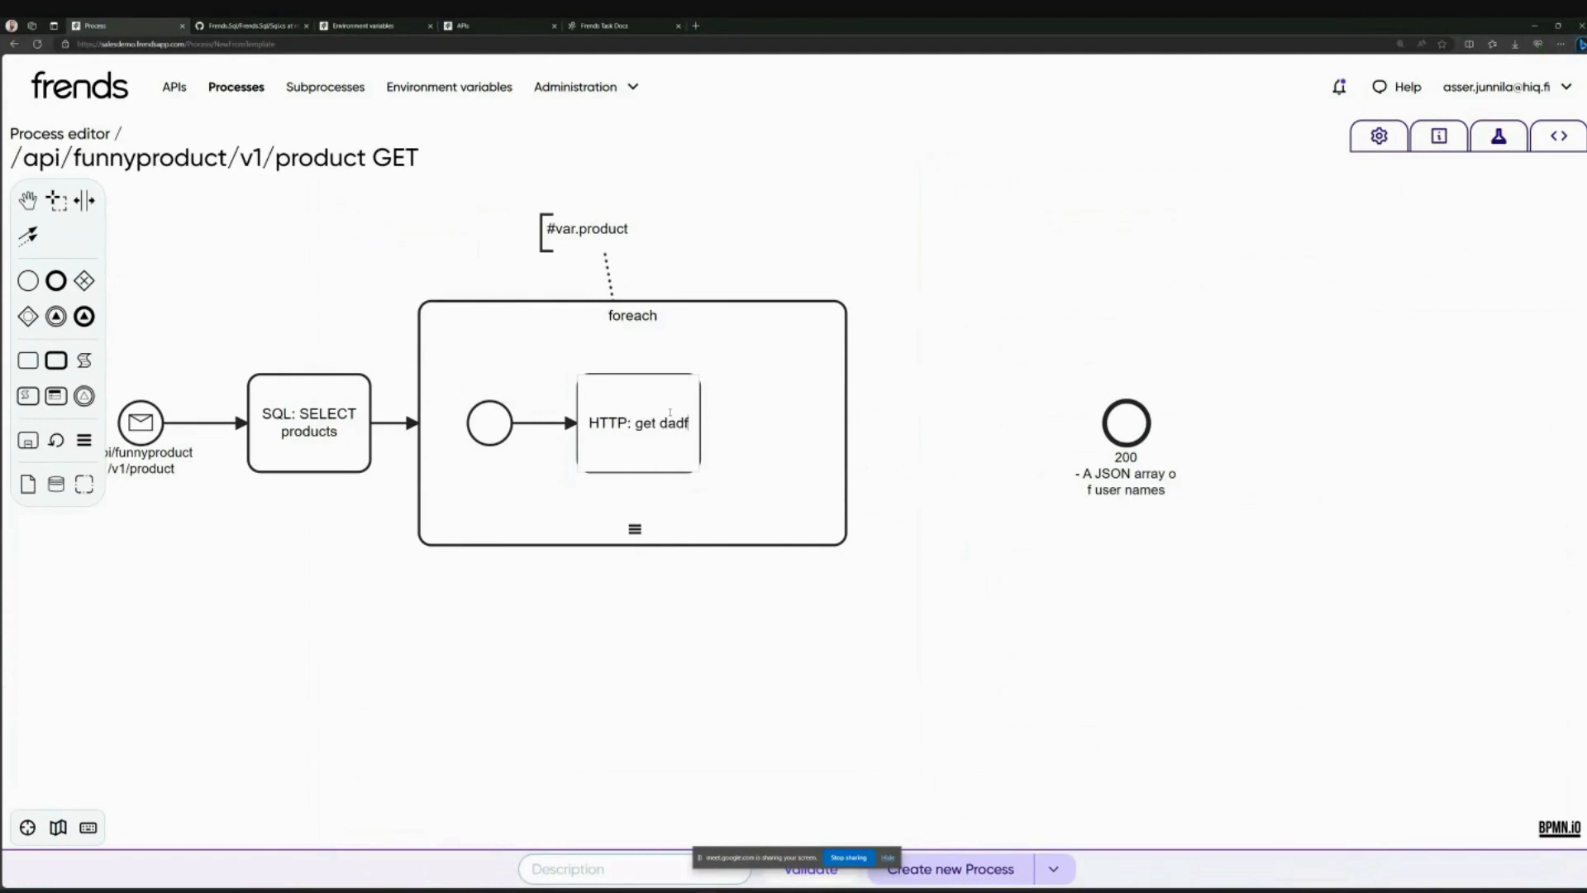
pyautogui.press('BackSpace')
pyautogui.write('joke')
pyautogui.click(567, 643)
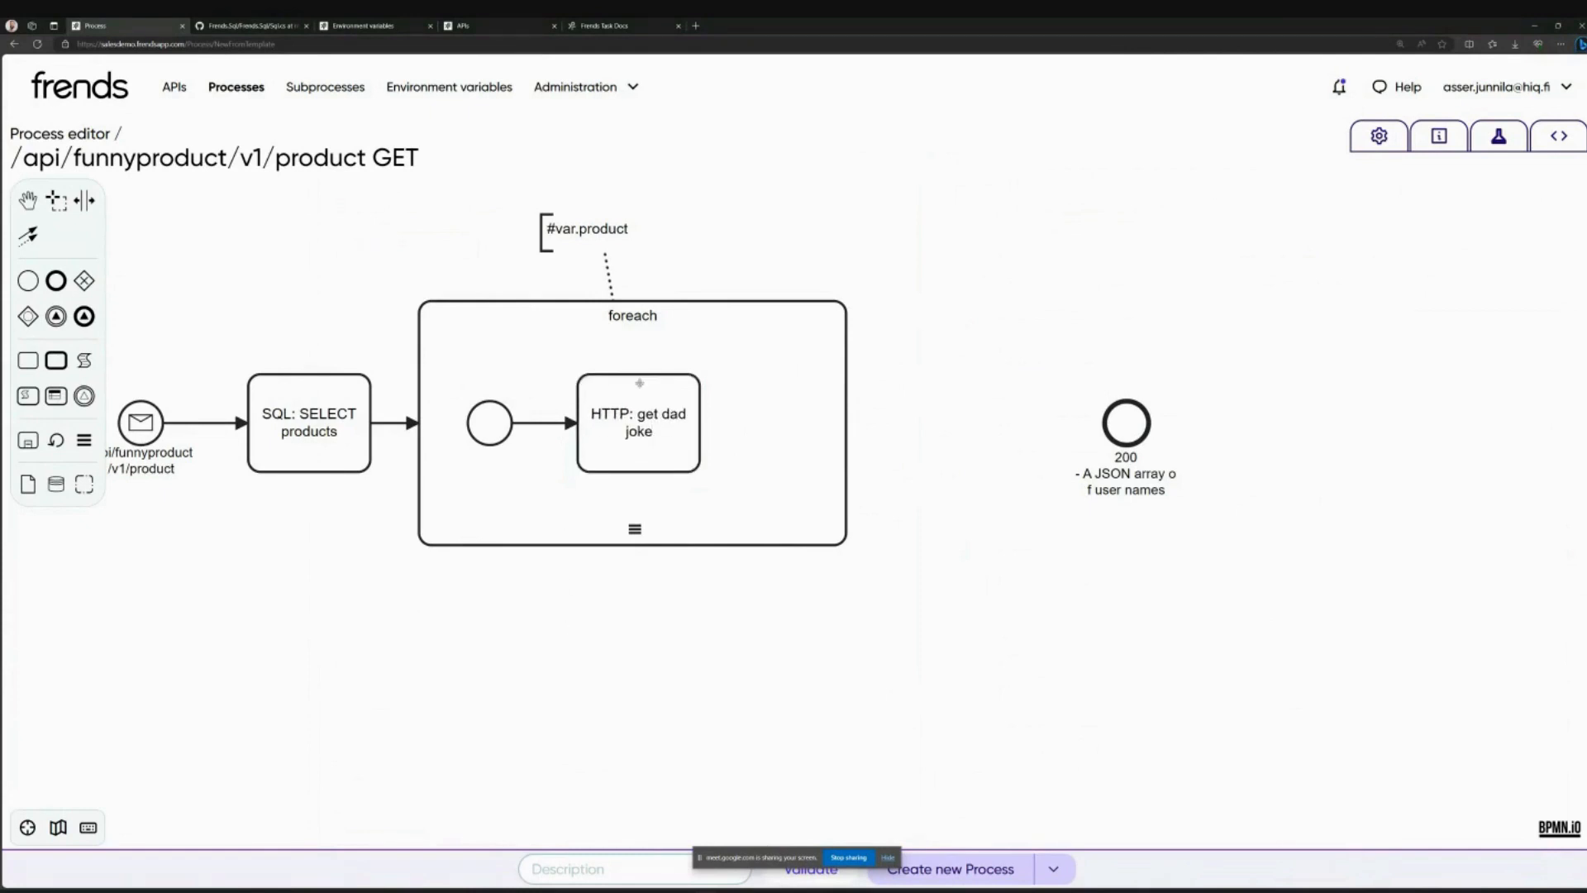
pyautogui.moveTo(640, 382); pyautogui.dragTo(631, 403)
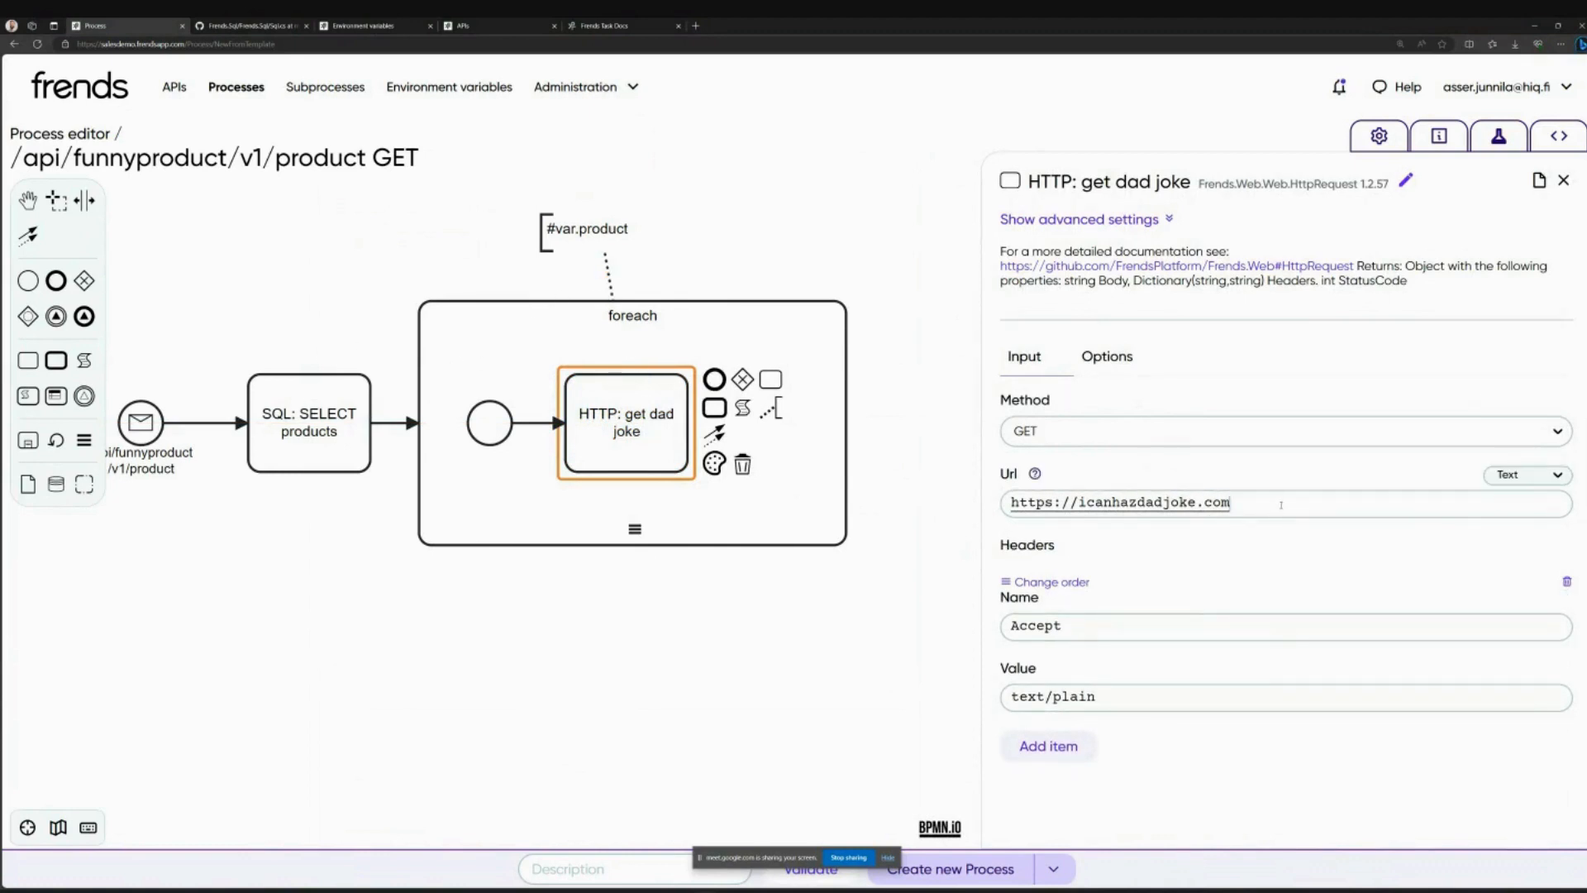
pyautogui.click(743, 694)
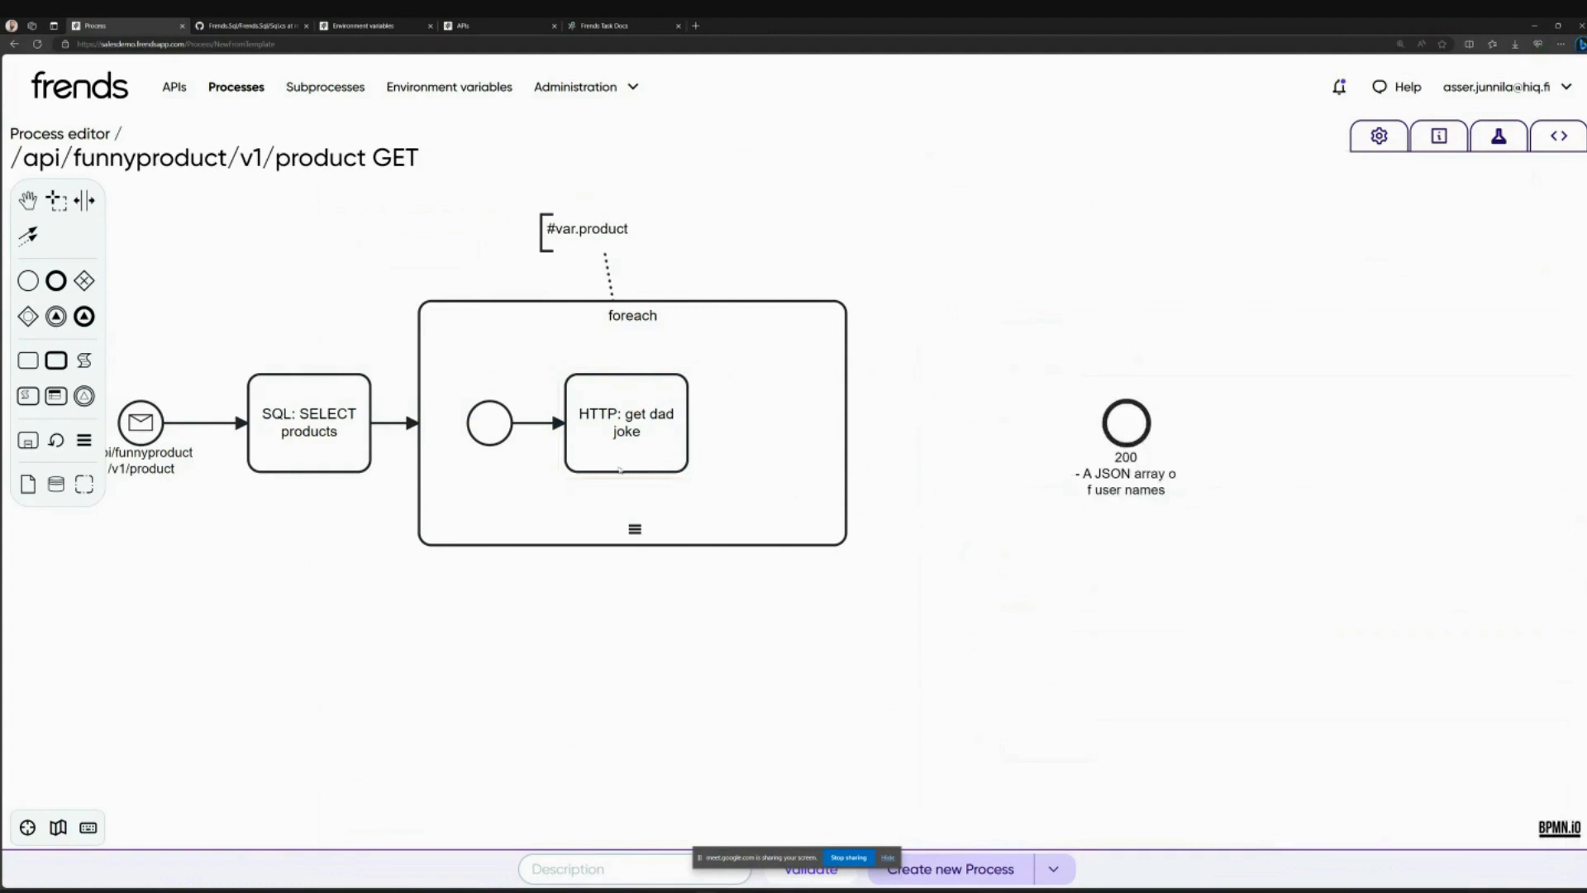
# Step: Widen the foreach scope to make room after the "HTTP: get dad joke" task, shifting the 200 return along with it
pyautogui.click(653, 407)
pyautogui.click(531, 298)
pyautogui.click(83, 200)
pyautogui.moveTo(786, 207); pyautogui.dragTo(908, 209)
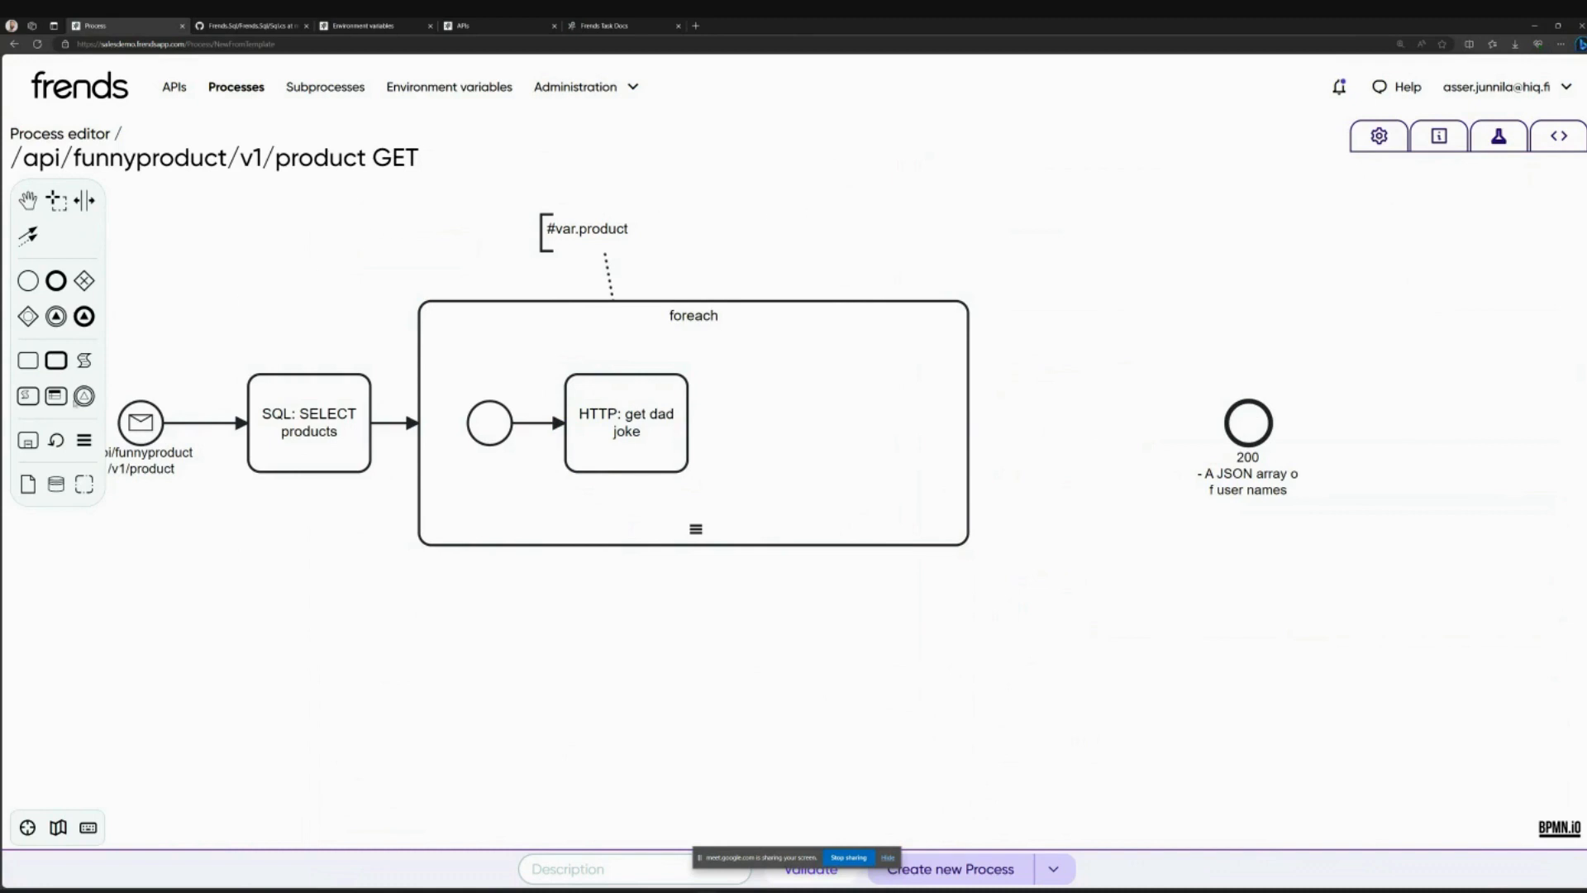
# Step: Add a code element after the "HTTP: get dad joke" task in the foreach scope and connect the task to it
pyautogui.click(28, 396)
pyautogui.click(801, 445)
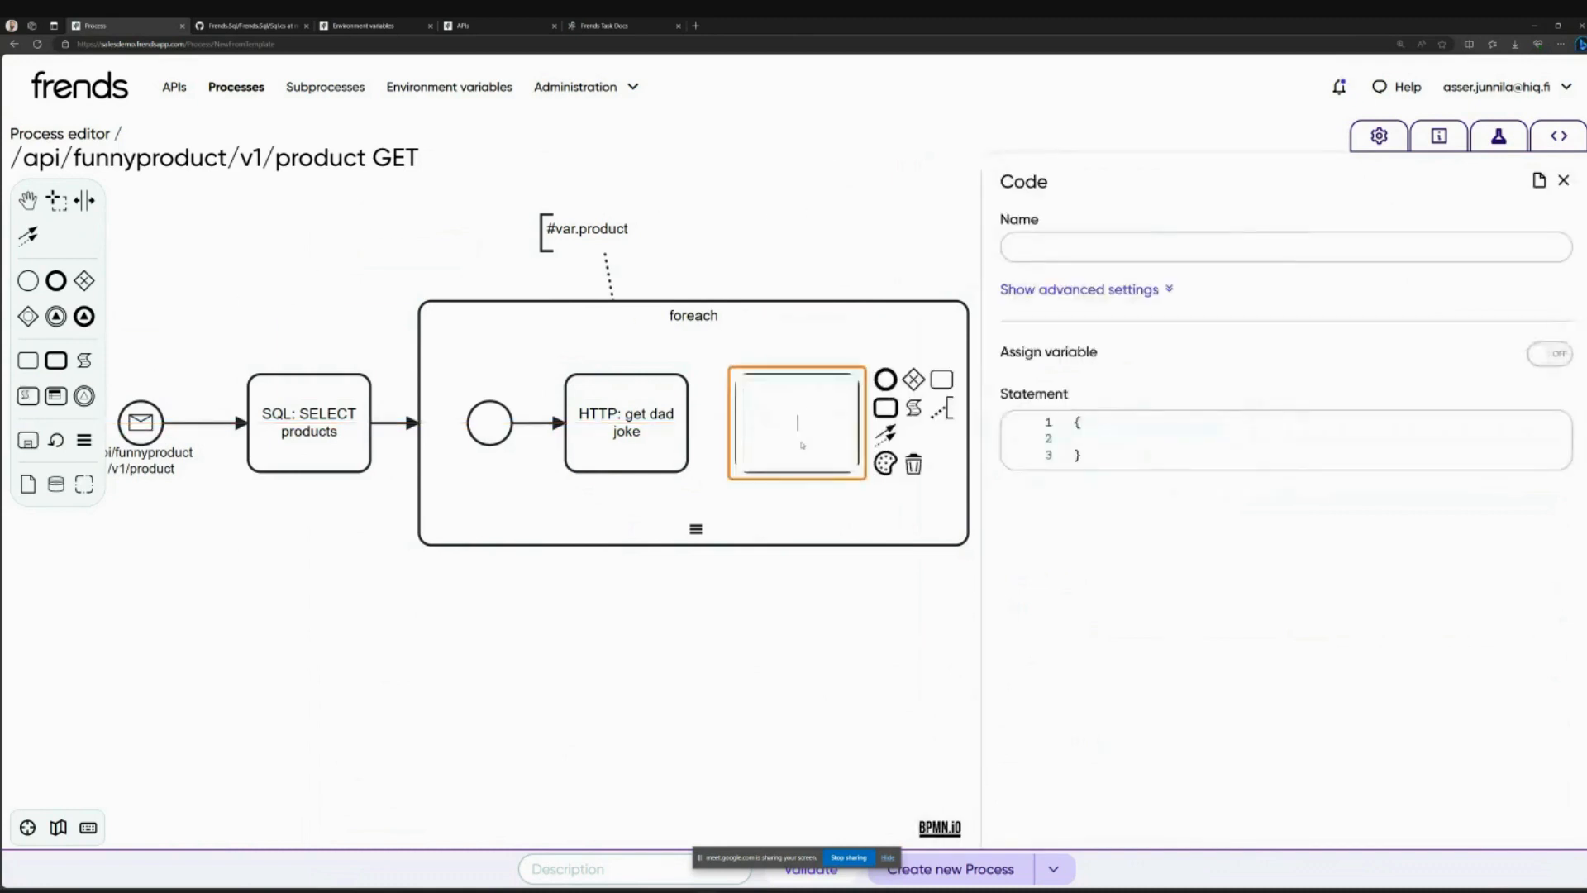
pyautogui.click(681, 431)
pyautogui.moveTo(763, 407); pyautogui.dragTo(798, 433)
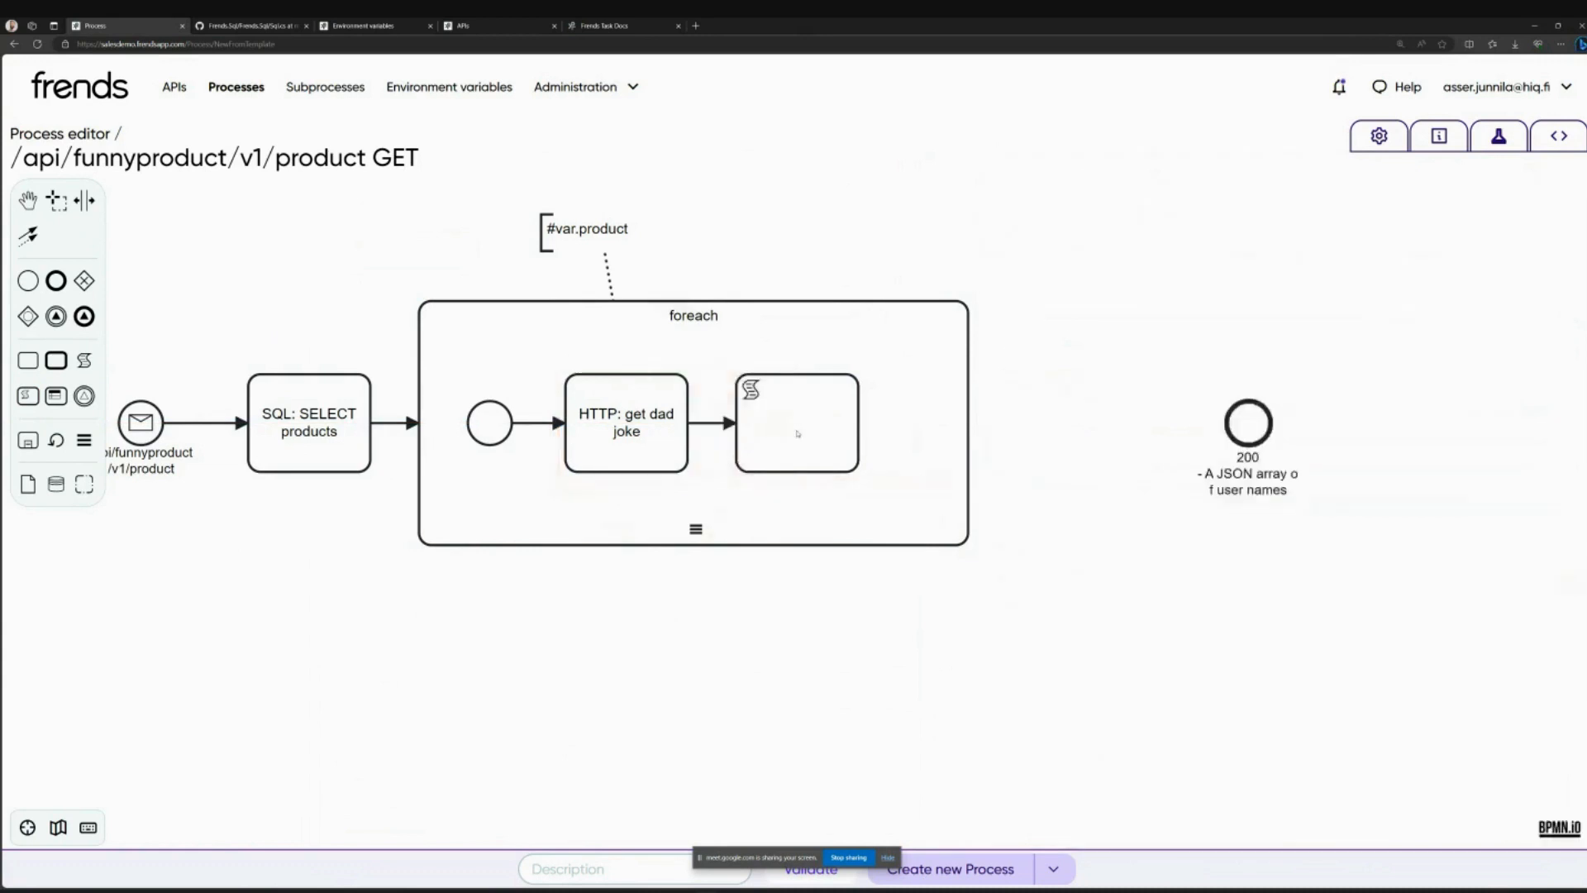
# Step: Start the new code element's statement with the line dynamic product = #var.product; inside the braces
pyautogui.click(811, 438)
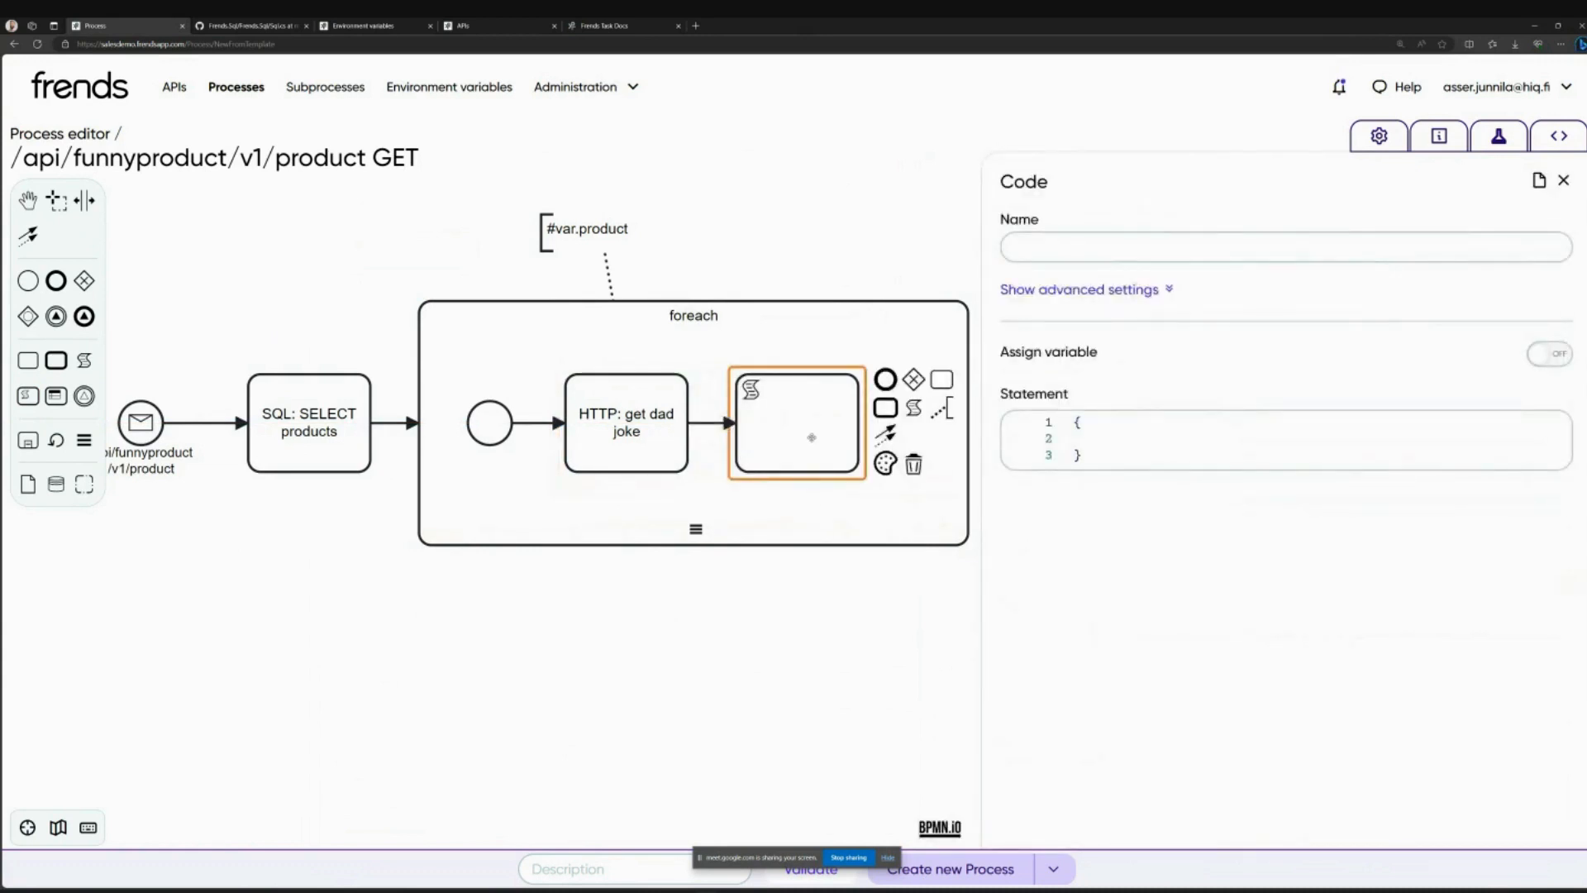
pyautogui.moveTo(1089, 431)
pyautogui.moveTo(784, 548); pyautogui.dragTo(655, 539)
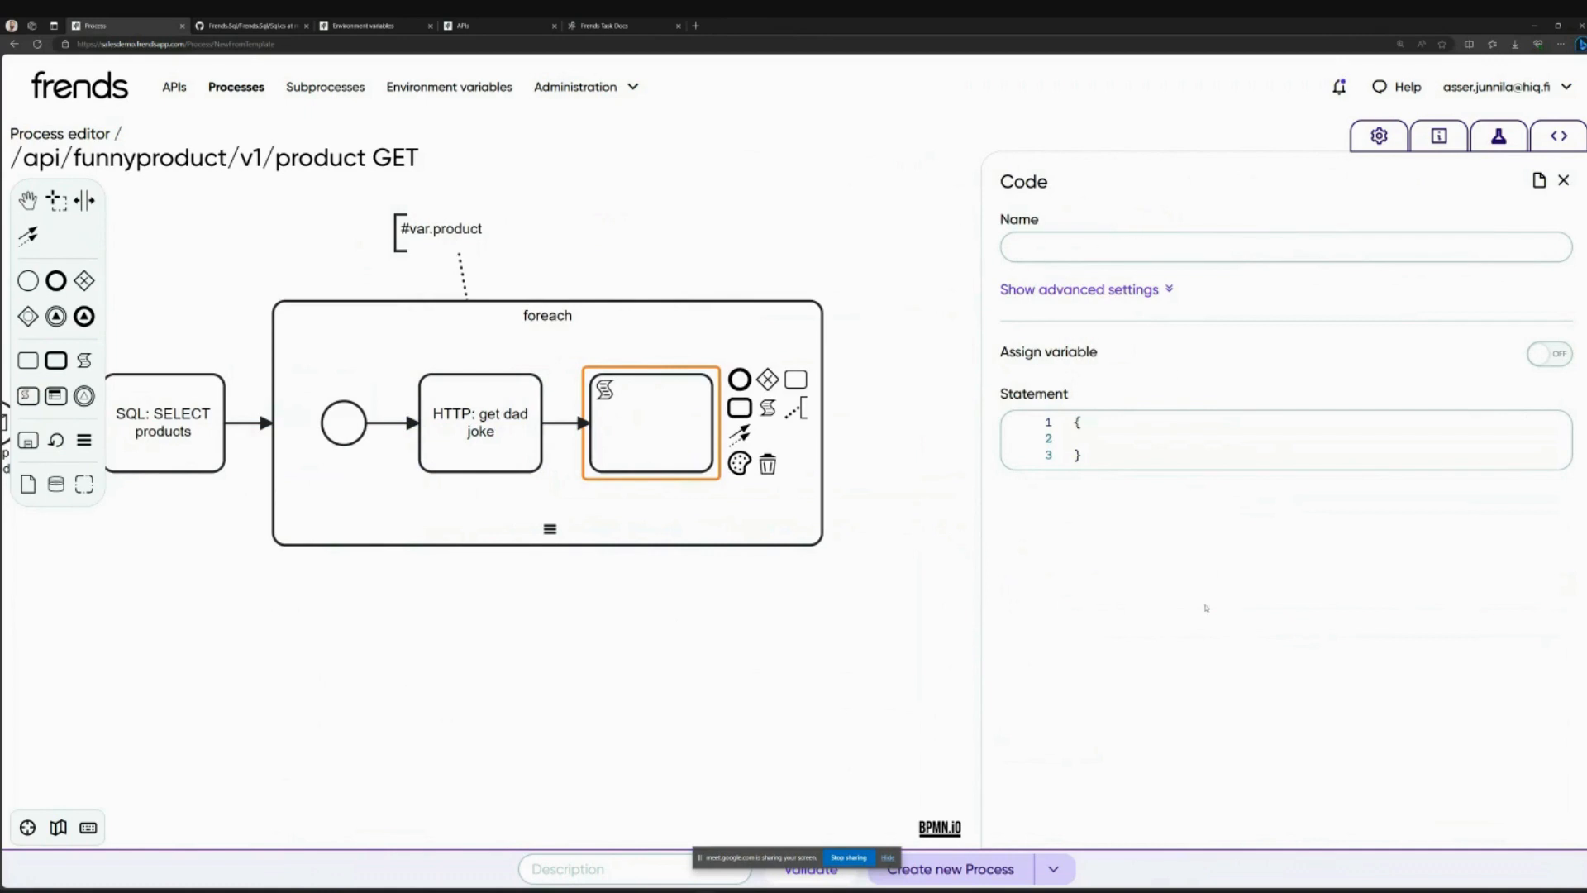
pyautogui.moveTo(1150, 456)
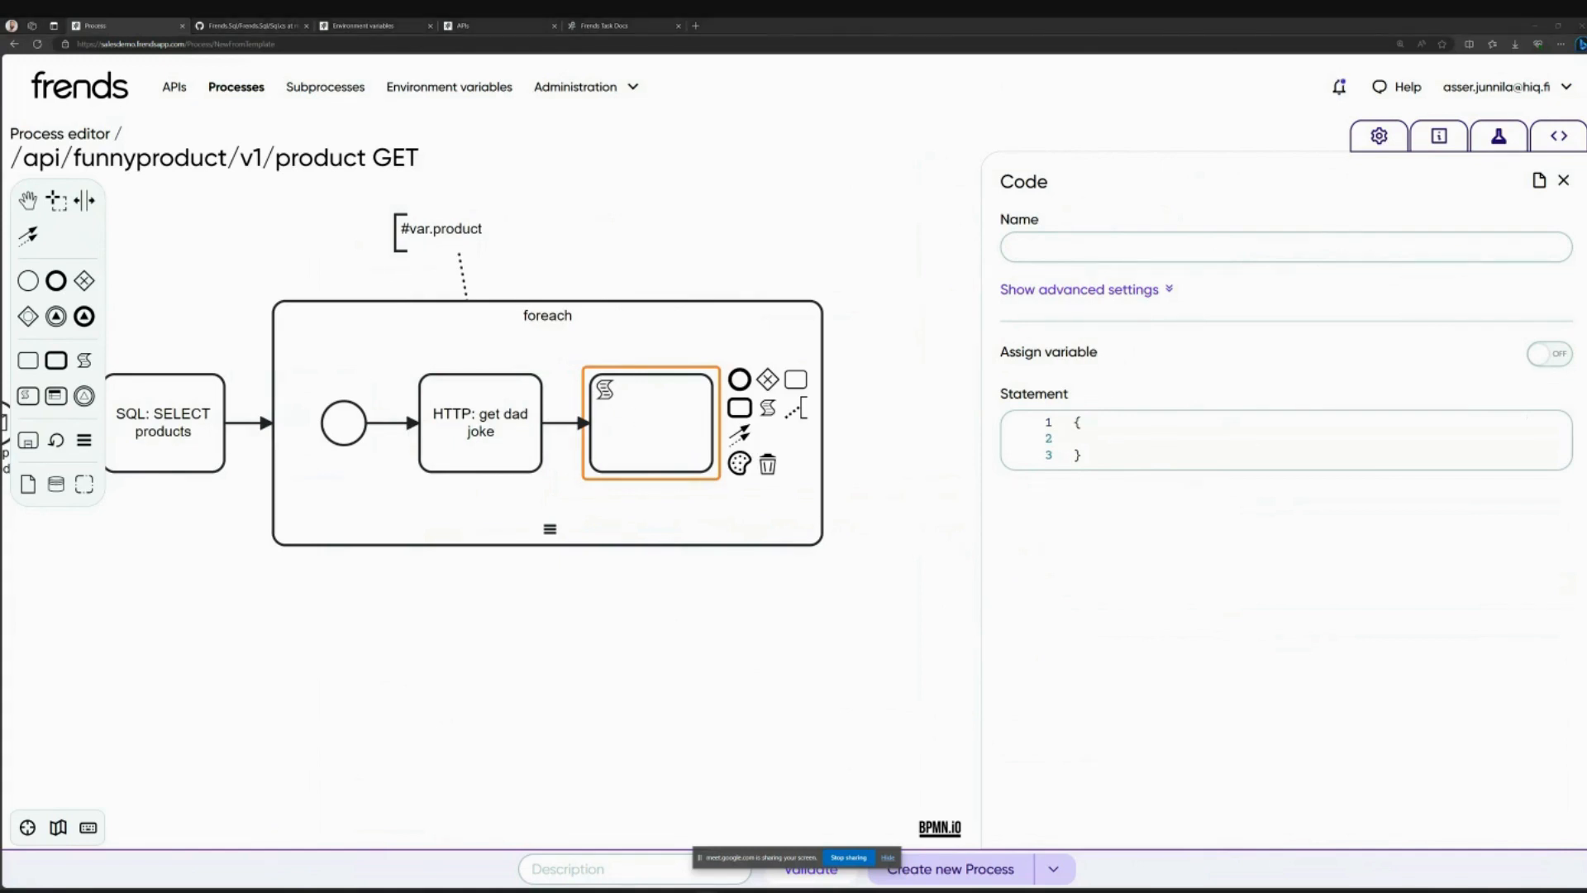
pyautogui.moveTo(1107, 423)
pyautogui.click(1189, 430)
pyautogui.press('Return')
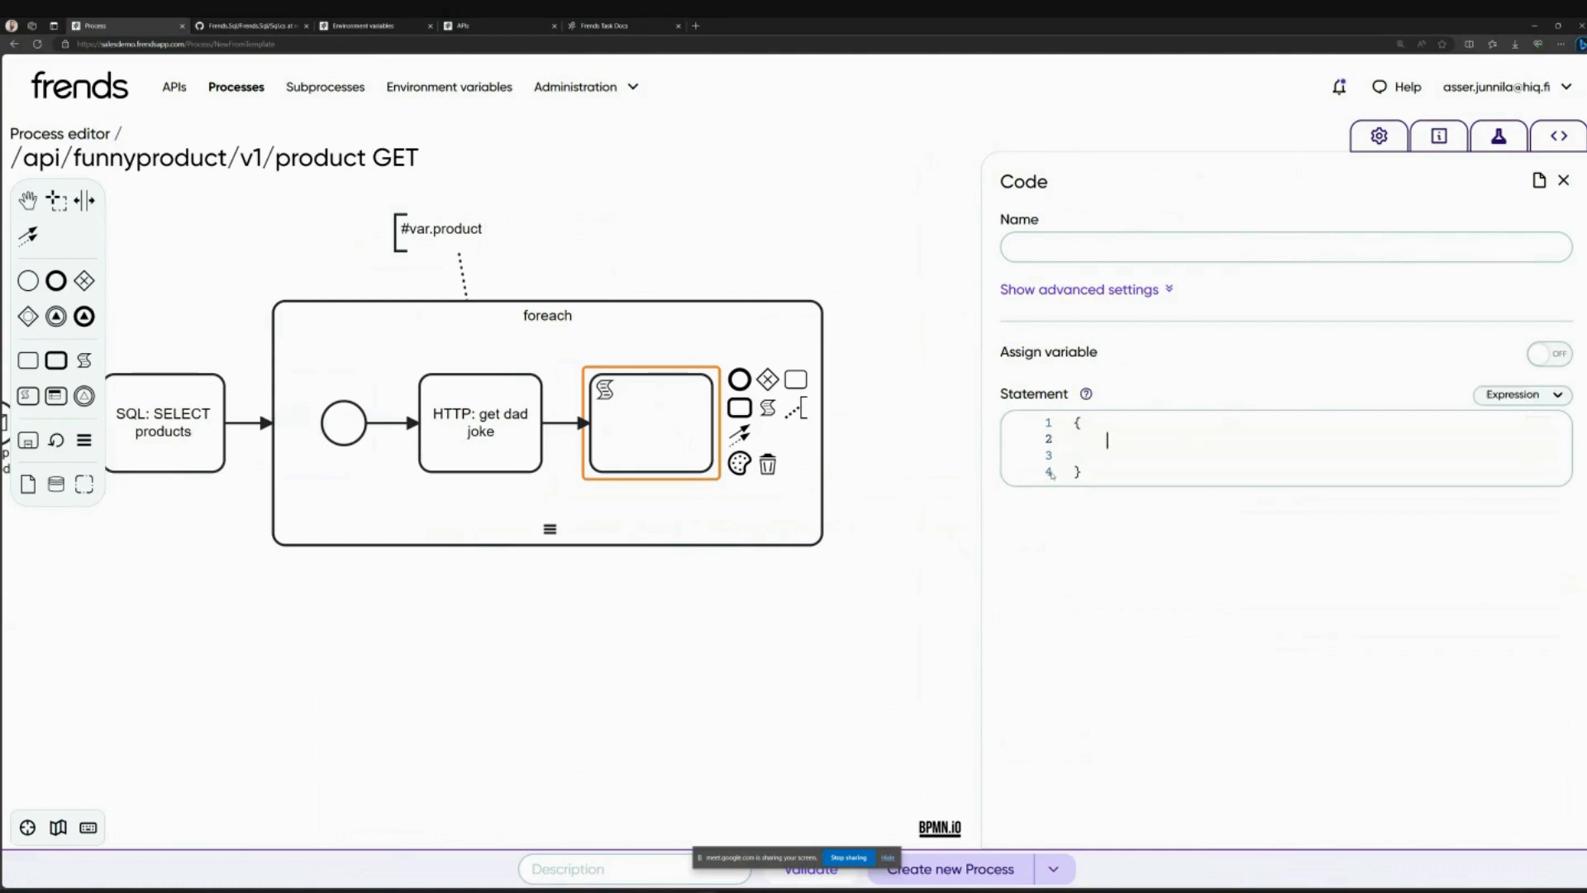
pyautogui.write('dynamic product = #')
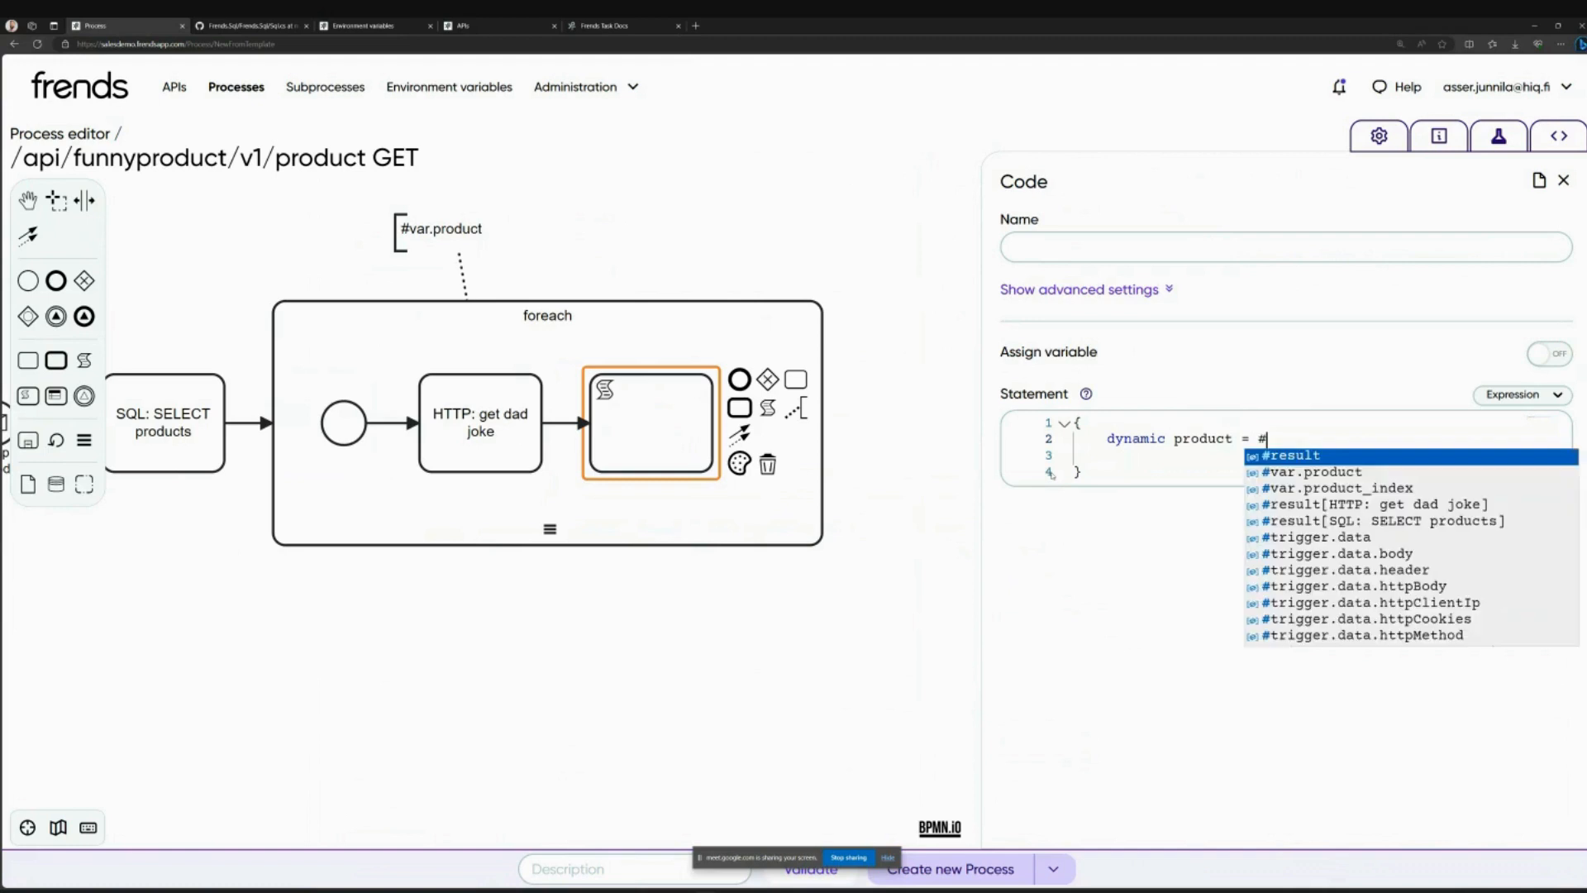
pyautogui.write('var')
pyautogui.press('Return')
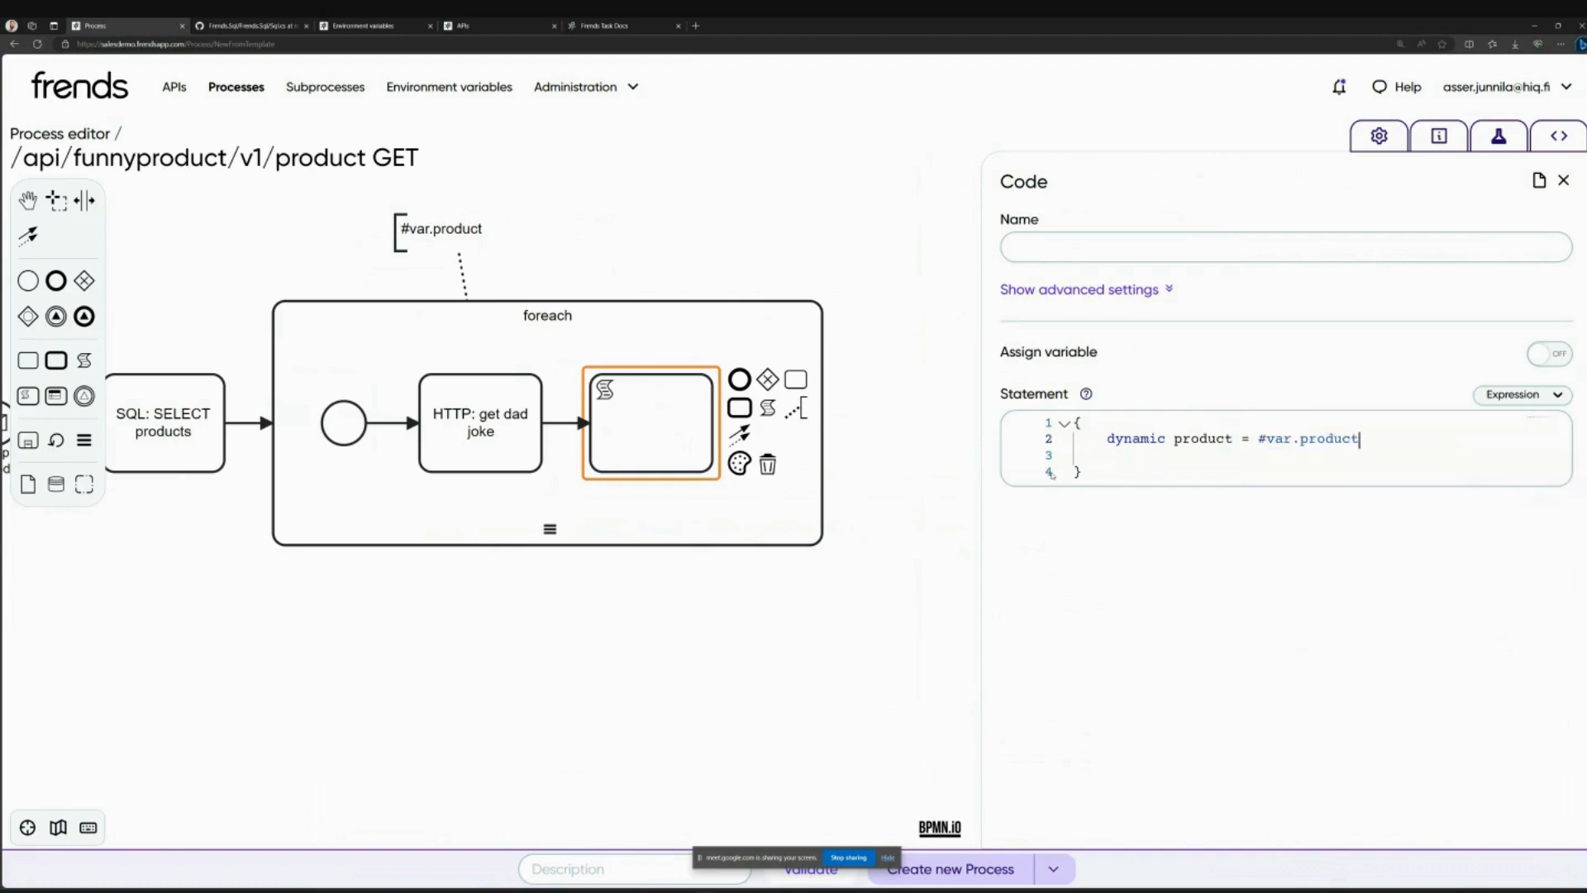
pyautogui.write(';')
pyautogui.press('Return')
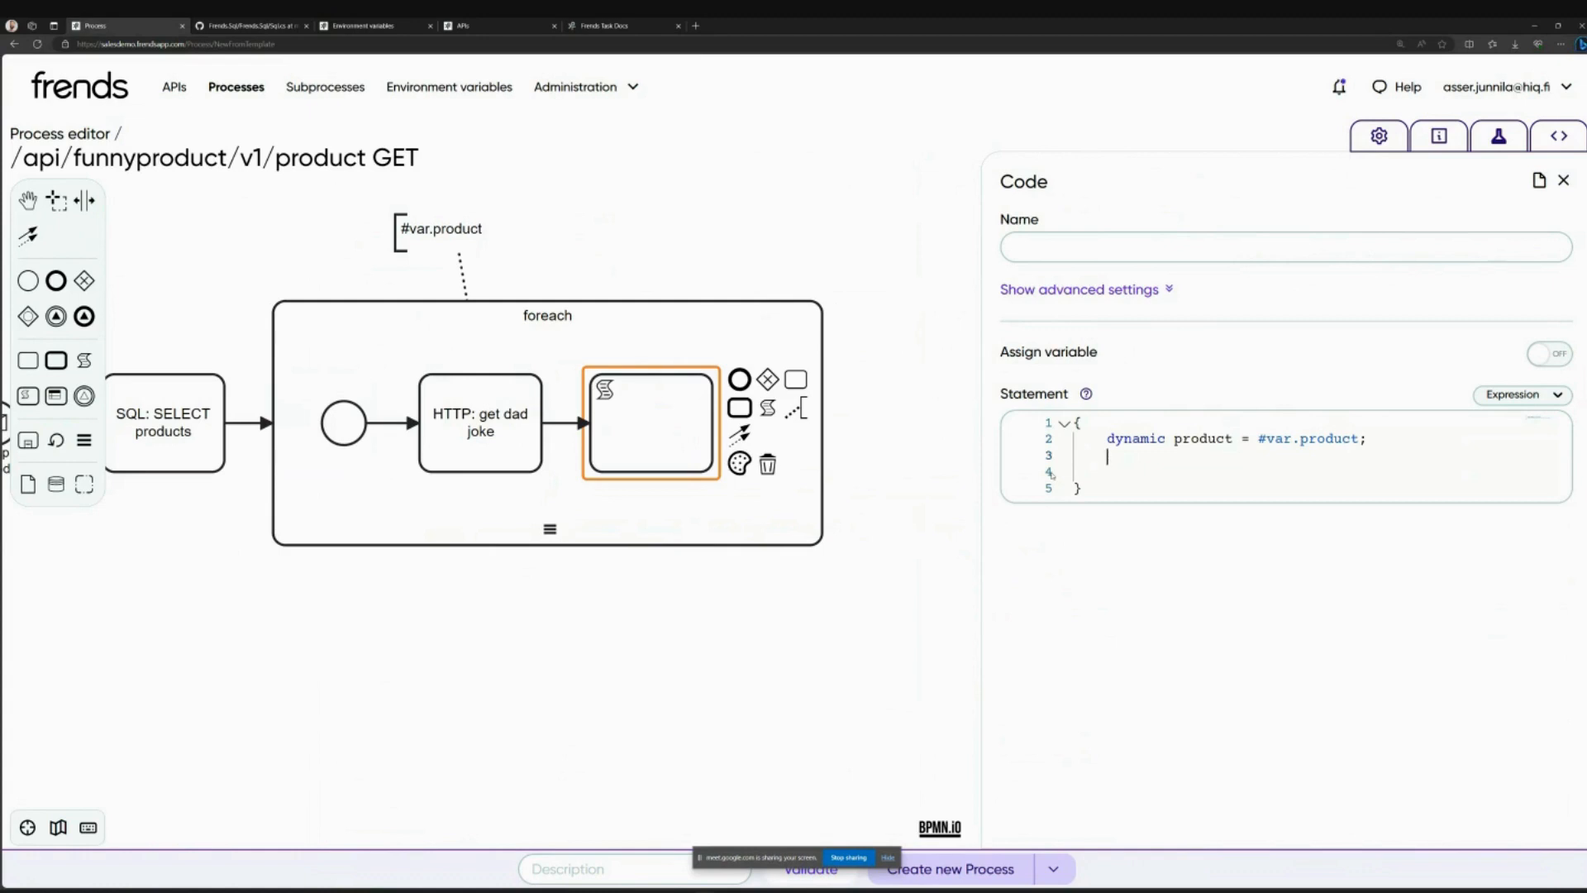
# Step: Add a second statement line assigning product.joke = #result[HTTP: get dad joke]
pyautogui.write('produc.')
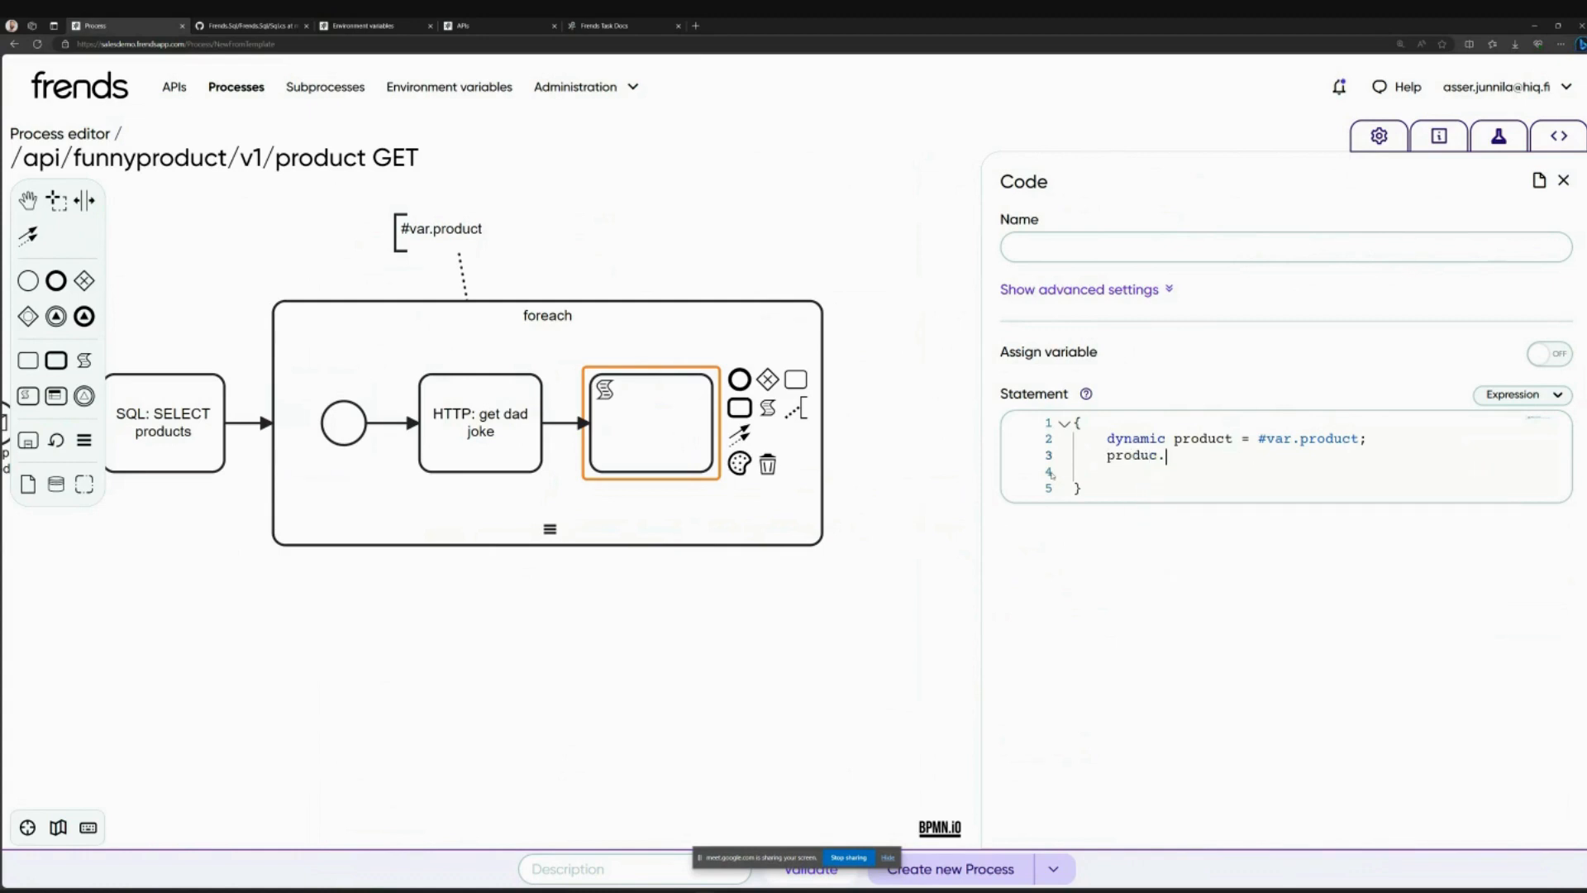
pyautogui.press('BackSpace')
pyautogui.write('t')
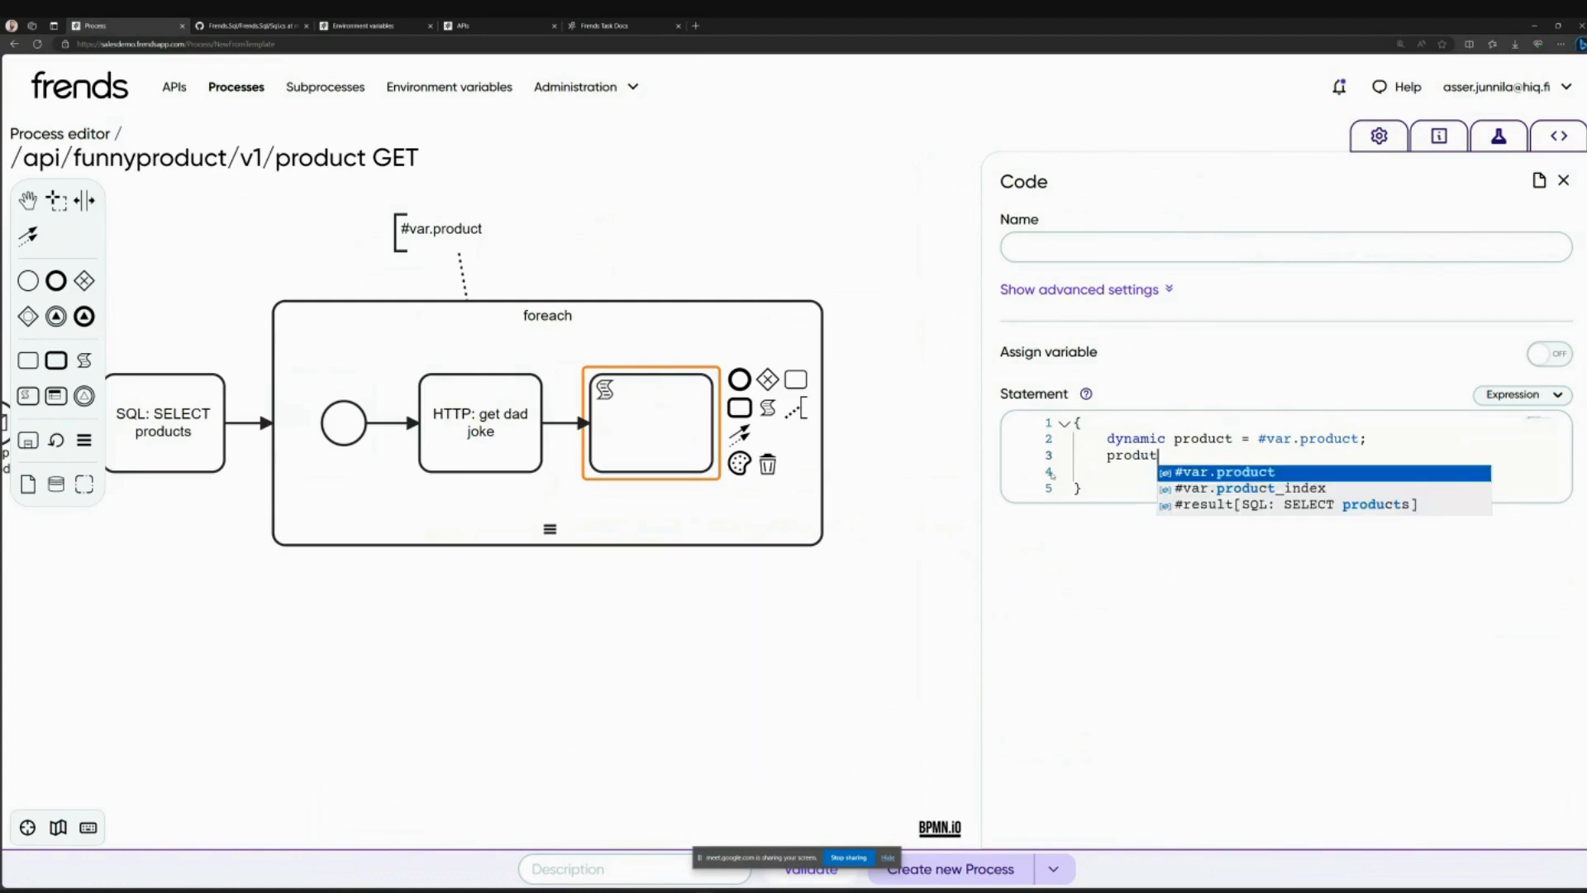
pyautogui.press('BackSpace')
pyautogui.write('ct.joke = ')
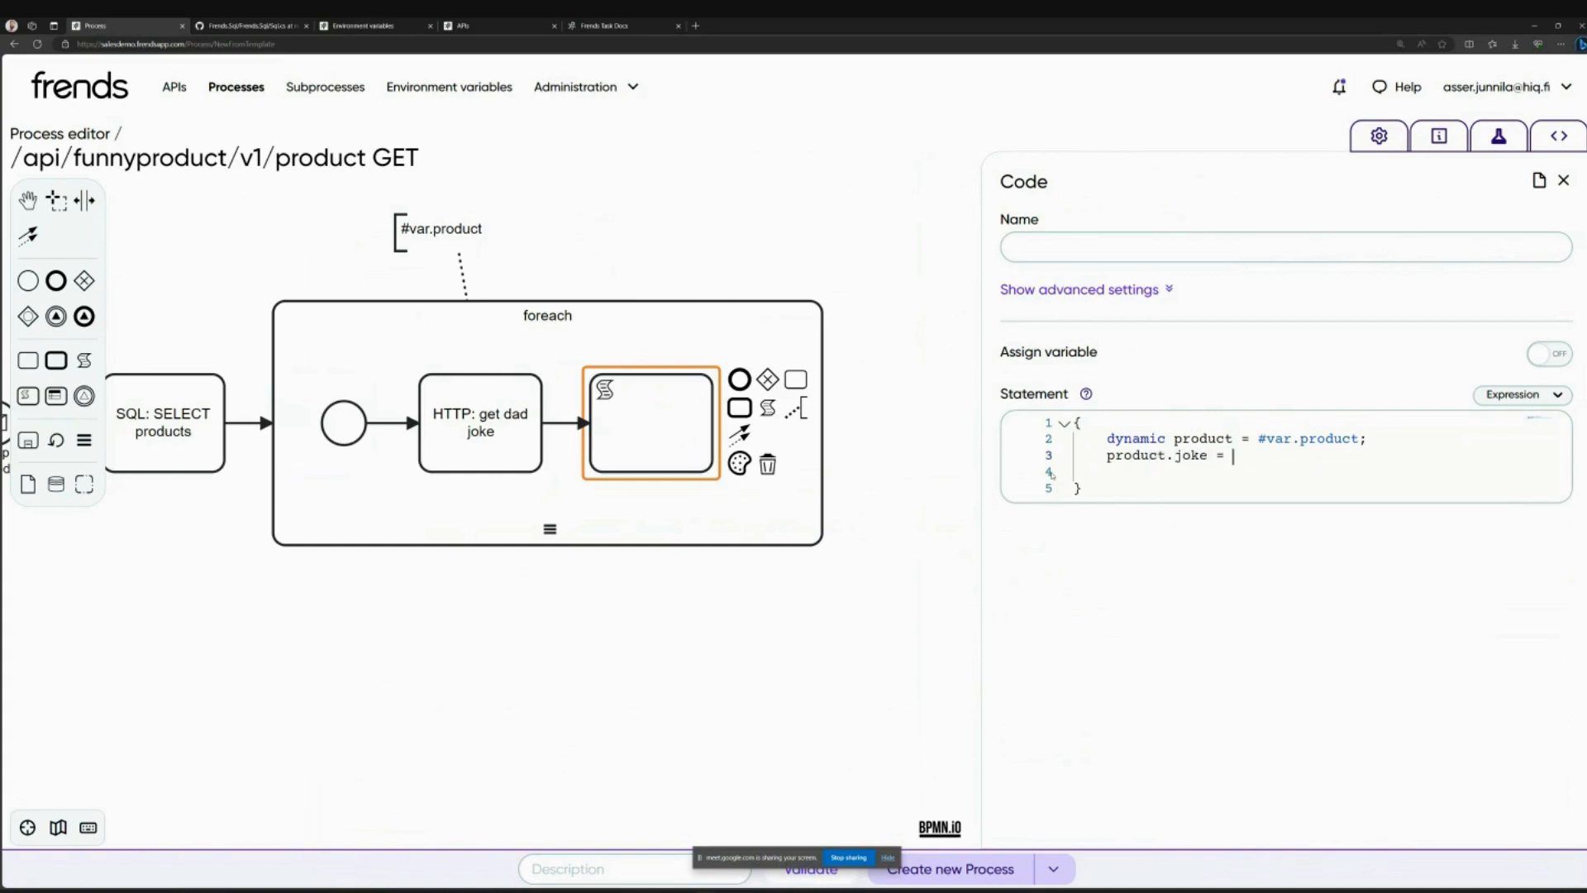
pyautogui.write('#')
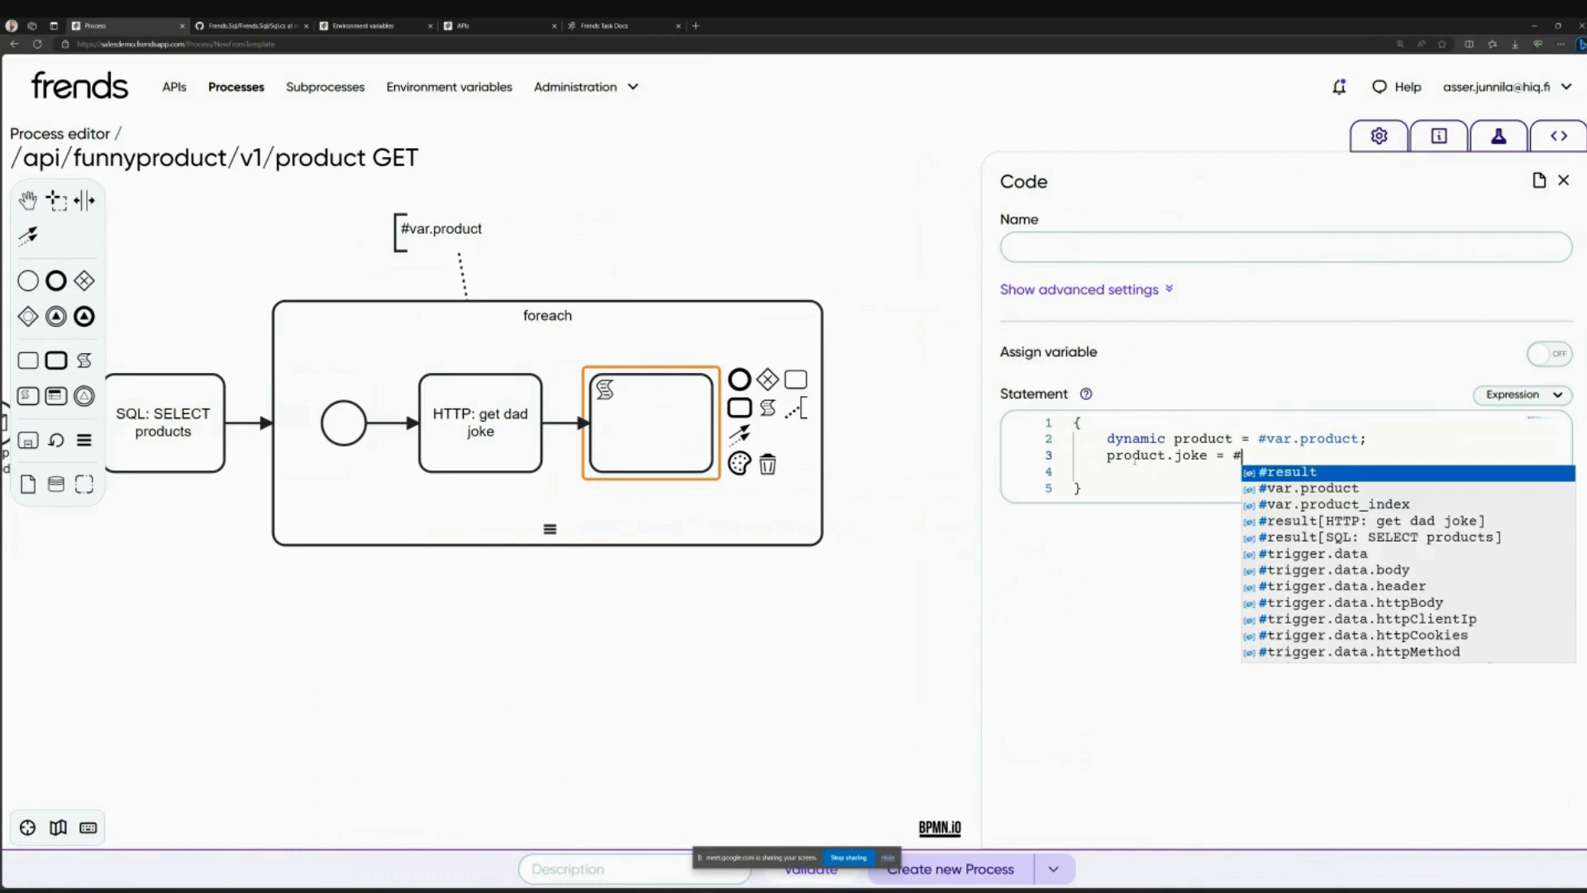
pyautogui.write('result')
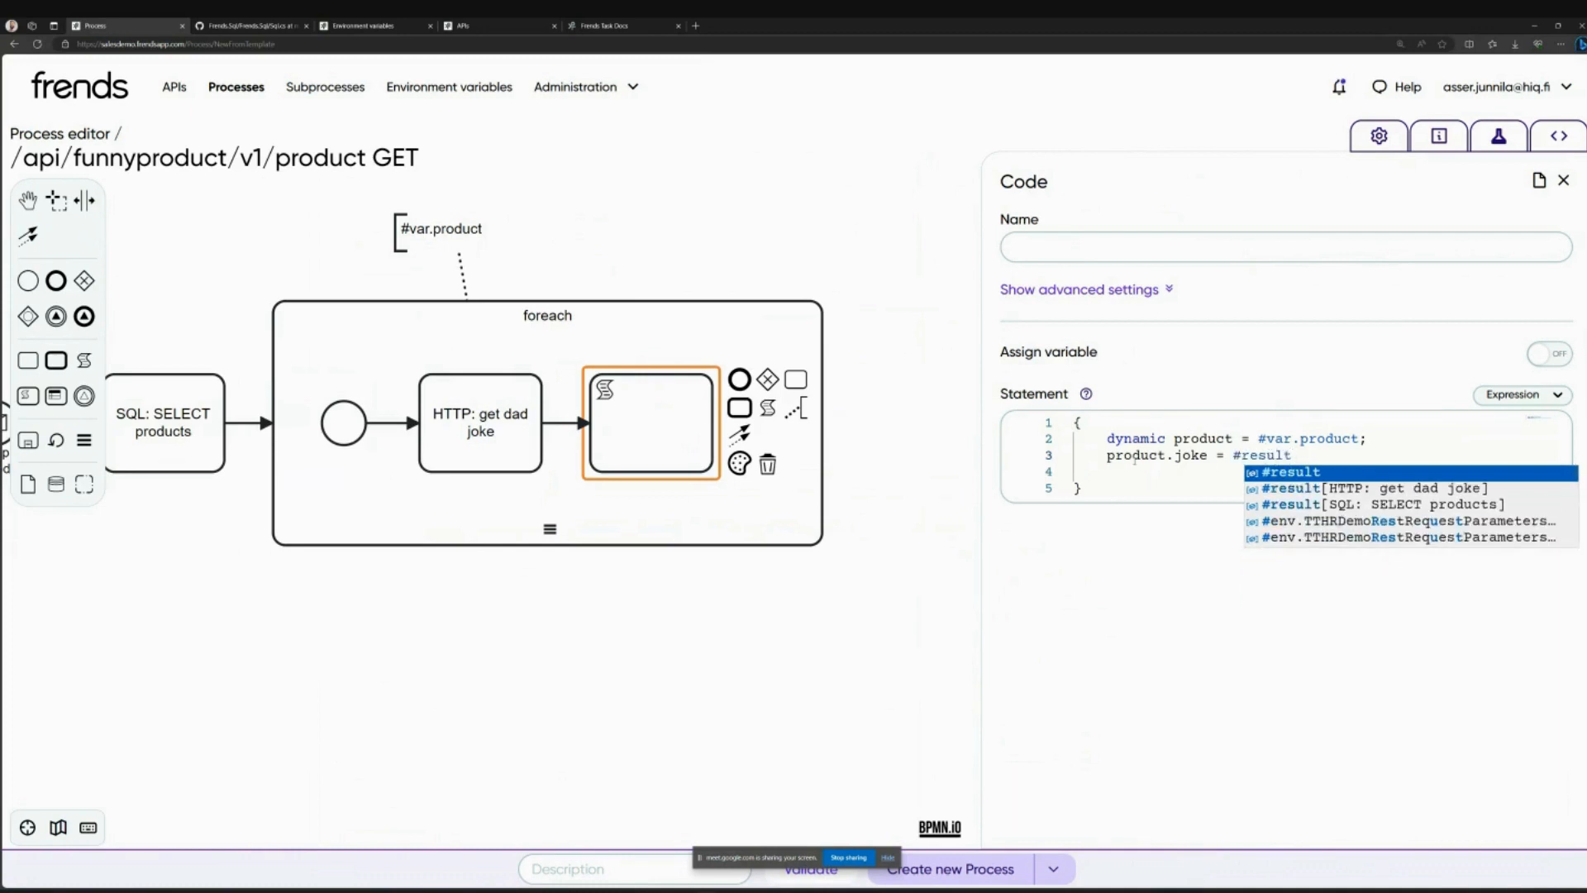
pyautogui.press('Down')
pyautogui.press('Return')
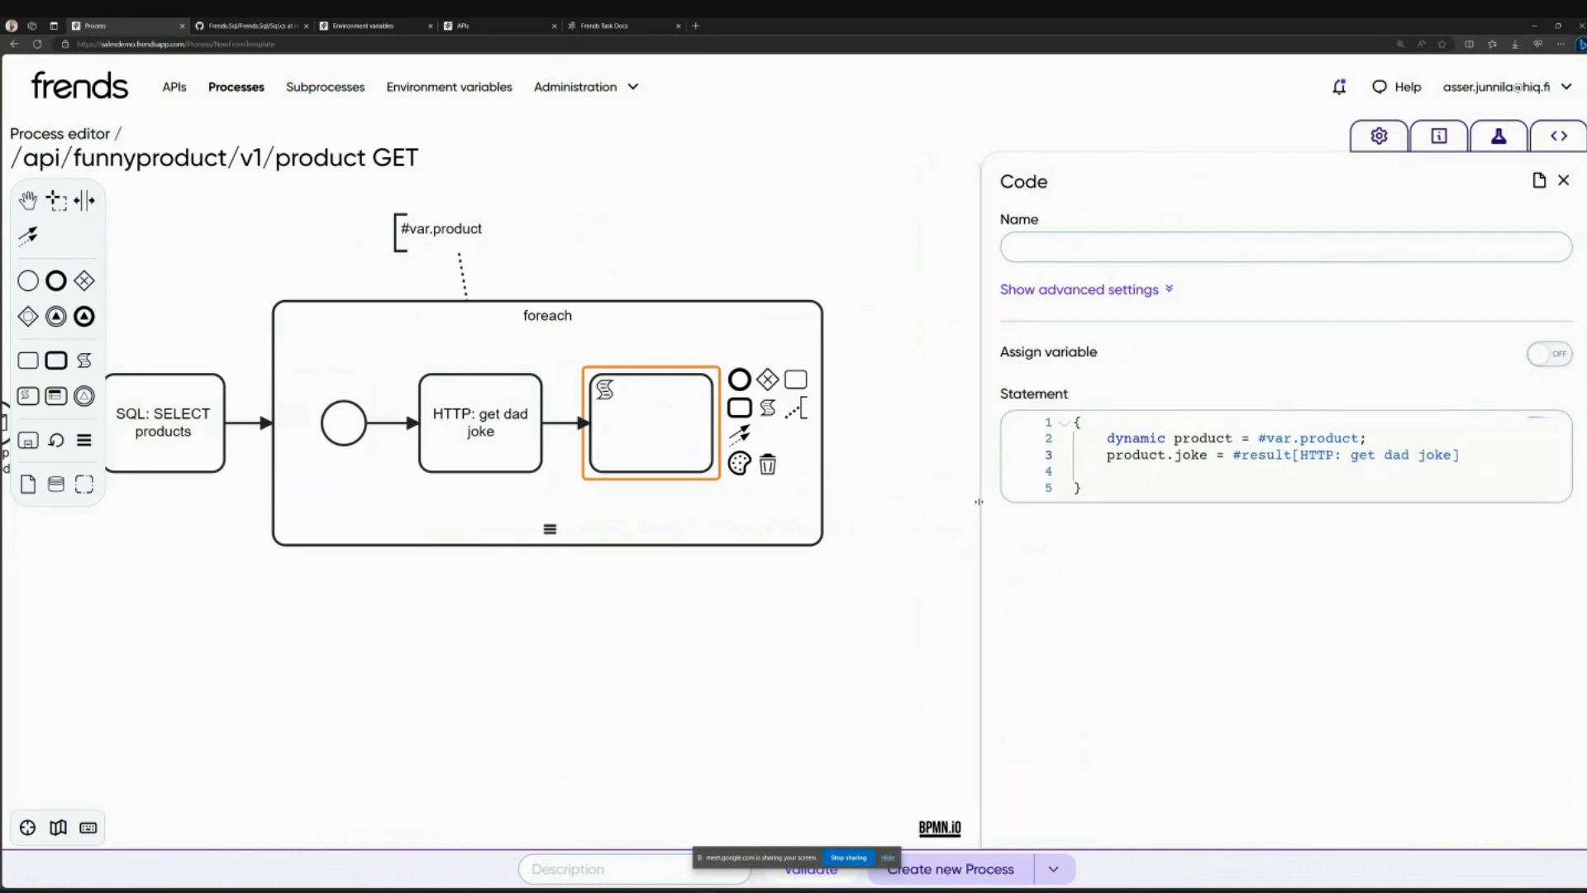
# Step: Extend the joke assignment with .Body after #result[HTTP: get dad joke] and remove the blank line below it
pyautogui.moveTo(979, 523); pyautogui.dragTo(814, 523)
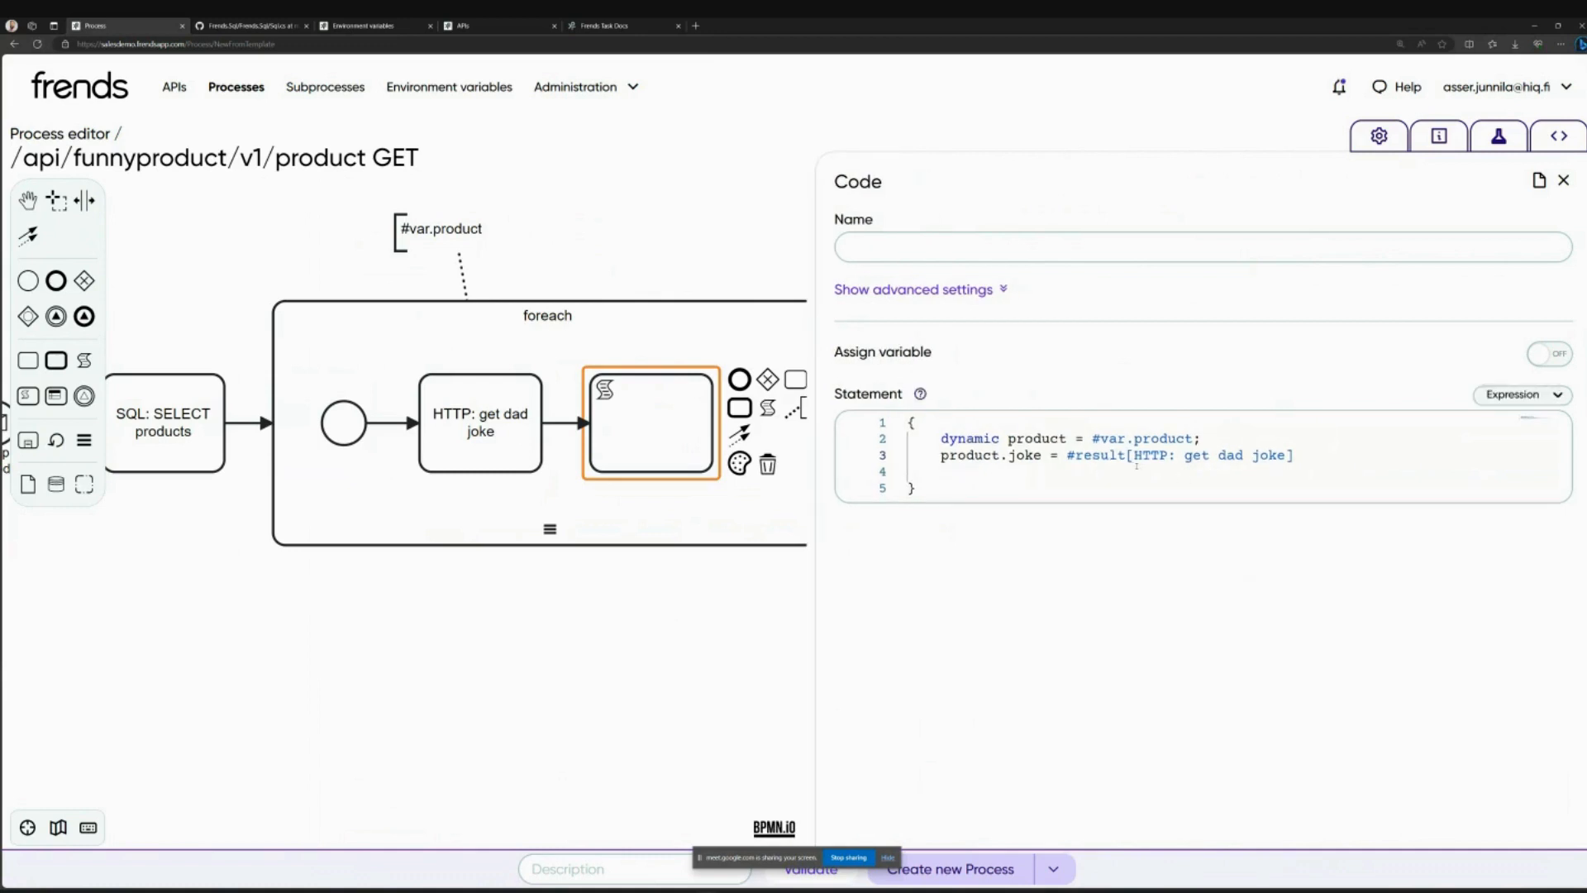
pyautogui.moveTo(1181, 455); pyautogui.dragTo(1294, 456)
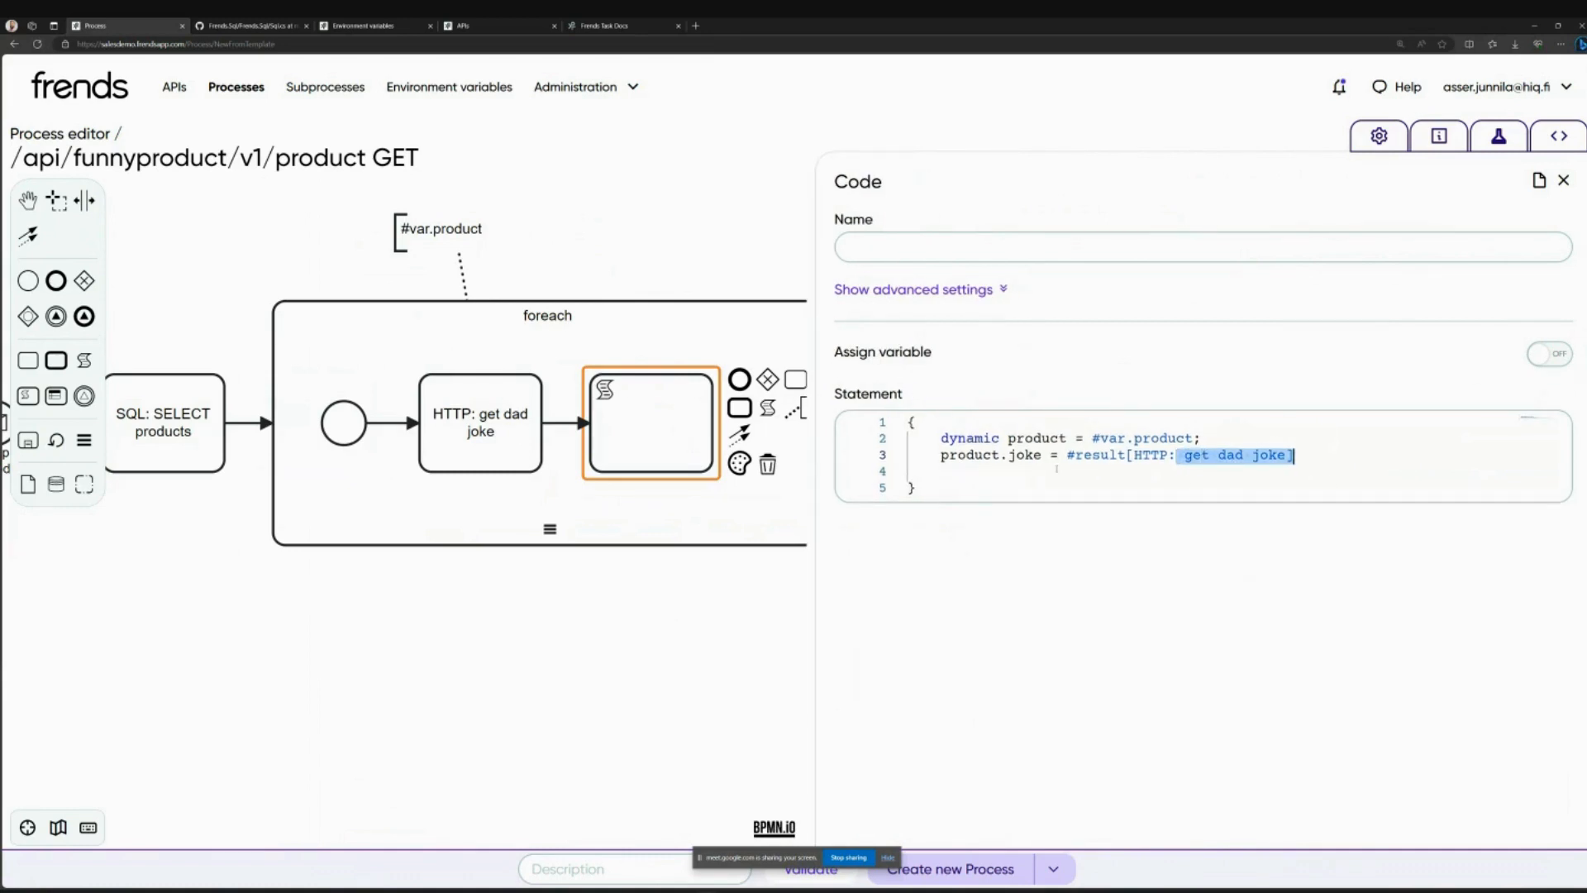
pyautogui.click(1320, 456)
pyautogui.write('.Body')
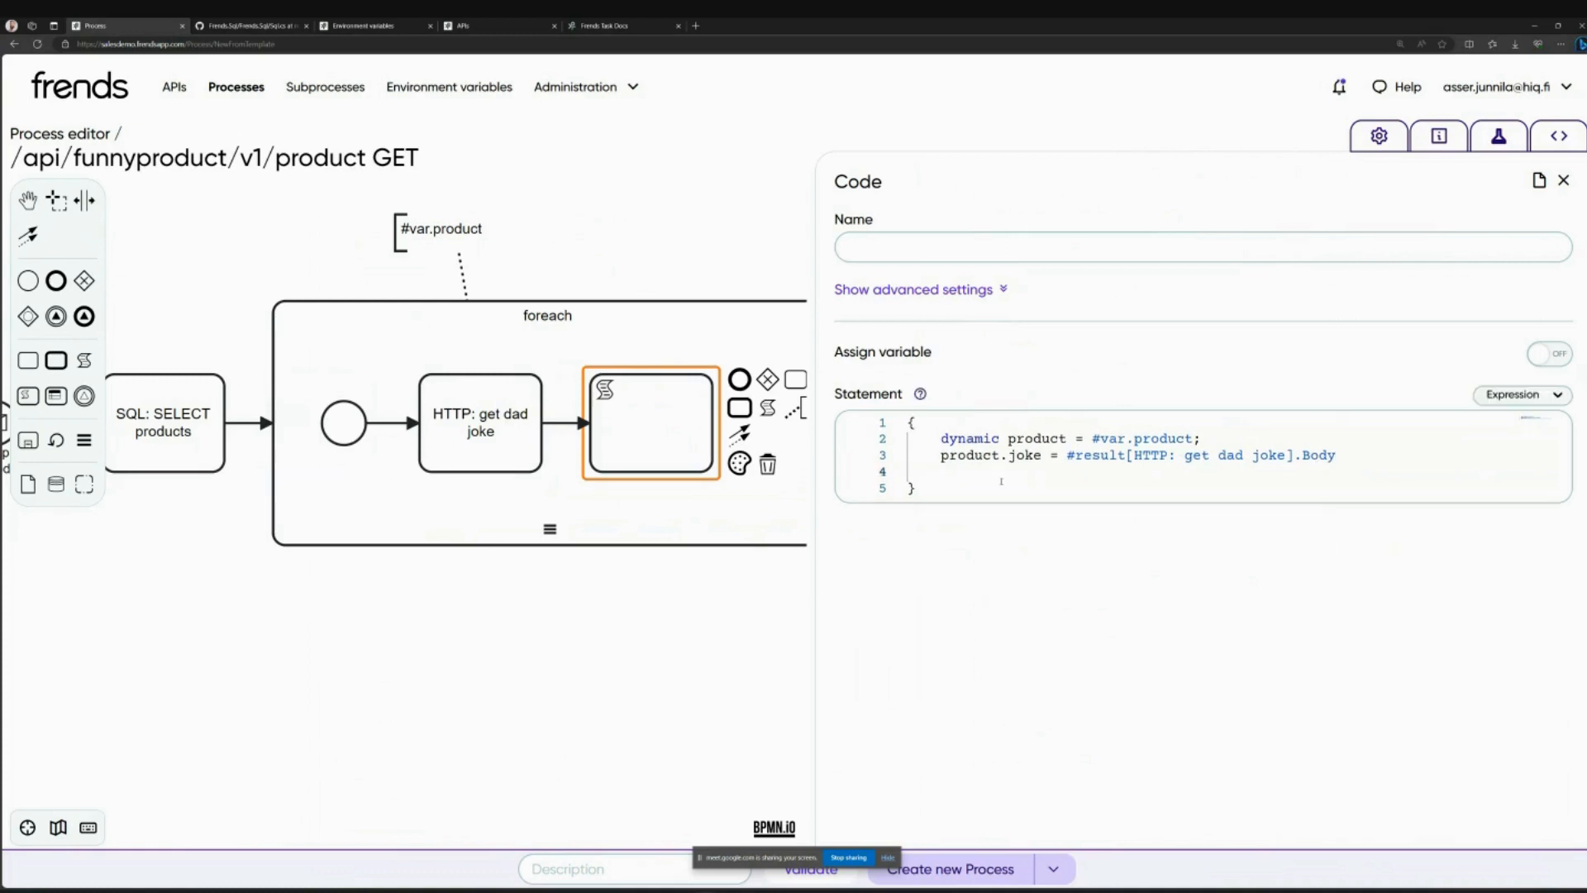
pyautogui.press('Delete')
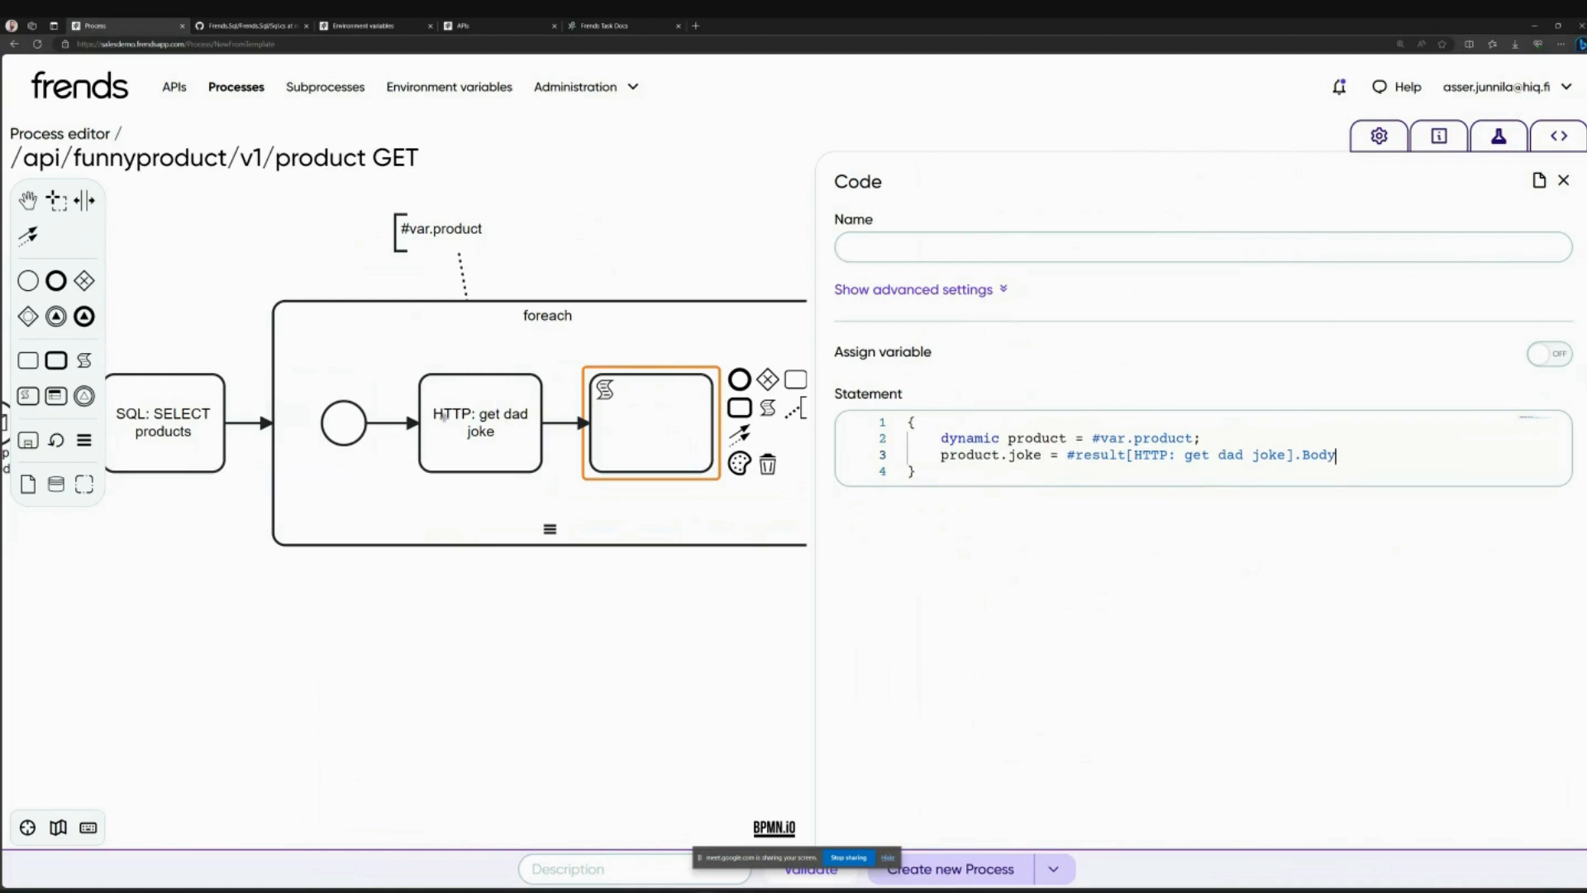
# Step: Name the code element "modify iterator" and close its settings
pyautogui.click(678, 452)
pyautogui.click(969, 258)
pyautogui.write('mofi')
pyautogui.press('BackSpace')
pyautogui.write('dify itetaro')
pyautogui.press('BackSpace')
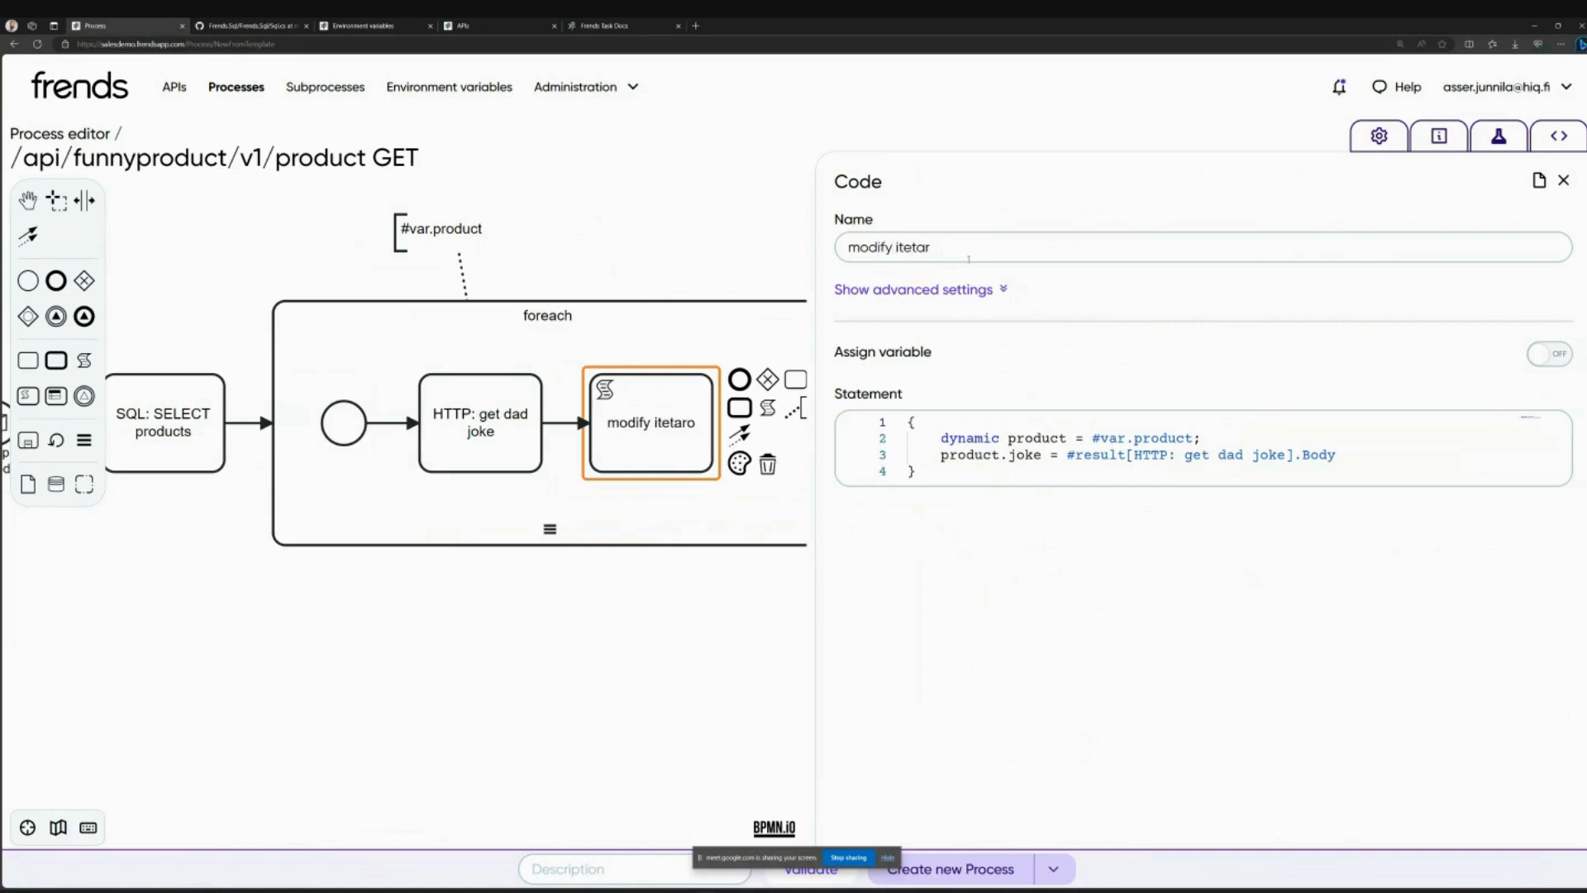
pyautogui.press('BackSpace')
pyautogui.press('BackSpace')
pyautogui.press('BackSpace')
pyautogui.write('rator')
pyautogui.click(680, 246)
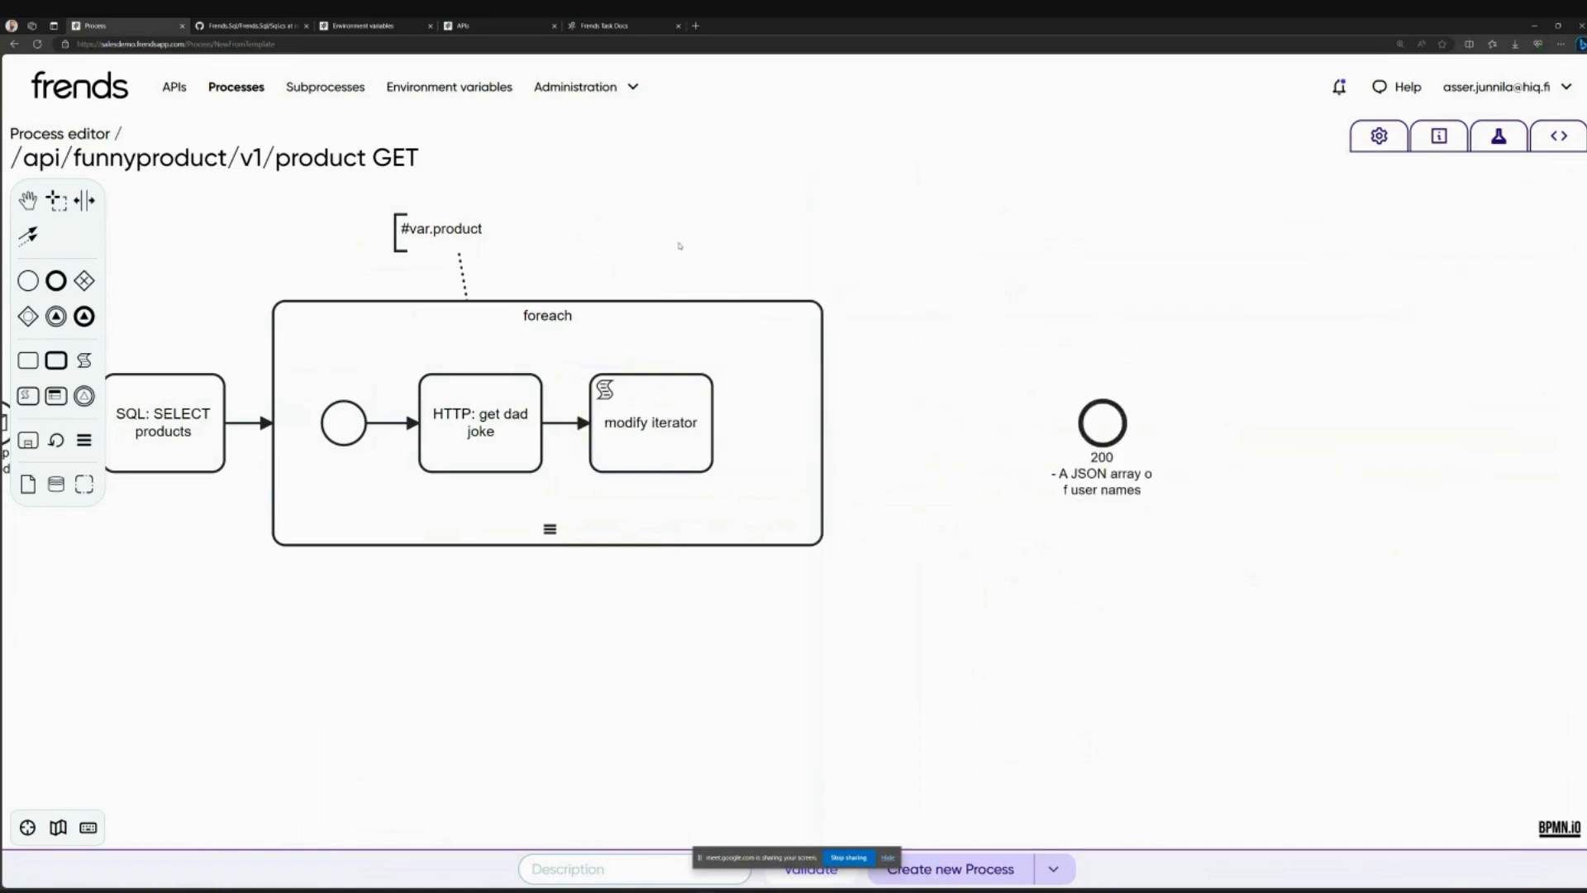
# Step: Add an end element after "modify iterator" inside the foreach scope, connected to it
pyautogui.click(681, 423)
pyautogui.click(738, 377)
pyautogui.click(644, 653)
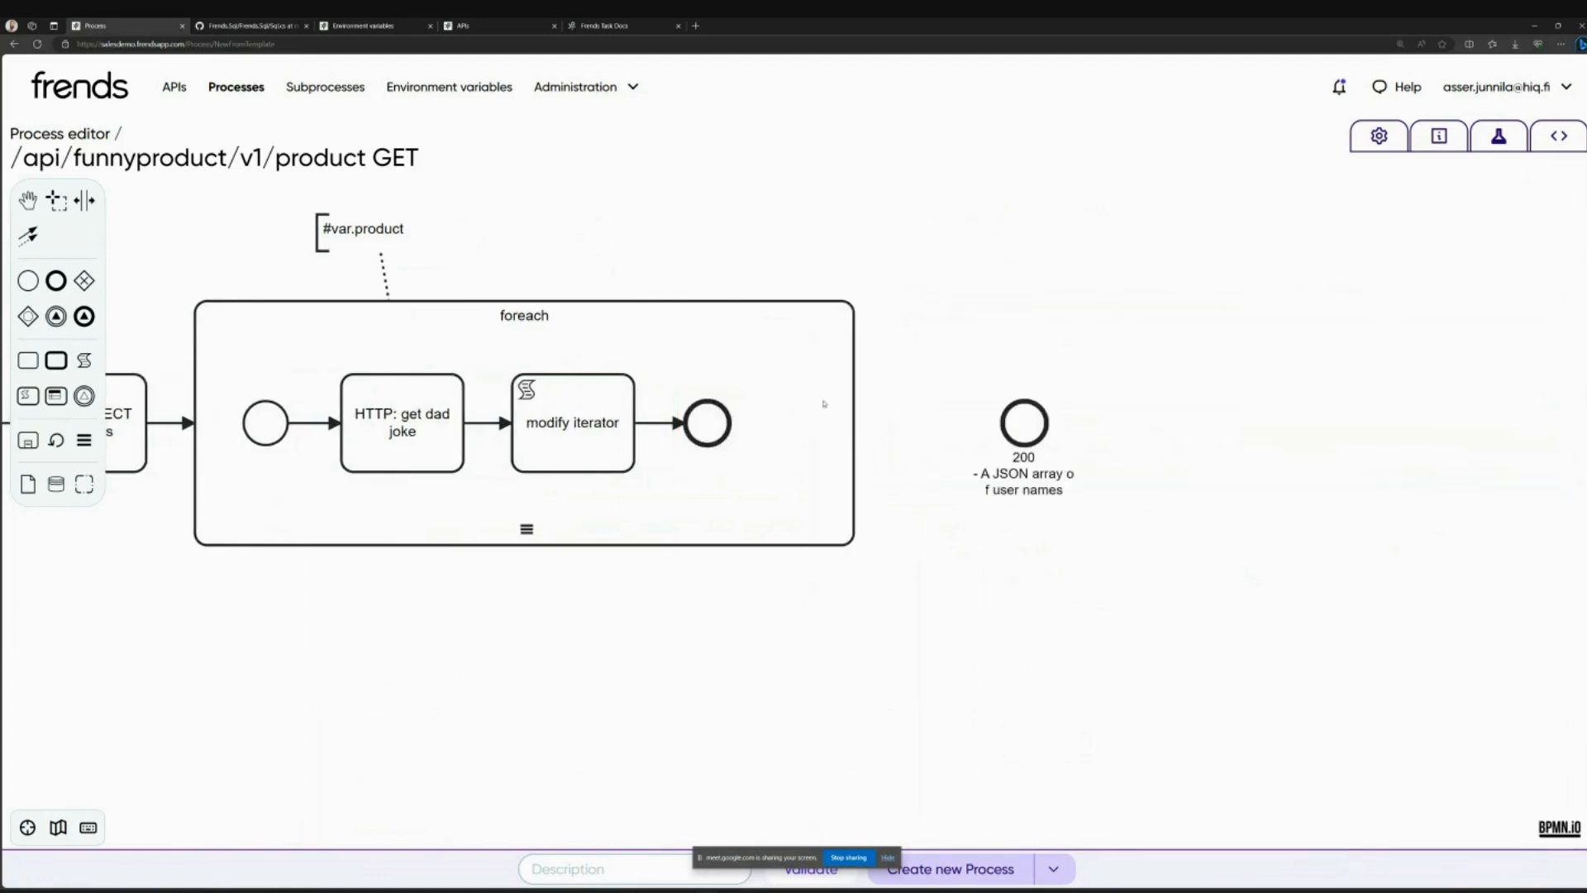
# Step: Review the product.joke assignment in the "modify iterator" code statement
pyautogui.click(855, 420)
pyautogui.hscroll(2, 678, 431)
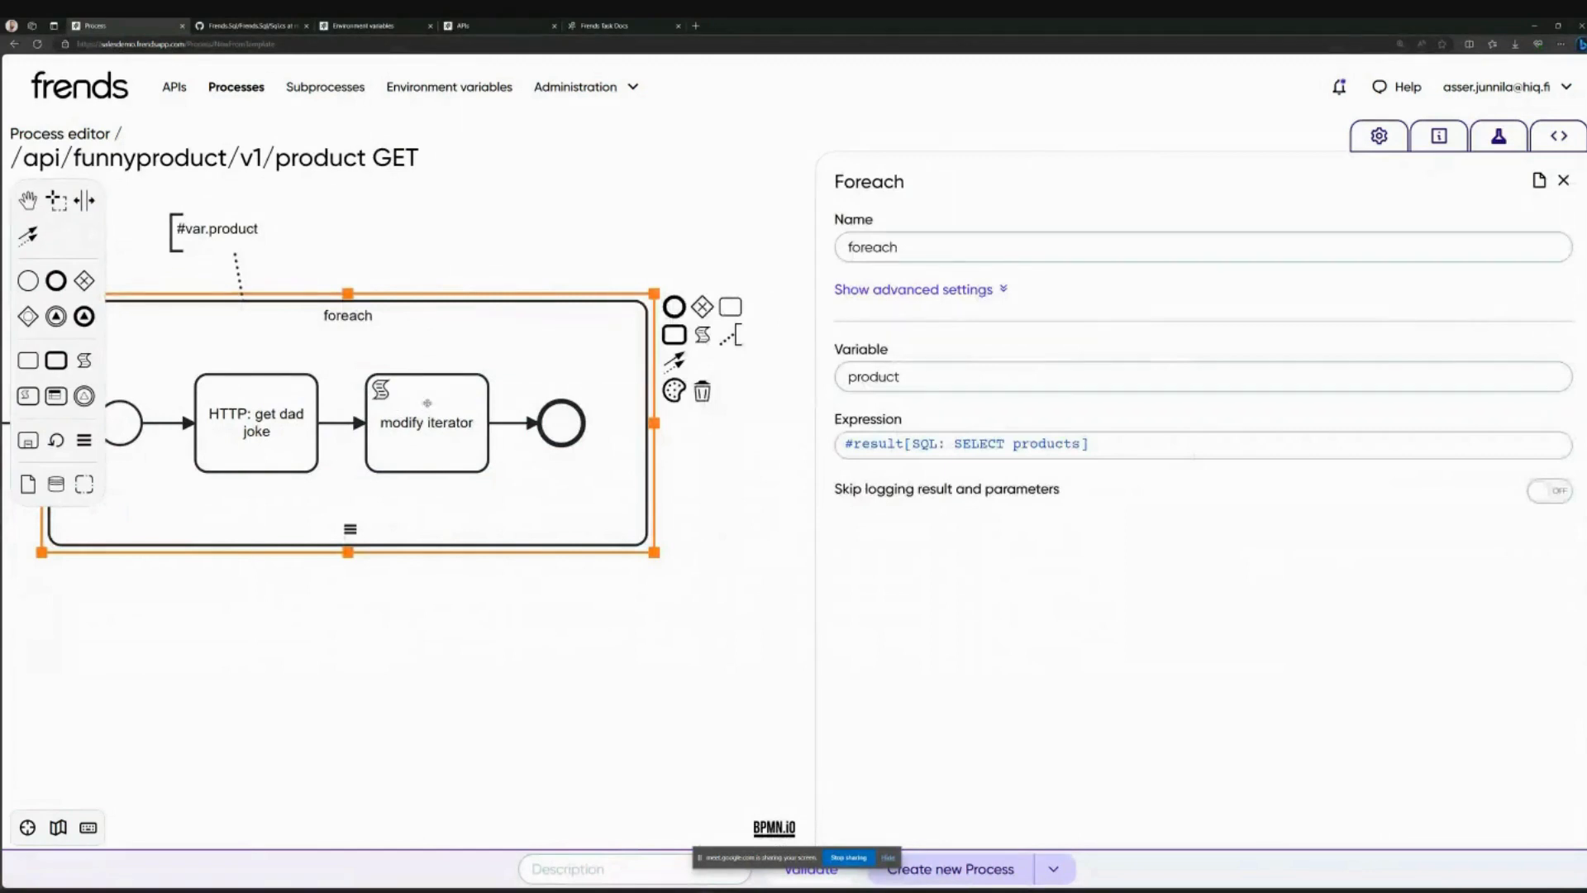
pyautogui.click(397, 409)
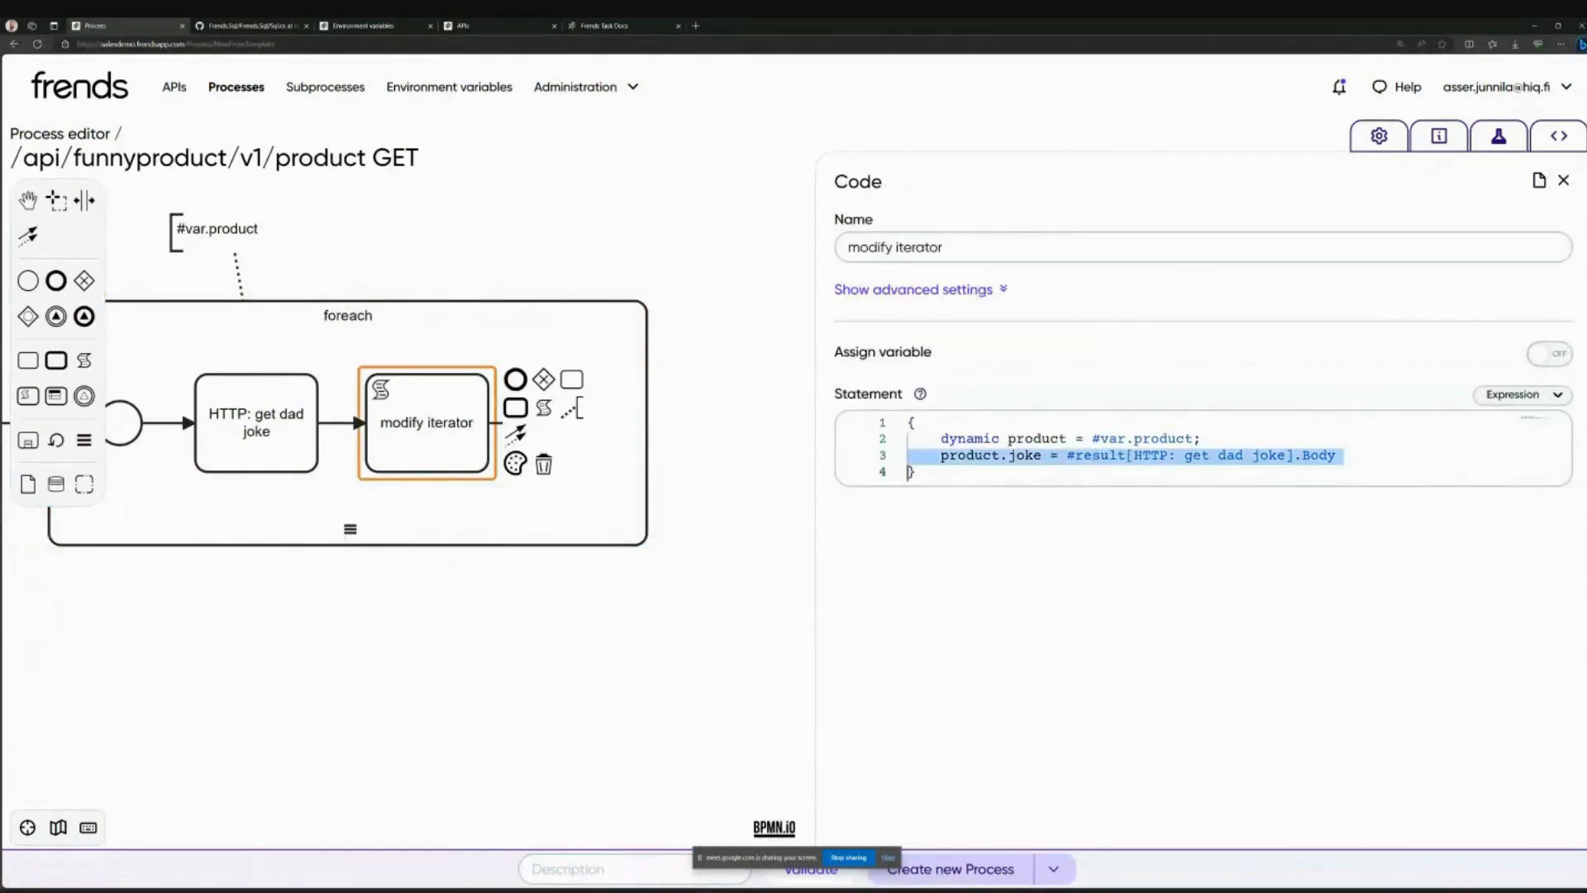
pyautogui.click(1092, 455)
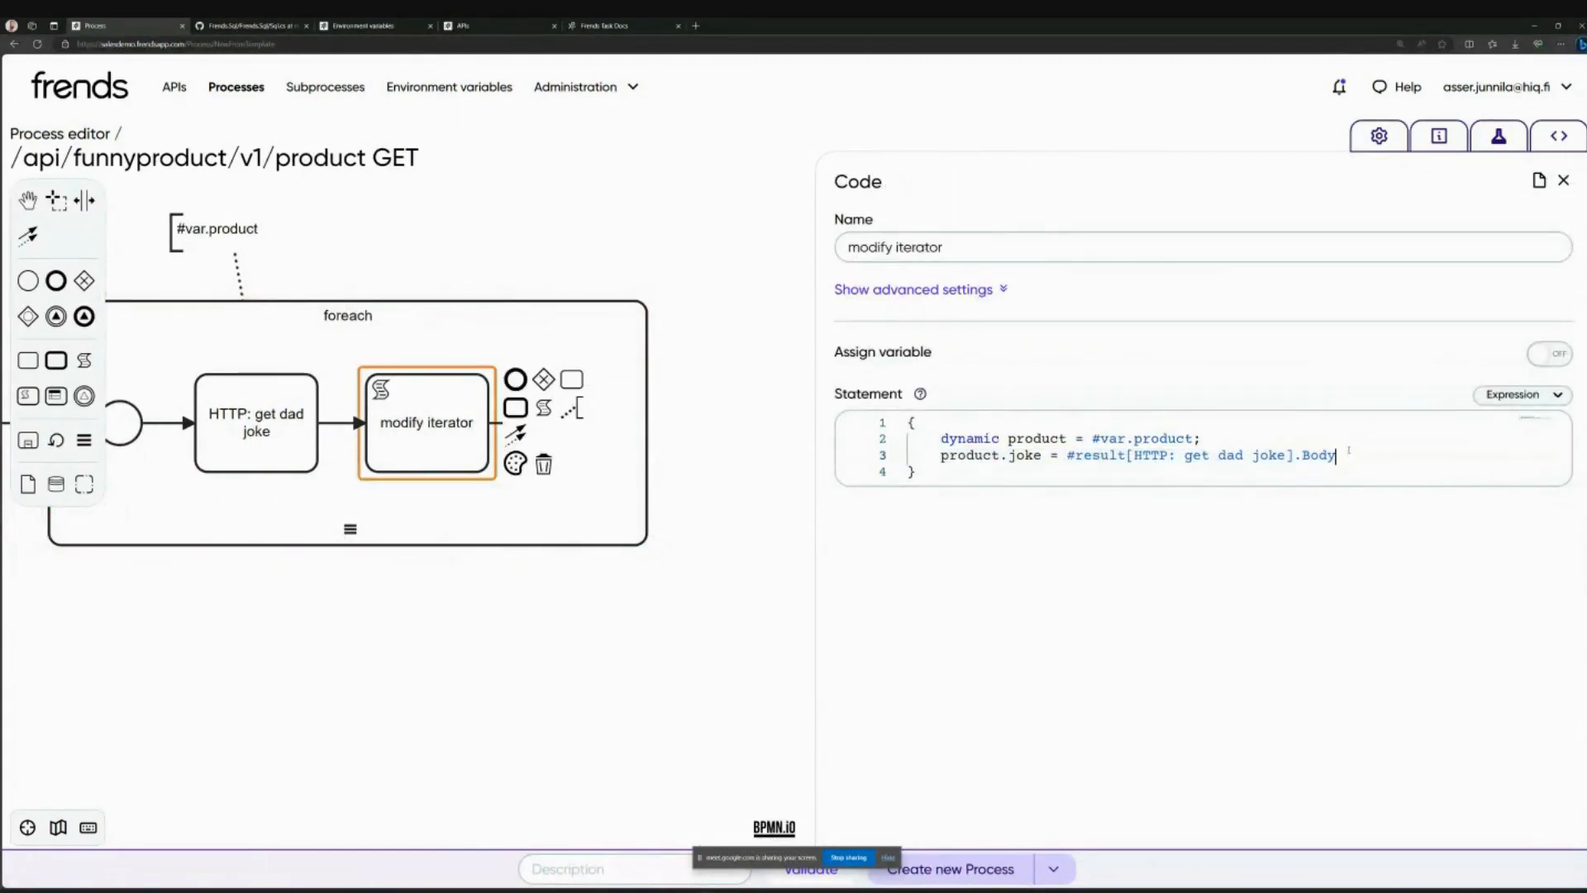
pyautogui.click(741, 340)
# Step: Connect the foreach scope to the 200 return and shift the return closer to the scope
pyautogui.click(649, 344)
pyautogui.click(656, 395)
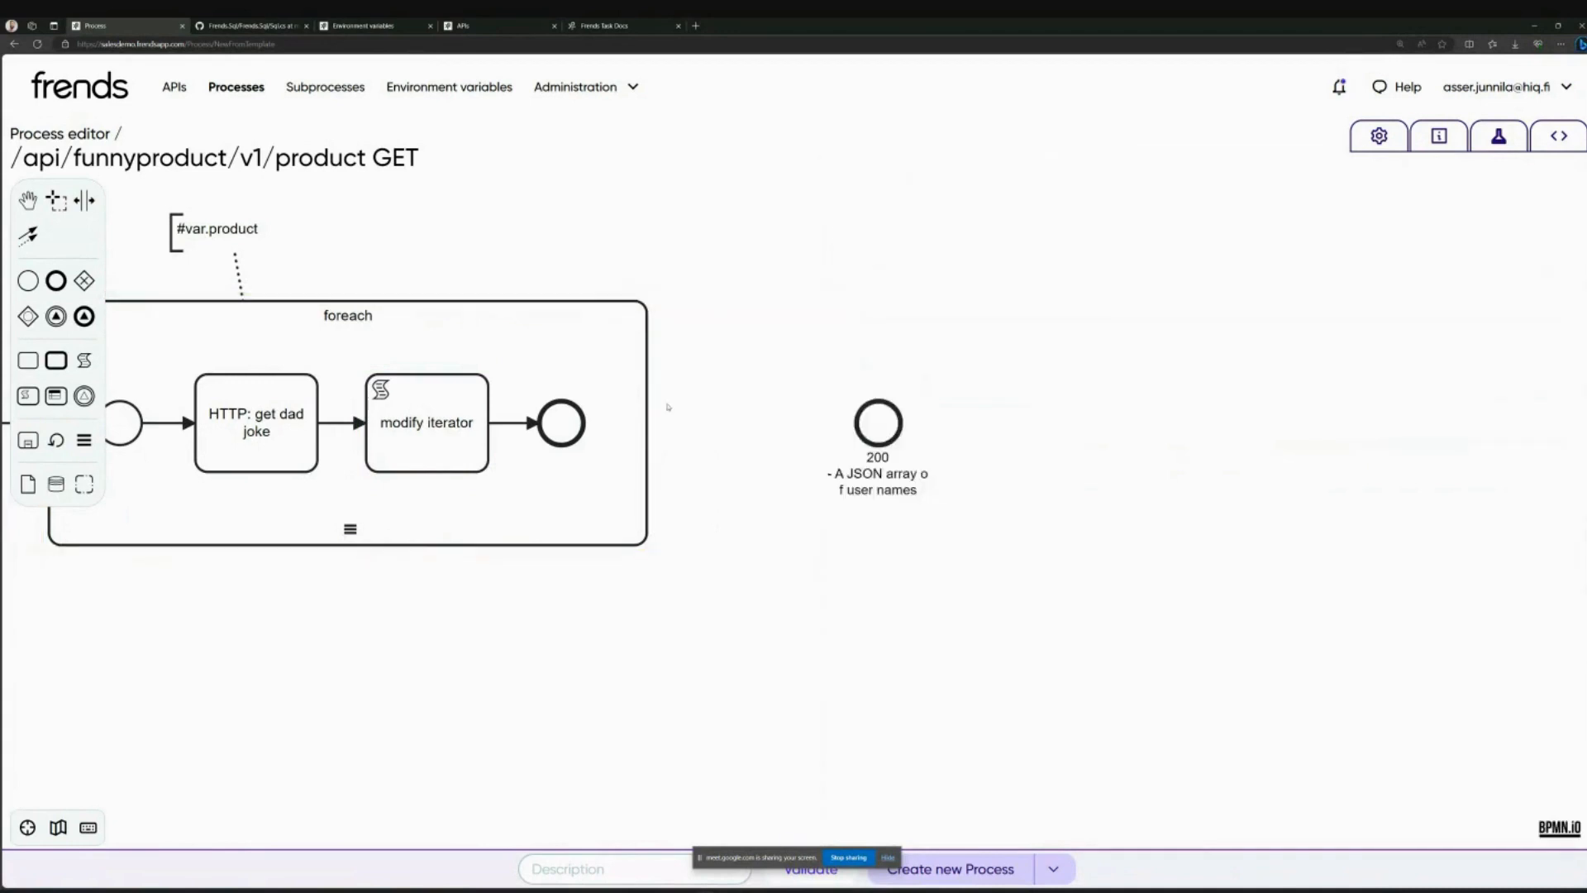
pyautogui.click(648, 395)
pyautogui.click(760, 396)
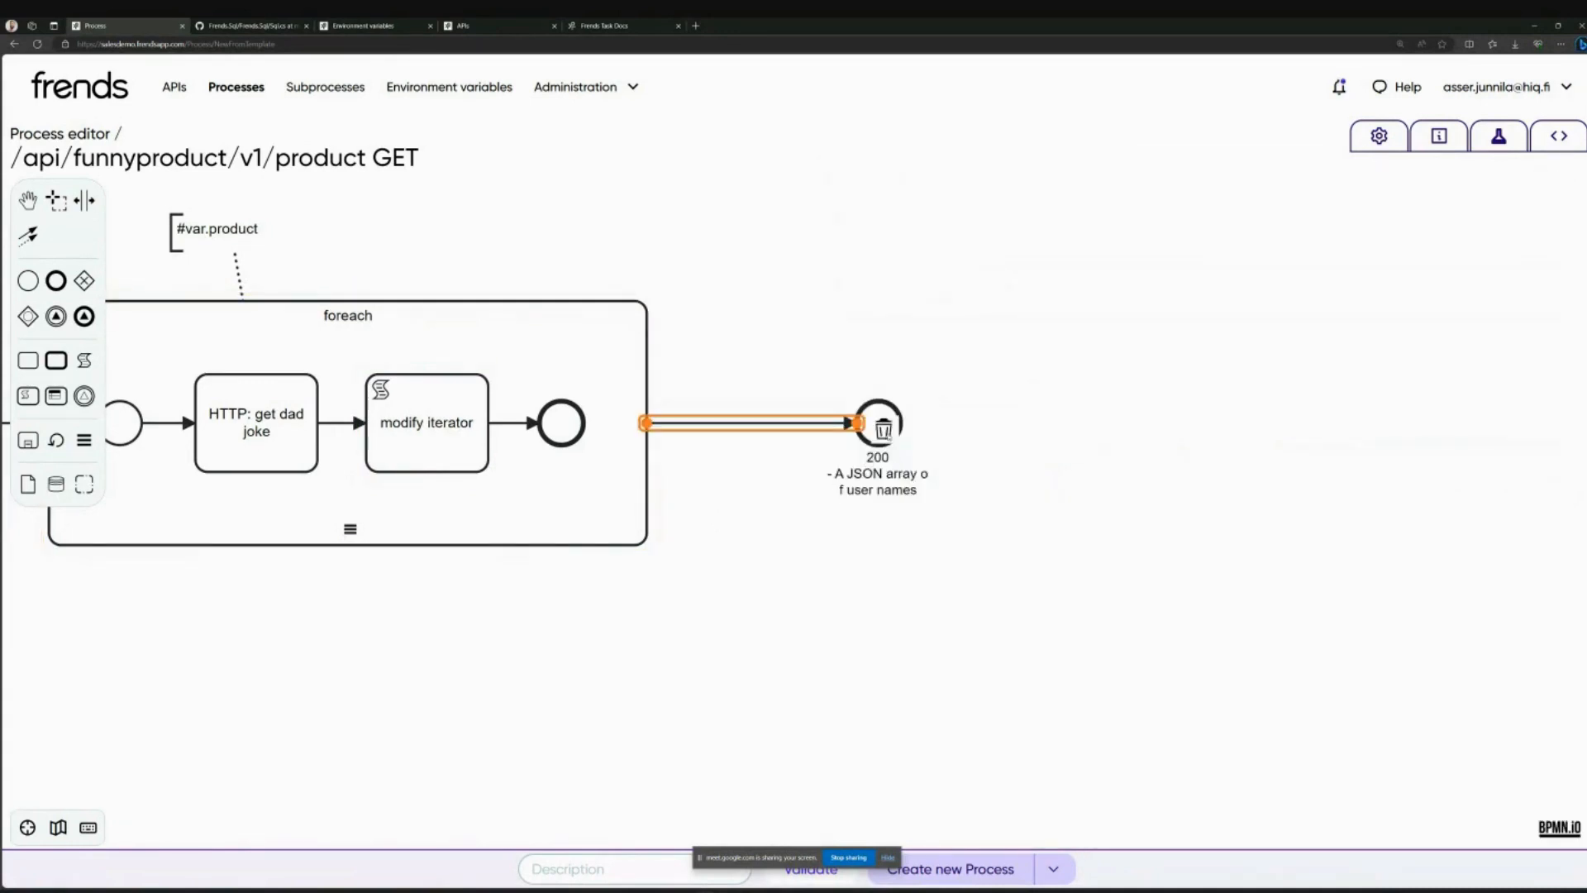
pyautogui.moveTo(864, 430); pyautogui.dragTo(1069, 424)
# Step: Clear the sample JSON from the 200 return's Http content and switch that field's format to Text
pyautogui.click(1068, 424)
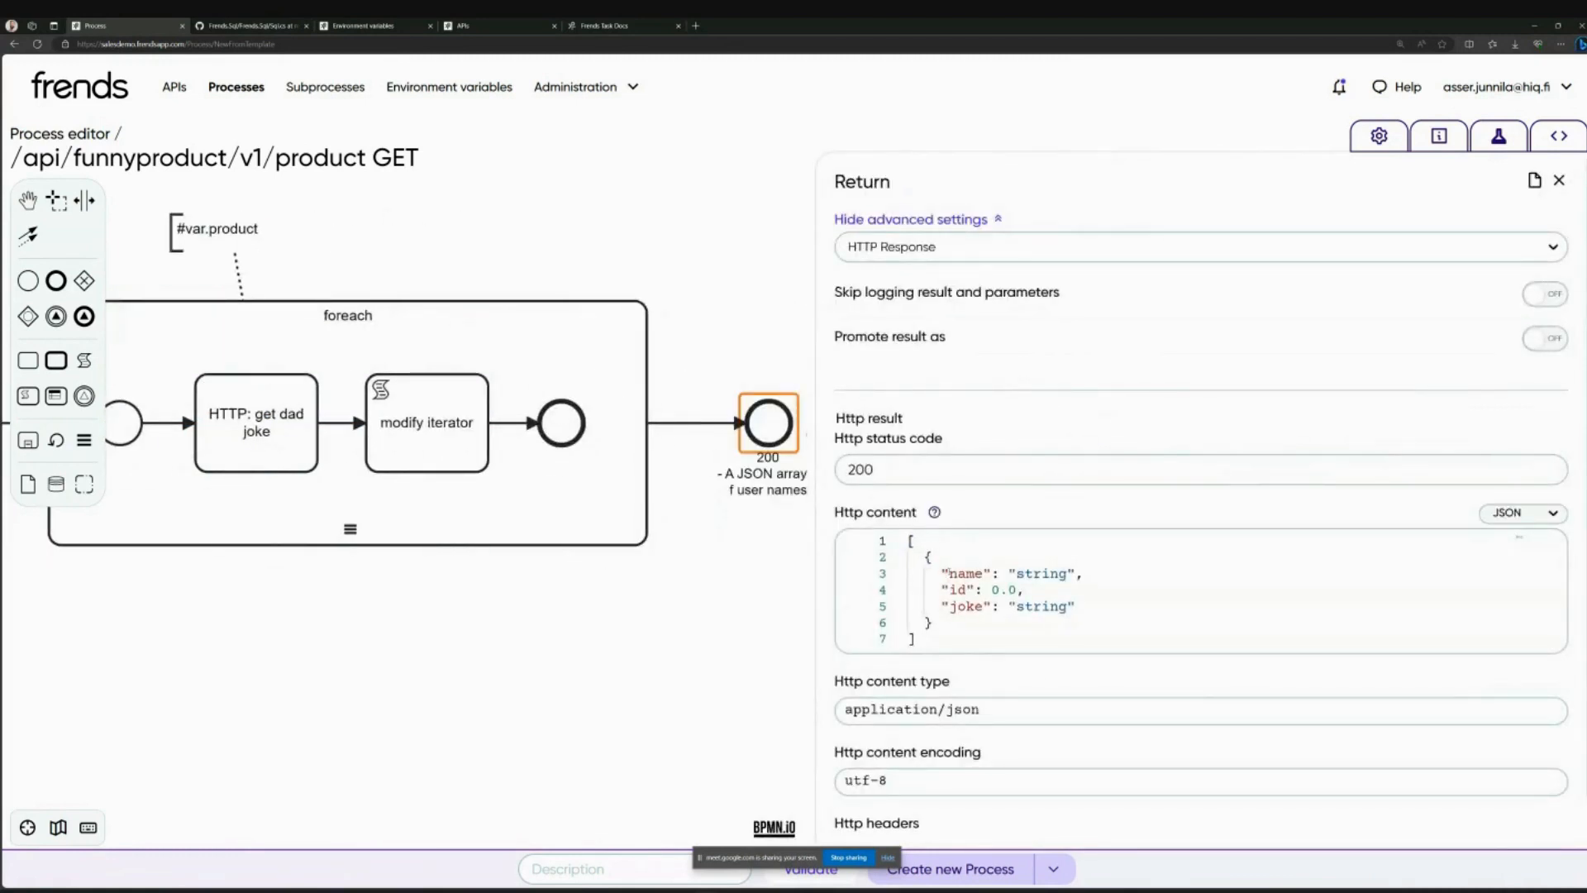
pyautogui.moveTo(934, 638); pyautogui.dragTo(904, 540)
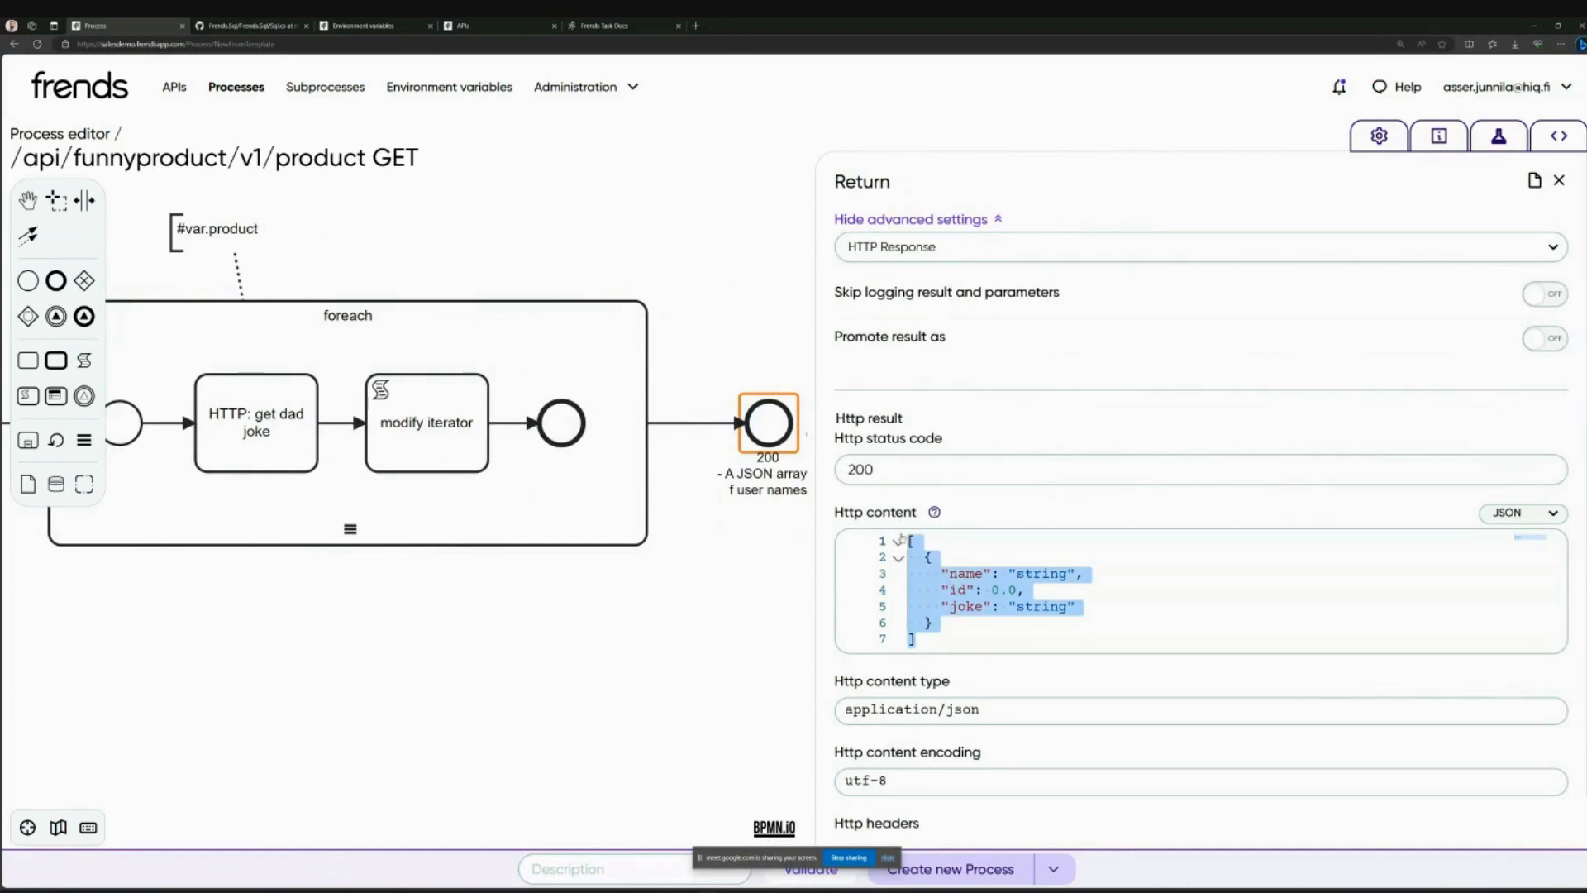
pyautogui.press('BackSpace')
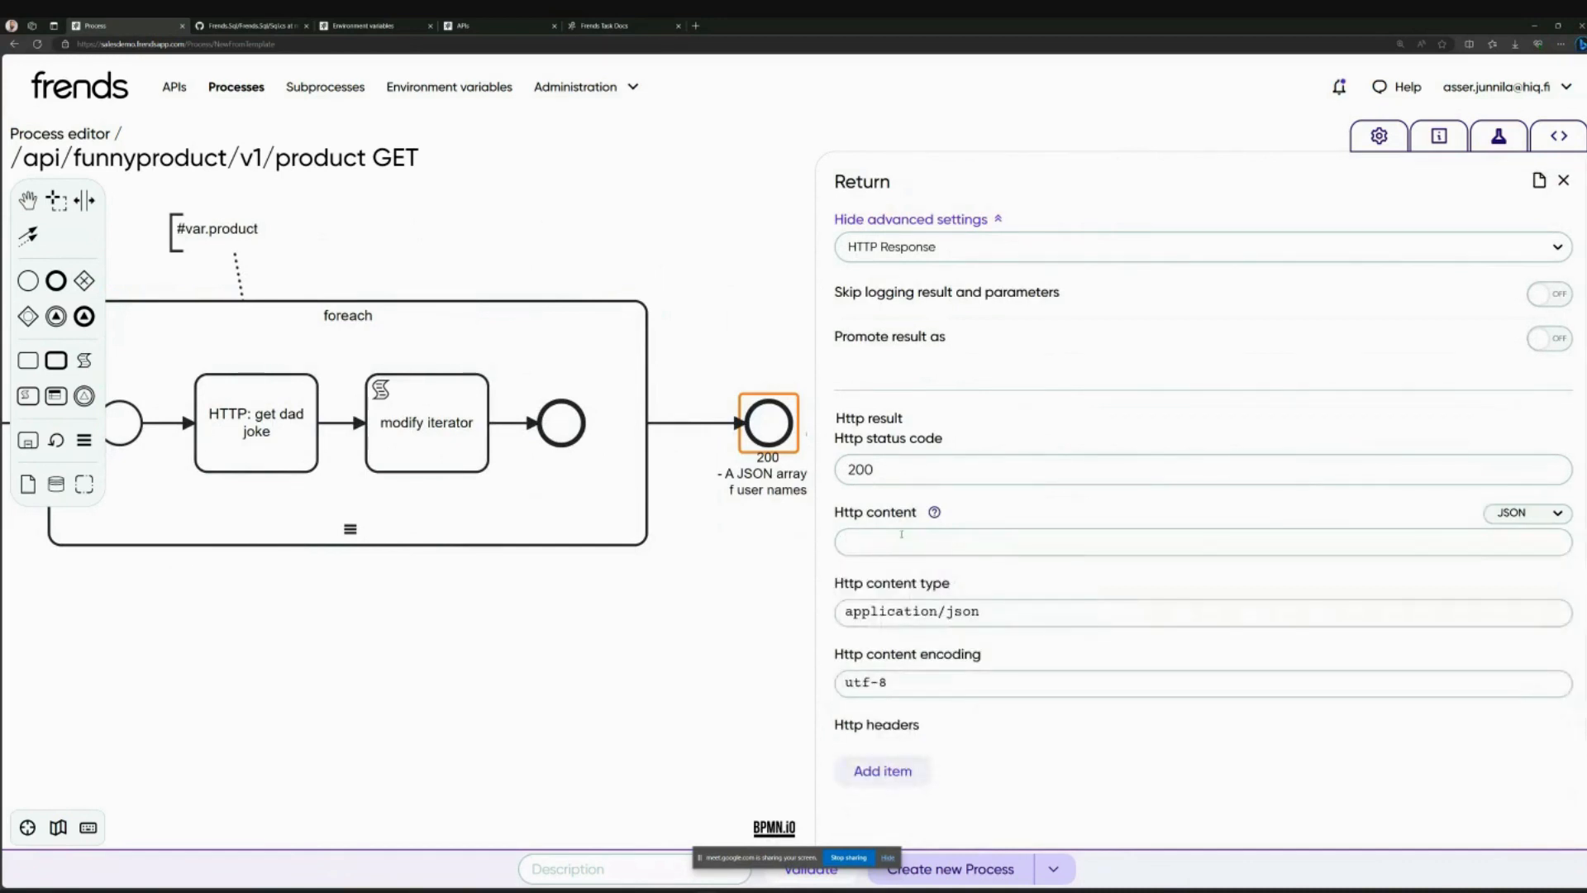
pyautogui.click(1525, 512)
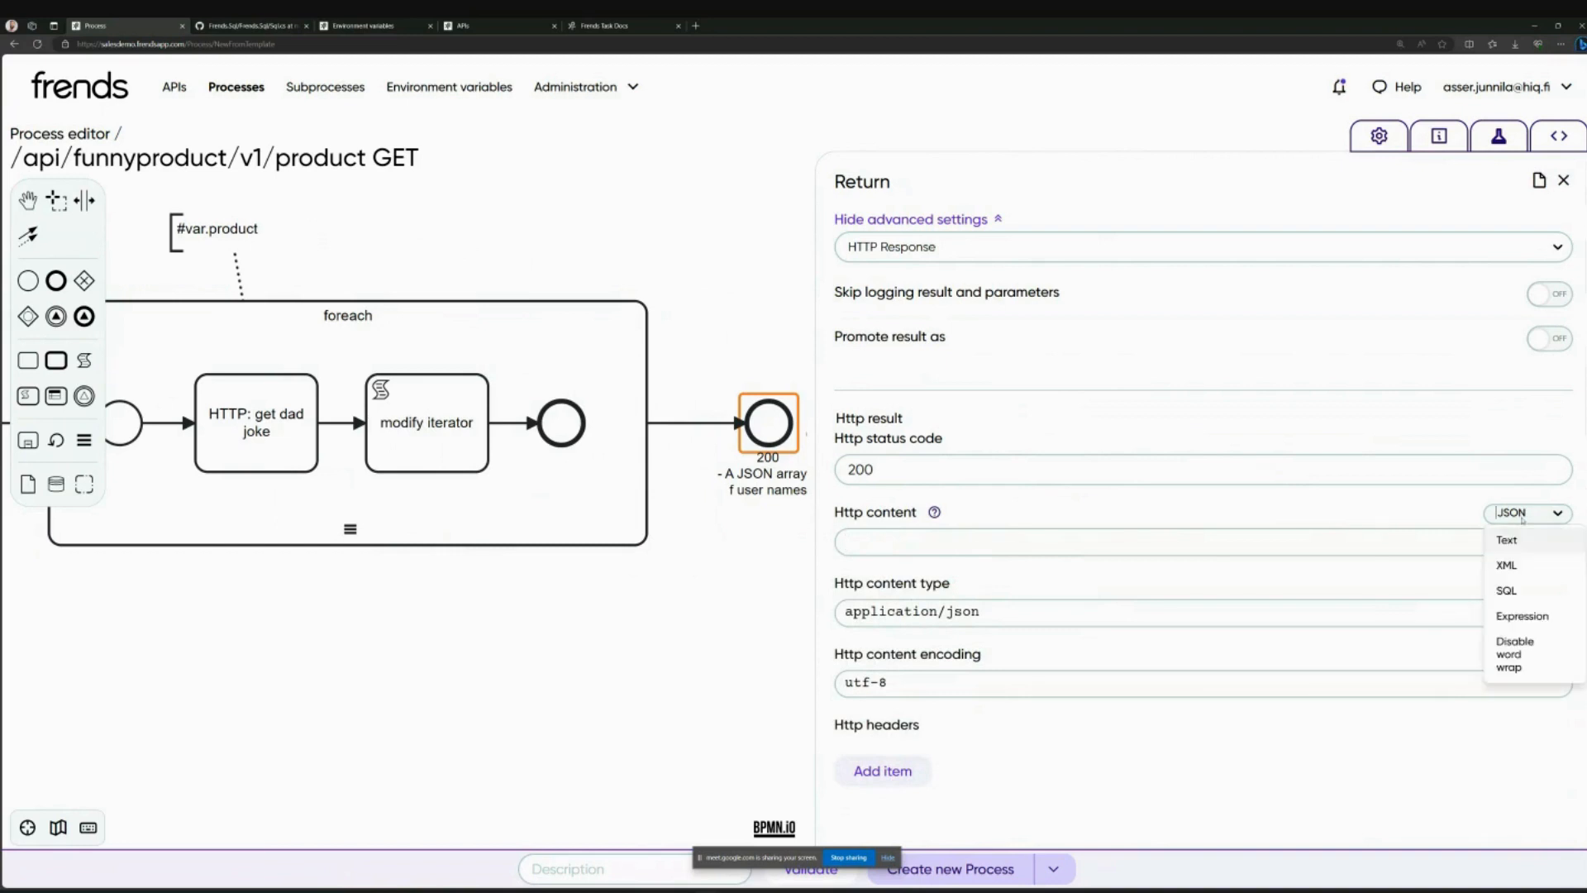
pyautogui.click(1365, 610)
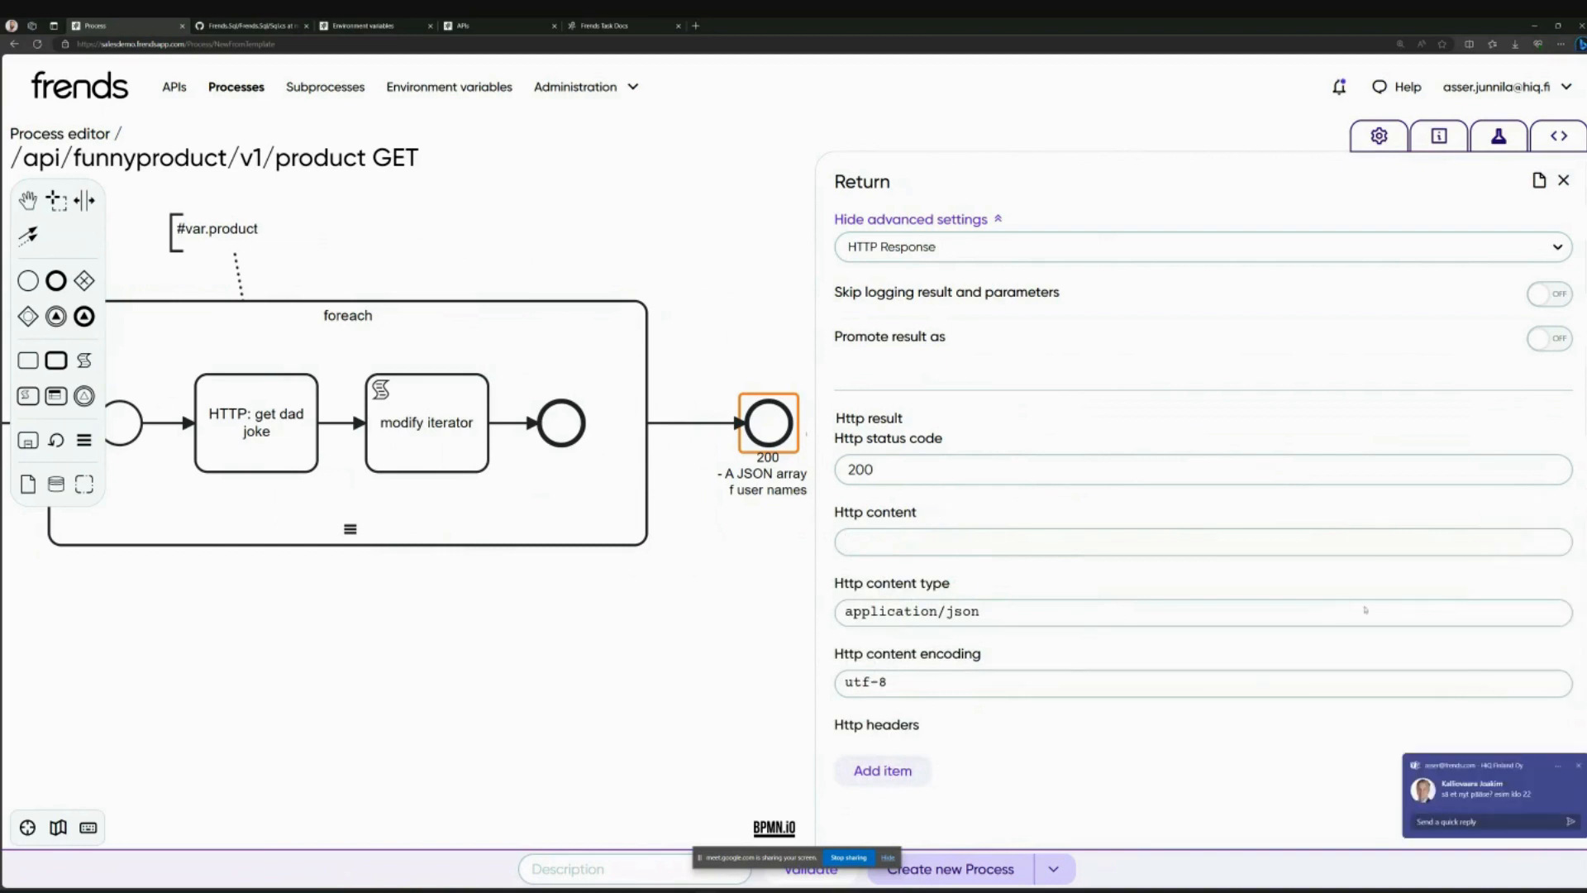
# Step: Enter {{#result[foreach]}} as the 200 return's Http content
pyautogui.click(988, 538)
pyautogui.write('{{')
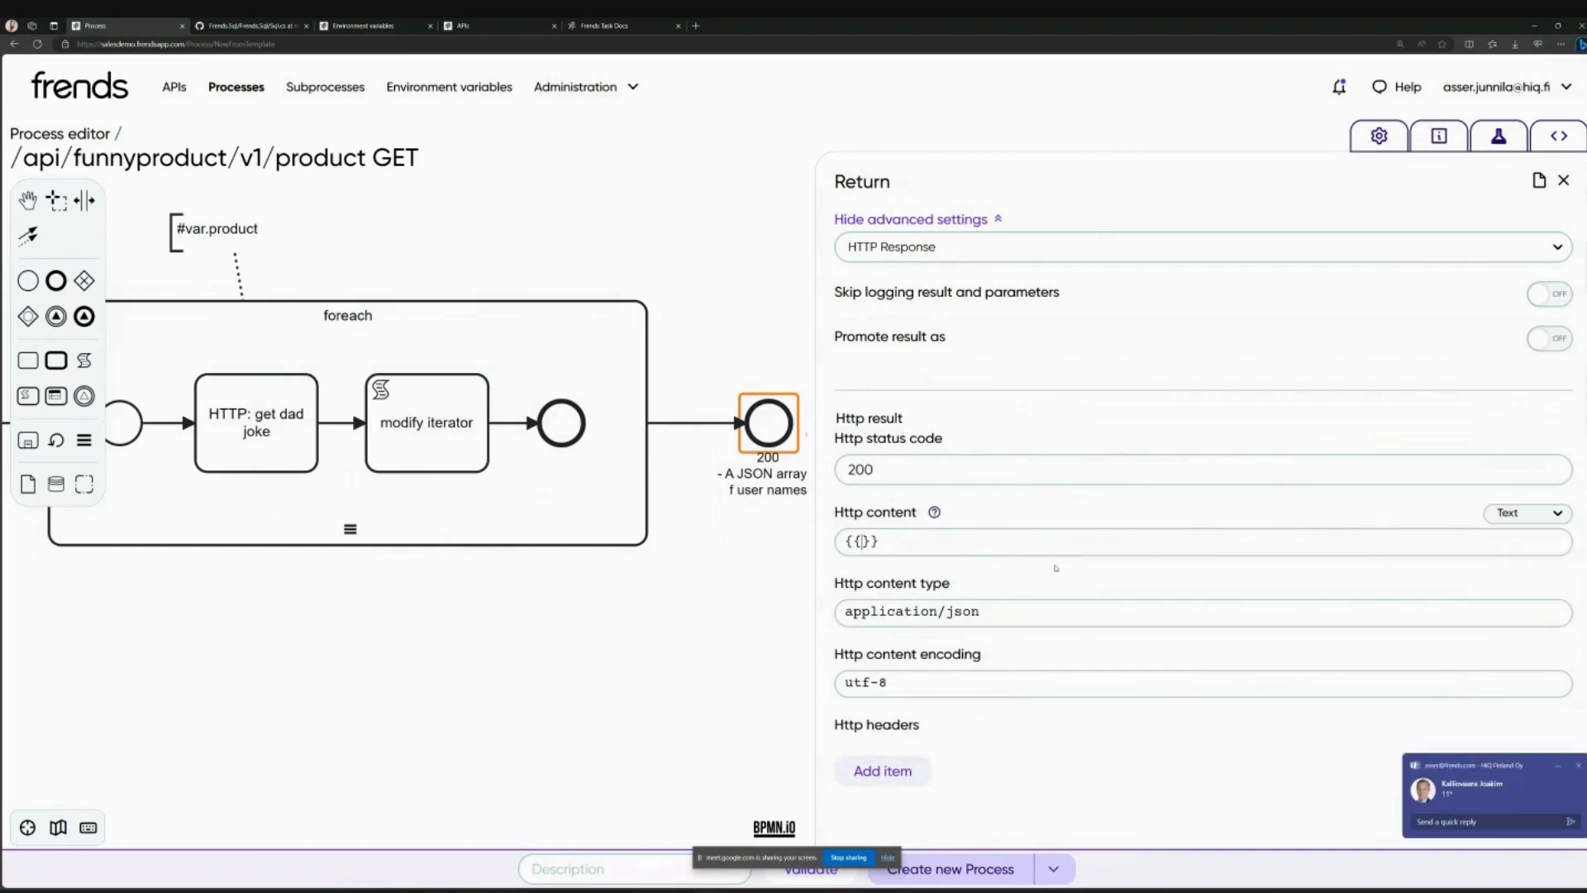
pyautogui.click(1579, 765)
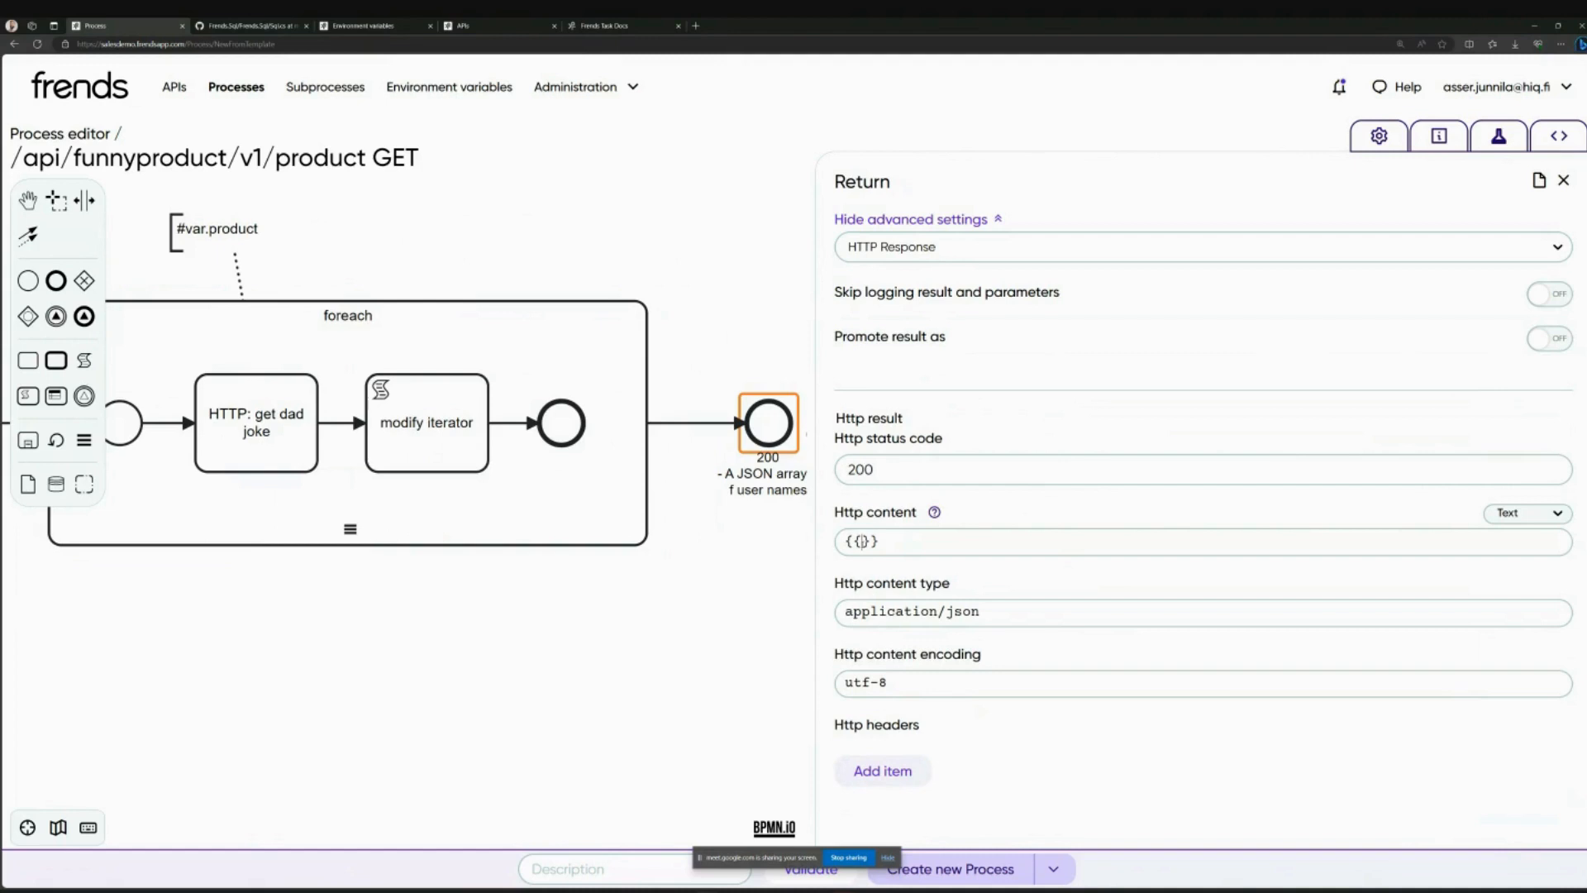
pyautogui.write('#')
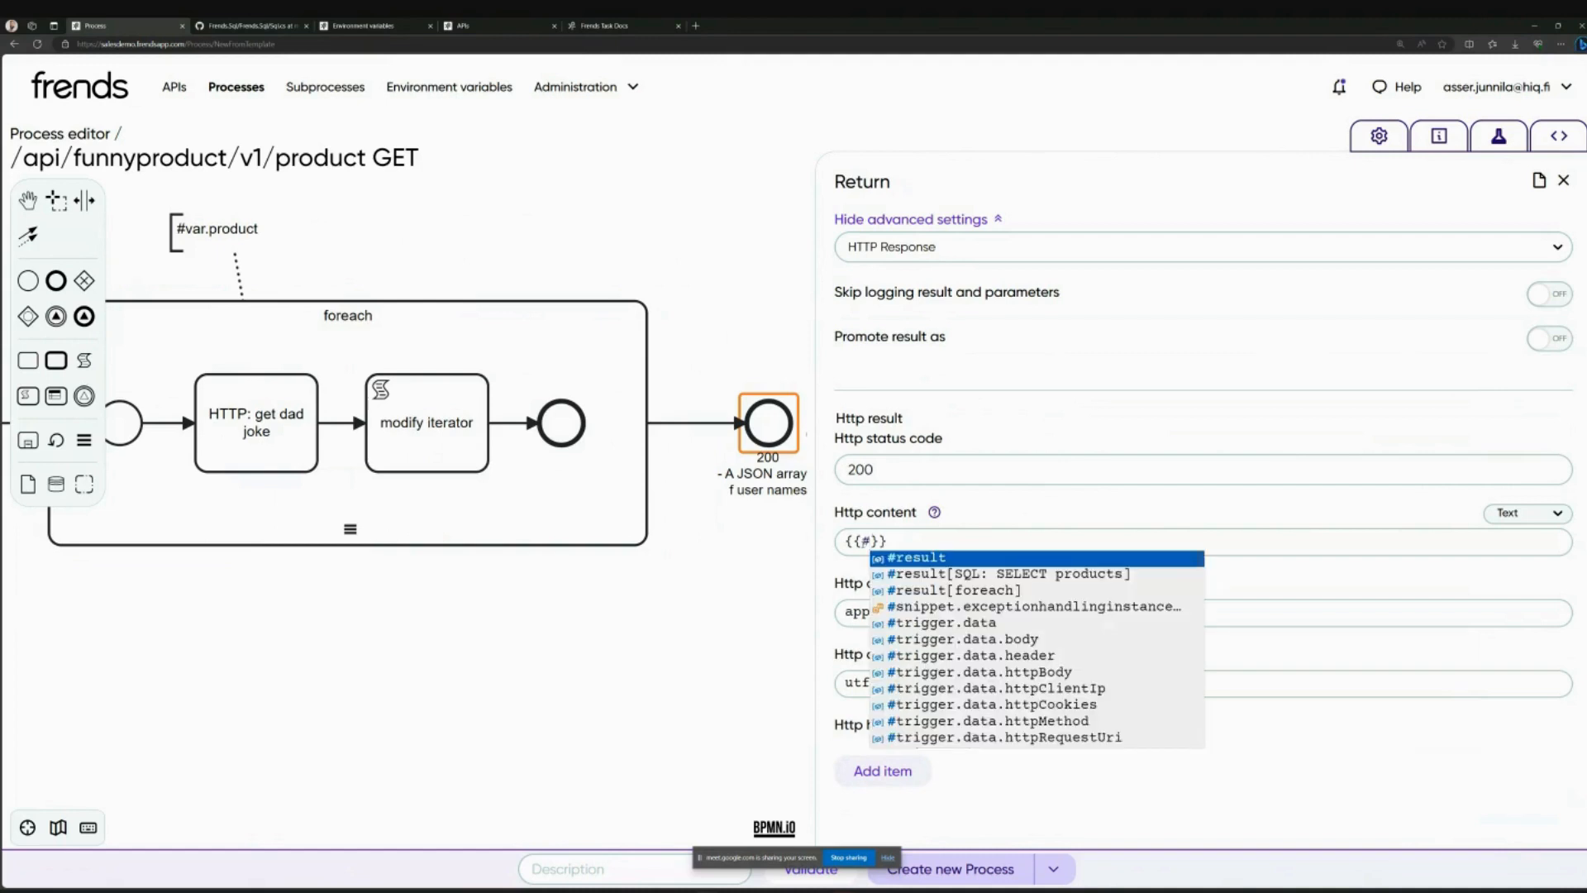
pyautogui.press('Down')
pyautogui.press('Down')
pyautogui.press('Return')
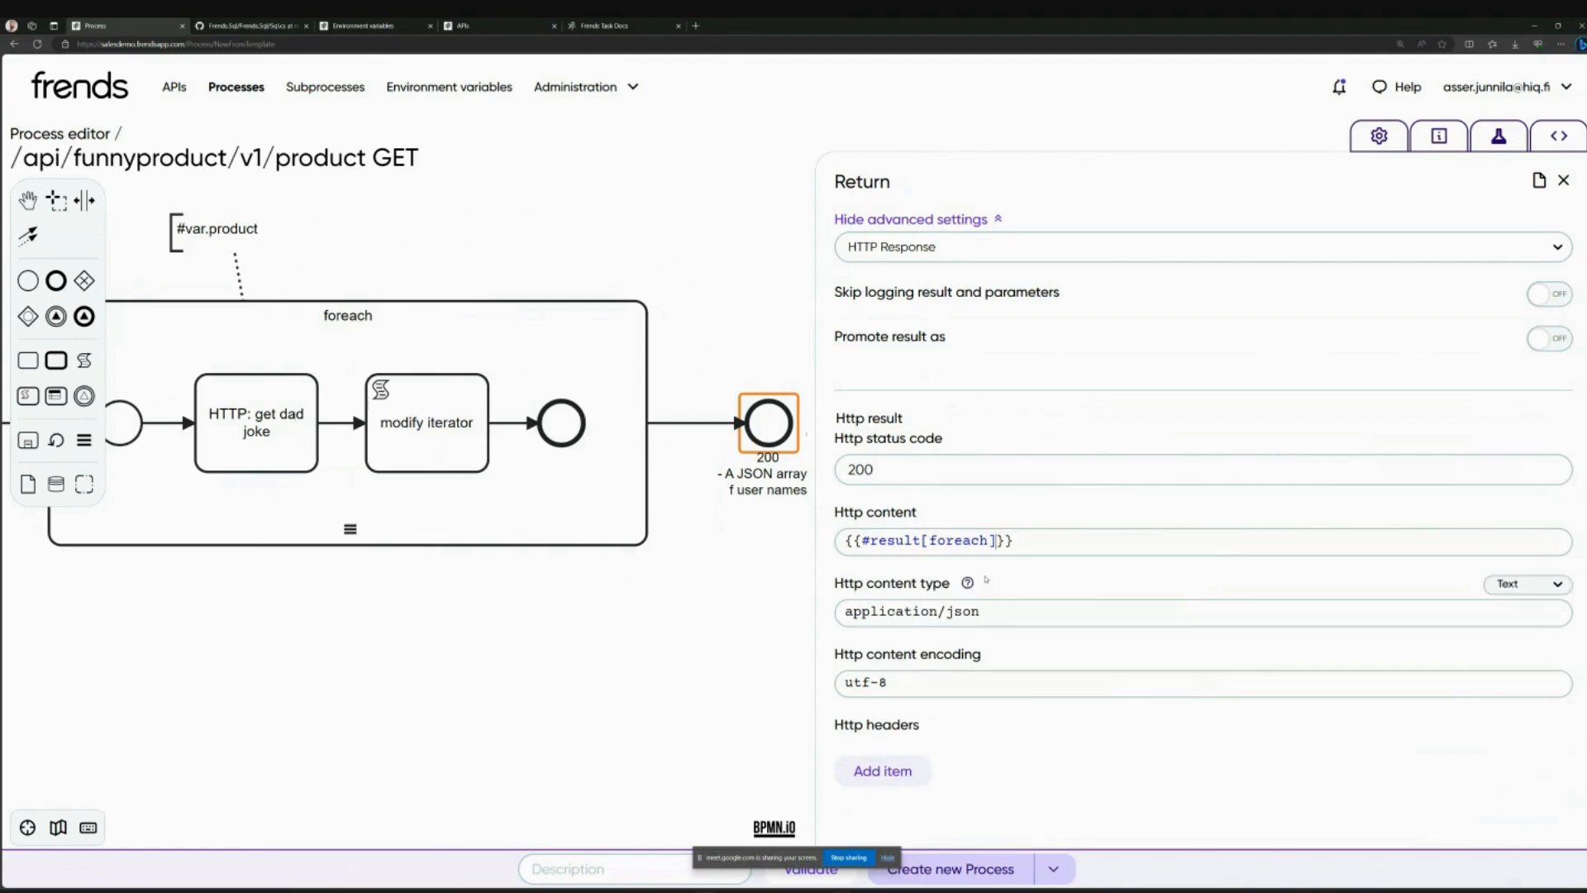
# Step: Change the 200 return's Http content reference to {{#result[SQL: SELECT products]}}
pyautogui.doubleClick(959, 540)
pyautogui.press('BackSpace')
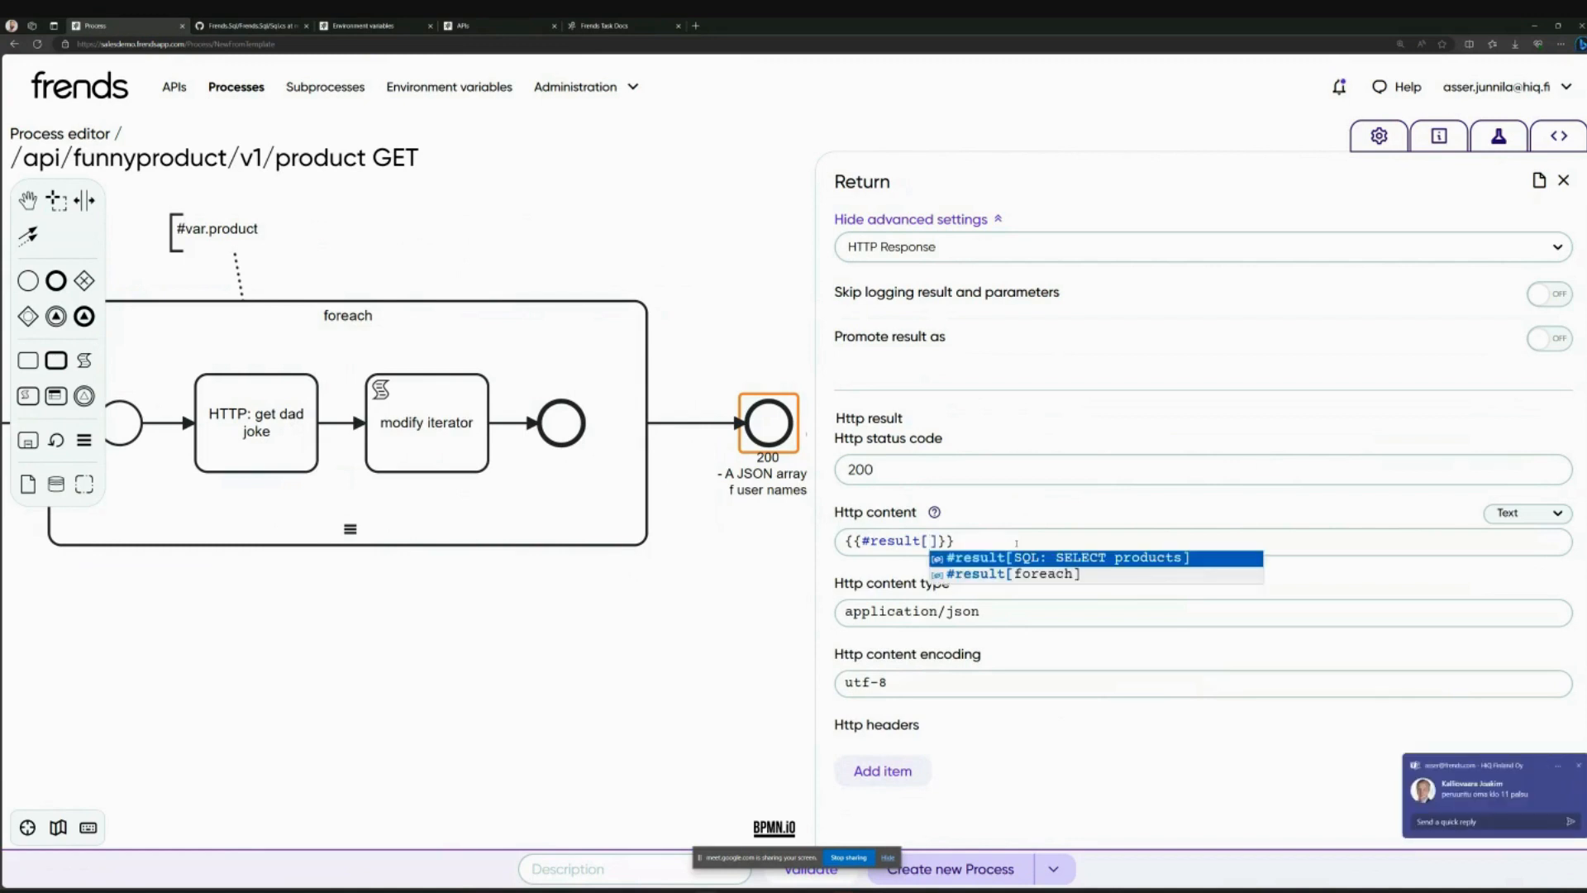
pyautogui.press('Return')
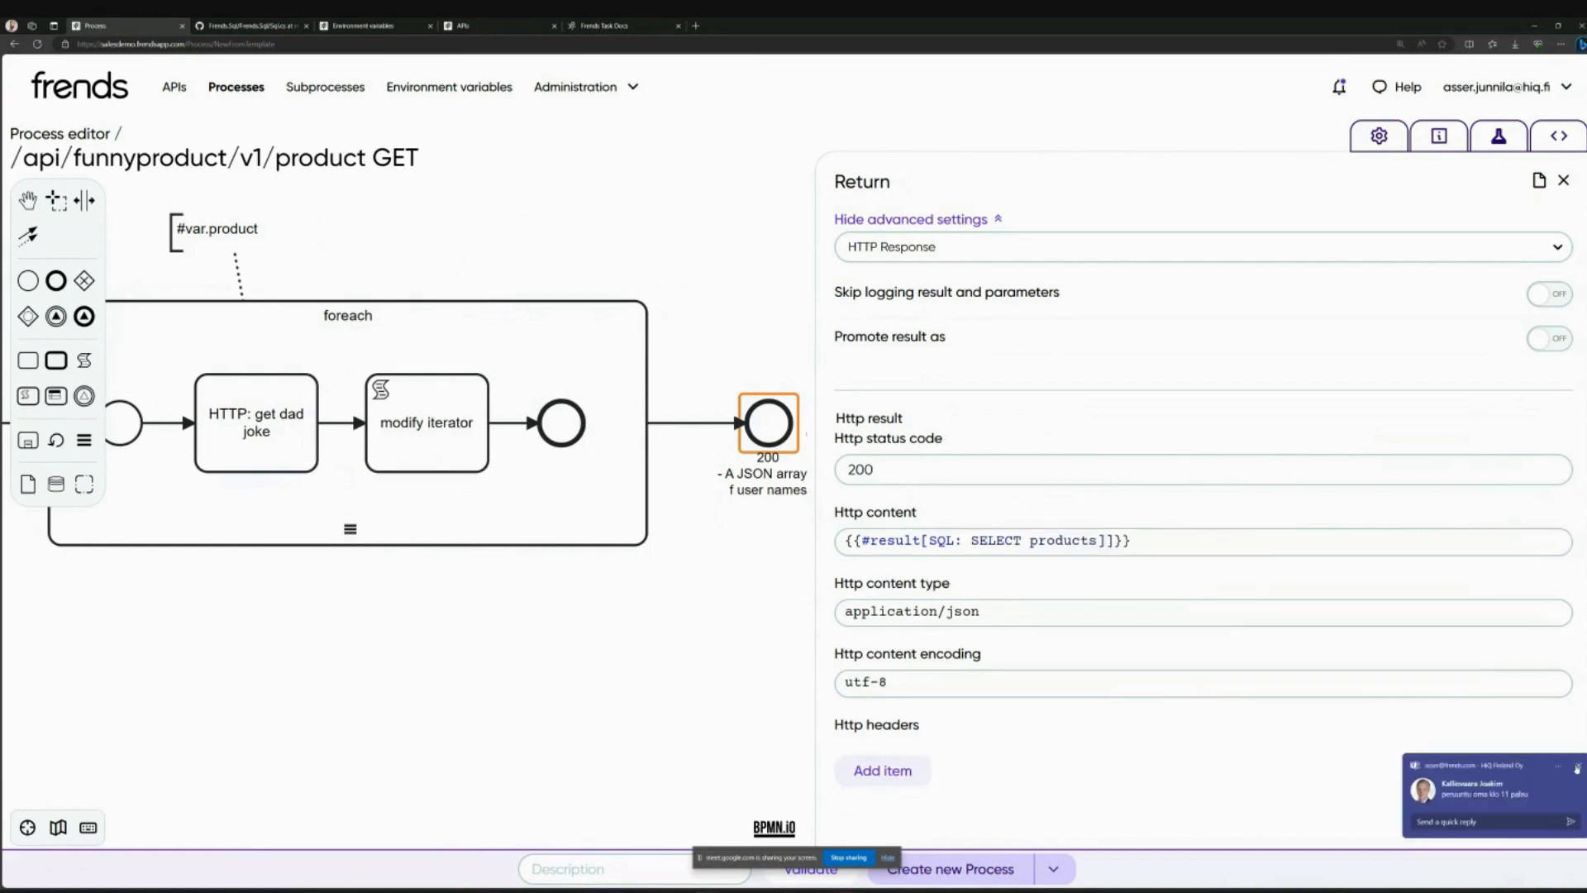
pyautogui.press('Delete')
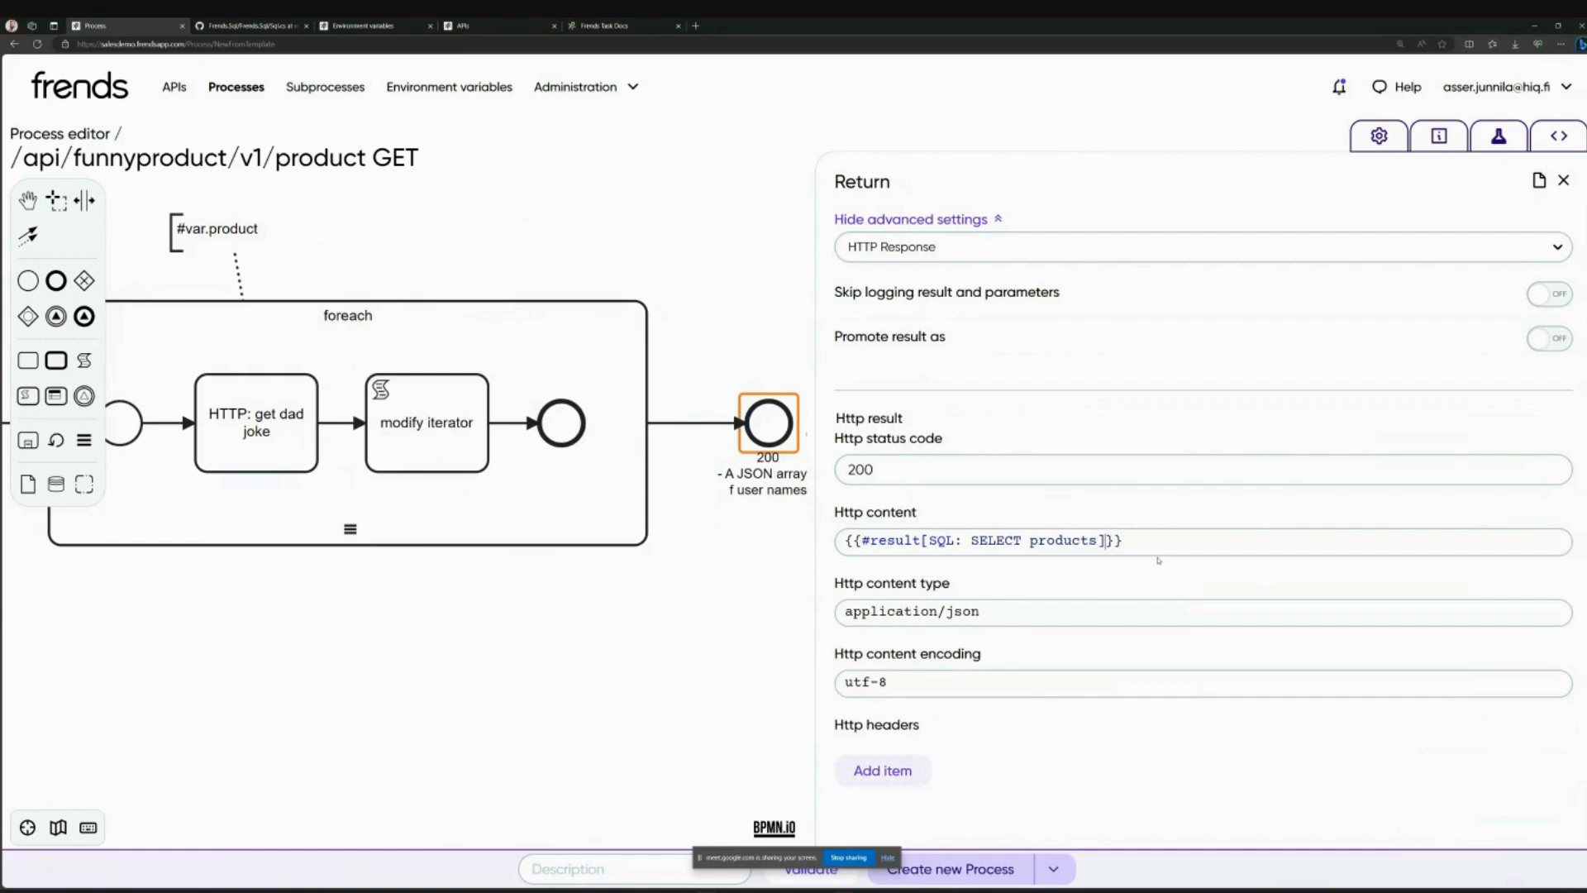
# Step: Review the "modify iterator" code statement and the 200 return's Http content expression
pyautogui.click(415, 409)
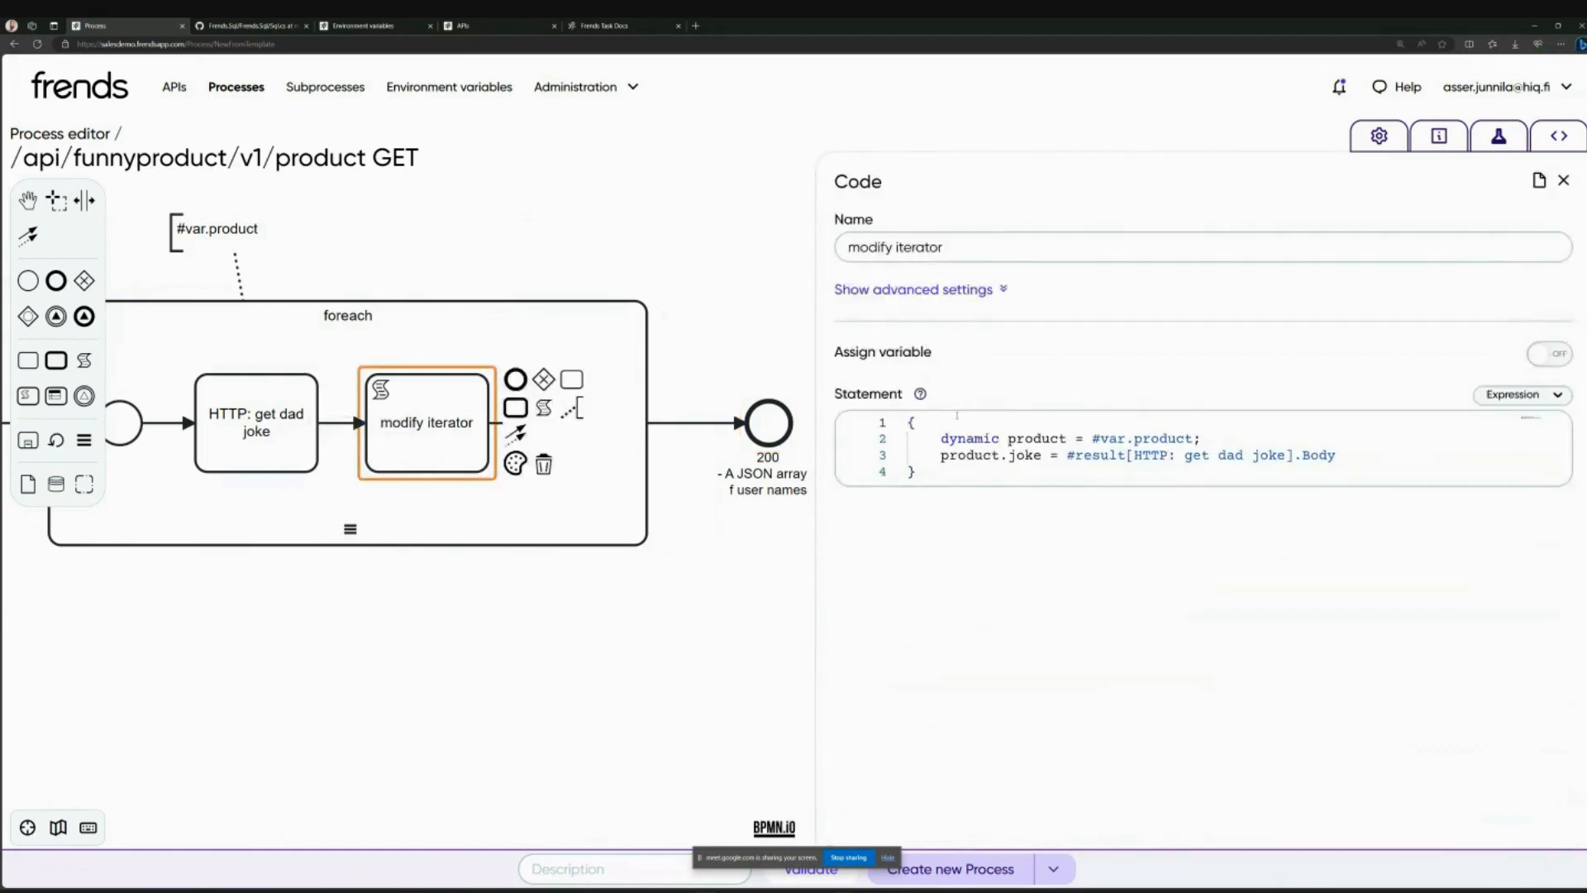
pyautogui.click(605, 337)
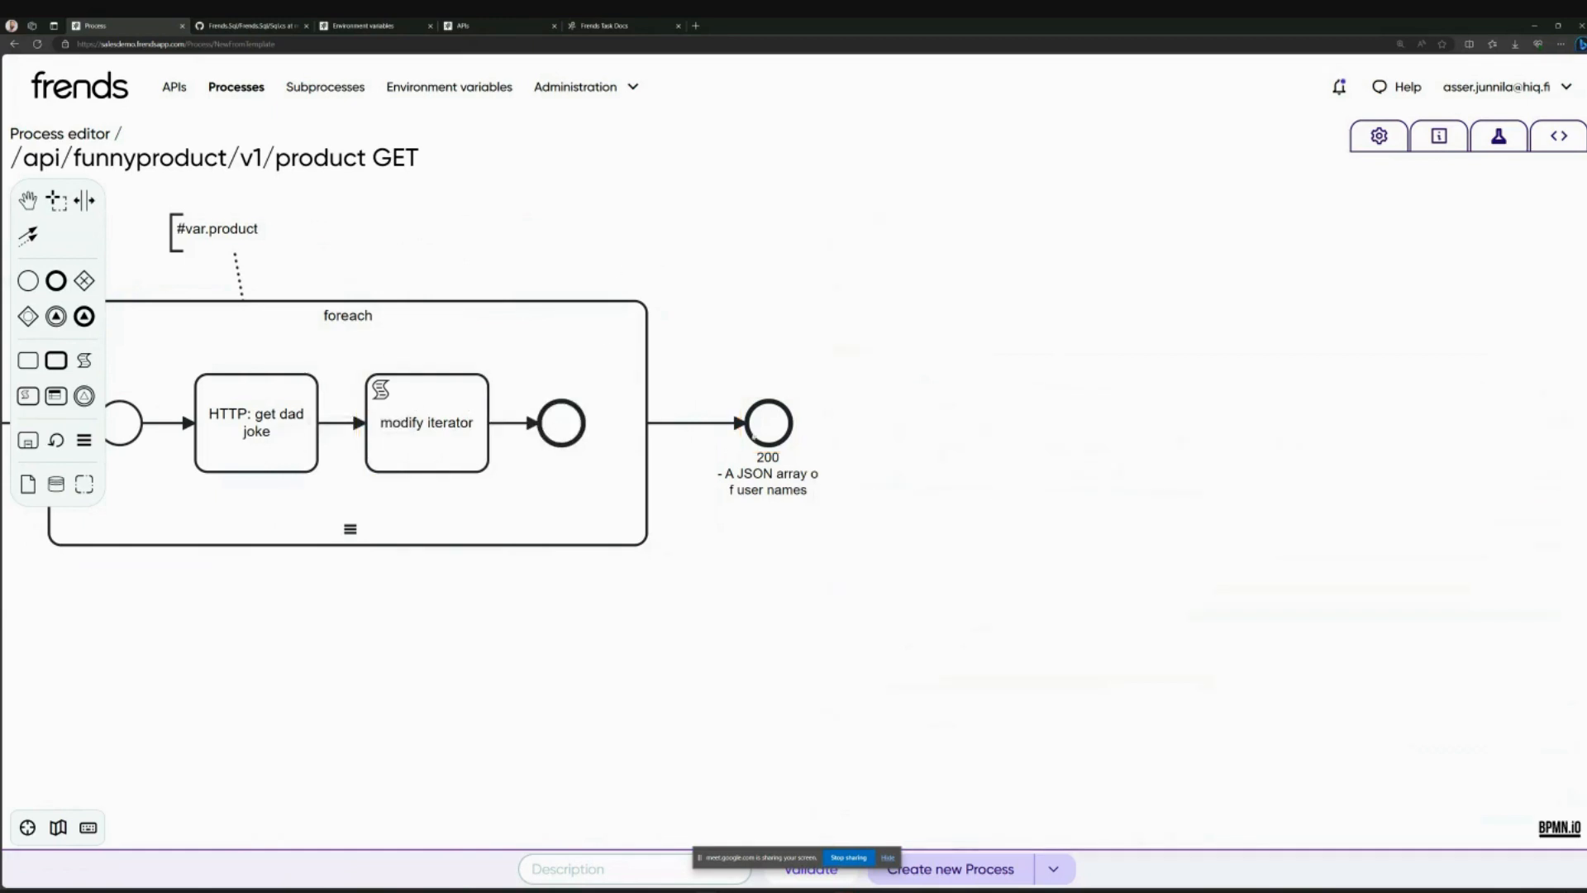
pyautogui.click(782, 422)
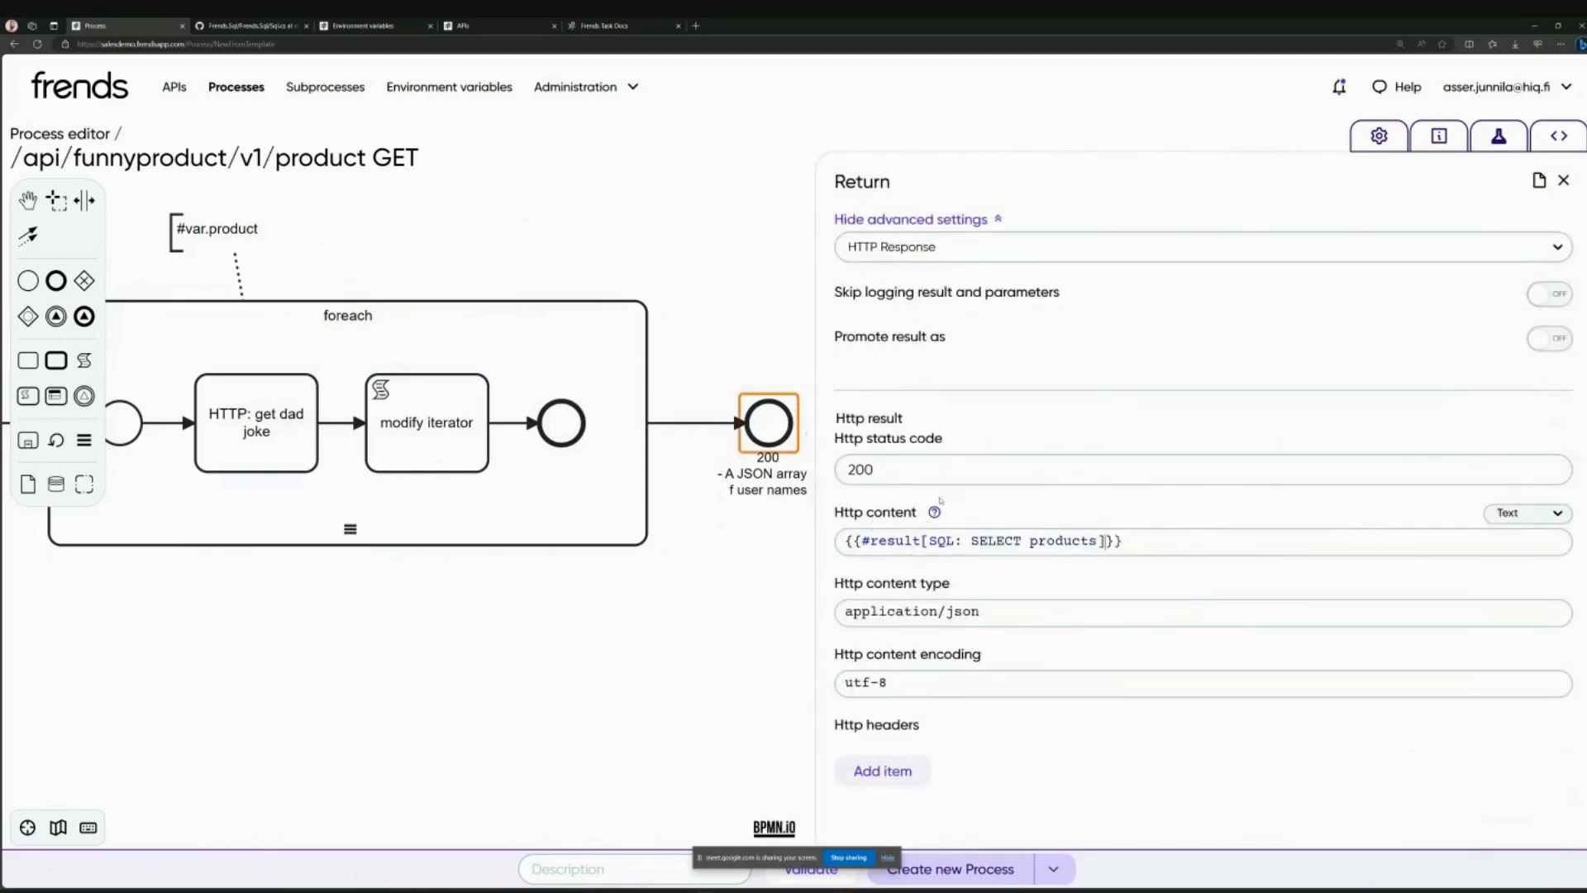
pyautogui.tripleClick(1195, 536)
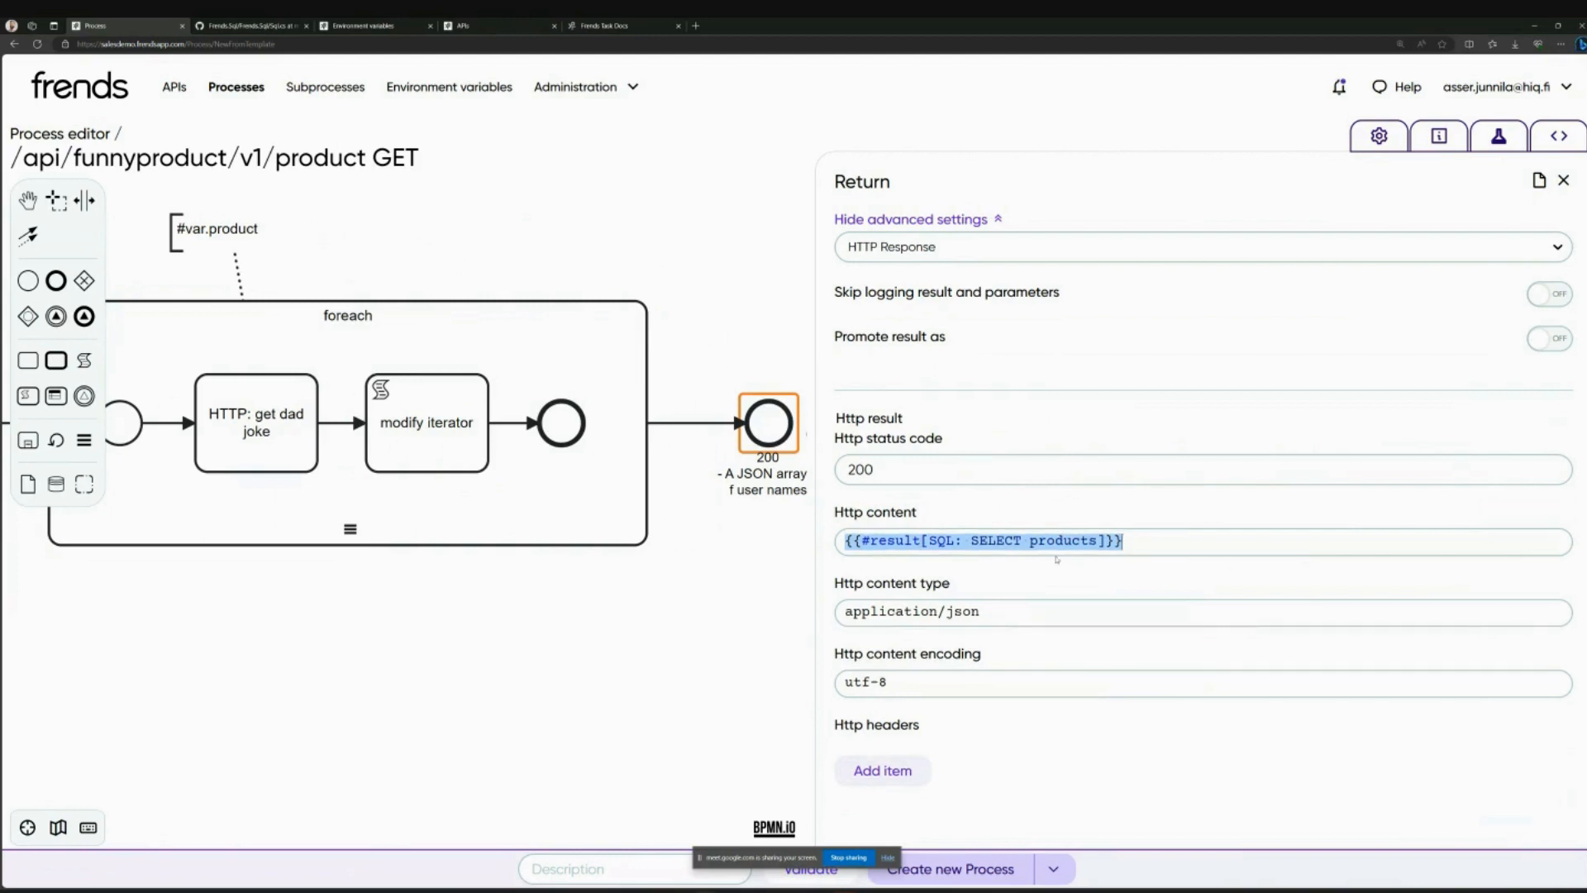
pyautogui.click(744, 642)
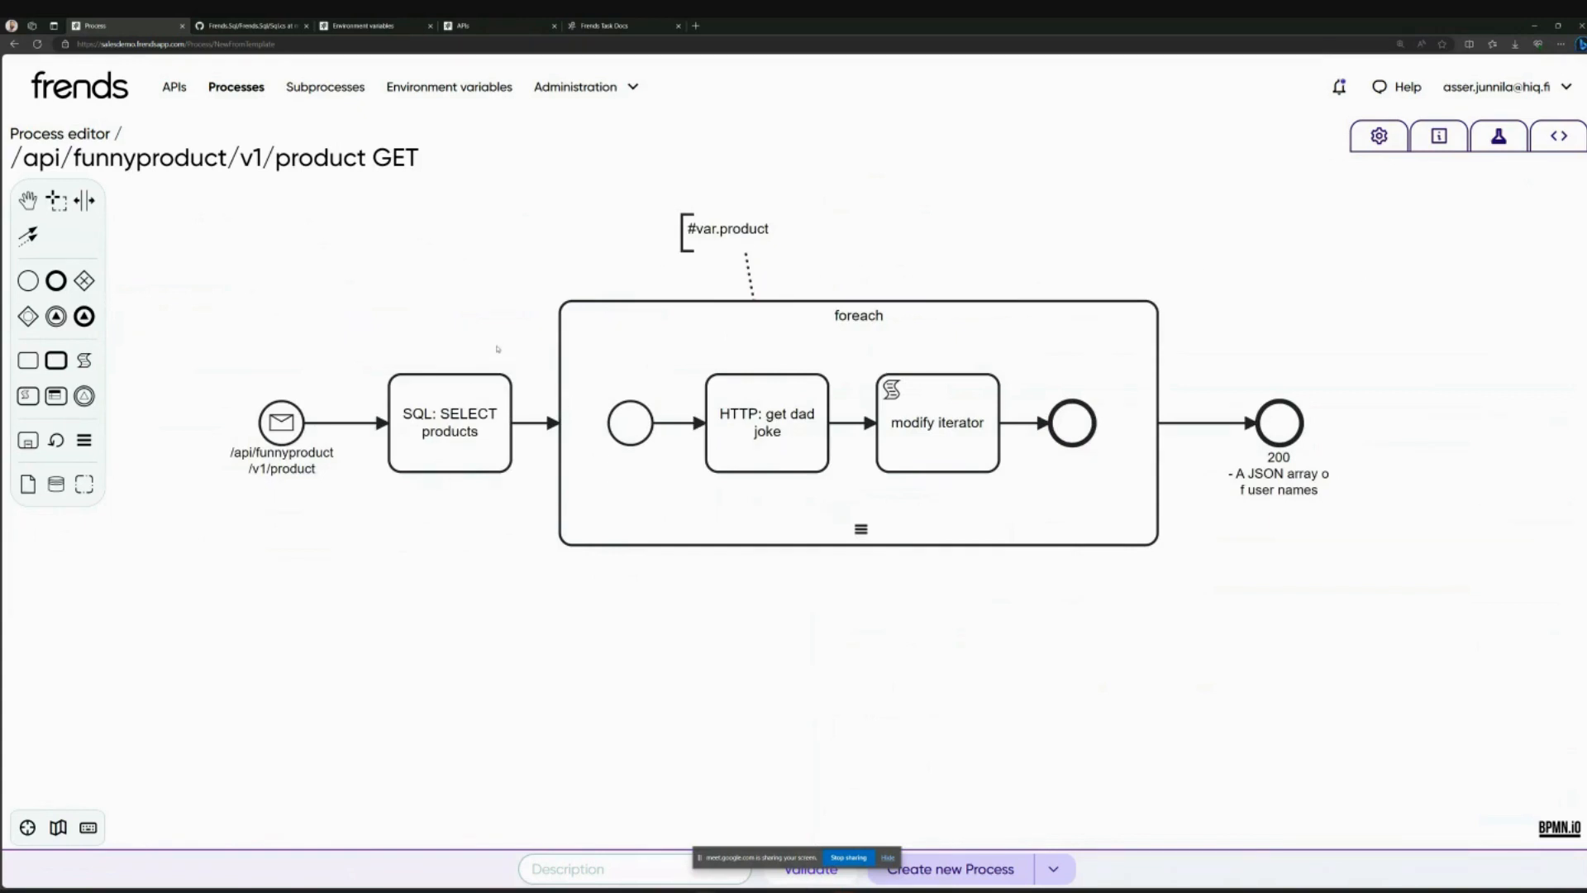
# Step: Add a data store above the "SQL: SELECT products" task, connect it to the task, and shift it slightly left
pyautogui.click(464, 385)
pyautogui.click(355, 397)
pyautogui.click(56, 483)
pyautogui.click(446, 266)
pyautogui.moveTo(507, 289); pyautogui.dragTo(431, 380)
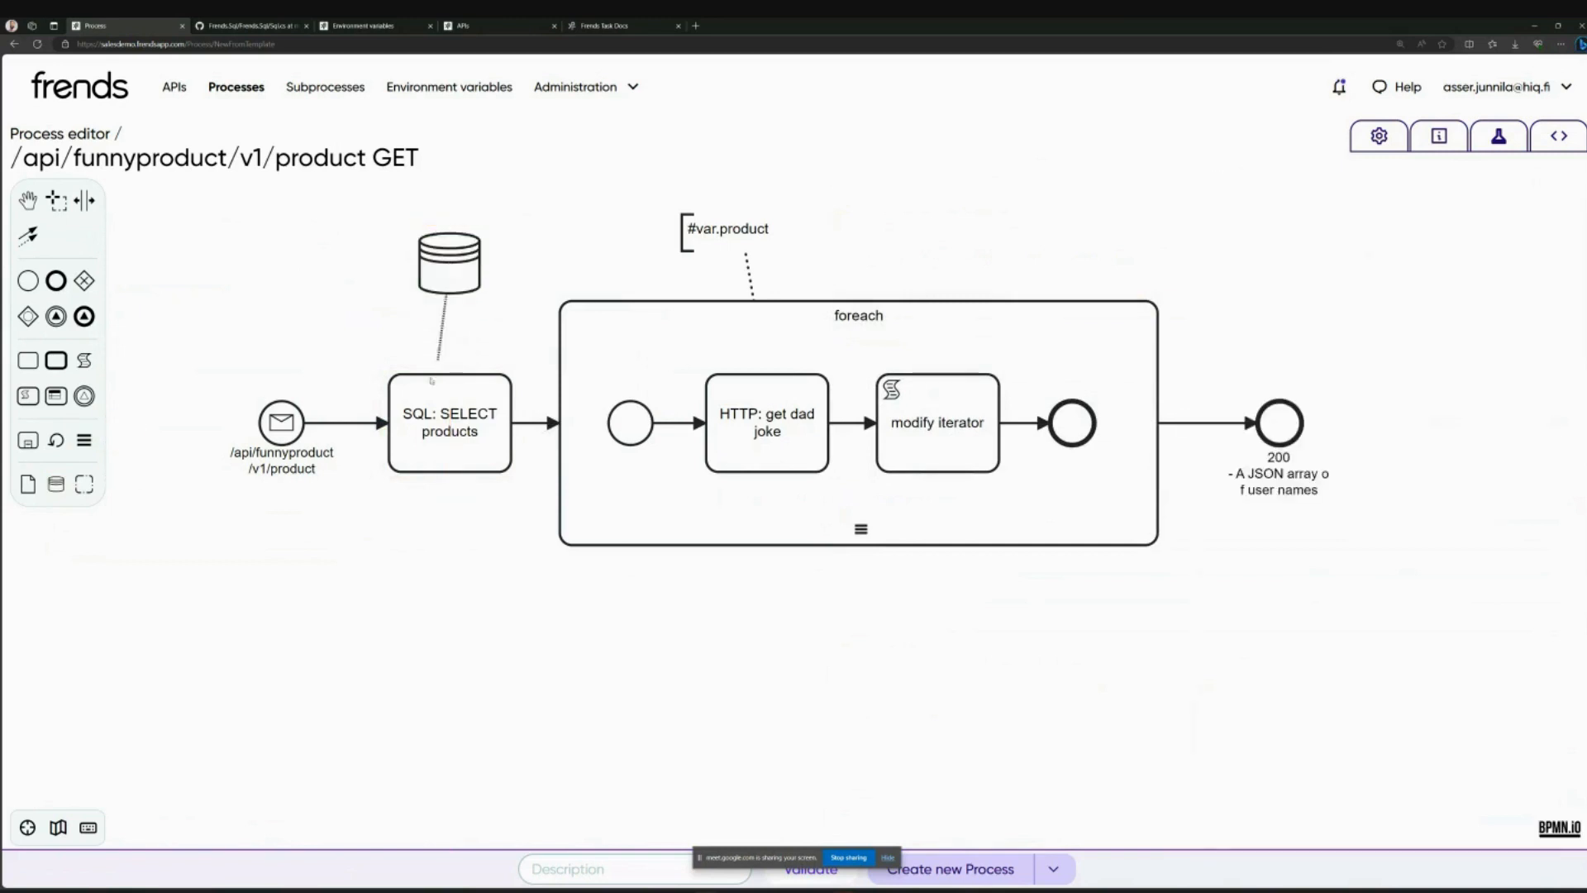
pyautogui.click(450, 248)
pyautogui.moveTo(450, 248); pyautogui.dragTo(389, 246)
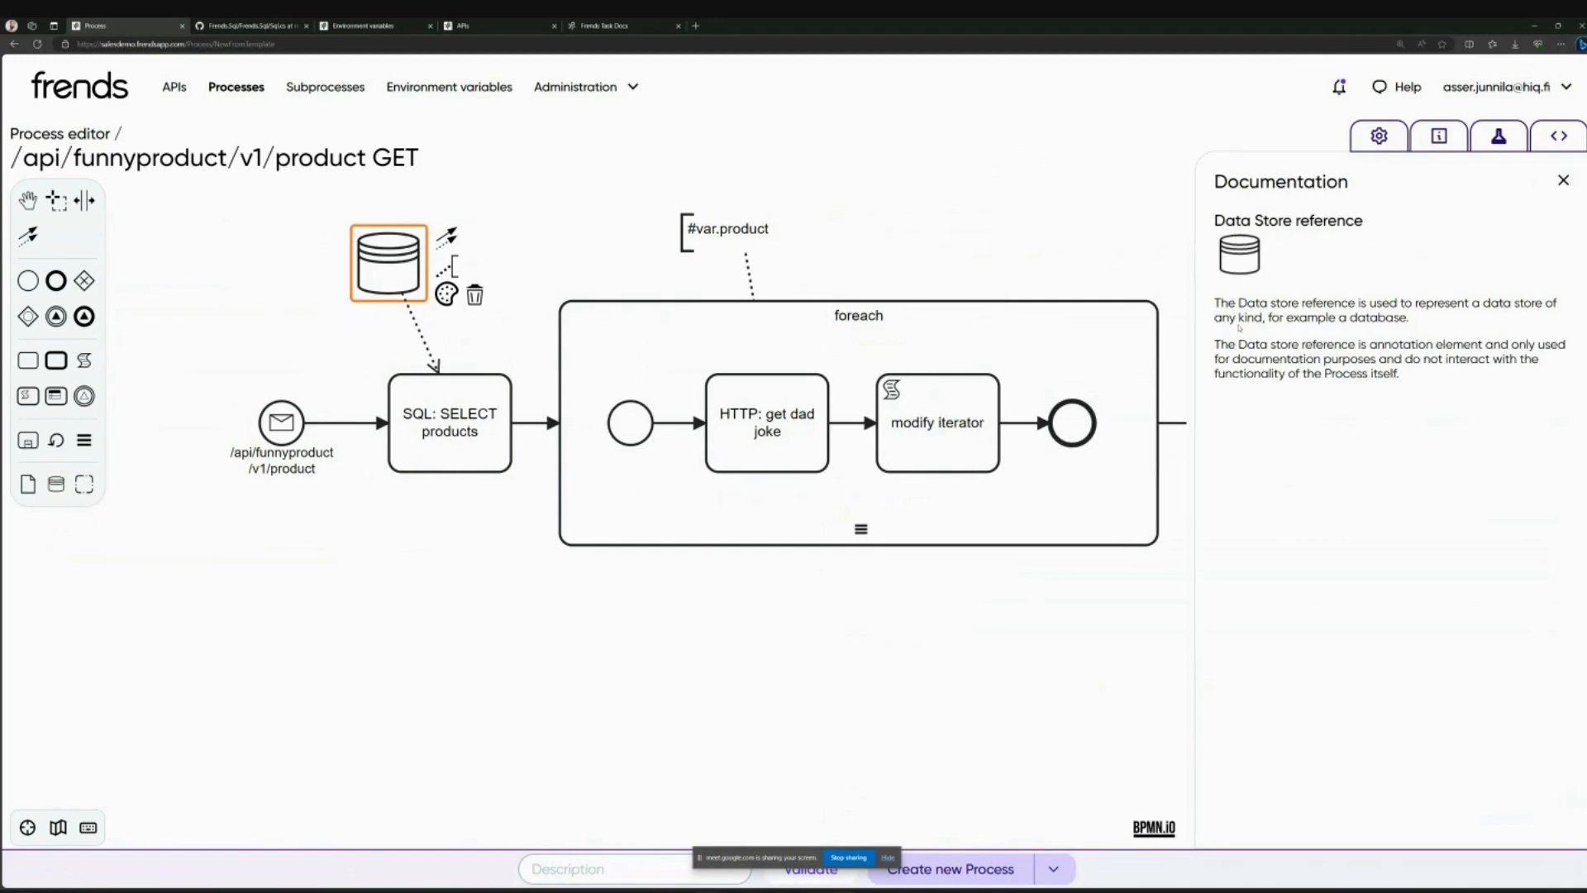
# Step: Colour the data store and the "SQL: SELECT products" task purple
pyautogui.click(446, 294)
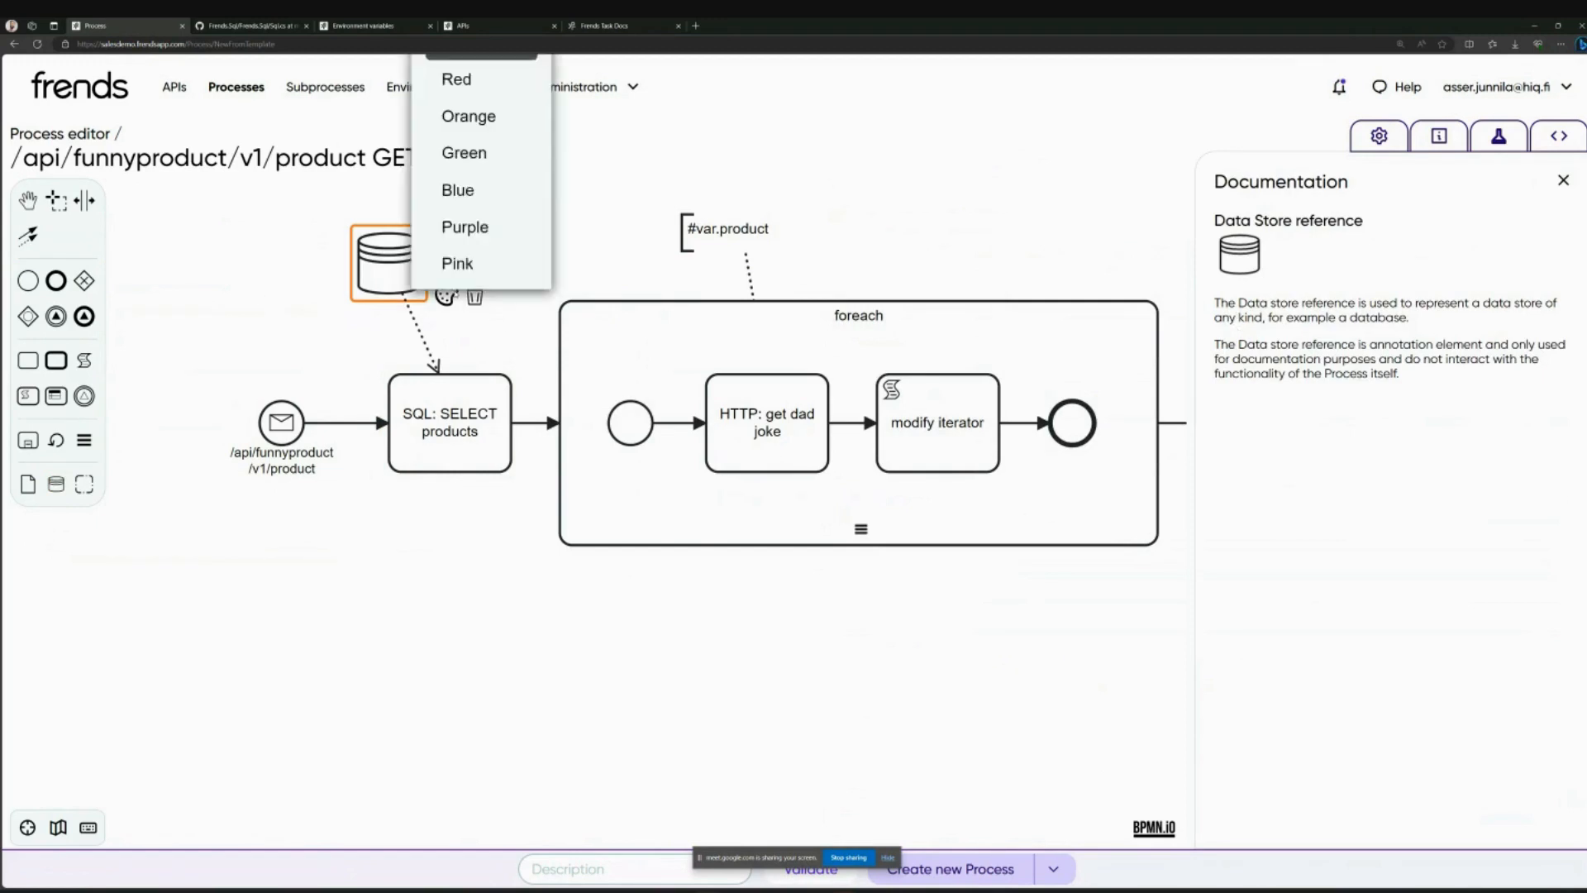
pyautogui.click(457, 226)
pyautogui.click(463, 447)
pyautogui.click(538, 464)
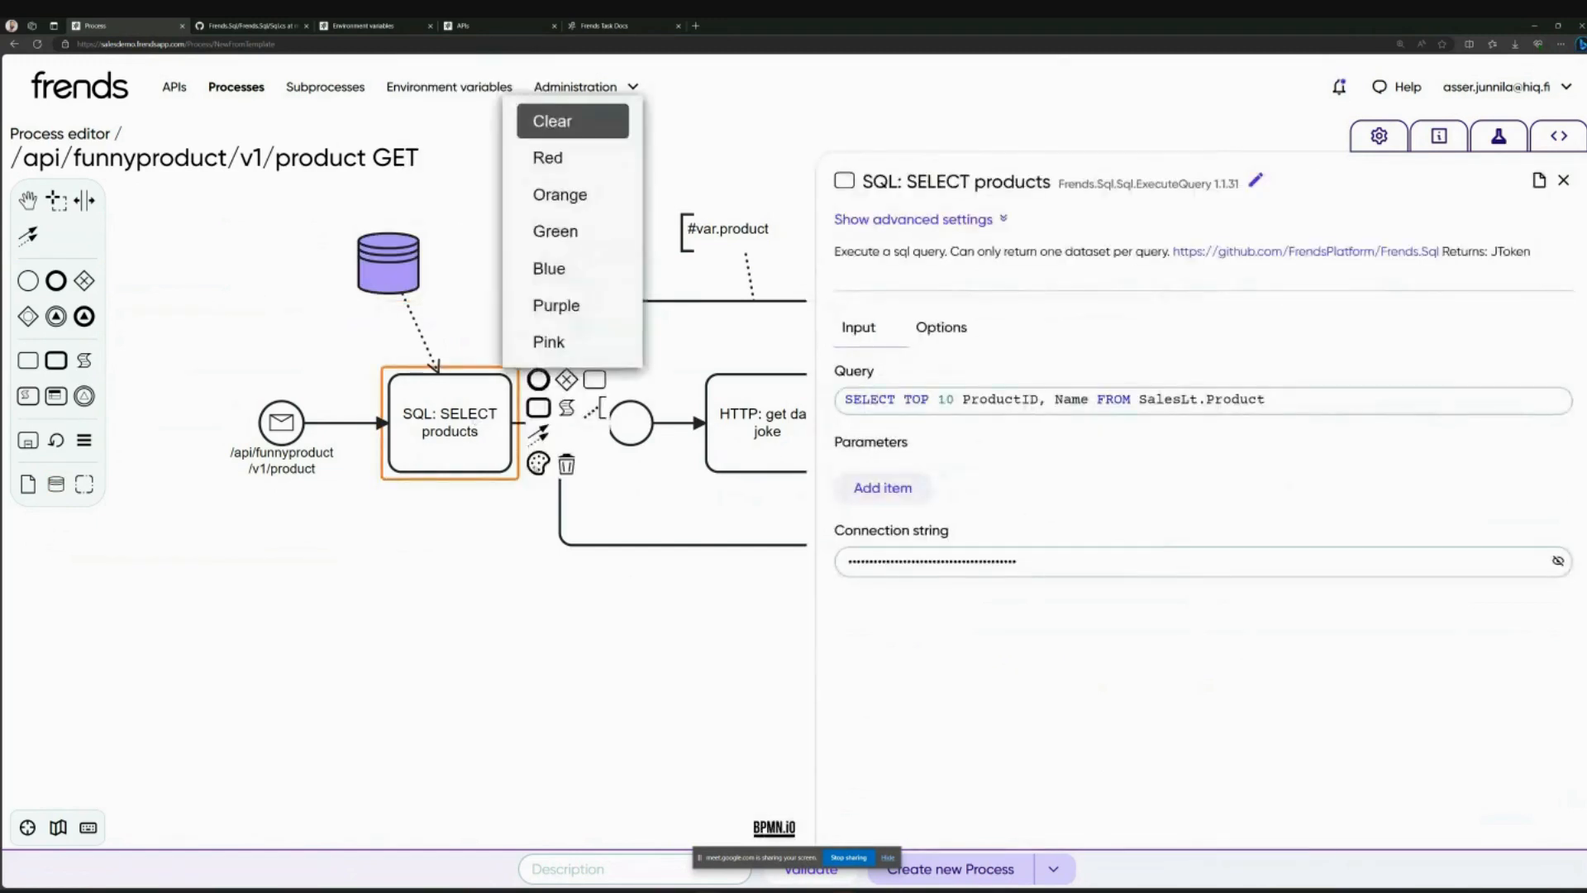
pyautogui.click(562, 305)
pyautogui.click(496, 624)
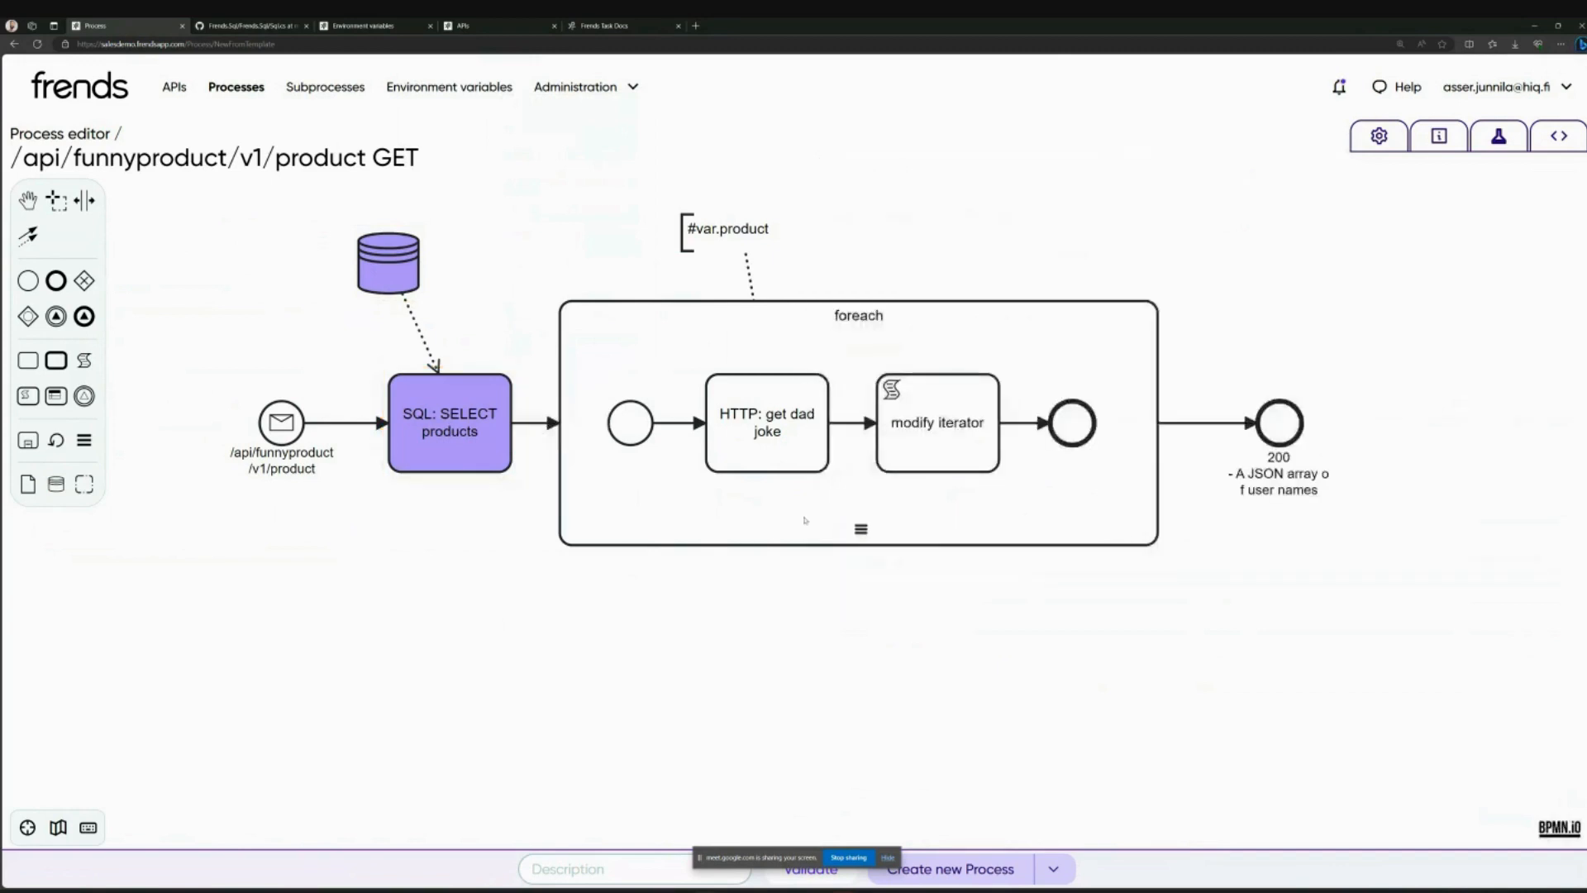
# Step: Attach an empty text annotation to the 200 return
pyautogui.click(1299, 415)
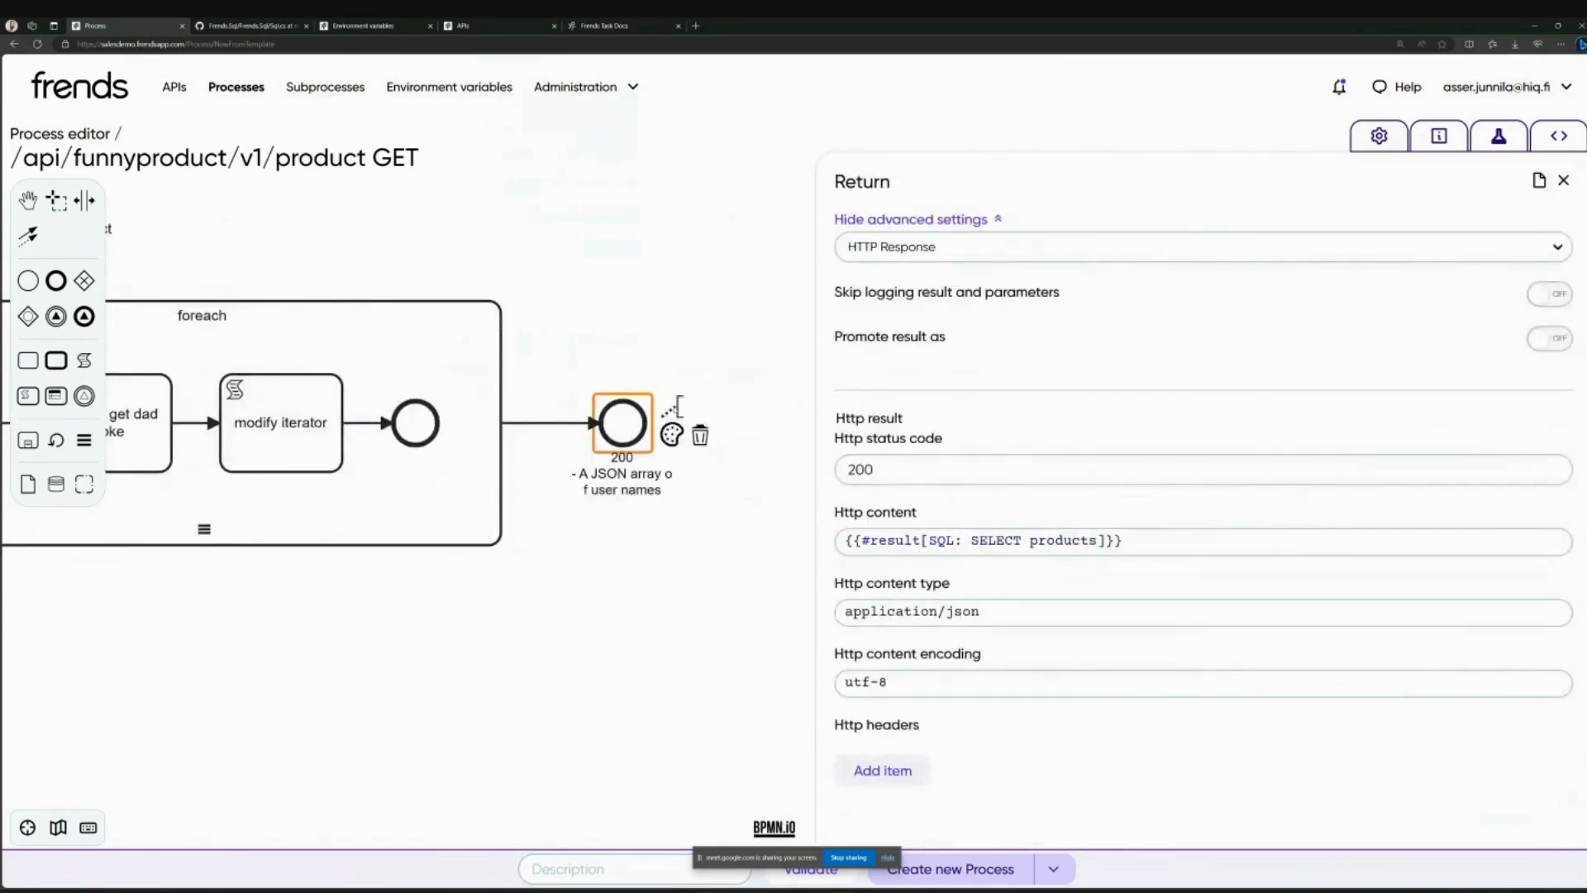
pyautogui.click(612, 658)
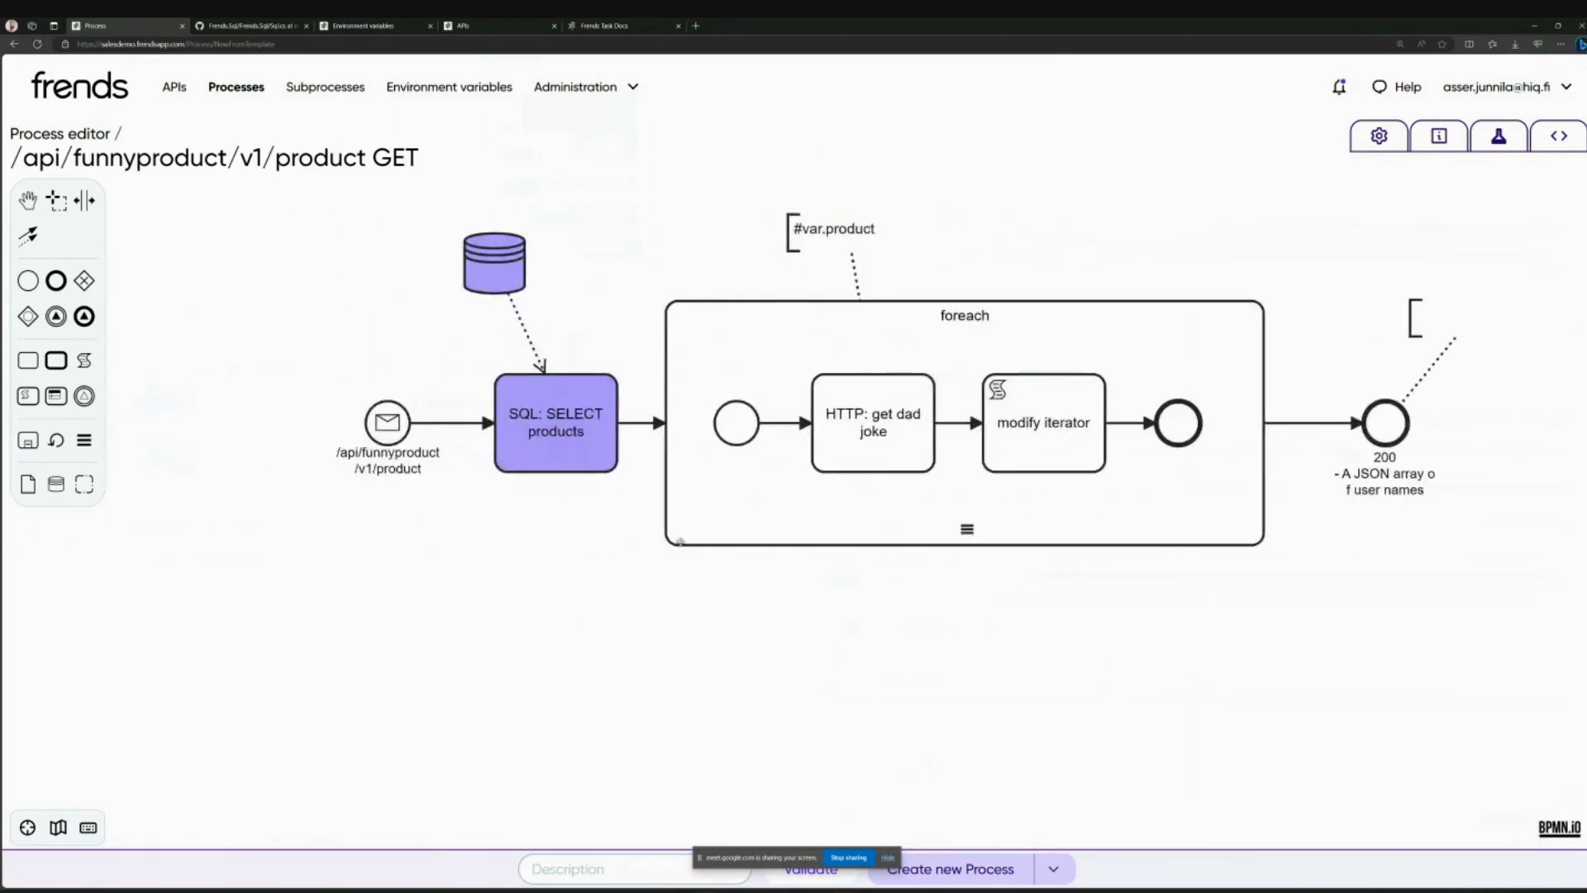
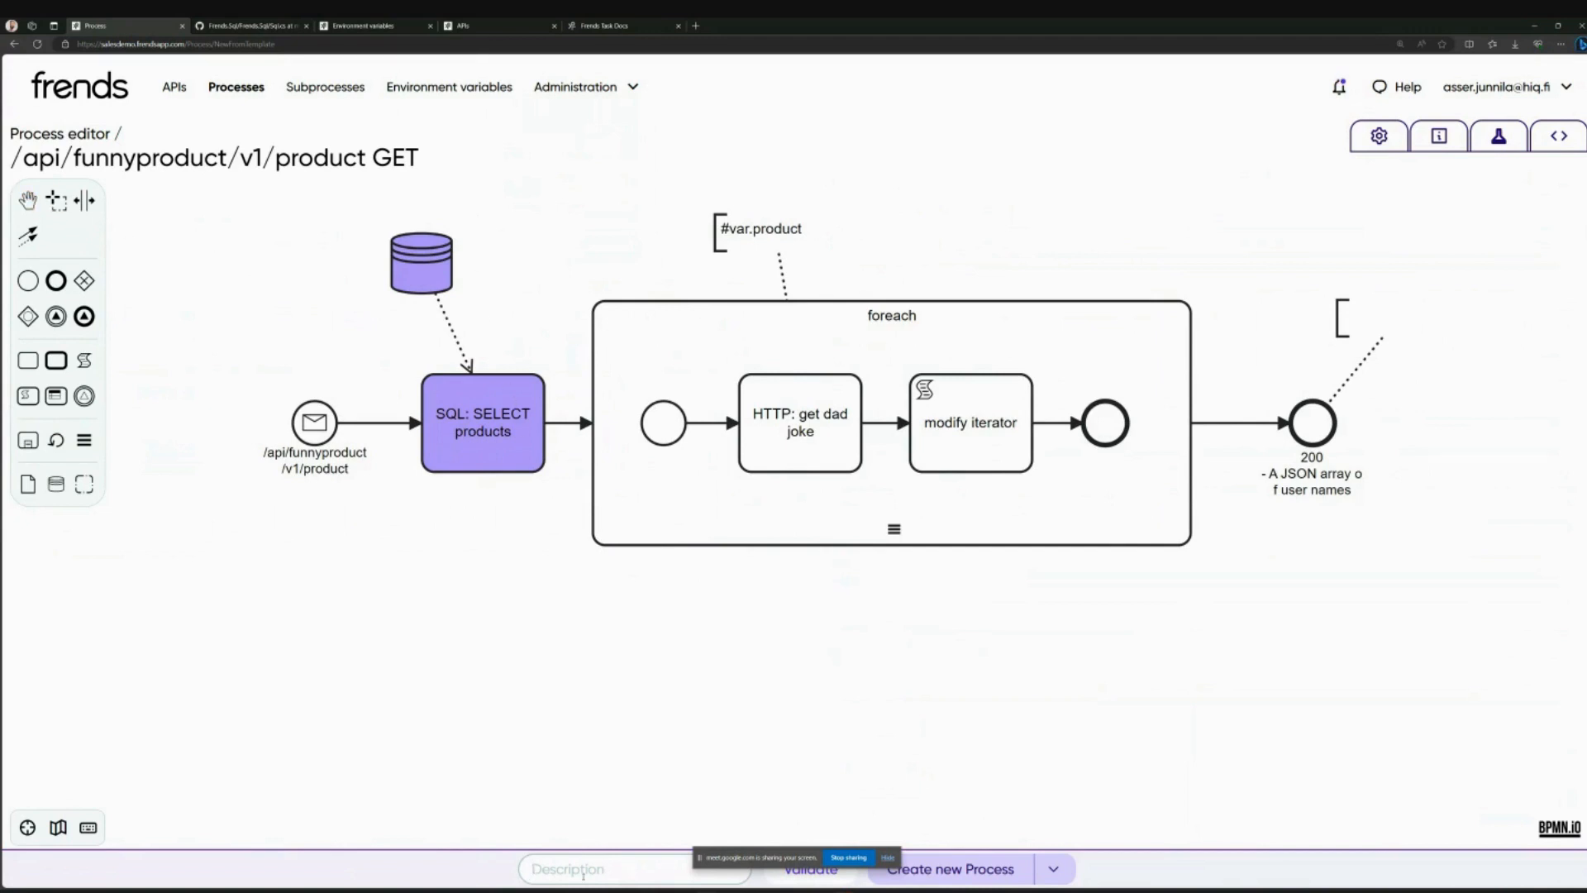
# Step: Enter "initial save" as the process description and validate the process
pyautogui.write('initial save')
pyautogui.hotkey('ctrl', 'a')
pyautogui.press('End')
pyautogui.click(835, 879)
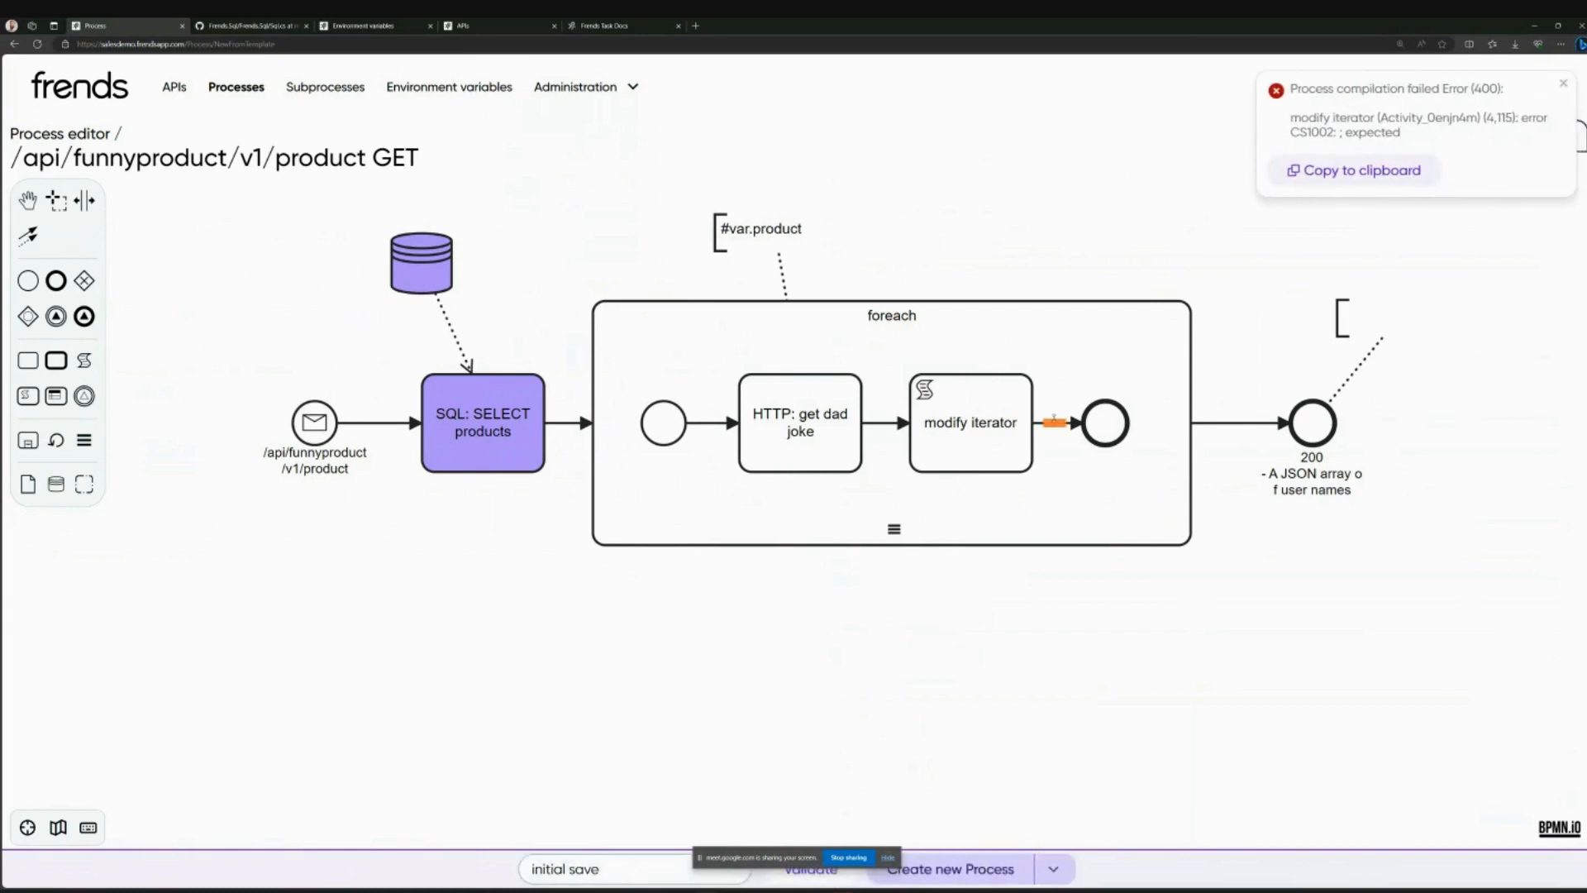
# Step: Add a semicolon after the product.joke assignment in the "modify iterator" code and validate the process again
pyautogui.hscroll(2, 915, 452)
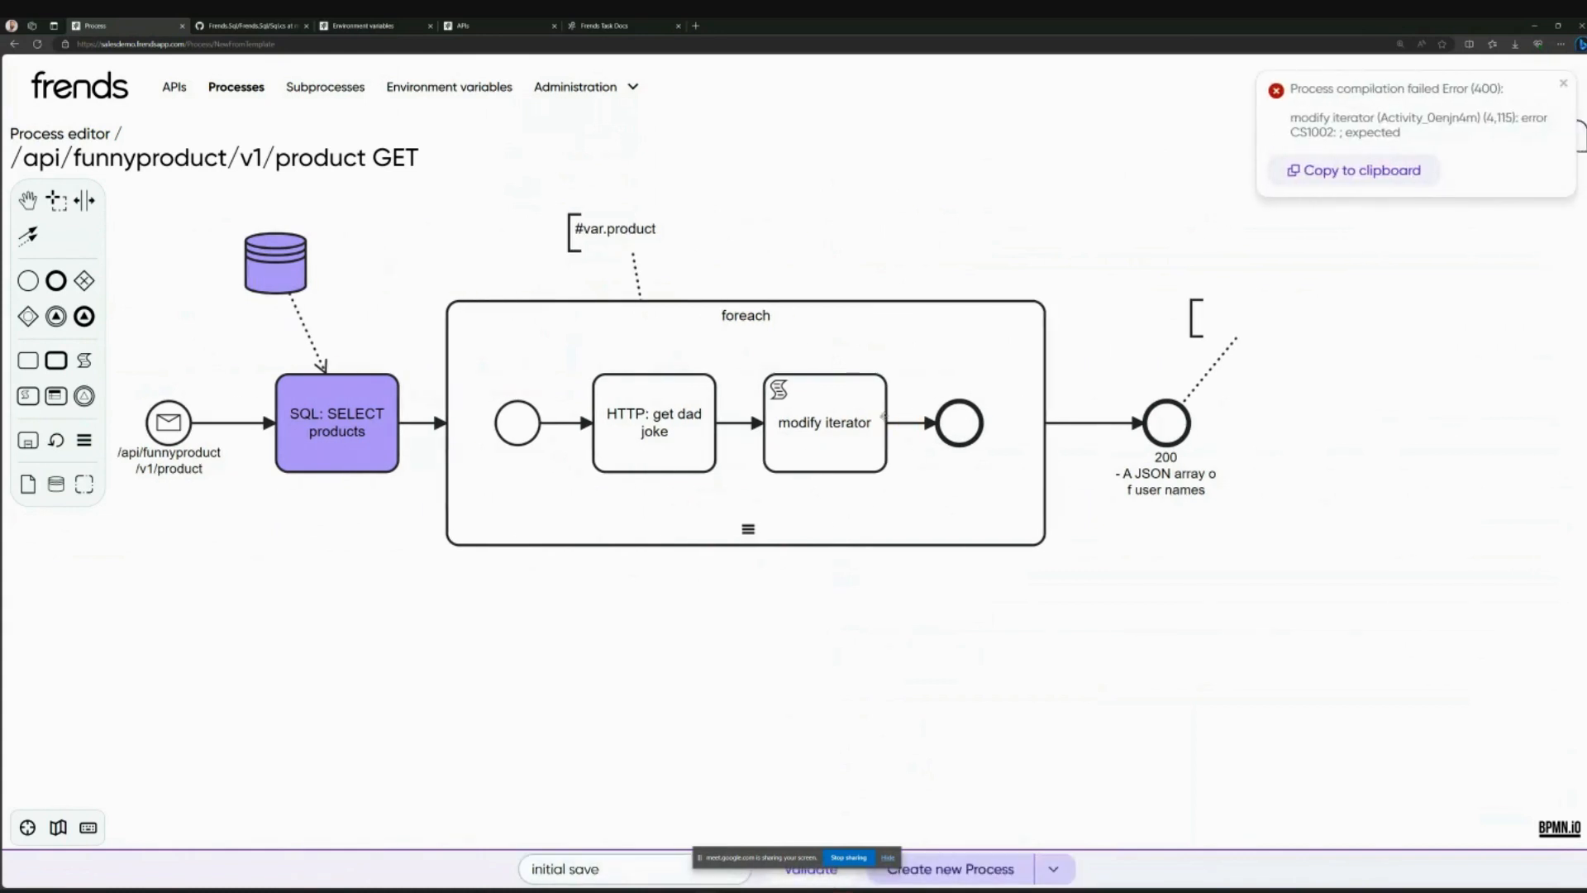
pyautogui.click(866, 439)
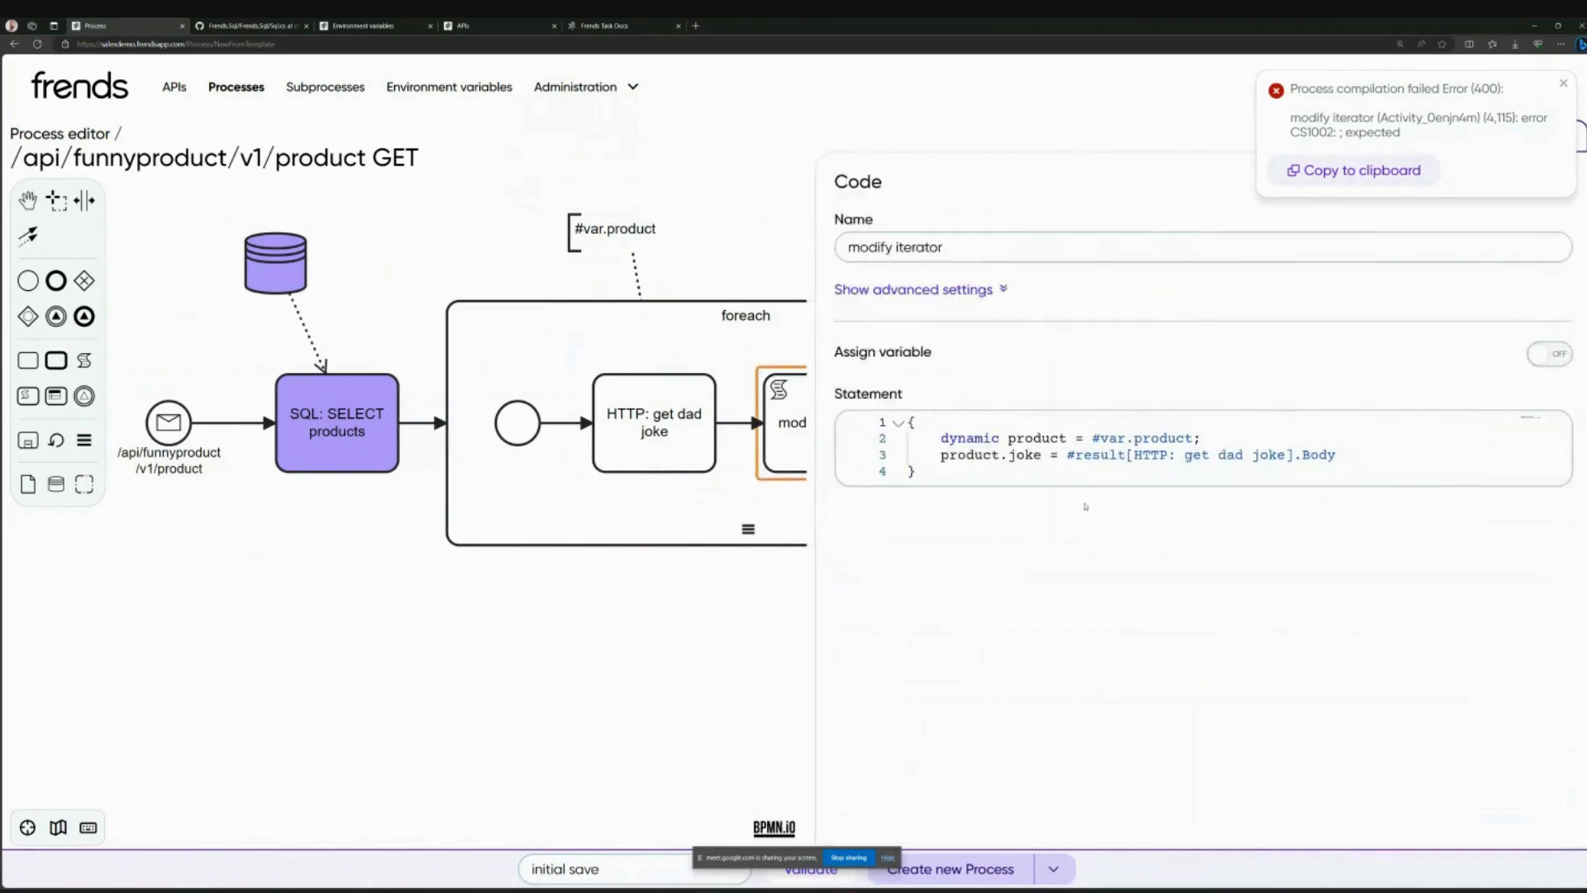
pyautogui.click(1339, 455)
pyautogui.write(';')
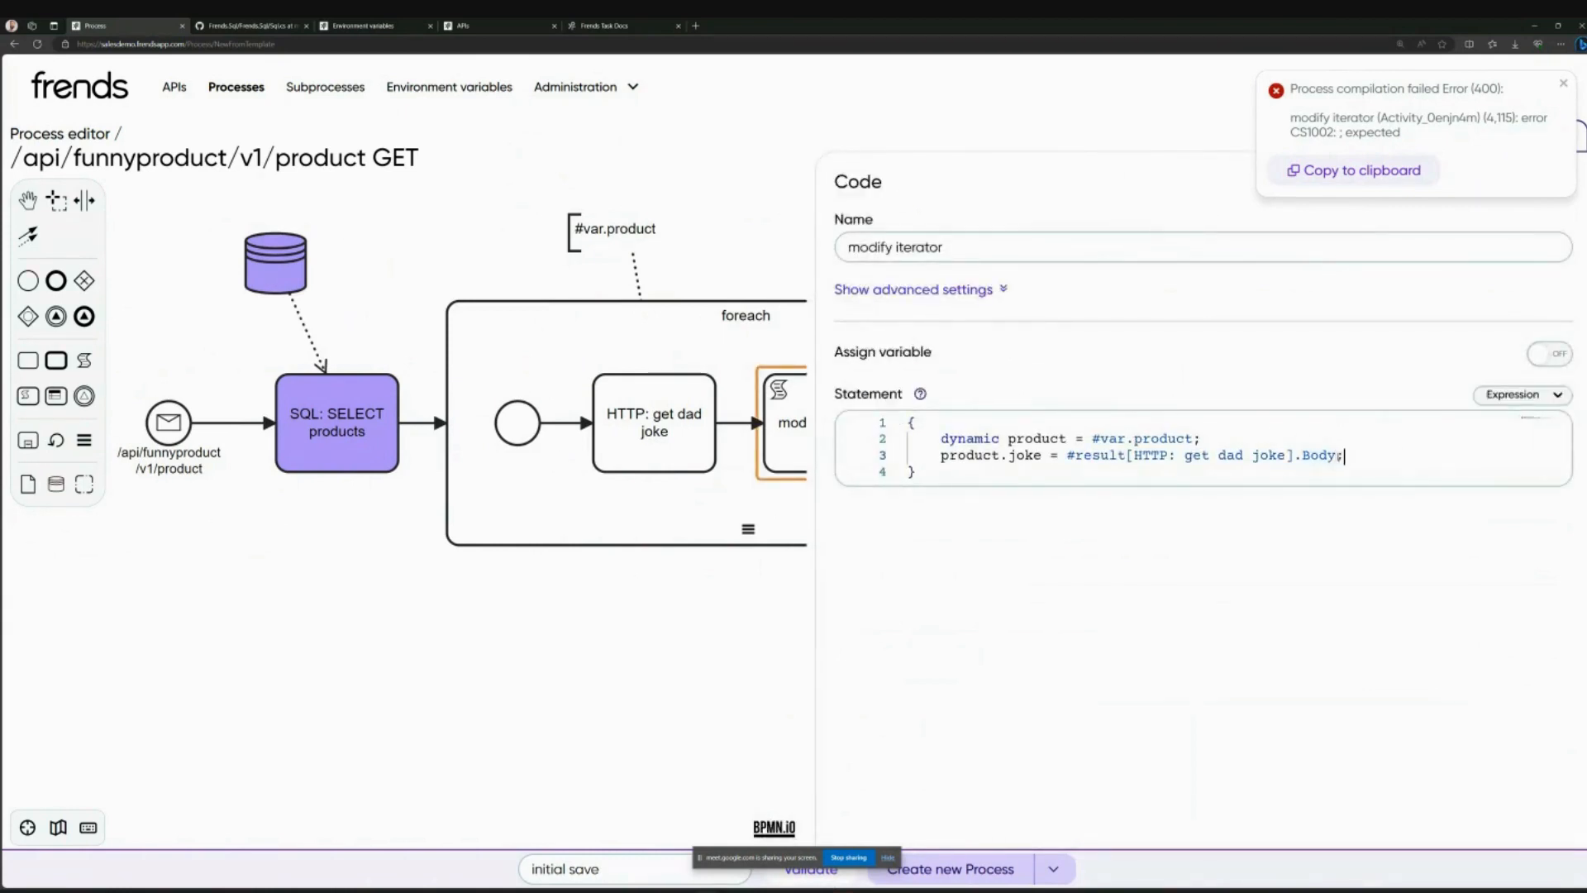
pyautogui.click(757, 634)
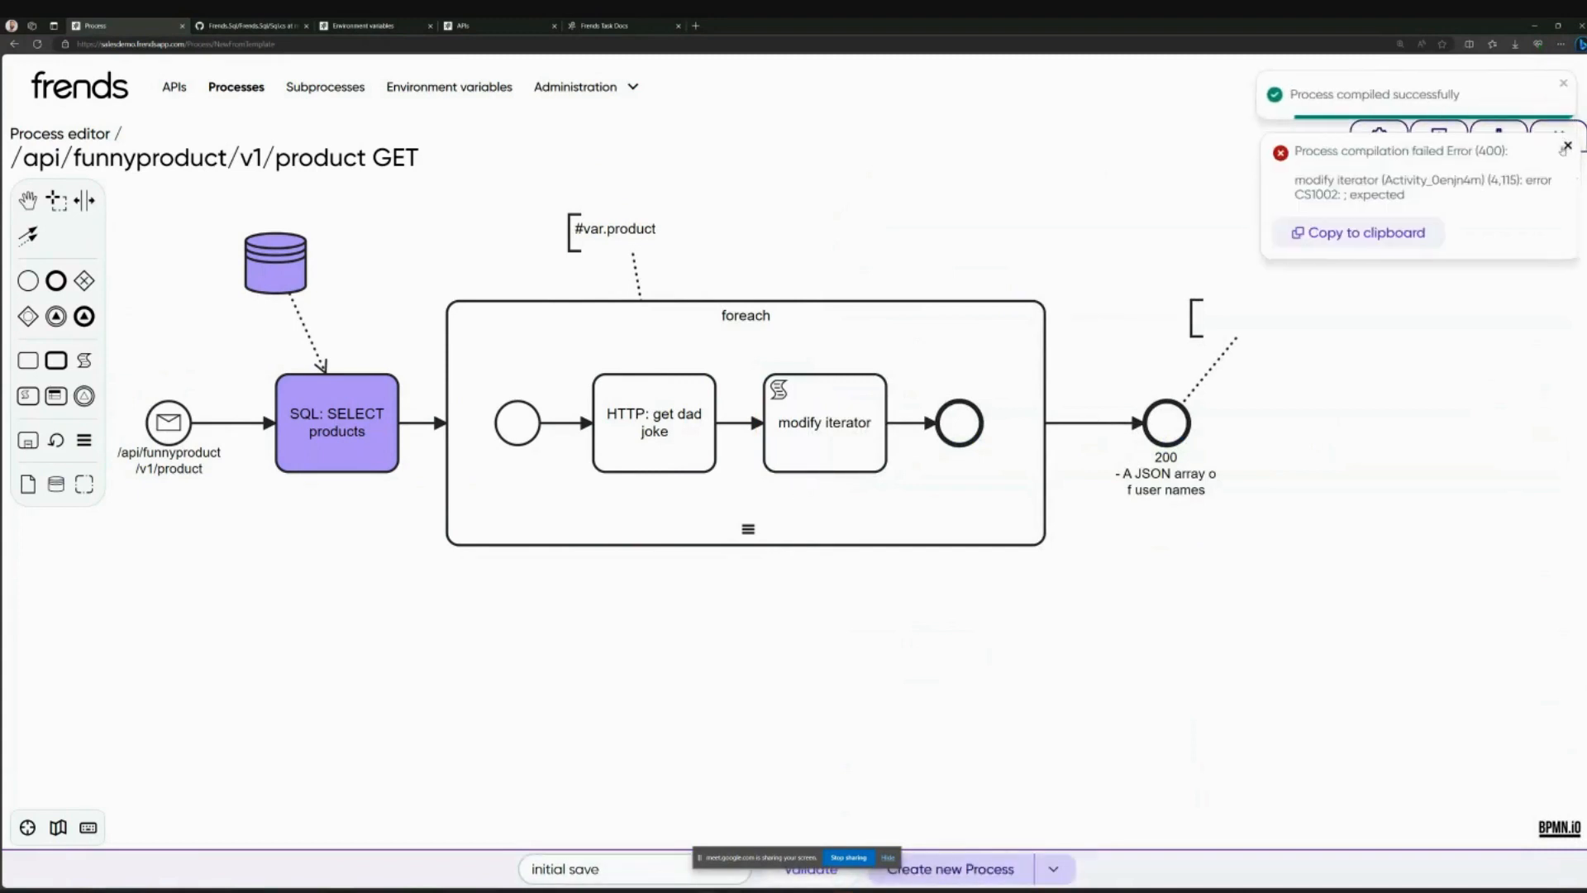
# Step: Save the /api/funnyproduct/v1/product GET diagram as a new process
pyautogui.moveTo(838, 364); pyautogui.dragTo(1058, 364)
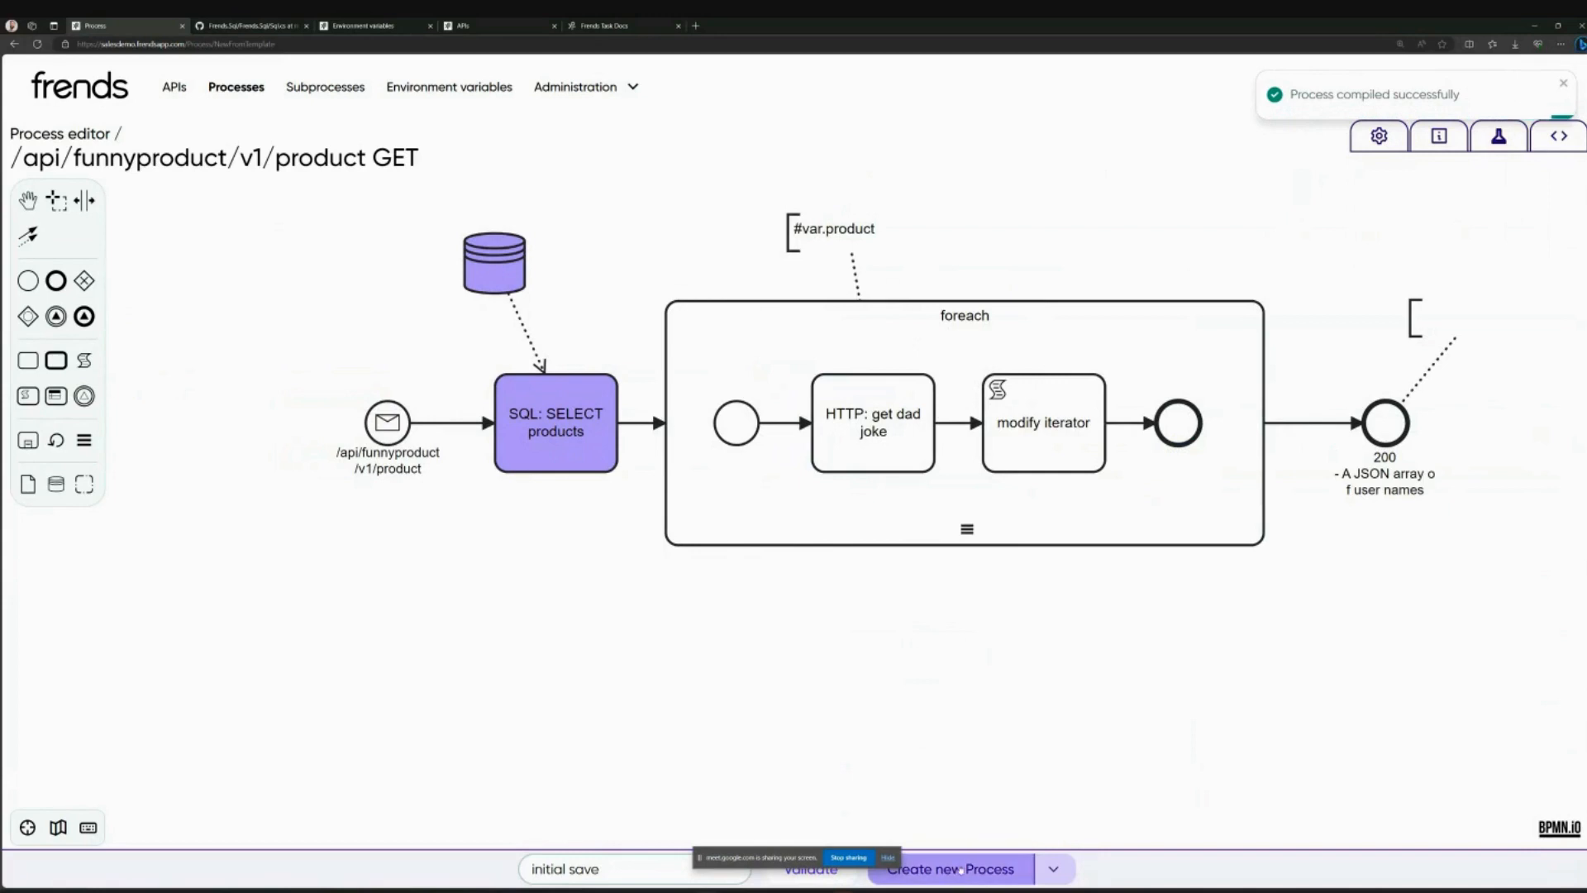
pyautogui.click(963, 869)
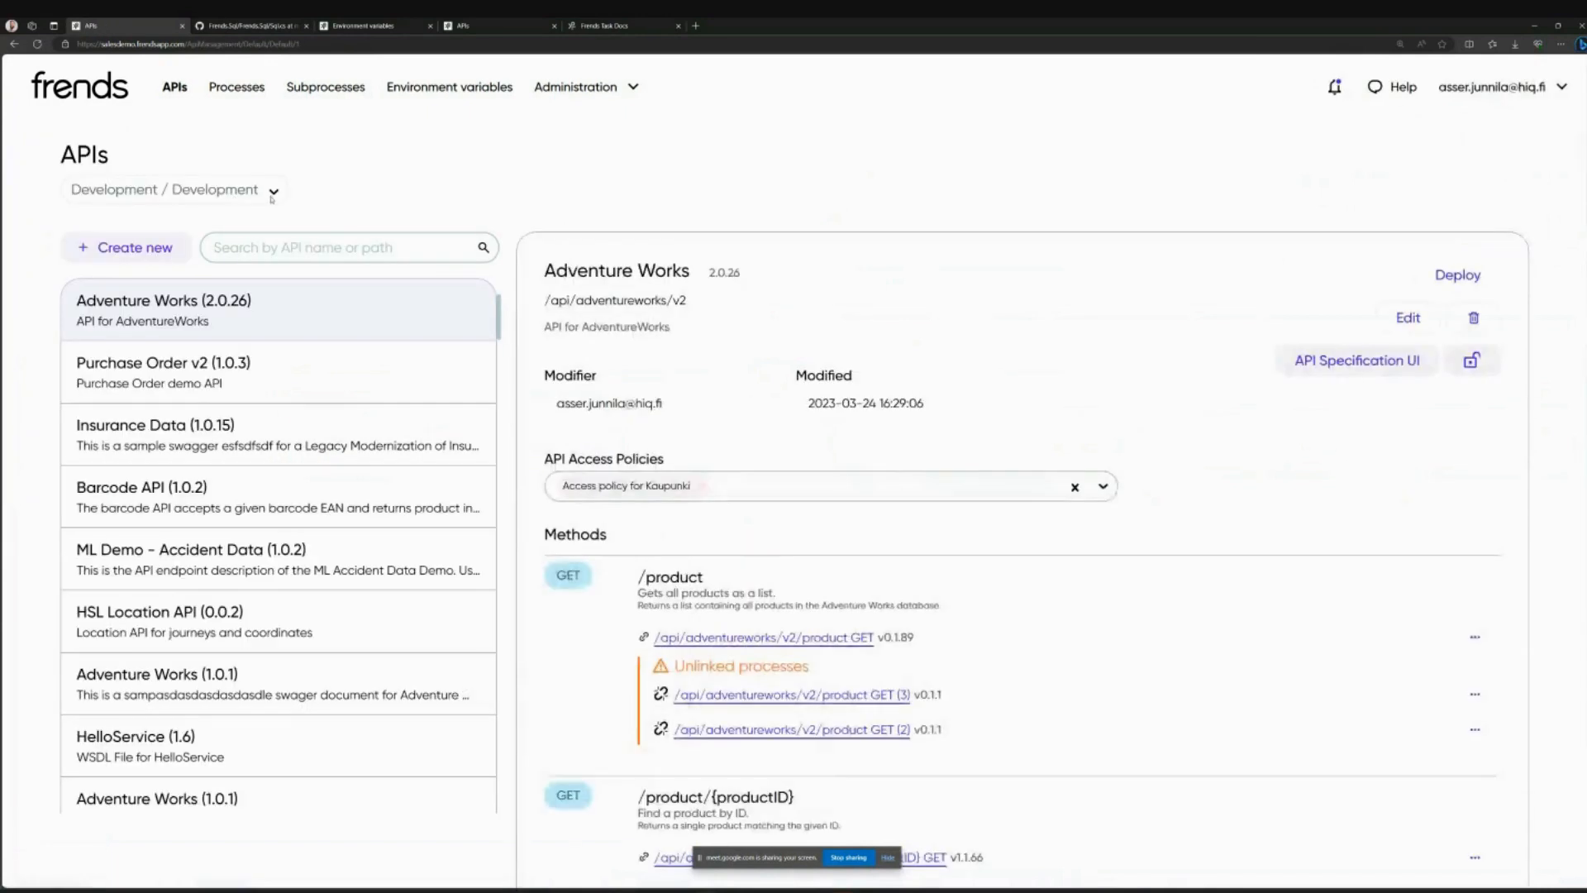
# Step: Open the Funny Product API from the API list and check the process linked to its GET /product method
pyautogui.scroll(-2, 469, 619)
pyautogui.scroll(-10, 470, 620)
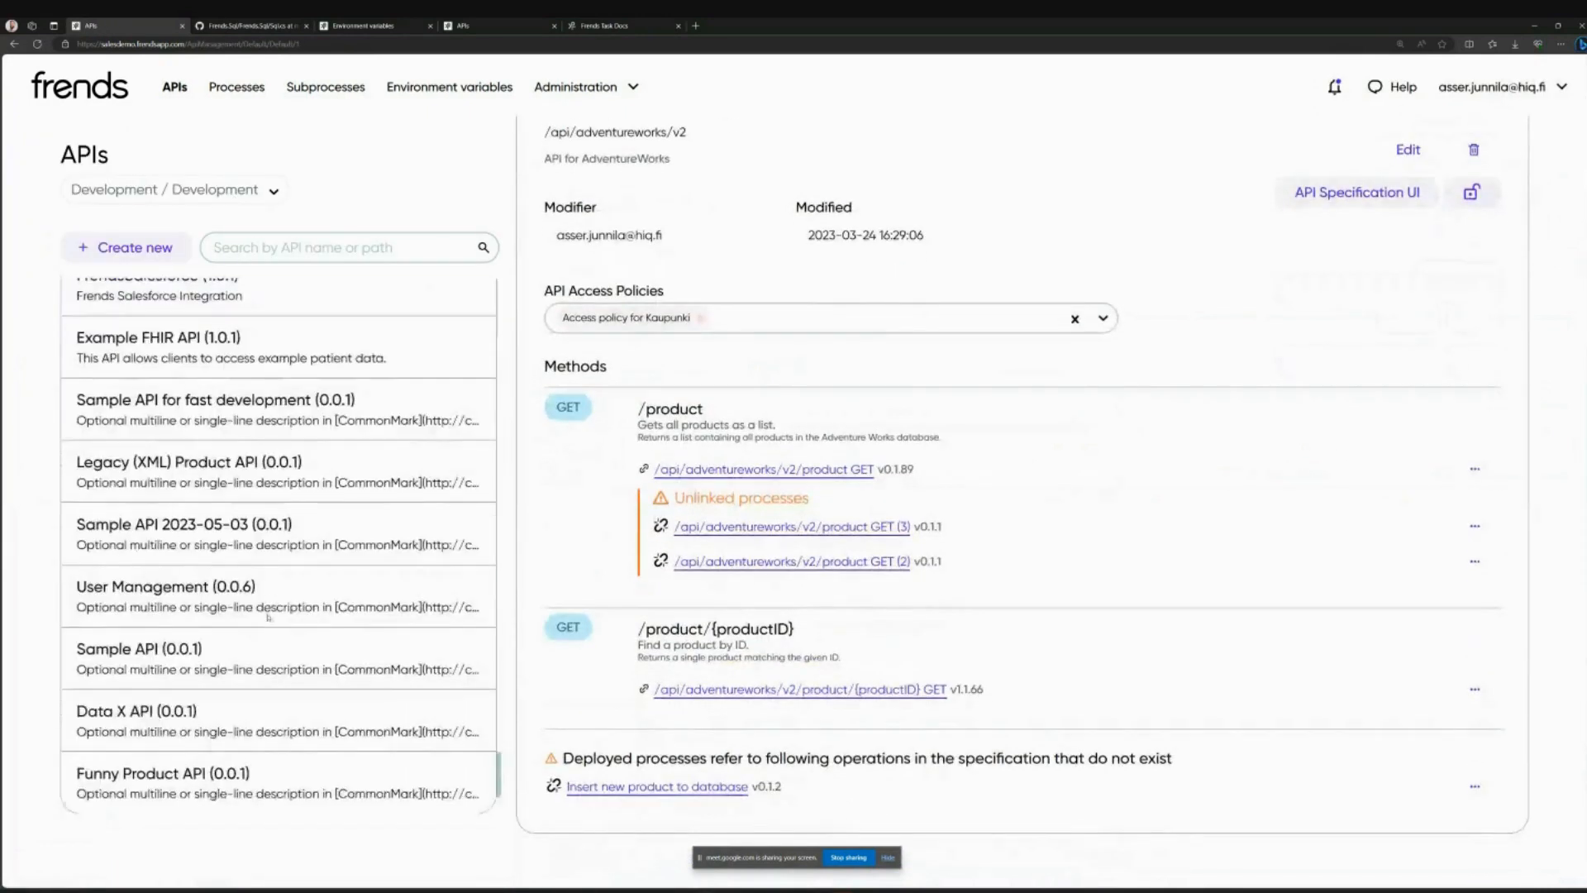
pyautogui.click(240, 777)
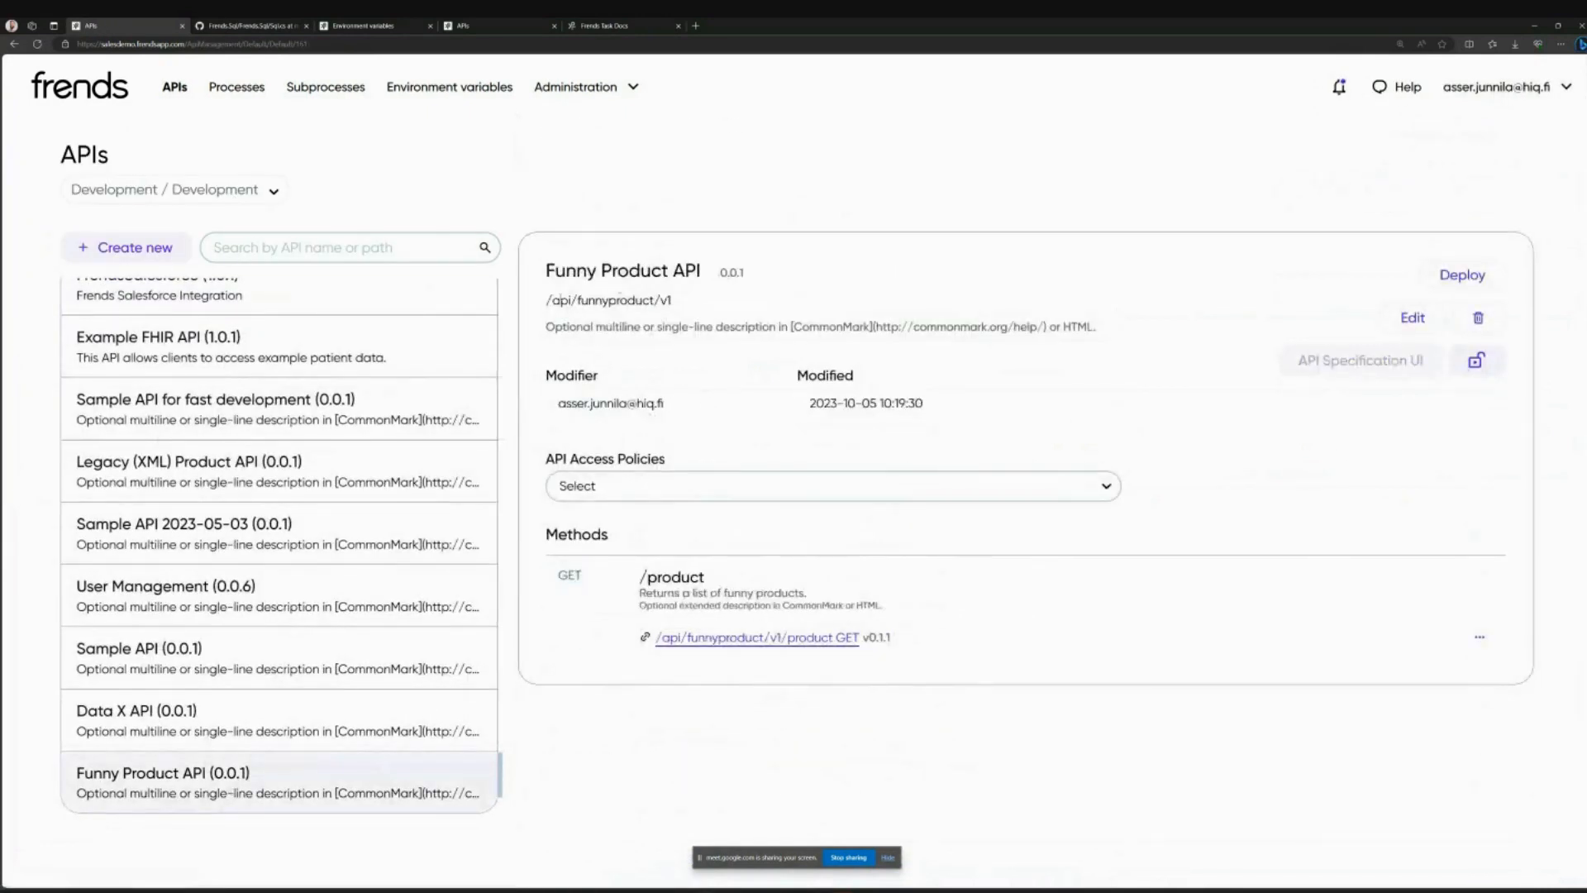
pyautogui.moveTo(545, 271); pyautogui.dragTo(700, 271)
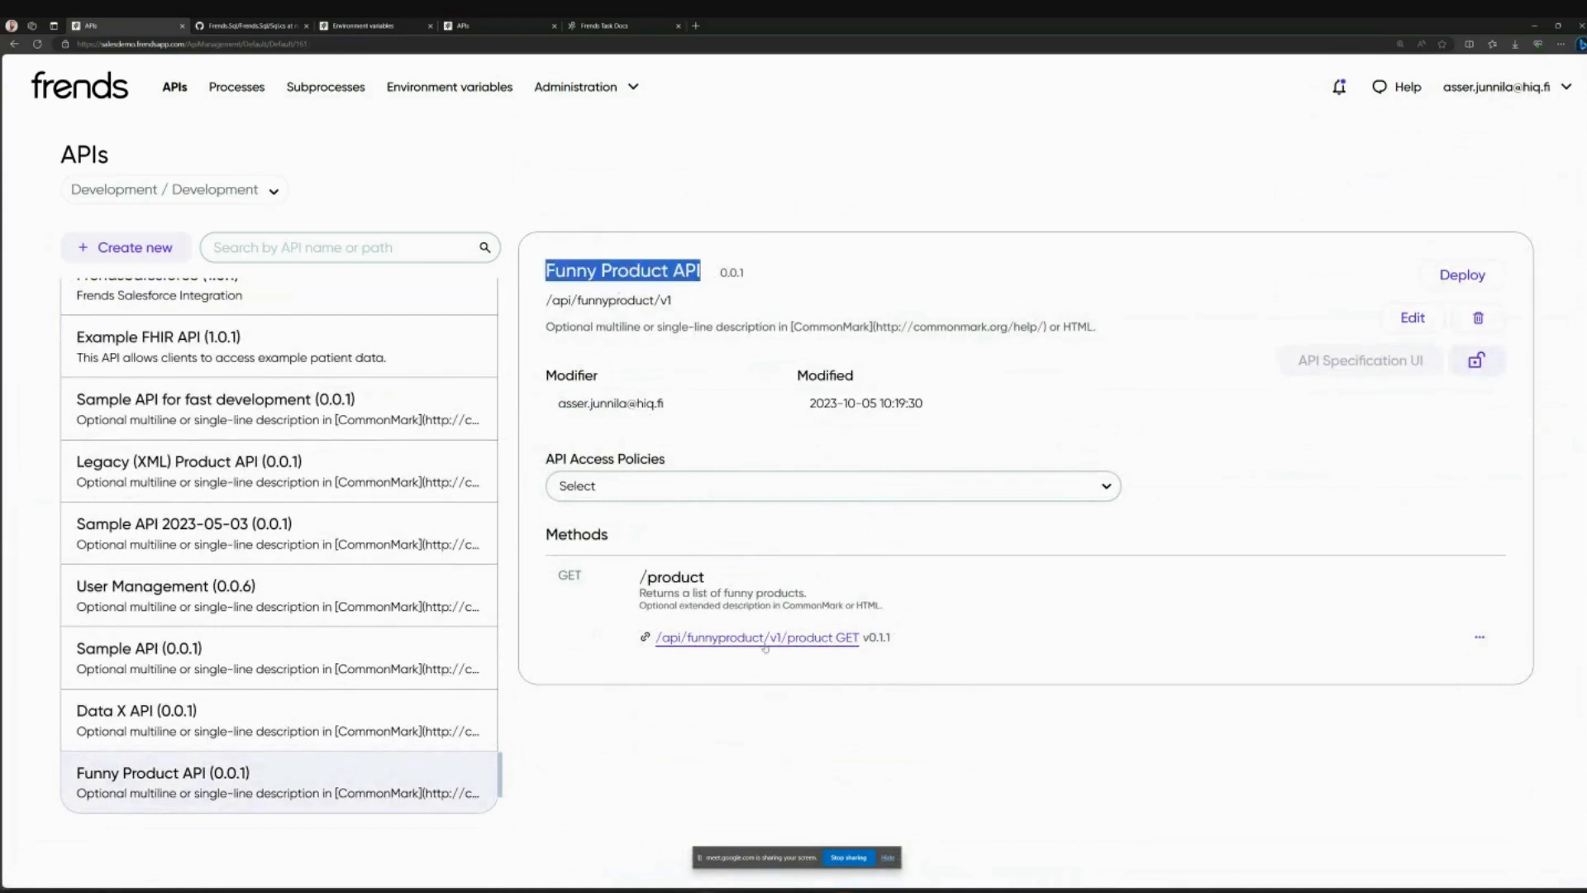
# Step: Sort the process list by modification date, newest first, and activate the /api/funnyproduct/v1/product GET process
pyautogui.click(247, 91)
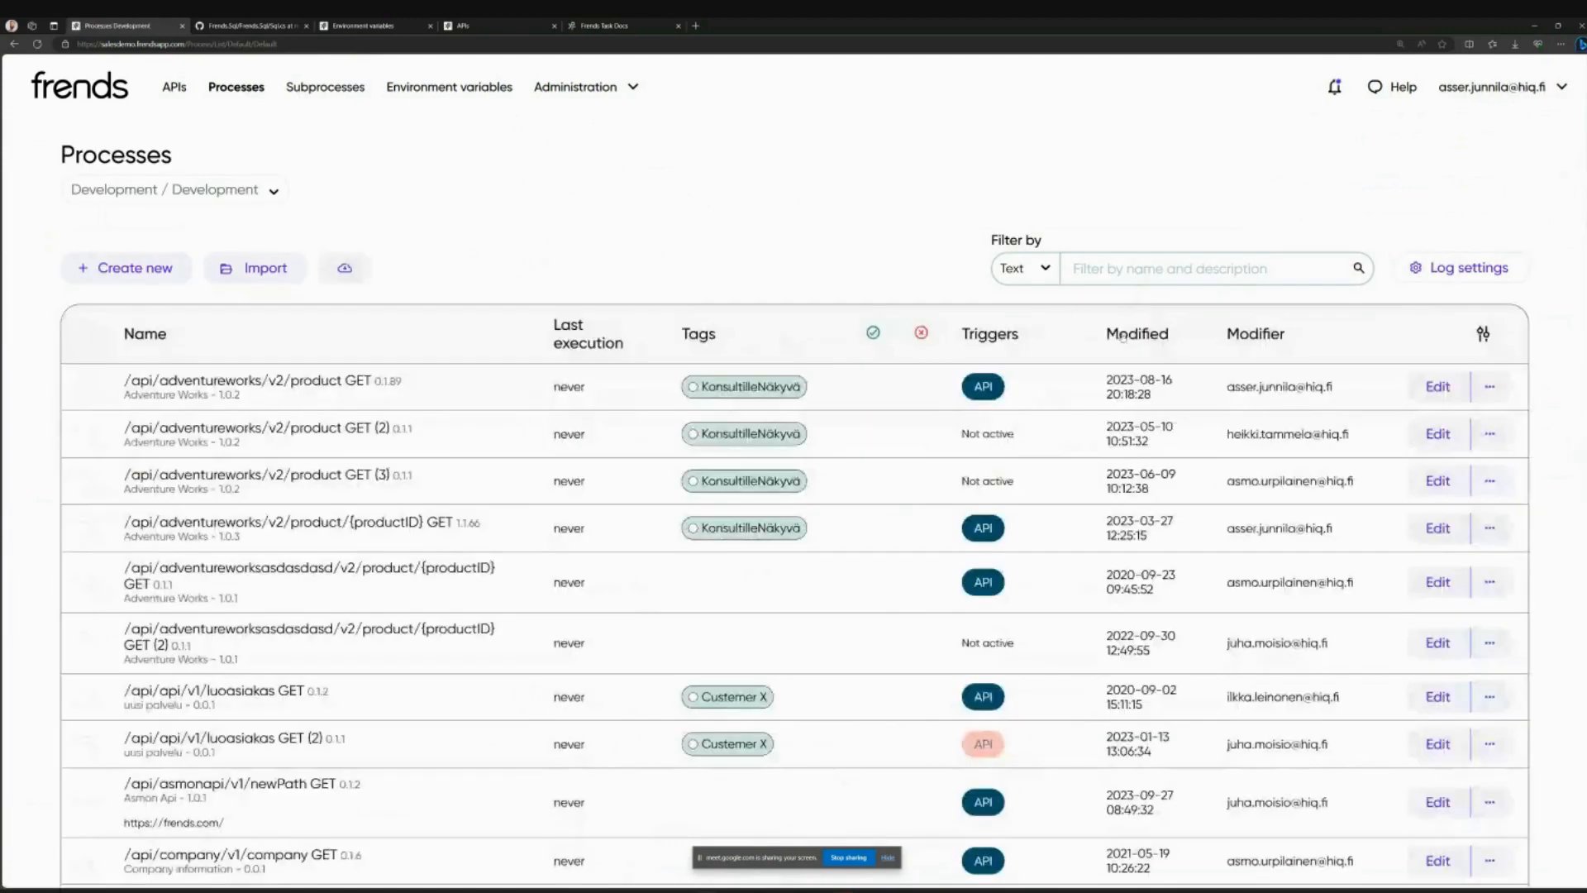
pyautogui.click(1135, 334)
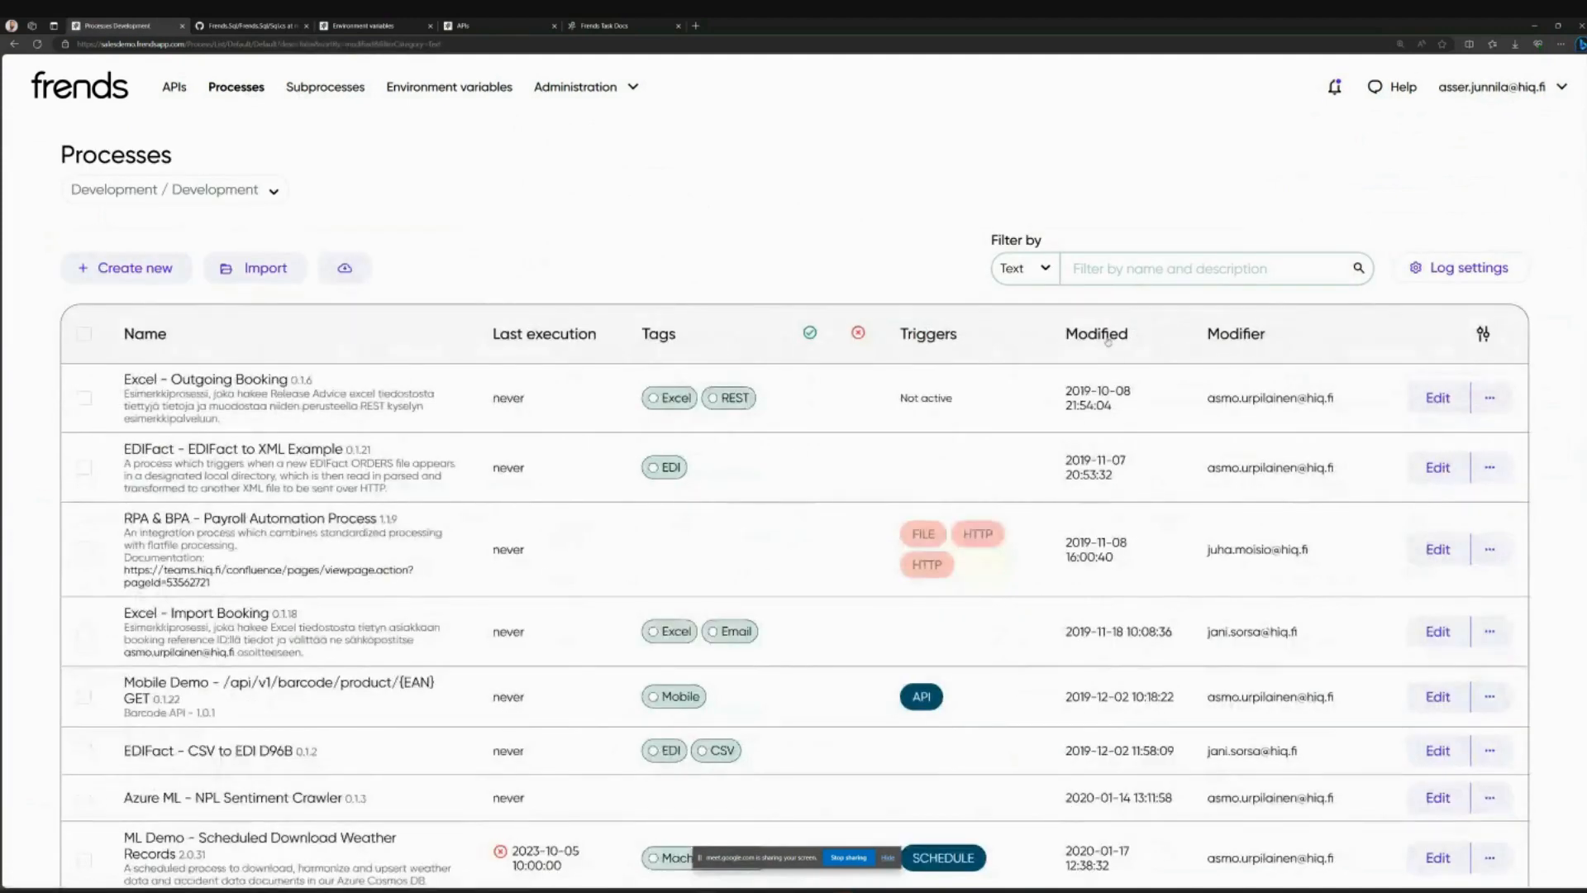
pyautogui.click(1107, 340)
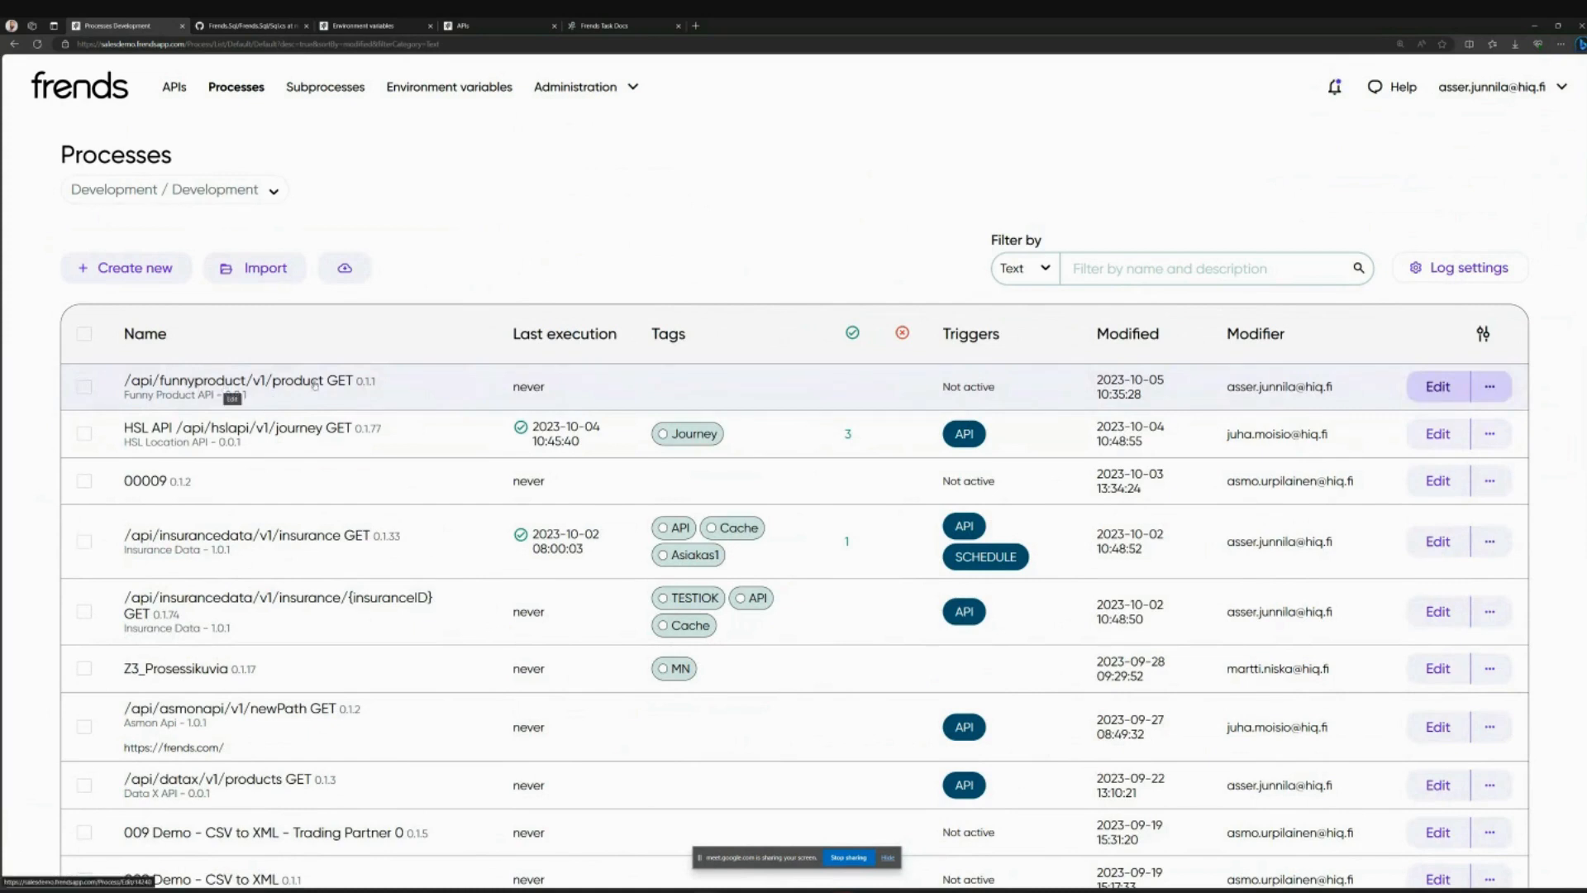
pyautogui.click(1489, 386)
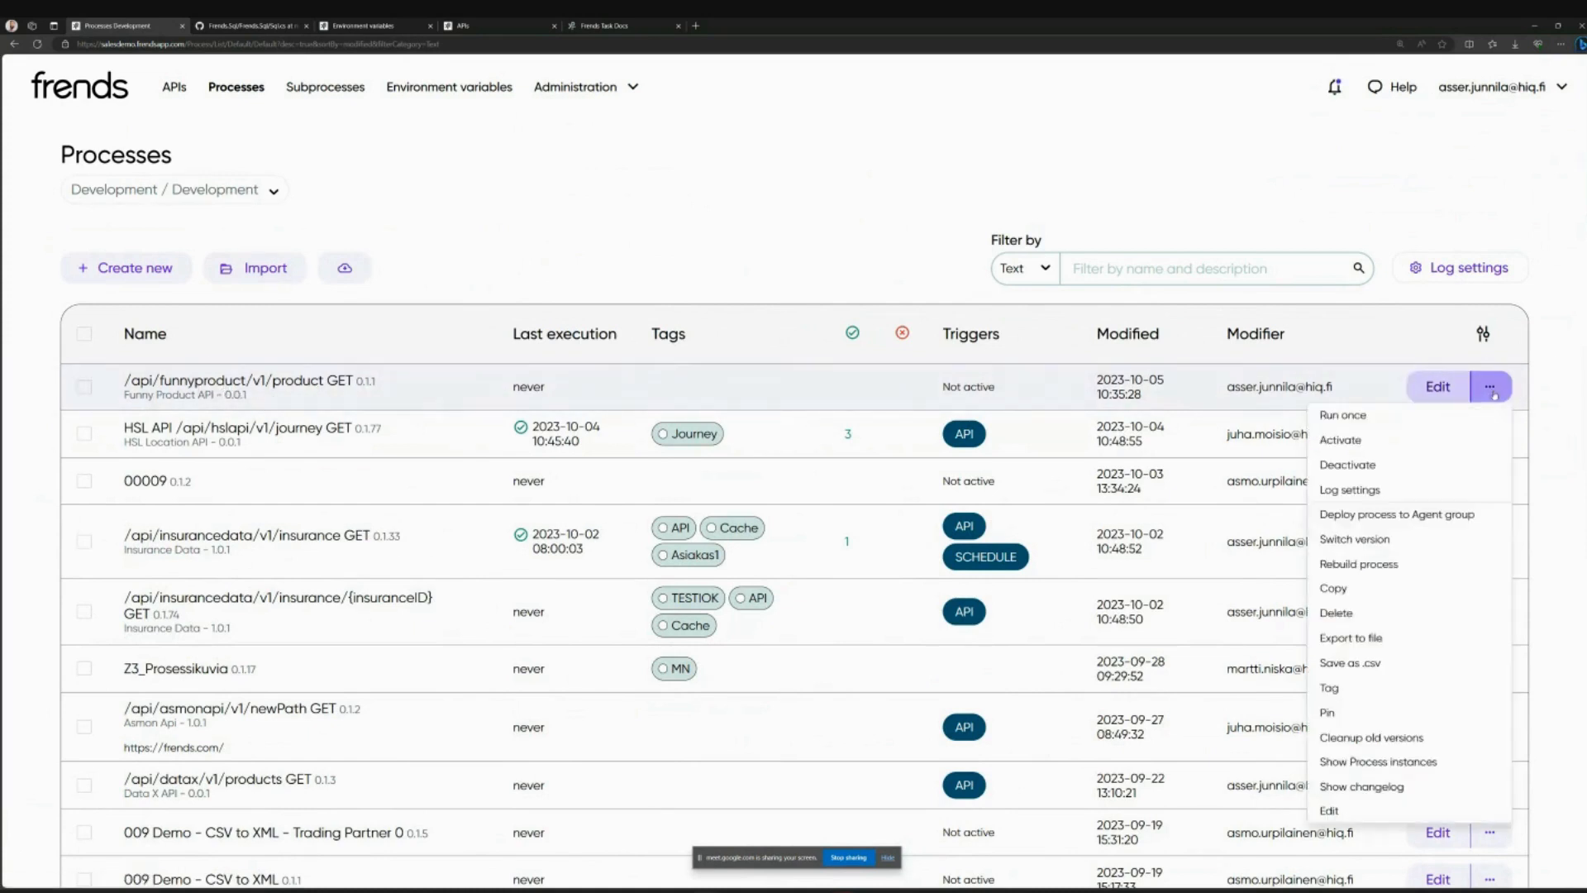
pyautogui.click(1428, 451)
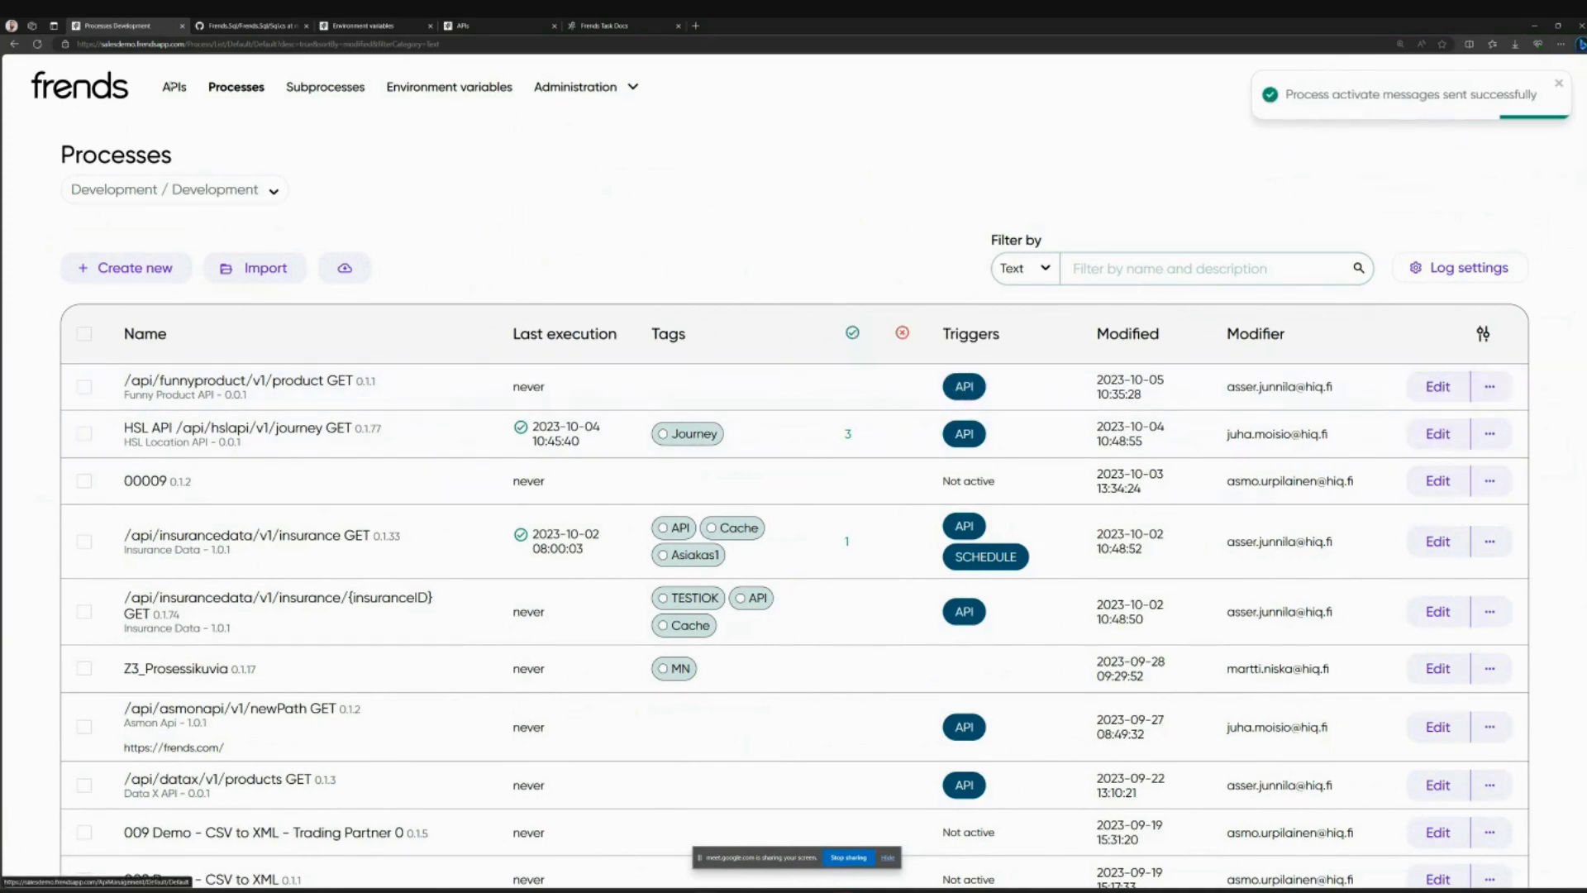
# Step: Open the Funny Product API's specification UI and expand its GET /product operation
pyautogui.click(175, 87)
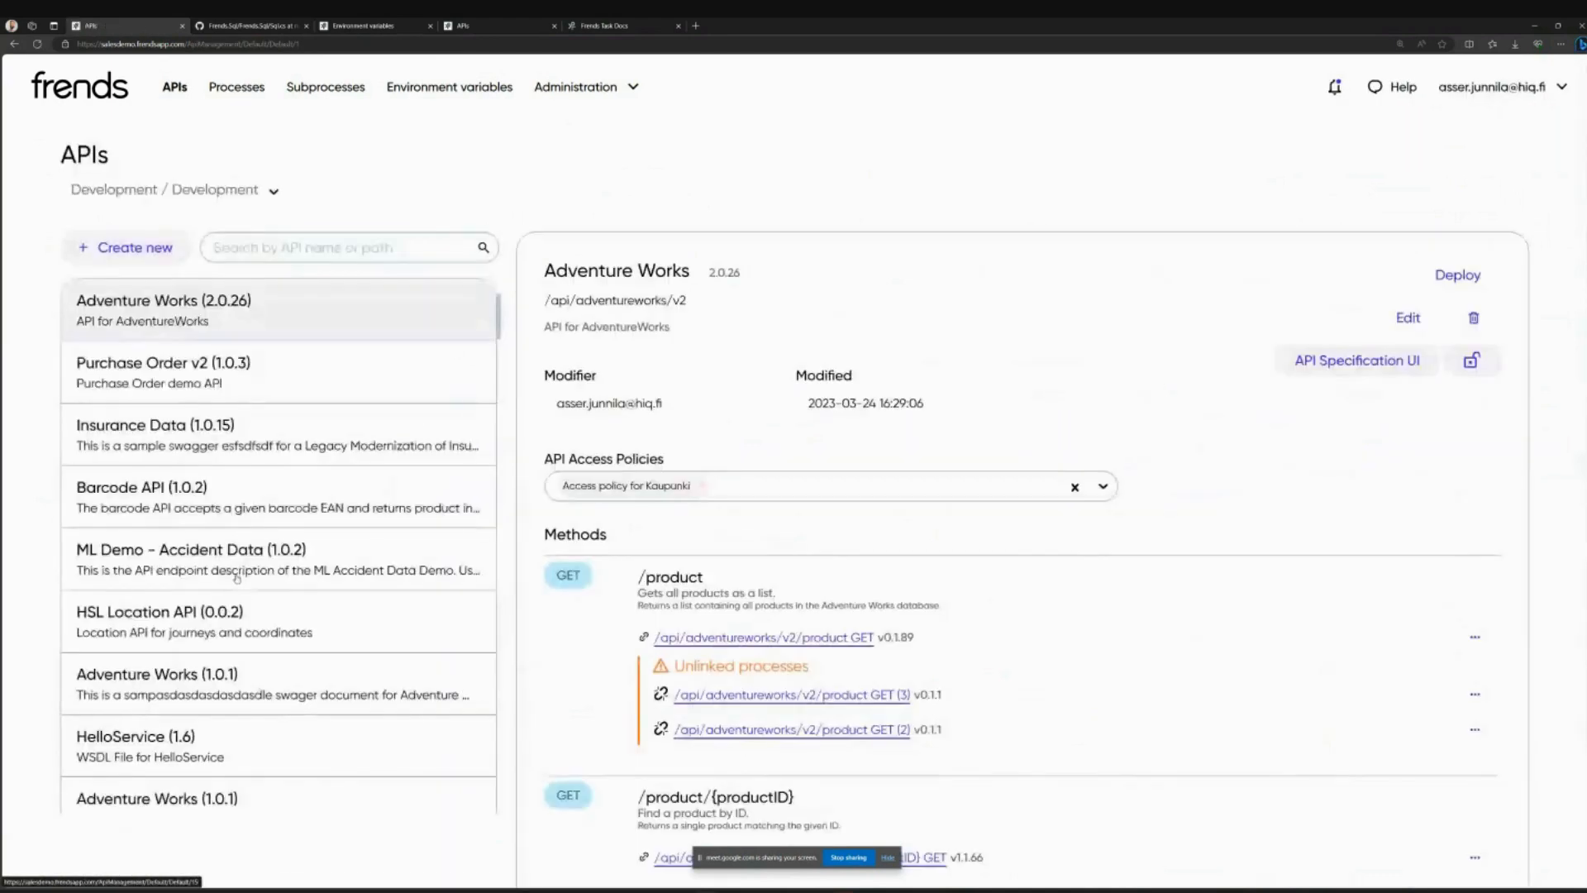
pyautogui.scroll(-10, 269, 603)
pyautogui.click(272, 776)
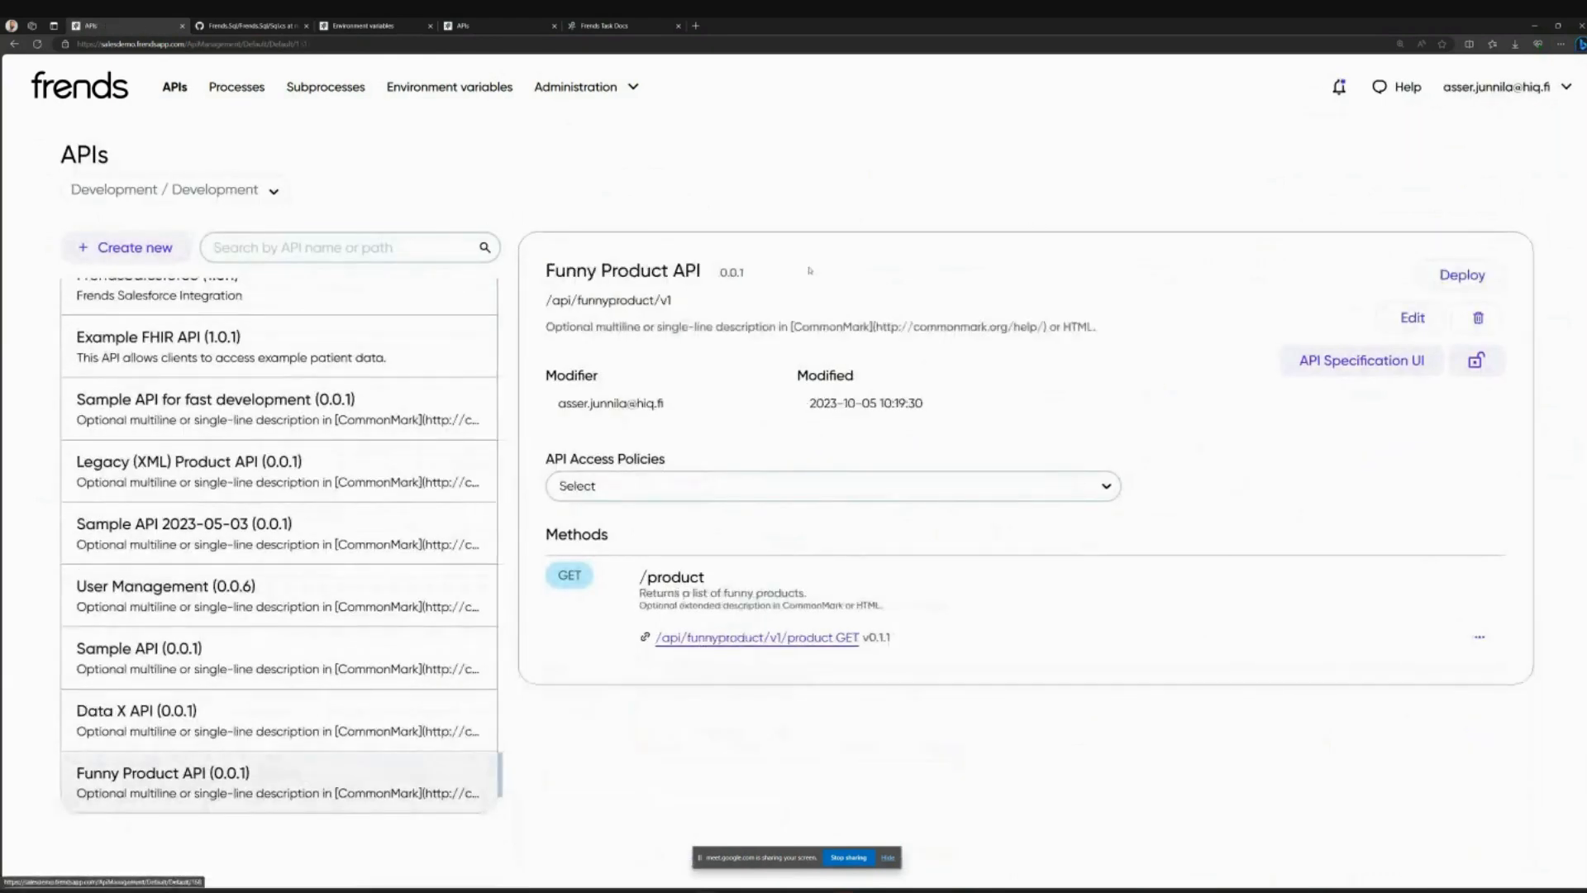
pyautogui.click(1359, 364)
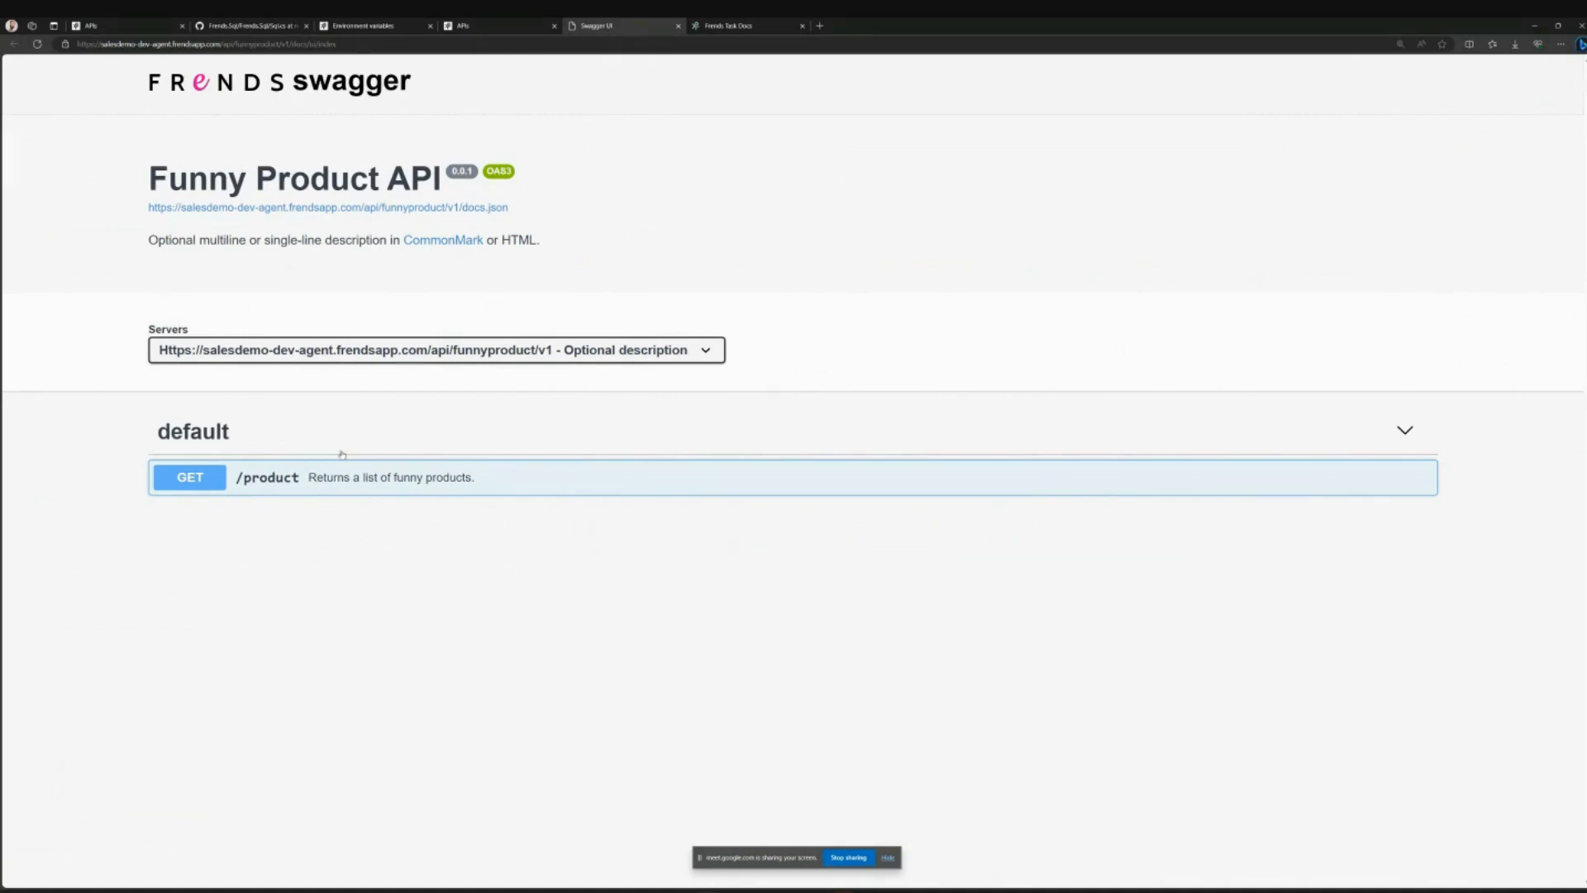
pyautogui.click(511, 477)
pyautogui.scroll(-2, 589, 446)
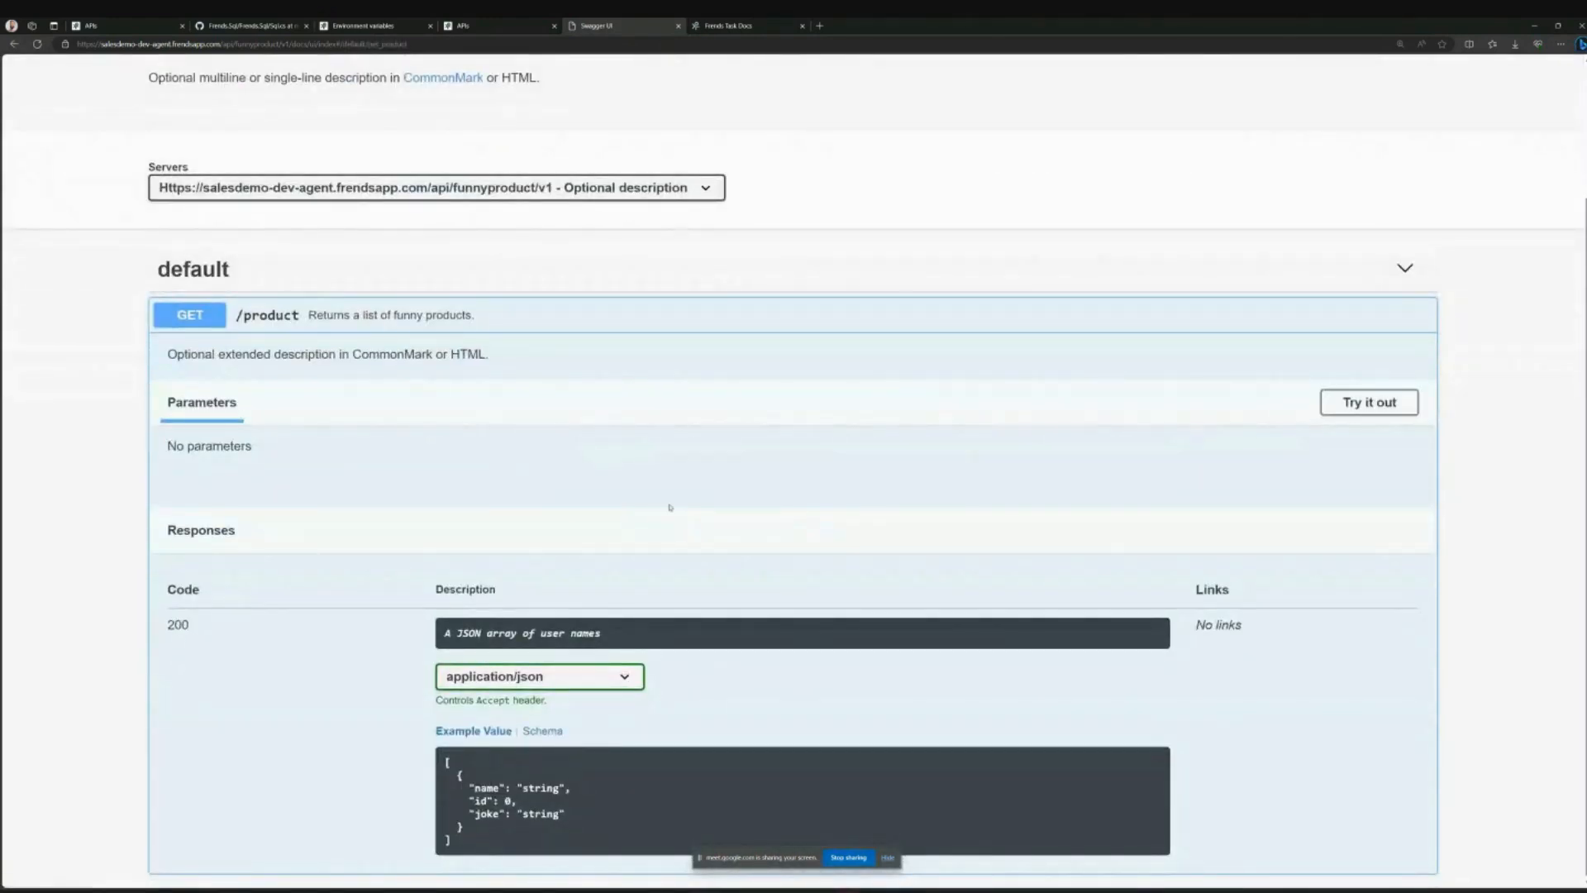
# Step: Try out the GET /product operation by executing it without parameters and bring its server response into view
pyautogui.scroll(2, 671, 508)
pyautogui.scroll(-2, 702, 529)
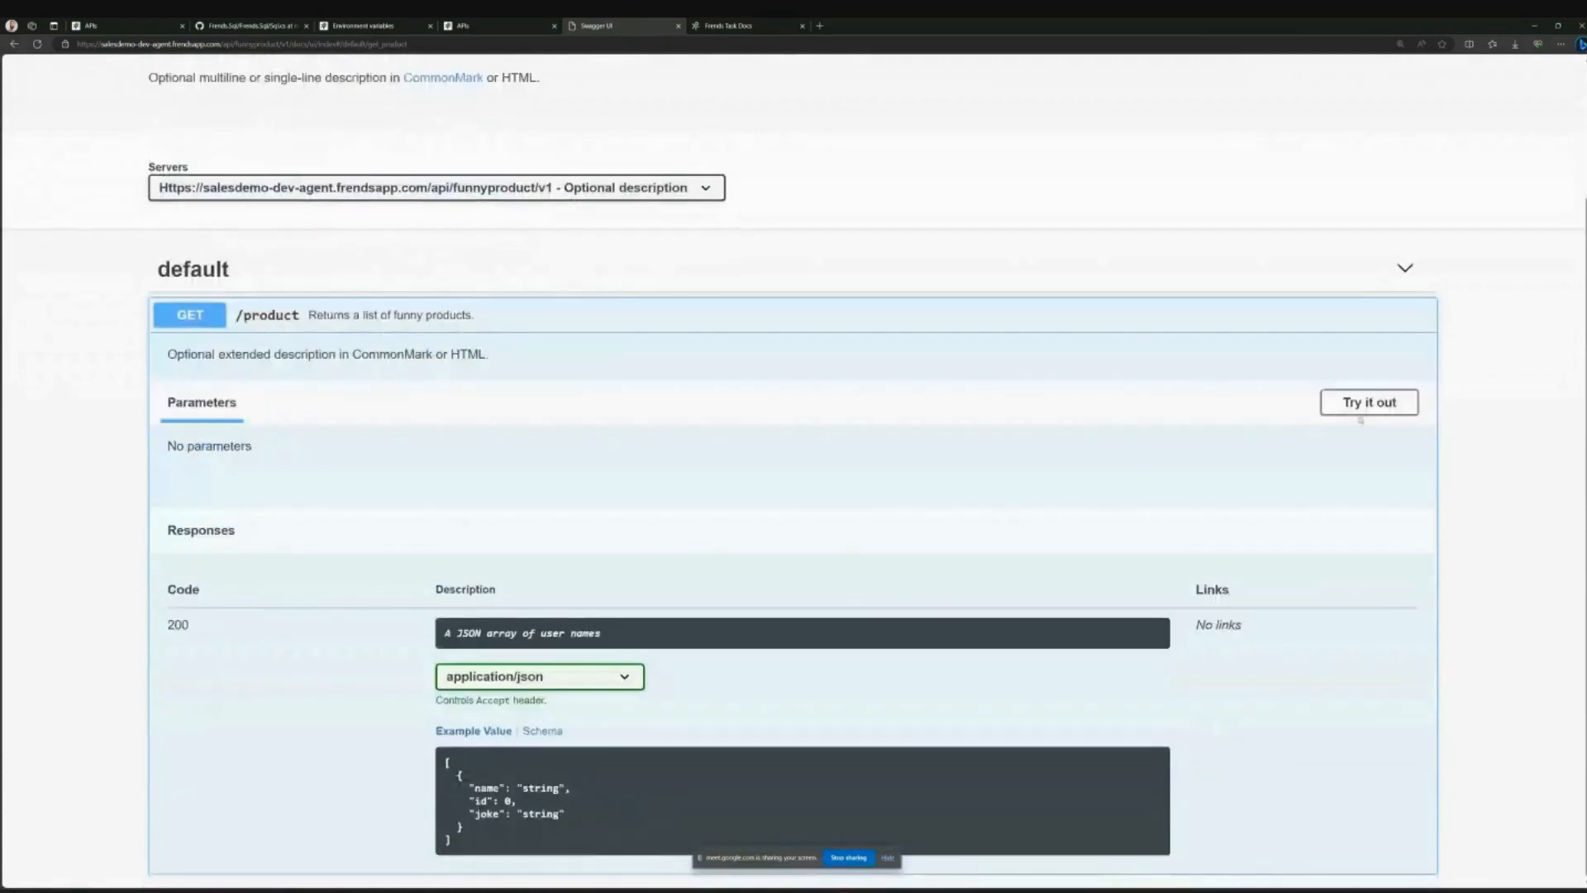
pyautogui.click(1364, 404)
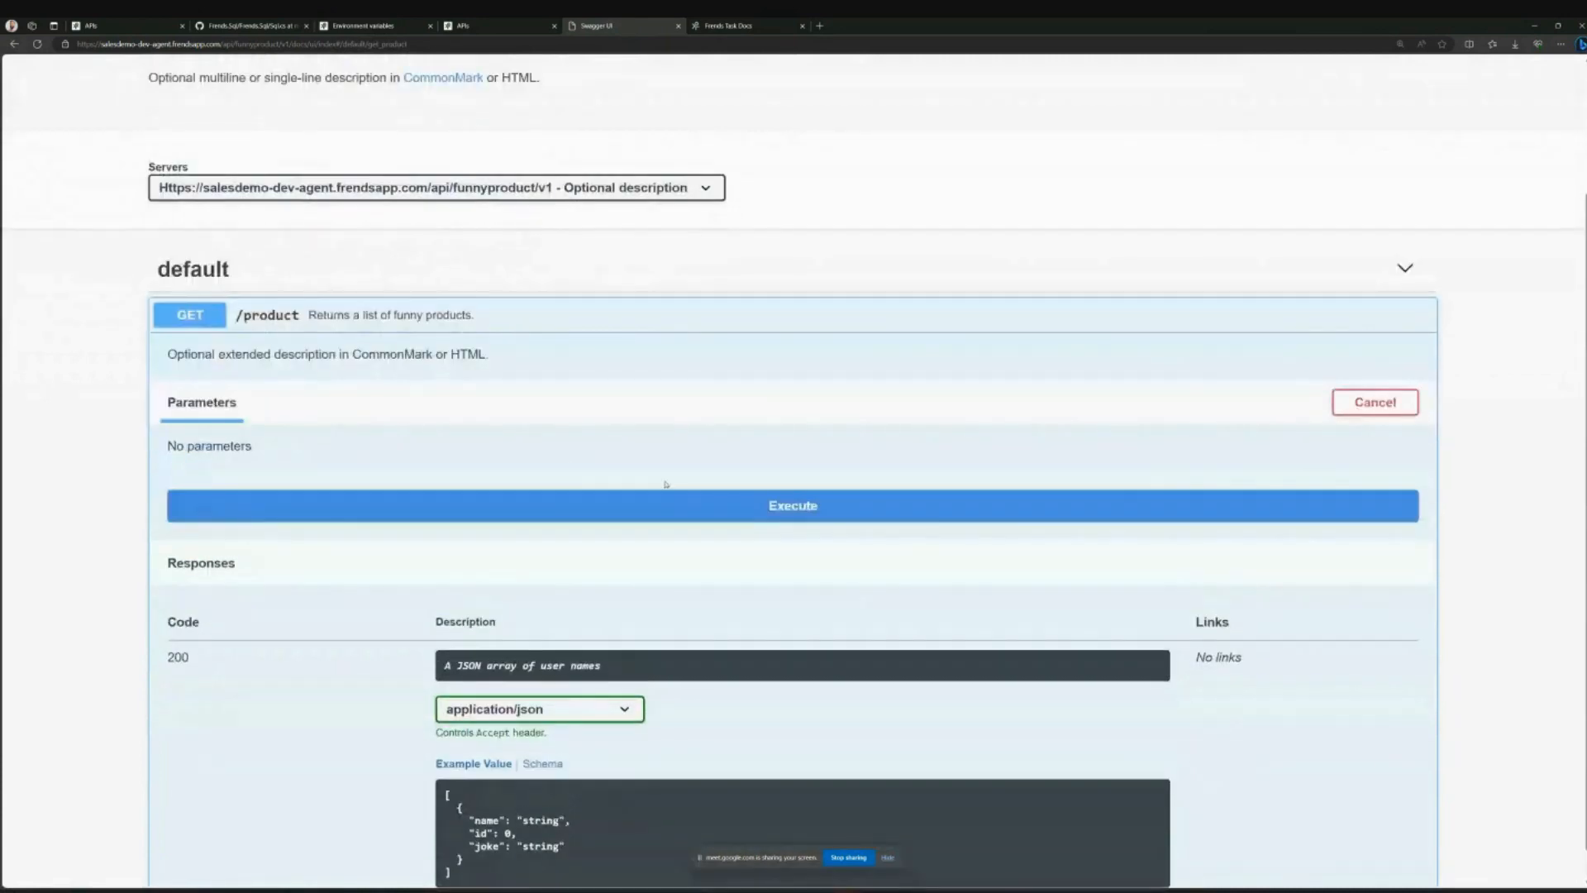
pyautogui.click(774, 514)
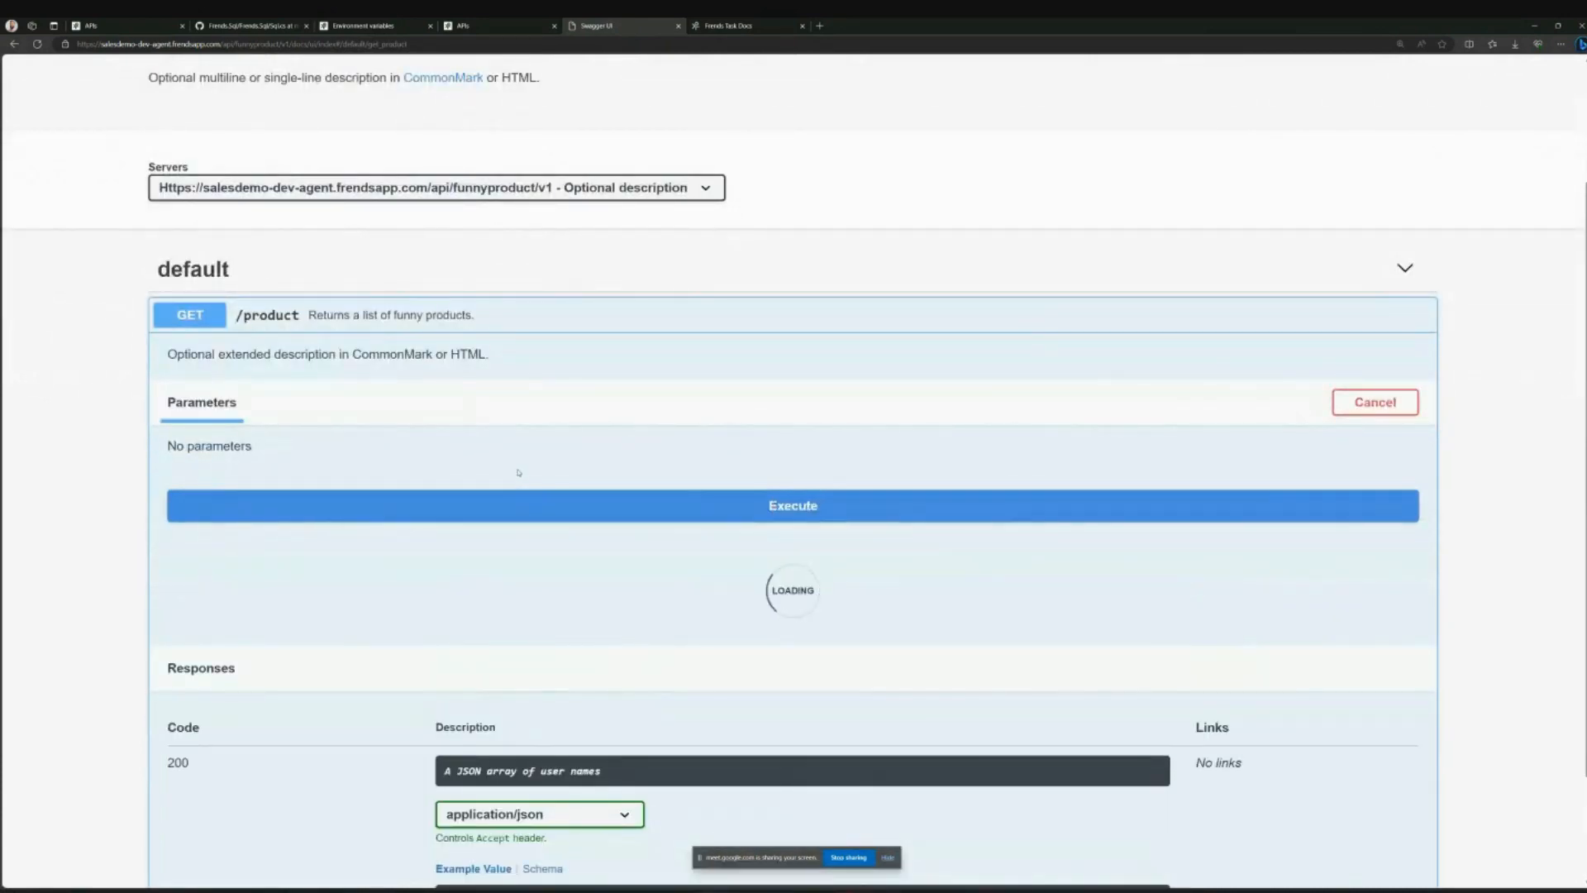
pyautogui.scroll(-3, 365, 531)
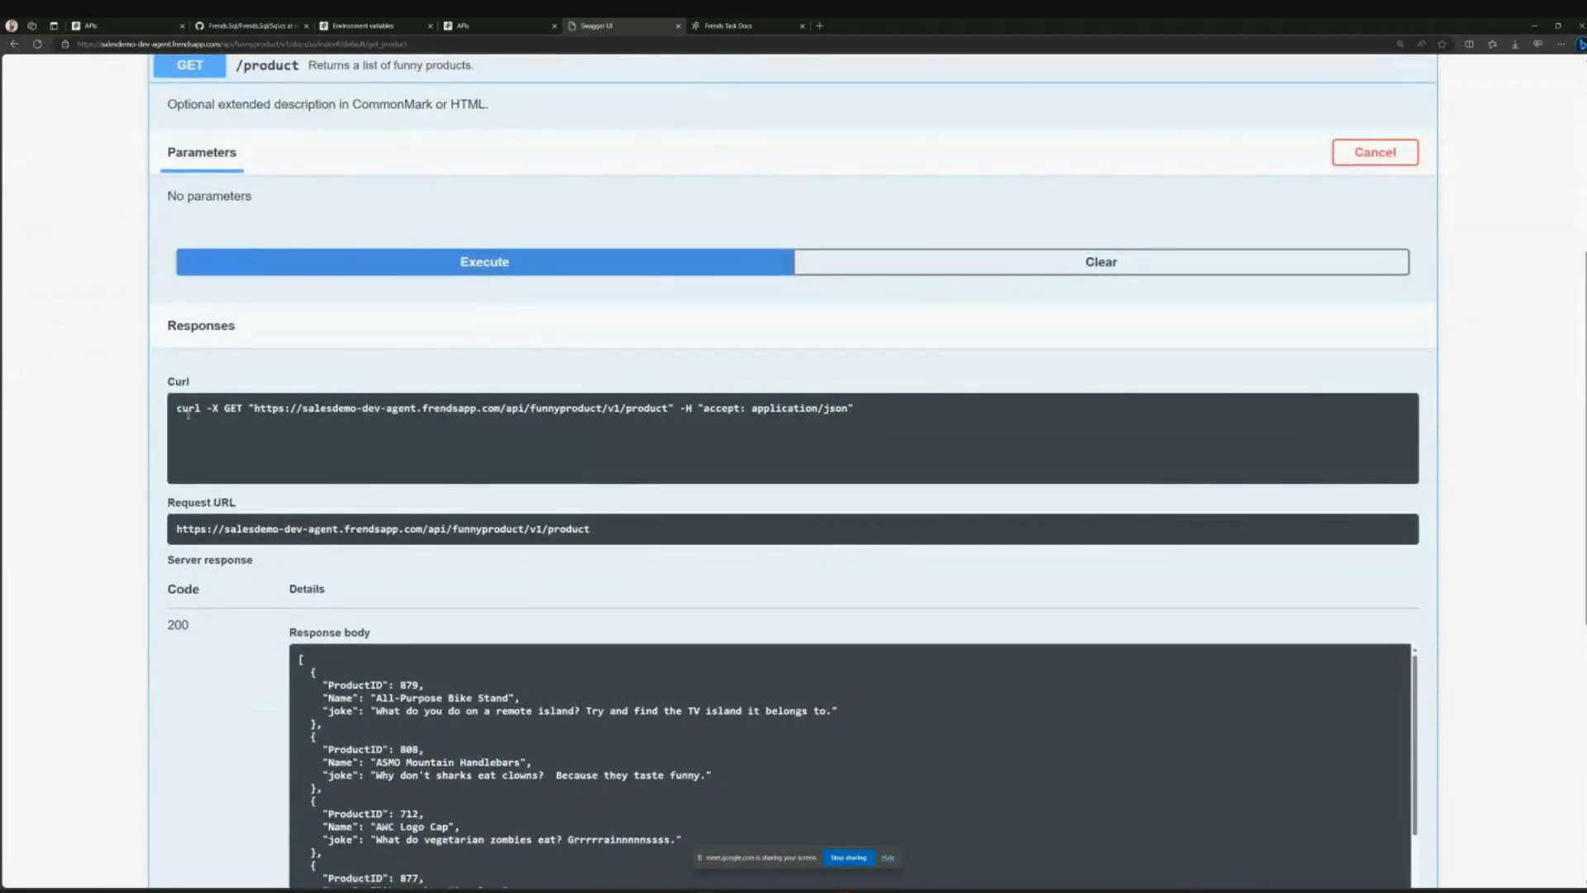
# Step: Copy the generated curl command for GET /product, switch to the terminal and run it there
pyautogui.moveTo(177, 407); pyautogui.dragTo(860, 409)
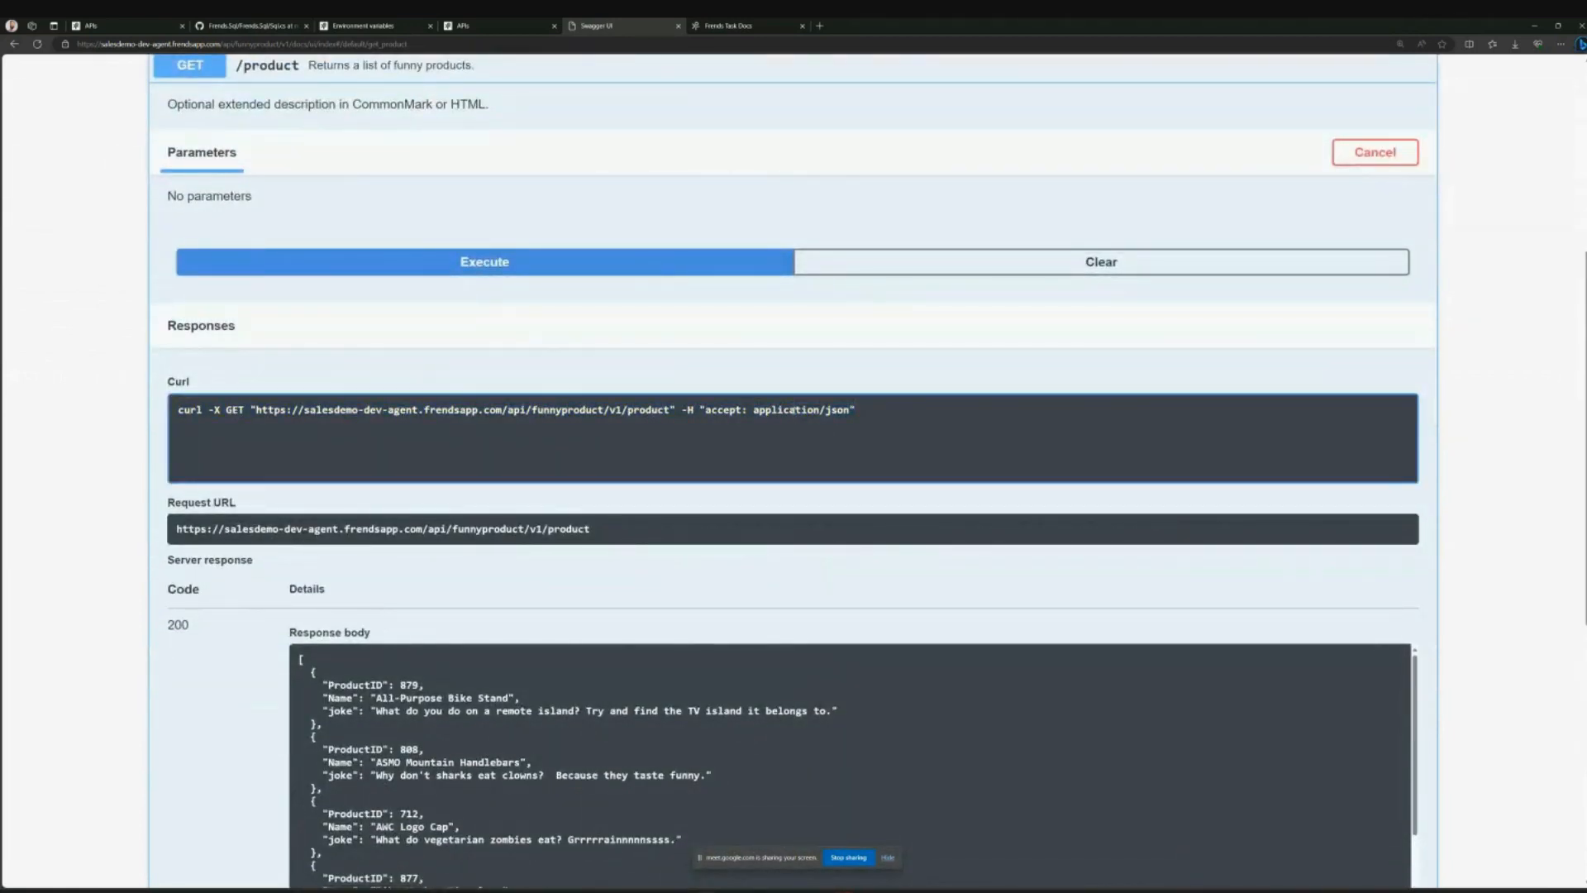
pyautogui.rightClick(621, 410)
pyautogui.click(652, 415)
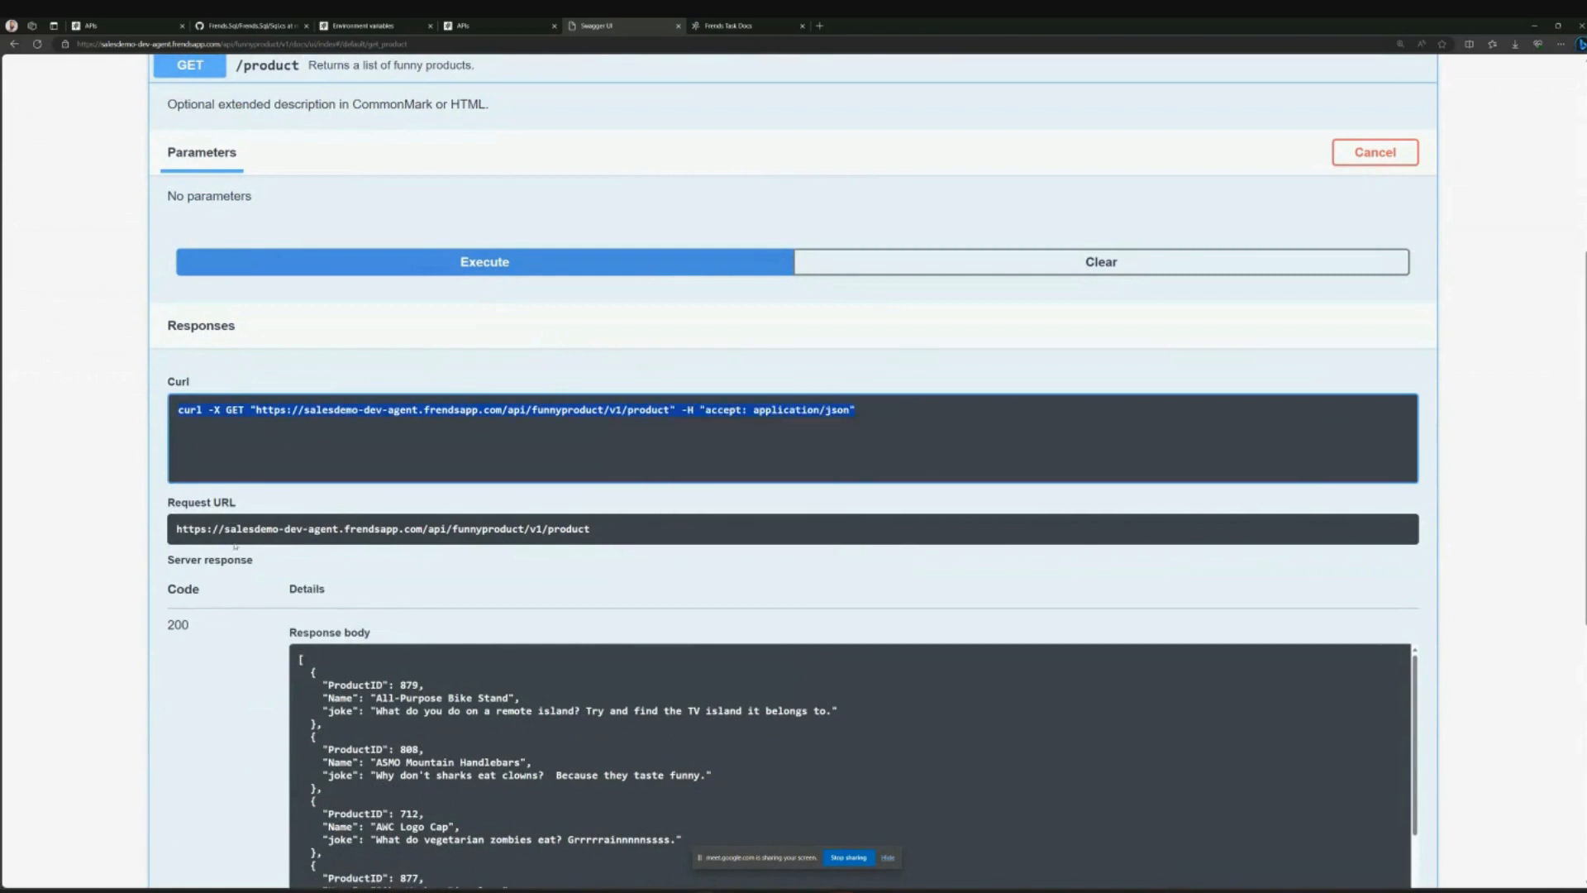
pyautogui.press('super+1')
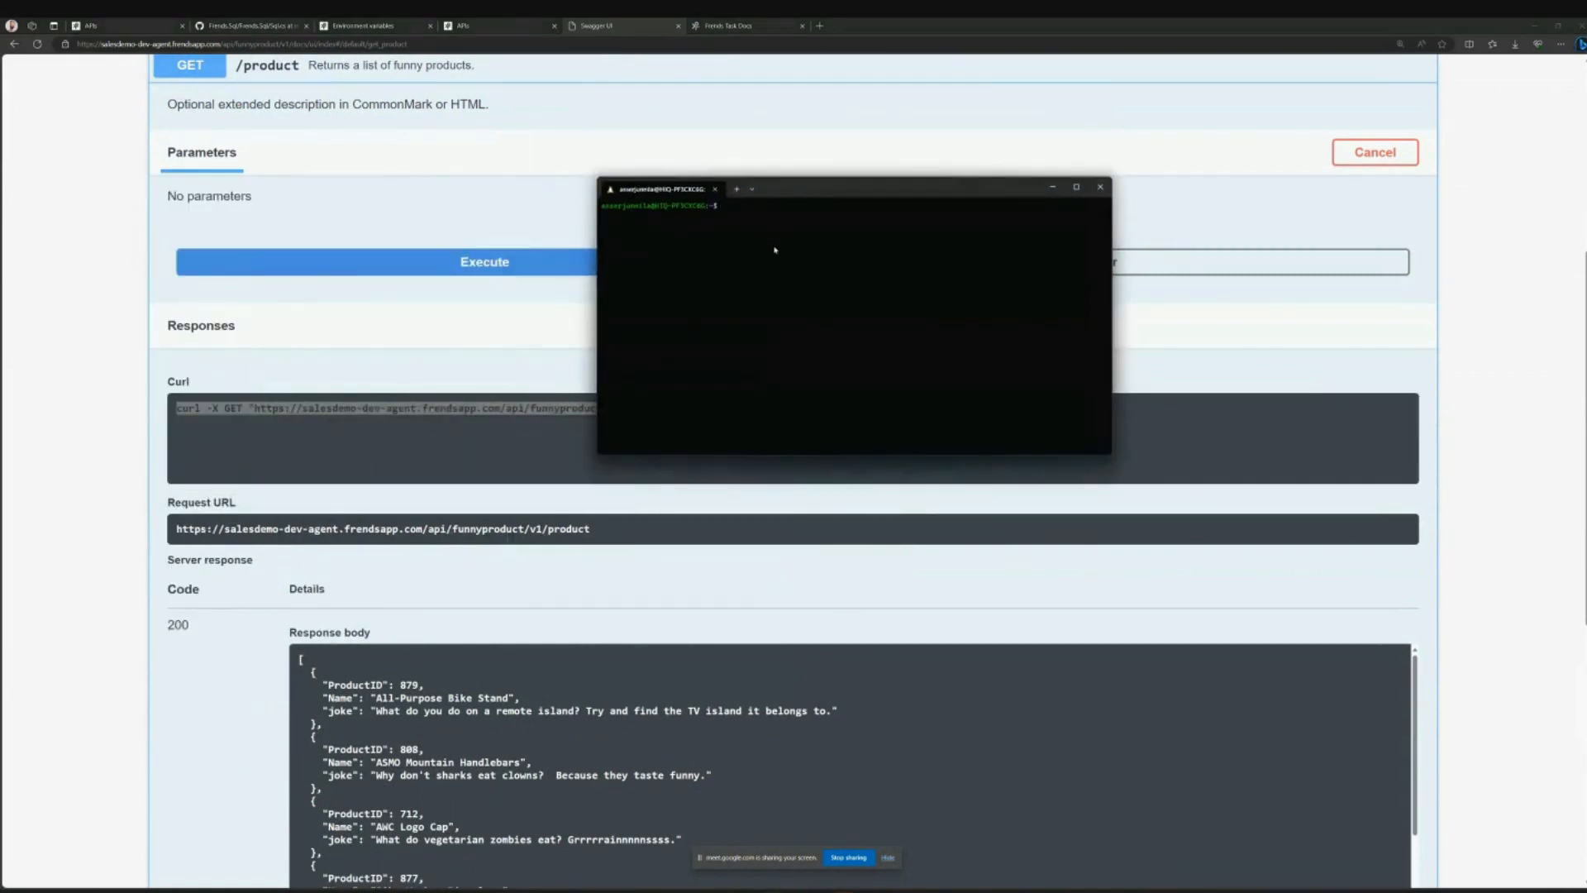
pyautogui.hotkey('ctrl', 'v')
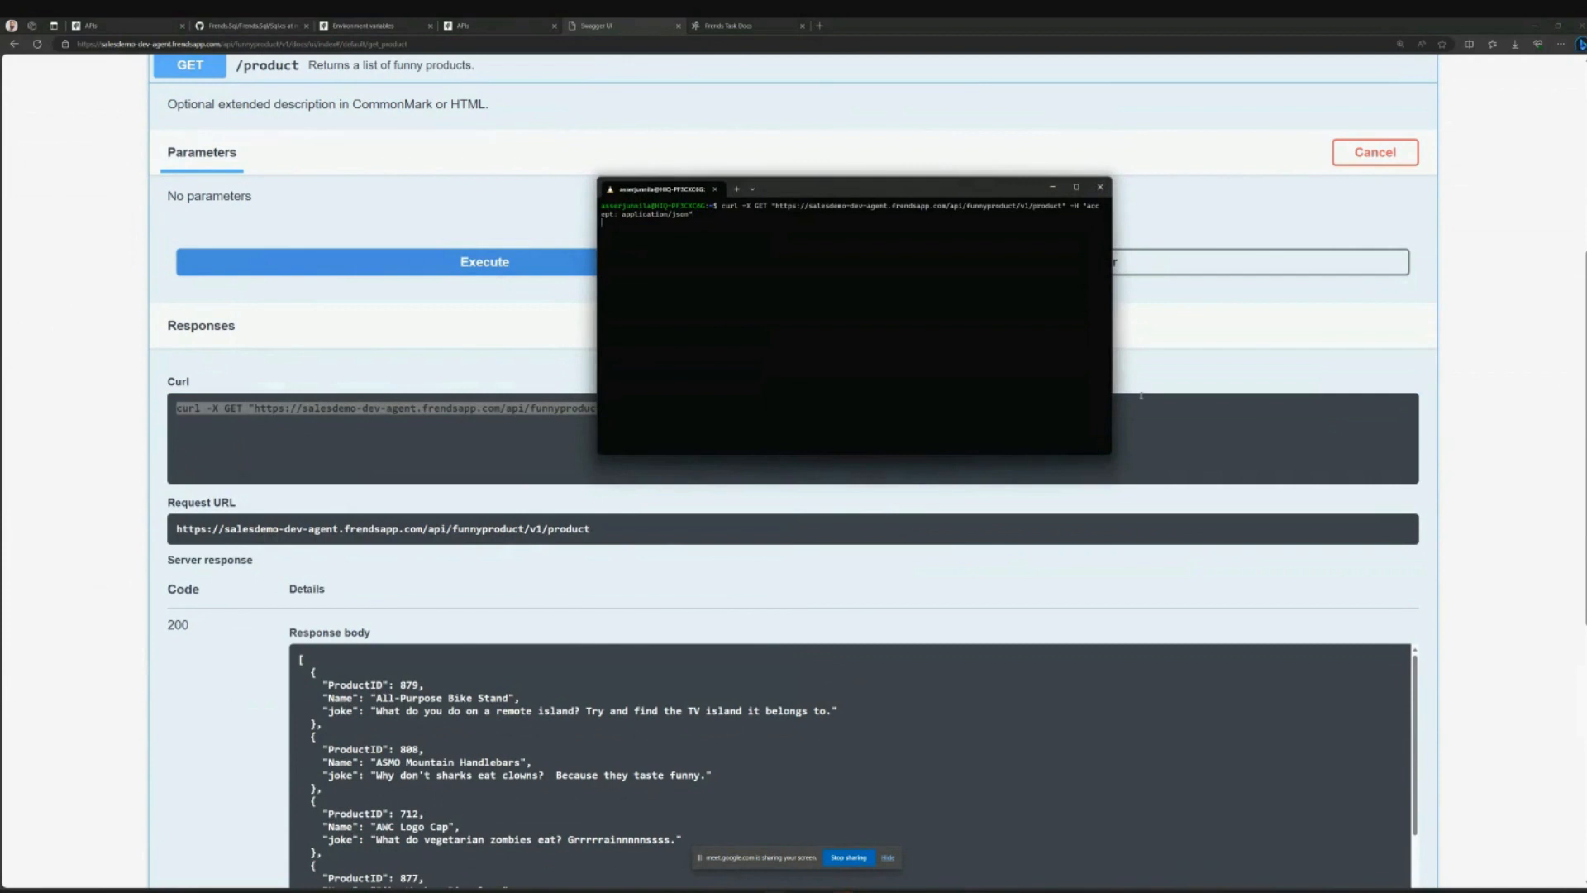
pyautogui.press('Return')
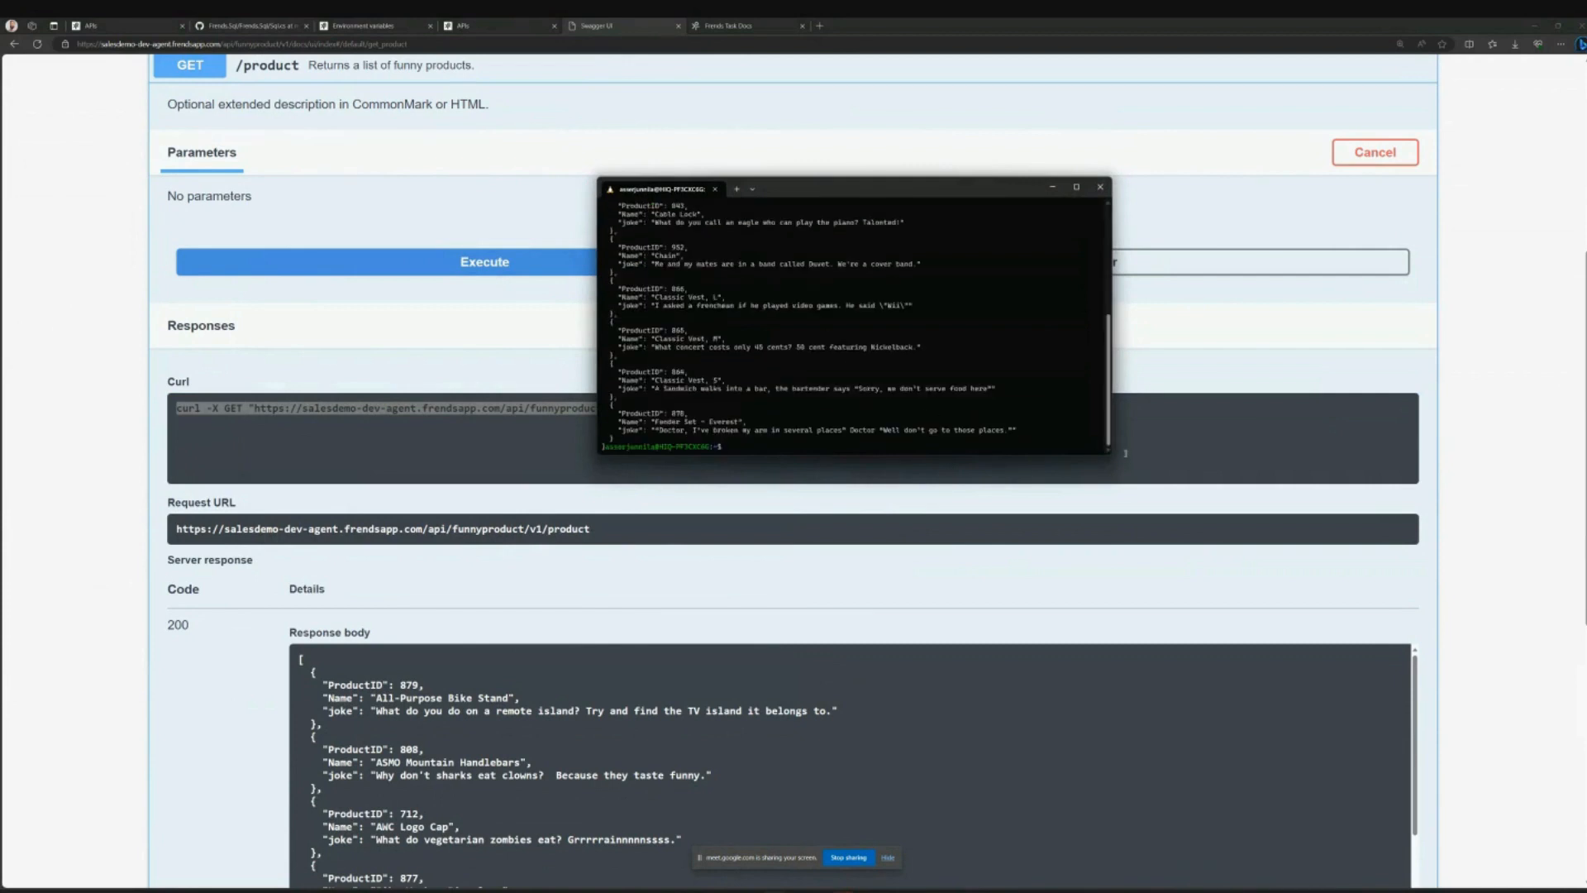
# Step: Enlarge the terminal window to read the curl output from its beginning, and return to the Swagger UI page
pyautogui.moveTo(1111, 454); pyautogui.dragTo(1324, 714)
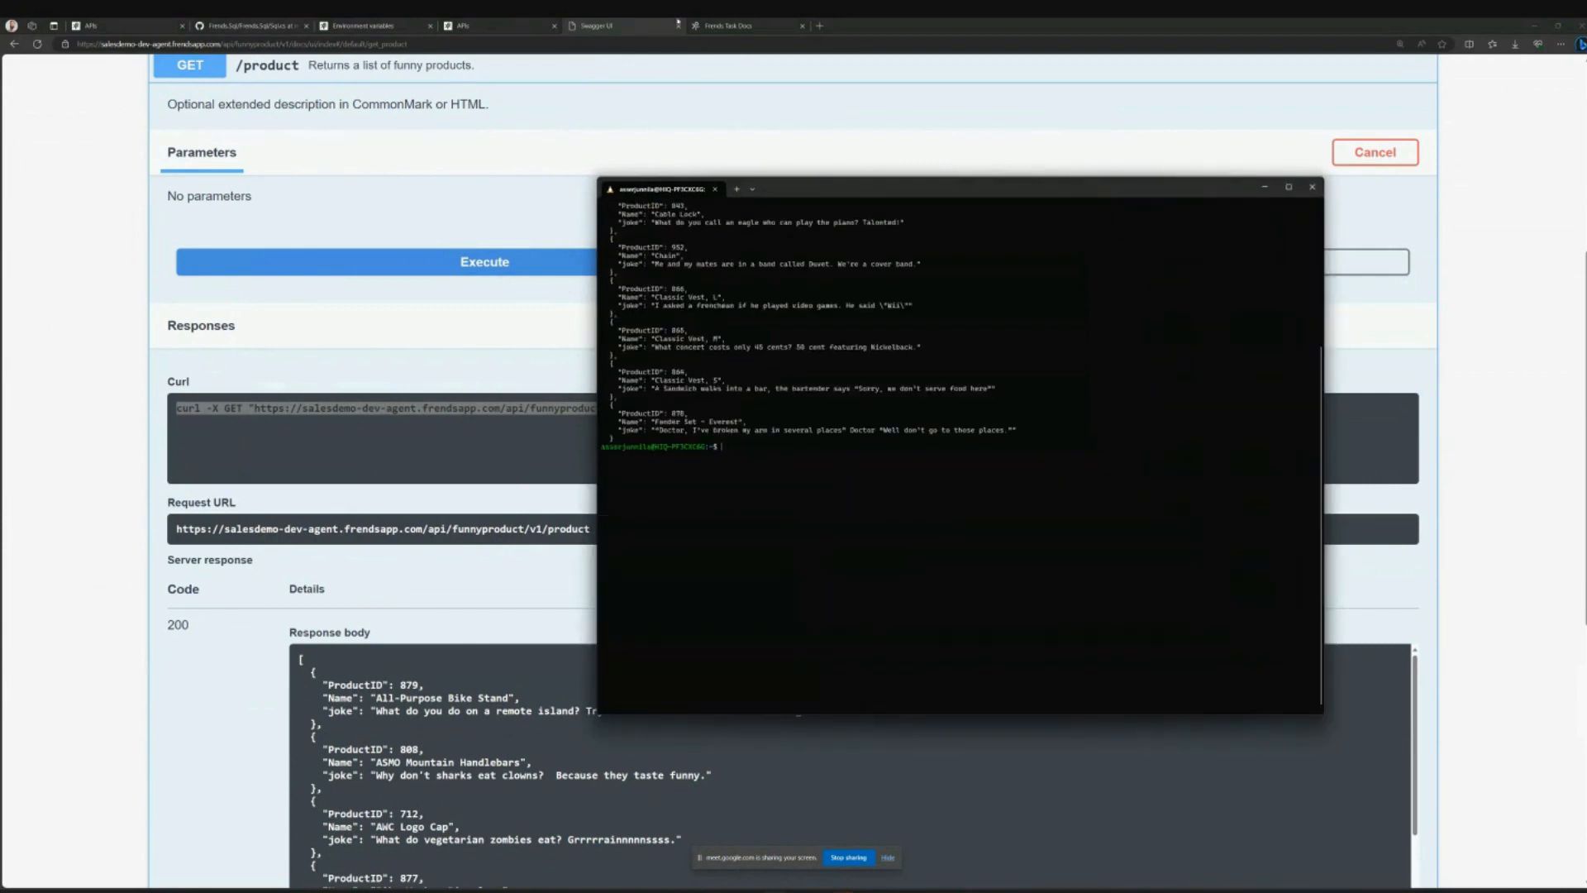
pyautogui.scroll(7, 839, 465)
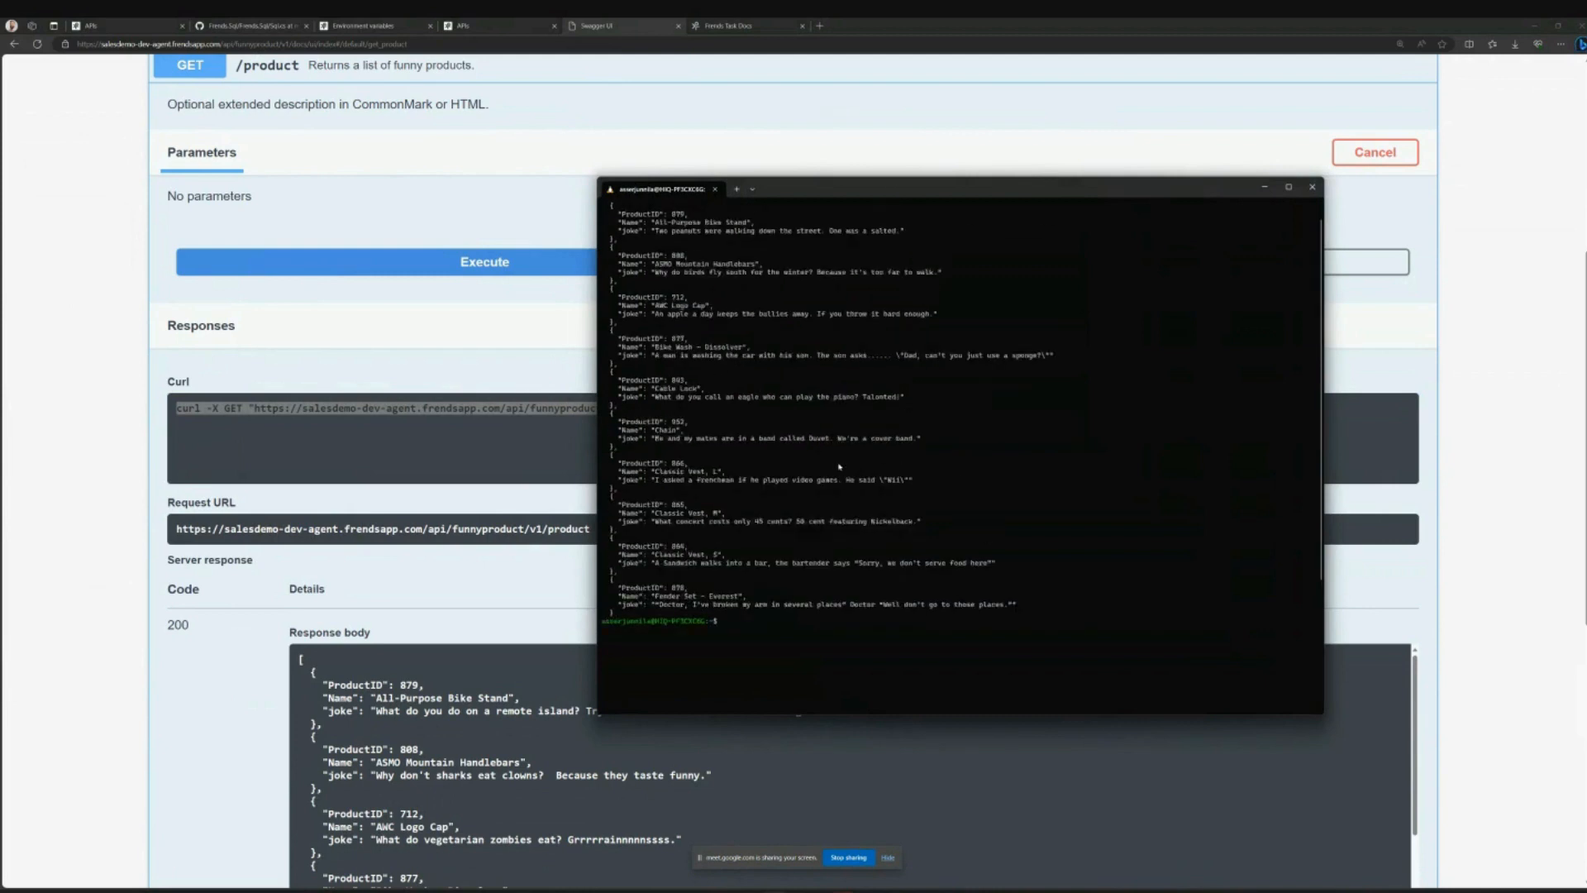
pyautogui.click(1482, 374)
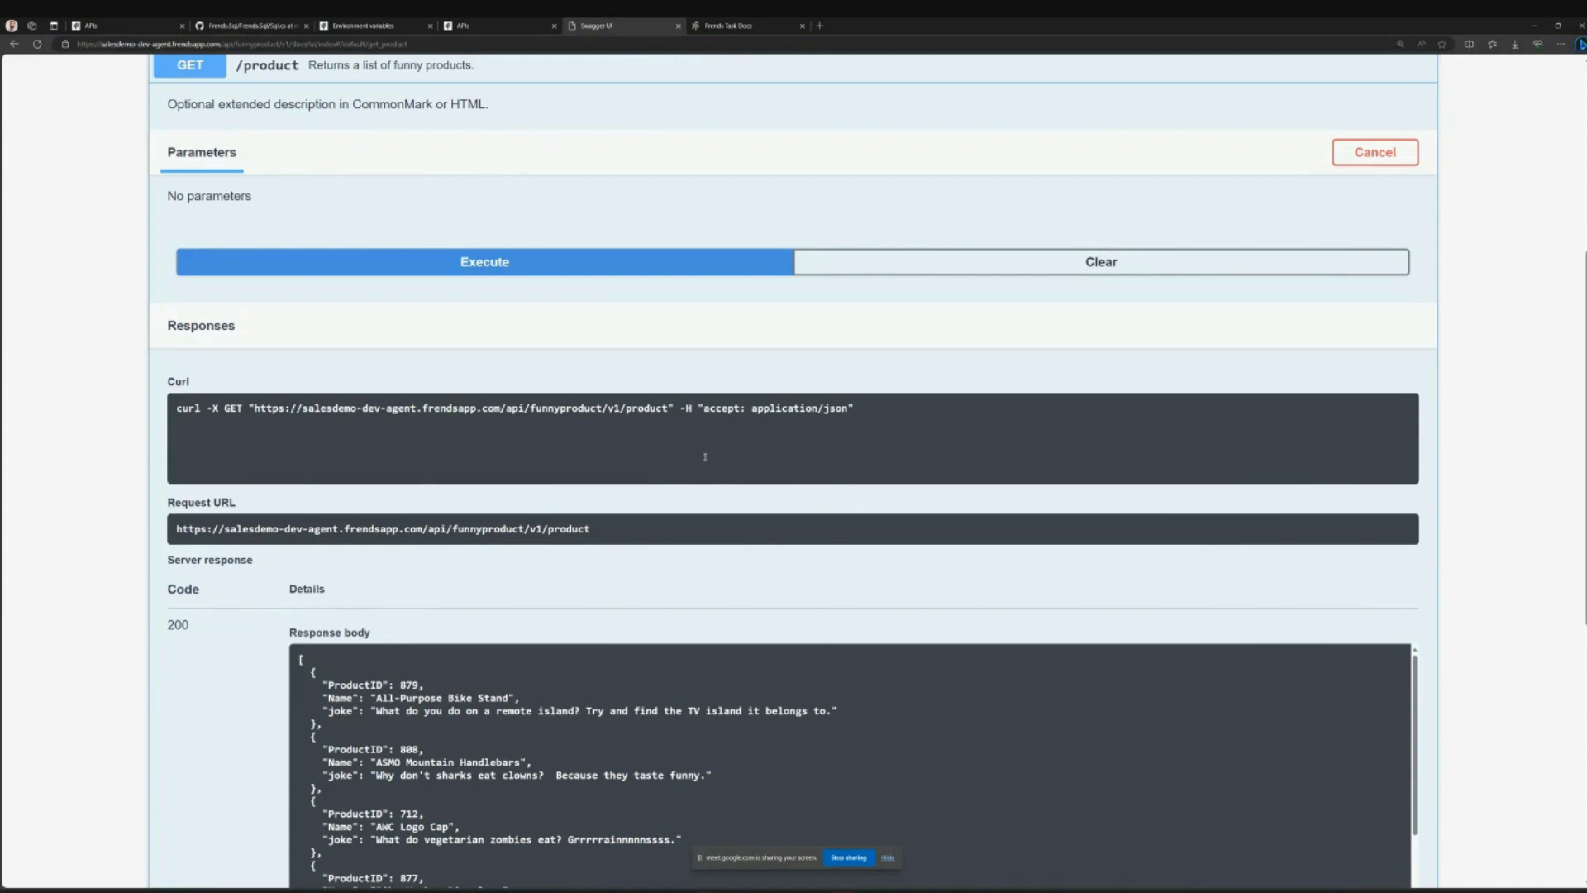
# Step: Examine the GET /product response body, checking the ProductID, Name and joke fields of the first product
pyautogui.scroll(-2, 472, 570)
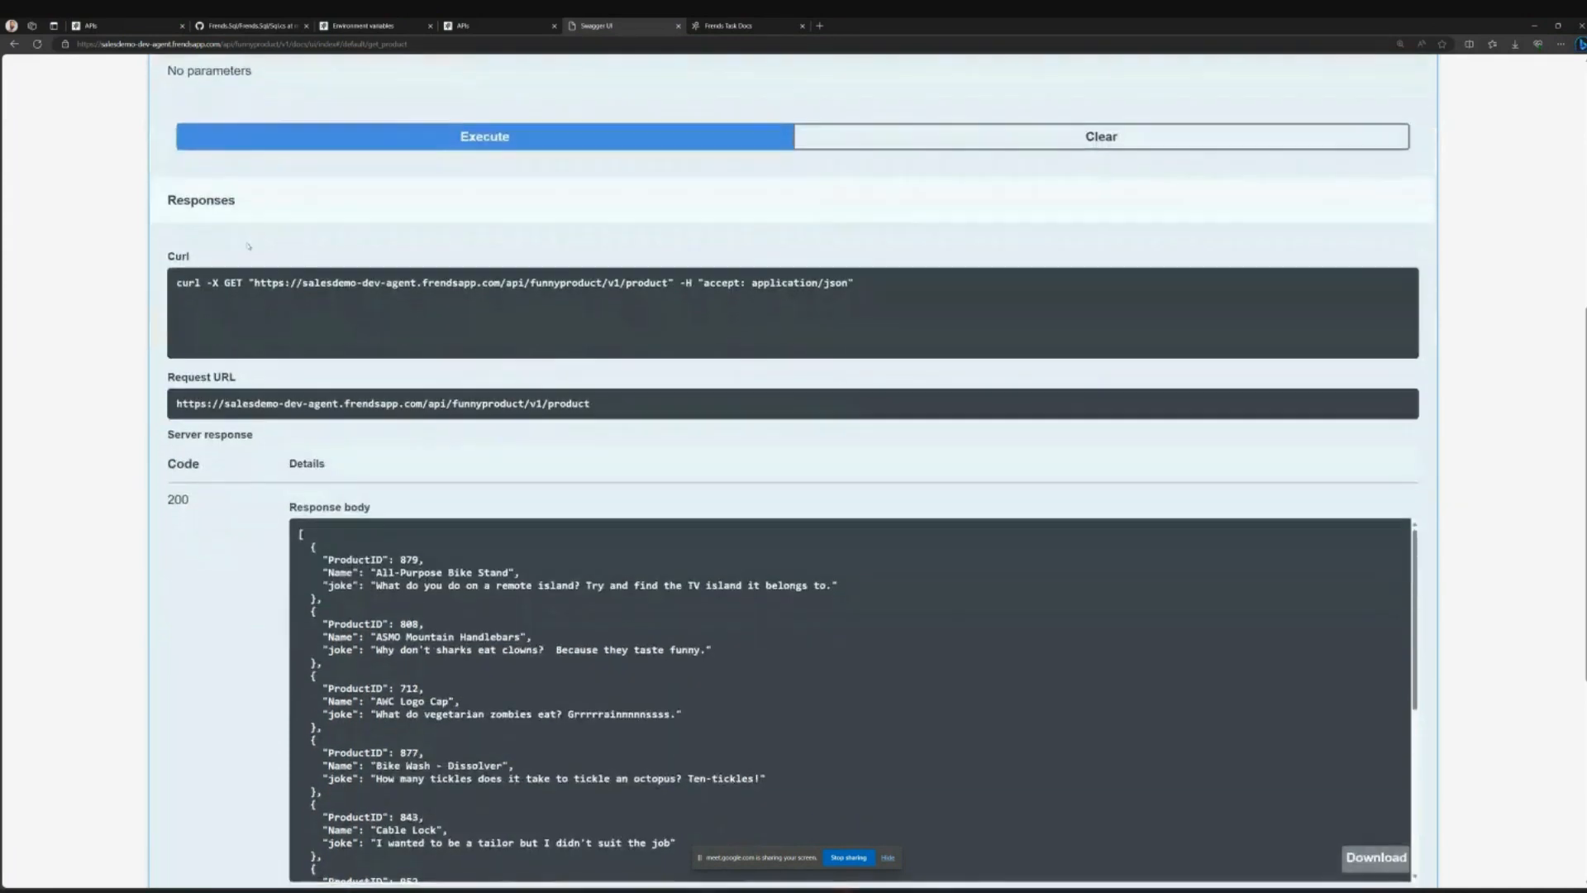
pyautogui.click(228, 287)
pyautogui.scroll(-1, 512, 576)
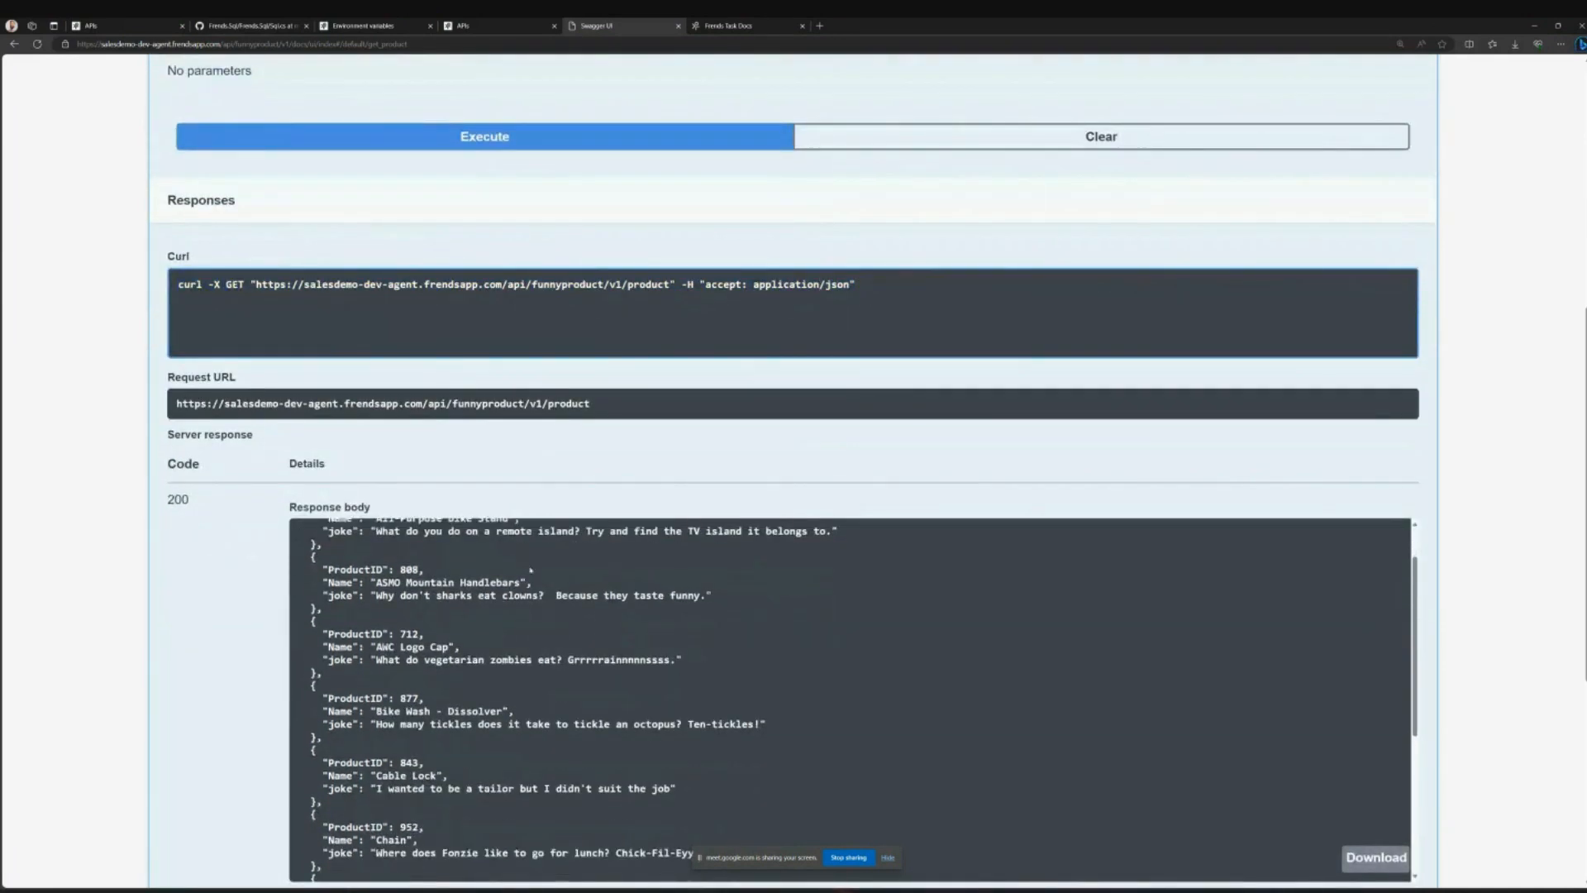
pyautogui.scroll(-2, 248, 613)
pyautogui.scroll(1, 313, 423)
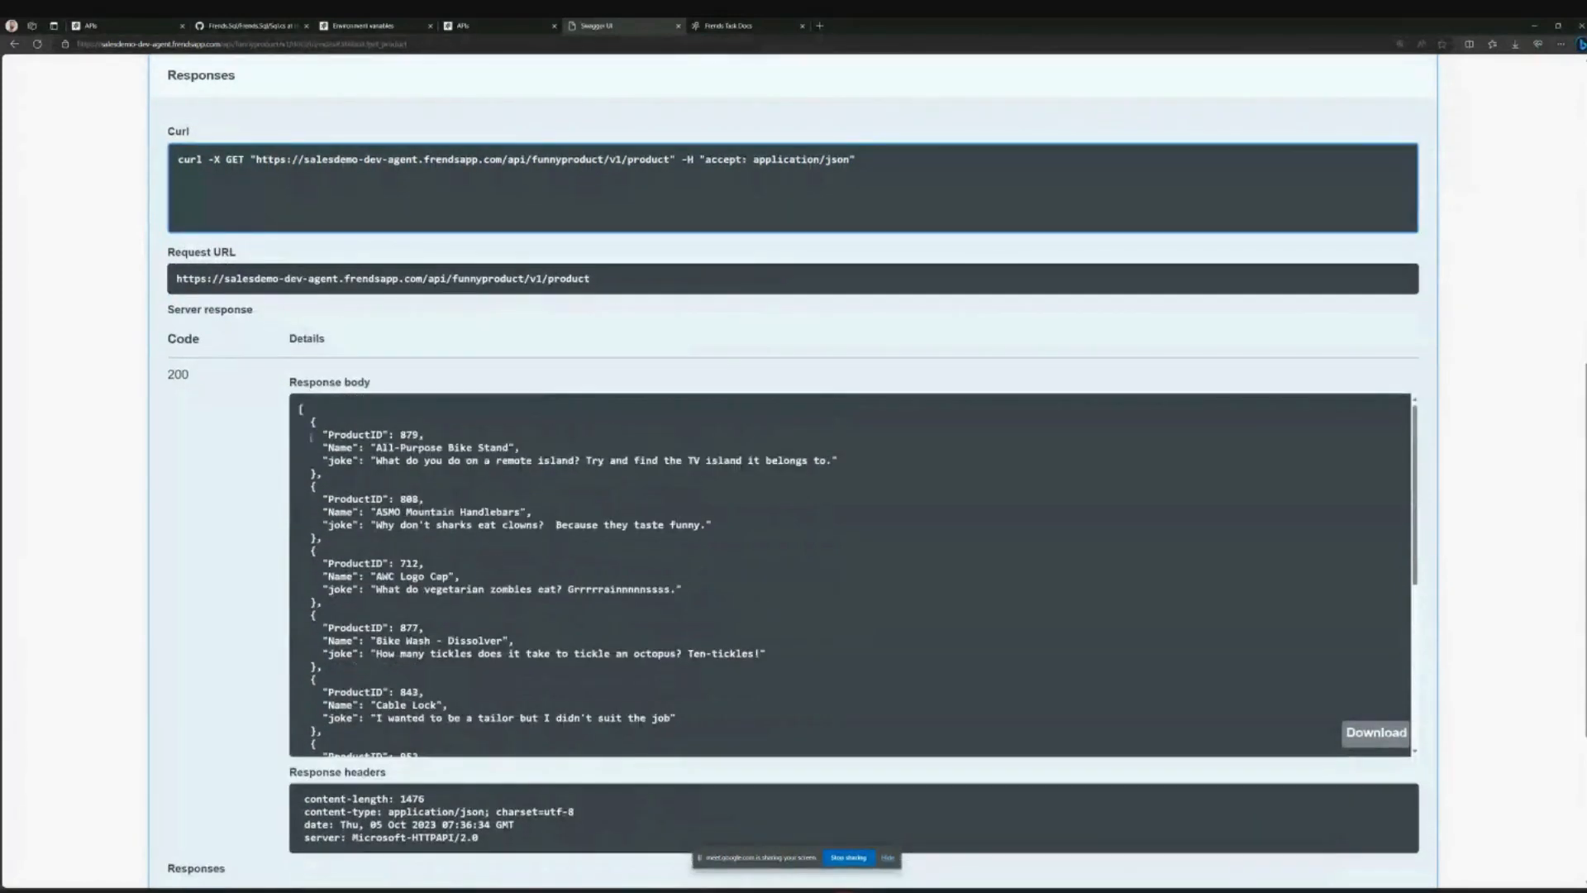
pyautogui.moveTo(313, 422); pyautogui.dragTo(676, 719)
pyautogui.click(349, 436)
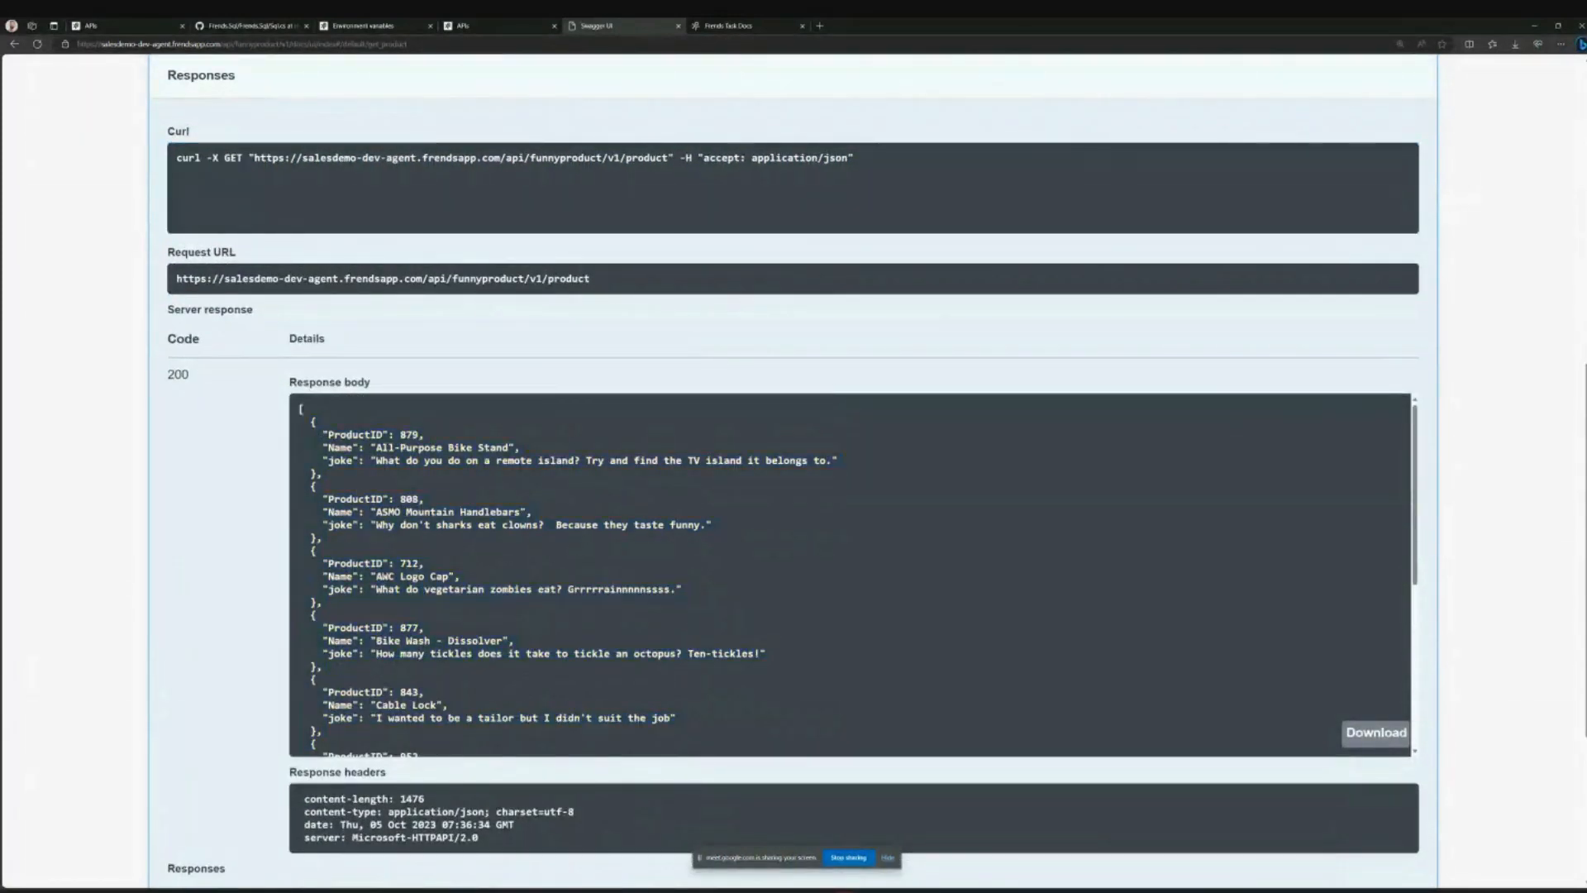
pyautogui.tripleClick(349, 436)
pyautogui.click(347, 436)
pyautogui.doubleClick(343, 437)
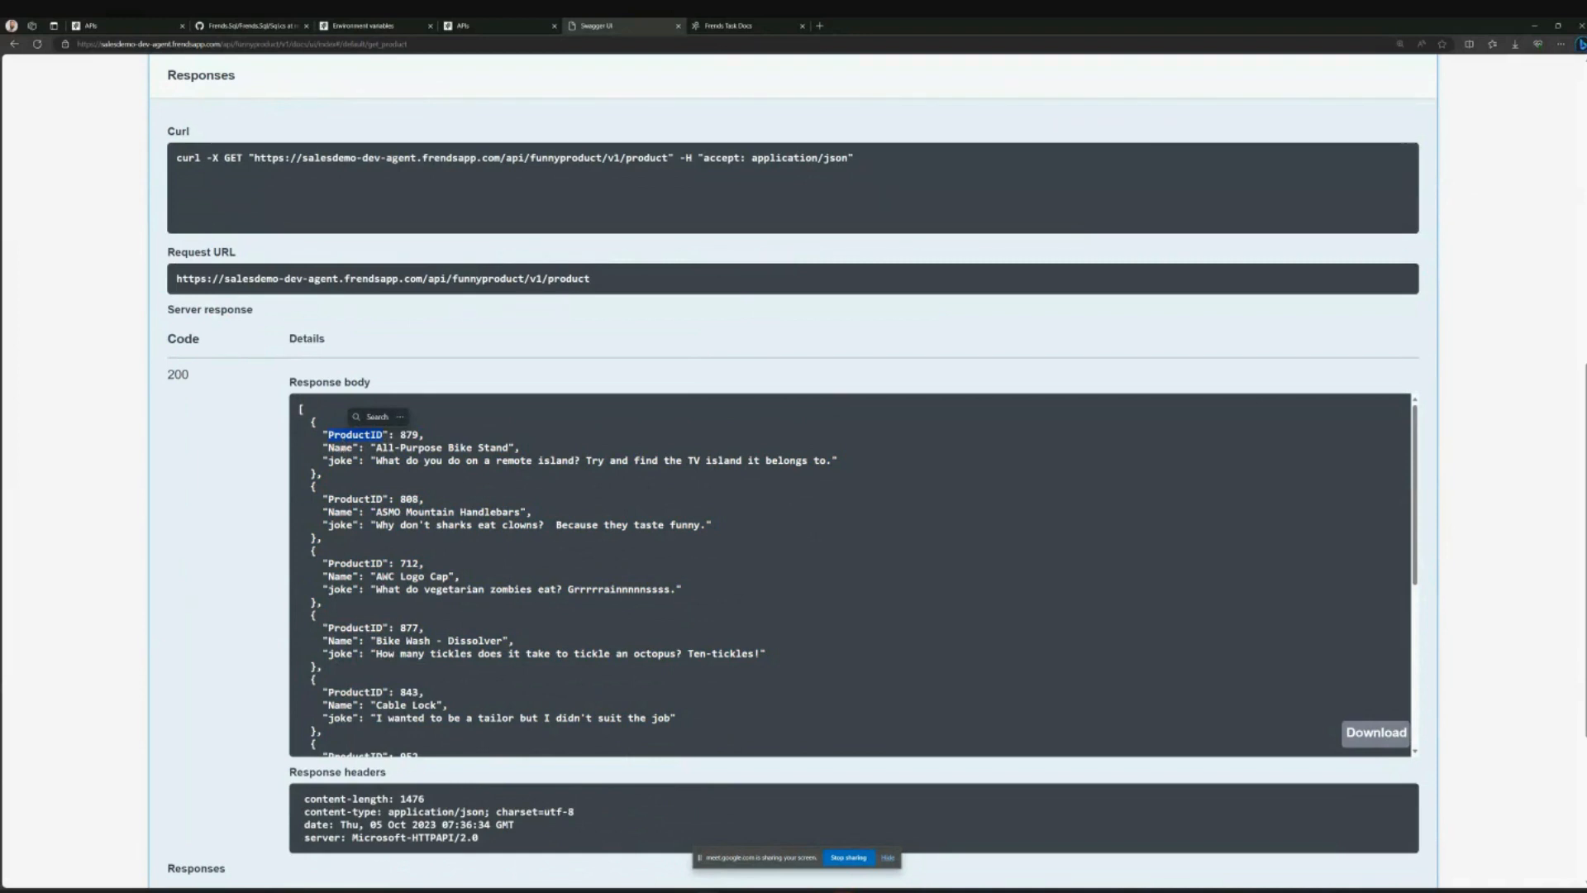
pyautogui.doubleClick(340, 447)
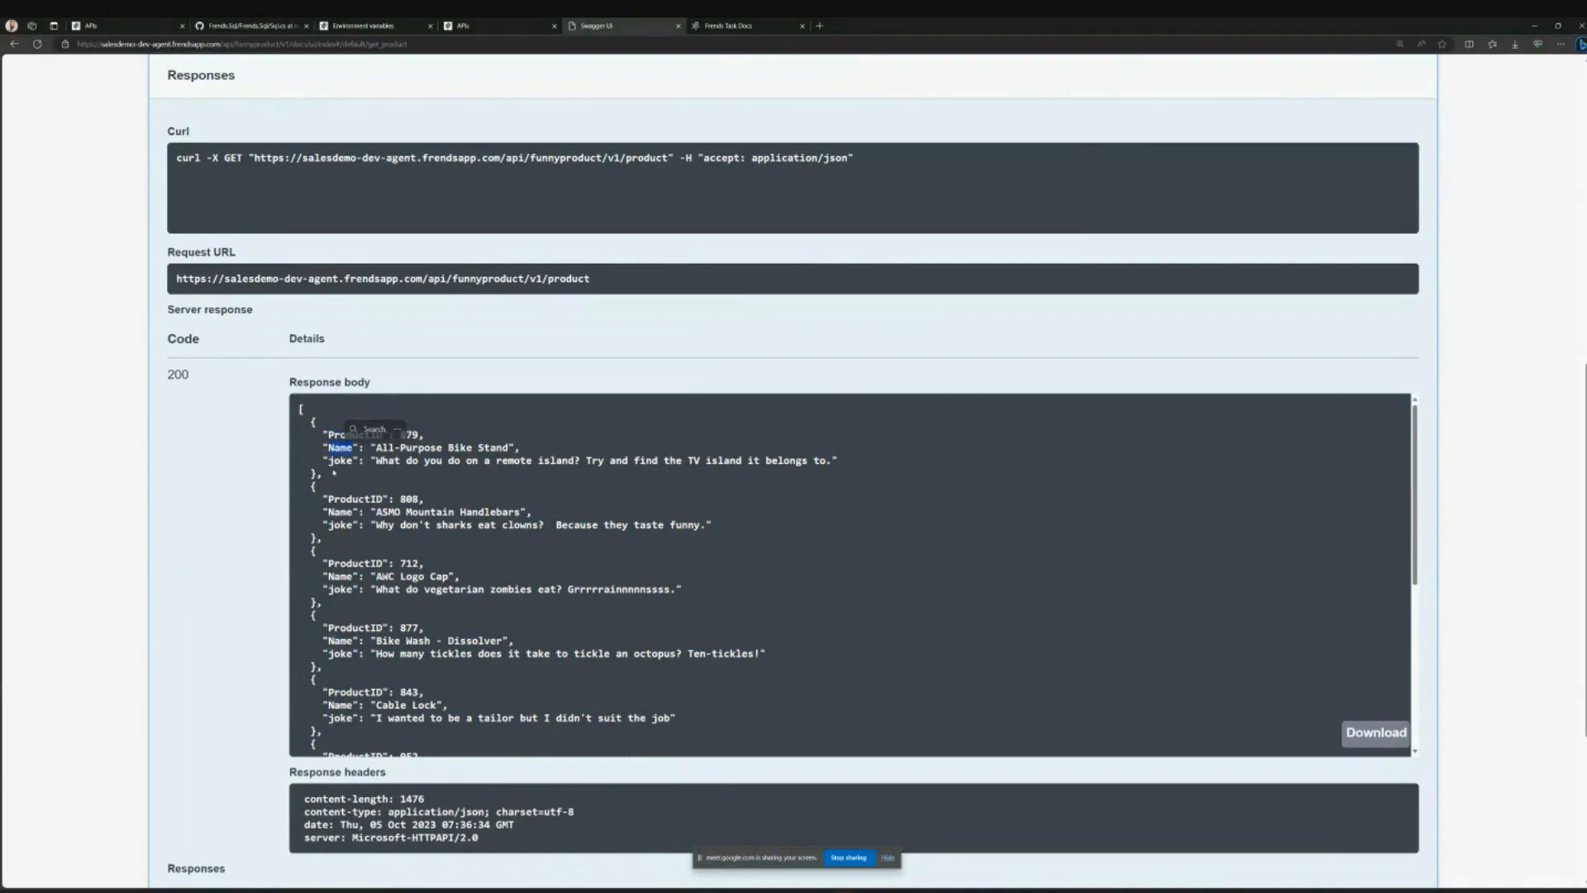
pyautogui.click(325, 459)
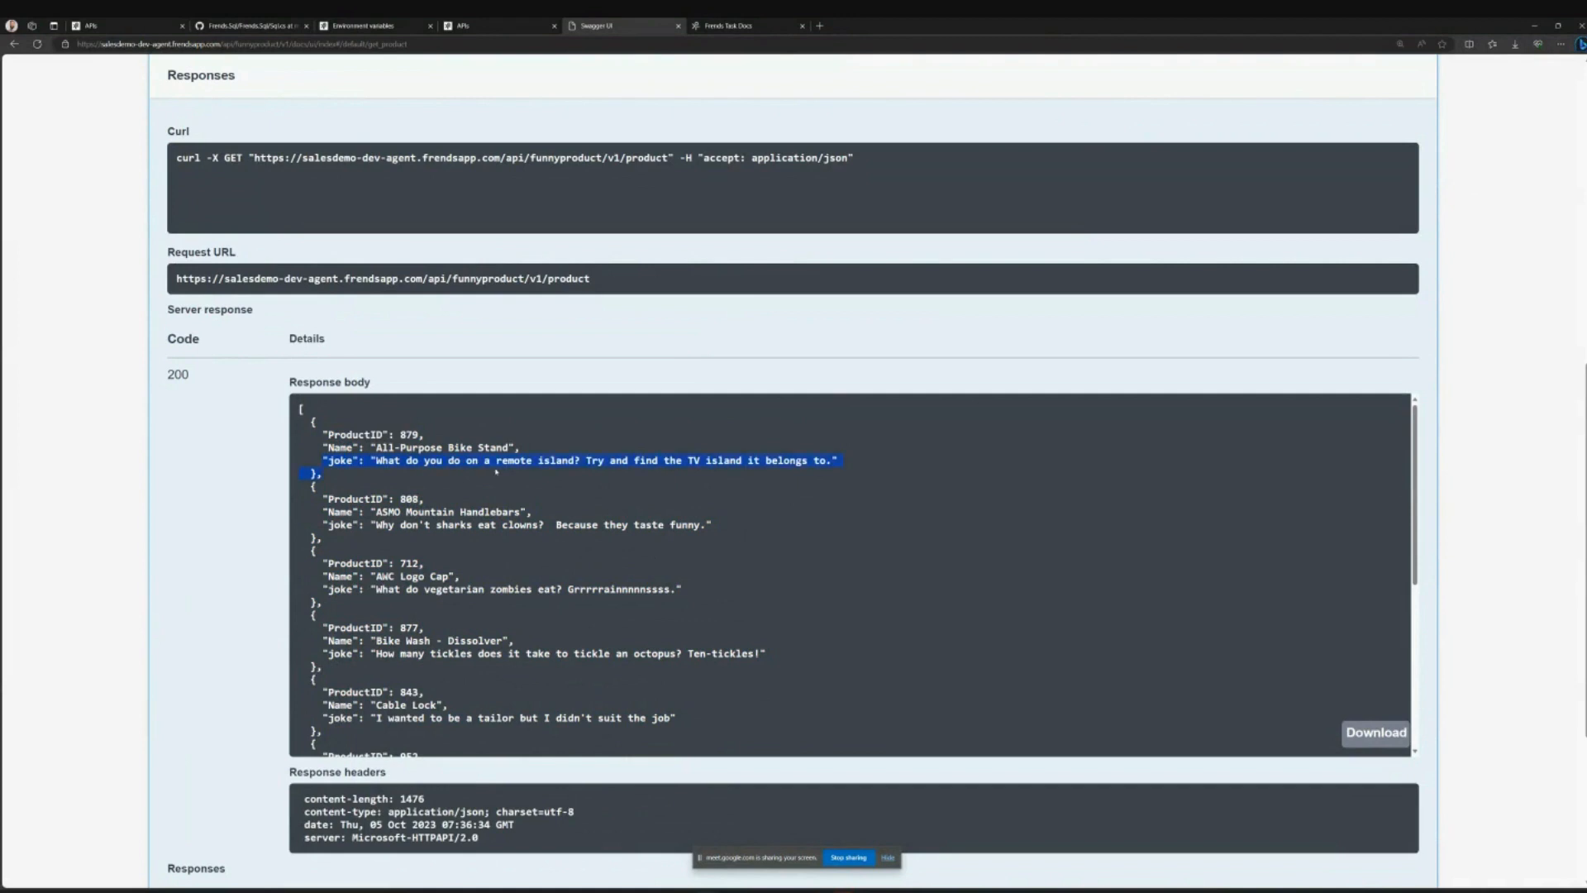